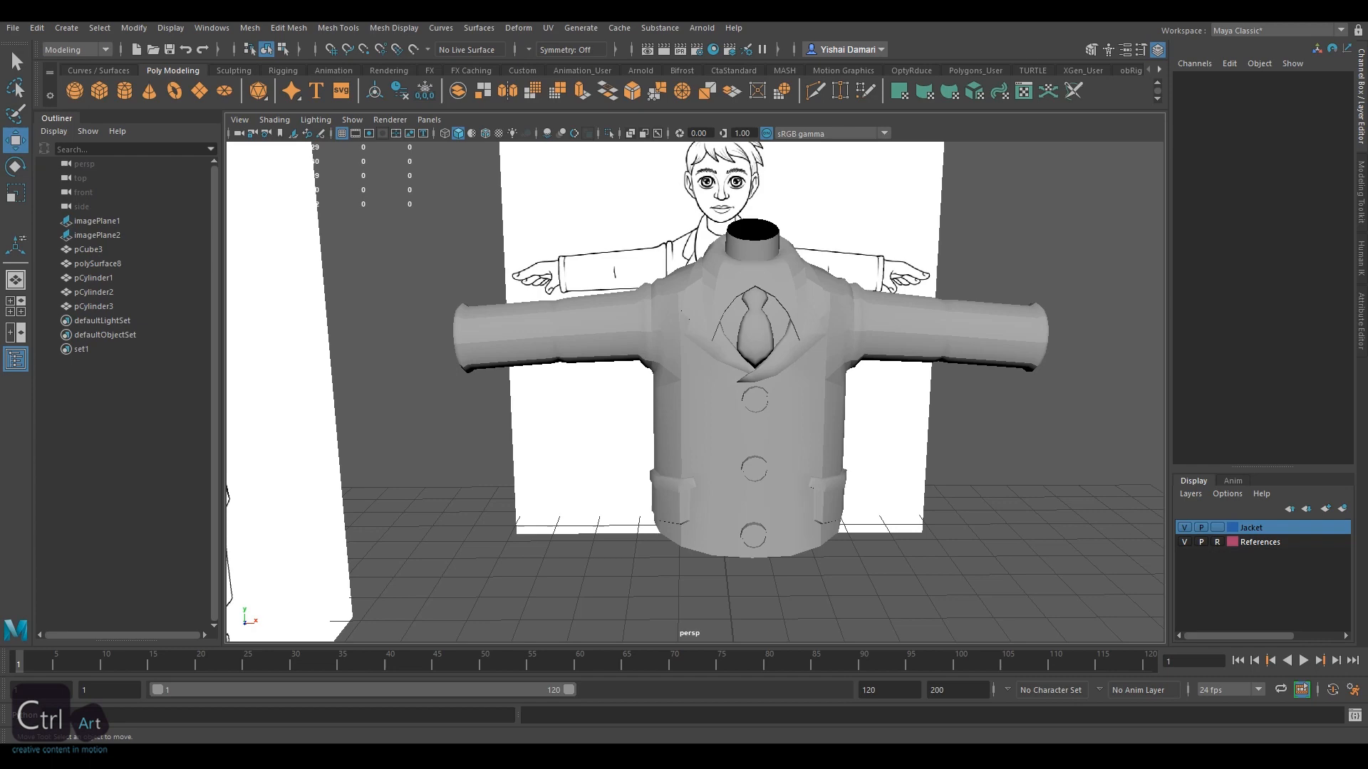
Add all the jacket pieces, including tie and buttons, to the Jacket display layer and check it by toggling the layer's visibility
alt+drag(947, 461, 896, 459)
click(1184, 528)
click(1184, 527)
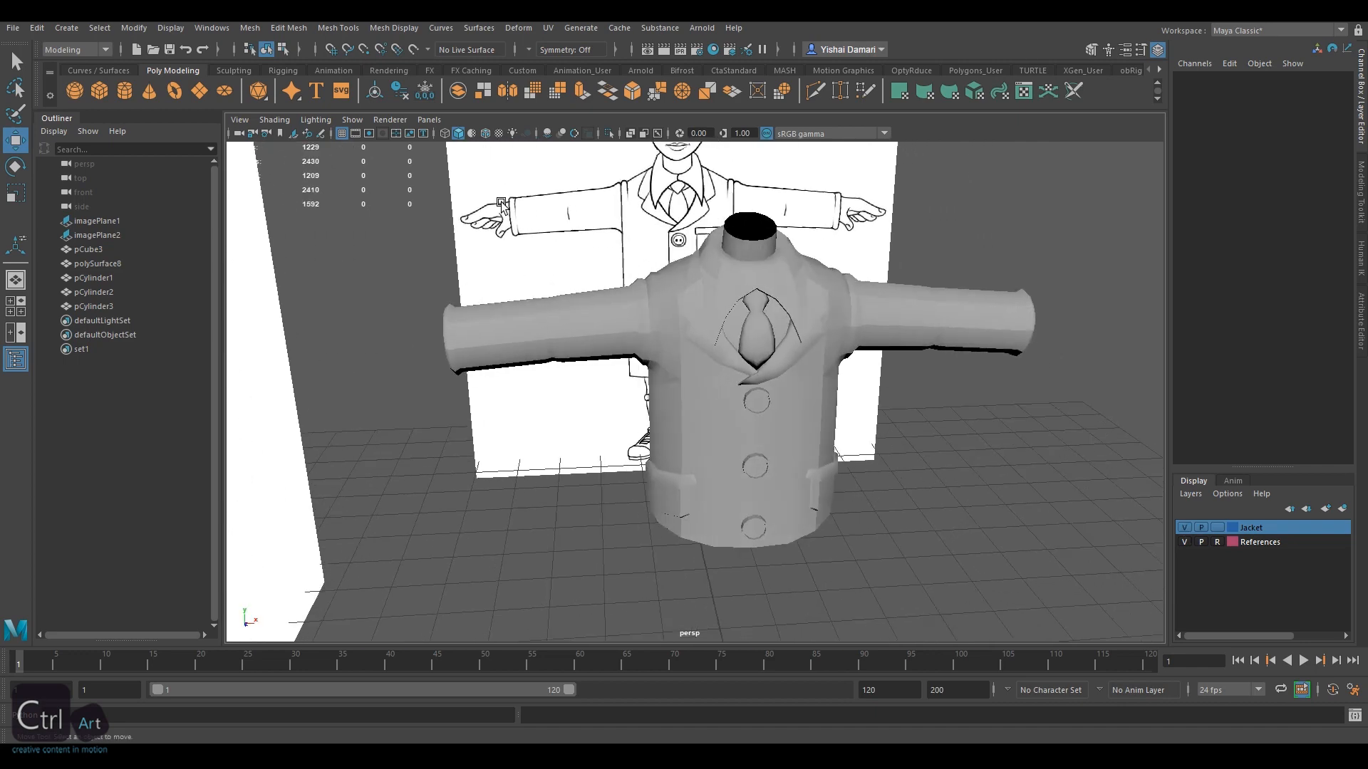
drag(503, 479, 932, 606)
right_click(1251, 527)
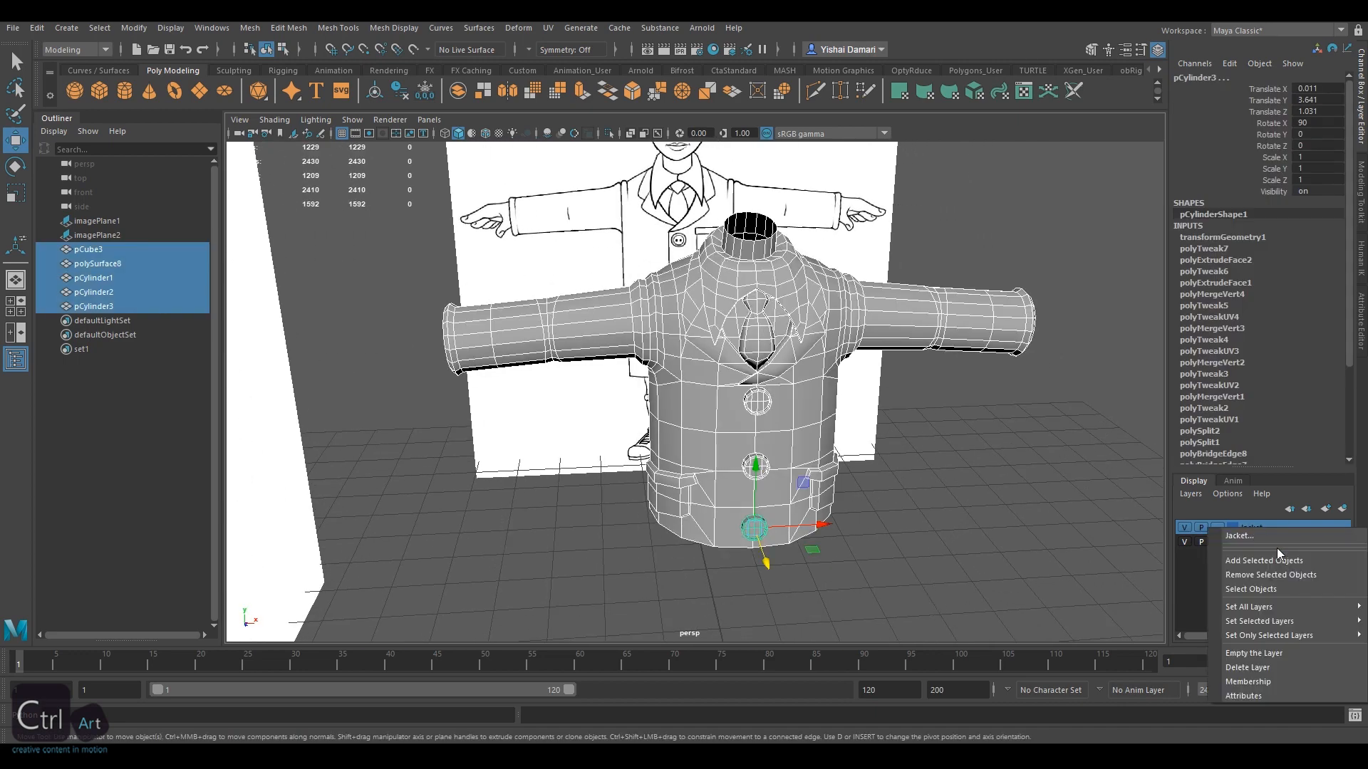
click(1268, 560)
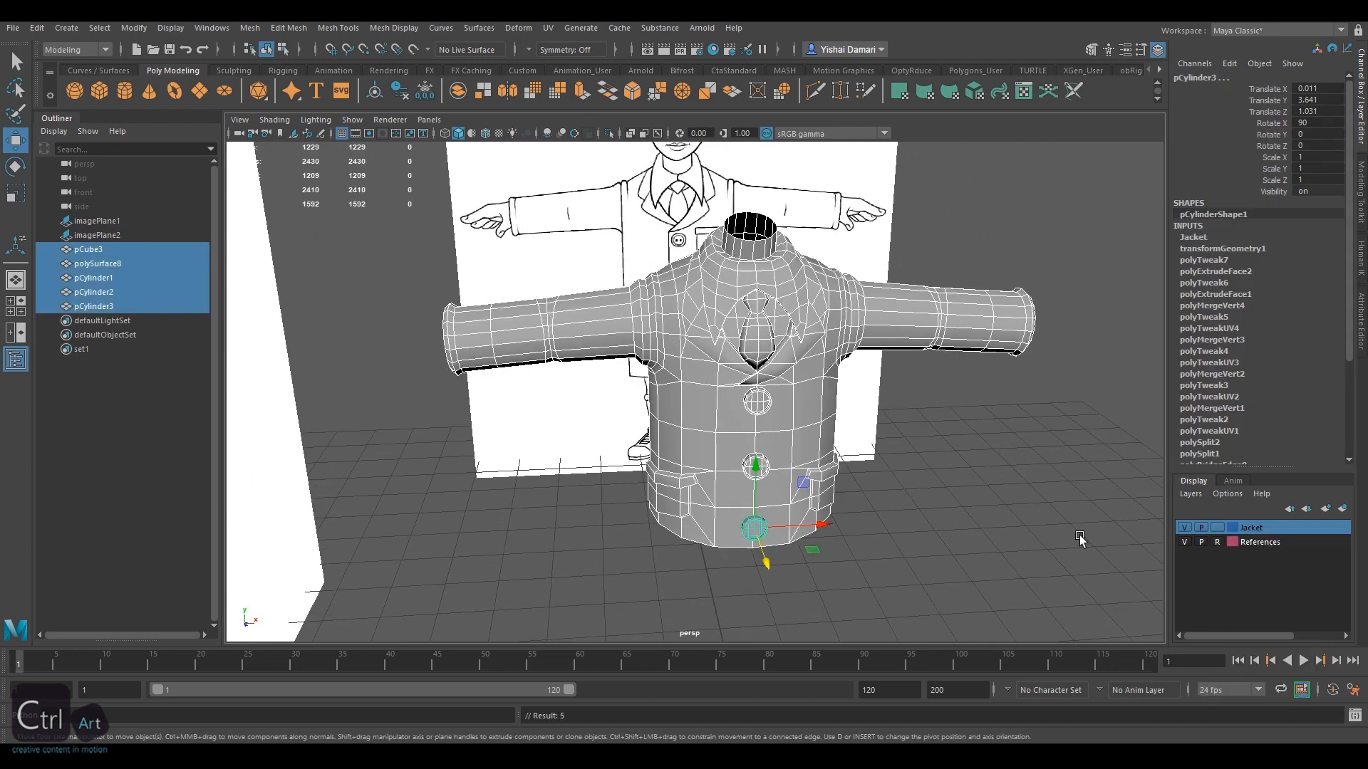
click(1079, 536)
click(1184, 528)
click(1183, 528)
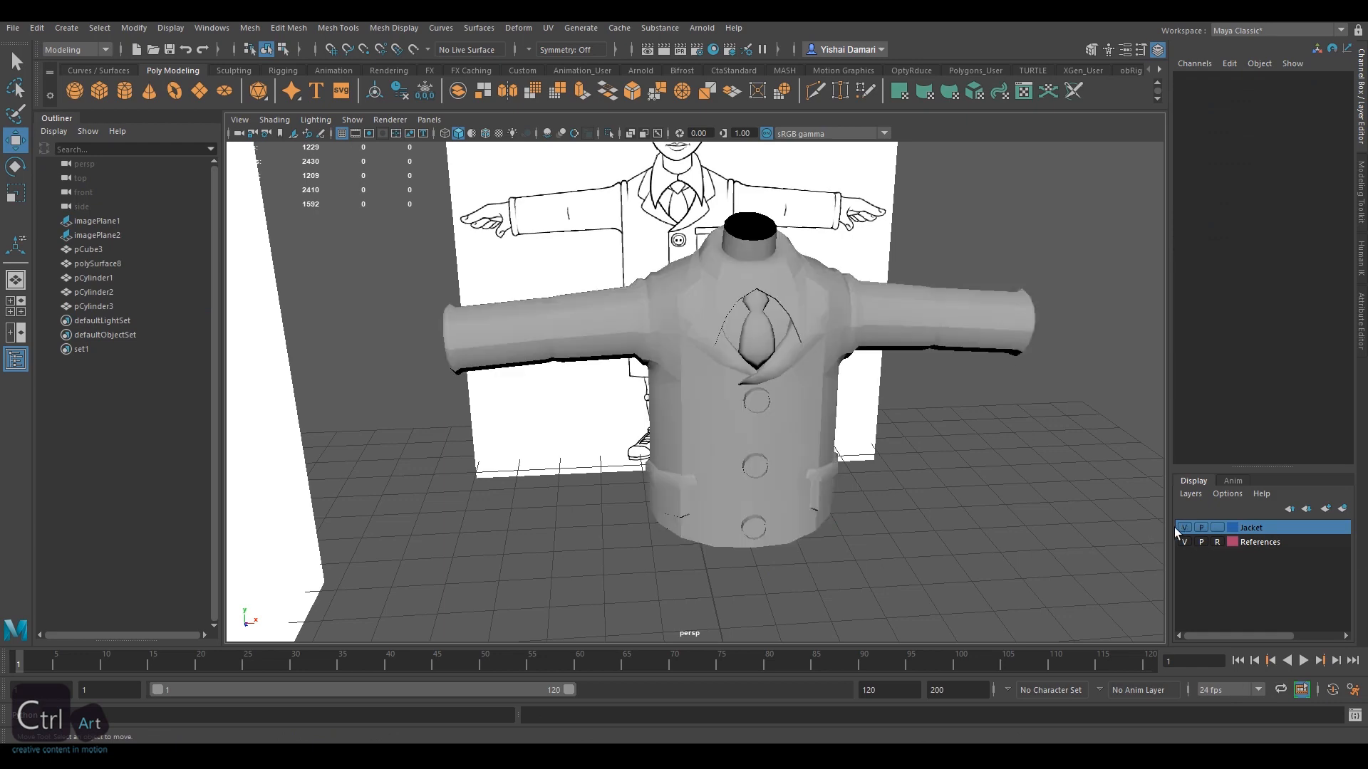
Show the front and perspective views side by side, framed on the shorts reference, and hide the Jacket layer
click(15, 332)
scroll(437, 387, down, 3)
scroll(473, 418, up, 5)
alt+middle_drag(484, 406, 503, 230)
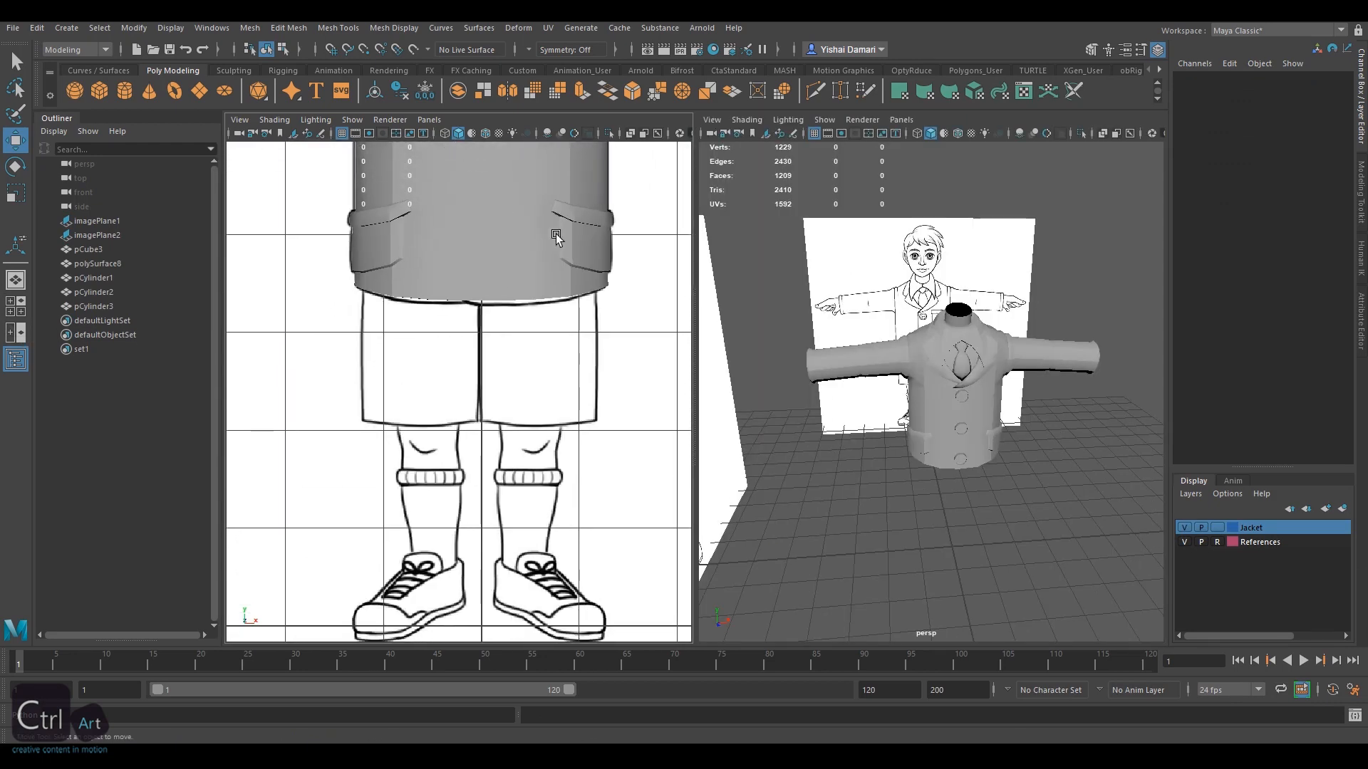
scroll(556, 232, down, 1)
alt+drag(997, 384, 962, 371)
scroll(983, 364, up, 3)
alt+middle_drag(995, 351, 990, 313)
alt+middle_drag(455, 321, 459, 291)
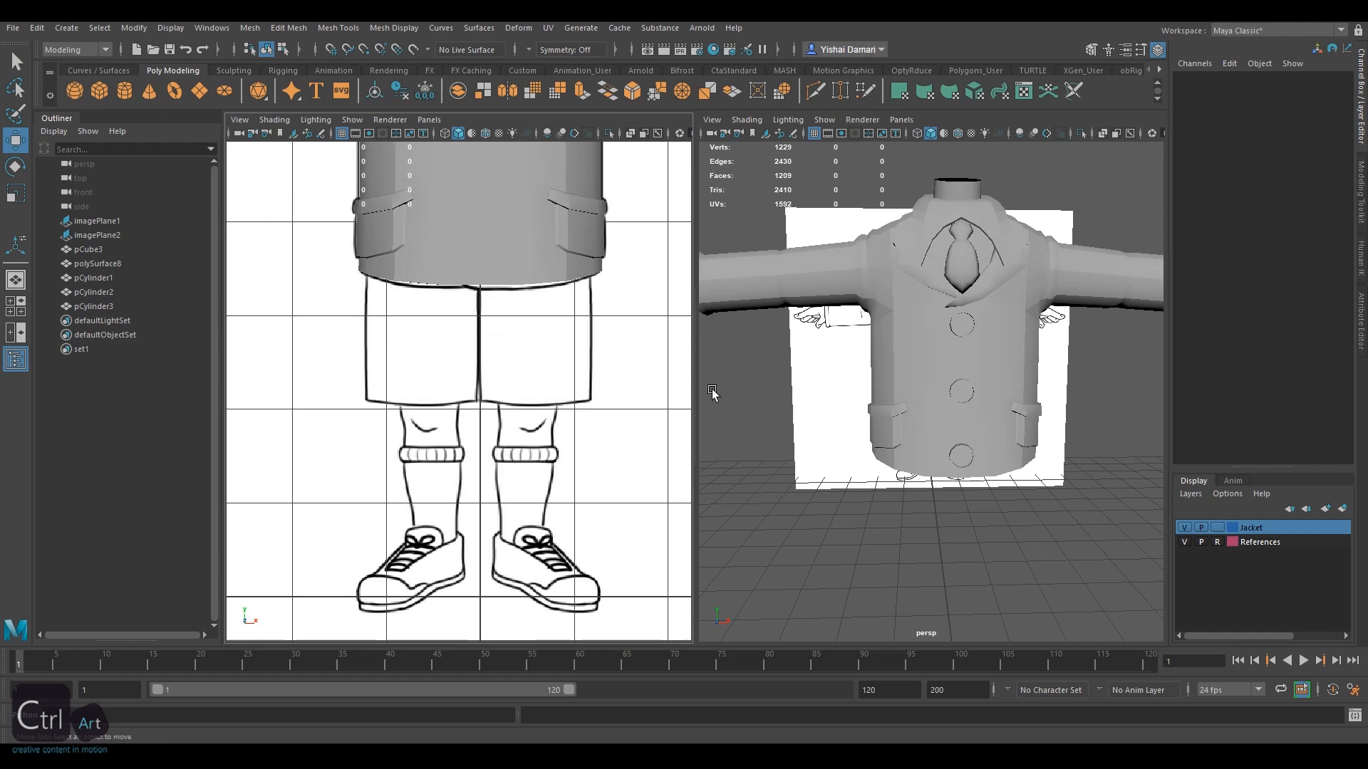
alt+drag(904, 426, 960, 454)
click(1184, 528)
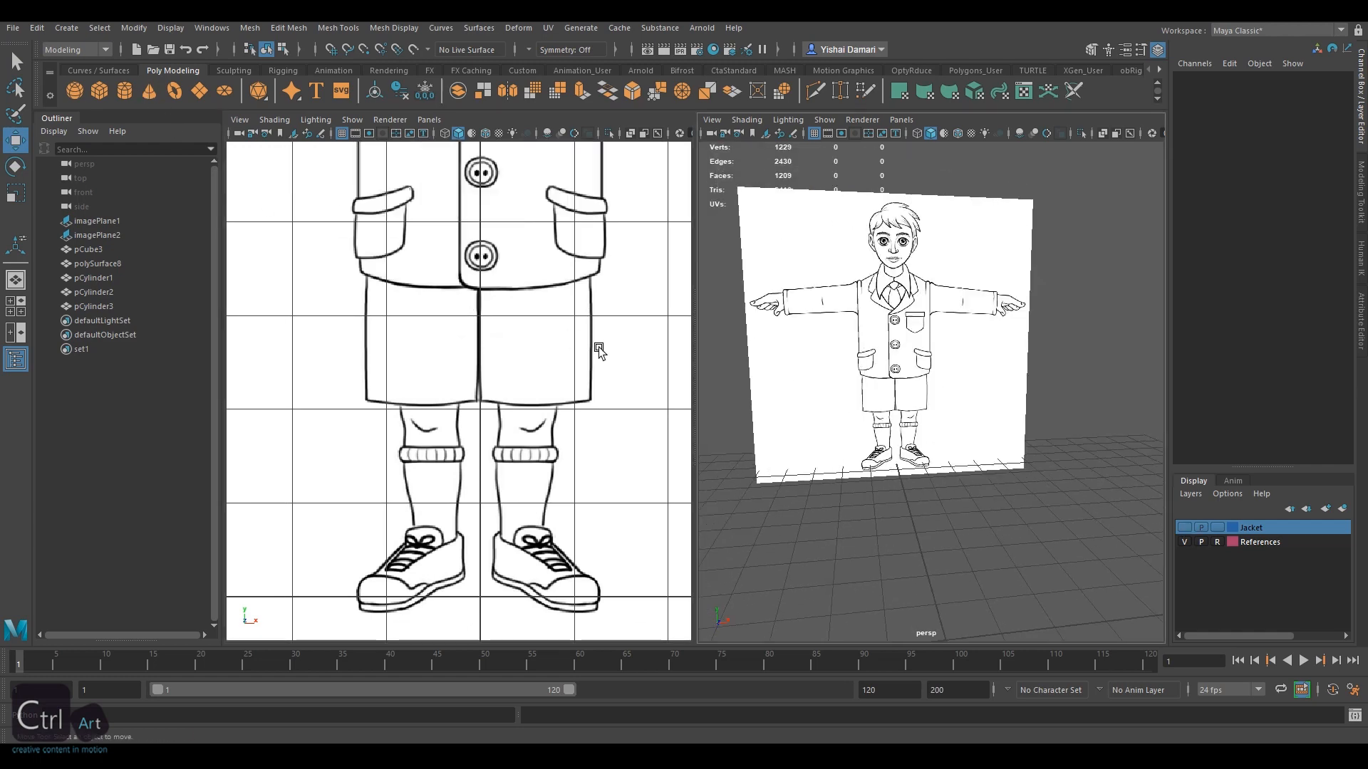
Create a polygon cylinder with 8 axis subdivisions, 3 height subdivisions and 0 cap subdivisions
click(125, 91)
key(f)
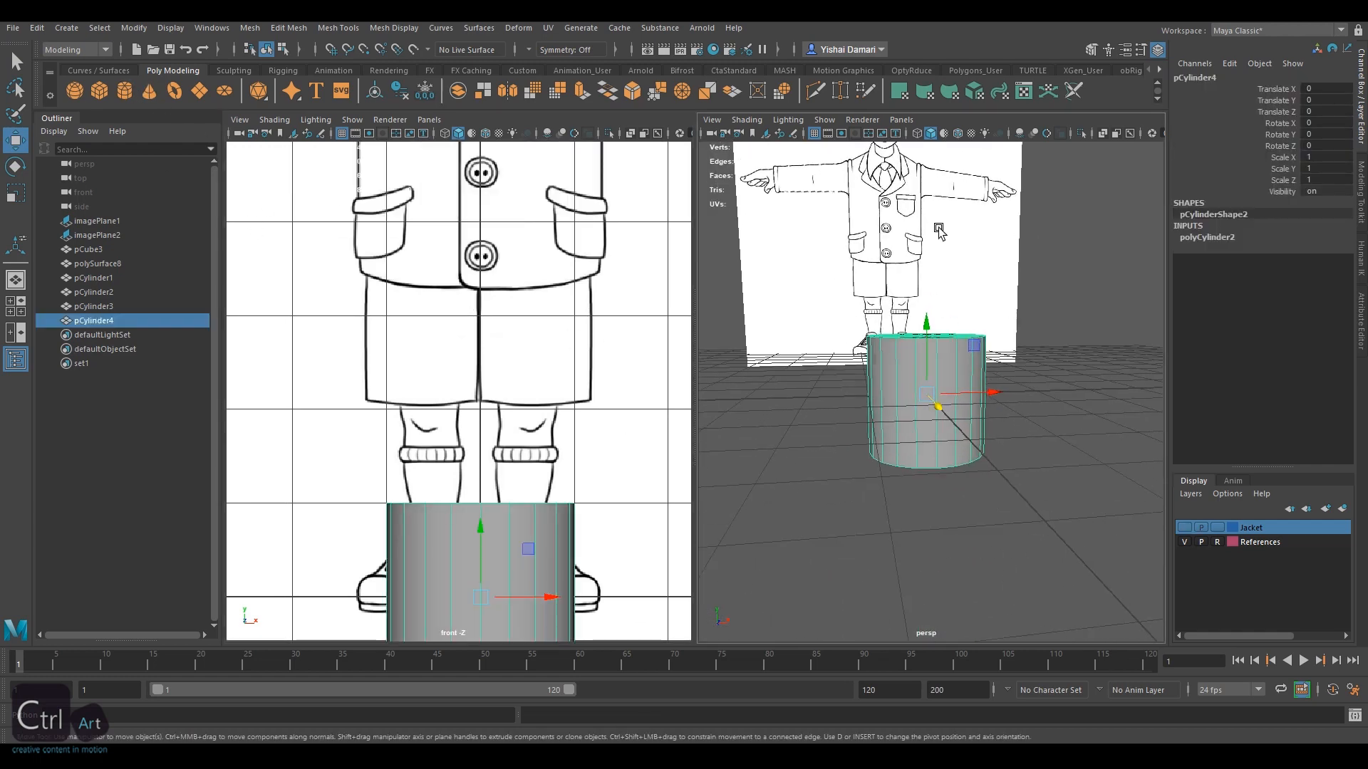
click(1209, 238)
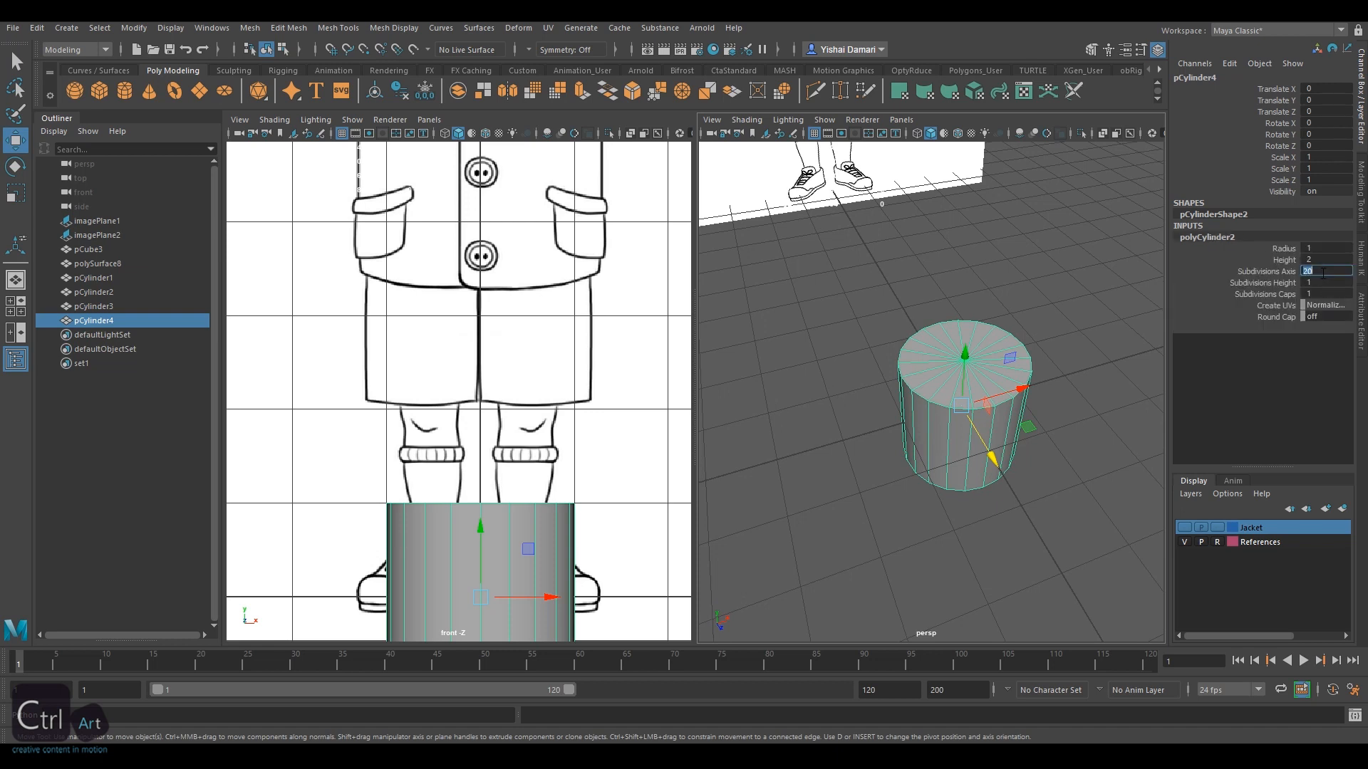
key(Return)
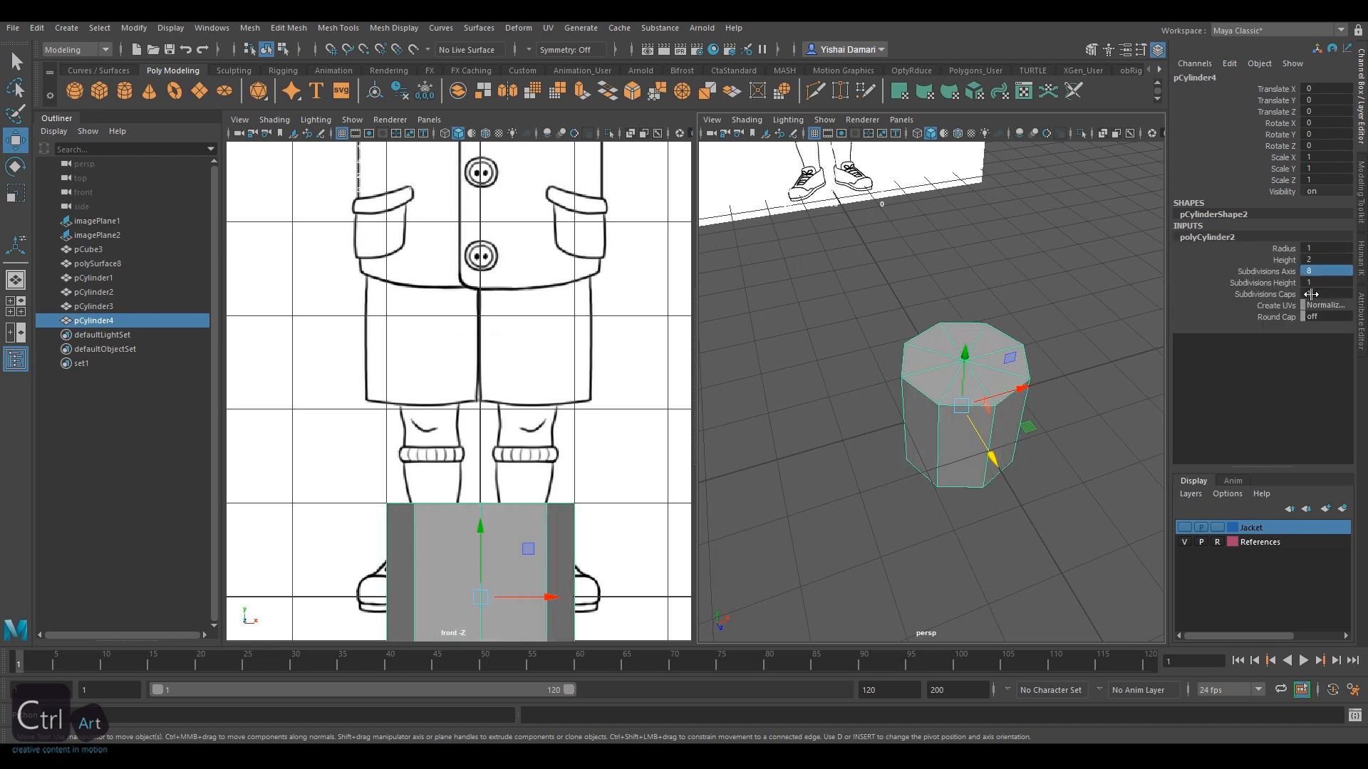
double_click(1316, 283)
key(Return)
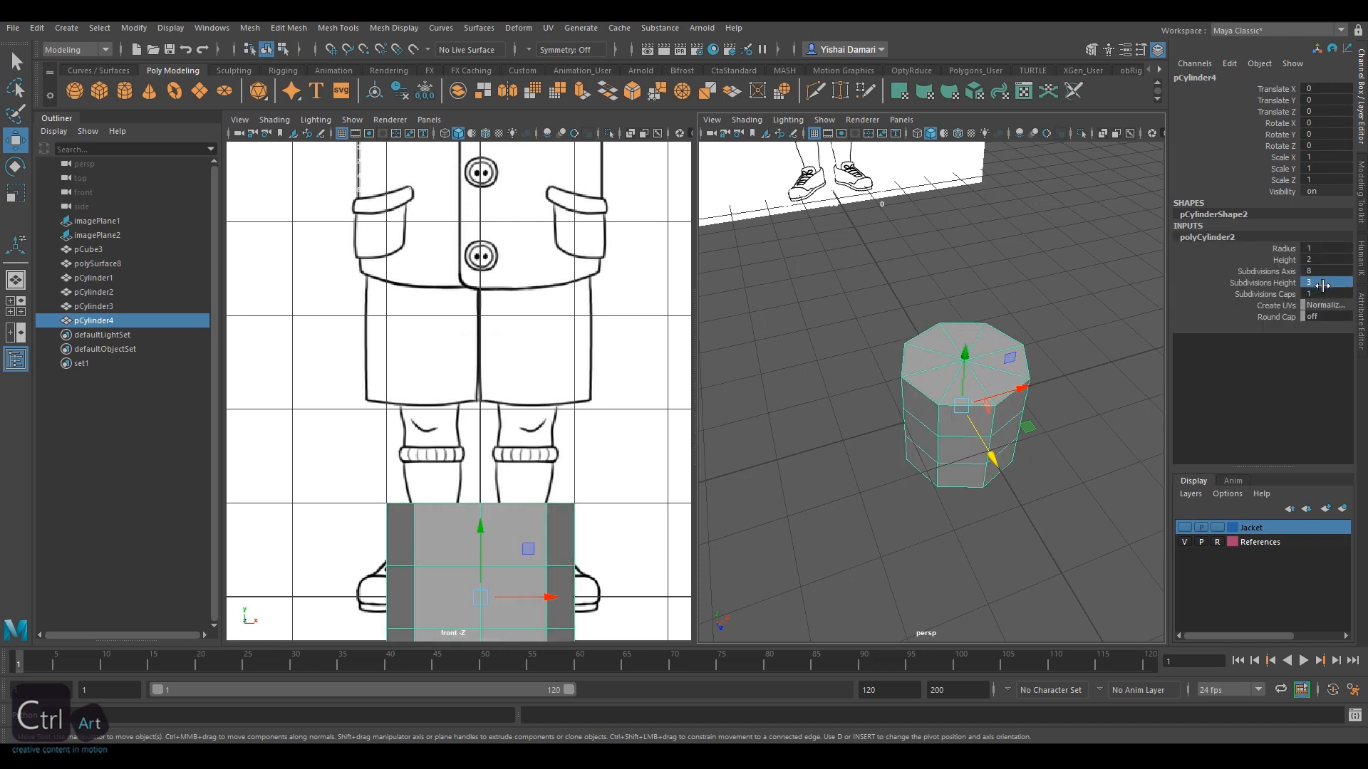
double_click(1315, 294)
text(0)
key(Return)
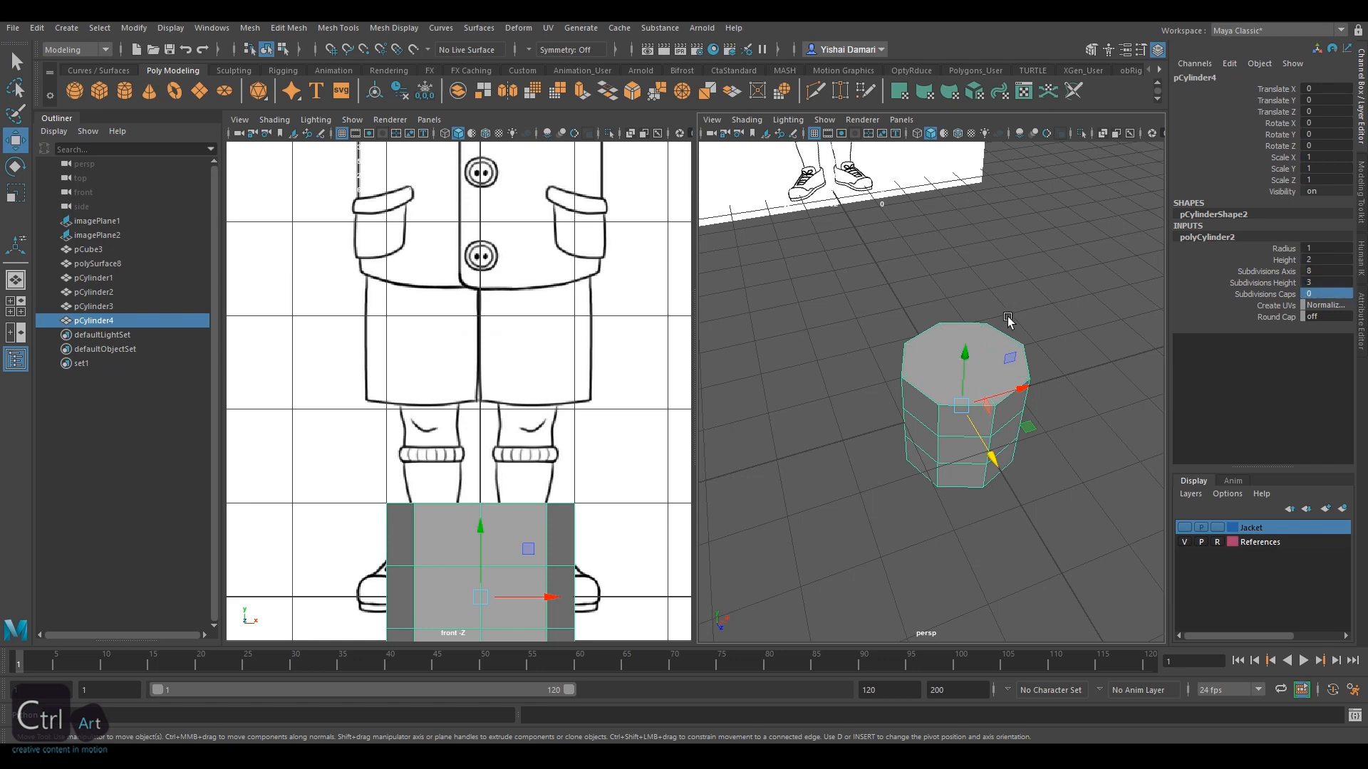
Delete the cylinder's top and bottom cap faces to leave an open tube, and return to object selection
right_drag(968, 330, 968, 368)
click(985, 357)
key(Delete)
alt+drag(1017, 378, 1004, 235)
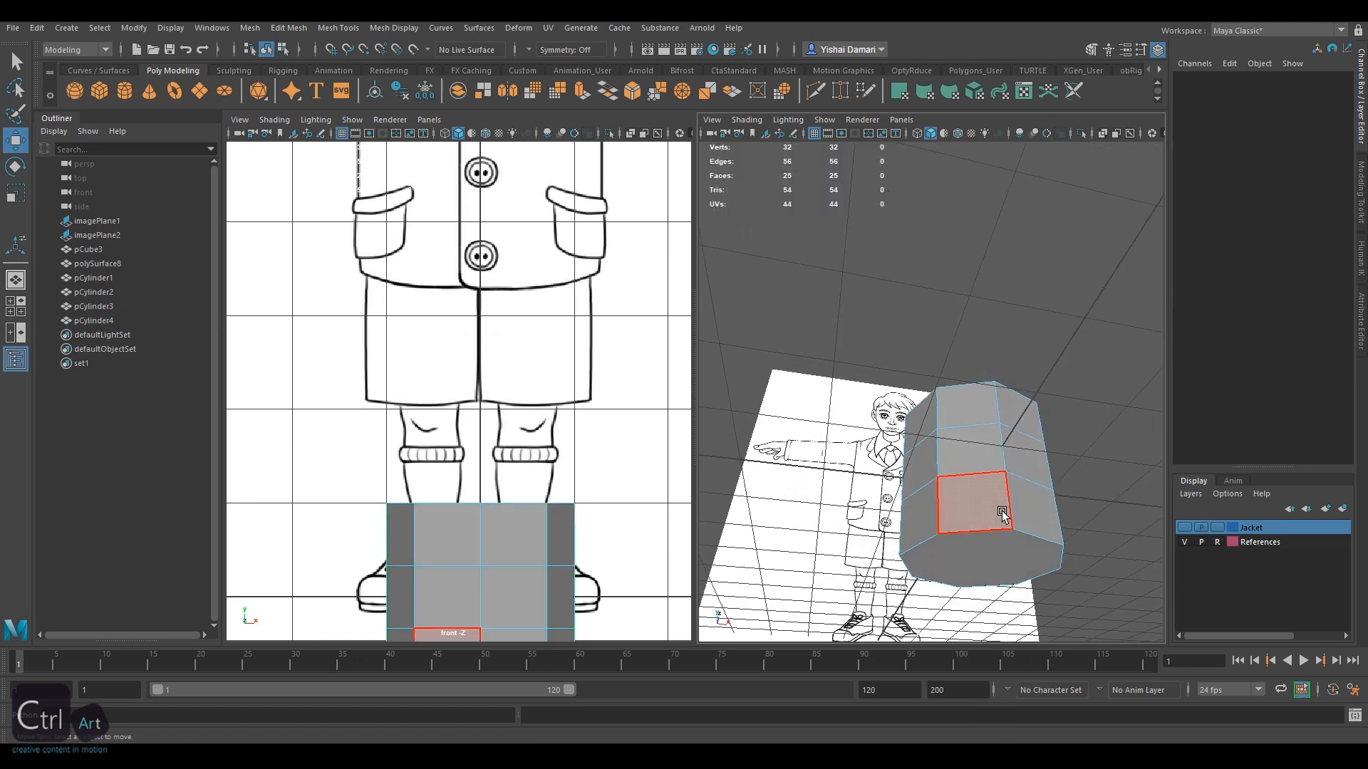
key(Delete)
key(F8)
alt+middle_drag(507, 470, 511, 365)
alt+drag(1026, 321, 1047, 430)
Move the open cylinder's pivot down to the centre of its bottom edge
click(502, 428)
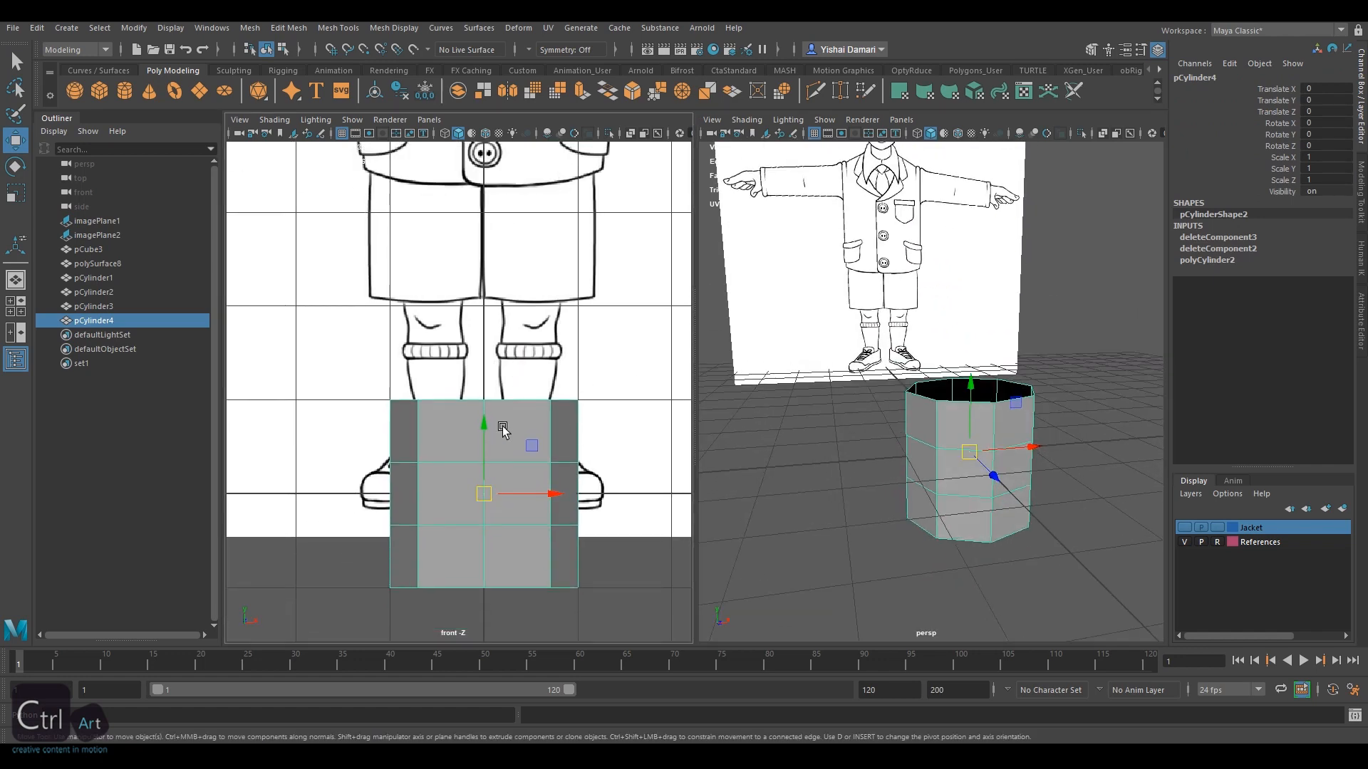
key(d)
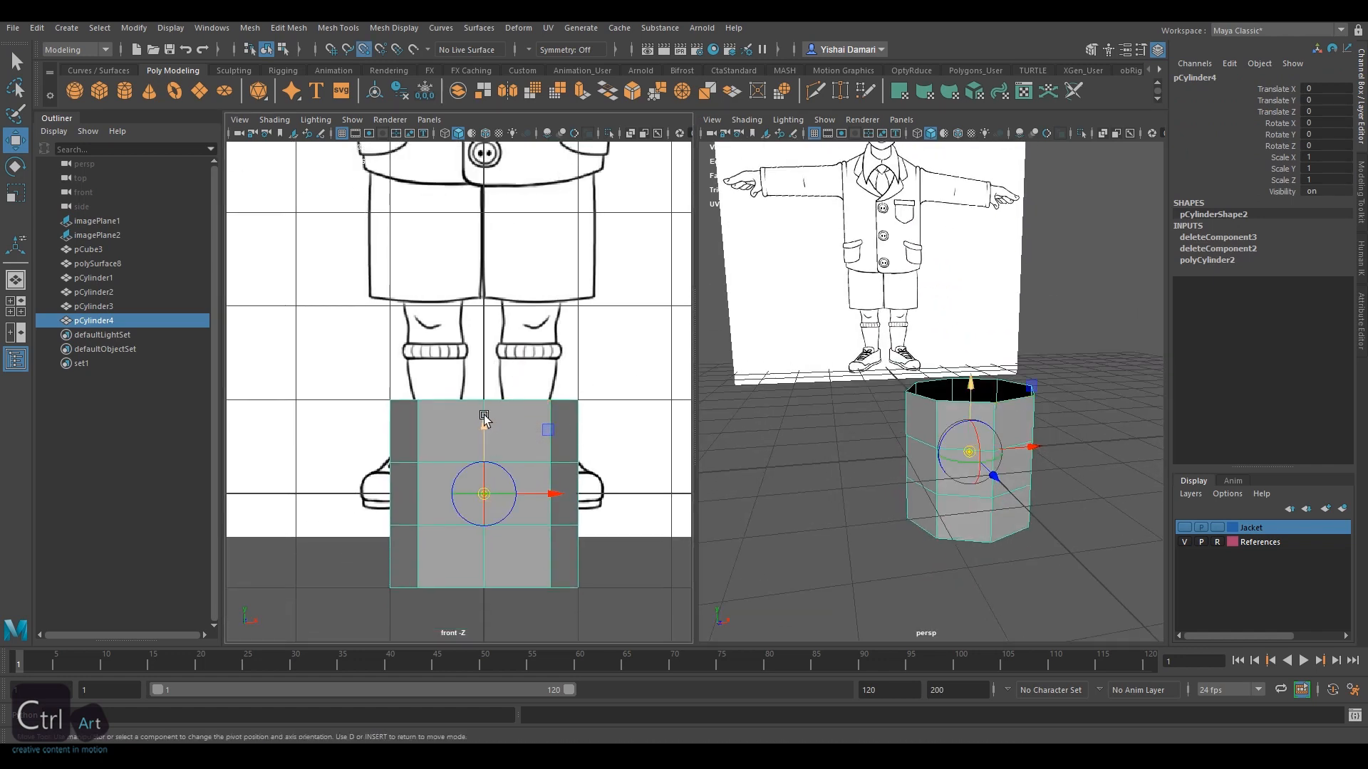
drag(484, 426, 488, 580)
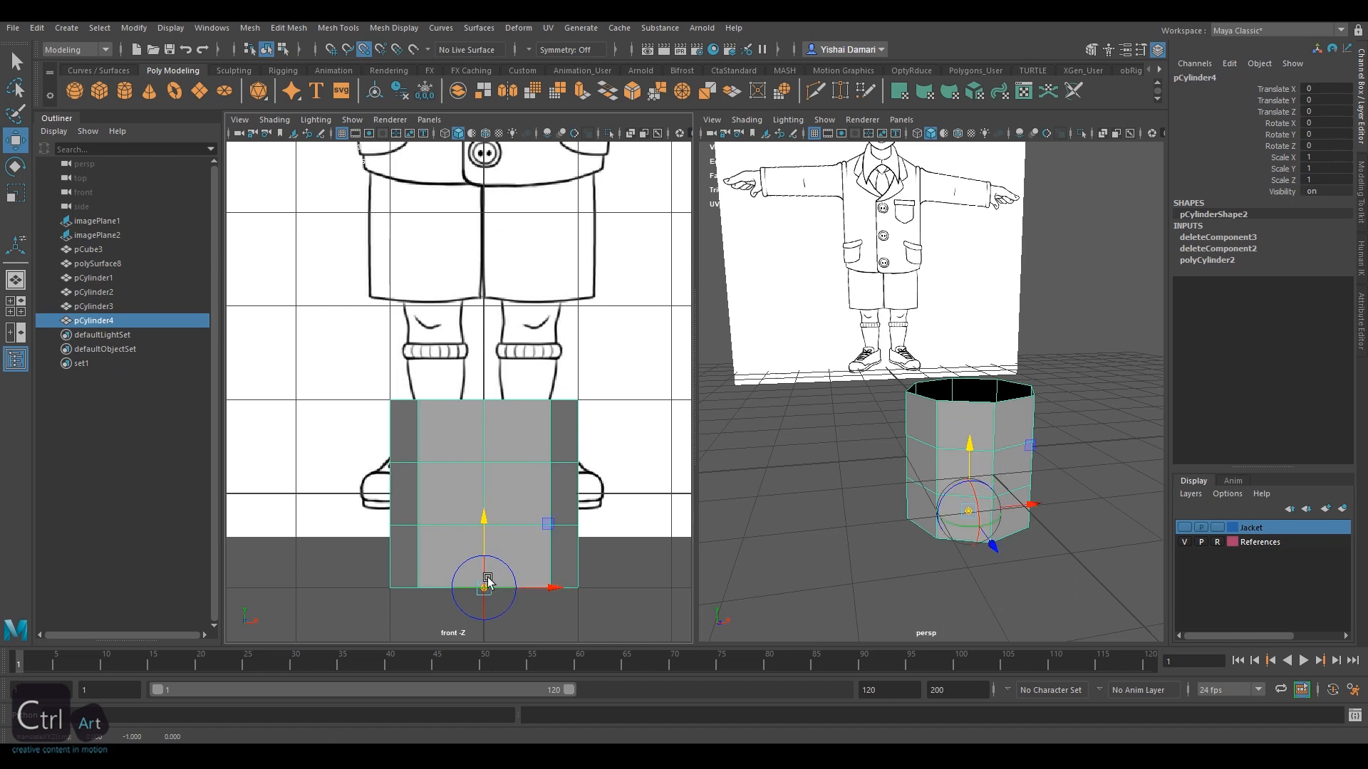
key(d)
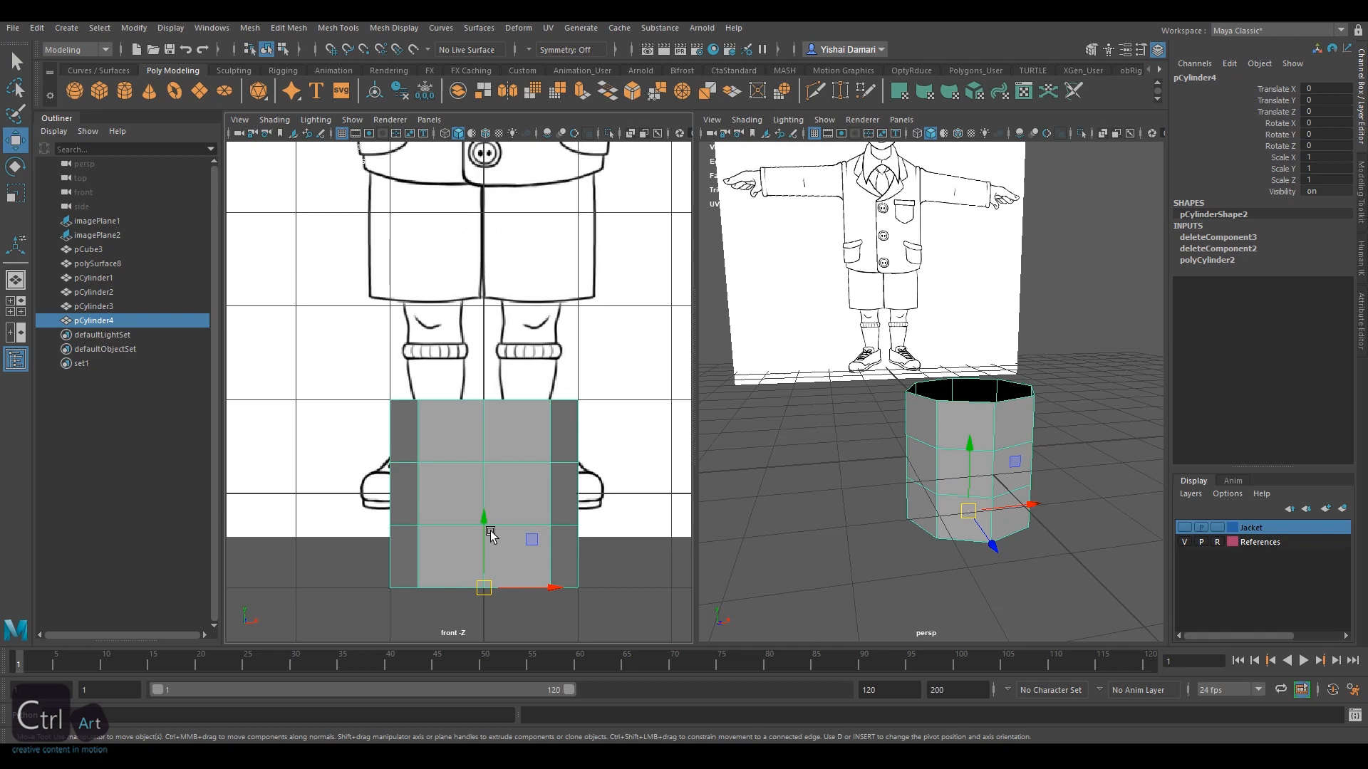
Move the cylinder onto the left-hand shorts leg of the front reference, at about X -0.57 and Y 2.99
drag(484, 525, 471, 230)
alt+middle_drag(472, 230, 522, 365)
drag(604, 430, 551, 430)
drag(479, 352, 479, 365)
alt+right_drag(481, 364, 543, 361)
alt+middle_drag(544, 361, 509, 375)
alt+drag(847, 299, 819, 335)
Scale the cylinder to about 0.583 in X and Z and 0.758 in Y, and shift it to fit the shorts leg
key(r)
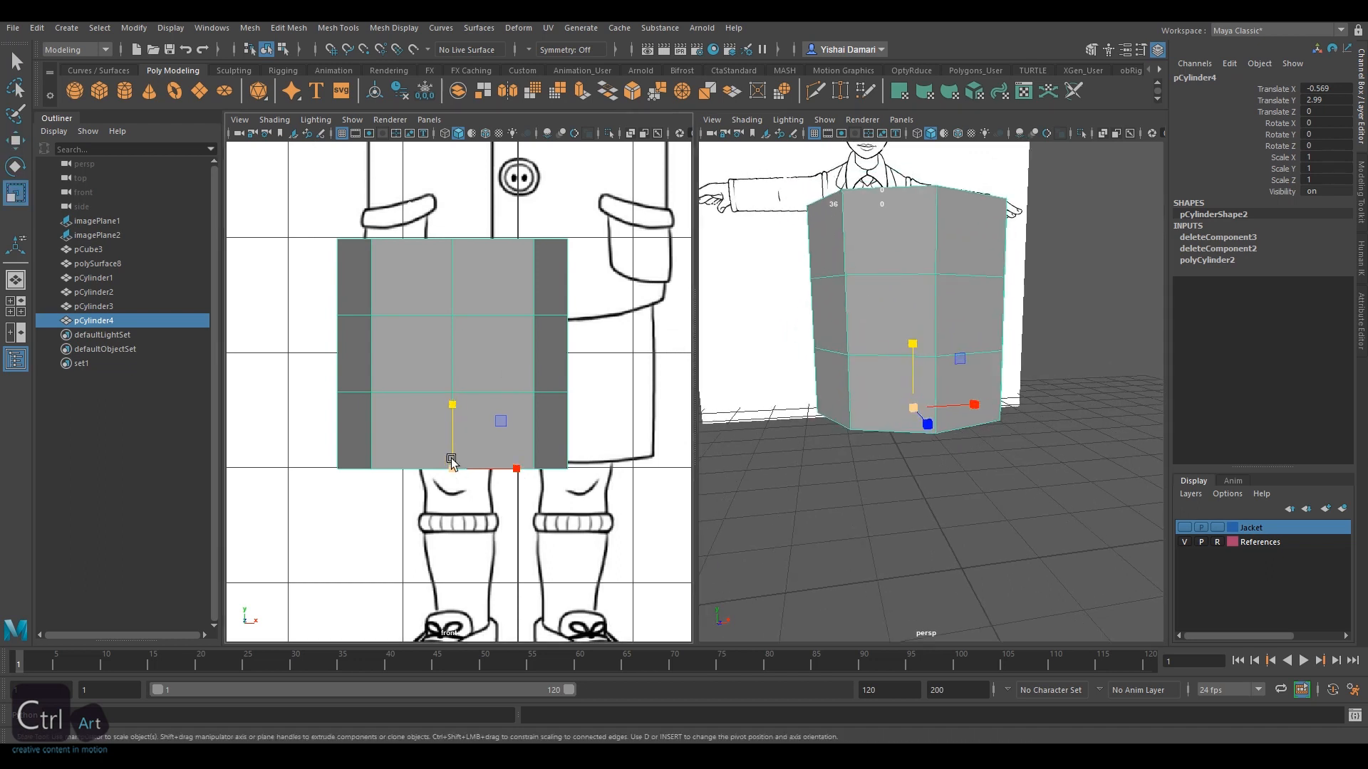
drag(452, 467, 345, 463)
key(w)
drag(527, 468, 445, 463)
key(r)
key(4)
drag(447, 397, 442, 373)
Raise the cylinder's outer bottom vertices on both sides to follow the curved hem of the shorts reference
alt+right_drag(484, 343, 570, 399)
alt+click(500, 344)
alt+middle_drag(518, 402, 529, 350)
right_drag(529, 350, 464, 350)
drag(382, 423, 351, 476)
shift+drag(540, 408, 509, 476)
key(w)
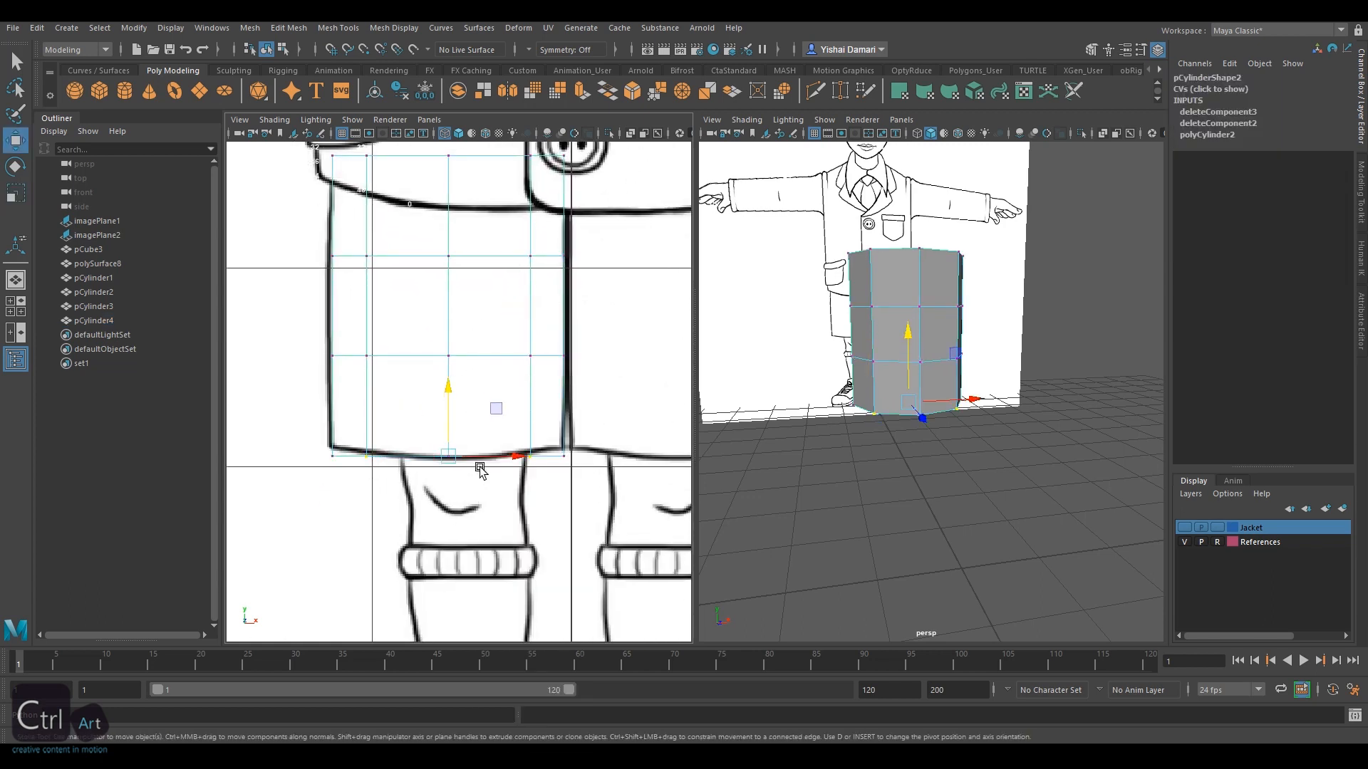
drag(441, 386, 441, 382)
drag(581, 430, 548, 475)
shift+drag(323, 435, 350, 473)
drag(441, 390, 441, 379)
key(F8)
Nudge the shaded cylinder sideways to about X -0.63 so it lines up with the shorts leg
alt+right_drag(627, 321, 541, 342)
alt+middle_drag(523, 426, 519, 446)
key(5)
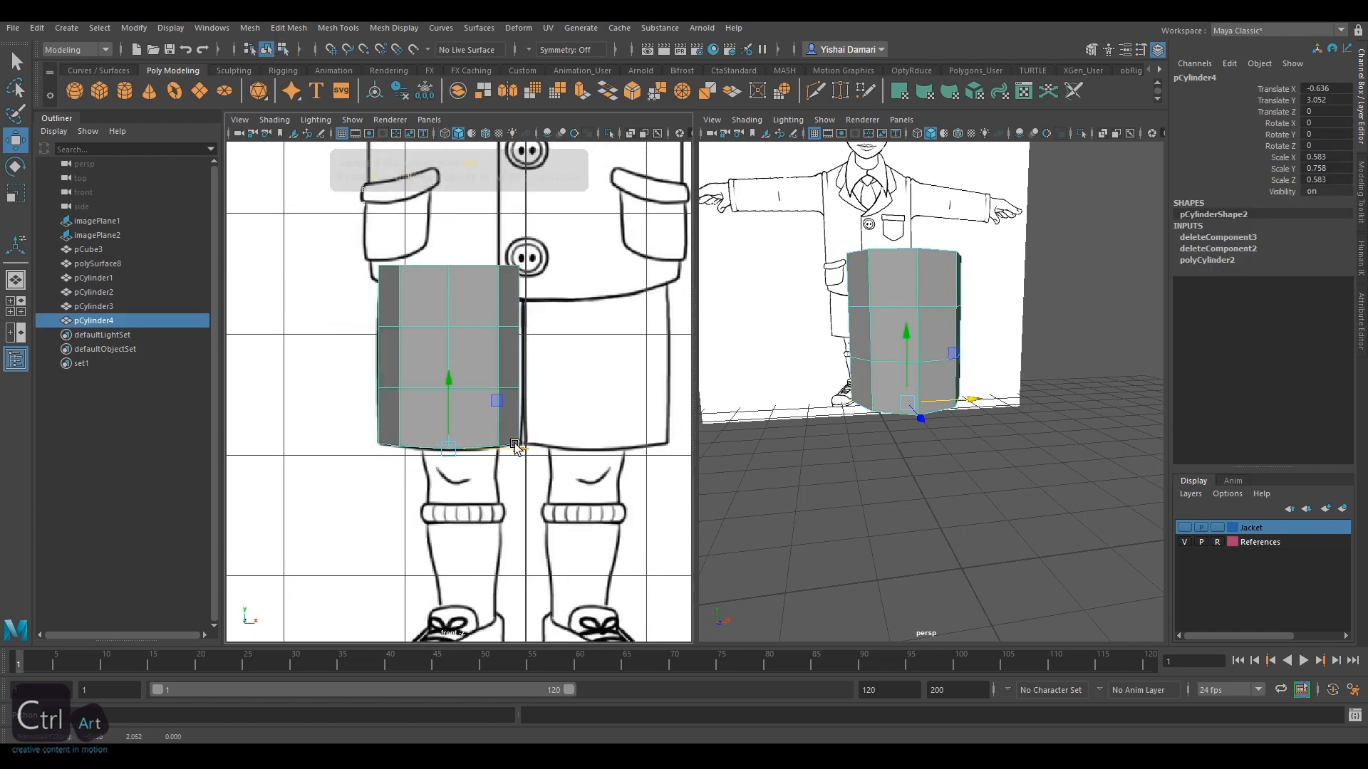
drag(520, 447, 522, 444)
alt+right_drag(592, 433, 587, 253)
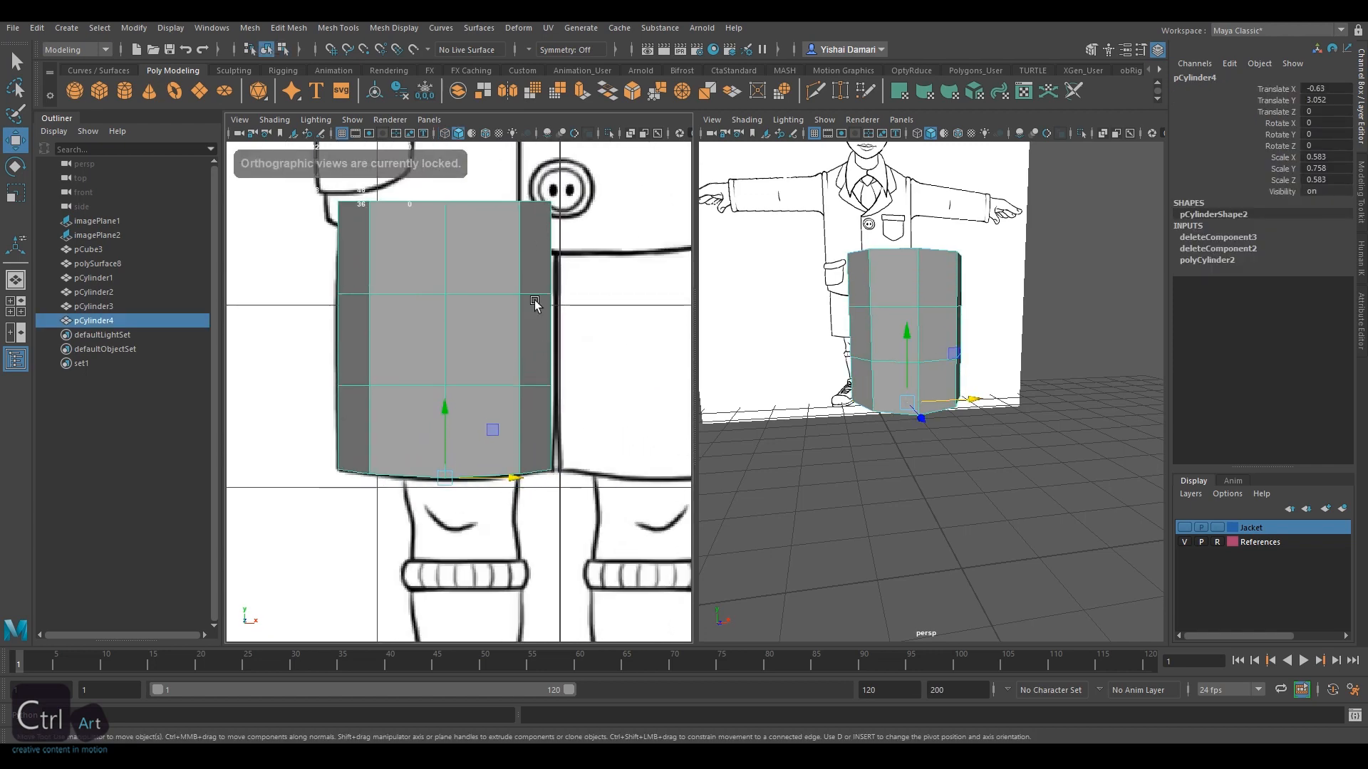
Duplicate the bottom ring of faces of the shorts leg as a separate piece, and return to object selection
right_drag(506, 342, 513, 375)
alt+middle_drag(513, 375, 517, 346)
alt+right_drag(849, 354, 891, 364)
click(485, 386)
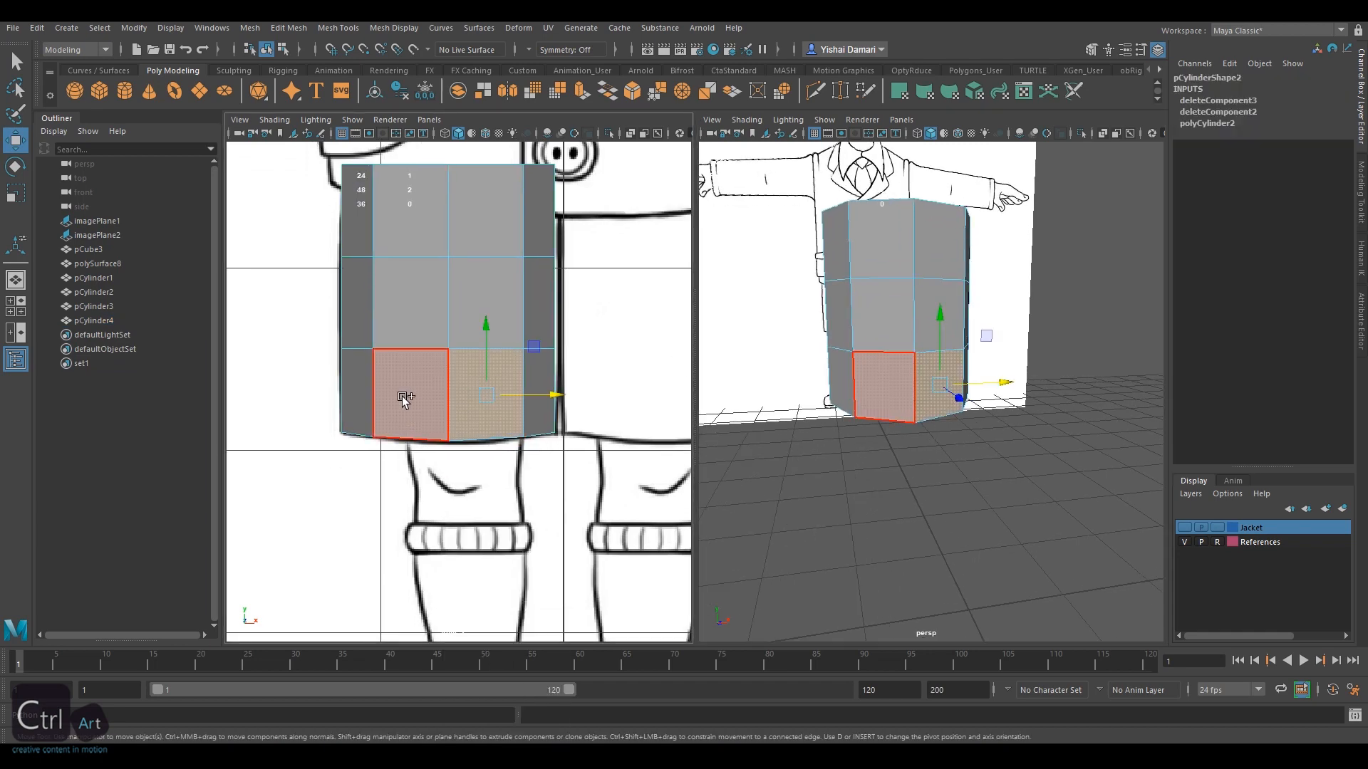
shift+double_click(401, 396)
mouse_move(1001, 396)
alt+mouse_down()
mouse_move(854, 391)
mouse_move(990, 394)
alt+mouse_up()
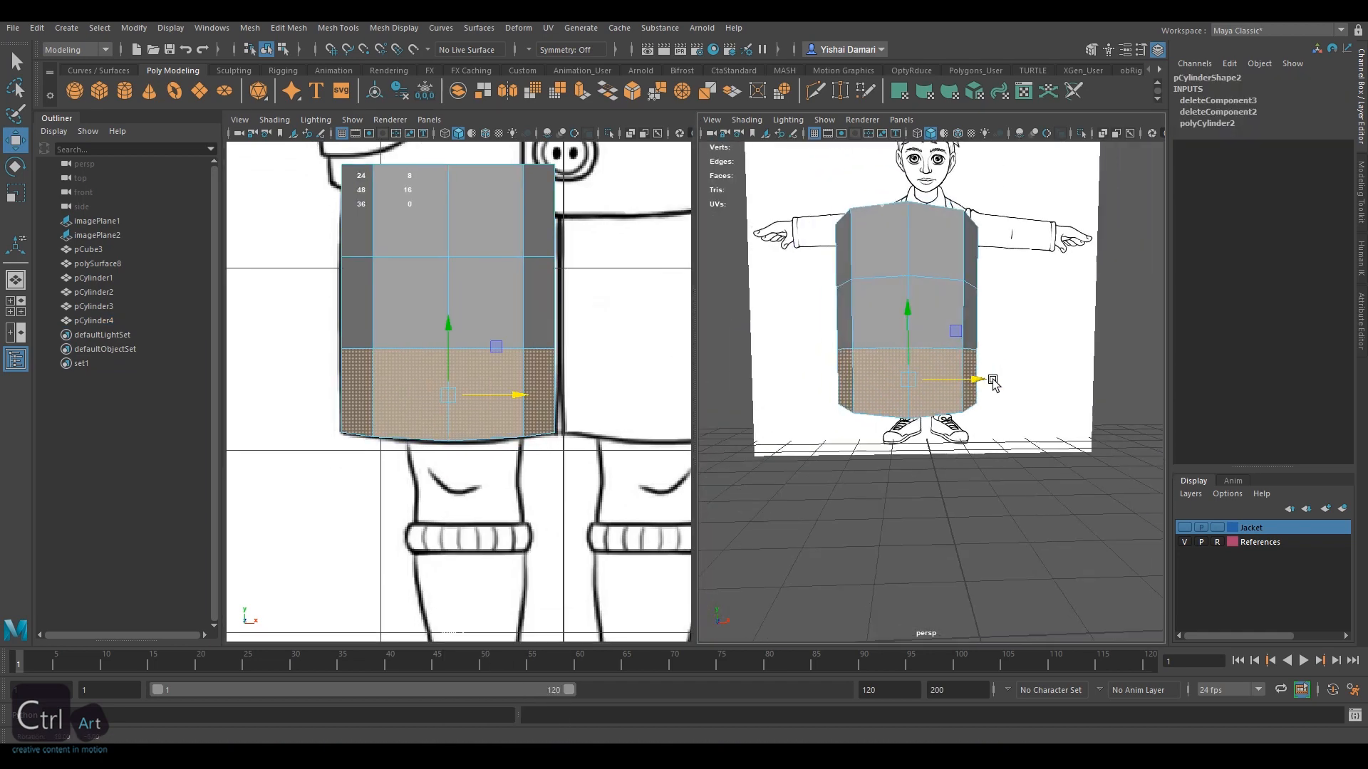
click(288, 27)
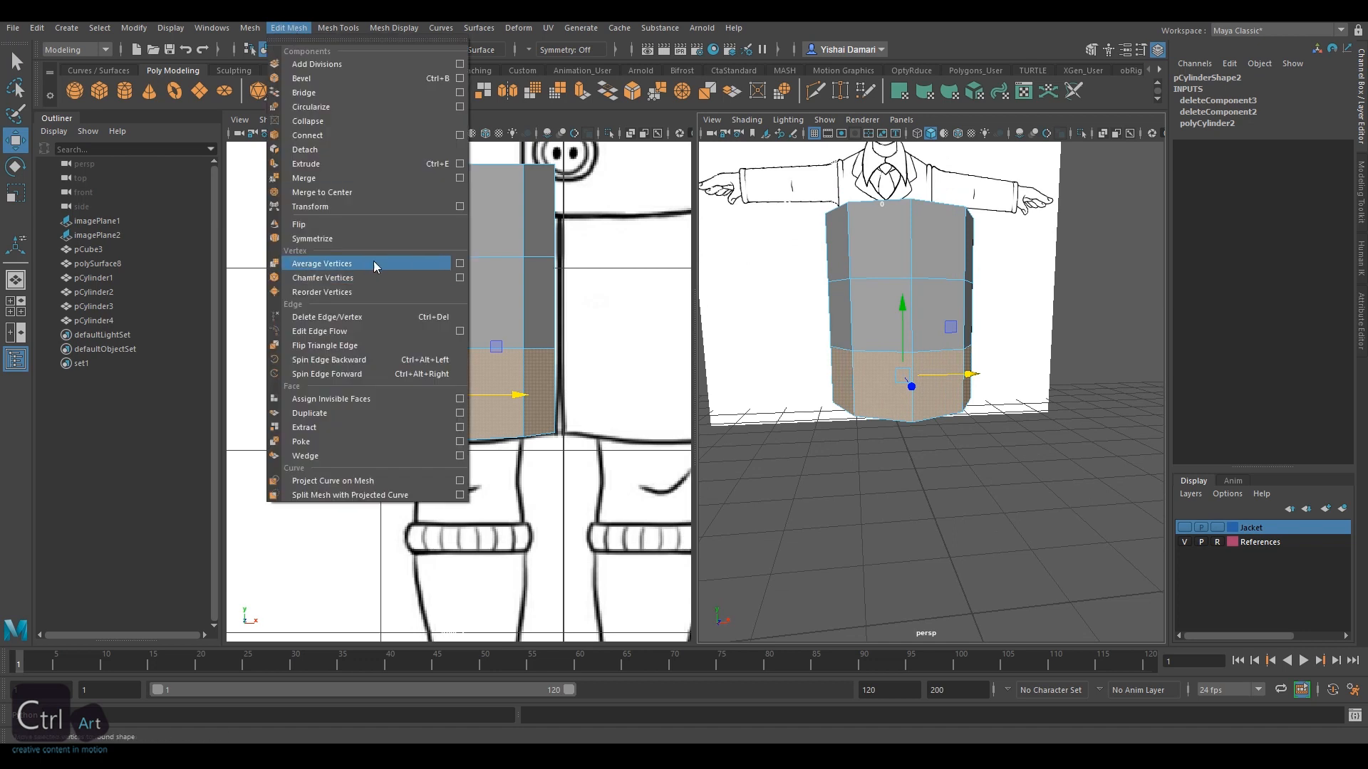
click(339, 415)
click(944, 500)
key(F8)
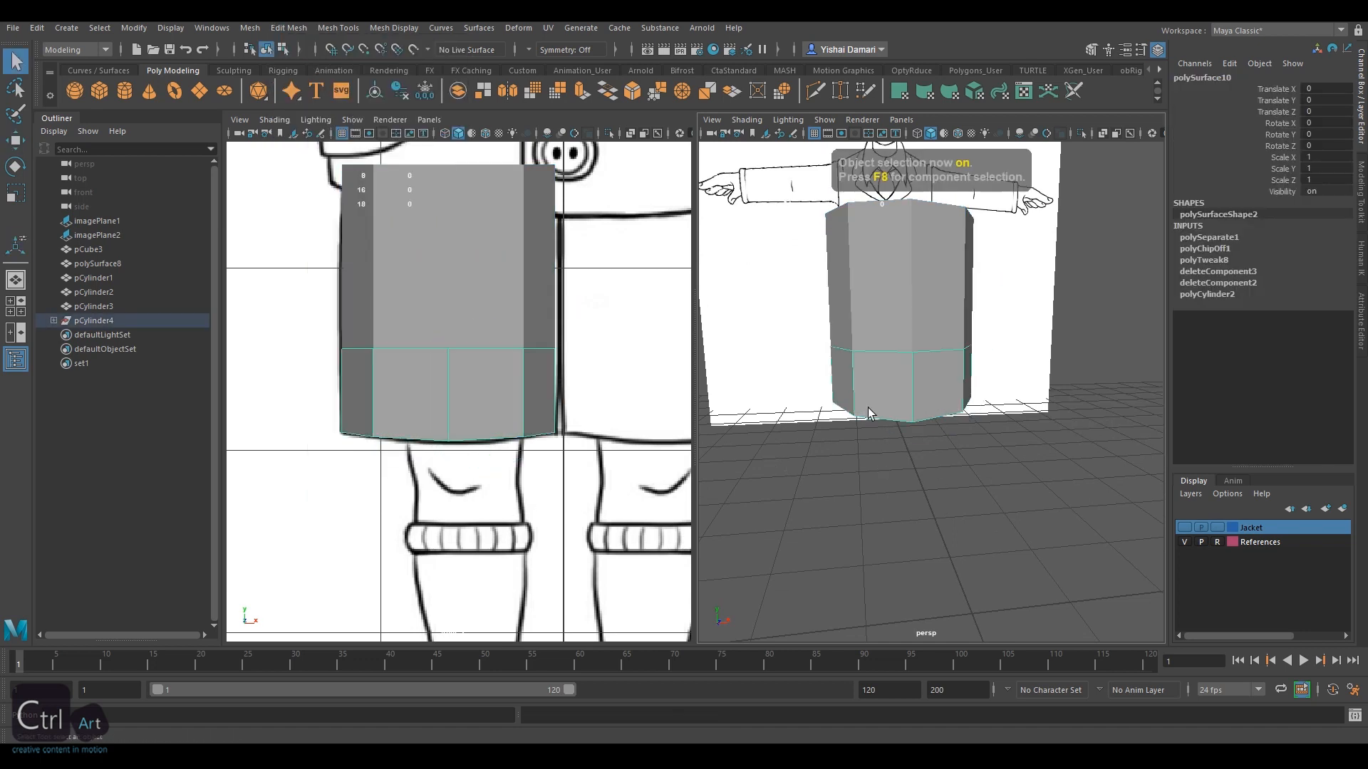
Centre the duplicated ring's pivot and scale it inward to about 0.91 in X and Z
key(r)
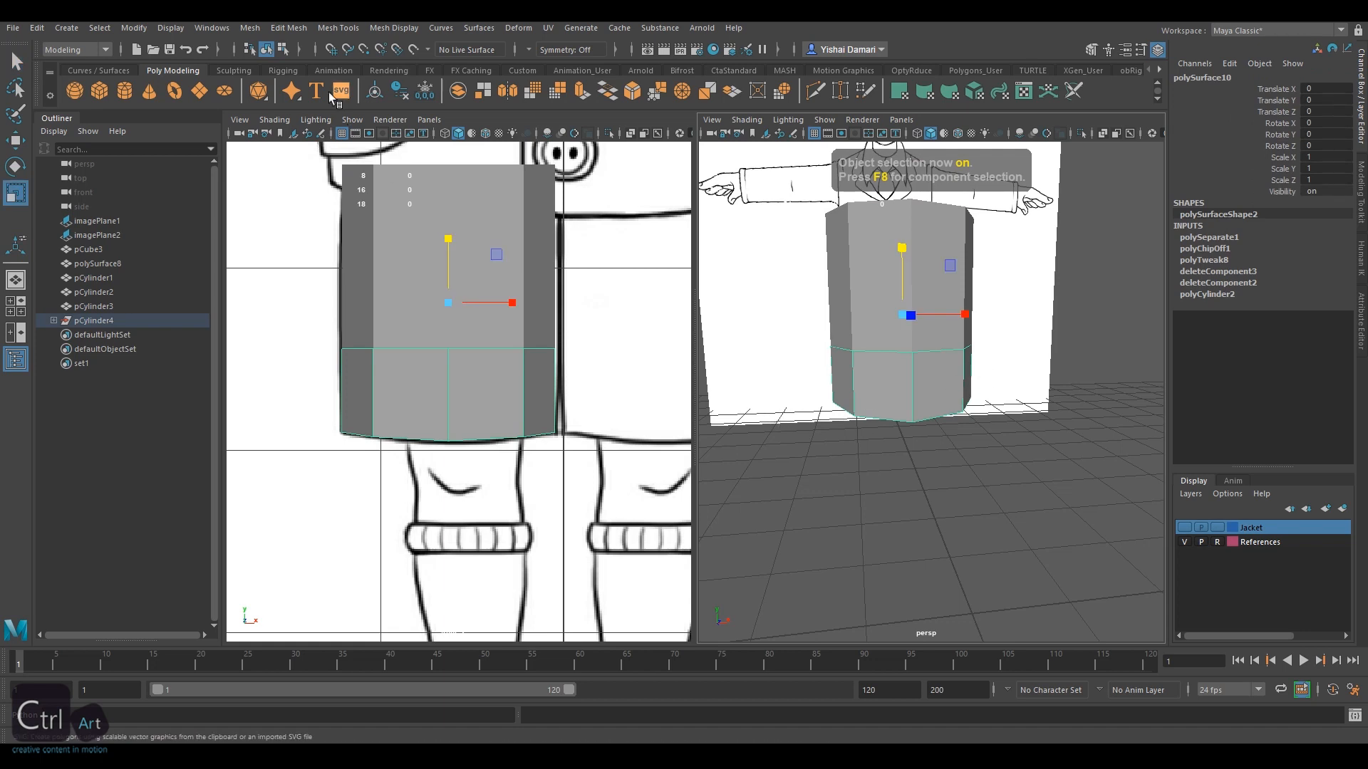
click(375, 93)
alt+drag(591, 396, 627, 399)
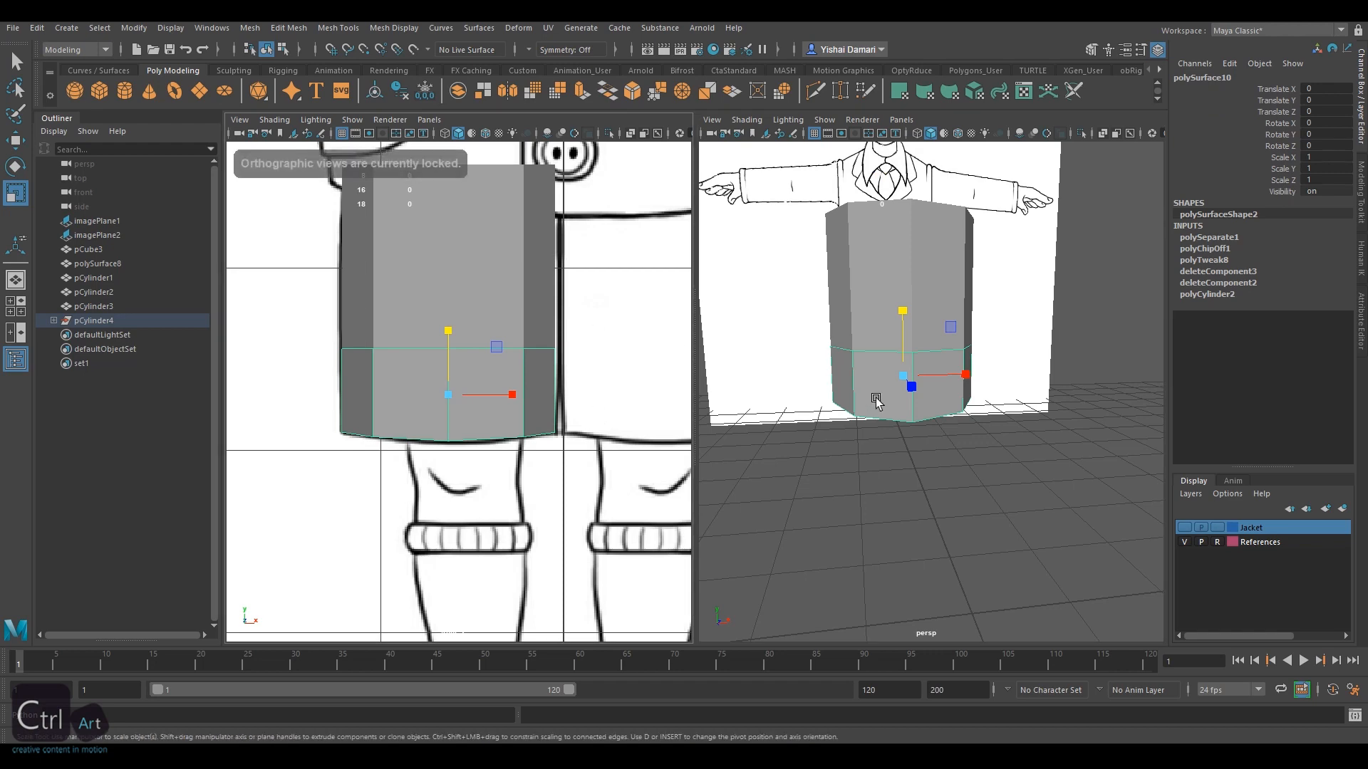
alt+drag(895, 391, 864, 296)
alt+right_drag(864, 295, 942, 417)
drag(957, 455, 951, 455)
drag(882, 387, 817, 335)
Reverse the normals of the inner ring so its faces point inward
key(w)
click(289, 28)
mouse_move(388, 29)
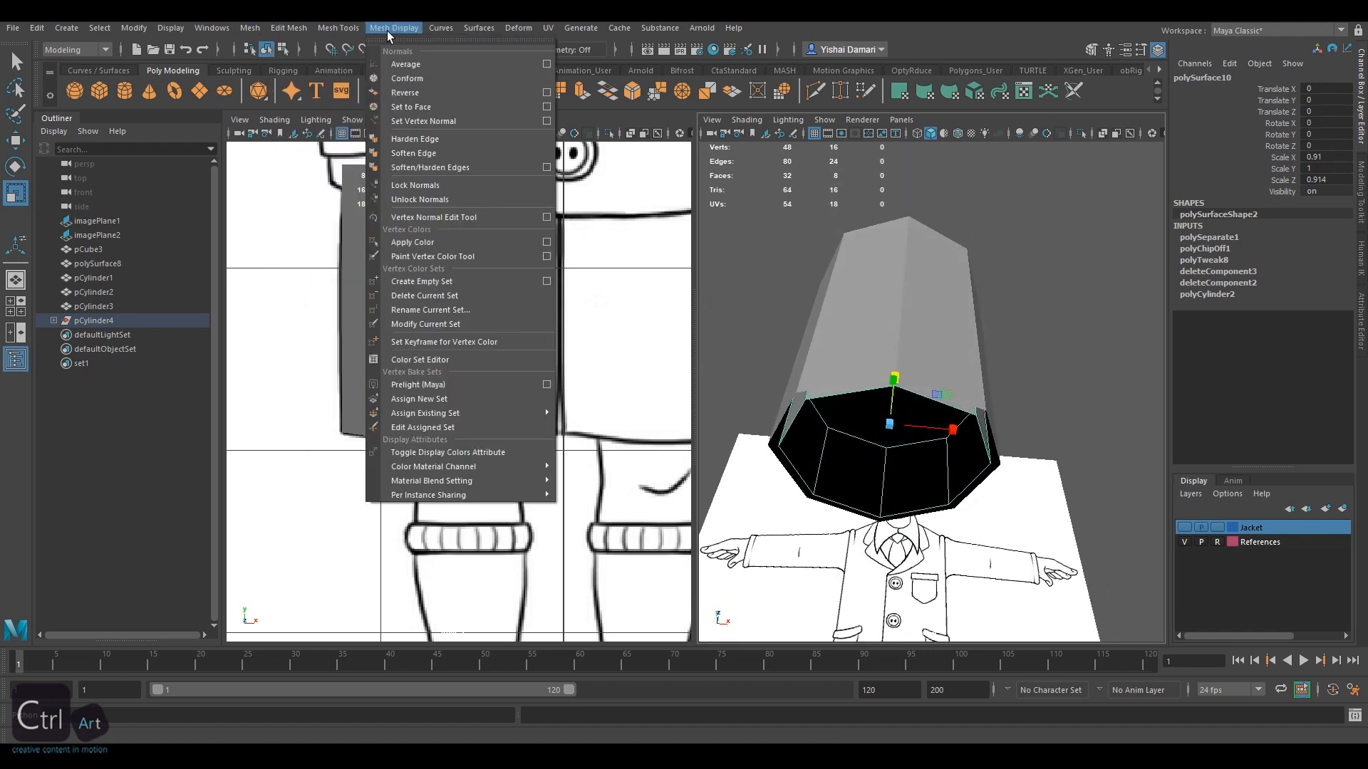
click(434, 96)
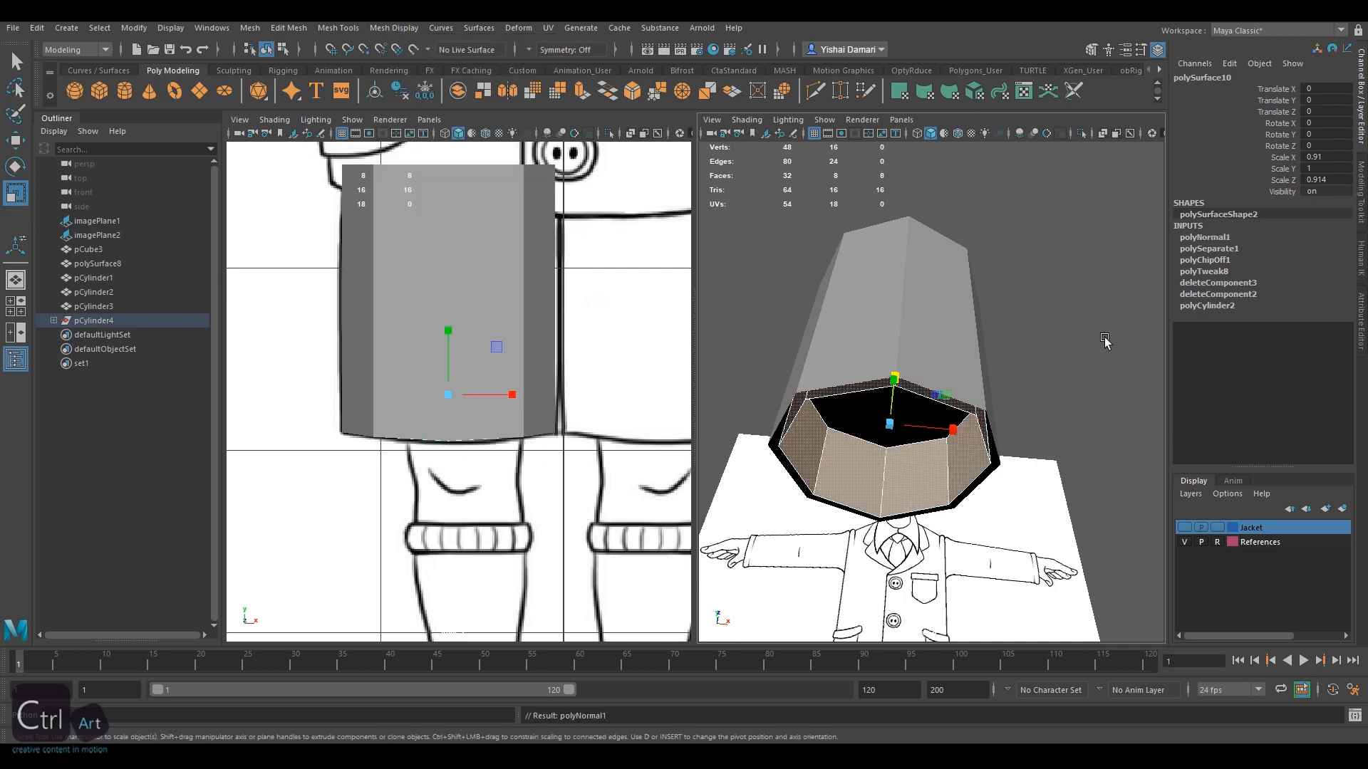
Combine the inner ring and the outer shorts leg into one mesh
key(w)
shift+click(932, 303)
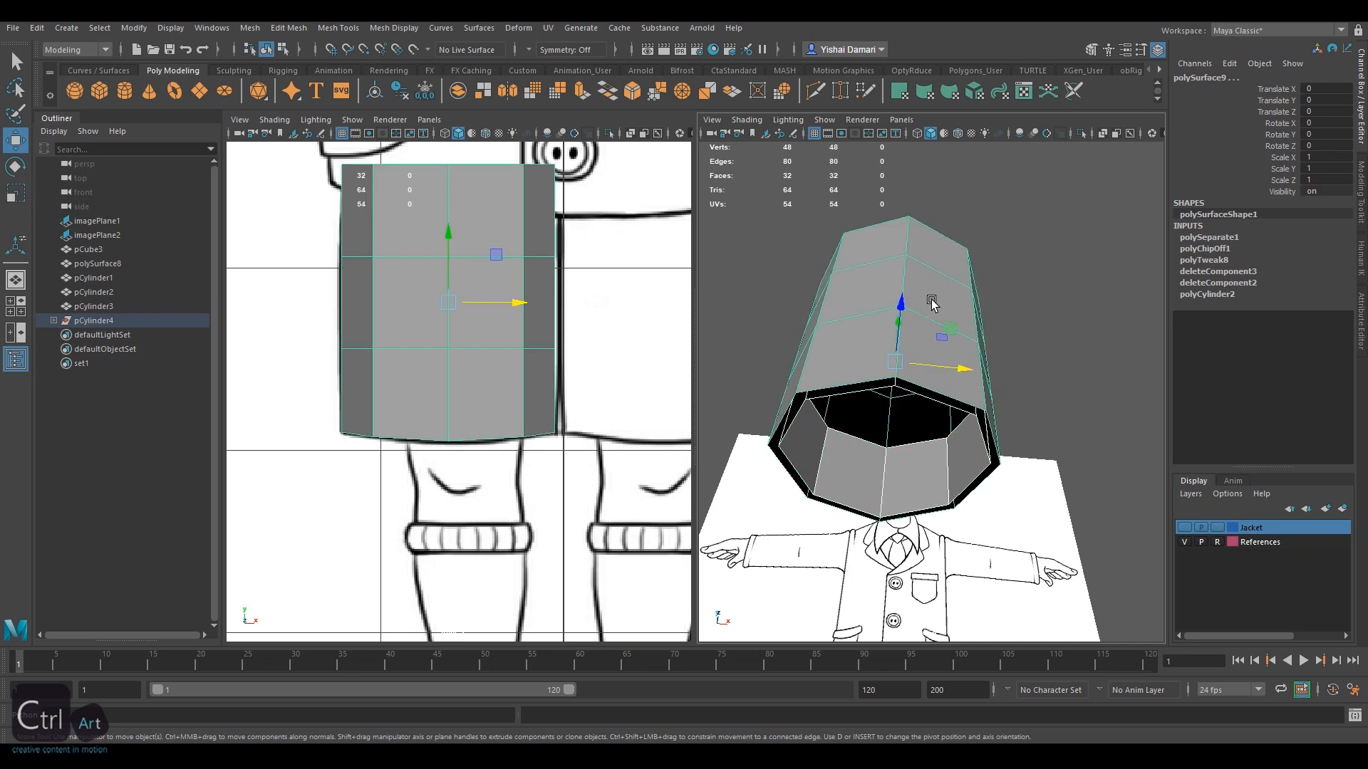
click(289, 28)
mouse_move(249, 28)
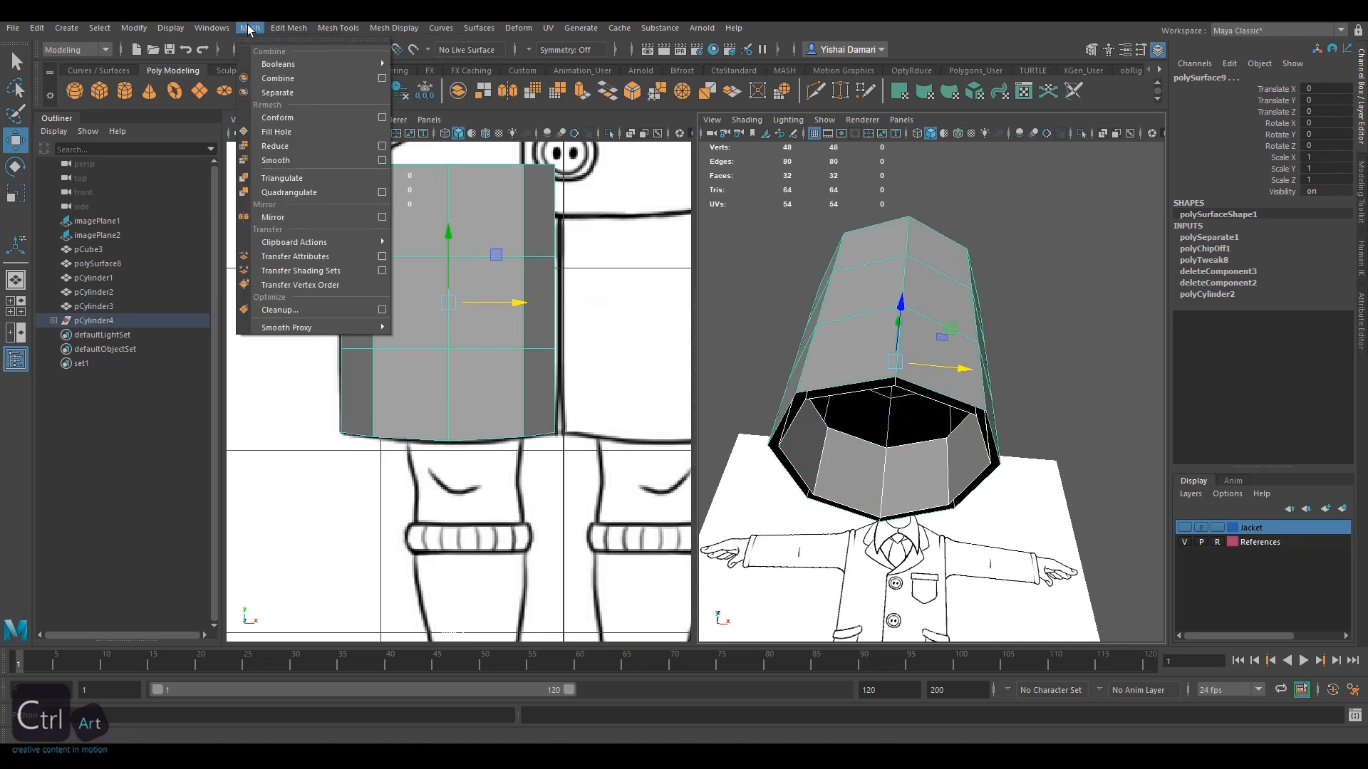
click(288, 80)
Bridge one pair of facing hem edges between the outer leg and the inner ring, using the Modeling Toolkit
right_drag(1034, 258, 1030, 214)
click(1091, 49)
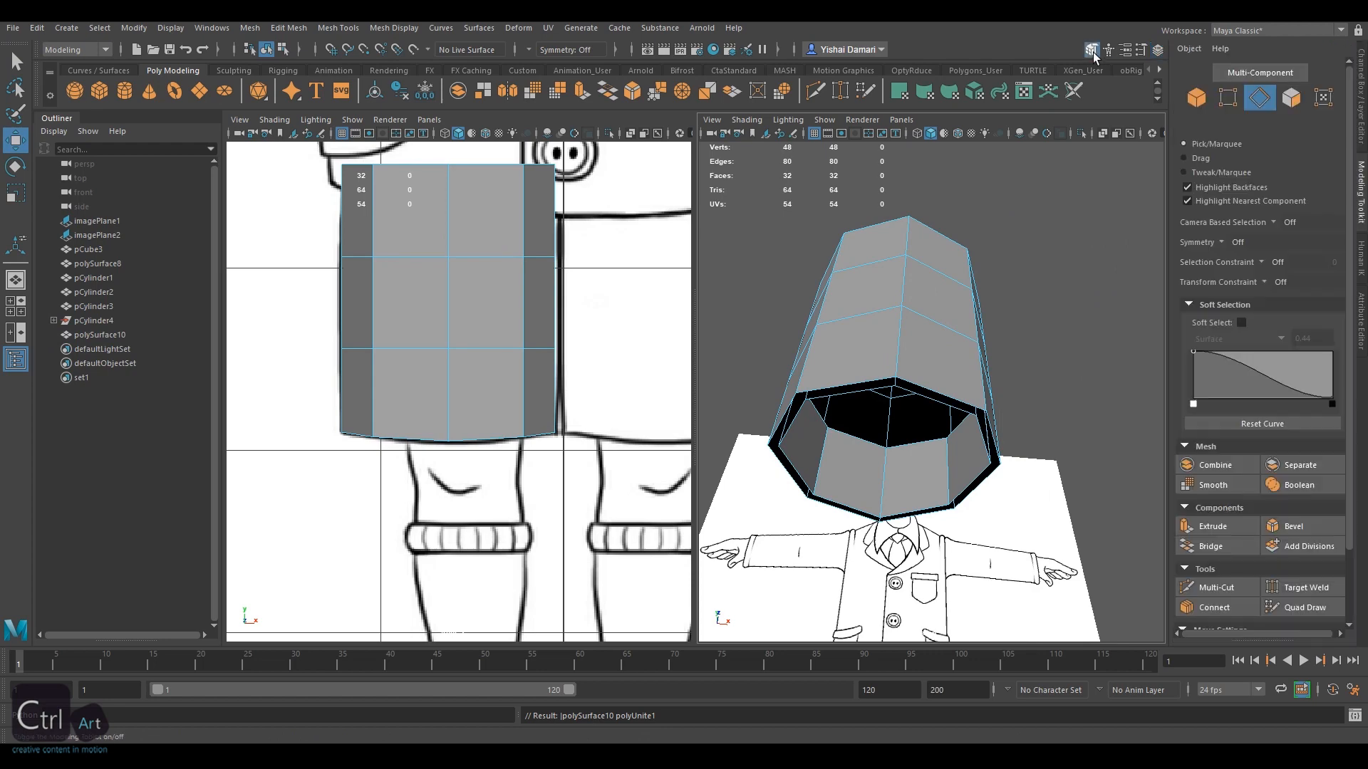
double_click(939, 378)
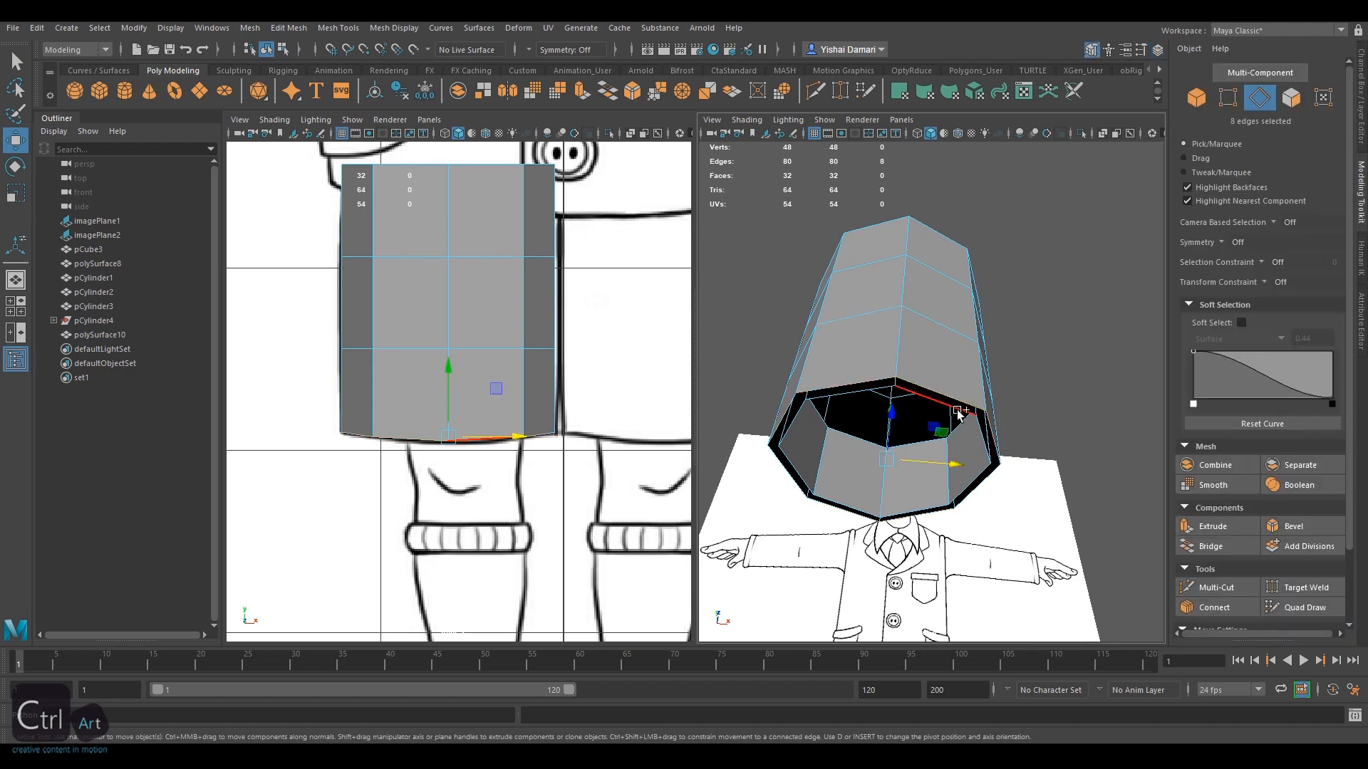
click(1206, 543)
alt+drag(955, 399, 1014, 355)
click(965, 387)
shift+click(955, 396)
click(1207, 547)
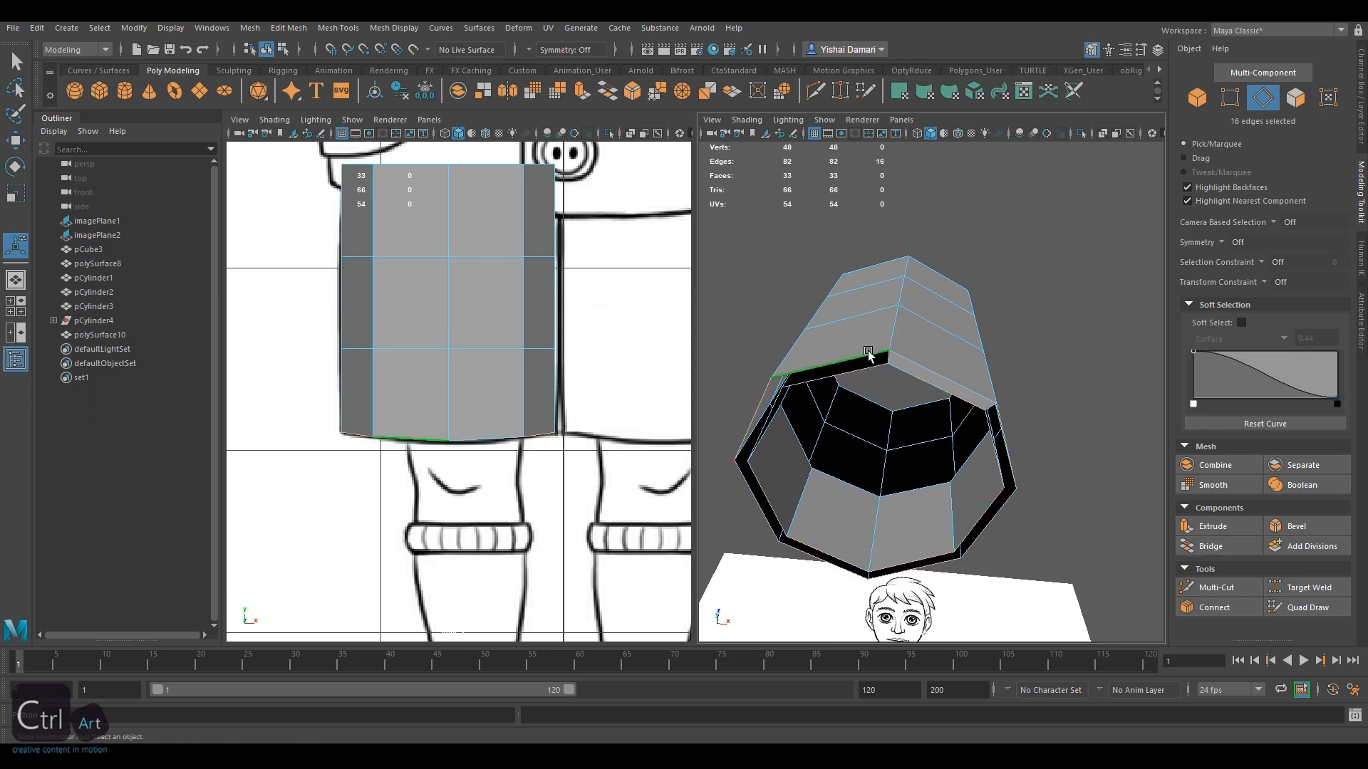
Bridge the remaining hem edges between the outer leg and the inner ring, leaving out the already bridged pair
ctrl+click(990, 405)
alt+drag(908, 413, 981, 351)
click(1253, 543)
scroll(931, 275, down, 5)
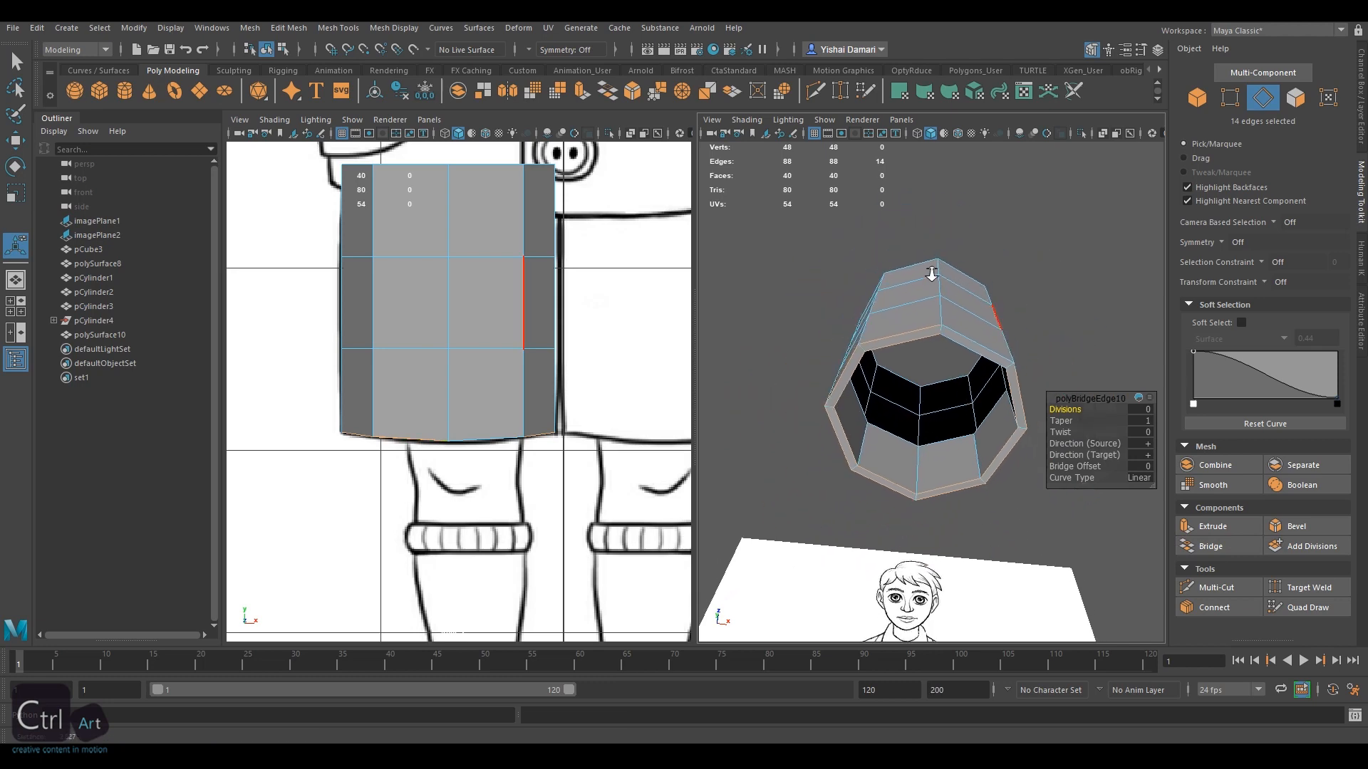
Leave edge selection on the shorts mesh and create a new polygon cylinder for the character's leg
alt+drag(931, 275, 963, 350)
click(1197, 100)
scroll(922, 284, down, 4)
alt+drag(921, 284, 1023, 311)
click(1023, 311)
alt+middle_drag(507, 453, 481, 295)
scroll(504, 295, down, 4)
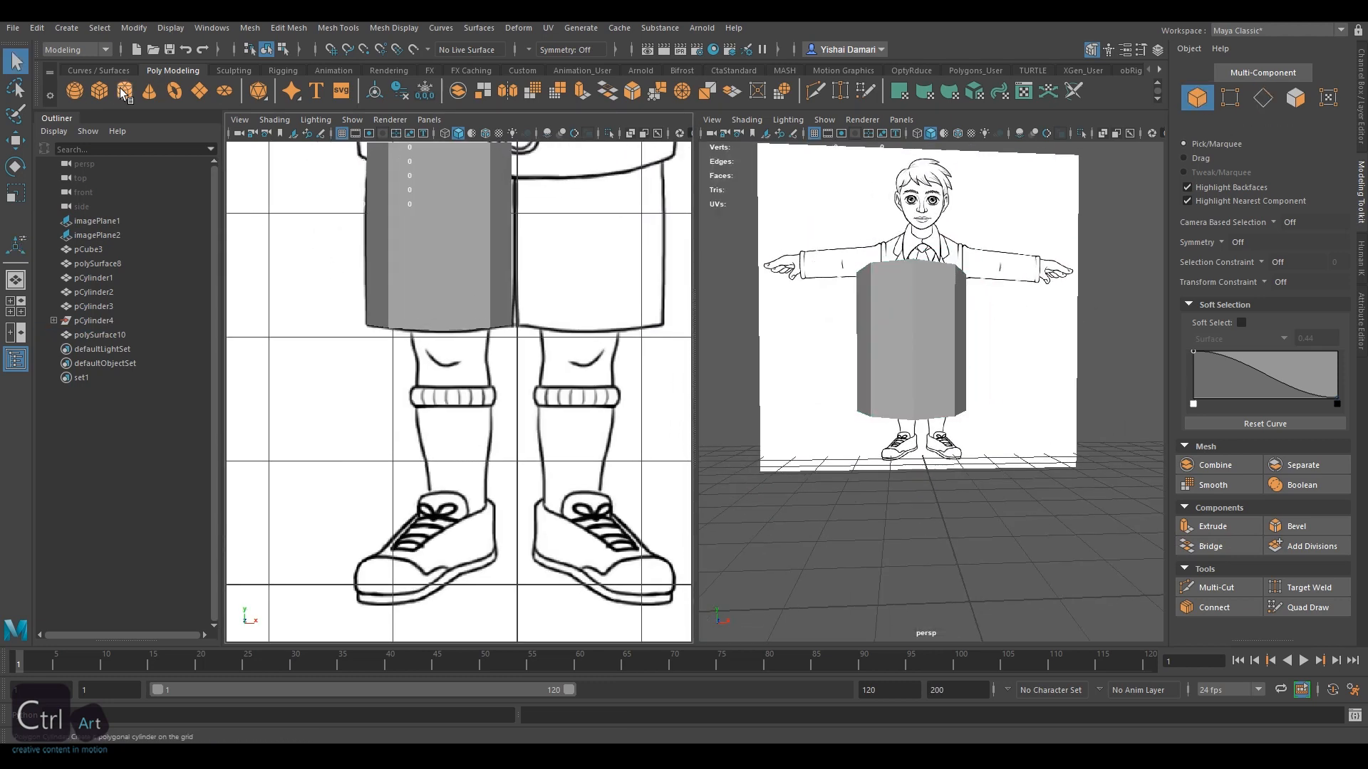
click(124, 90)
alt+drag(847, 384, 896, 435)
alt+middle_drag(896, 434, 920, 401)
alt+drag(920, 400, 944, 389)
Set the new cylinder's subdivisions to 8 around the axis, 3 along the height and 0 on the caps
click(1158, 49)
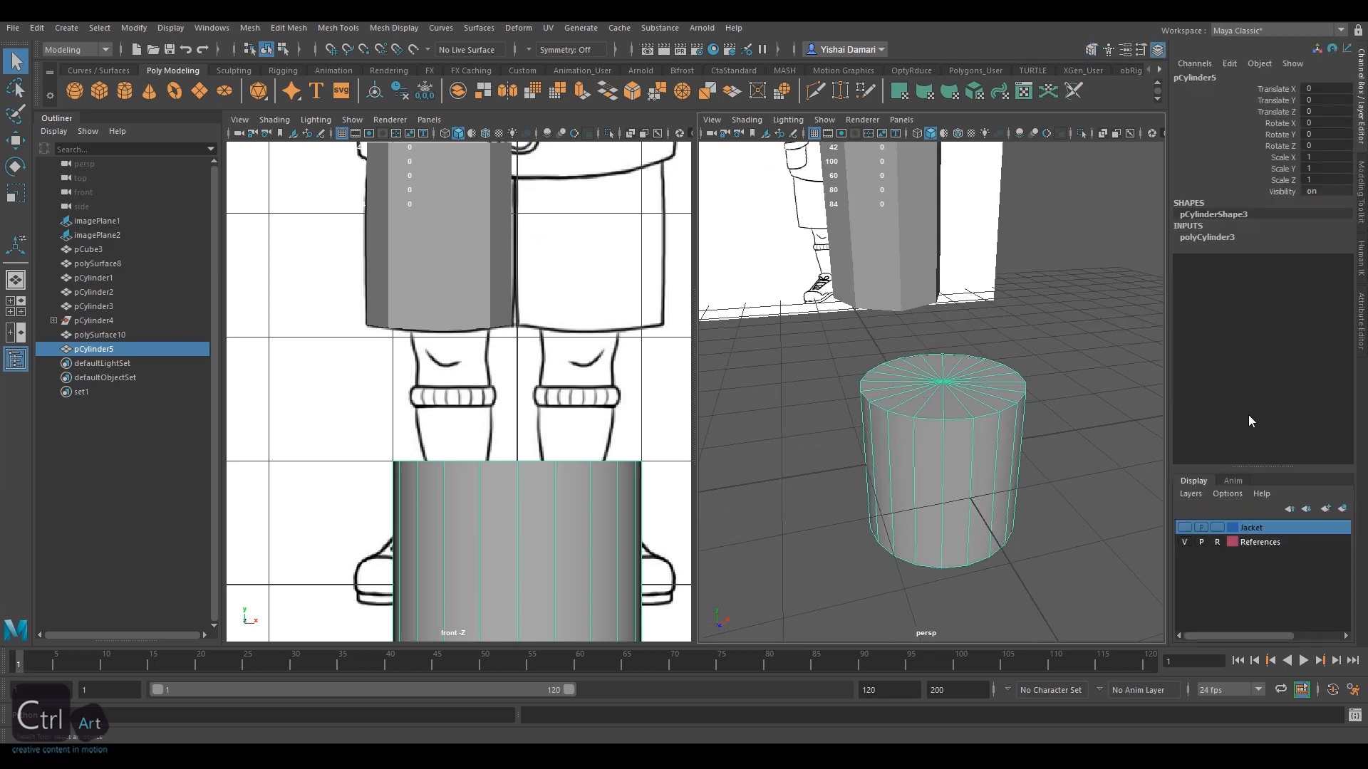
click(1206, 237)
key(Return)
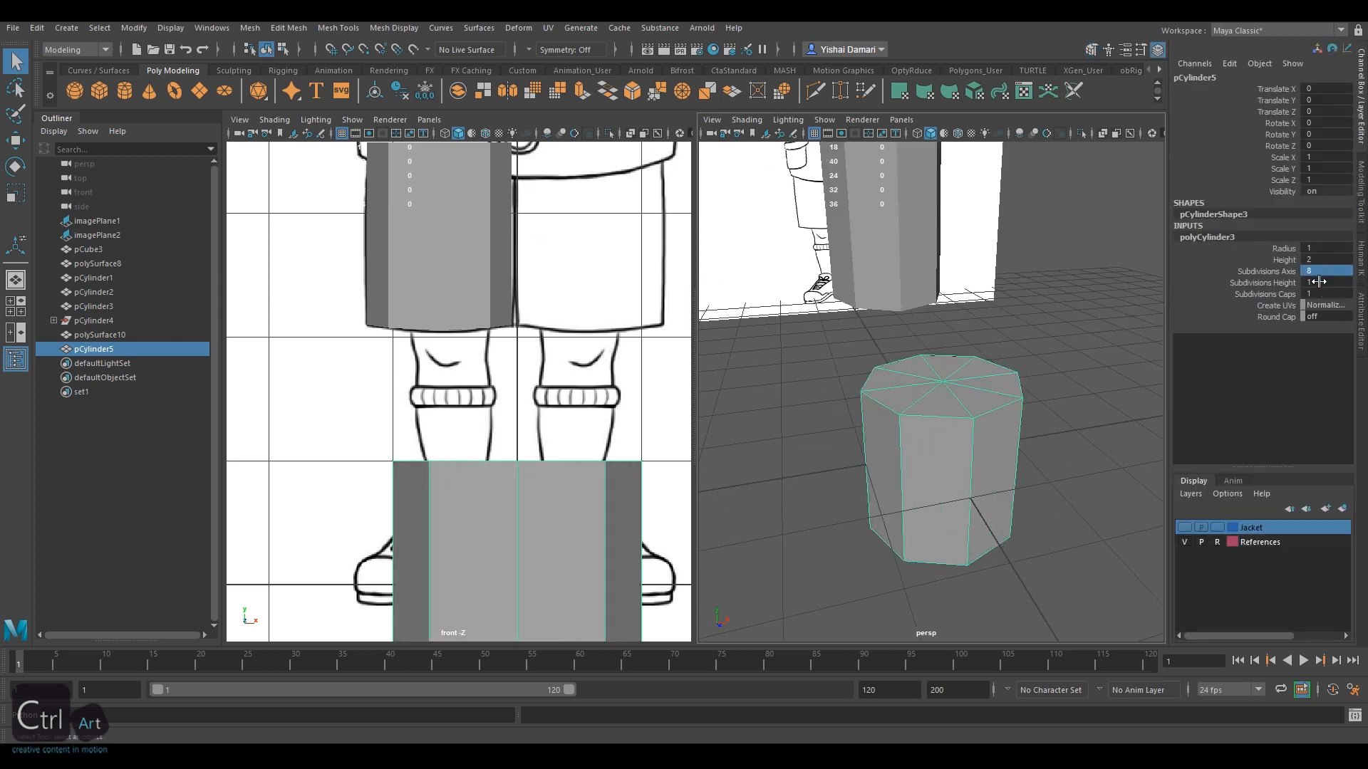
click(1320, 283)
text(3)
key(Return)
click(1323, 293)
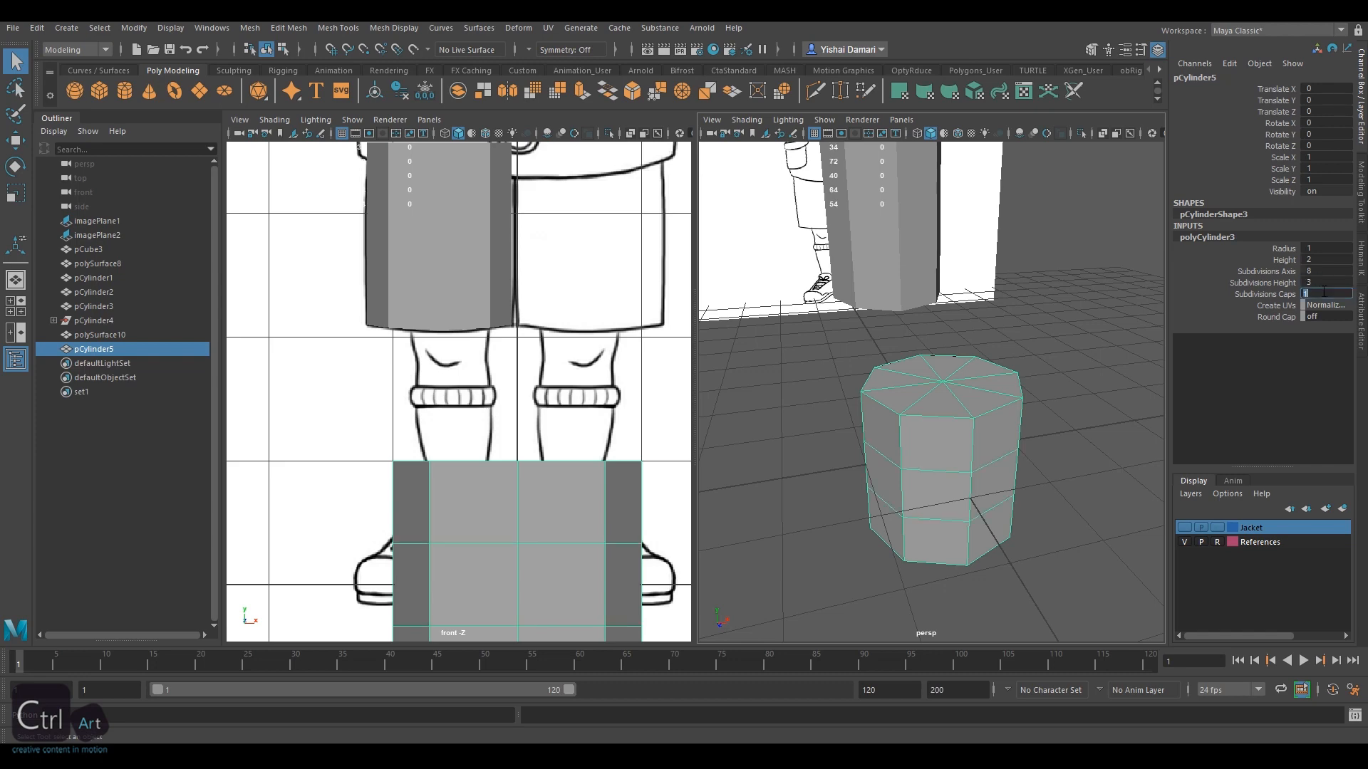
text(0)
key(Return)
Delete the top and bottom cap faces of the new cylinder and return to object selection
right_drag(973, 396, 976, 449)
click(965, 396)
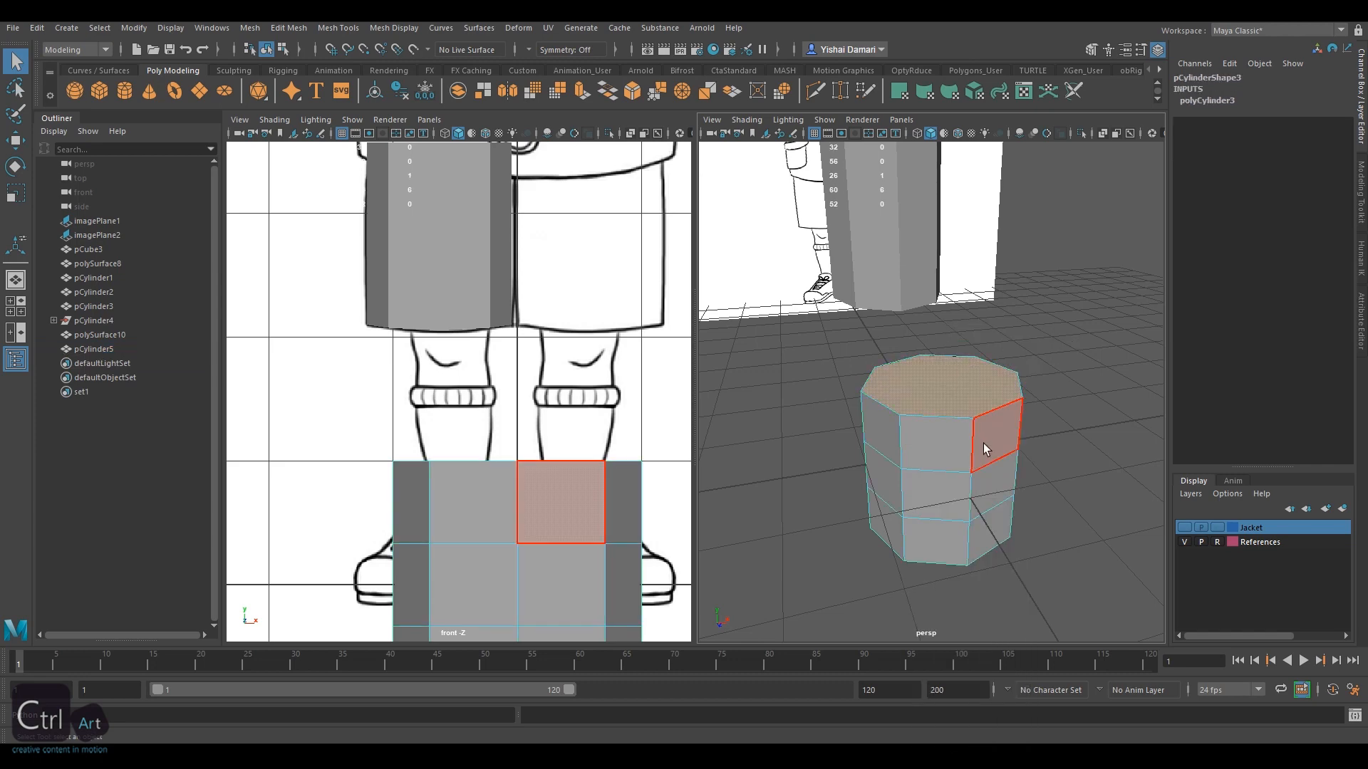
key(Delete)
alt+drag(990, 531, 993, 356)
click(966, 509)
alt+middle_drag(947, 456, 936, 337)
alt+drag(936, 337, 973, 396)
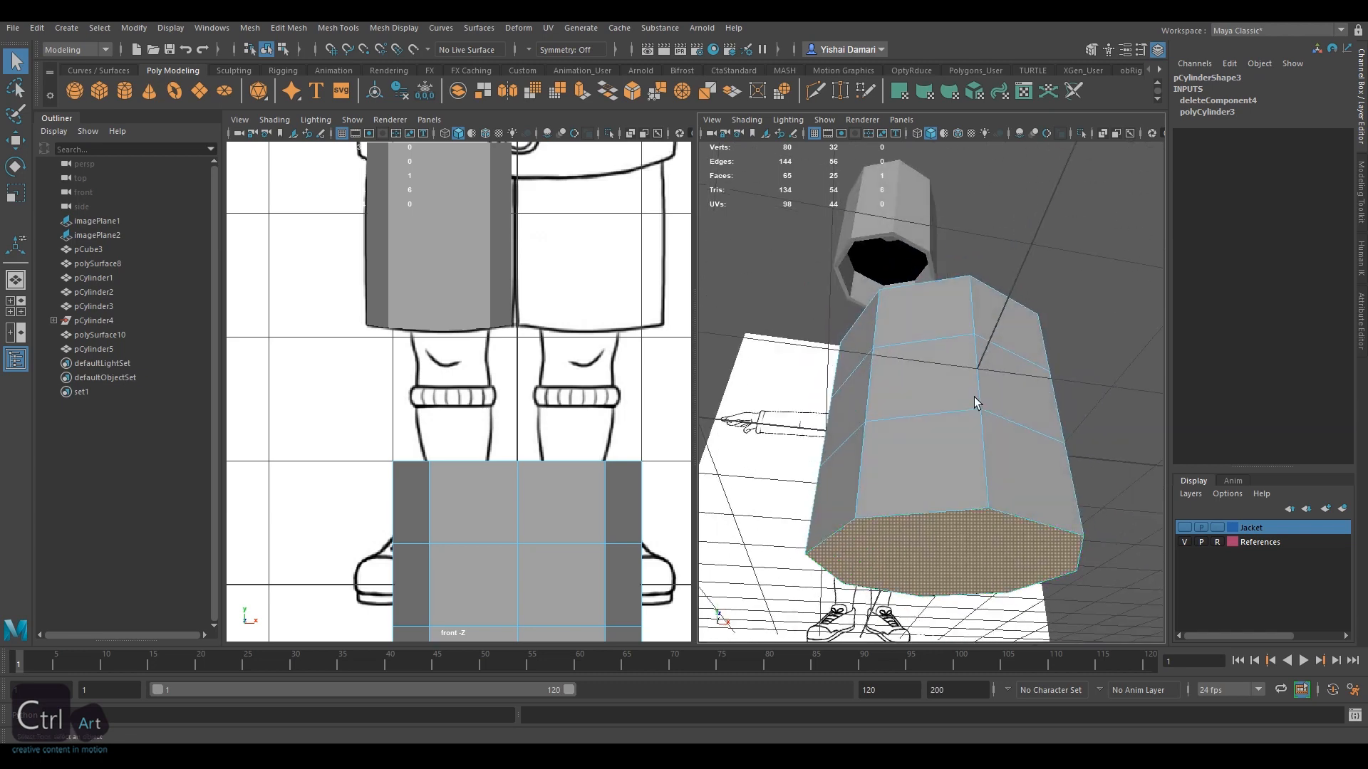
key(Delete)
alt+drag(1027, 347, 1028, 393)
key(F8)
Snap the leg cylinder's pivot to the centre of its bottom opening
alt+middle_drag(523, 517, 518, 388)
key(w)
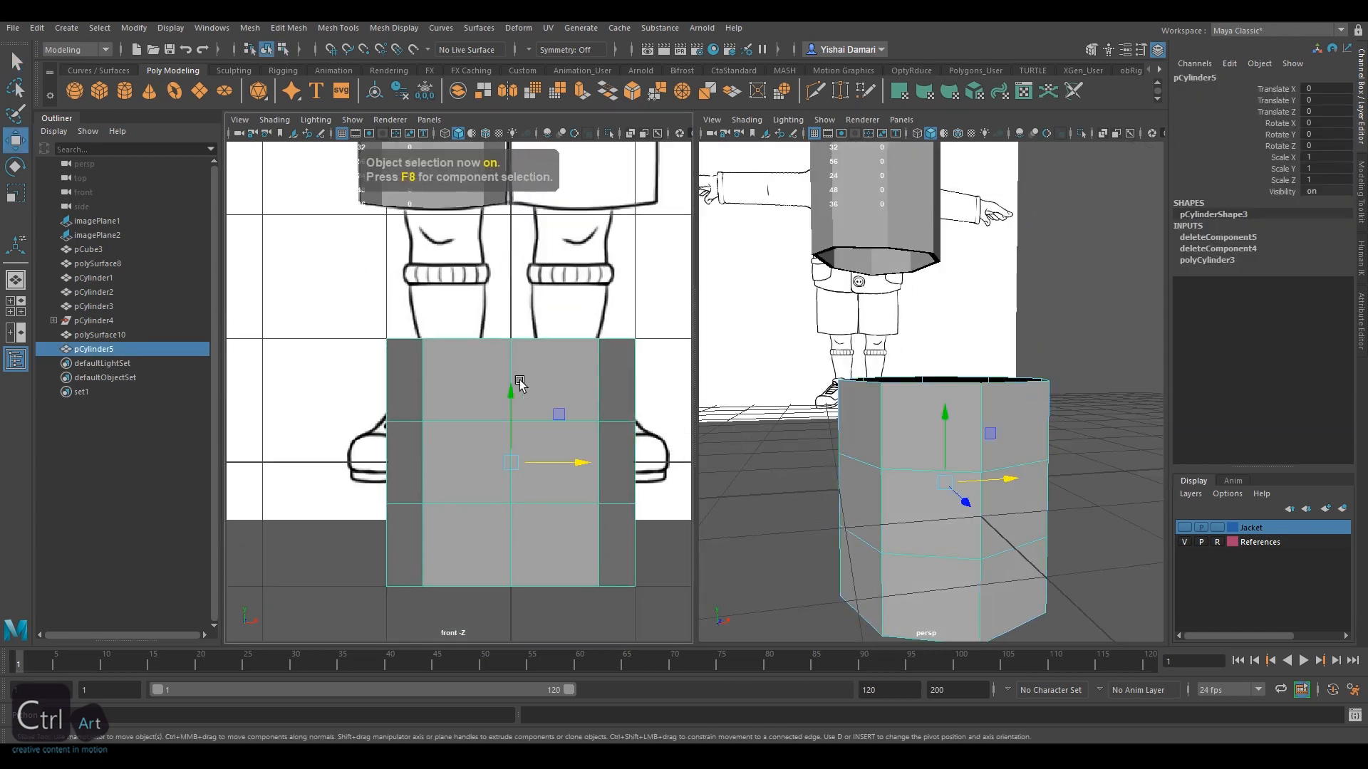
key(d)
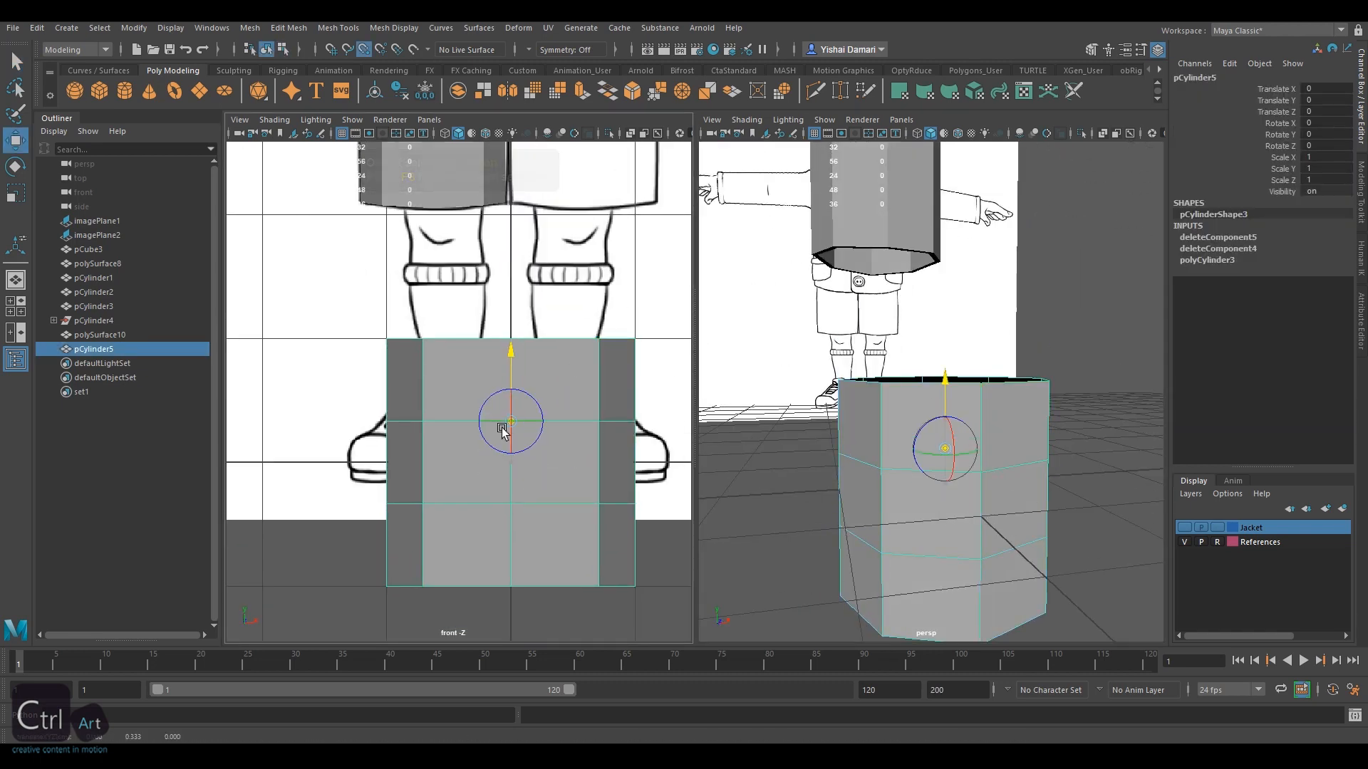
drag(506, 428, 509, 552)
key(d)
alt+middle_drag(512, 515, 497, 559)
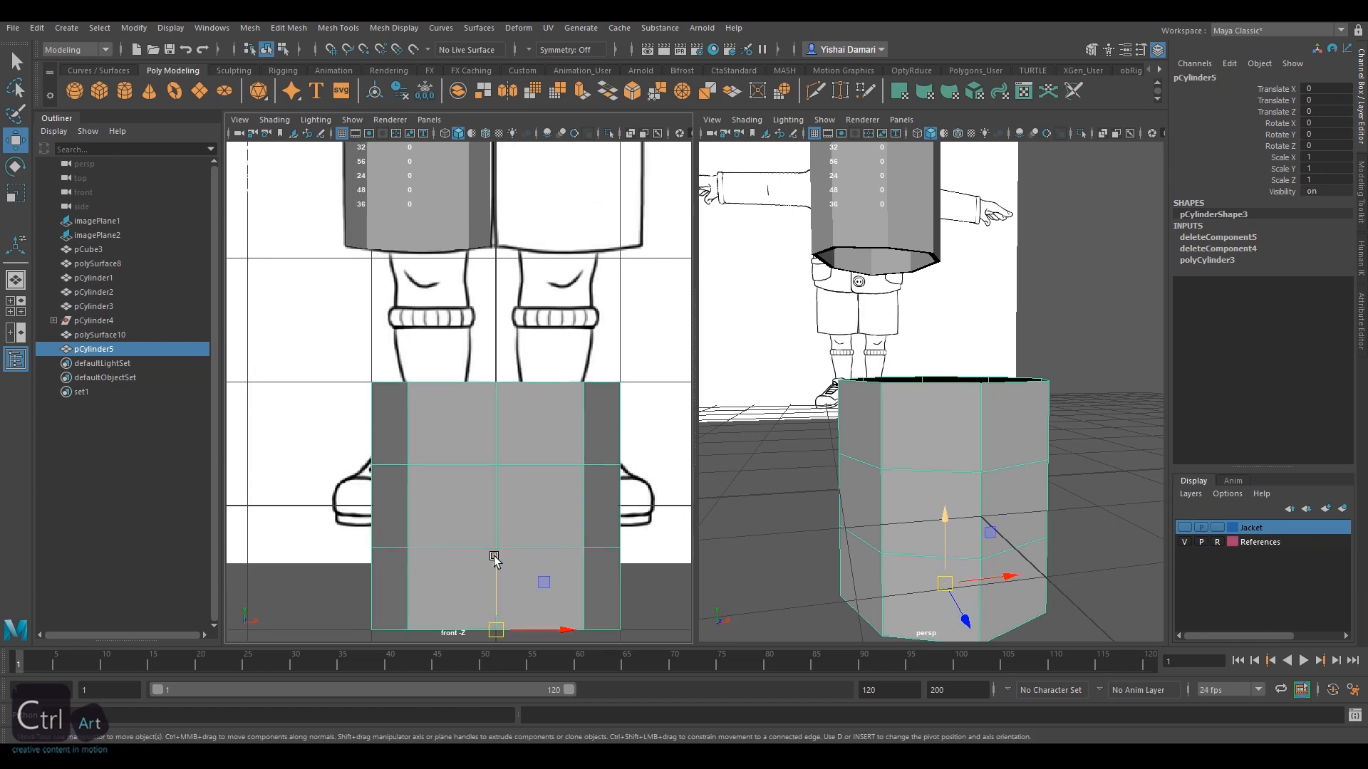
Move the leg cylinder to the ankle in the front reference and scale it uniformly to about 0.24
drag(497, 559, 504, 353)
drag(566, 417, 507, 418)
key(r)
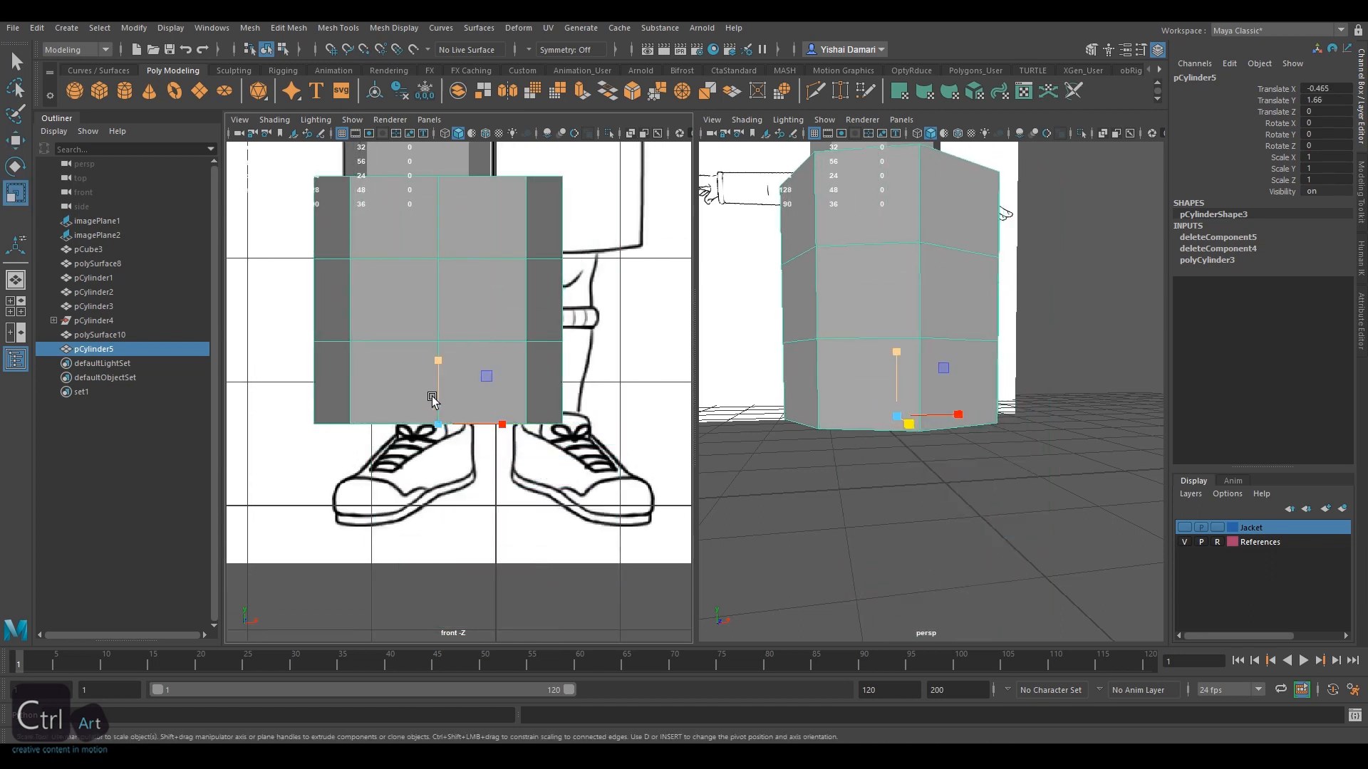
key(4)
alt+middle_drag(431, 401, 445, 452)
alt+right_drag(788, 360, 928, 335)
alt+middle_drag(457, 473, 460, 510)
drag(459, 511, 262, 499)
alt+middle_drag(454, 450, 473, 469)
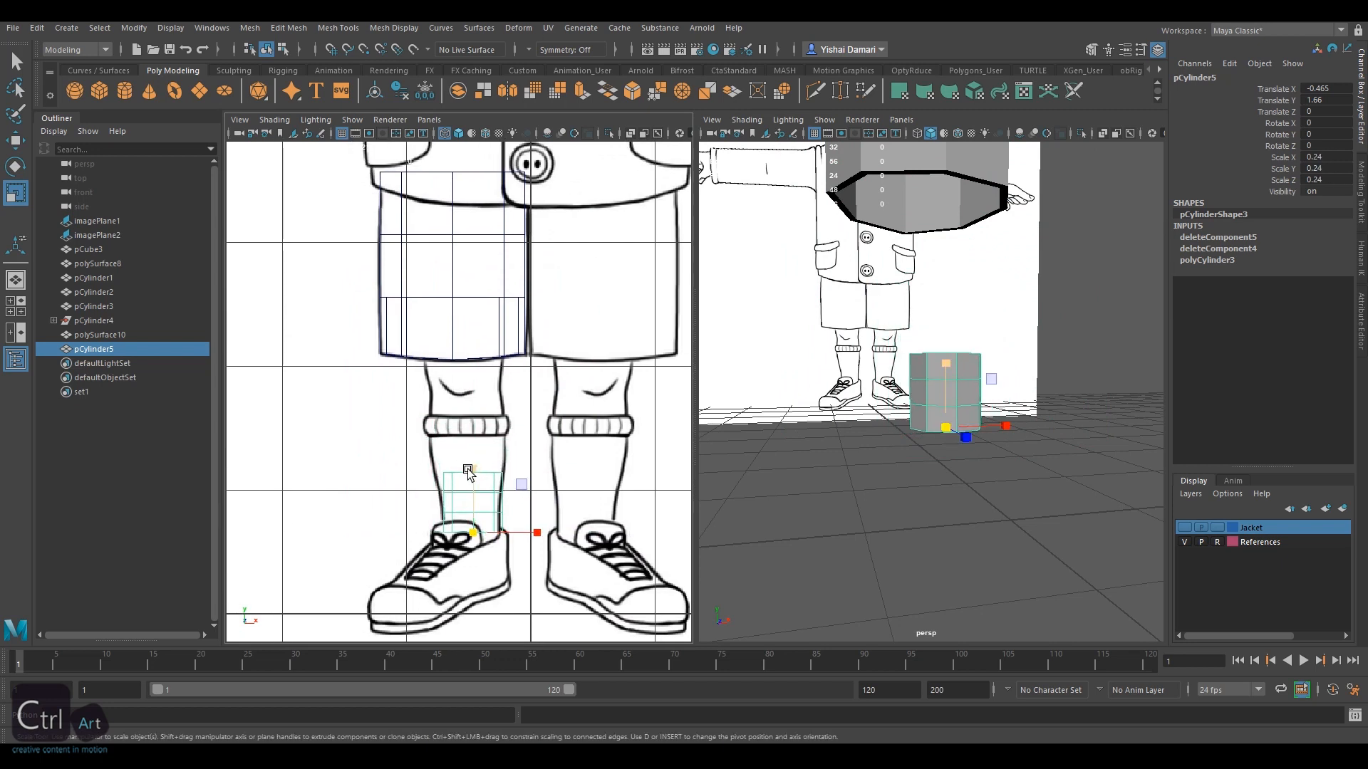
Stretch the leg cylinder up inside the shorts and fit its width, with Scale Y about 0.934 and Translate X about -0.477
drag(474, 469, 447, 281)
key(w)
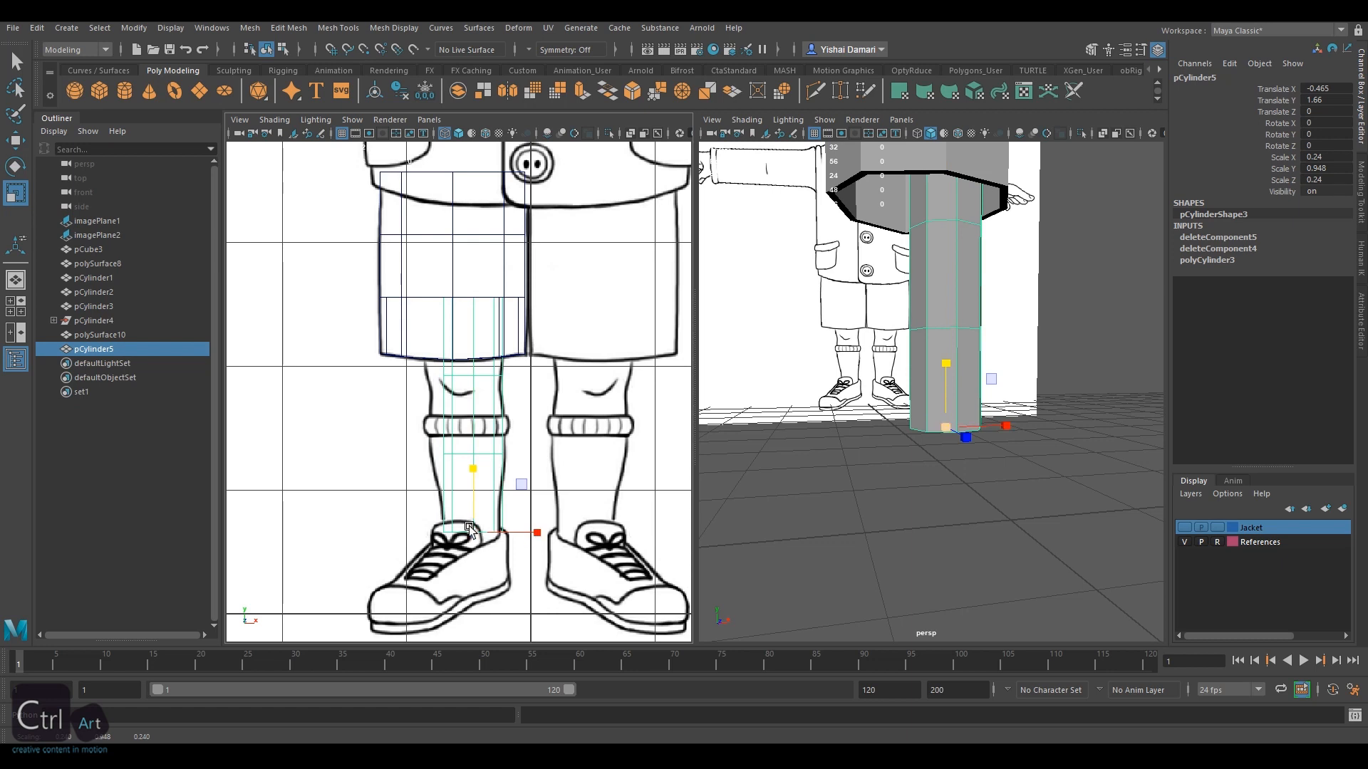
drag(528, 534, 526, 534)
alt+middle_drag(527, 499, 525, 525)
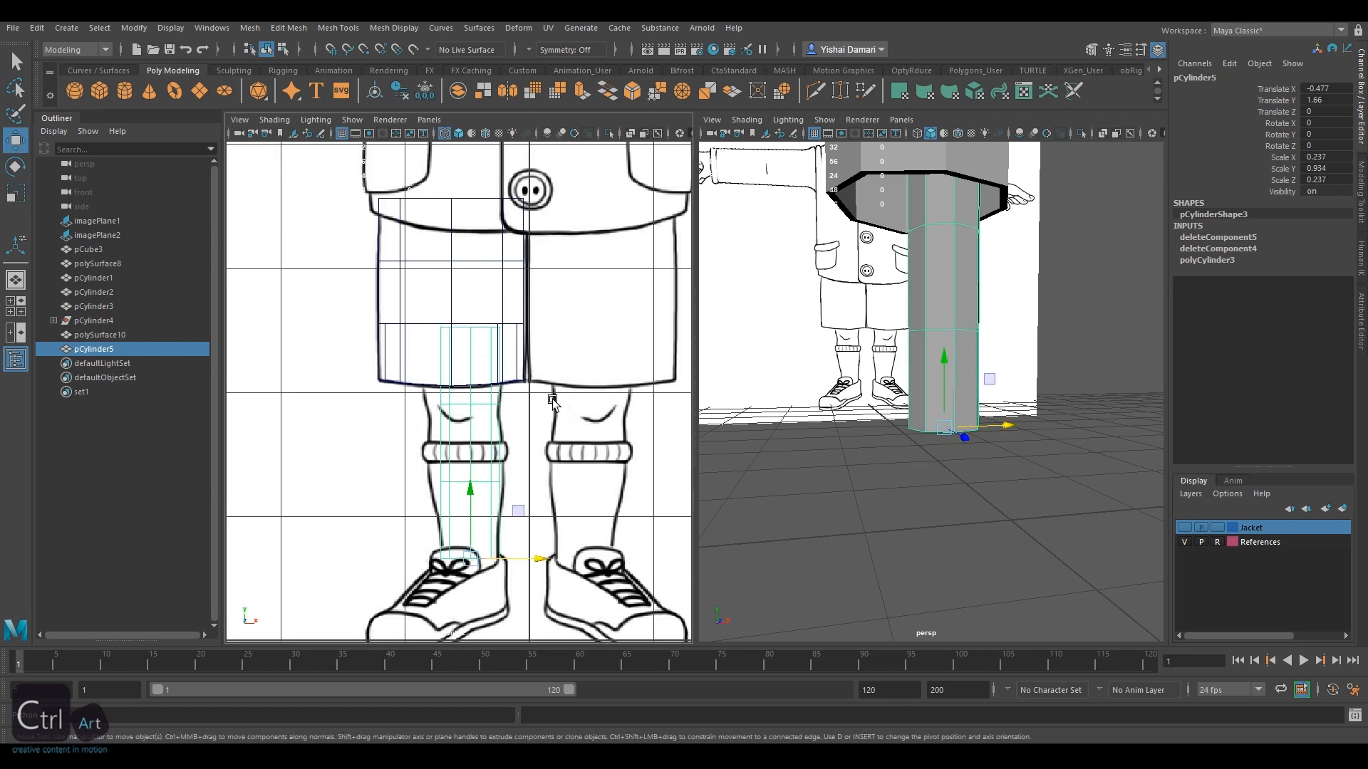
key(5)
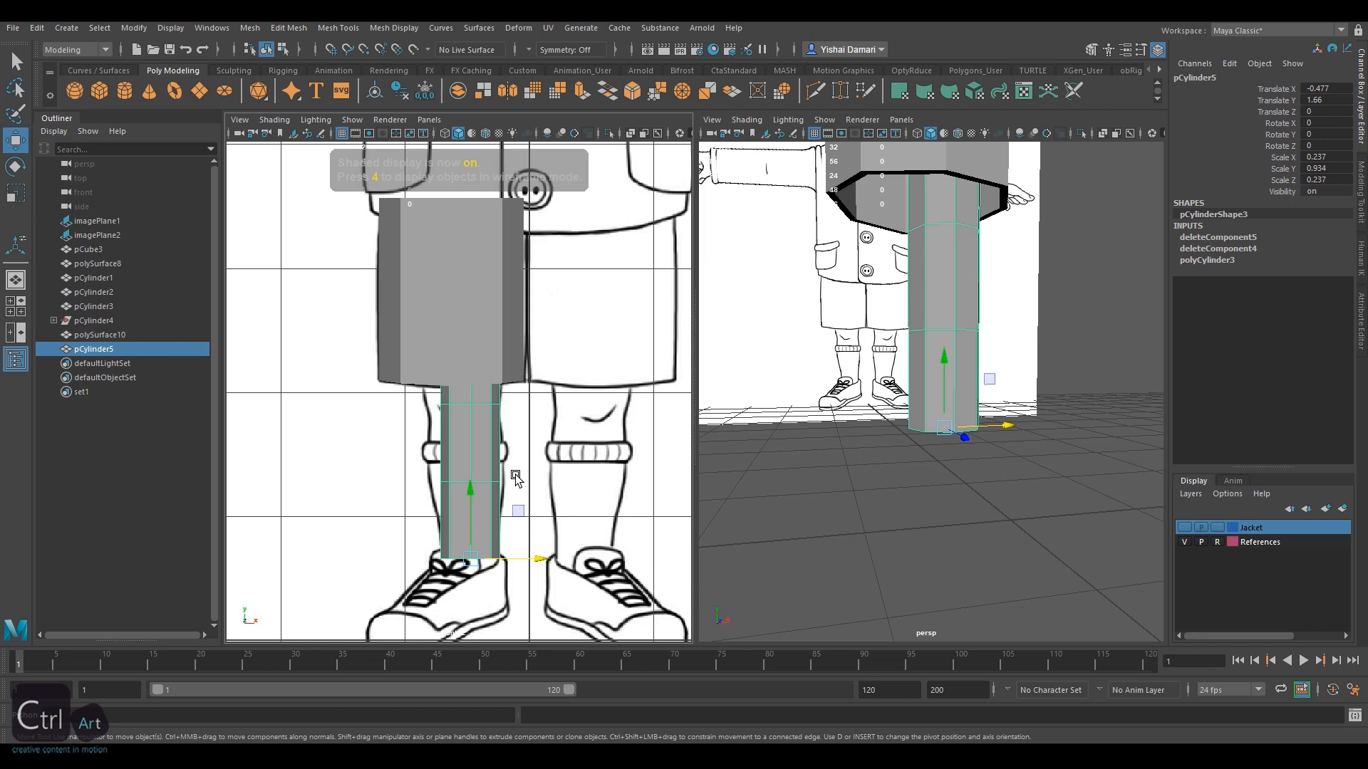
In the right view, widen the shorts mesh in depth and shift it to match the side reference
key(space)
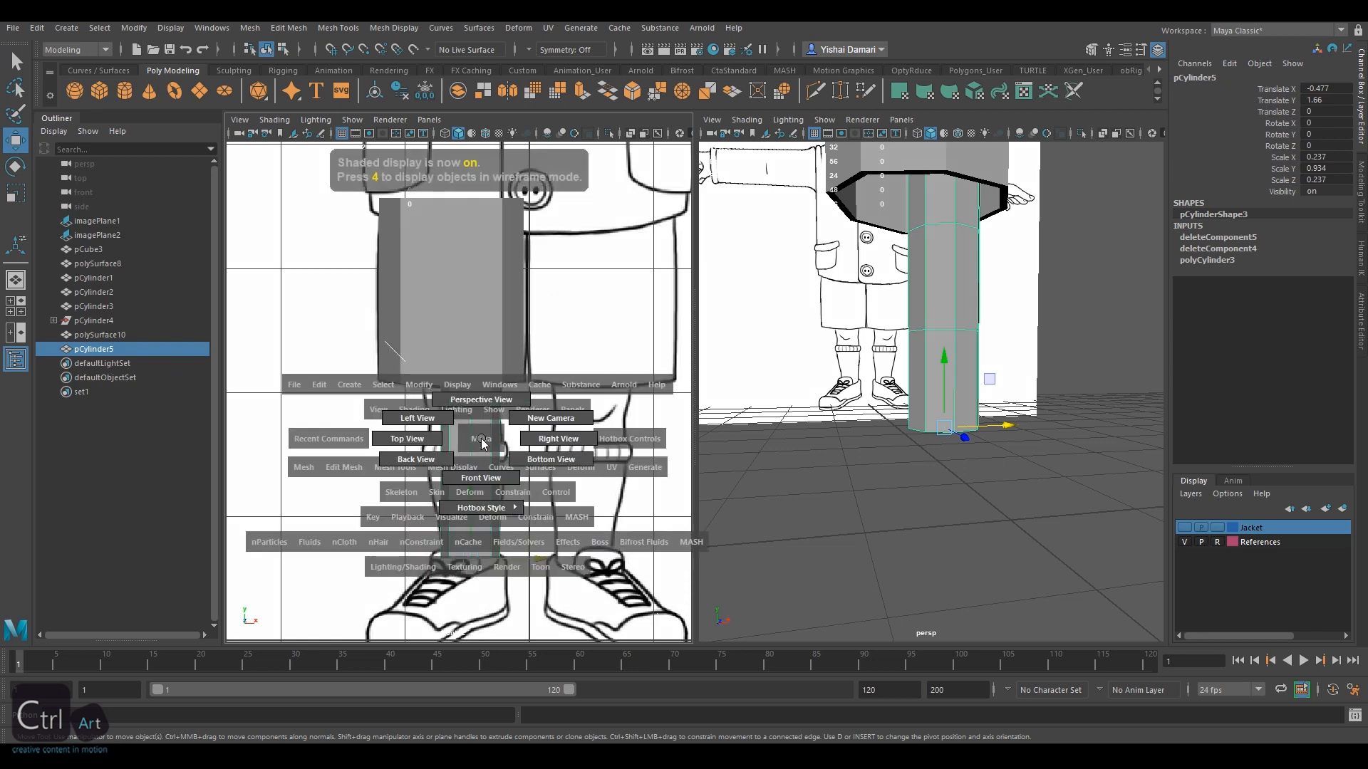
drag(482, 443, 563, 437)
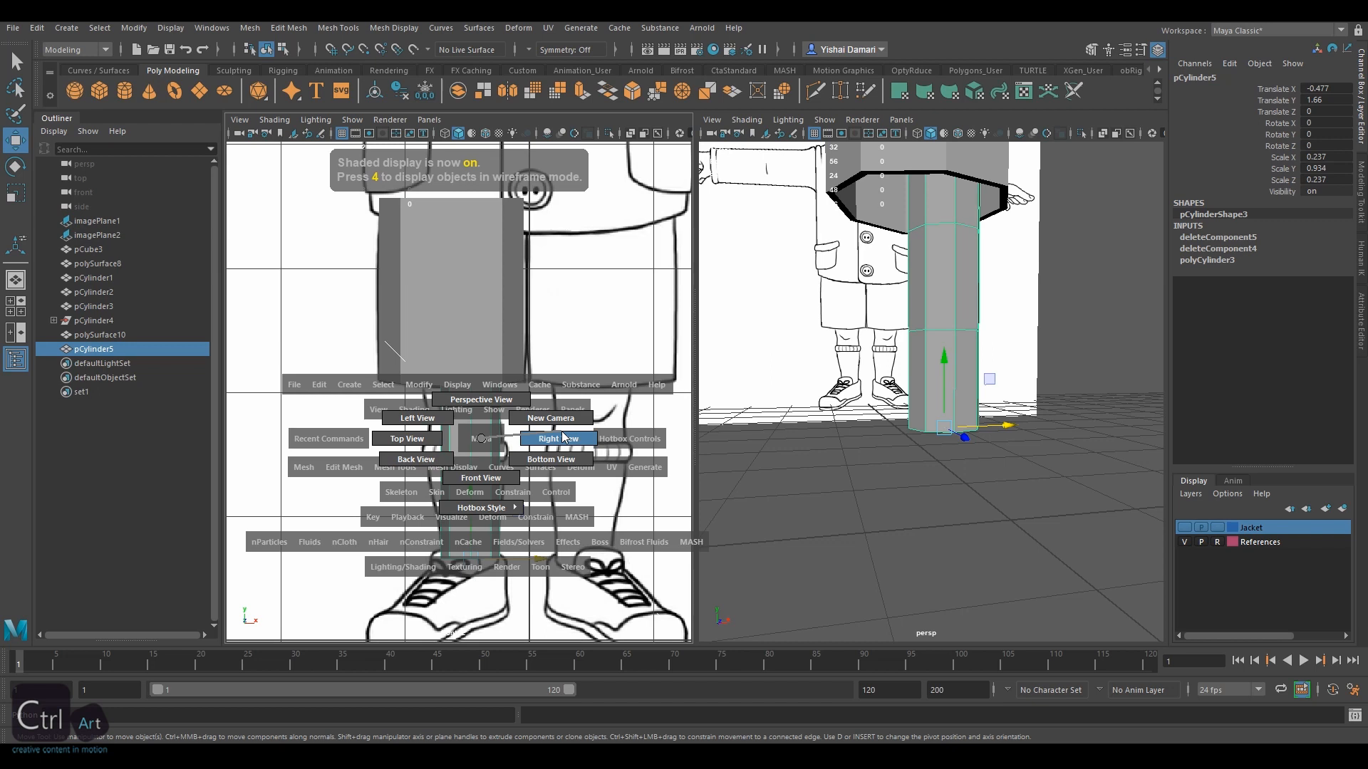
drag(563, 438, 562, 435)
click(542, 436)
alt+middle_drag(578, 463, 569, 489)
key(F11)
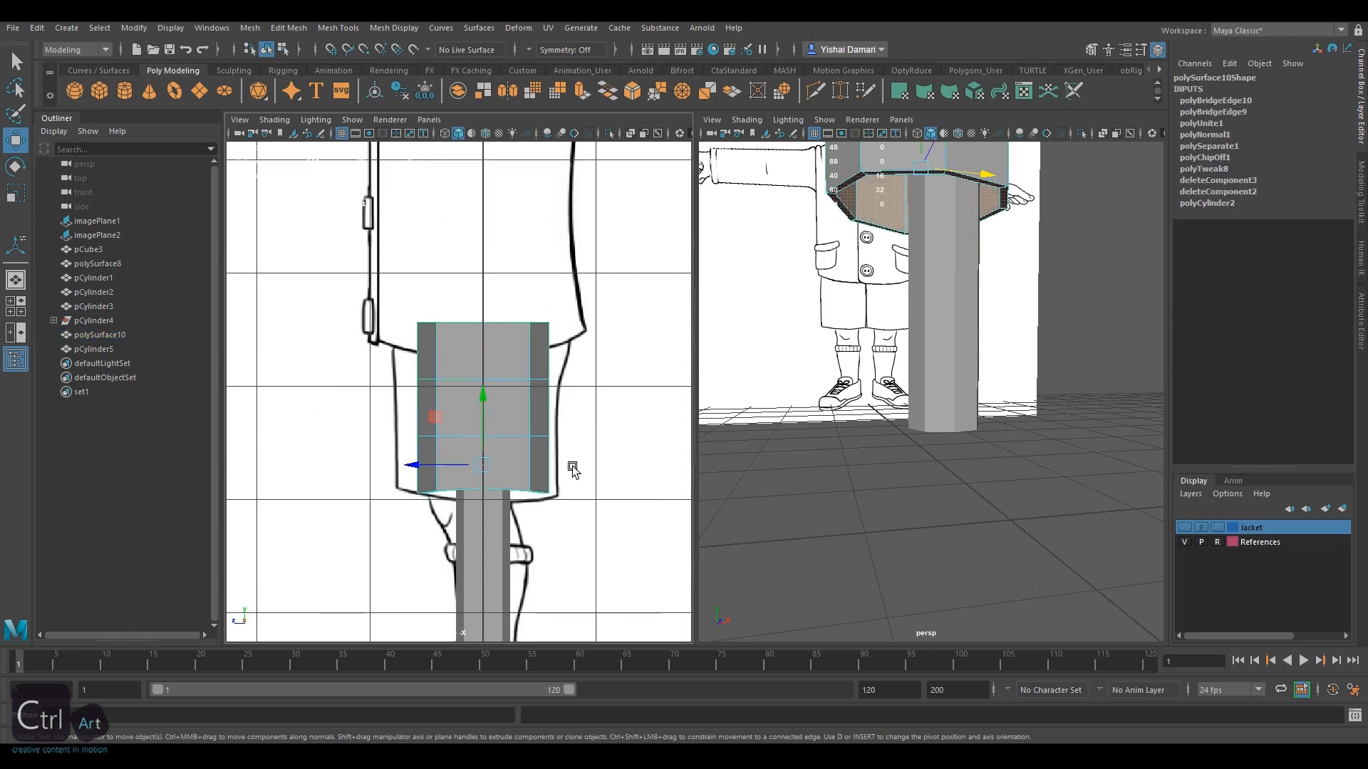
double_click(513, 442)
key(r)
key(w)
drag(417, 409, 409, 408)
key(r)
Widen and shift the top and upper-middle edge loops of the shorts in depth to follow the side reference
key(F10)
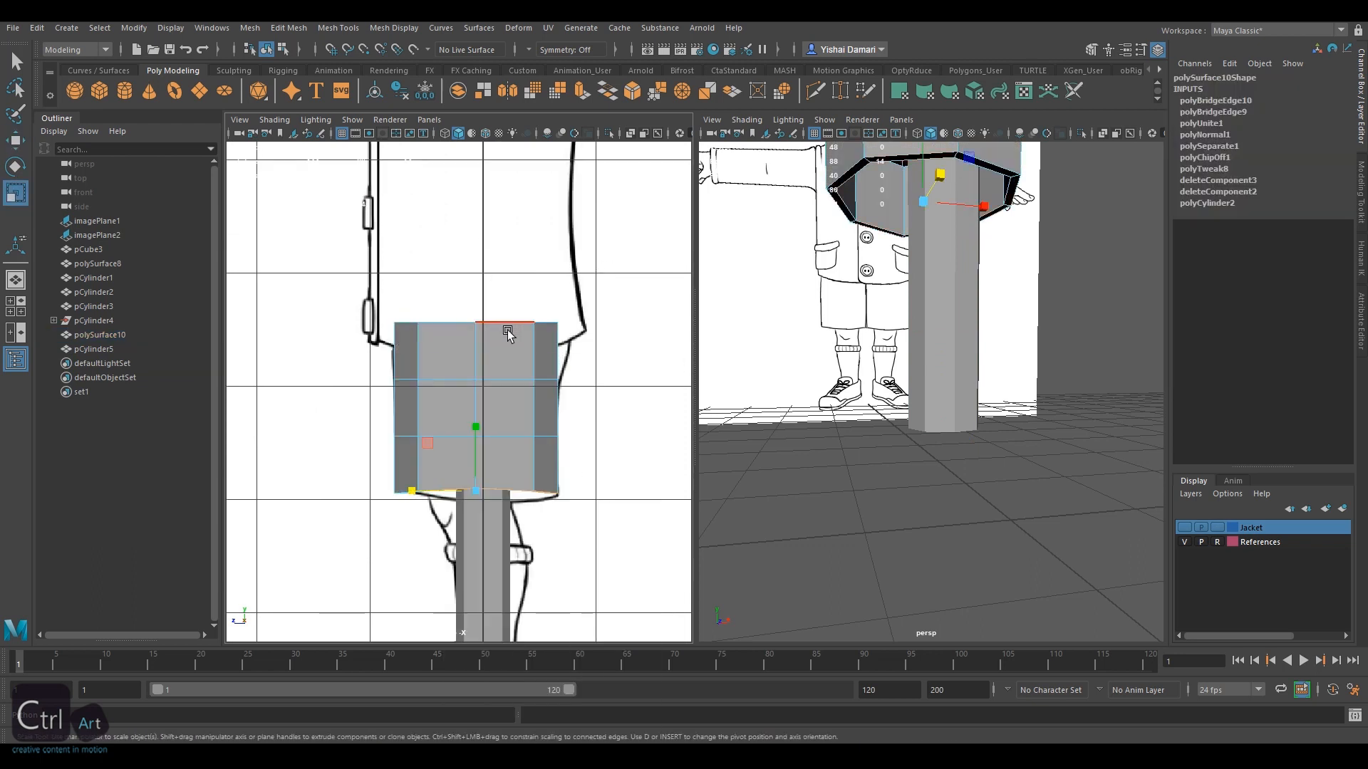
double_click(507, 325)
key(w)
drag(409, 322, 415, 321)
key(r)
drag(413, 379, 410, 379)
key(w)
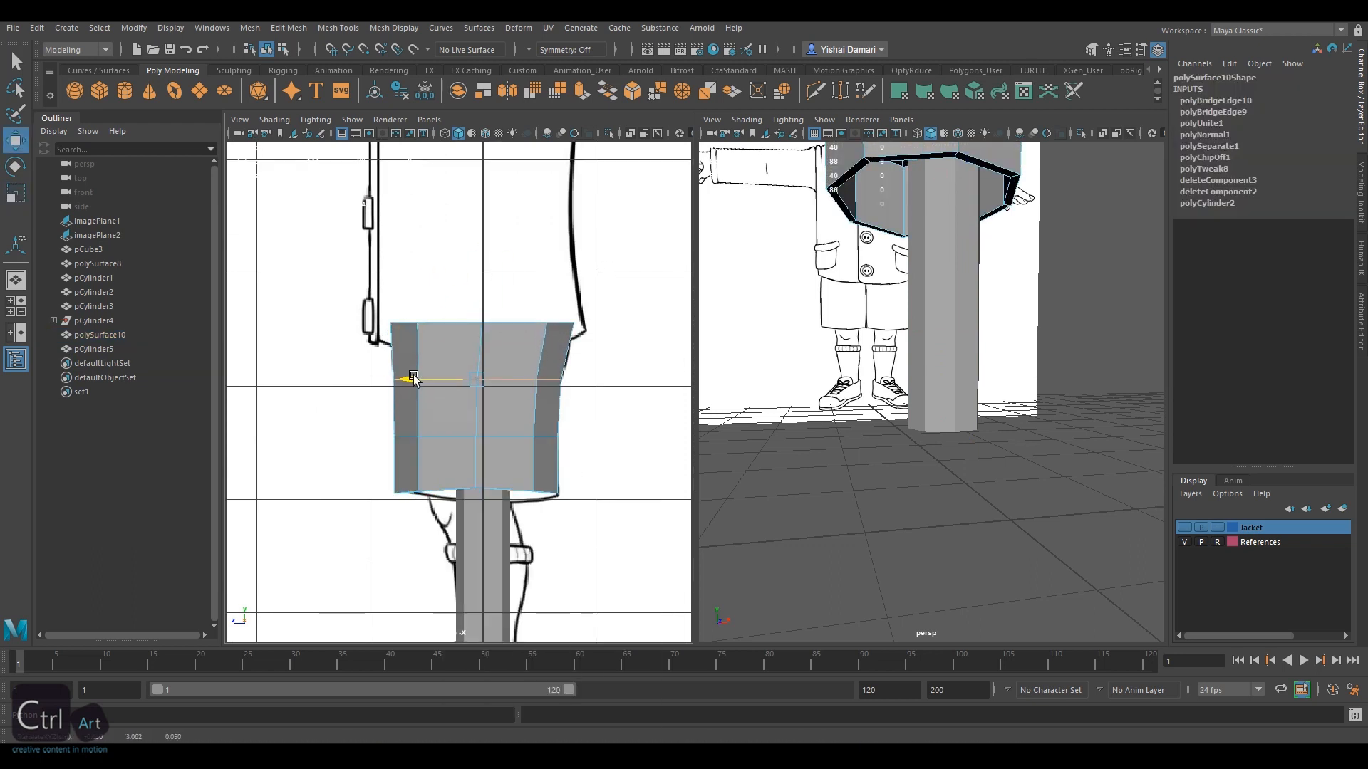
double_click(420, 322)
drag(417, 322, 422, 324)
key(r)
key(w)
click(580, 418)
Fit the leg cylinder to the ankle in the side view, with Translate Z about -0.034 and Scale Z about 0.249
alt+middle_drag(553, 545, 541, 440)
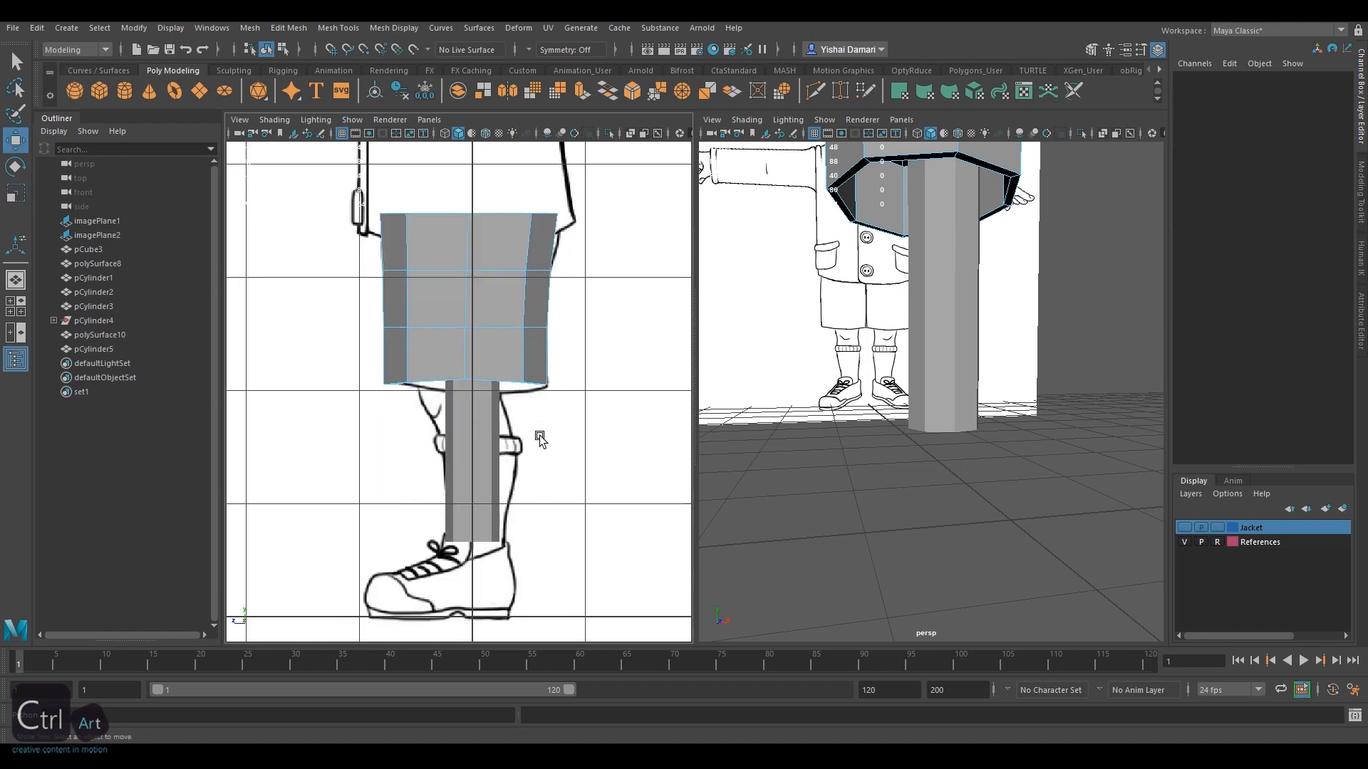
click(490, 445)
alt+right_drag(456, 470, 507, 443)
alt+middle_drag(546, 430, 514, 415)
key(w)
drag(421, 510, 429, 510)
key(r)
key(w)
Raise the leg's lower-middle edge loop to the bottom of the sock cuff and widen it to the calf outline
key(space)
drag(557, 450, 543, 491)
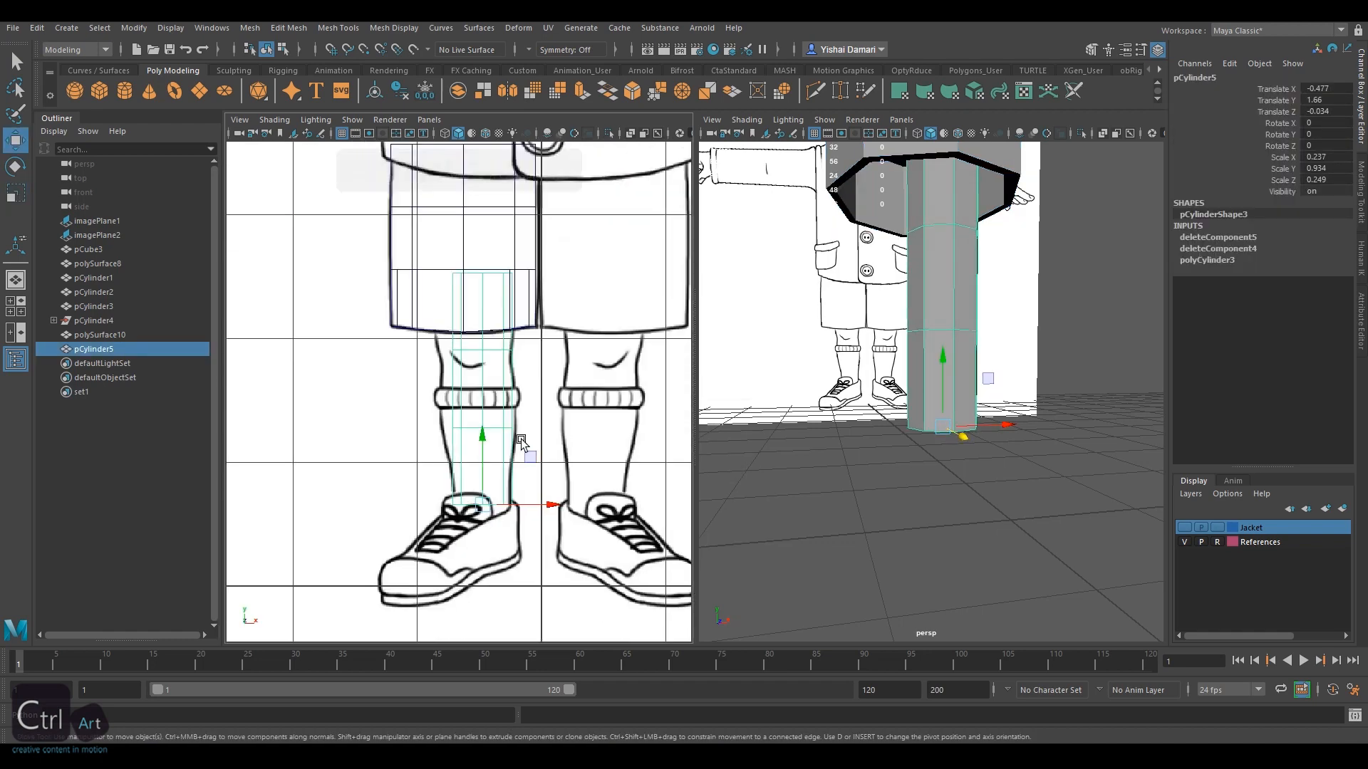
key(5)
right_drag(571, 366, 569, 328)
double_click(499, 434)
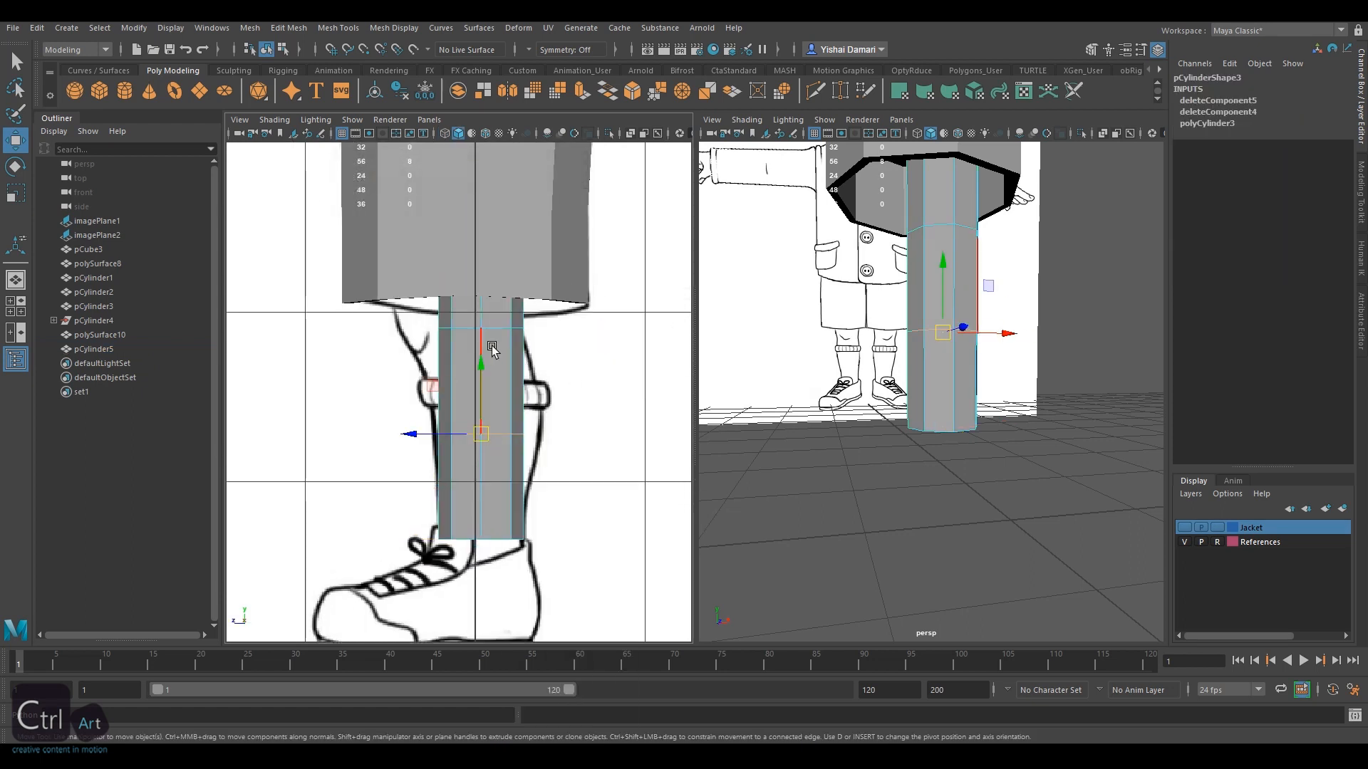
drag(481, 365, 480, 340)
key(r)
drag(481, 409, 415, 408)
key(w)
mouse_move(572, 388)
alt+middle_down()
mouse_move(568, 409)
mouse_move(549, 373)
mouse_move(573, 365)
alt+middle_up()
Move the leg's upper-middle edge loop forward to the knee and scale it to the side outline
click(1090, 49)
double_click(531, 319)
drag(443, 320, 383, 320)
key(r)
key(w)
drag(409, 320, 424, 319)
key(4)
Widen the leg's top edge loop in depth and shift it forward inside the shorts
alt+middle_drag(535, 313, 550, 348)
double_click(545, 251)
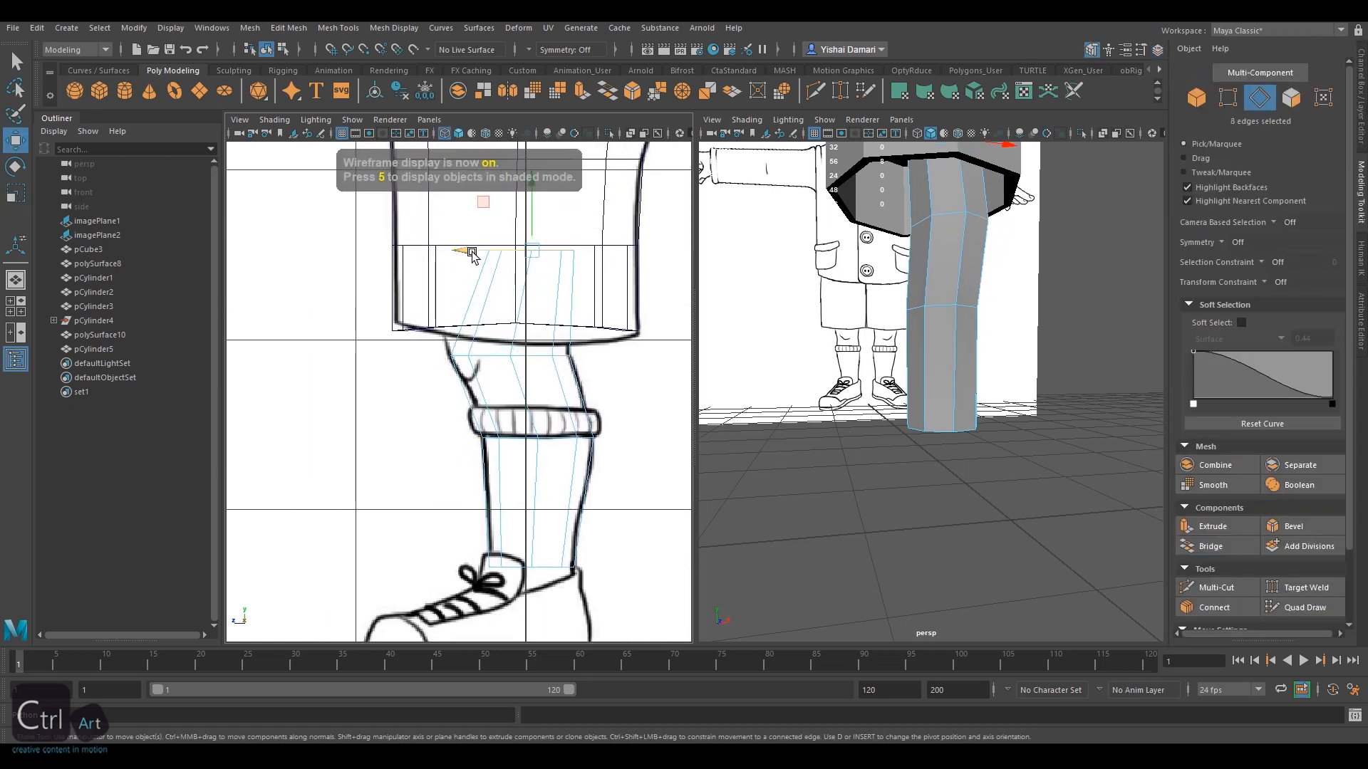
key(r)
mouse_move(467, 250)
mouse_down()
mouse_move(424, 250)
mouse_move(448, 248)
mouse_up()
key(w)
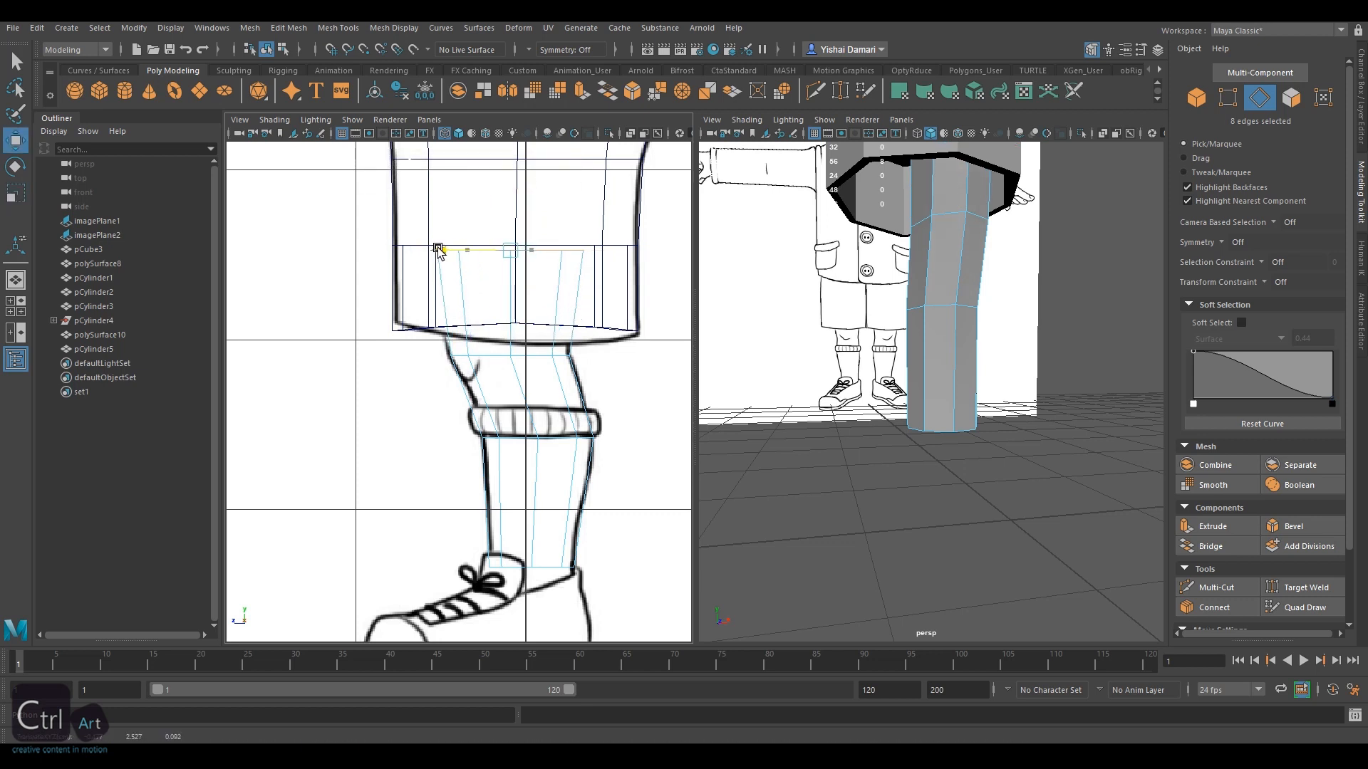
Insert an edge loop through the middle of the sock cuff using Multi-Cut with Edge Flow enabled
alt+middle_drag(452, 262, 450, 207)
click(1216, 587)
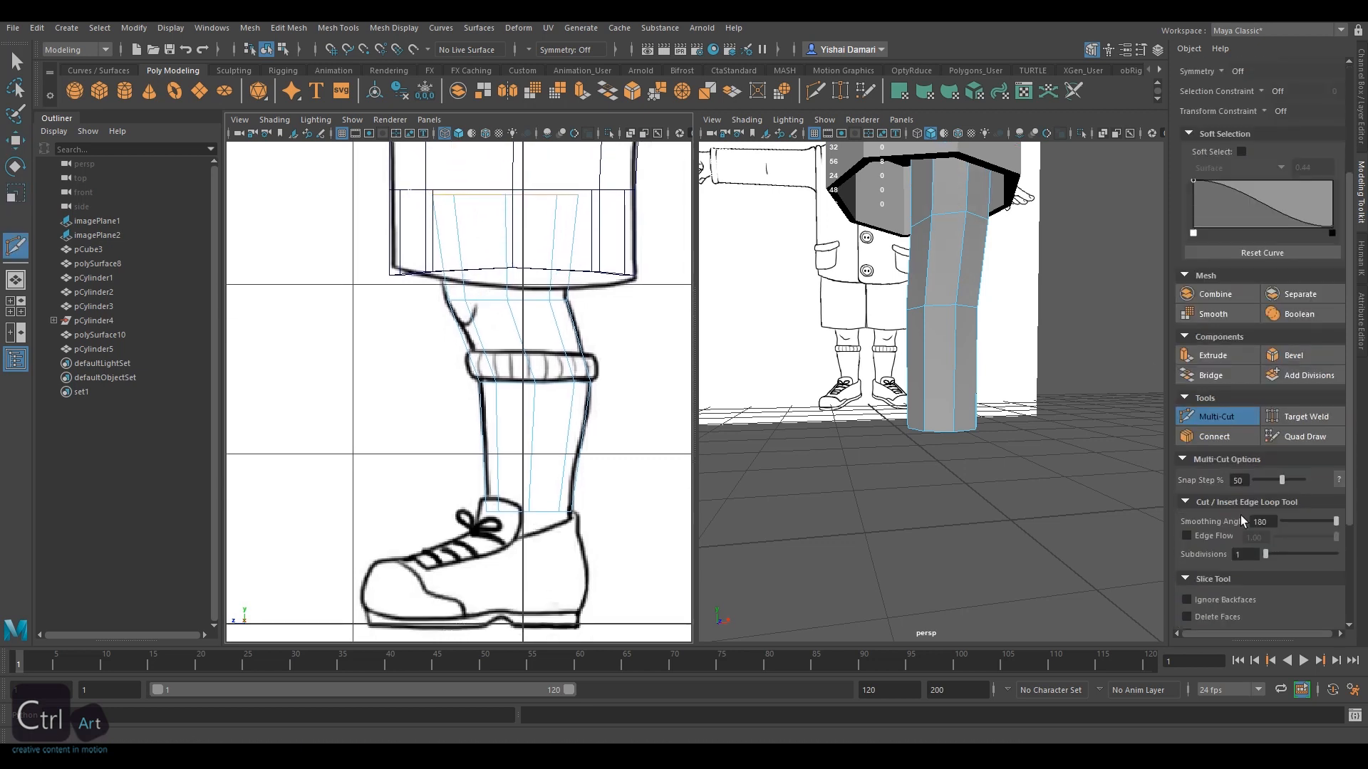
click(1211, 536)
scroll(541, 349, up, 4)
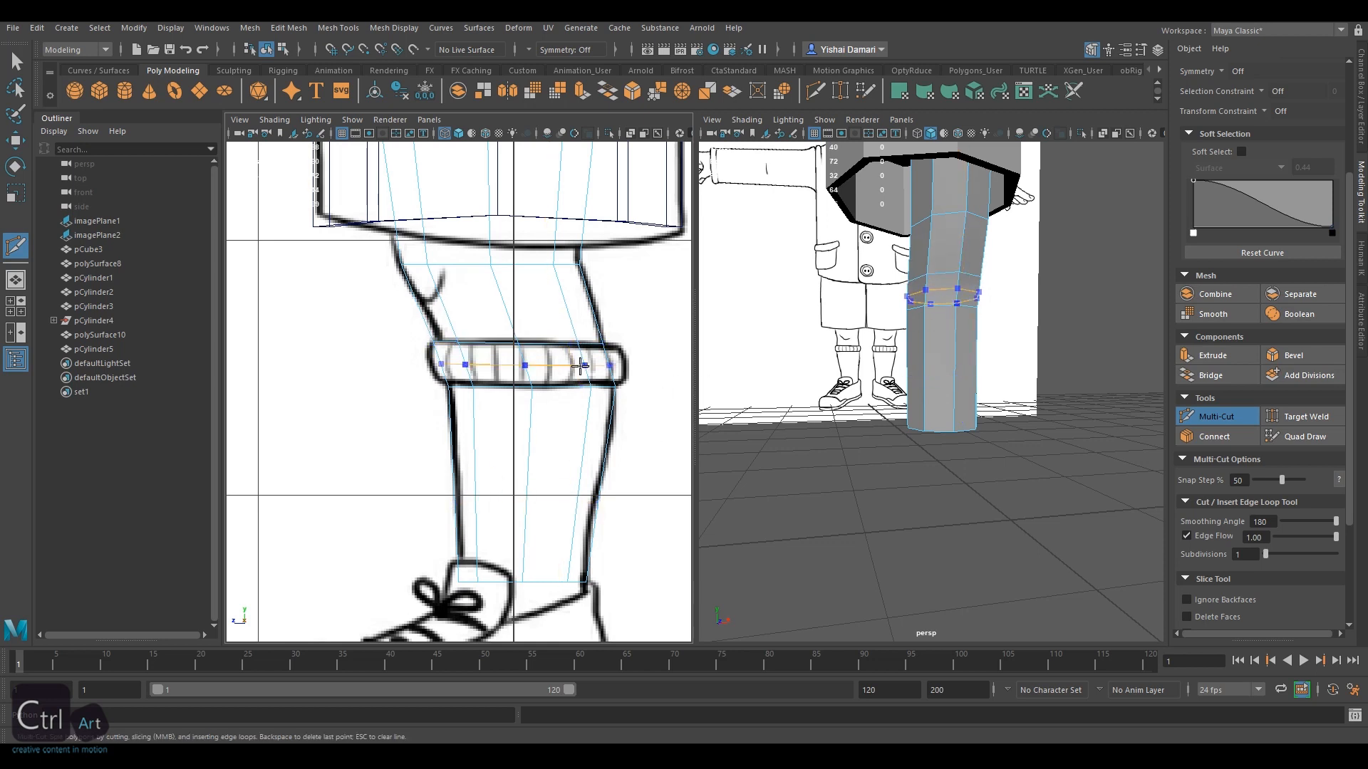
click(581, 365)
Scale the new cuff edge loop outward in depth to the cuff's outline in the side reference
key(q)
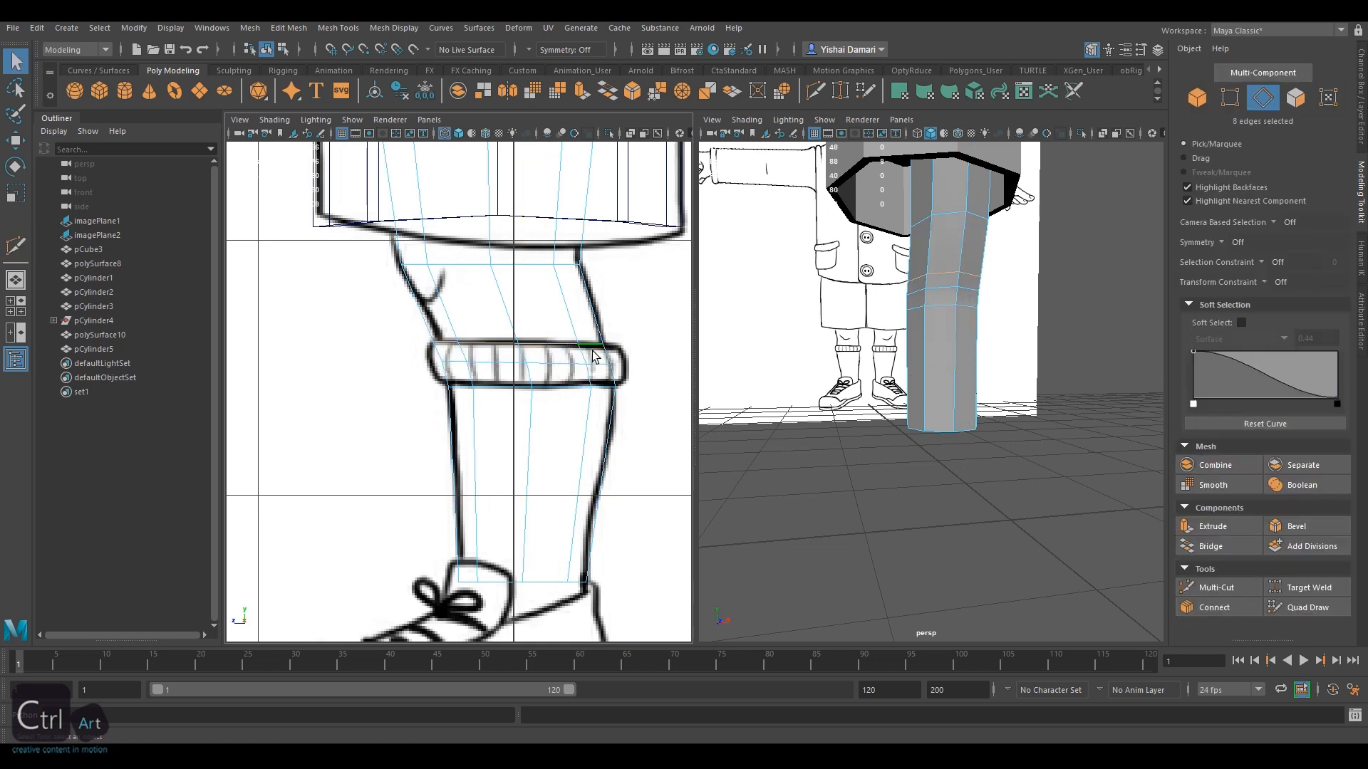
key(w)
key(r)
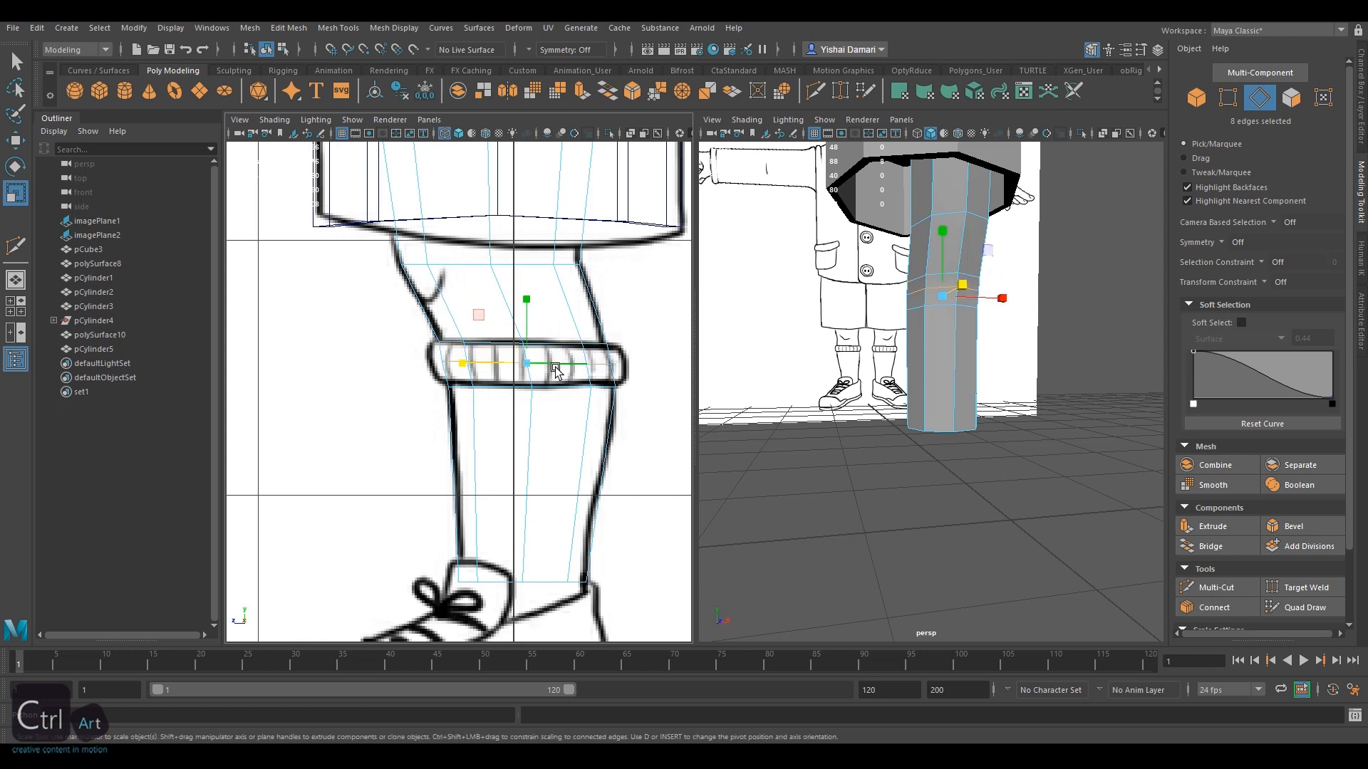
drag(467, 371, 456, 366)
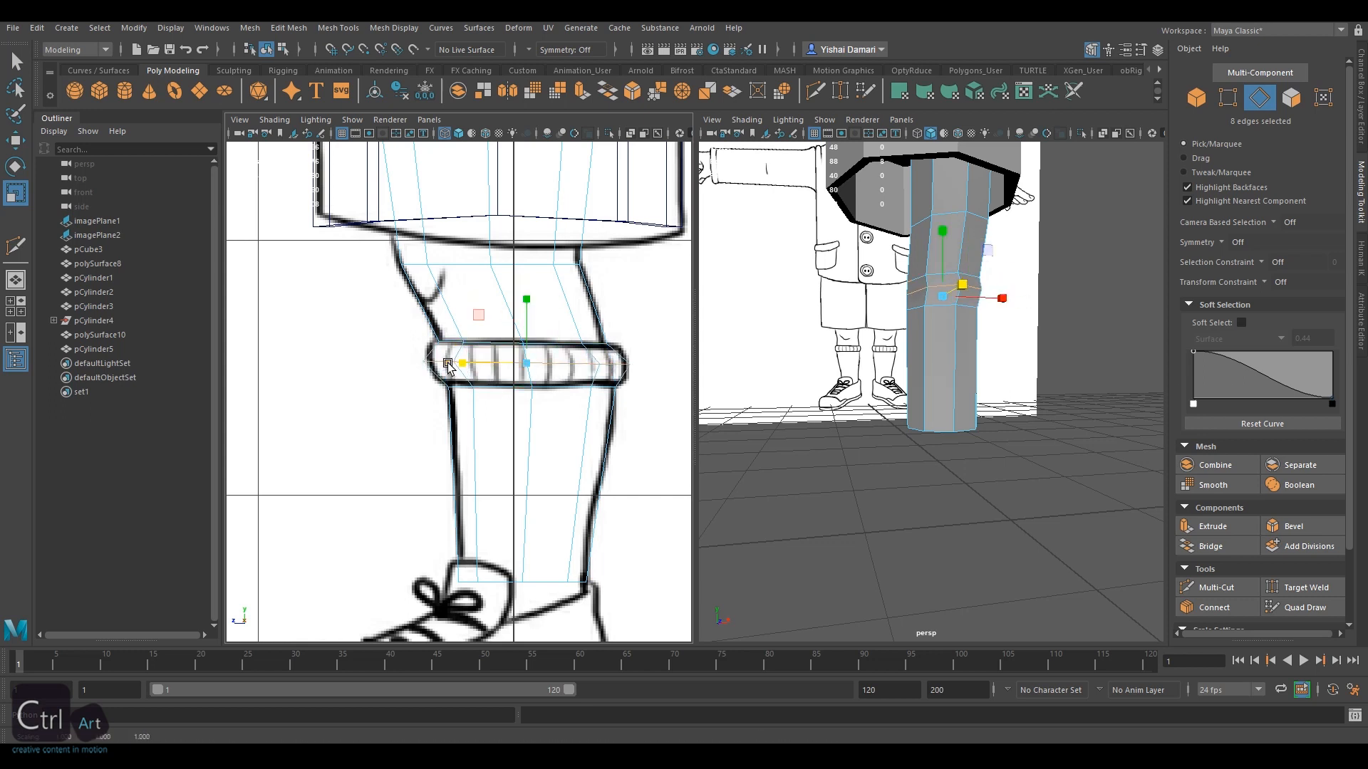
Insert an edge loop on the lower calf just above the shoe and fit it to the side outline
alt+middle_drag(550, 484, 549, 428)
click(1226, 591)
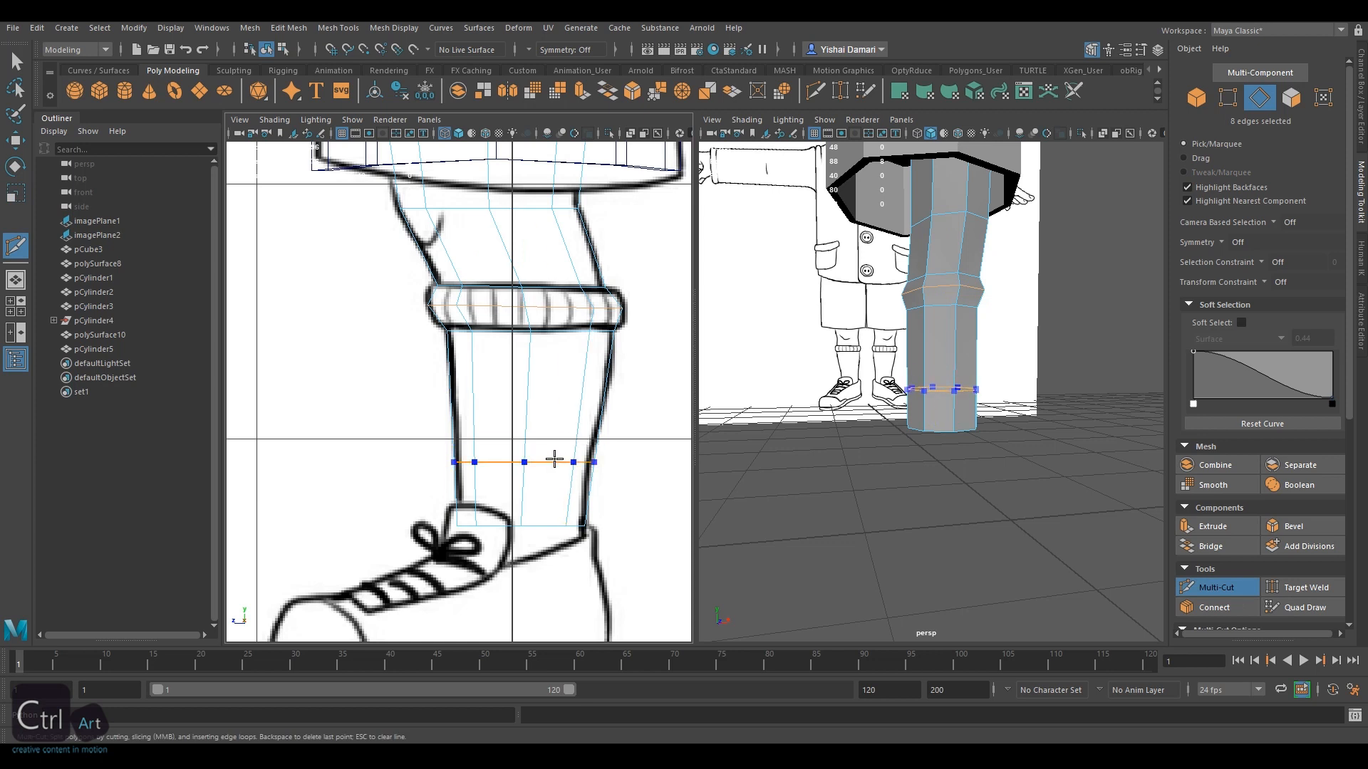
click(1216, 587)
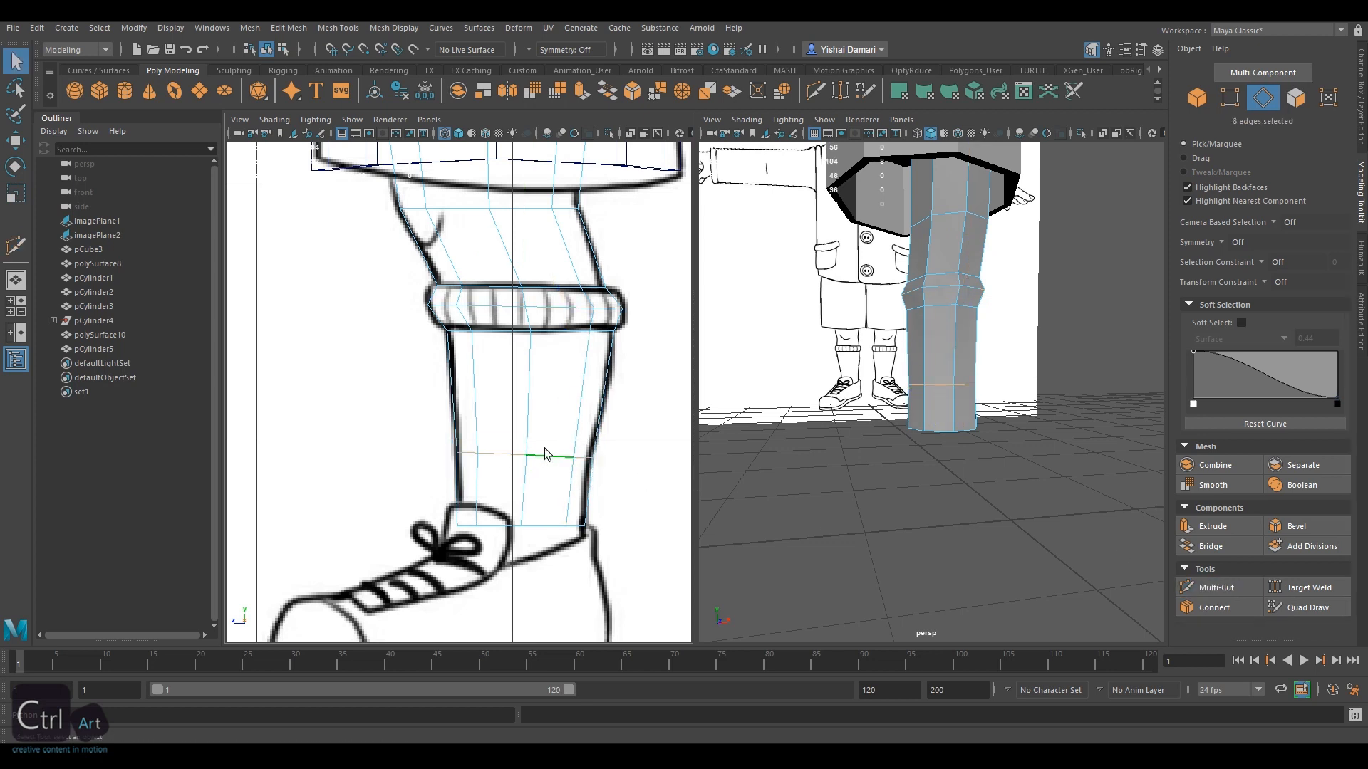
key(r)
drag(524, 391, 477, 506)
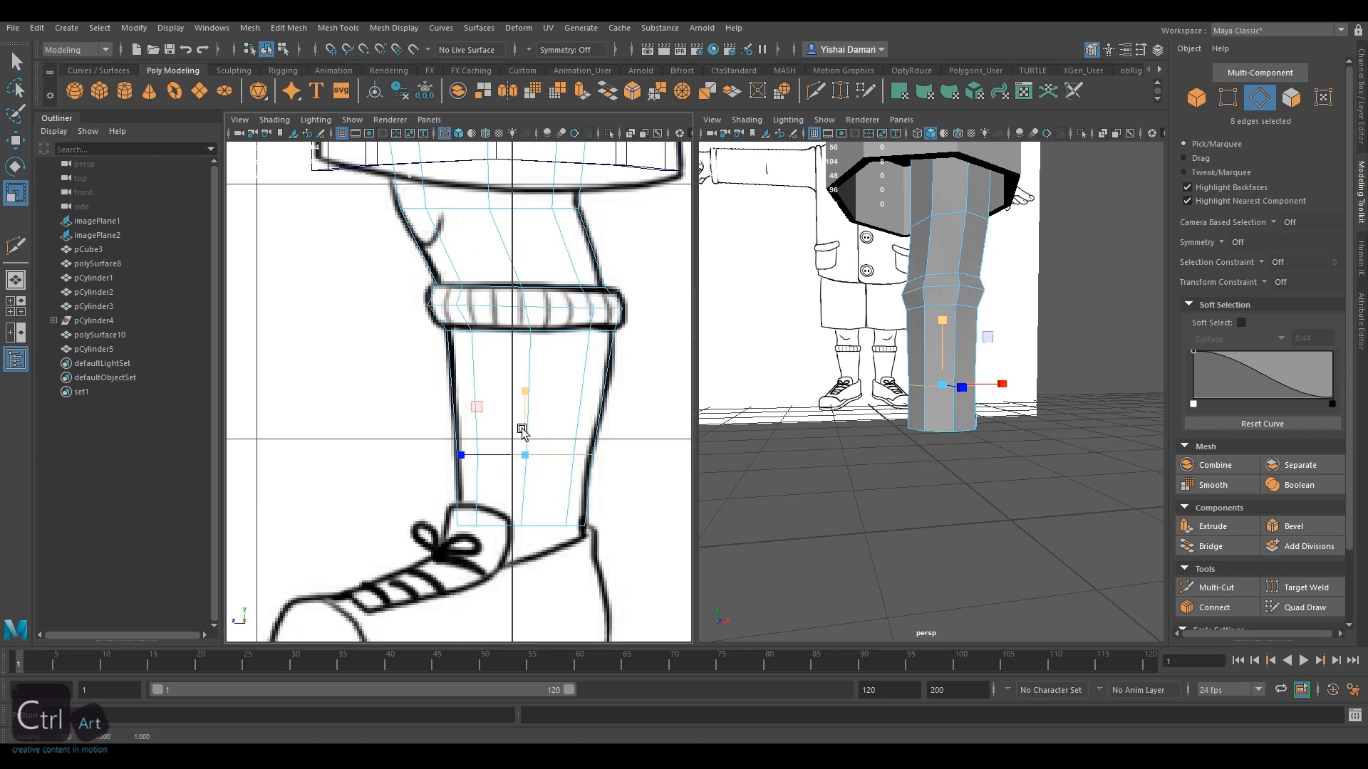
key(w)
drag(521, 386, 521, 392)
key(r)
drag(525, 461, 453, 461)
key(w)
Insert an edge loop at mid-calf between the cuff and the lower loop, and fit its depth to the side outline
alt+middle_drag(591, 413, 591, 441)
key(ctrl+shift+x)
click(525, 490)
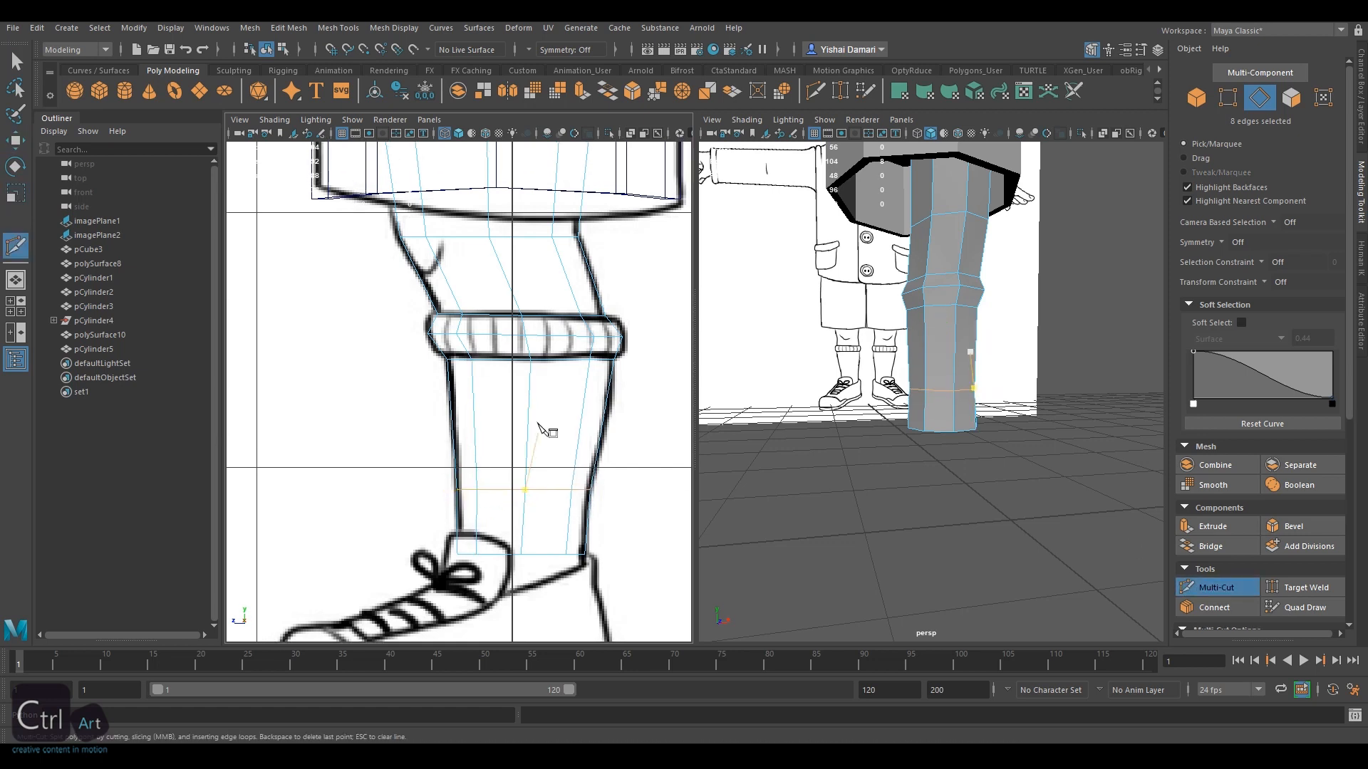
ctrl+click(547, 420)
click(1221, 588)
key(r)
drag(527, 358, 457, 420)
key(w)
key(r)
key(w)
drag(460, 419, 470, 419)
key(r)
key(w)
drag(467, 419, 516, 456)
Select all faces around the sock cuff and scale them in width to the cuff's outline in the front reference
key(space)
alt+right_drag(487, 421, 692, 419)
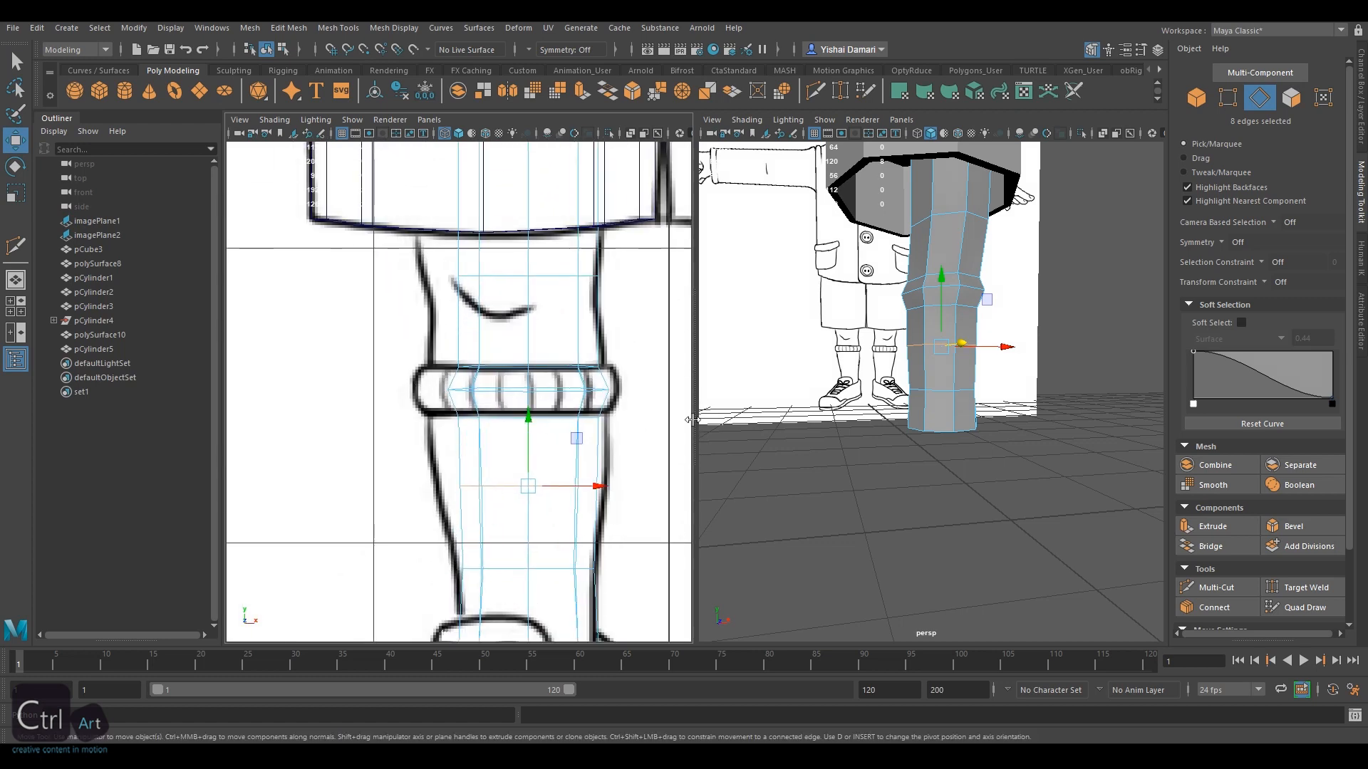
alt+middle_drag(669, 417, 623, 403)
key(F11)
alt+drag(950, 220, 905, 242)
click(940, 295)
shift+double_click(893, 294)
shift+click(923, 317)
shift+double_click(890, 317)
key(r)
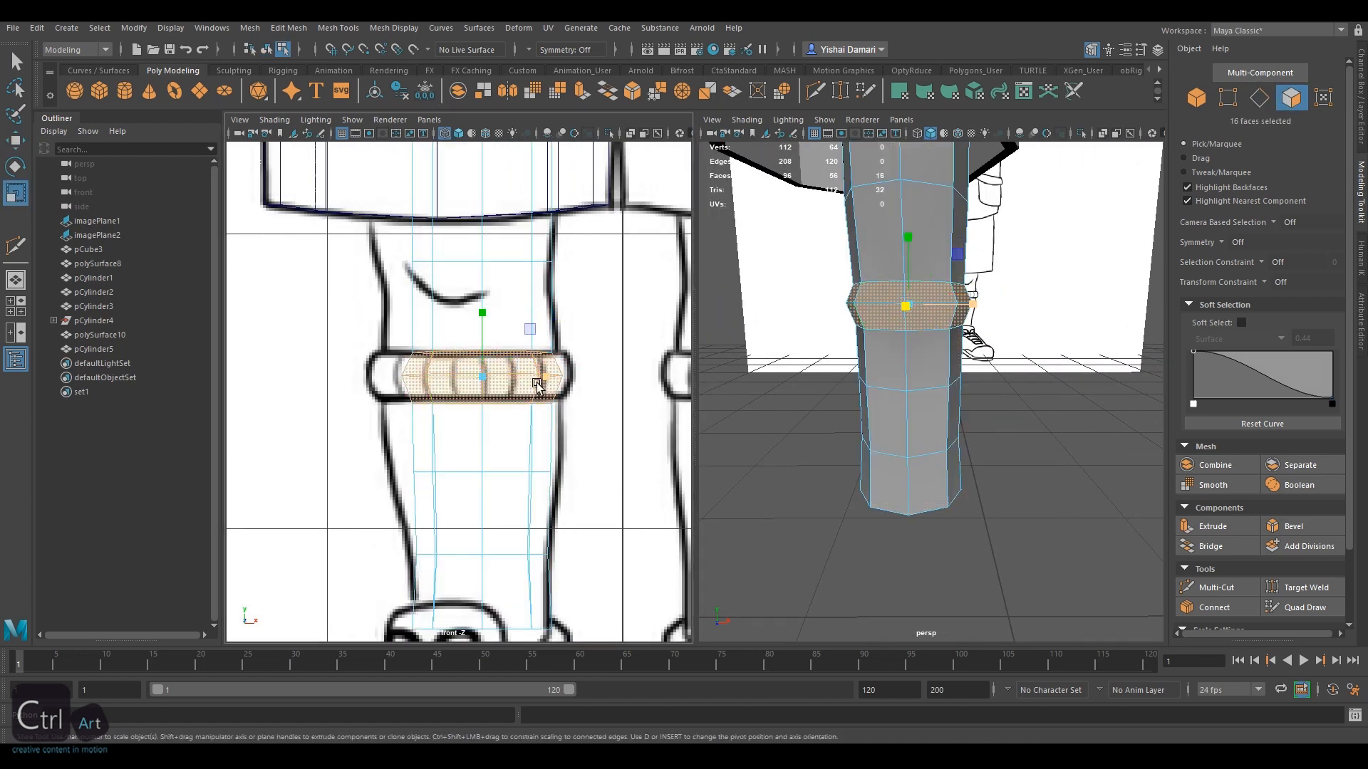
mouse_move(544, 377)
mouse_down()
mouse_move(565, 376)
mouse_move(546, 376)
mouse_up()
key(w)
Scale the mid-calf edge loop in width and shift it sideways to the leg outline in the front reference
alt+middle_drag(664, 430, 691, 383)
key(F10)
double_click(520, 425)
key(r)
drag(573, 424, 580, 426)
key(w)
key(r)
drag(569, 426, 574, 425)
key(w)
Fit the lower calf edge loop above the shoe to the leg's width in the front reference
double_click(564, 507)
key(r)
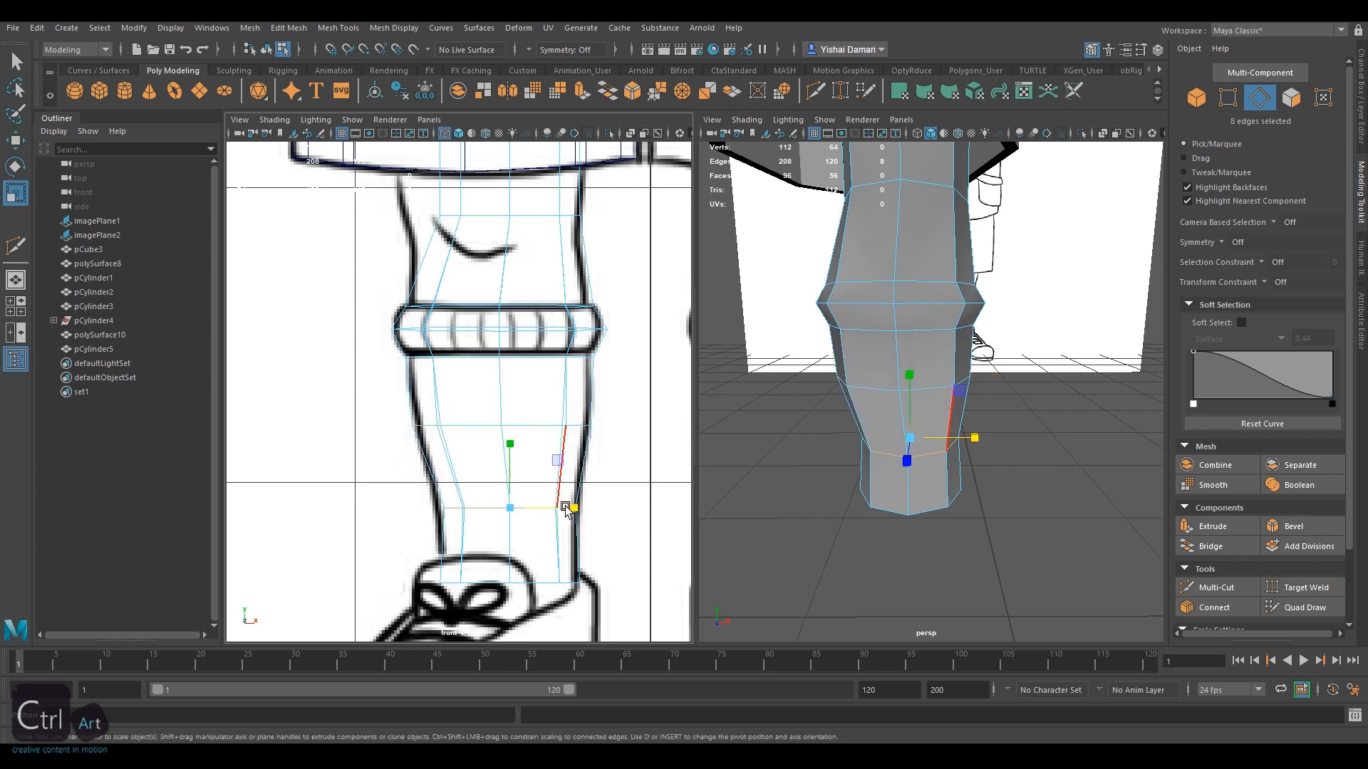
drag(573, 508, 577, 507)
key(w)
Scale and shift the knee edge loop above the cuff sideways to the front leg outline
alt+middle_drag(570, 370, 588, 504)
double_click(547, 349)
key(r)
mouse_move(596, 348)
mouse_down()
mouse_move(574, 350)
mouse_move(589, 348)
mouse_up()
key(w)
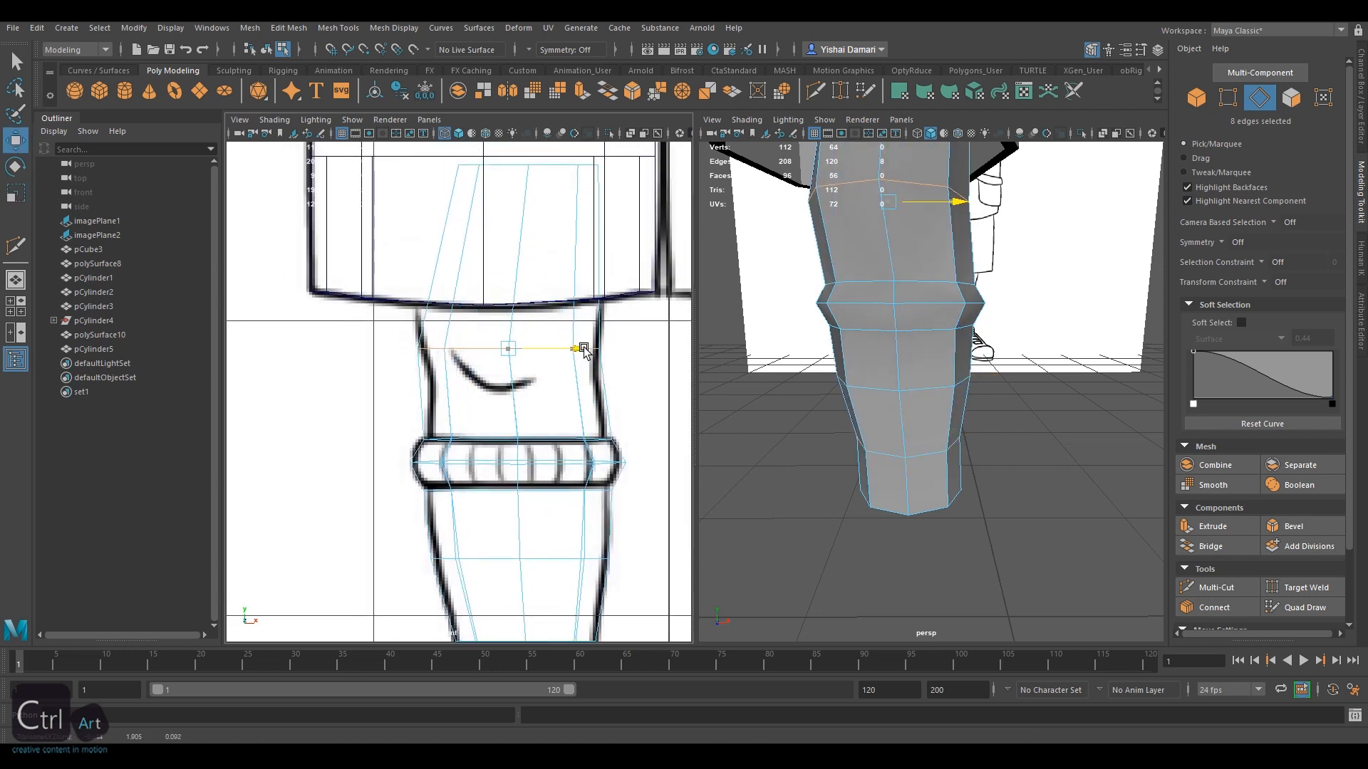
Adjust the leg's top edge loop inside the shorts sideways to line up with the leg in the front reference
alt+middle_drag(584, 349, 593, 449)
double_click(562, 267)
key(r)
key(w)
mouse_move(603, 266)
mouse_down()
mouse_move(631, 268)
mouse_move(600, 268)
mouse_up()
scroll(569, 397, down, 4)
alt+middle_drag(608, 411, 592, 344)
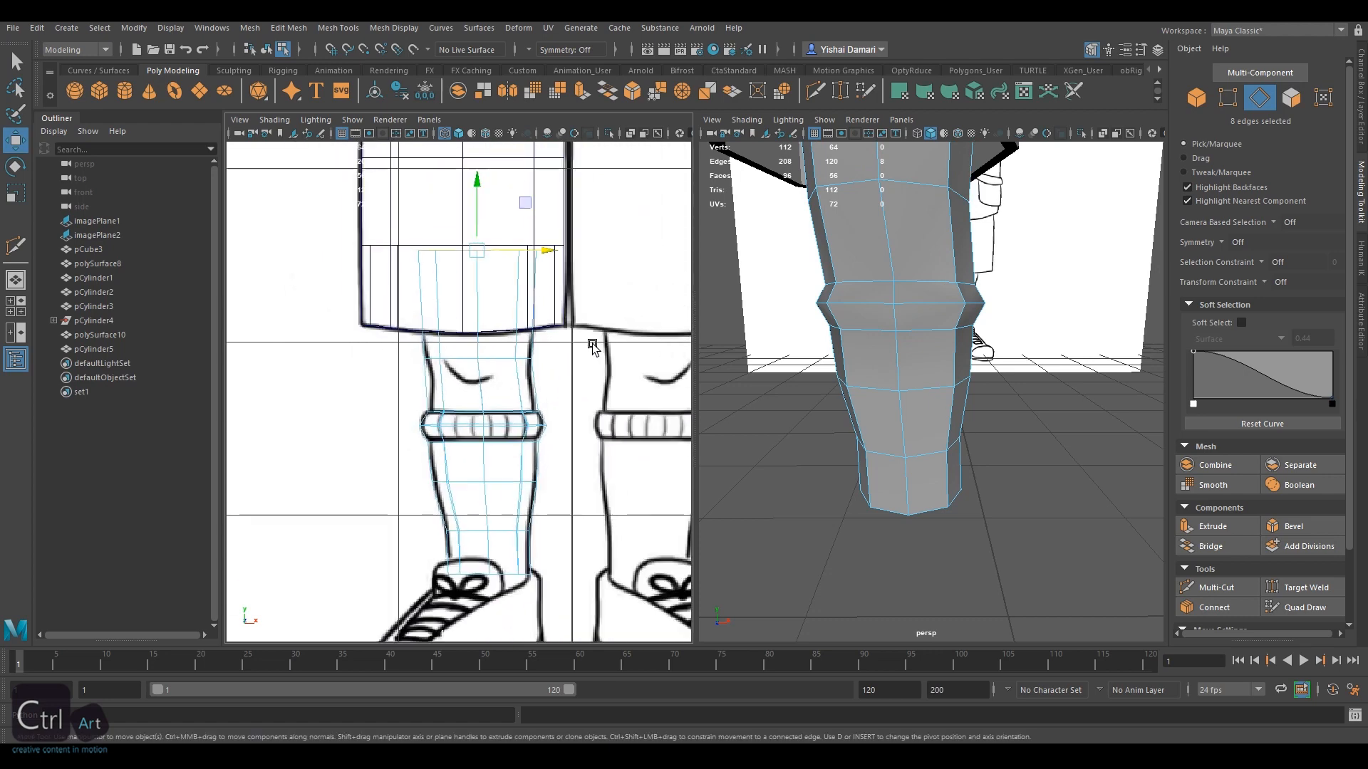
key(space)
click(588, 341)
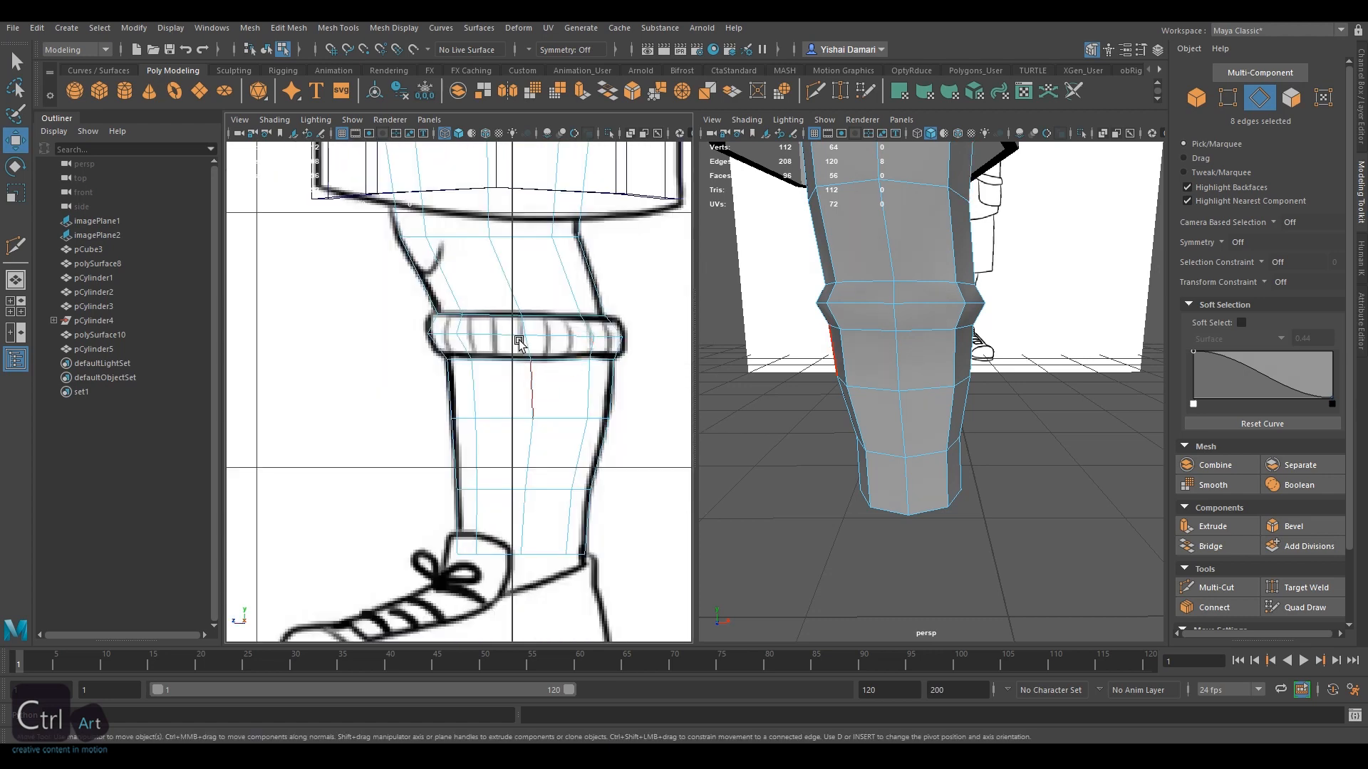
scroll(519, 336, up, 5)
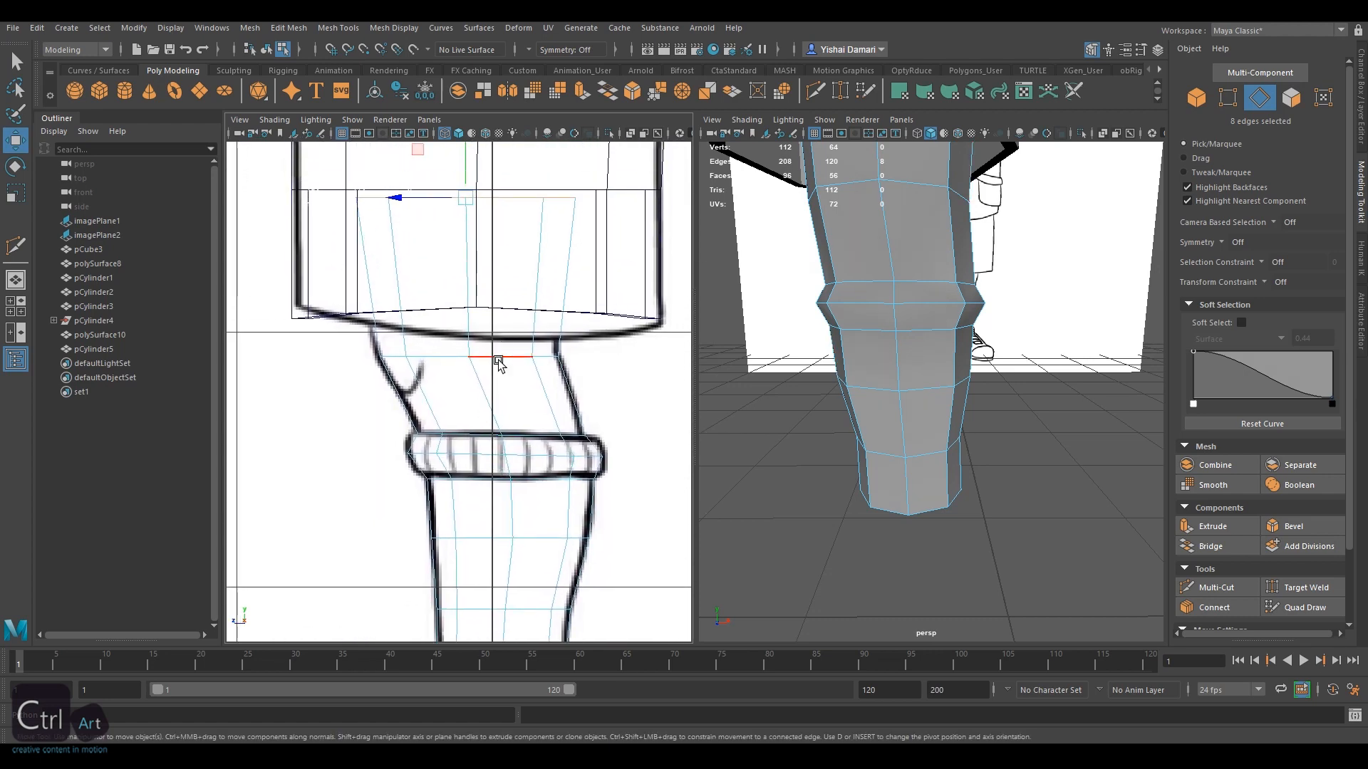
drag(470, 349, 473, 360)
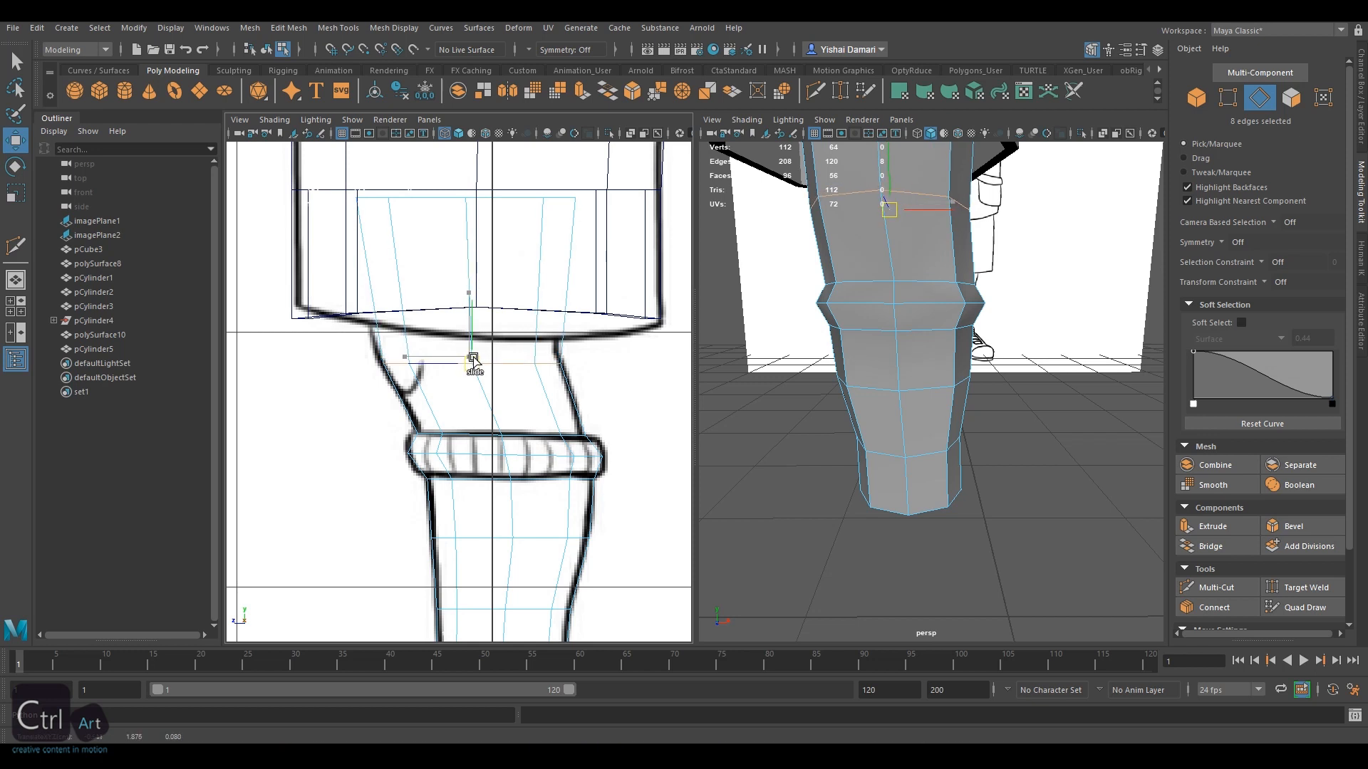
key(ctrl+z)
key(5)
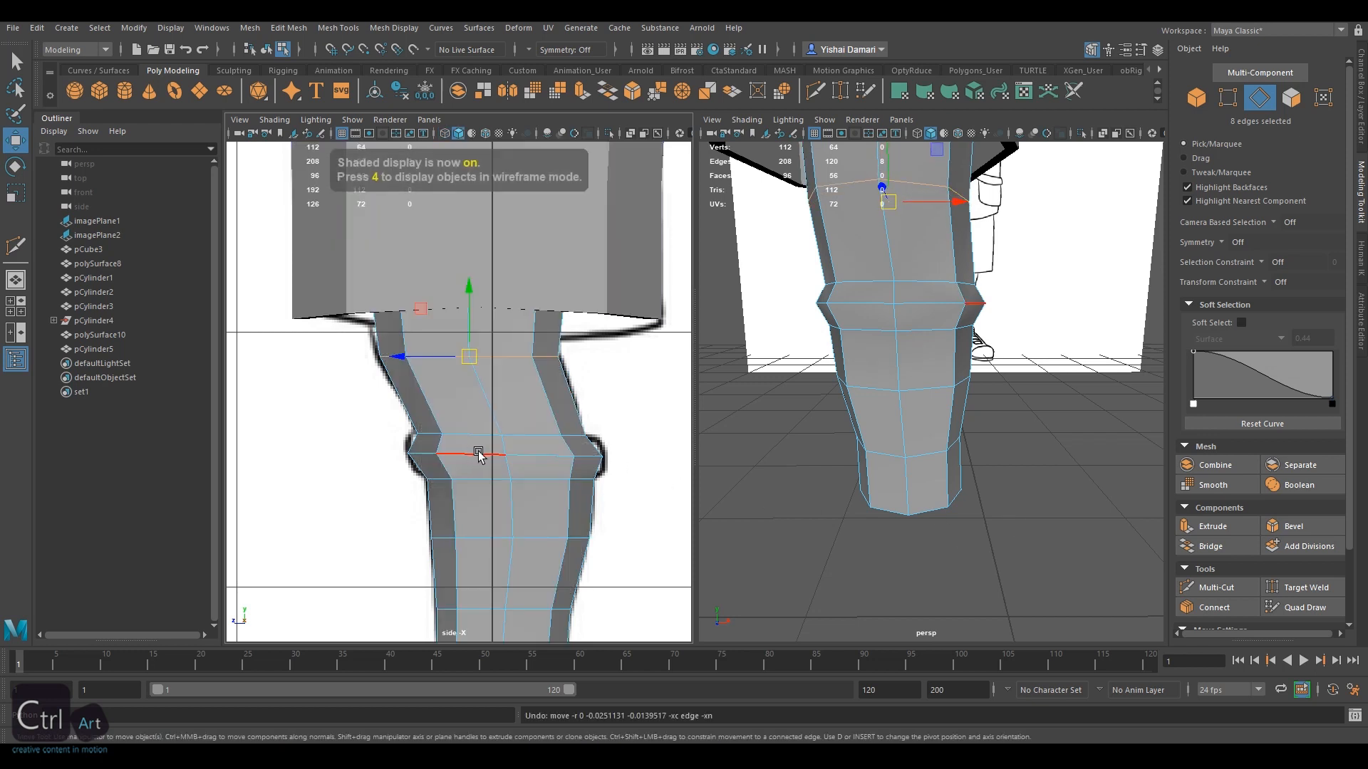
key(4)
Insert two edge loops on the upper leg with Multi-Cut, one near the shorts hem and one at the knee
click(1212, 591)
scroll(1220, 567, down, 6)
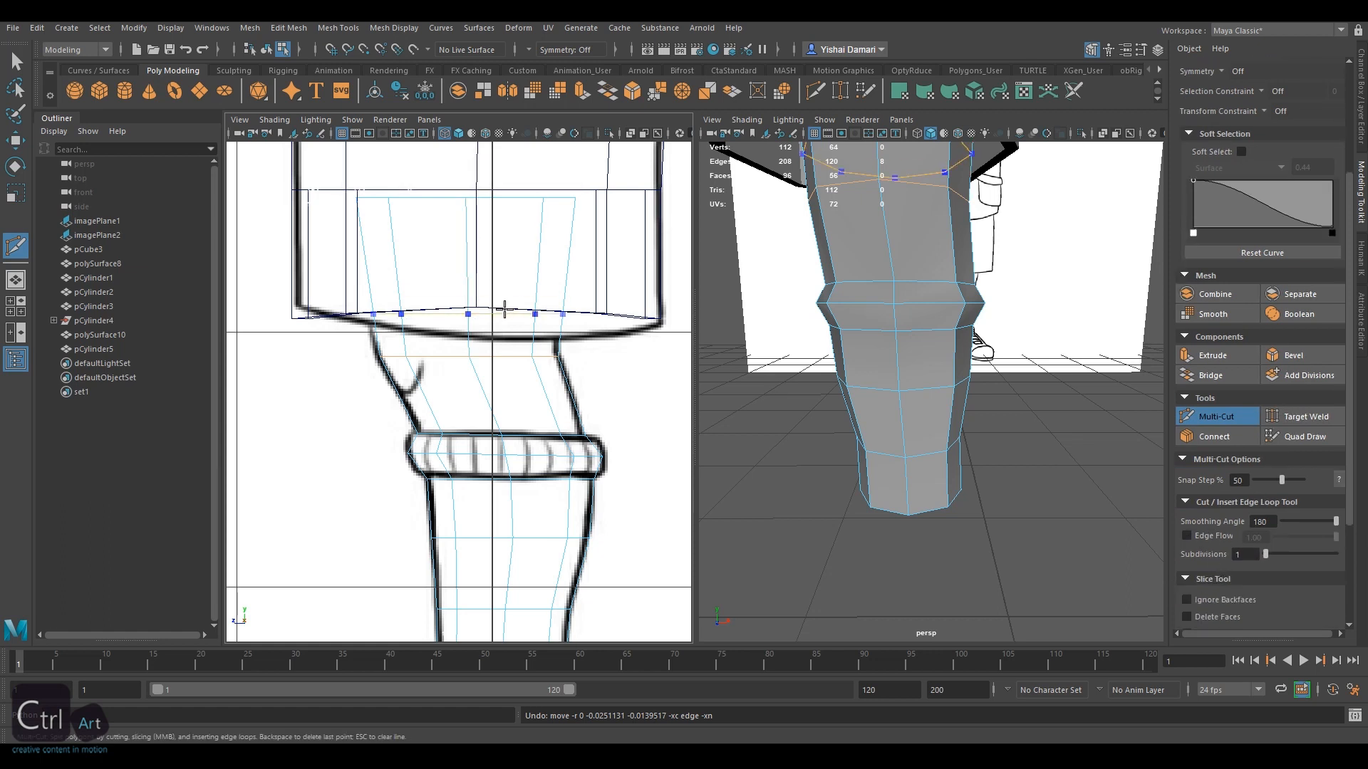
ctrl+click(492, 382)
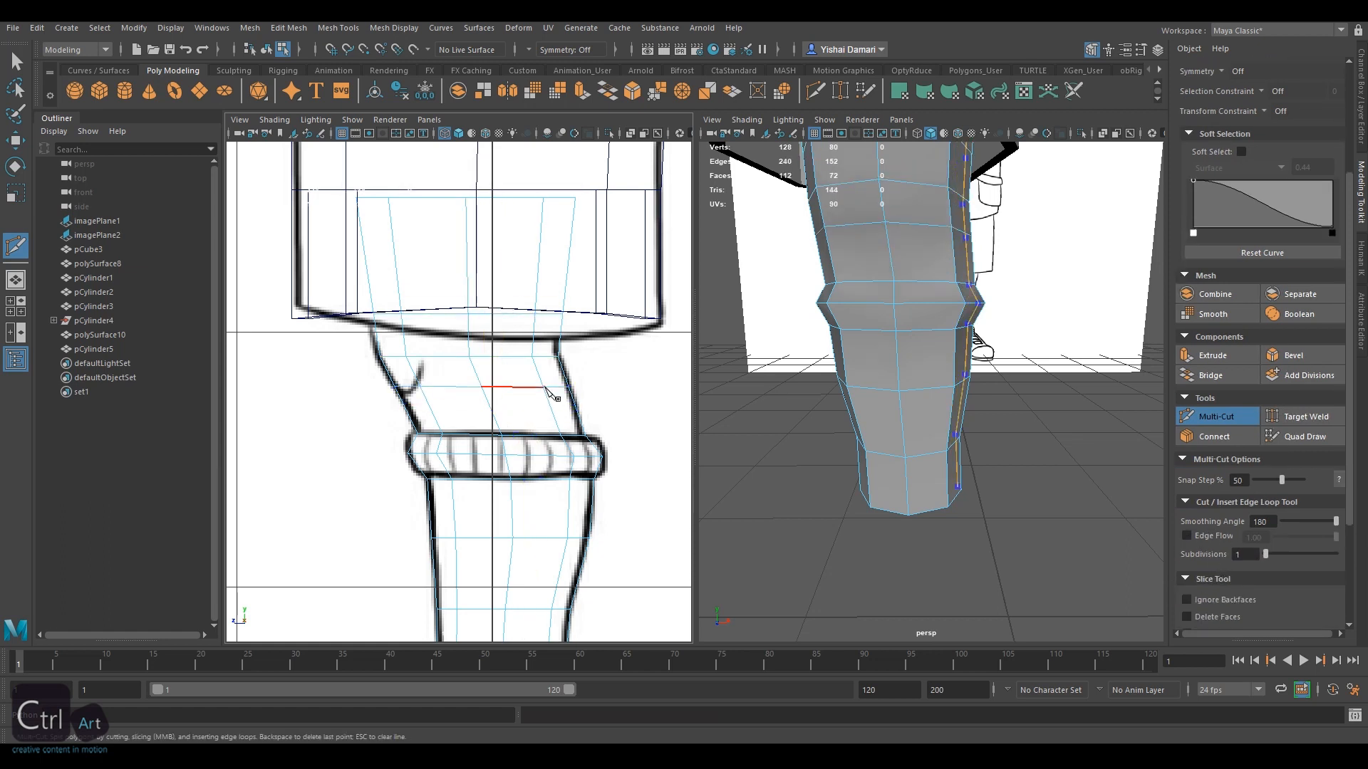
Rotate the new knee edge loop in the side view to follow the bend of the knee
click(1216, 416)
double_click(505, 389)
key(e)
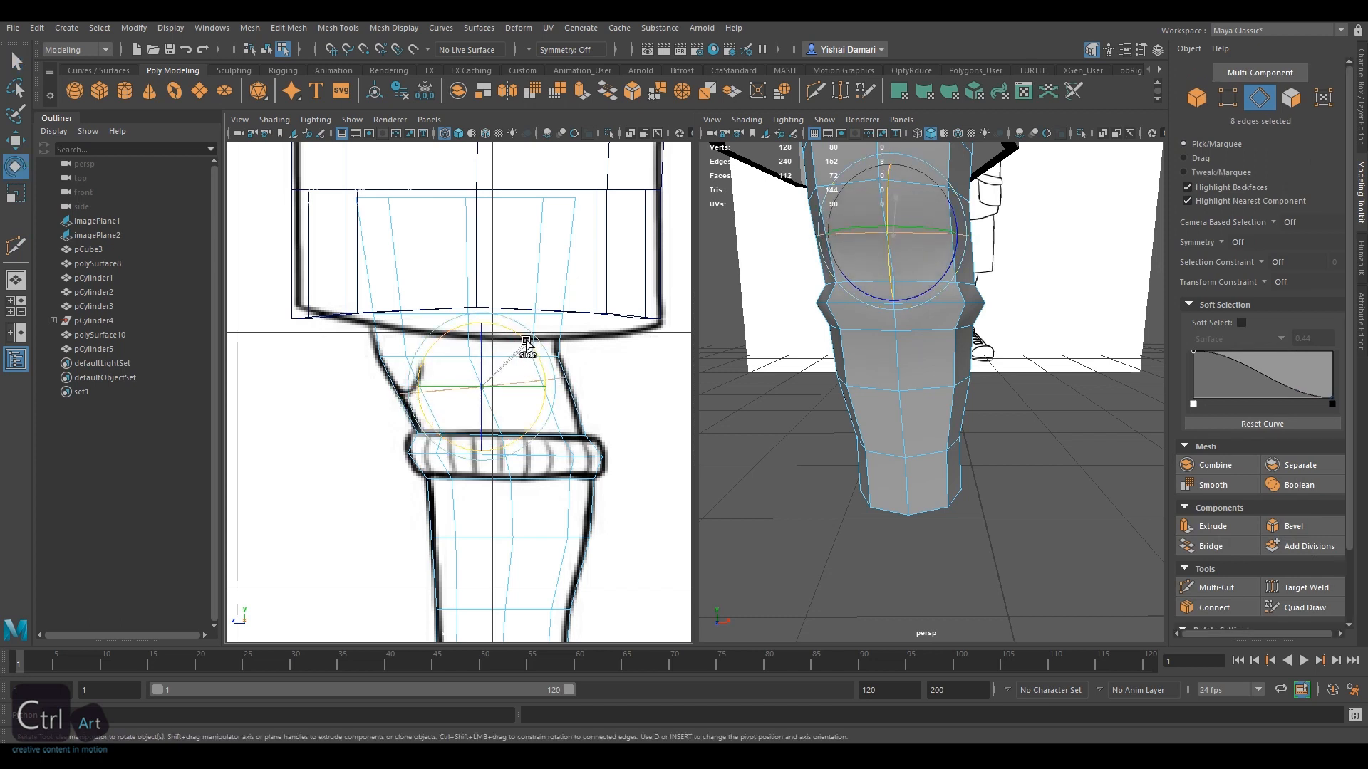
Lower the new edge loop near the shorts hem and tilt it slightly in the side view
double_click(434, 312)
key(w)
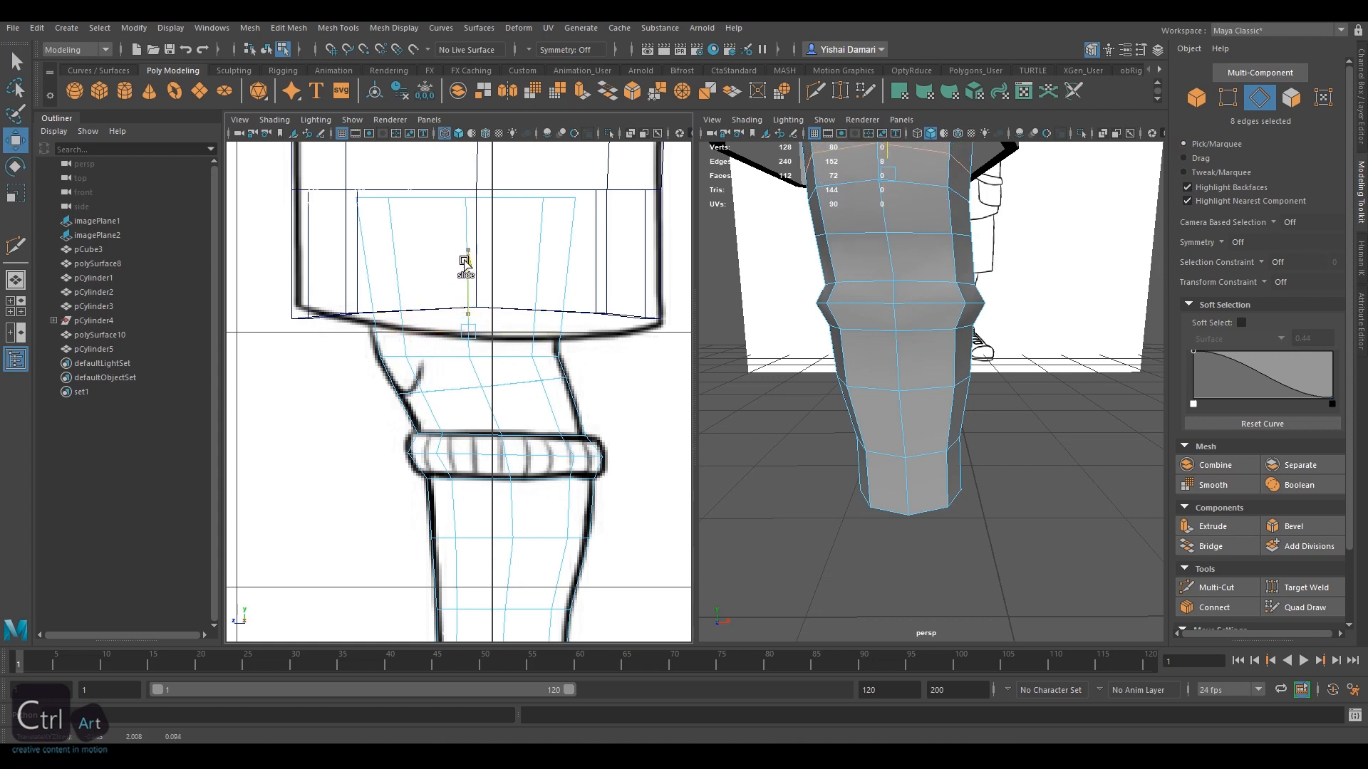
key(e)
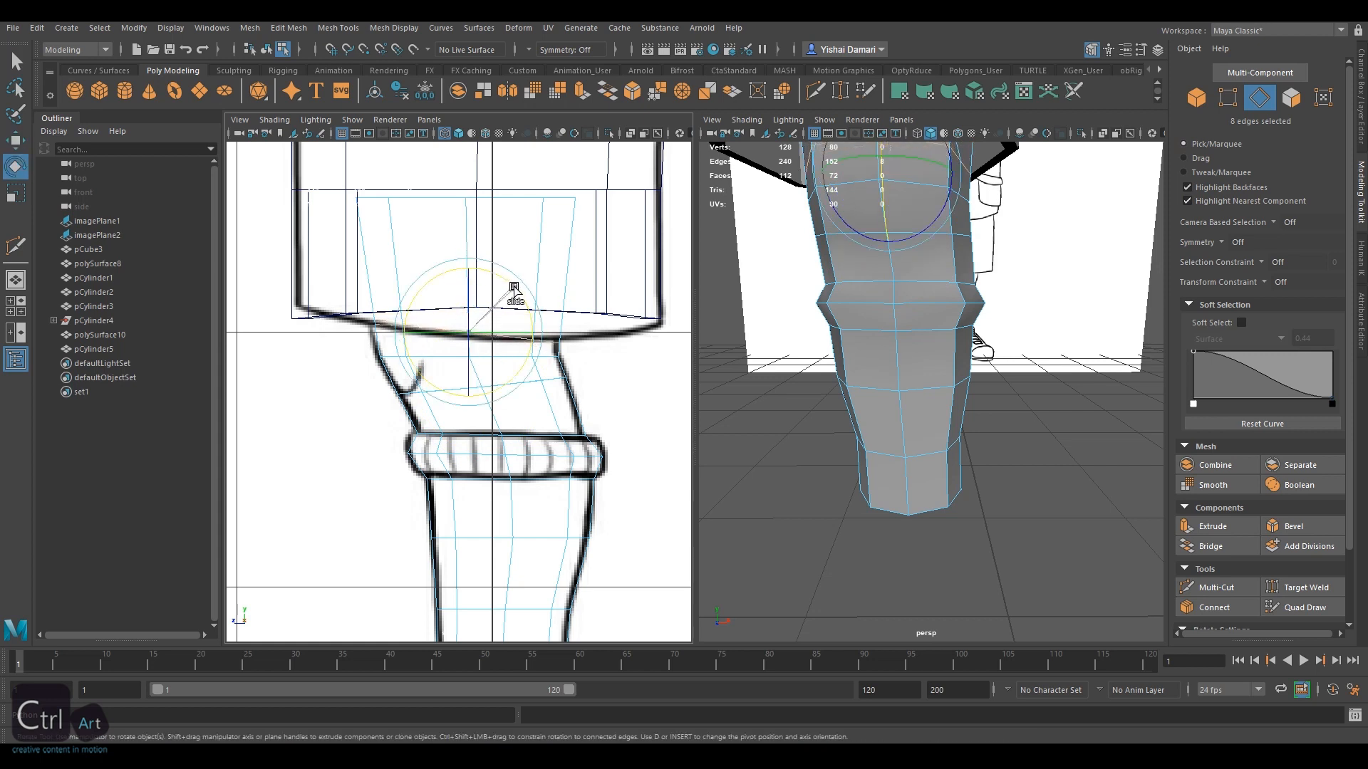
key(w)
key(e)
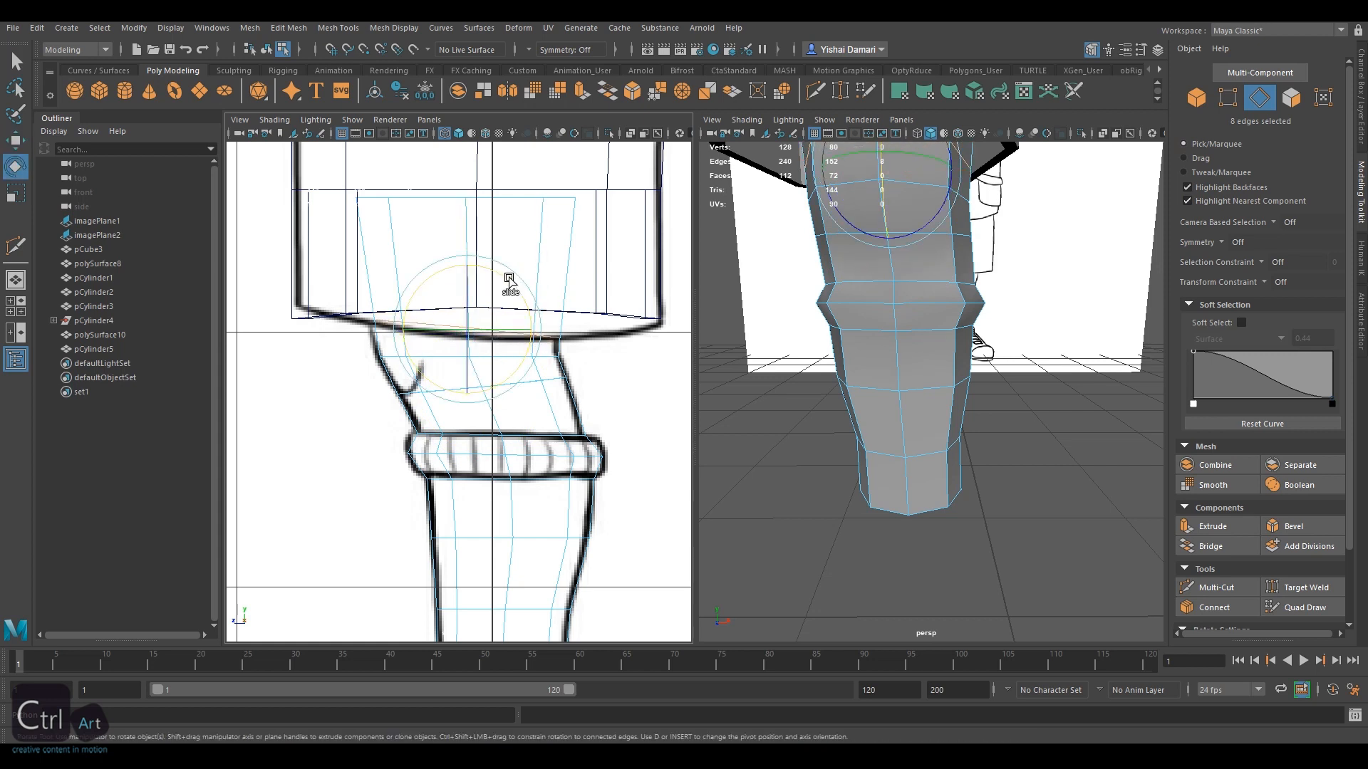
Move the edge loop between the hem and knee loops in depth to fit the side outline
double_click(390, 356)
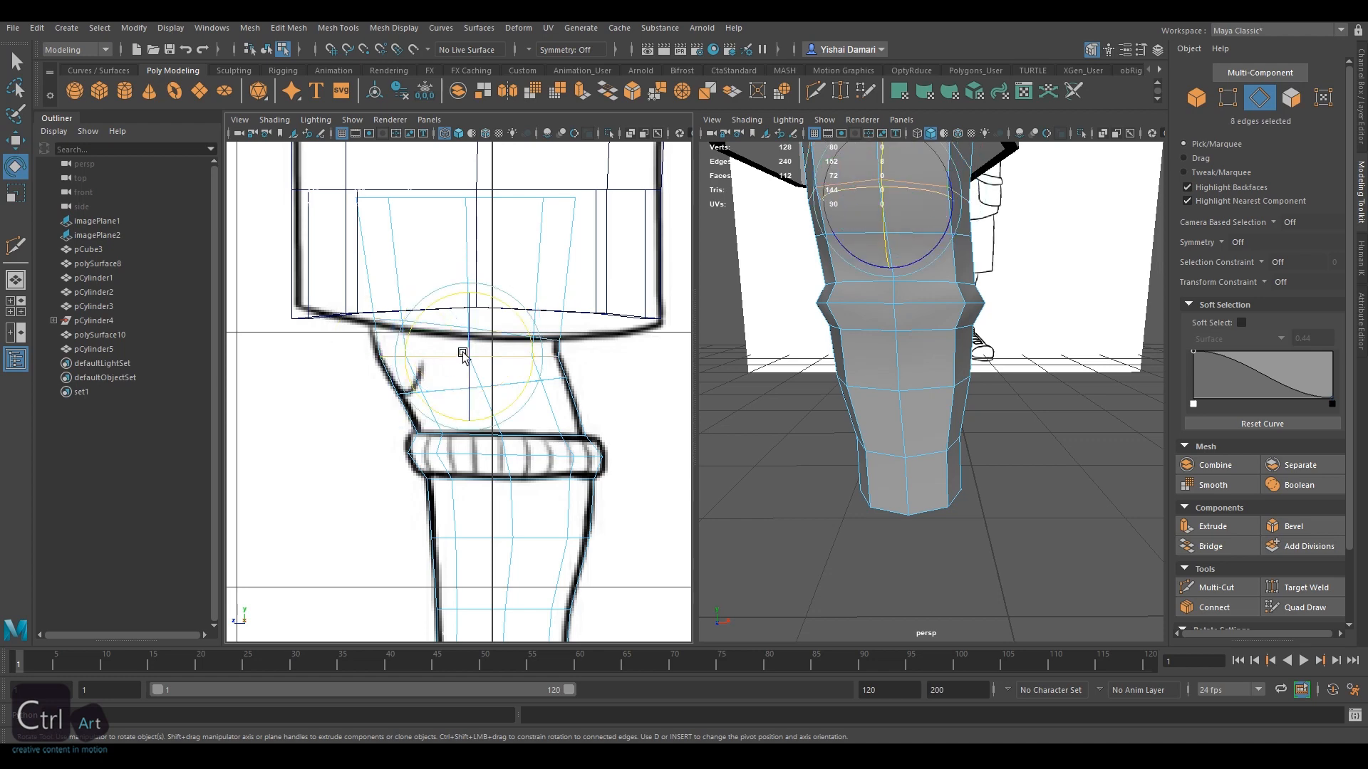
key(w)
click(397, 356)
Narrow the knee edge loop to the leg outline in the front reference and compare the shaded shape
key(space)
drag(410, 338, 410, 377)
alt+middle_drag(558, 351, 551, 366)
alt+right_drag(551, 366, 689, 347)
alt+middle_drag(549, 352, 533, 370)
key(5)
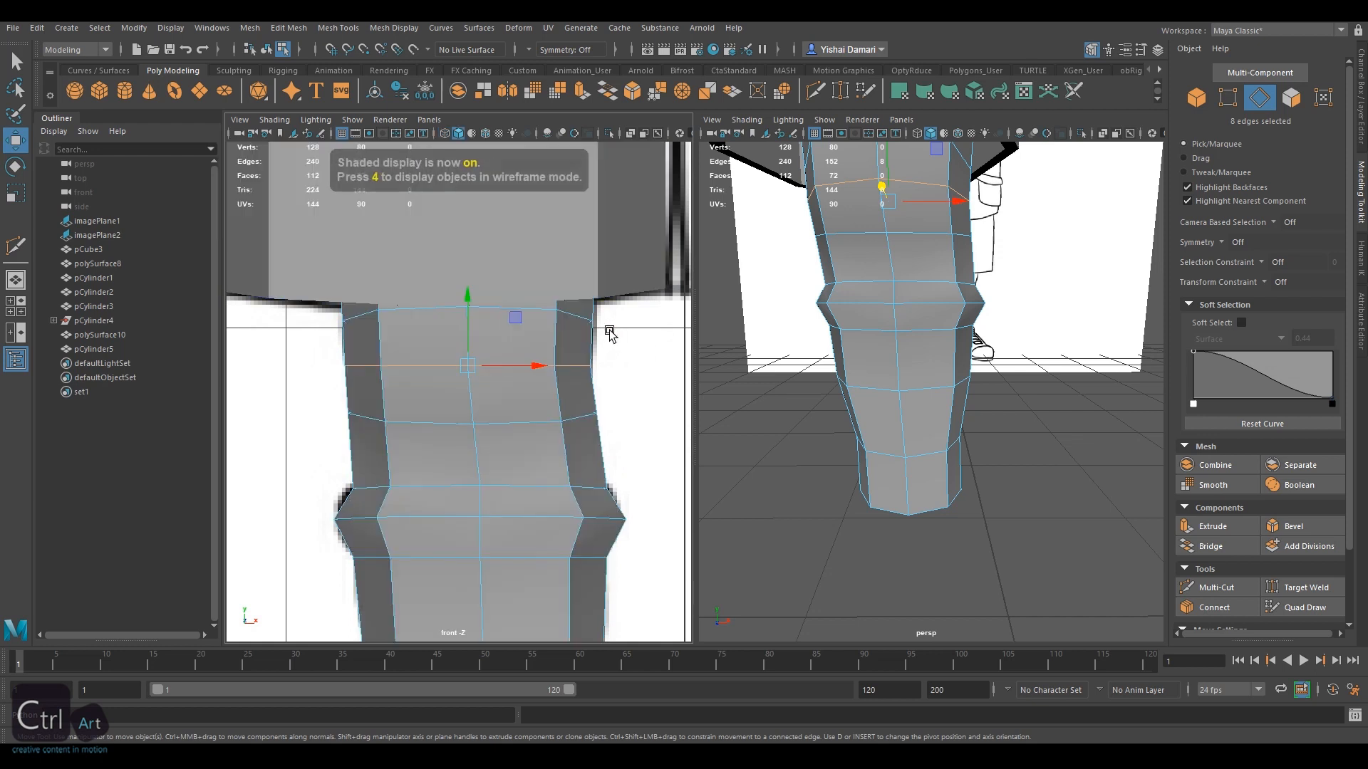
key(4)
key(r)
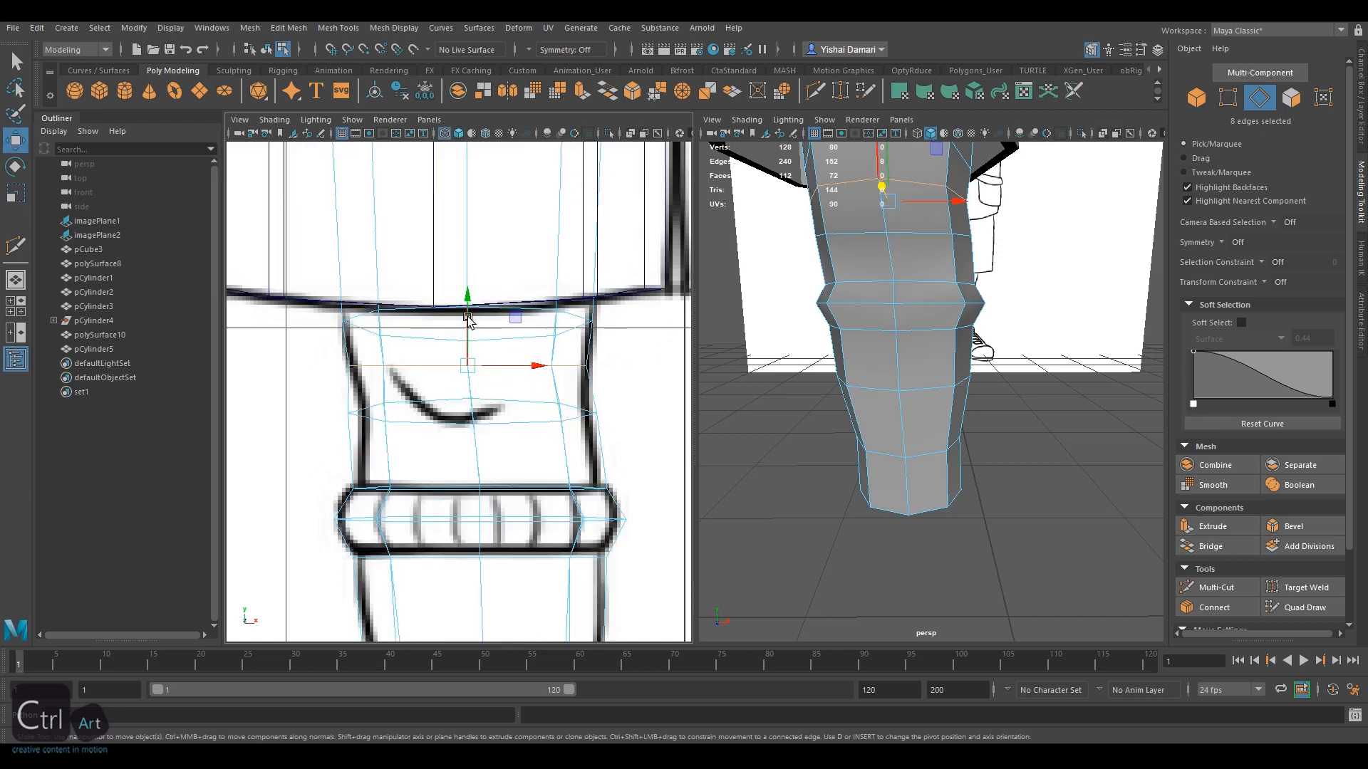
double_click(533, 418)
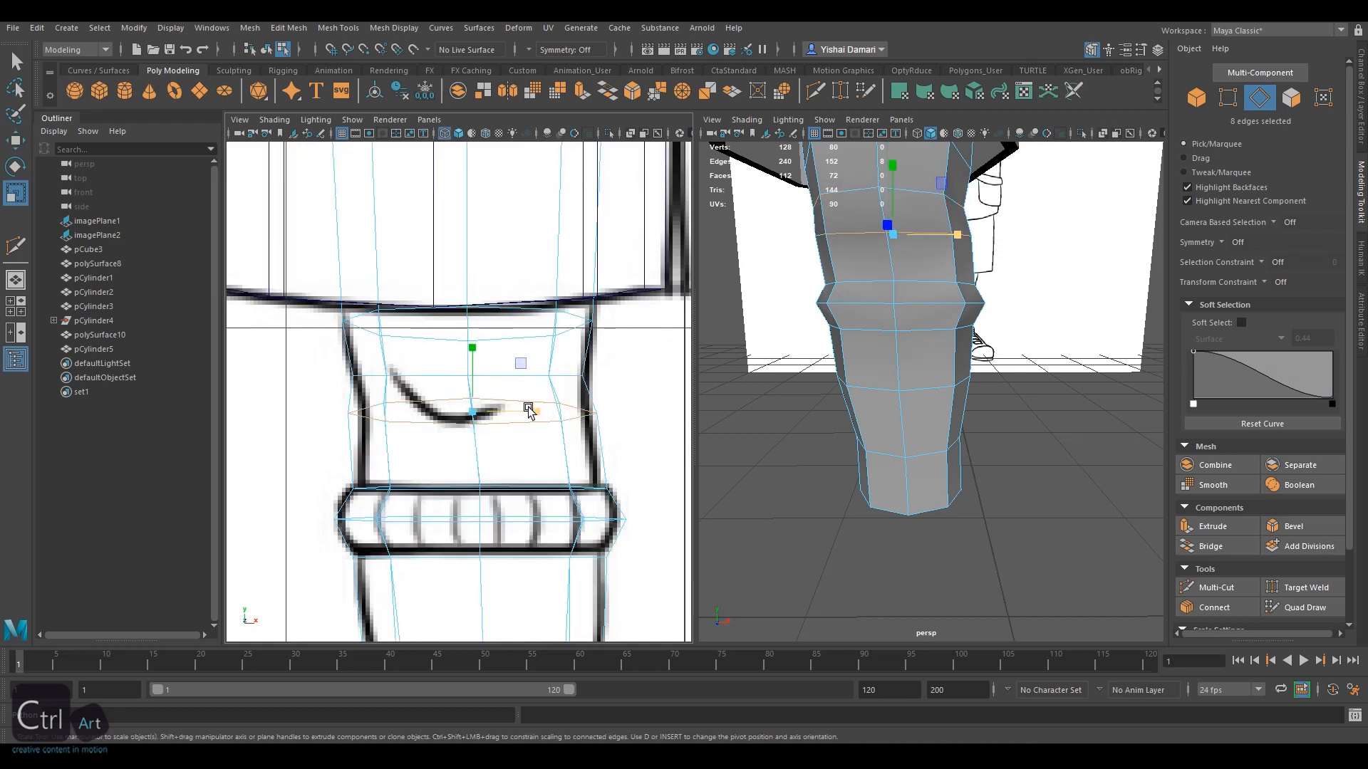
drag(529, 410, 524, 412)
scroll(601, 382, down, 3)
key(5)
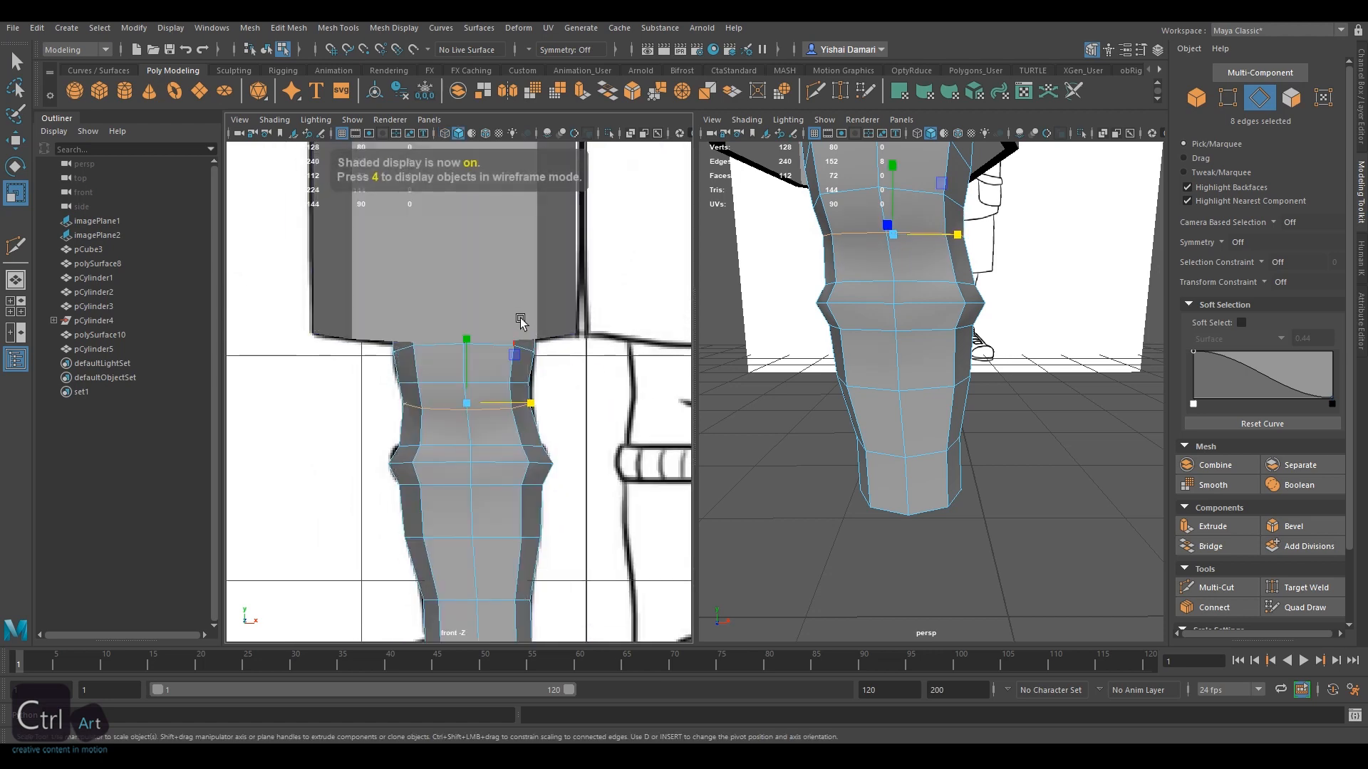
key(4)
double_click(525, 356)
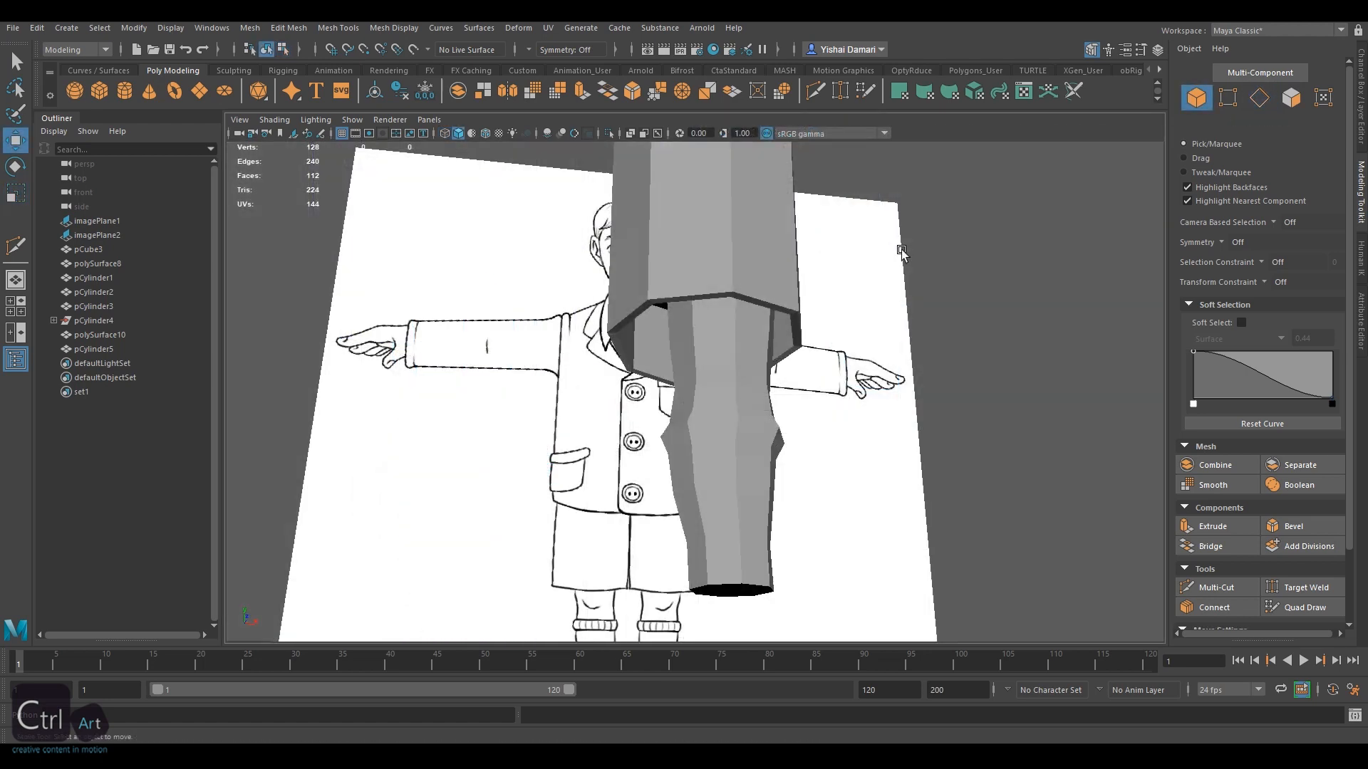
Select the leg and shorts meshes and combine them into one object
drag(694, 347, 769, 585)
key(f)
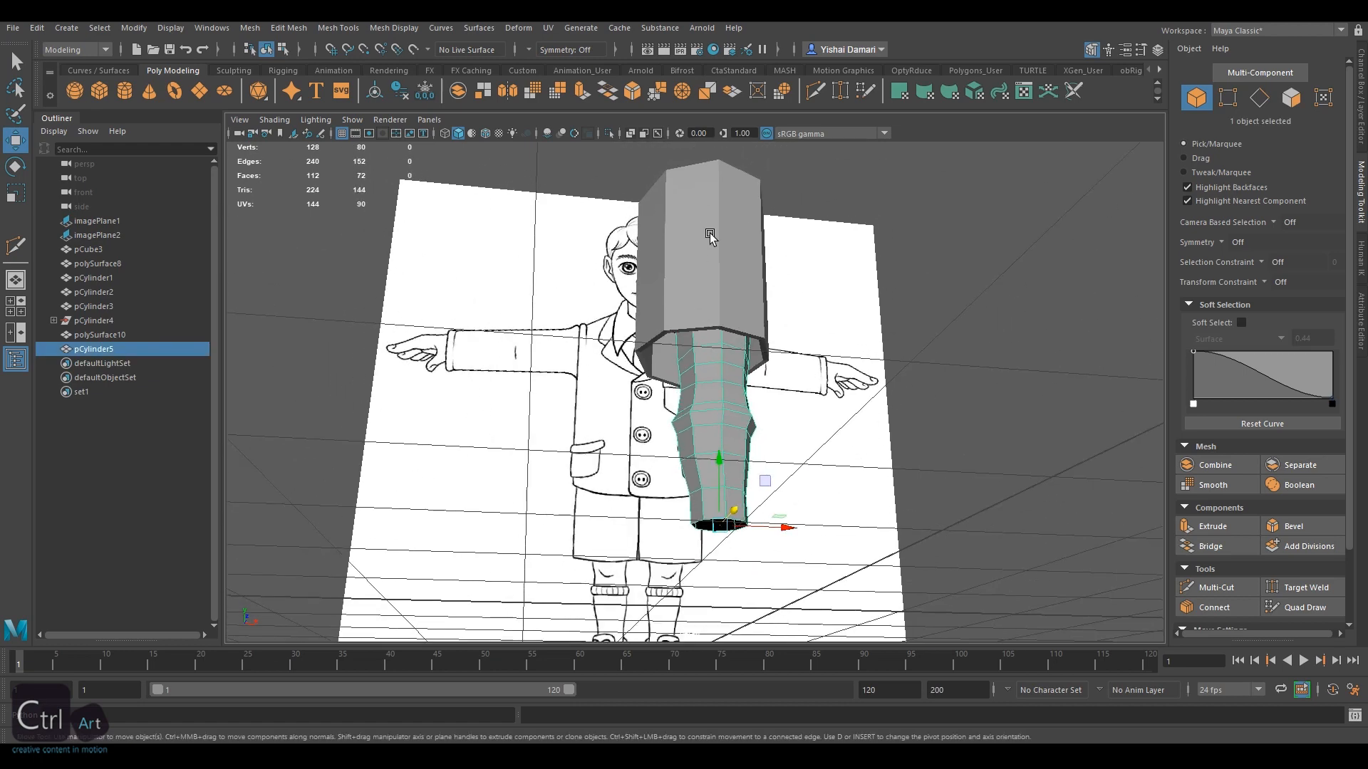
click(222, 27)
mouse_move(250, 27)
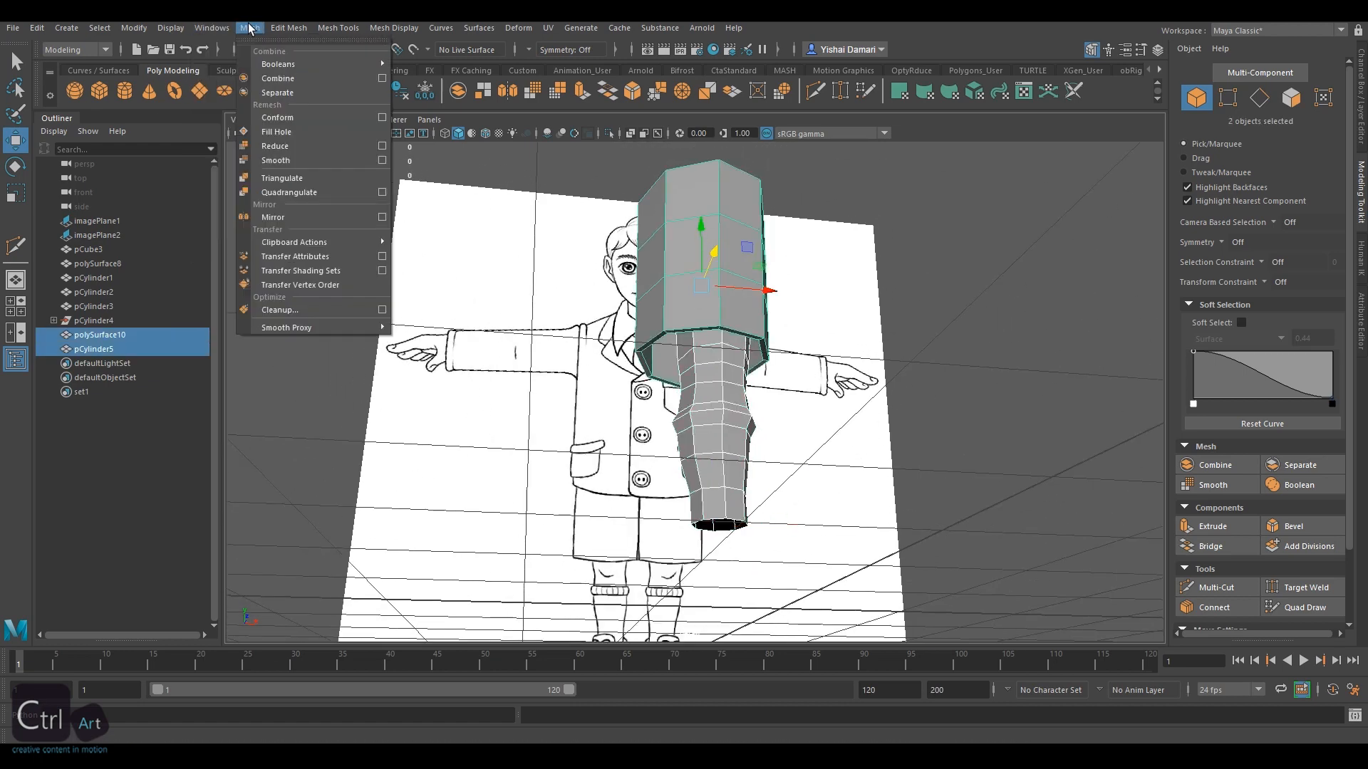
click(290, 79)
Raise the leg's top border edge loop to the height of the shorts' inner border edge in the front view
alt+drag(705, 299, 706, 203)
alt+middle_drag(706, 202, 710, 307)
alt+right_drag(656, 295, 872, 296)
alt+drag(717, 264, 772, 260)
click(1259, 98)
double_click(751, 236)
click(21, 335)
key(f)
key(4)
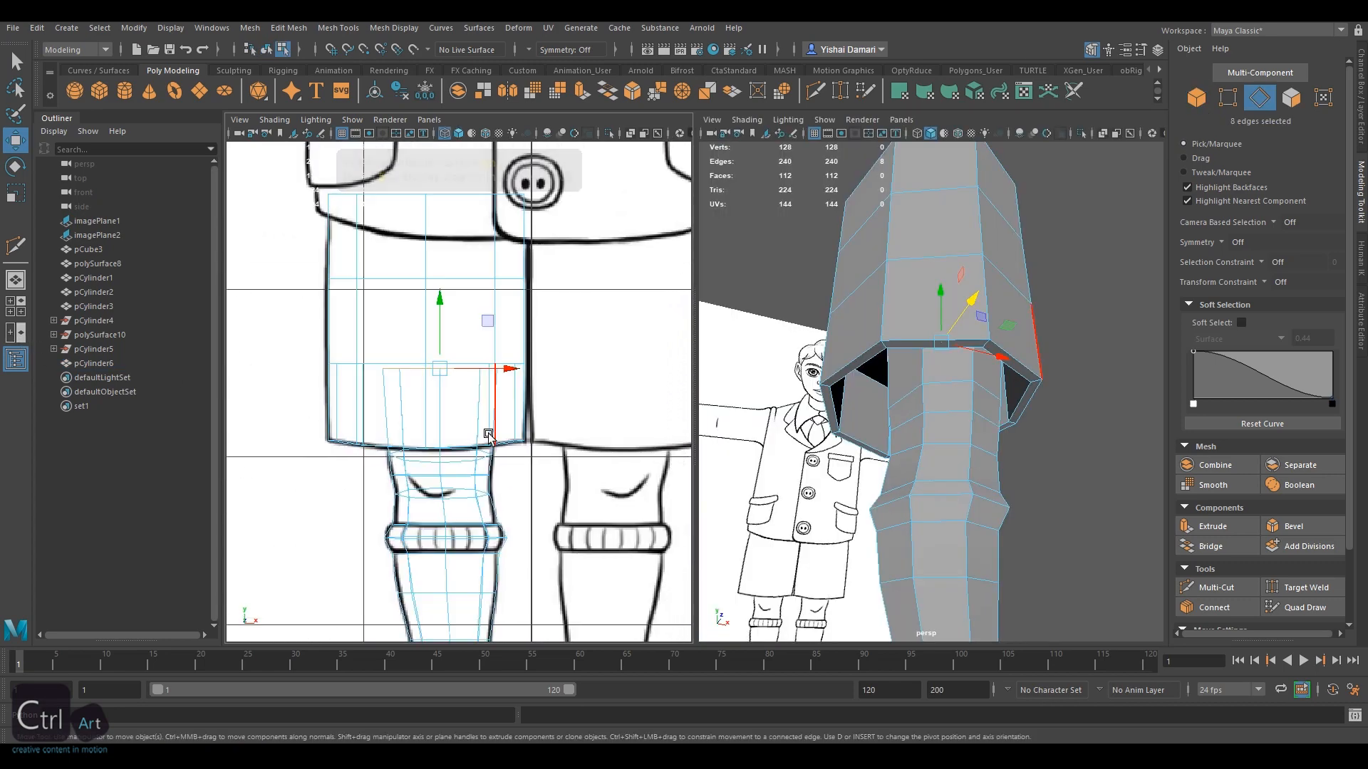
scroll(365, 381, up, 4)
scroll(464, 372, down, 2)
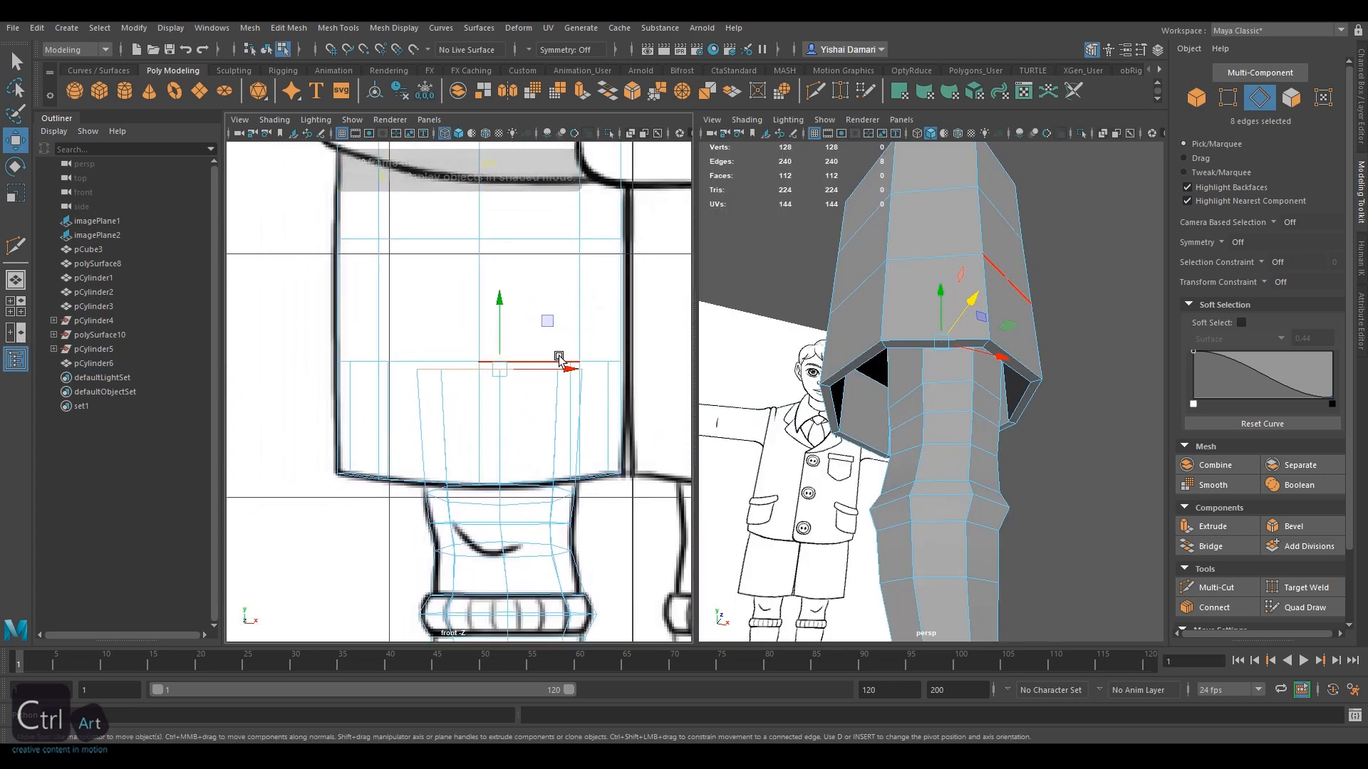
drag(501, 302, 468, 356)
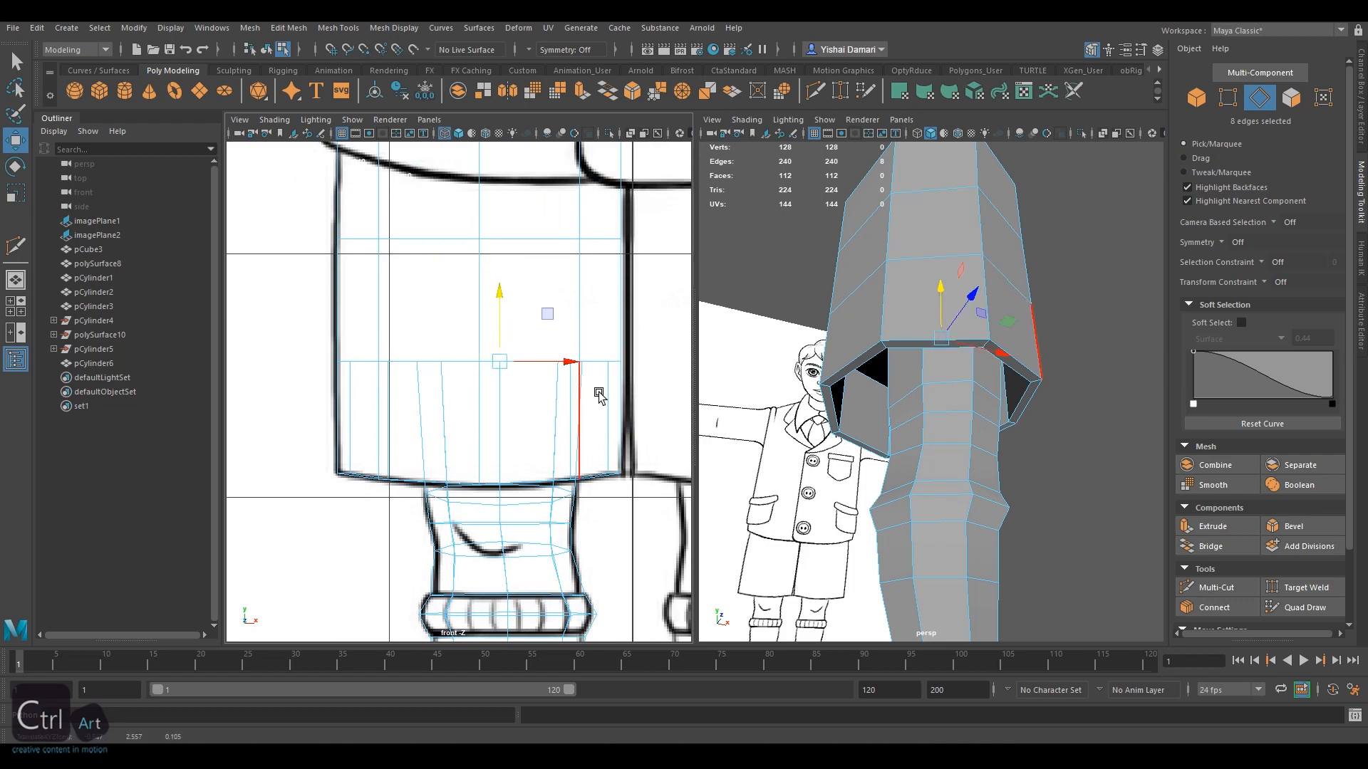
Bridge the first two pairs of facing border edges between the leg top and the shorts' inner opening
alt+middle_drag(599, 395, 562, 369)
alt+drag(919, 456, 739, 266)
key(space)
scroll(739, 266, up, 3)
alt+middle_drag(738, 265, 790, 325)
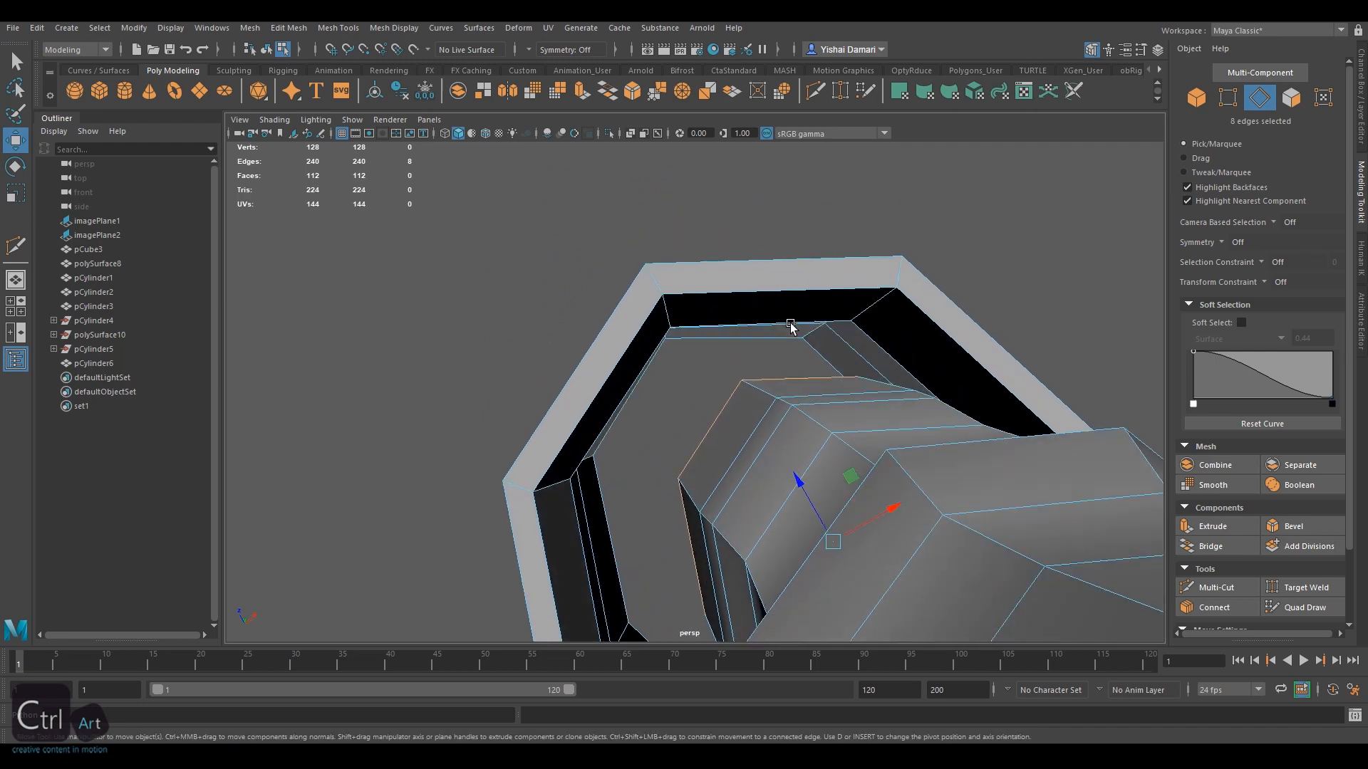
shift+click(821, 376)
click(1210, 546)
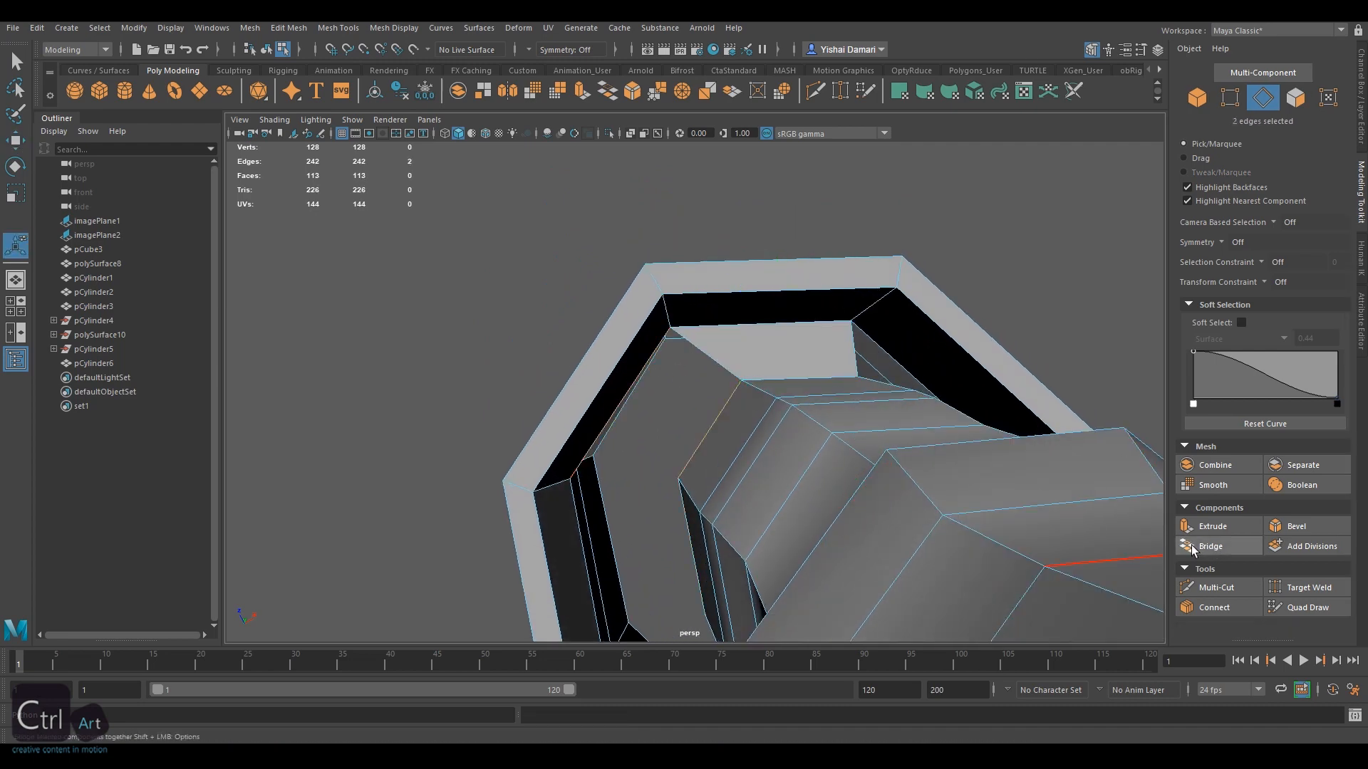
alt+drag(890, 427, 701, 395)
click(734, 404)
click(1210, 545)
Repeat the bridge on the next three pairs of border edges around the gap between leg and shorts
alt+drag(890, 463, 679, 442)
scroll(688, 413, up, 3)
click(750, 406)
shift+click(662, 393)
key(g)
click(634, 447)
shift+click(604, 407)
key(g)
alt+drag(604, 407, 665, 437)
click(718, 461)
shift+click(717, 462)
key(g)
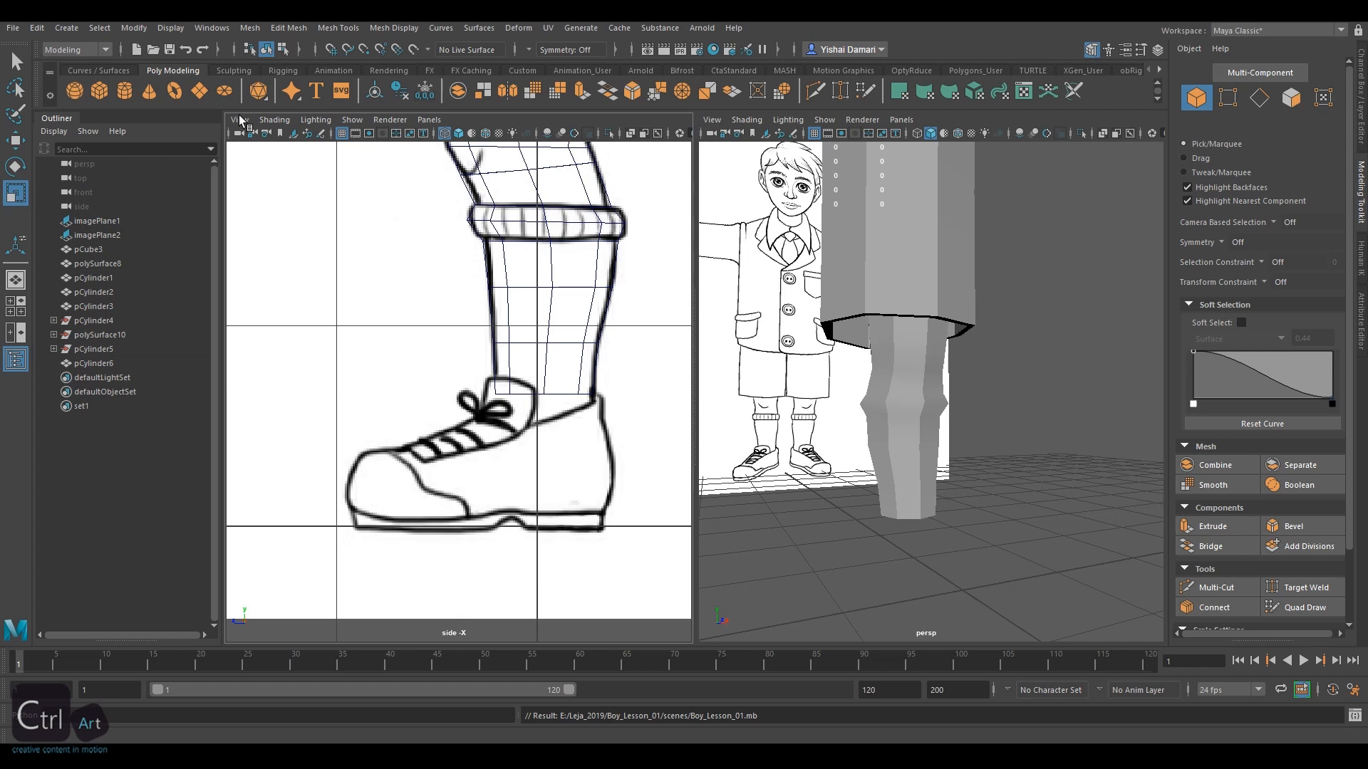
Create a polygon cube as the base for the shoe
click(104, 86)
alt+drag(909, 470, 919, 441)
mouse_move(507, 421)
alt+middle_down()
mouse_move(507, 448)
mouse_move(503, 397)
alt+middle_up()
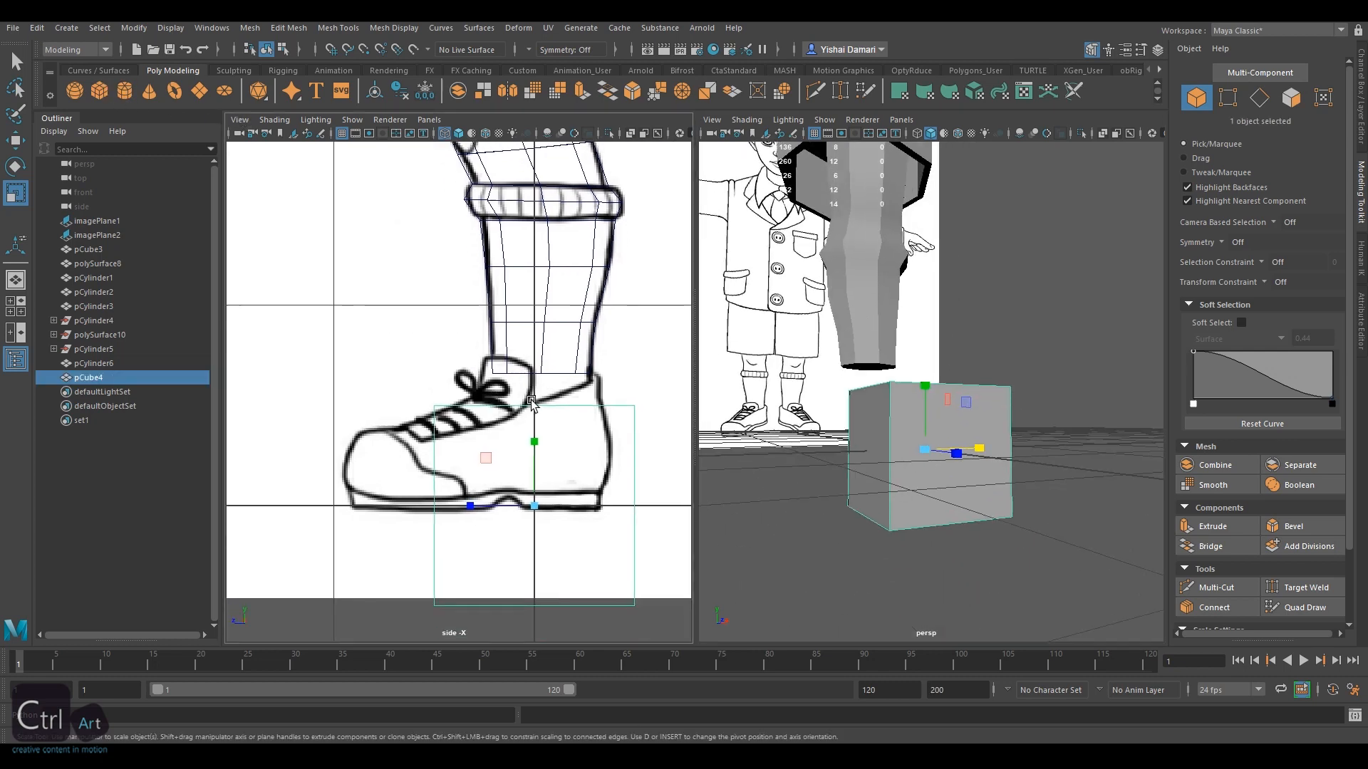
Snap the cube's pivot to its base and raise the cube onto the ground line at the shoe sole
key(5)
key(w)
key(d)
drag(532, 432, 434, 596)
key(x)
drag(534, 543, 533, 512)
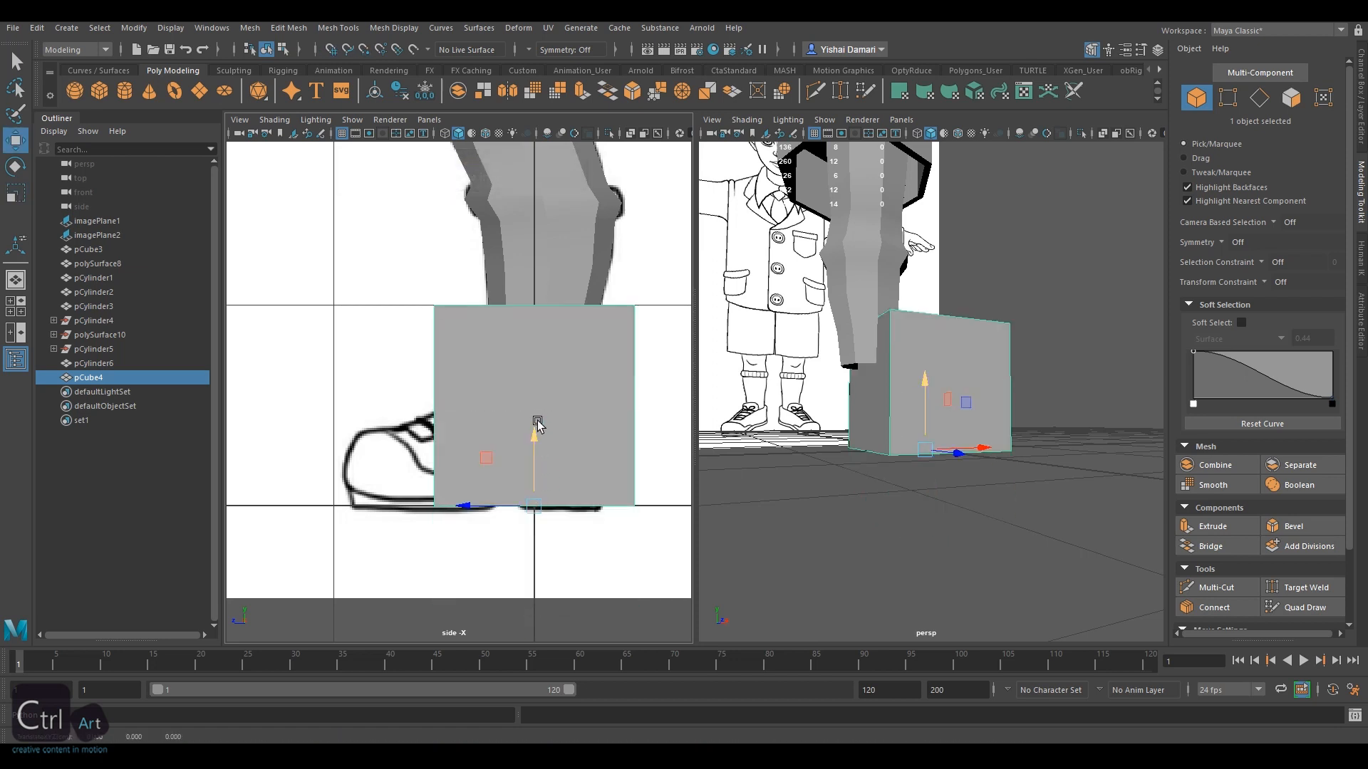
Snap the cube's pivot to its lower heel-side corner and fit its length from heel to toe in the side reference
key(d)
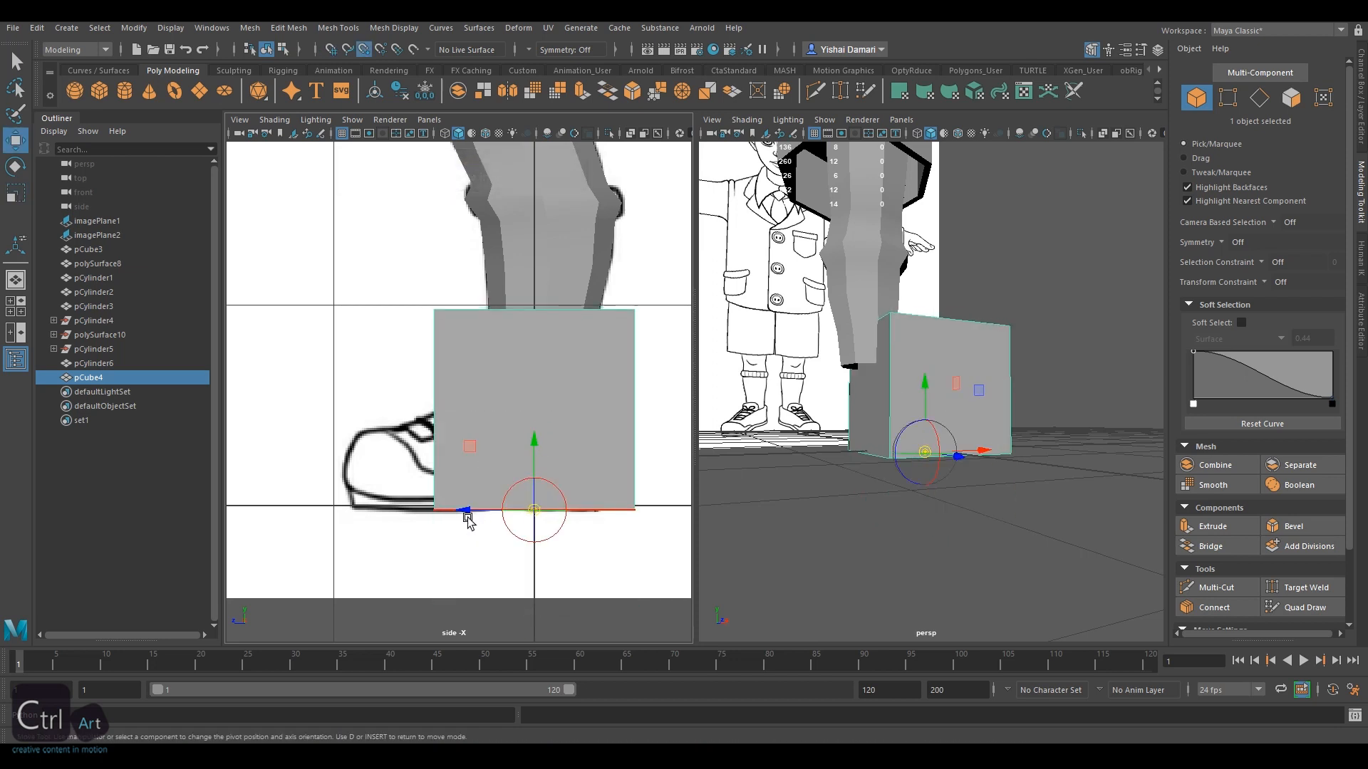
key(v)
drag(467, 511, 532, 507)
key(r)
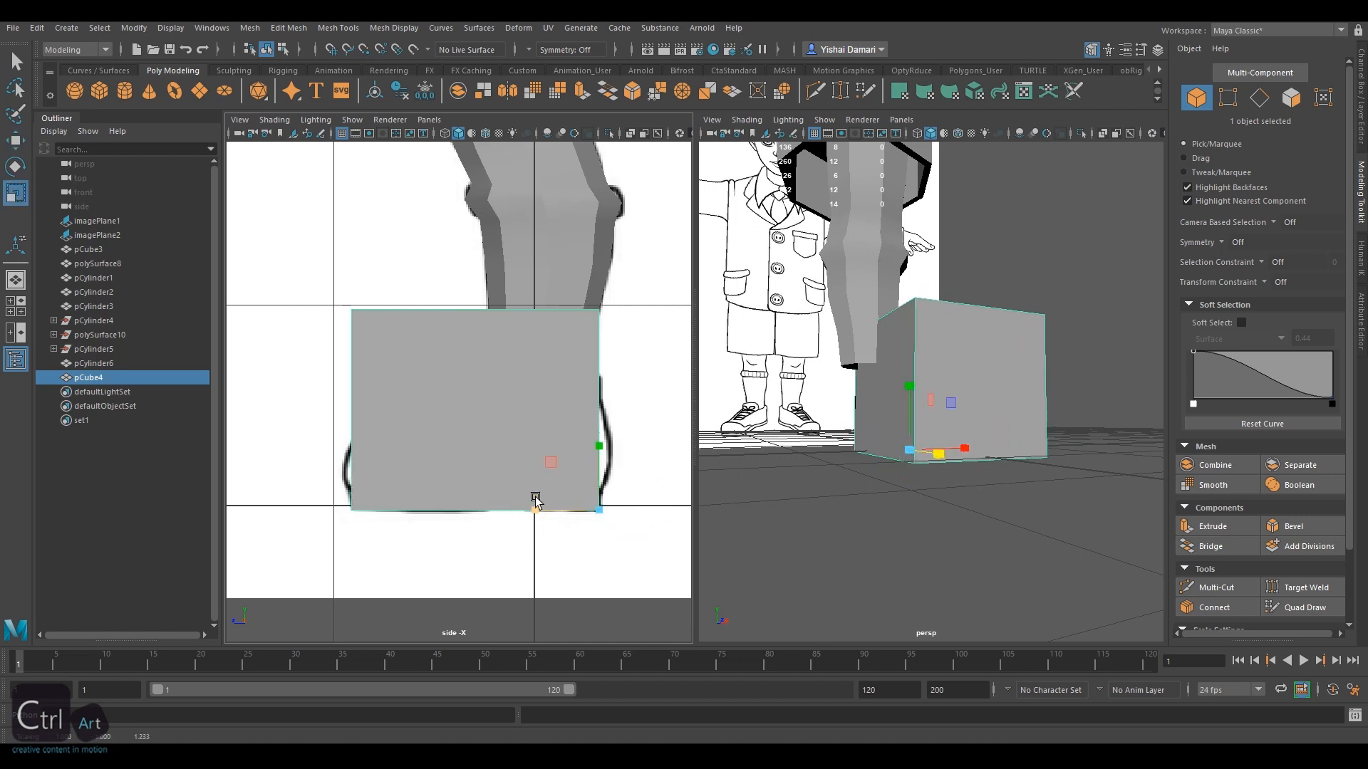
Scale the cube's height down to the back collar of the shoe in the side reference
key(4)
drag(596, 443, 598, 463)
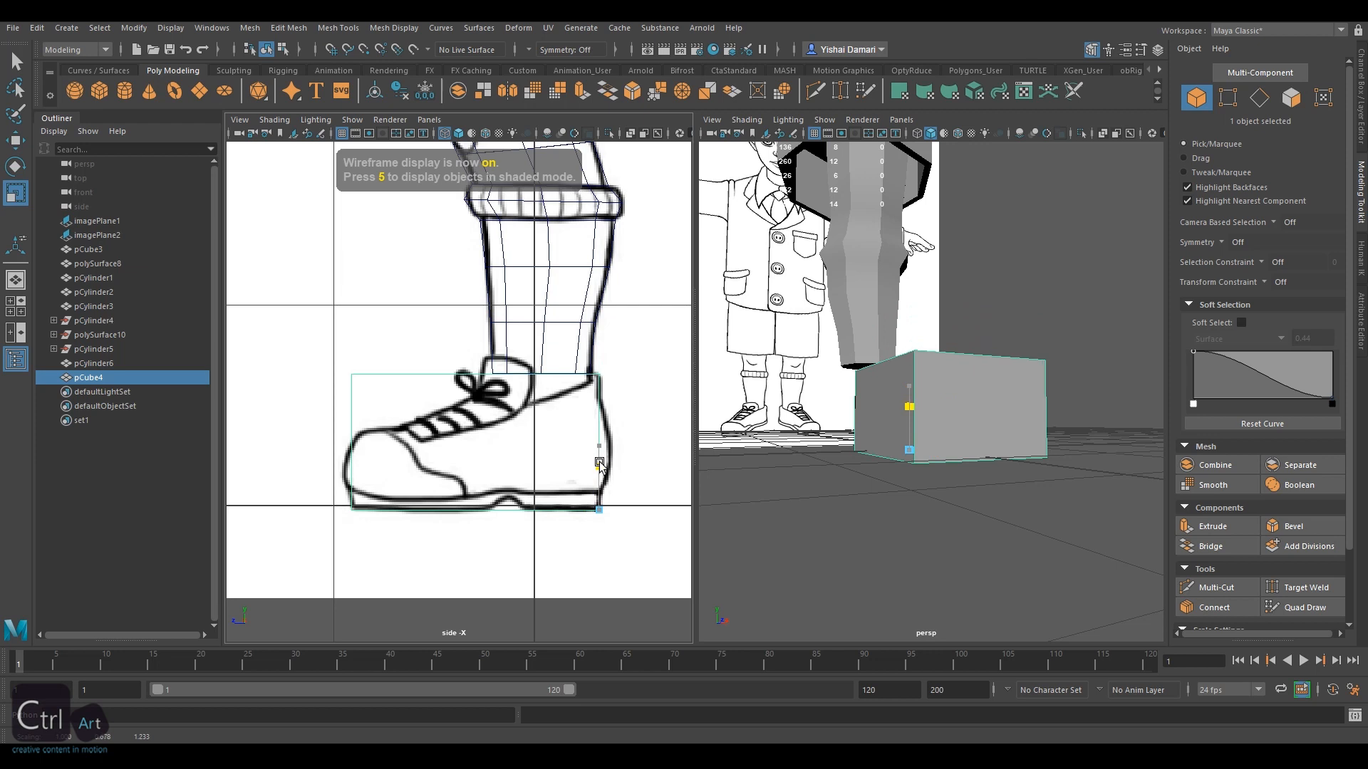
scroll(538, 441, up, 2)
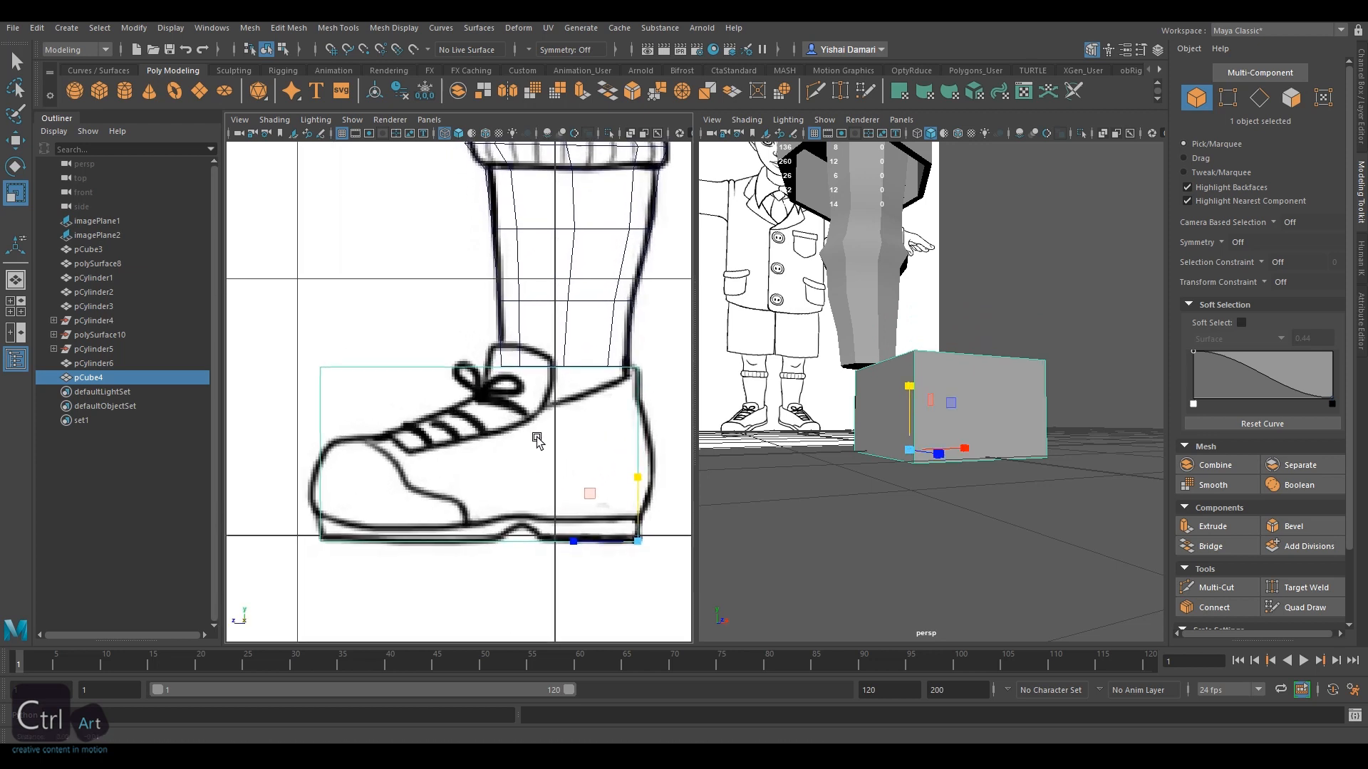
Cut a vertical edge loop through the middle of the shoe cube and move its upper vertices to the knot of the laces
click(1216, 587)
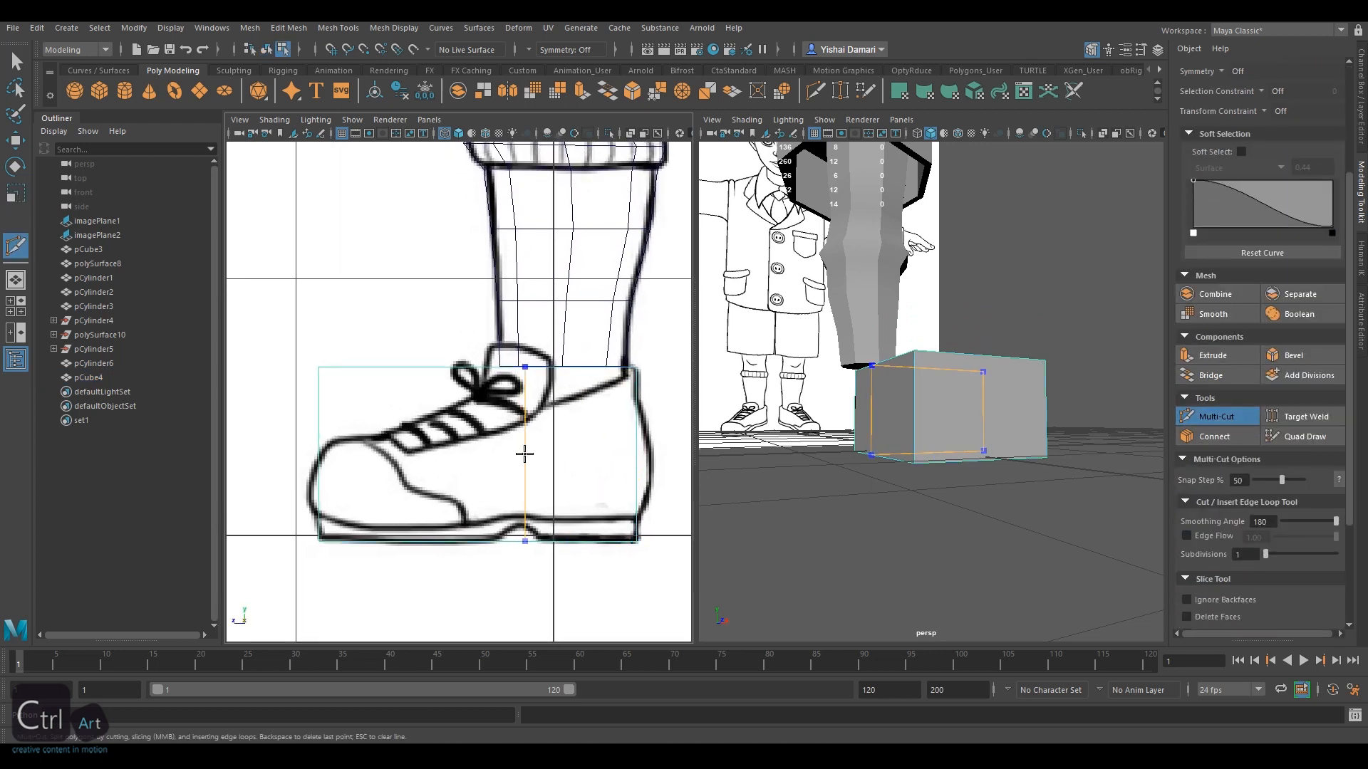
click(1223, 421)
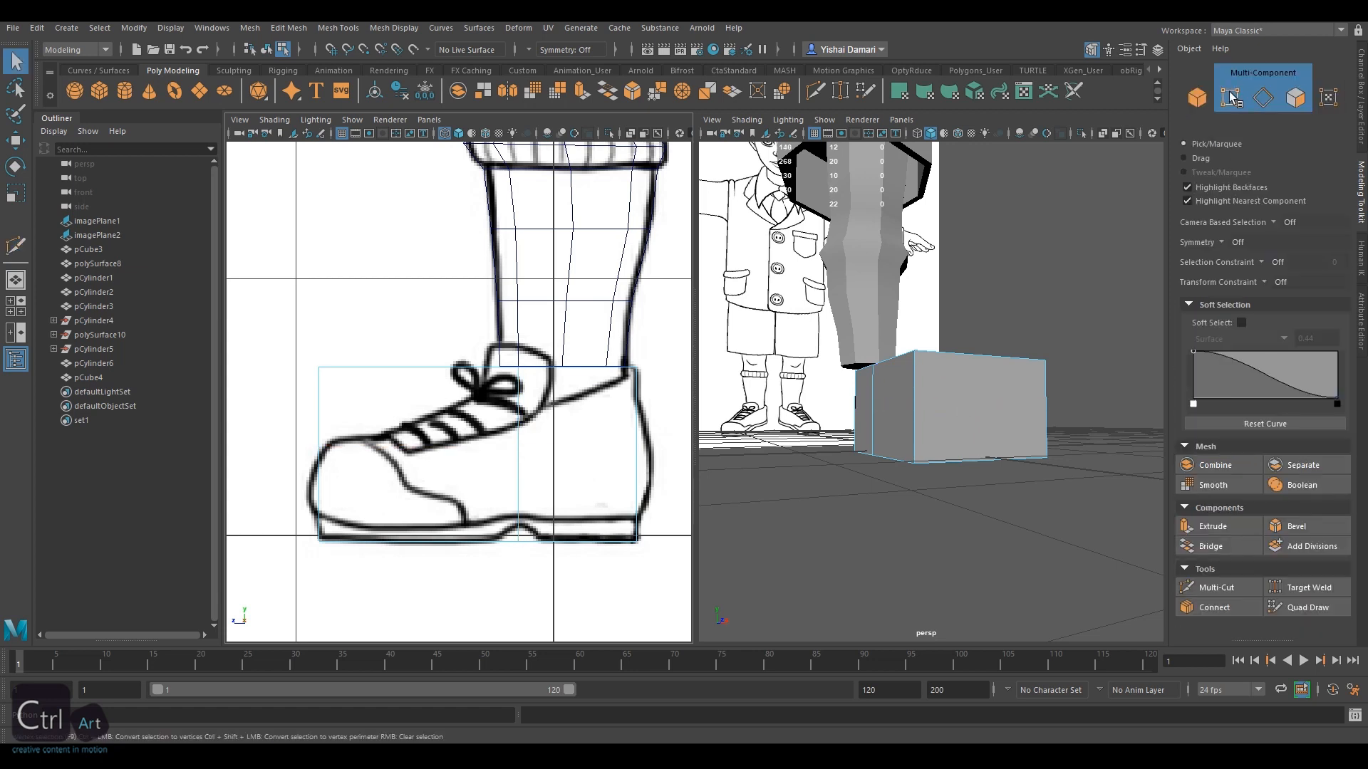
click(1232, 98)
drag(475, 335, 555, 404)
key(w)
drag(447, 367, 419, 366)
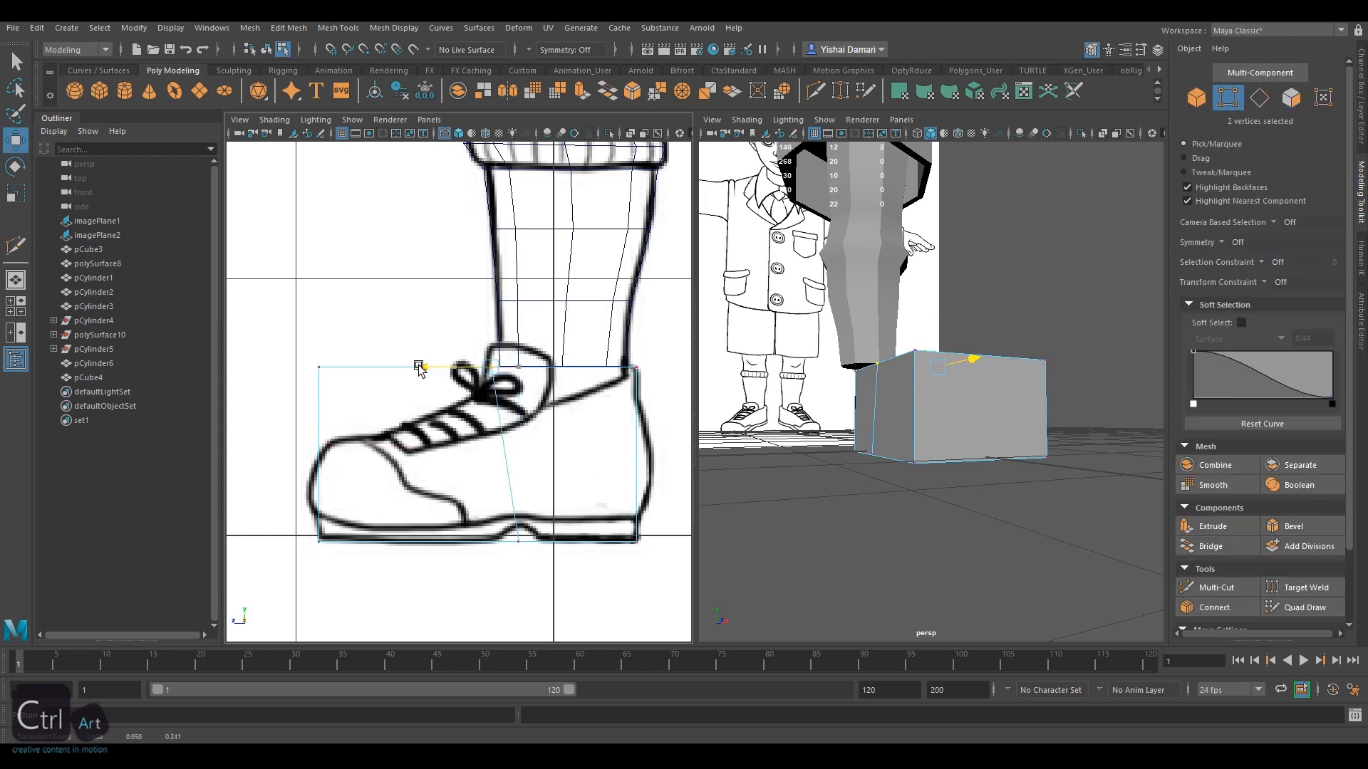
drag(485, 296, 486, 306)
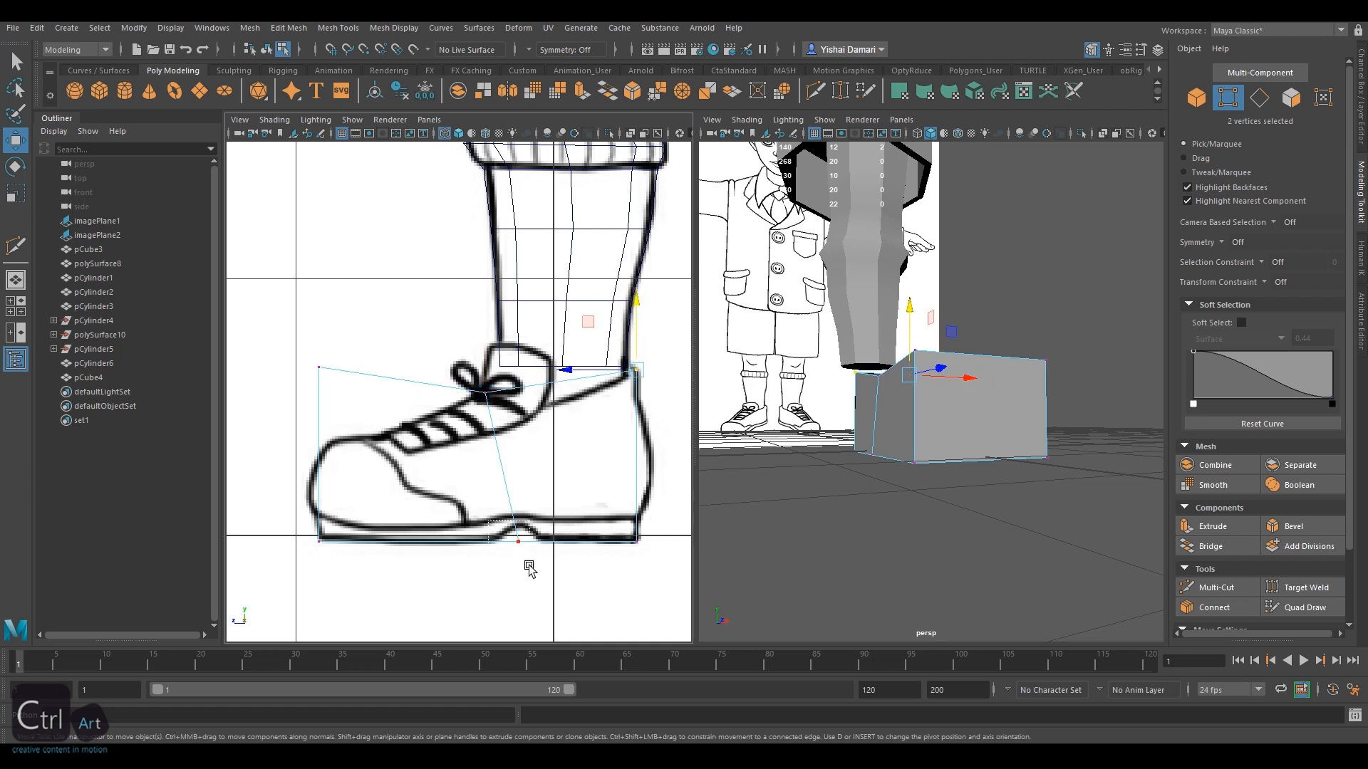
Lower the toe-end upper vertices to the toe cap and cut more vertical edge loops across the front of the shoe and the arch
drag(526, 567, 513, 467)
drag(287, 345, 349, 394)
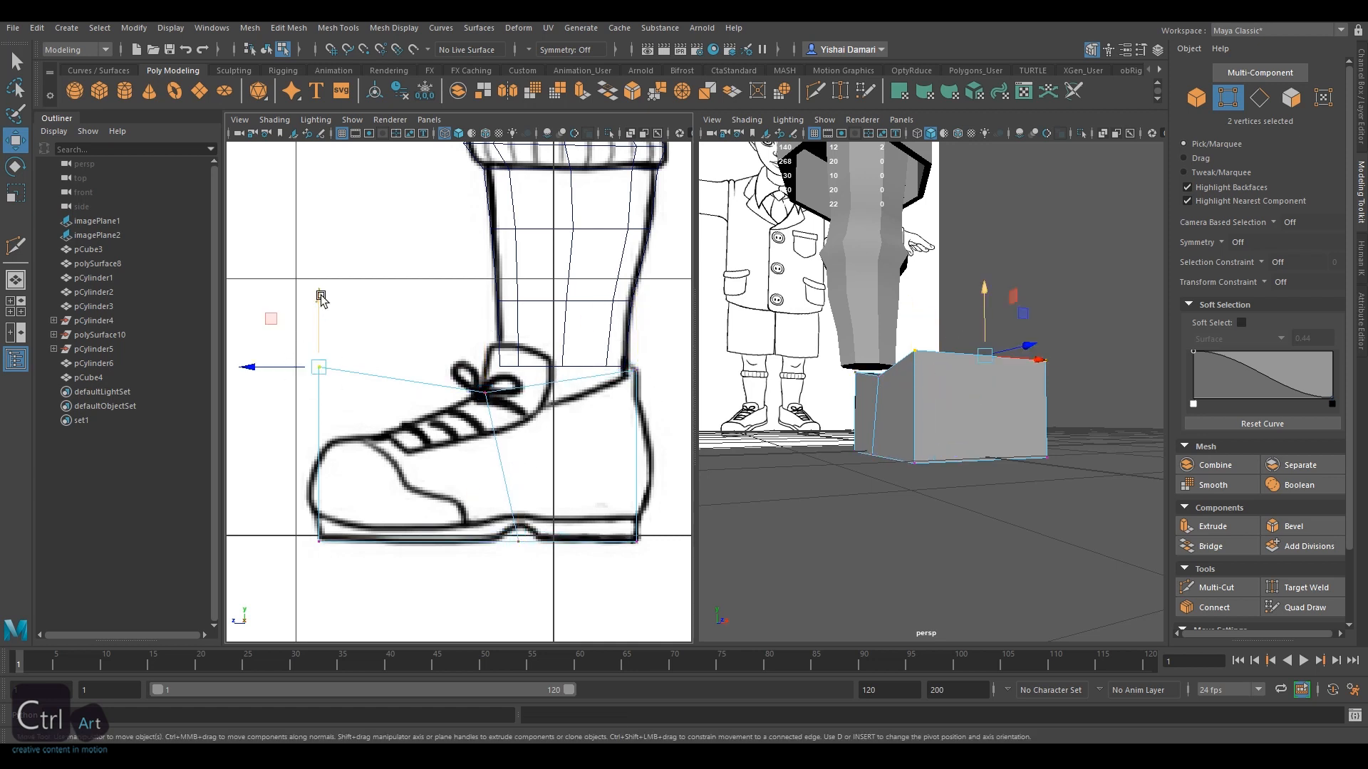
drag(320, 301, 323, 381)
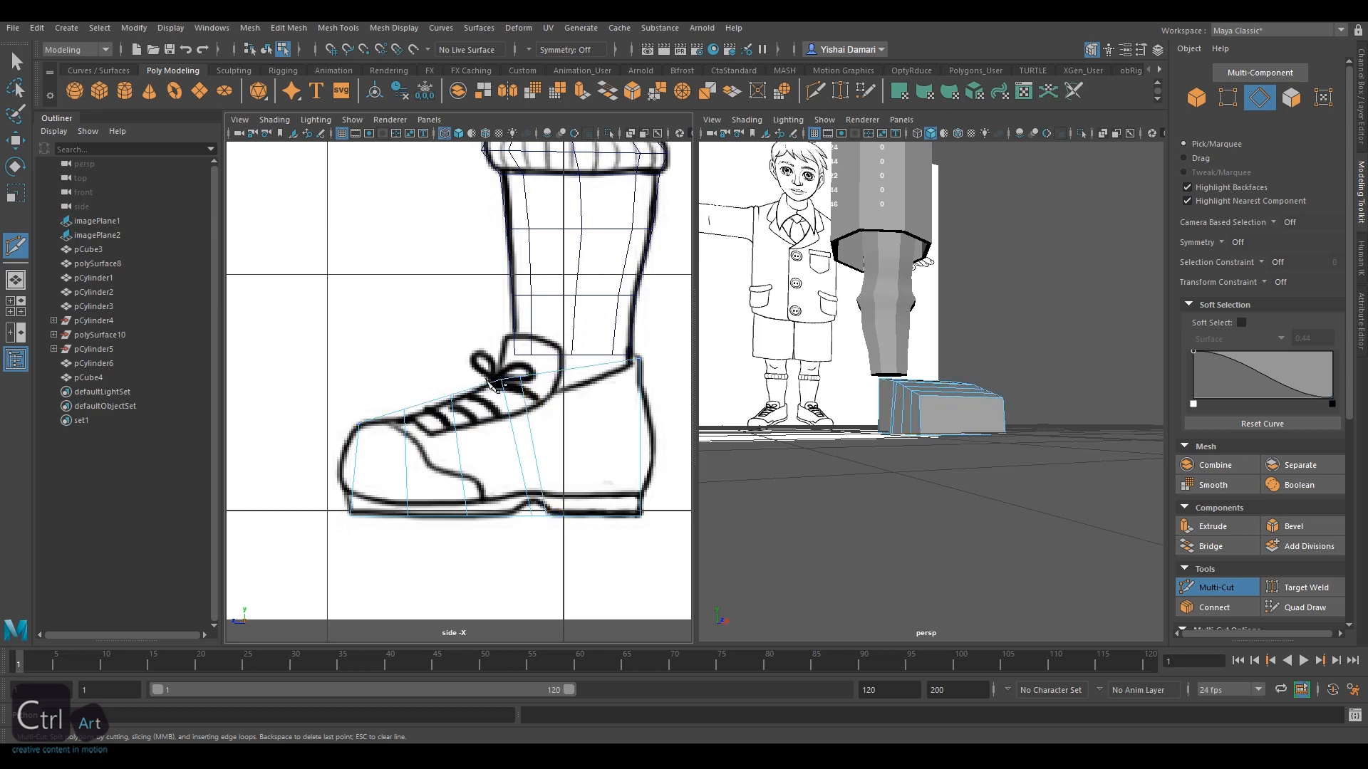
key(Return)
key(q)
key(F9)
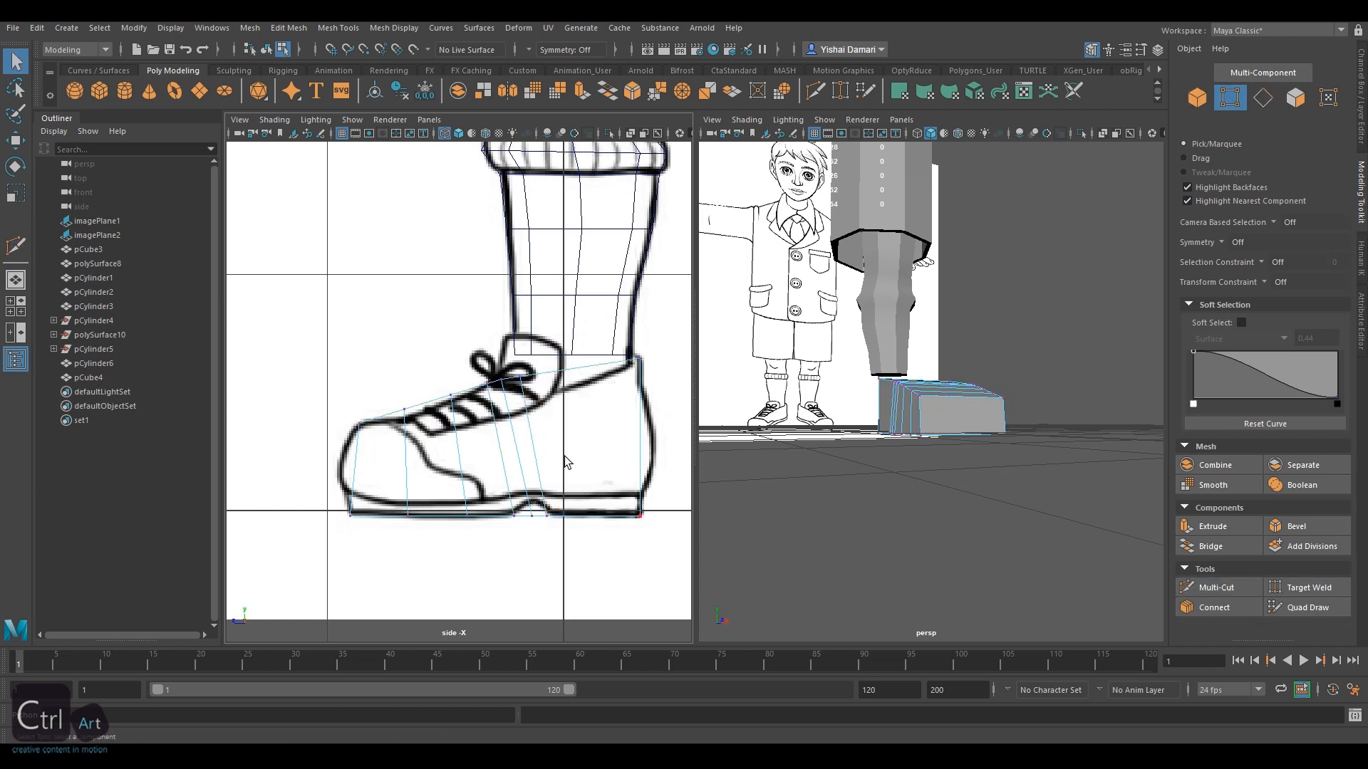
Adjust the sole vertices at the arch and shift the front upper vertices onto the toe cap outline
alt+middle_drag(522, 512, 536, 480)
key(w)
mouse_move(536, 481)
mouse_down()
mouse_move(556, 467)
mouse_move(525, 485)
mouse_up()
alt+middle_drag(379, 348, 397, 363)
alt+right_drag(398, 363, 434, 376)
drag(396, 430, 369, 399)
drag(313, 407, 318, 407)
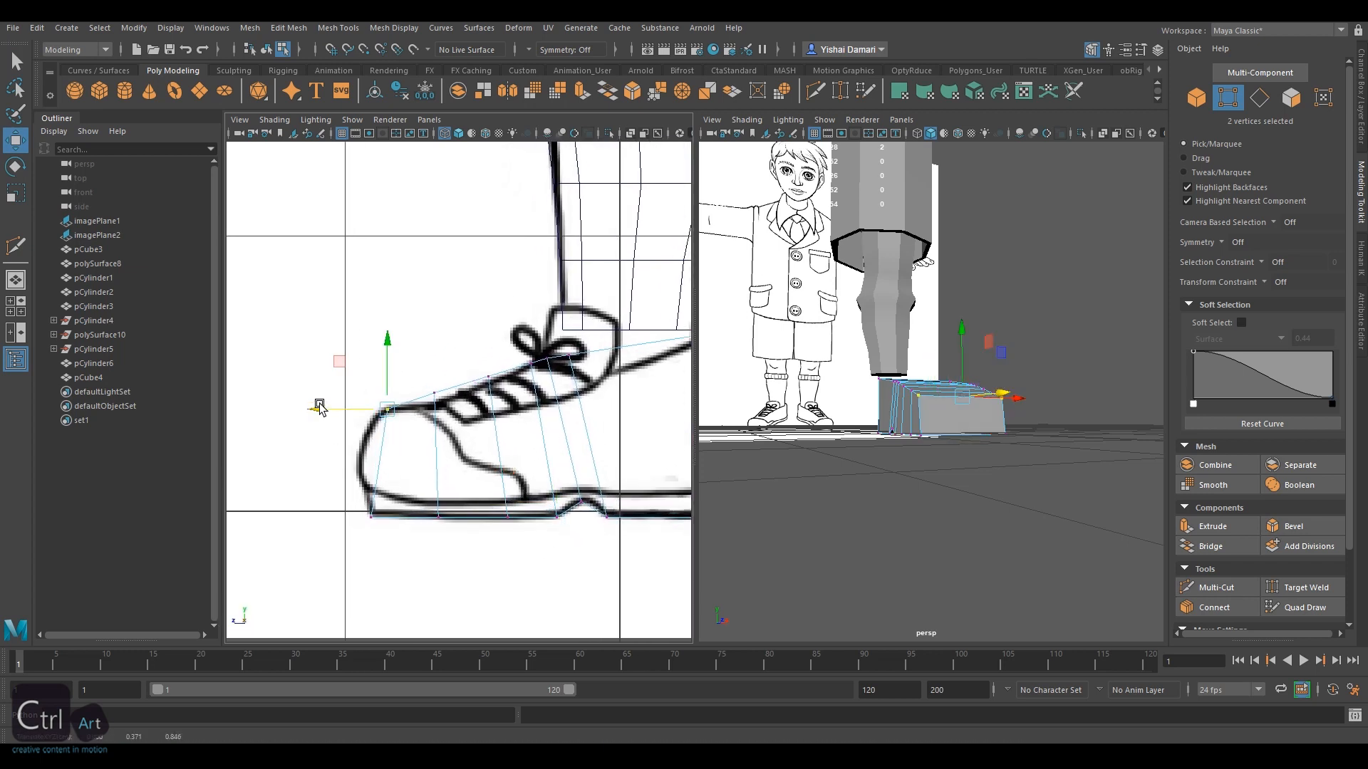
Fit the upper vertices between the toe cap and the laces to the instep outline in the side reference
drag(420, 406, 447, 377)
drag(434, 318, 434, 333)
drag(349, 385, 403, 424)
drag(389, 338, 388, 335)
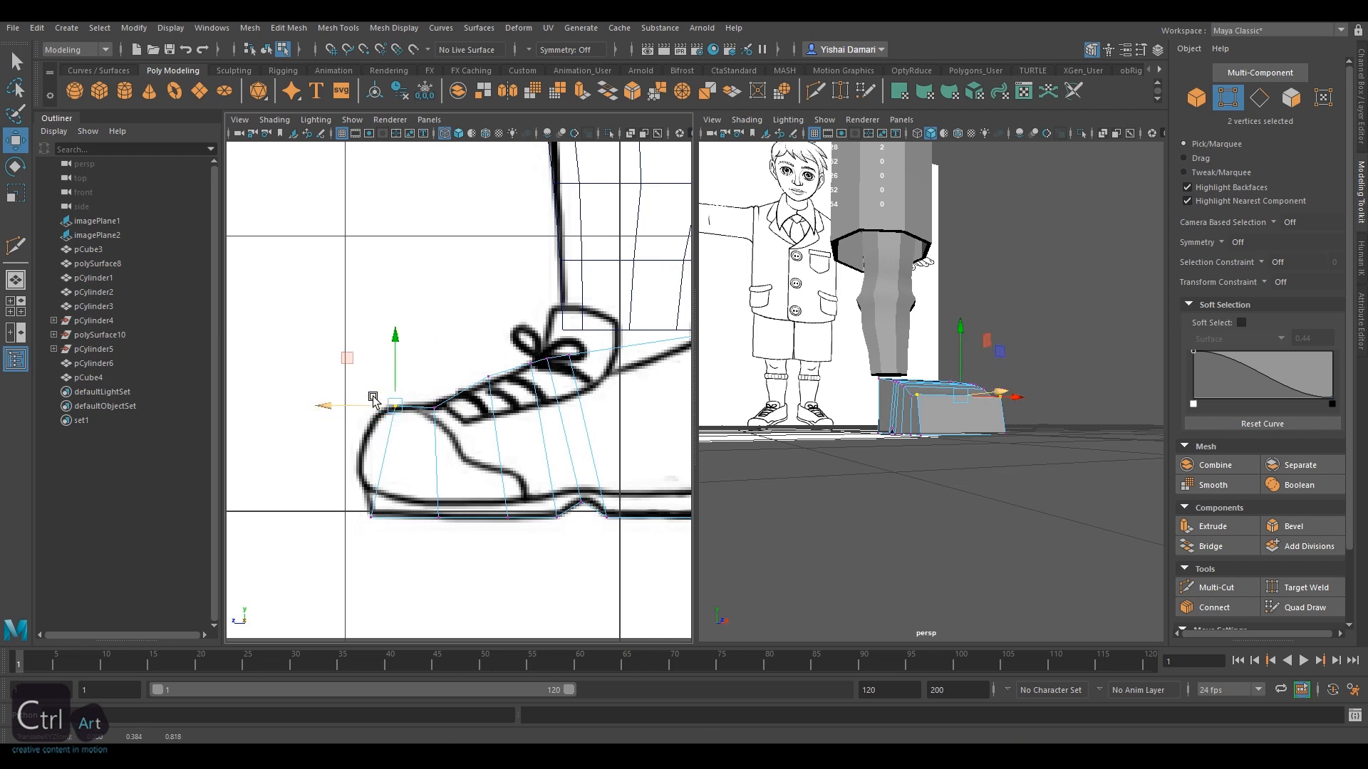
alt+middle_drag(373, 397, 306, 397)
drag(404, 349, 430, 384)
drag(423, 300, 473, 378)
drag(465, 295, 464, 298)
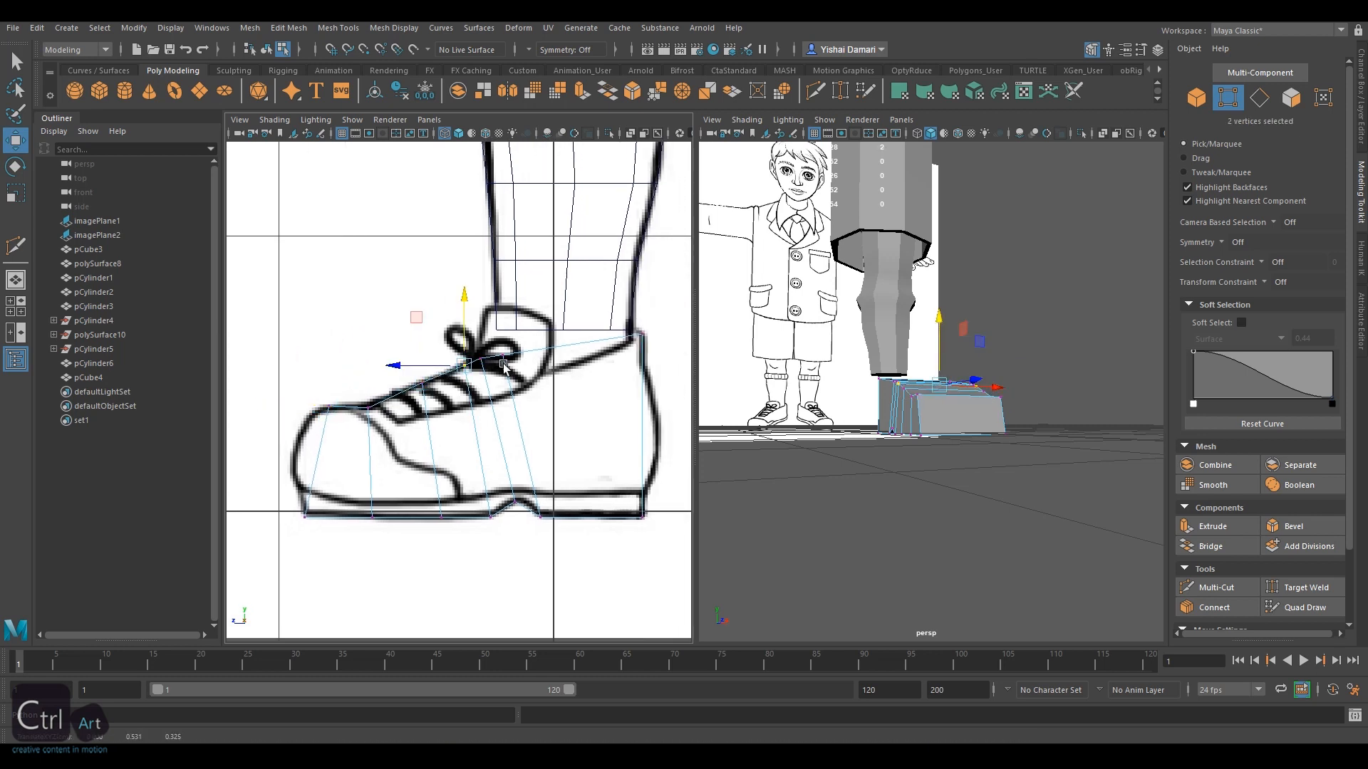
Move the upper vertices behind the laces to the dip of the collar and lower the heel's top vertices to the back collar
alt+middle_drag(503, 363, 489, 370)
alt+right_drag(489, 370, 519, 372)
drag(459, 345, 479, 376)
drag(462, 295, 462, 285)
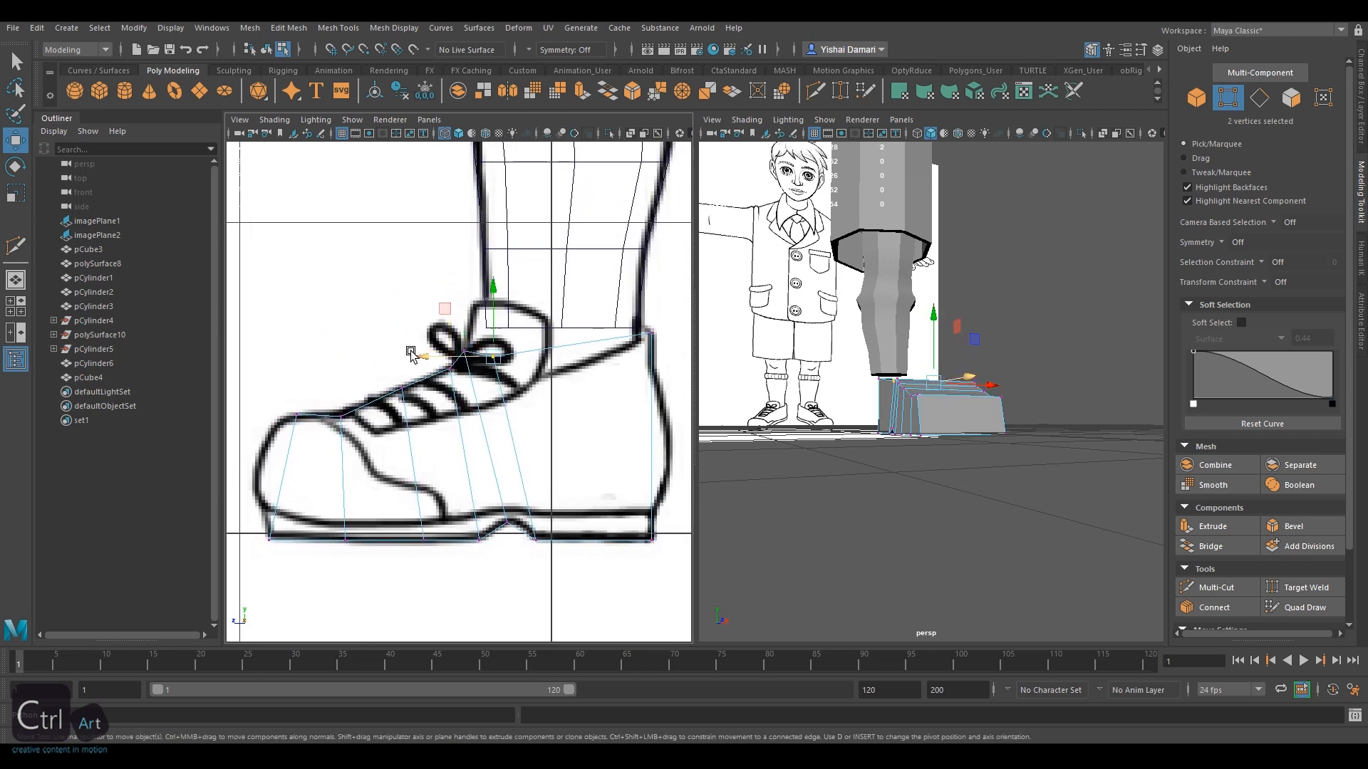
drag(409, 354, 487, 355)
alt+middle_drag(545, 305, 505, 306)
drag(591, 313, 627, 350)
drag(611, 280, 611, 288)
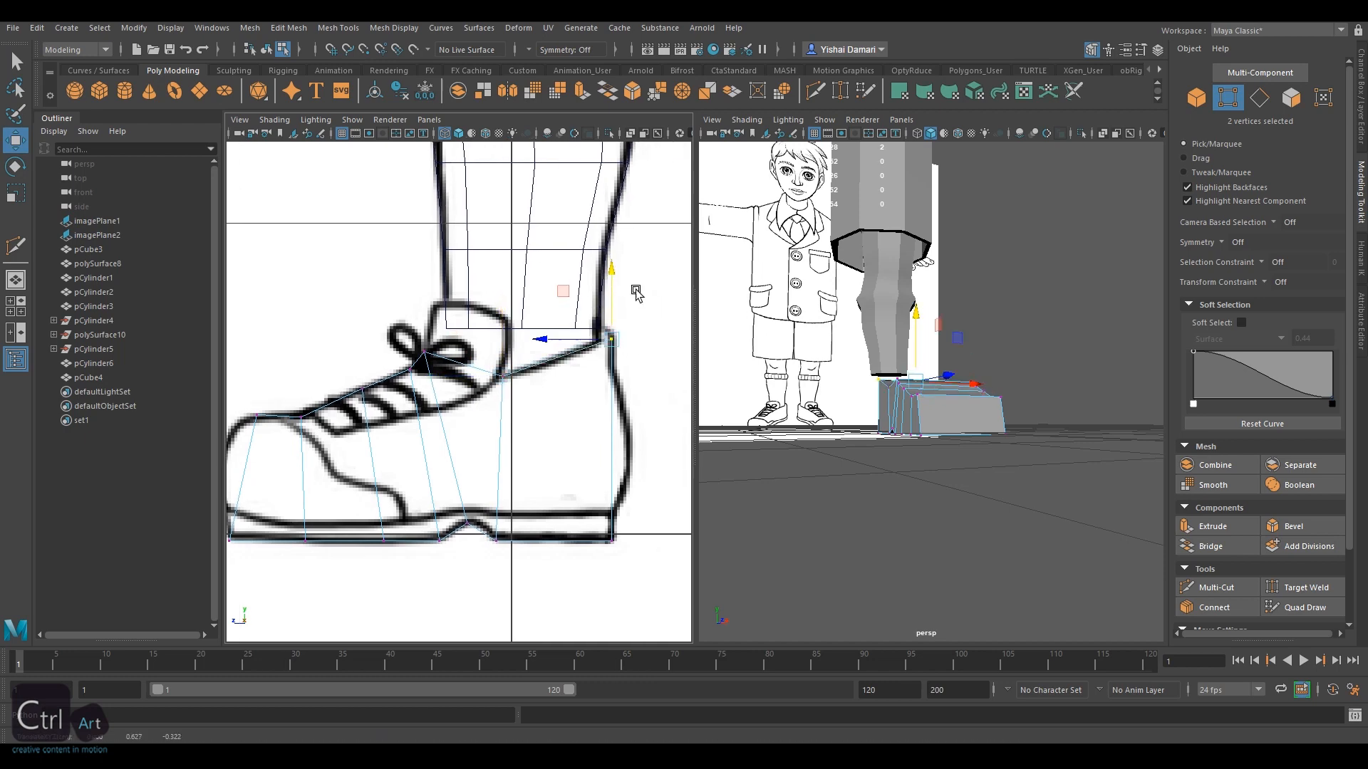
Scale the whole shoe mesh narrower across its width
alt+drag(926, 404, 891, 430)
right_drag(940, 406, 987, 368)
alt+drag(987, 371, 976, 399)
key(r)
Move the upper vertices in the middle of the laces onto the instep outline in the side reference
scroll(955, 404, up, 5)
alt+middle_drag(456, 399, 538, 346)
key(ctrl+shift+x)
scroll(459, 392, down, 2)
click(1229, 98)
drag(417, 343, 449, 378)
key(w)
drag(432, 283, 432, 285)
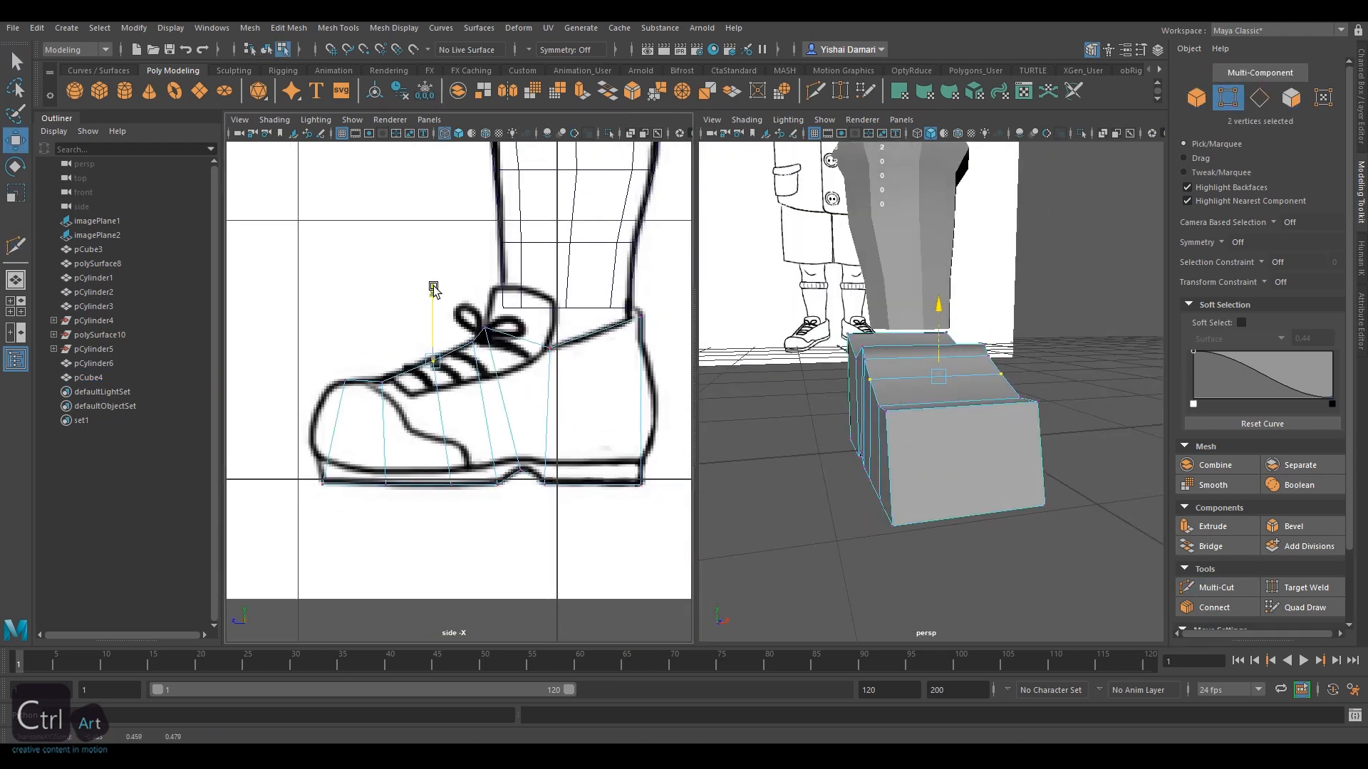
Cut a vertical edge loop through the heel section and fit its top vertices to the collar line
key(ctrl+shift+x)
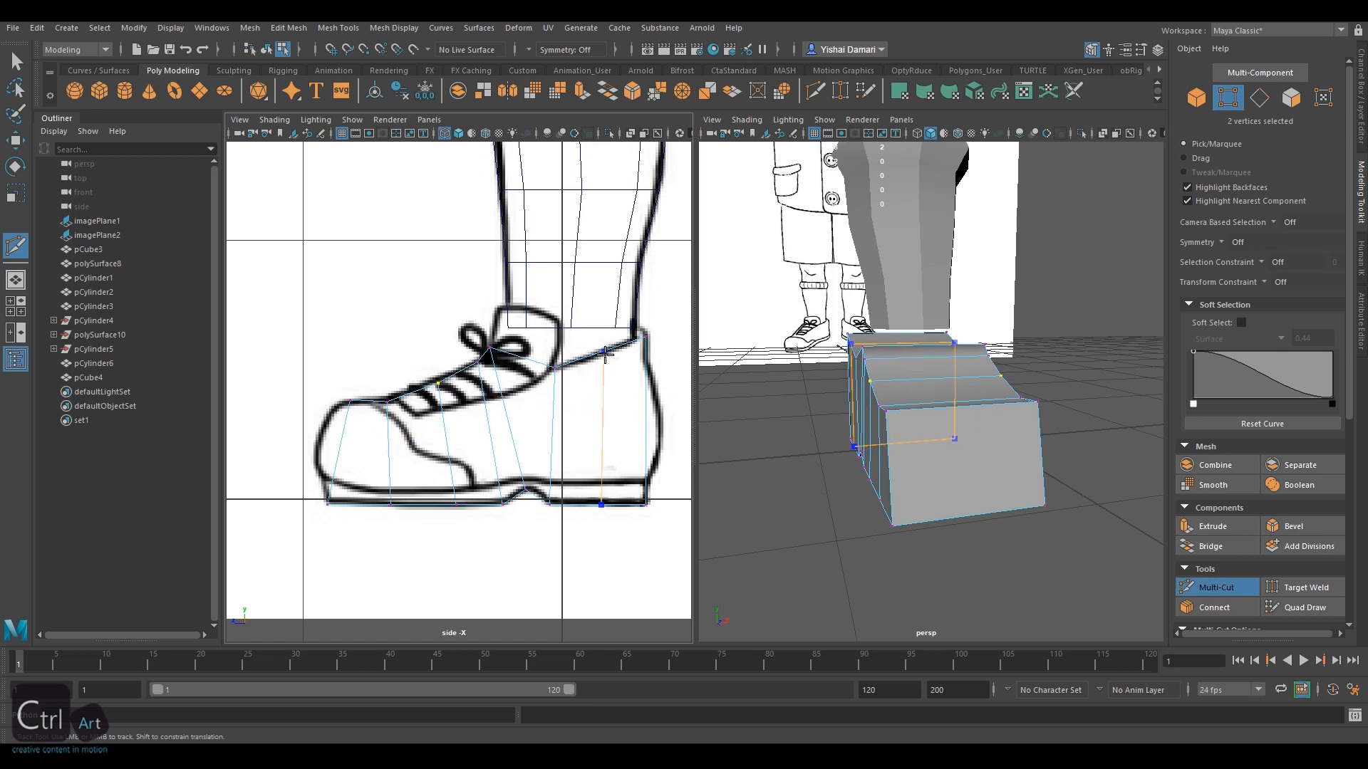
key(q)
key(w)
drag(614, 379, 604, 299)
Cut a horizontal edge loop around the shoe, flatten it to one level and raise it to the upper part of the side
alt+drag(1061, 352, 1033, 372)
key(y)
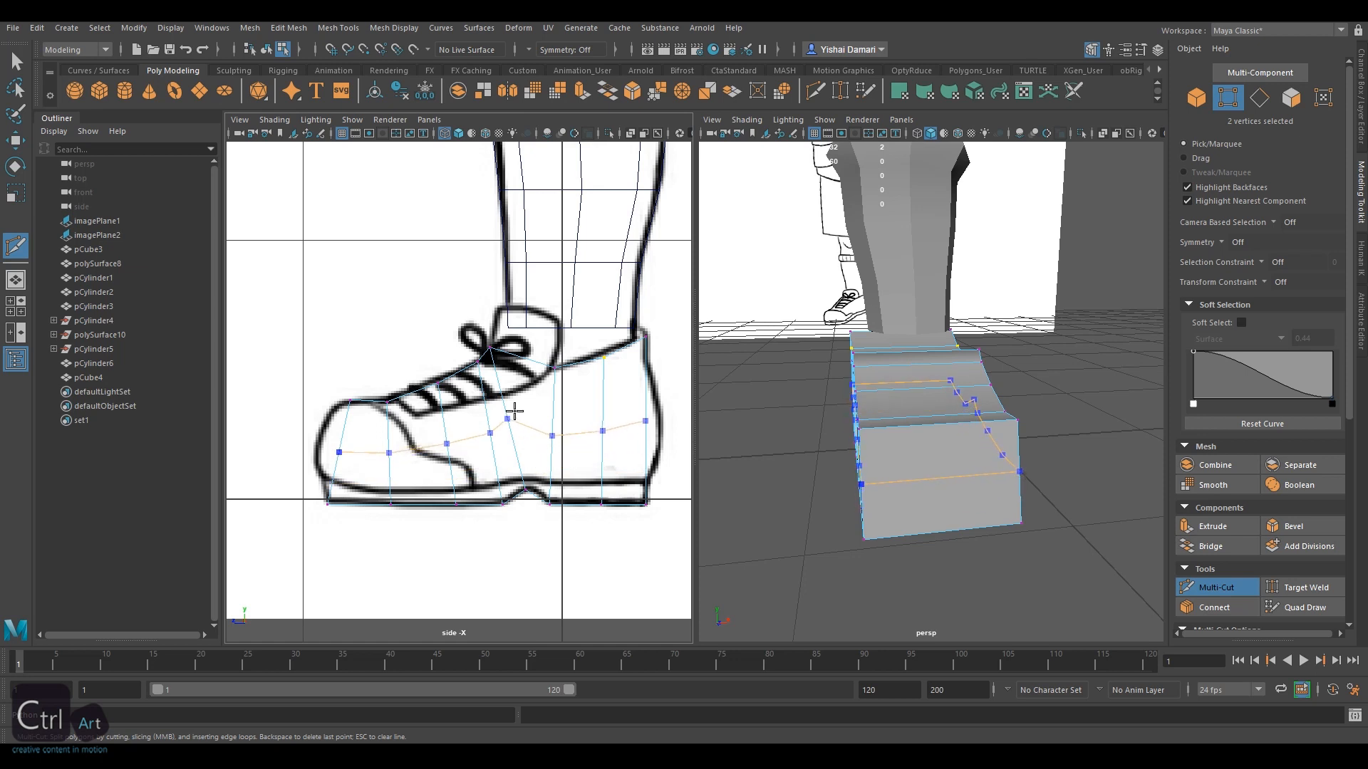
ctrl+click(515, 411)
click(1241, 588)
click(1259, 99)
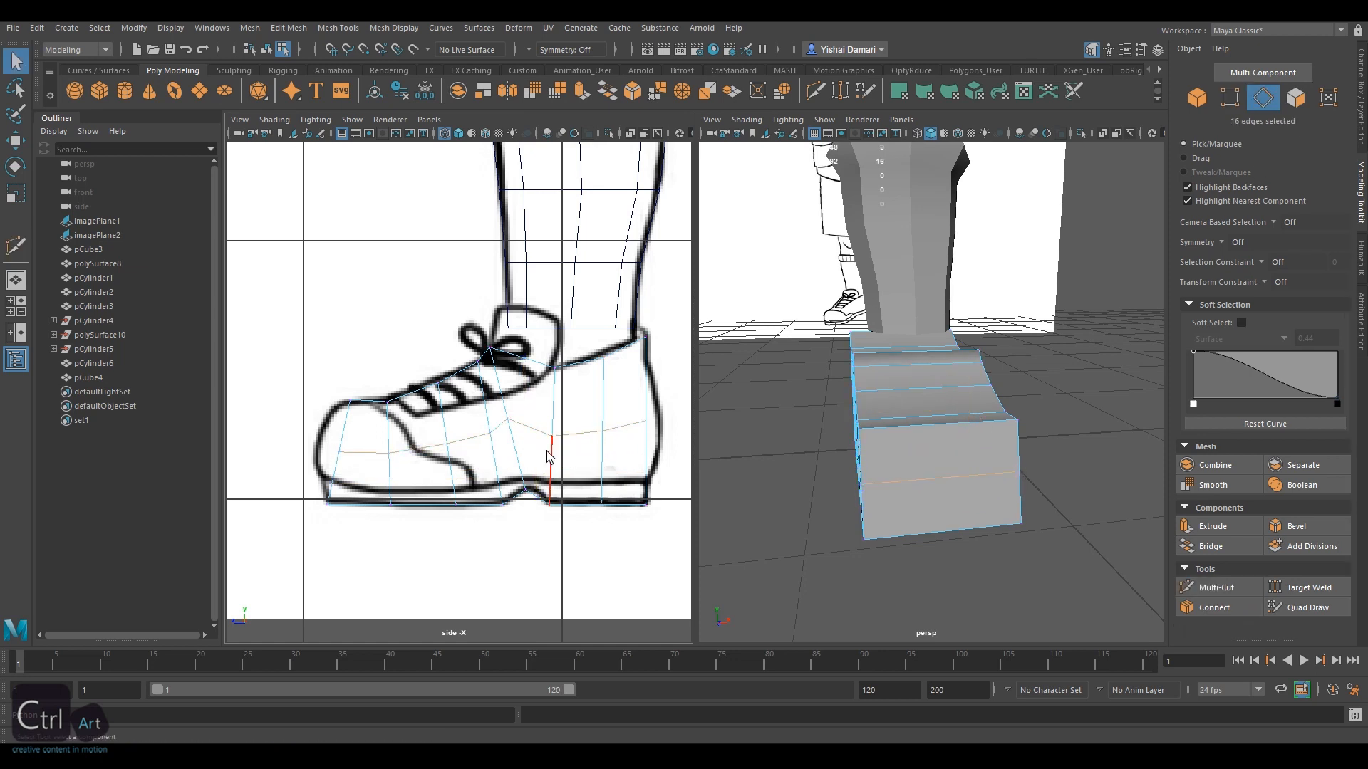
key(r)
drag(497, 370, 492, 478)
key(w)
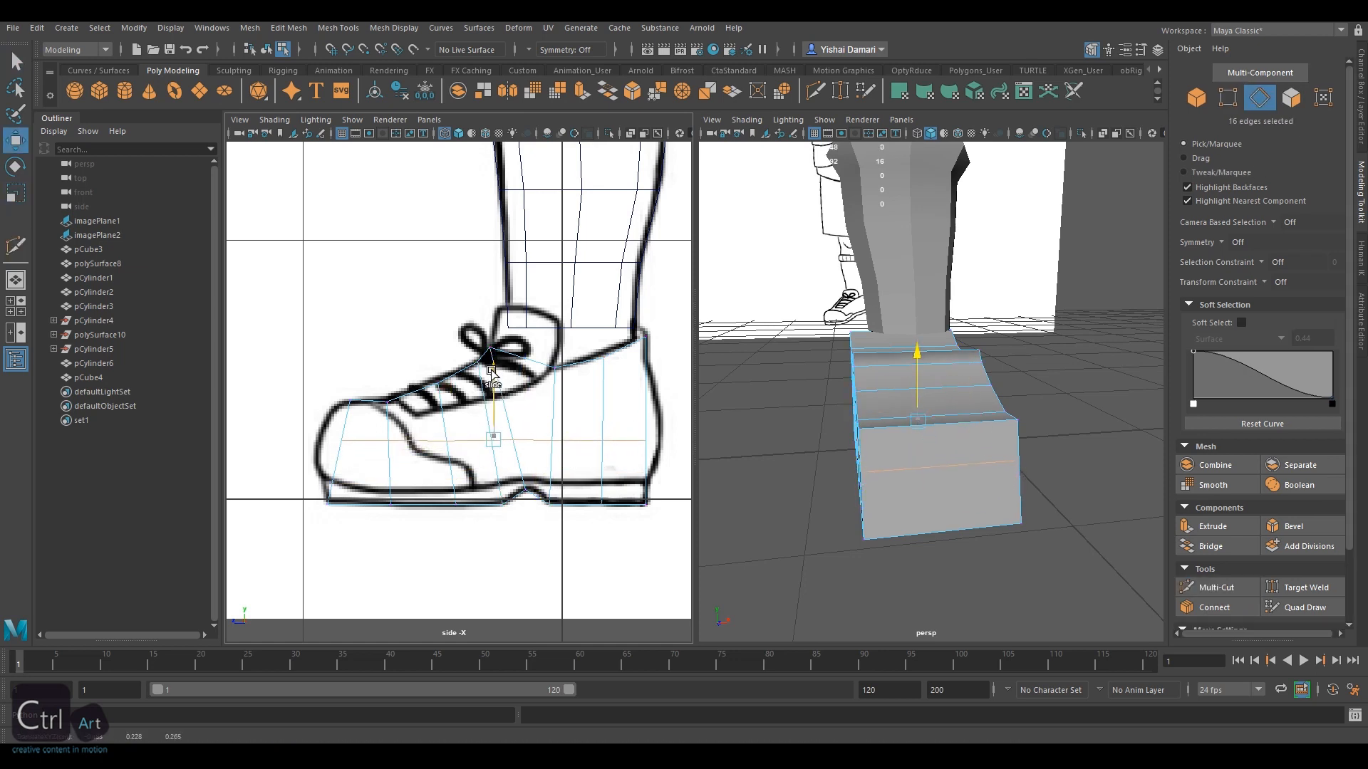
alt+middle_drag(390, 427, 418, 425)
ctrl+shift+drag(520, 372, 519, 351)
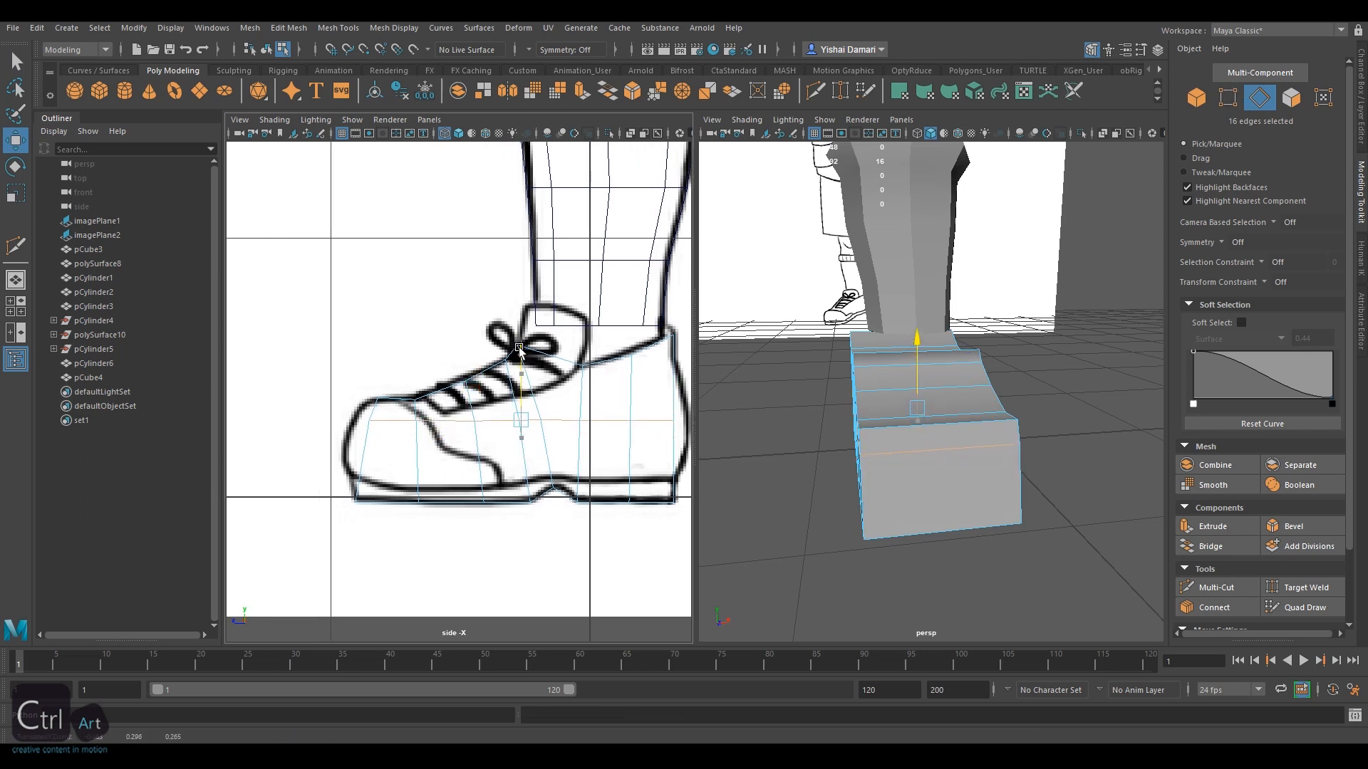
Cut a second horizontal edge loop below the first and flatten it to one level
click(1243, 591)
ctrl+click(542, 444)
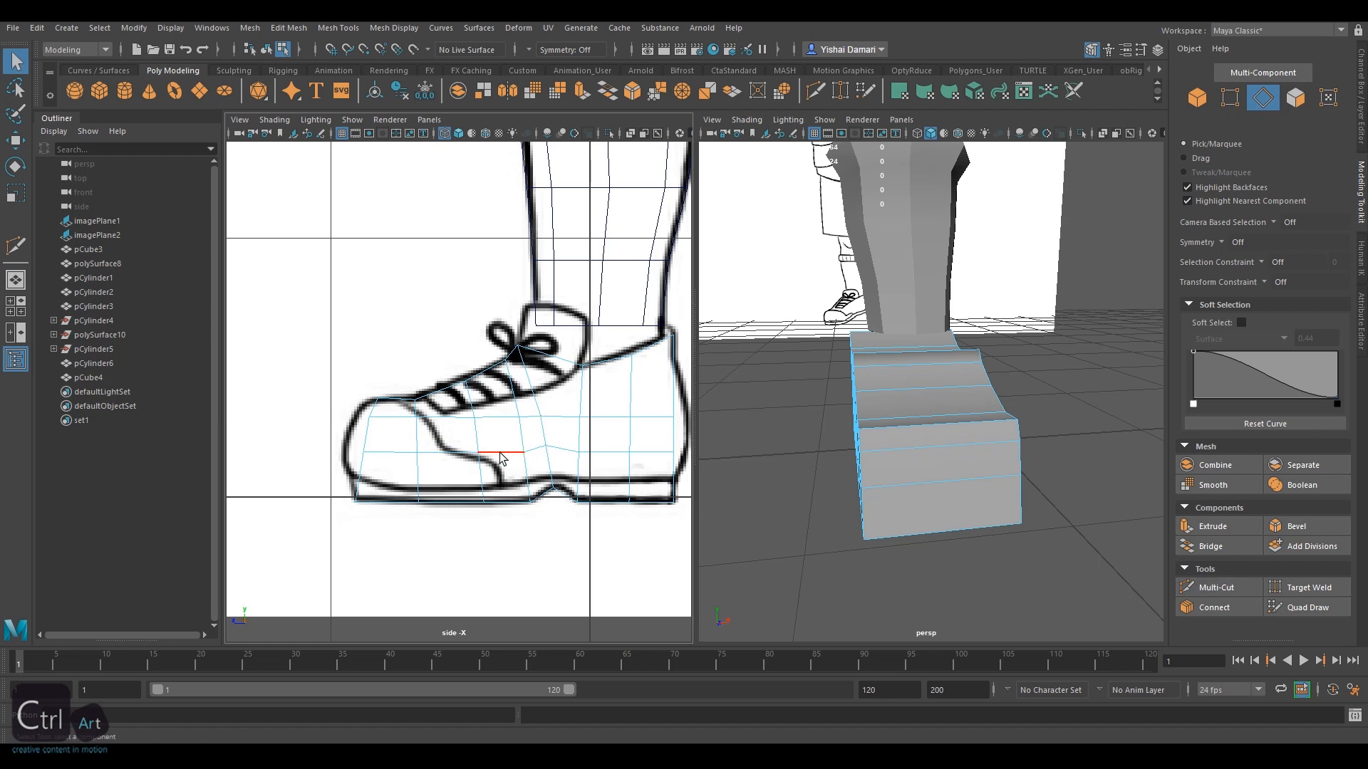
key(r)
Move the toe and heel vertices of the horizontal loops and the heel's top vertices onto the shoe outline
click(1227, 97)
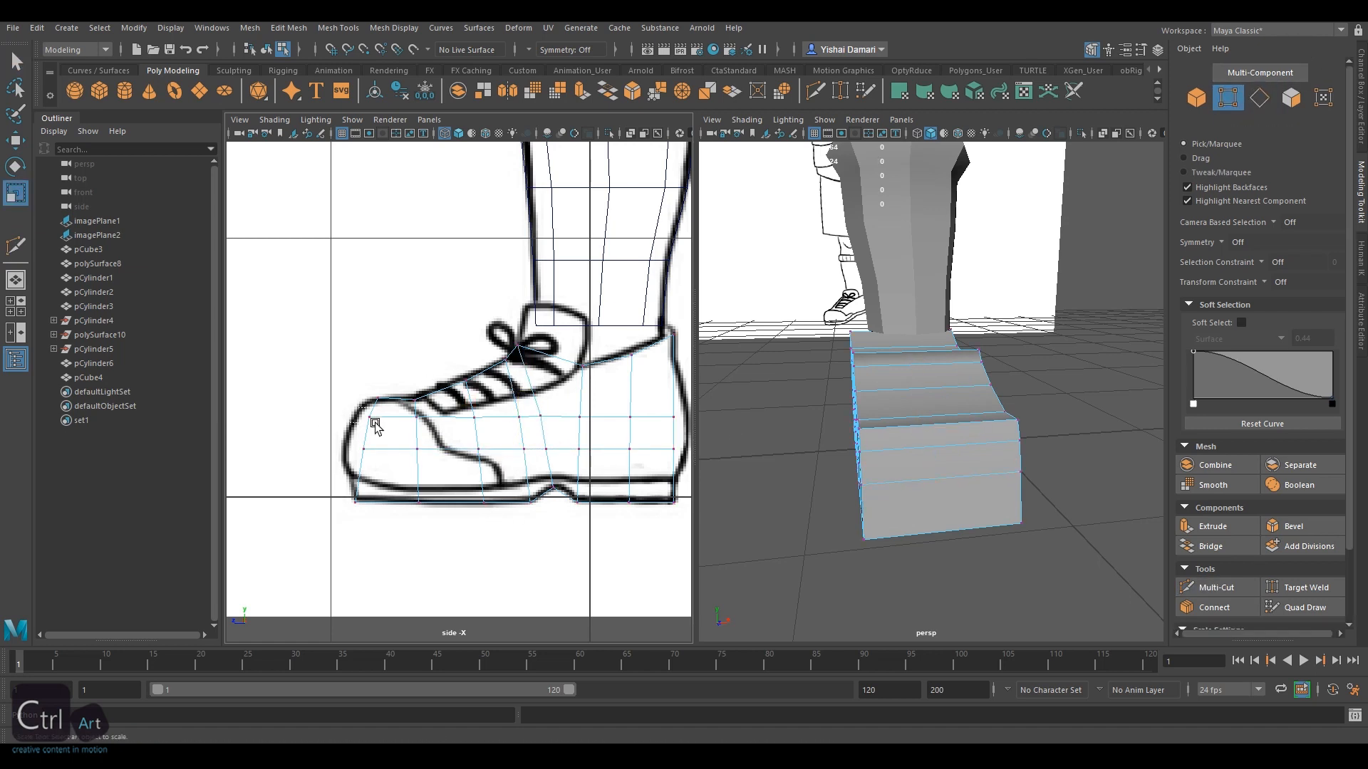
key(w)
drag(360, 426, 297, 451)
alt+middle_drag(577, 419, 500, 413)
drag(615, 393, 543, 410)
alt+middle_drag(581, 435, 609, 437)
drag(639, 413, 627, 348)
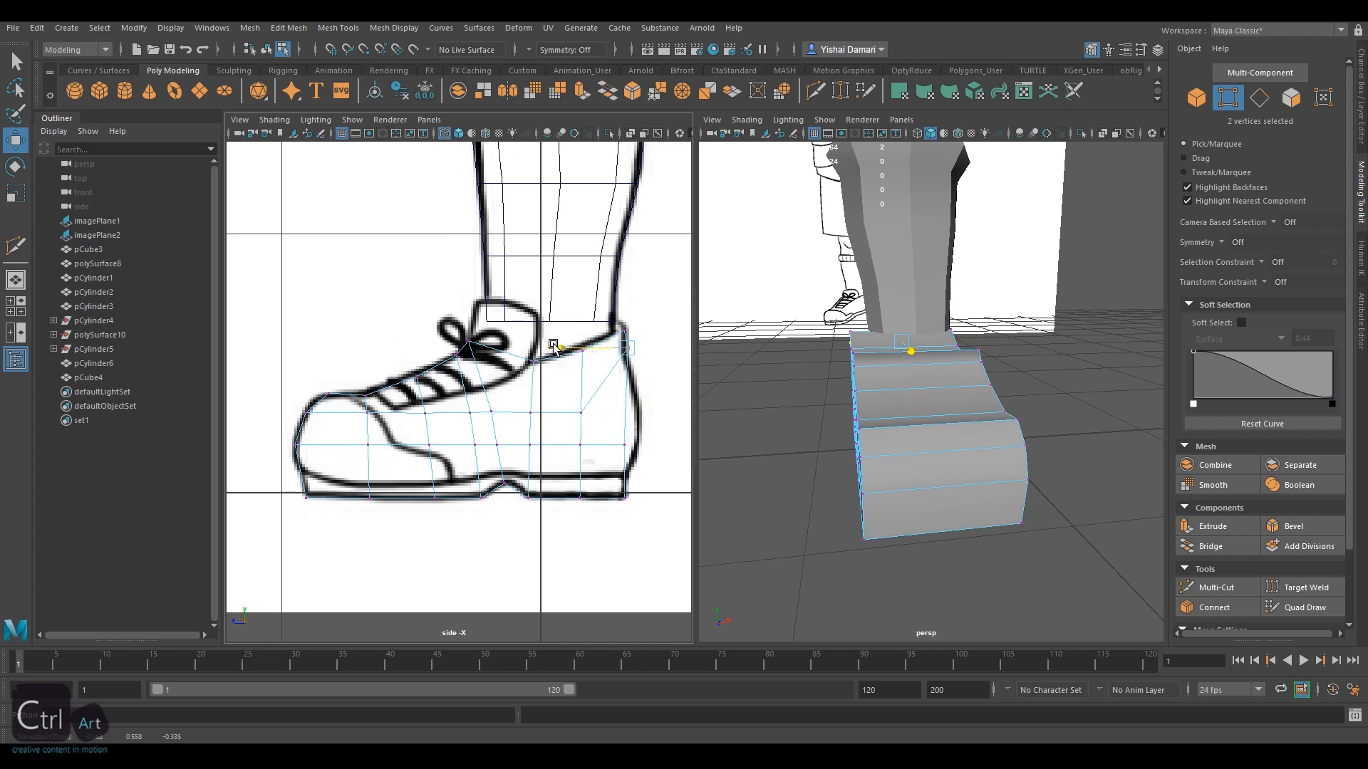
Slide the side vertices of the horizontal loops along their edges so the rows curve smoothly from toe to heel
drag(564, 398, 597, 427)
ctrl+shift+drag(581, 413, 421, 403)
drag(607, 427, 640, 460)
ctrl+shift+drag(622, 444, 618, 411)
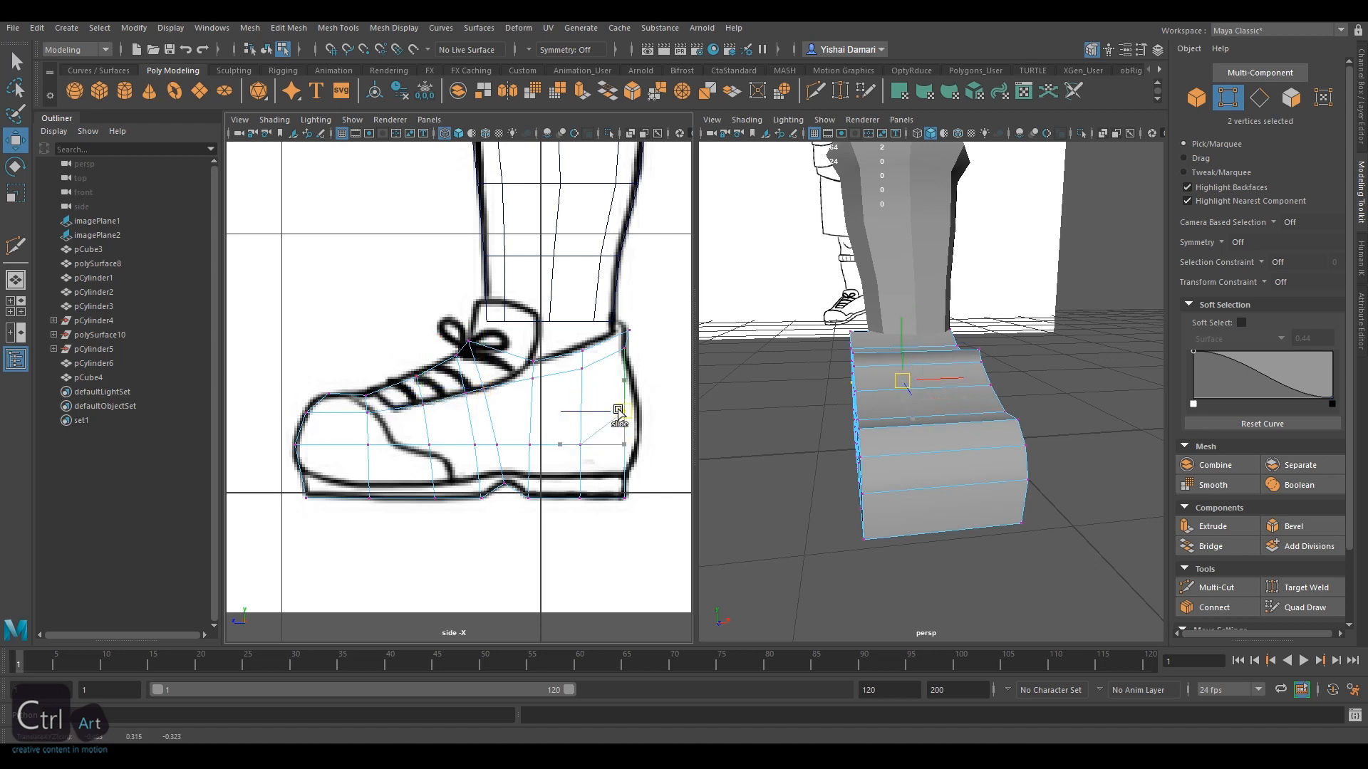
drag(522, 432, 539, 455)
ctrl+shift+drag(530, 445, 467, 455)
ctrl+shift+drag(485, 445, 416, 454)
ctrl+shift+drag(428, 444, 504, 448)
ctrl+shift+drag(495, 437, 494, 432)
Cut a horizontal edge loop just above the sole and fit its toe-end vertices to the sole line
click(1215, 591)
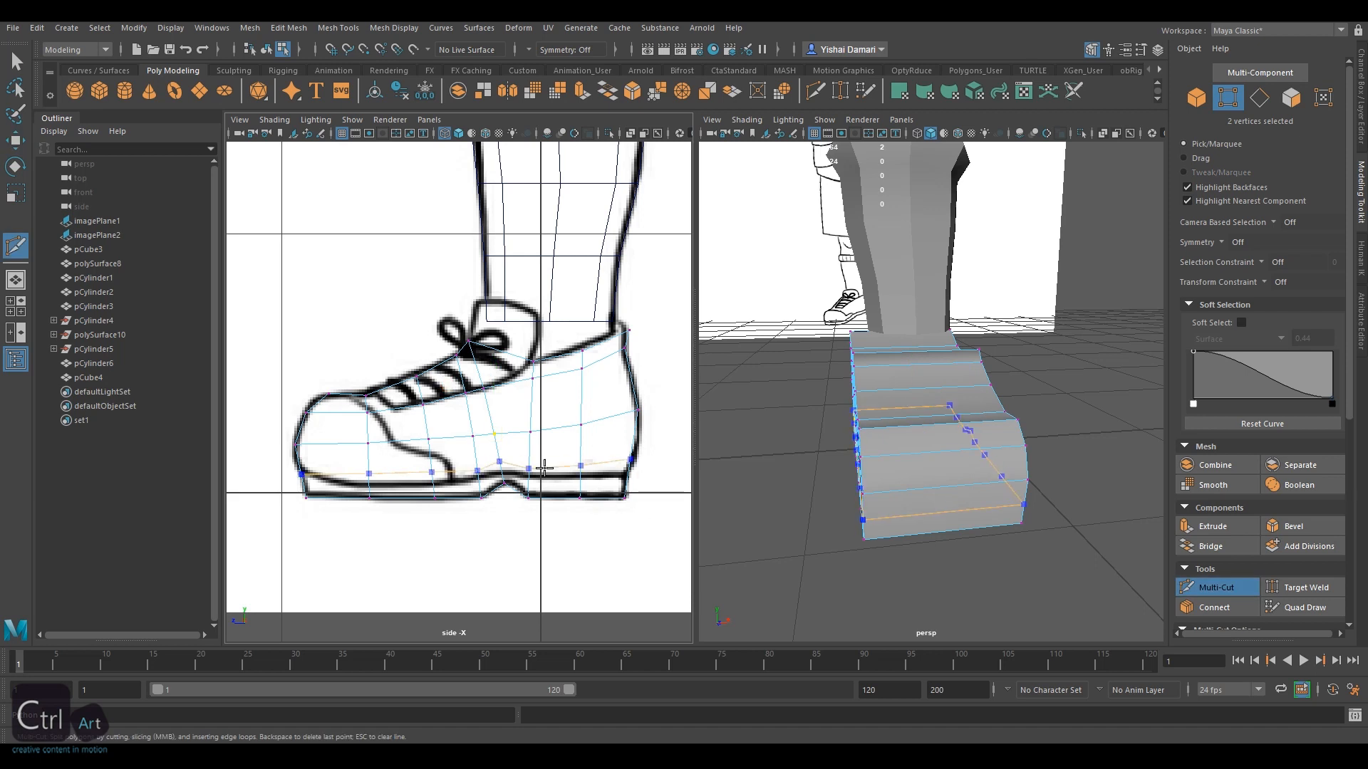
alt+middle_drag(555, 432, 567, 433)
click(1216, 586)
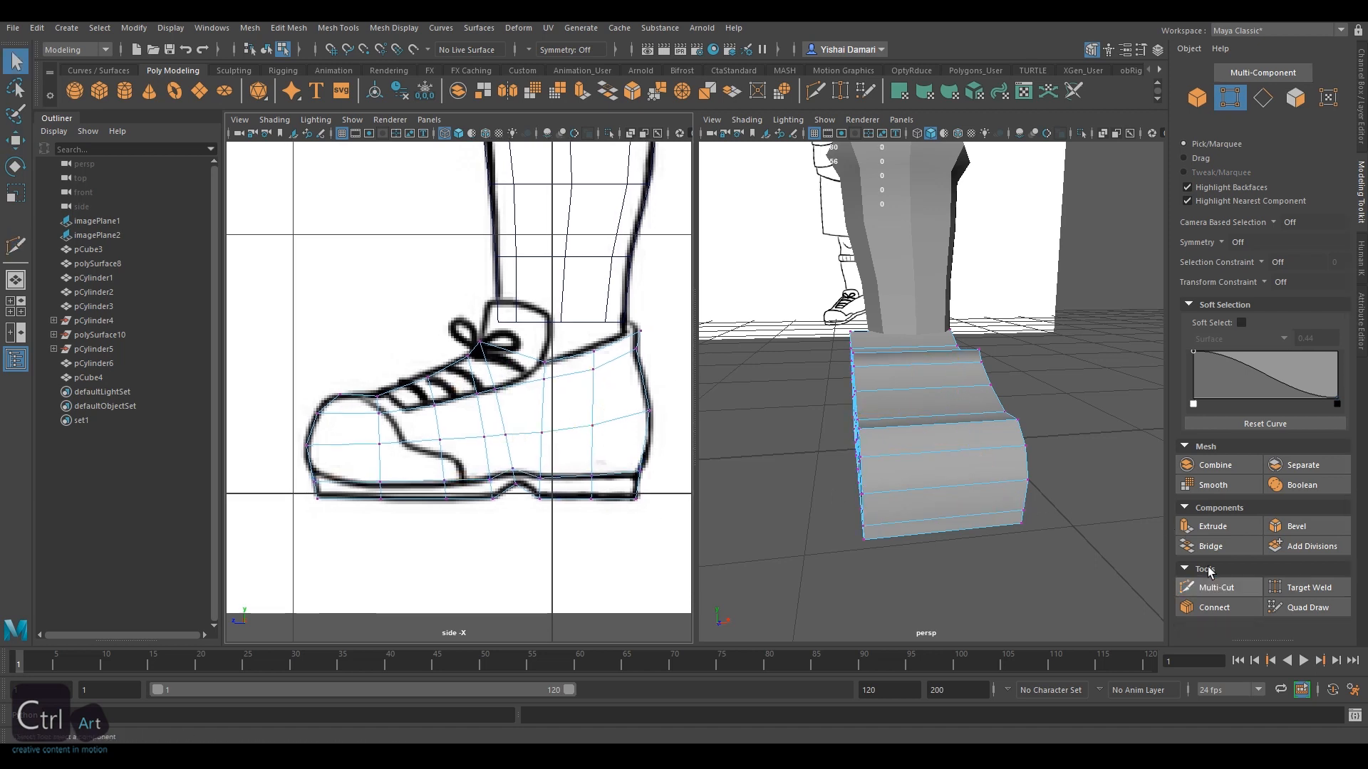
drag(298, 474, 335, 499)
key(w)
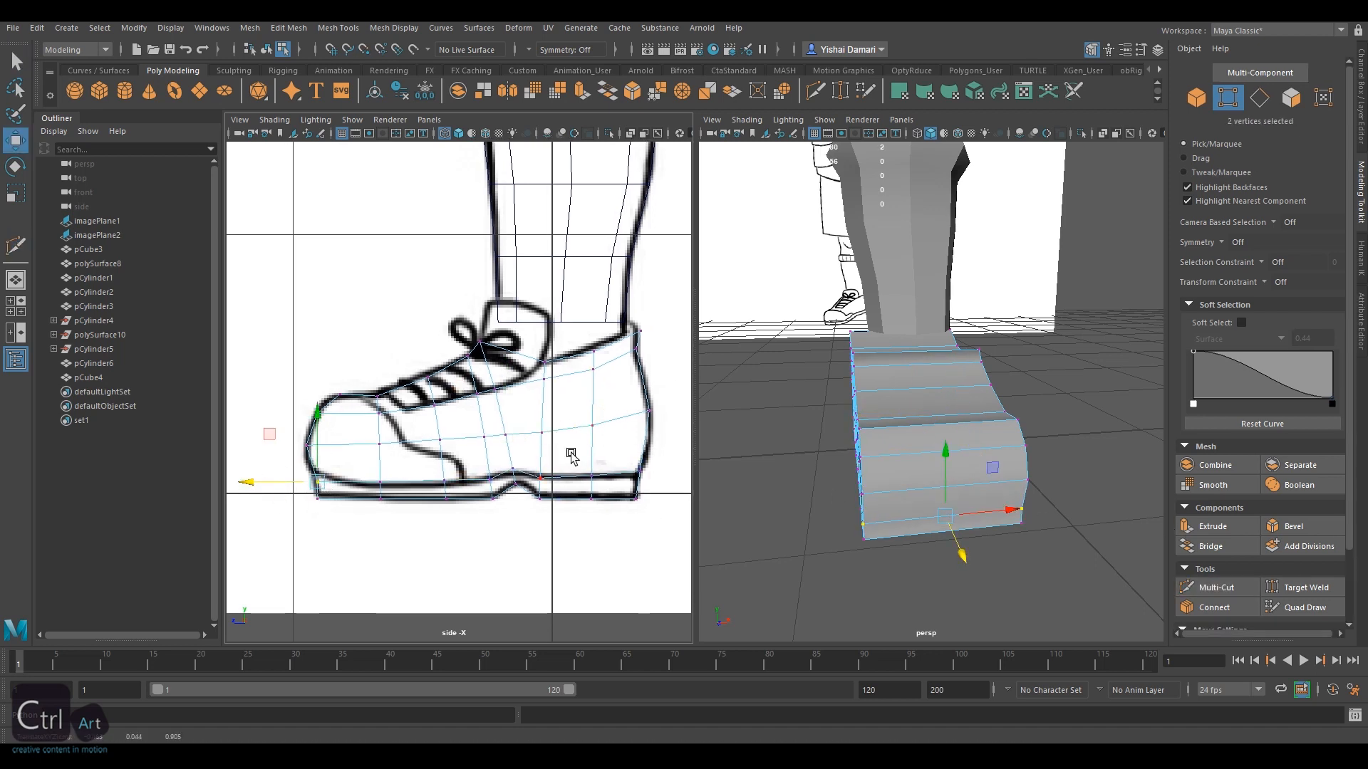
Align the arch and heel vertices of the lowest horizontal loop with the top edge of the sole
alt+middle_drag(626, 447, 620, 456)
drag(498, 470, 515, 486)
drag(505, 414, 506, 418)
drag(619, 470, 641, 492)
key(v)
middle_drag(629, 486, 528, 490)
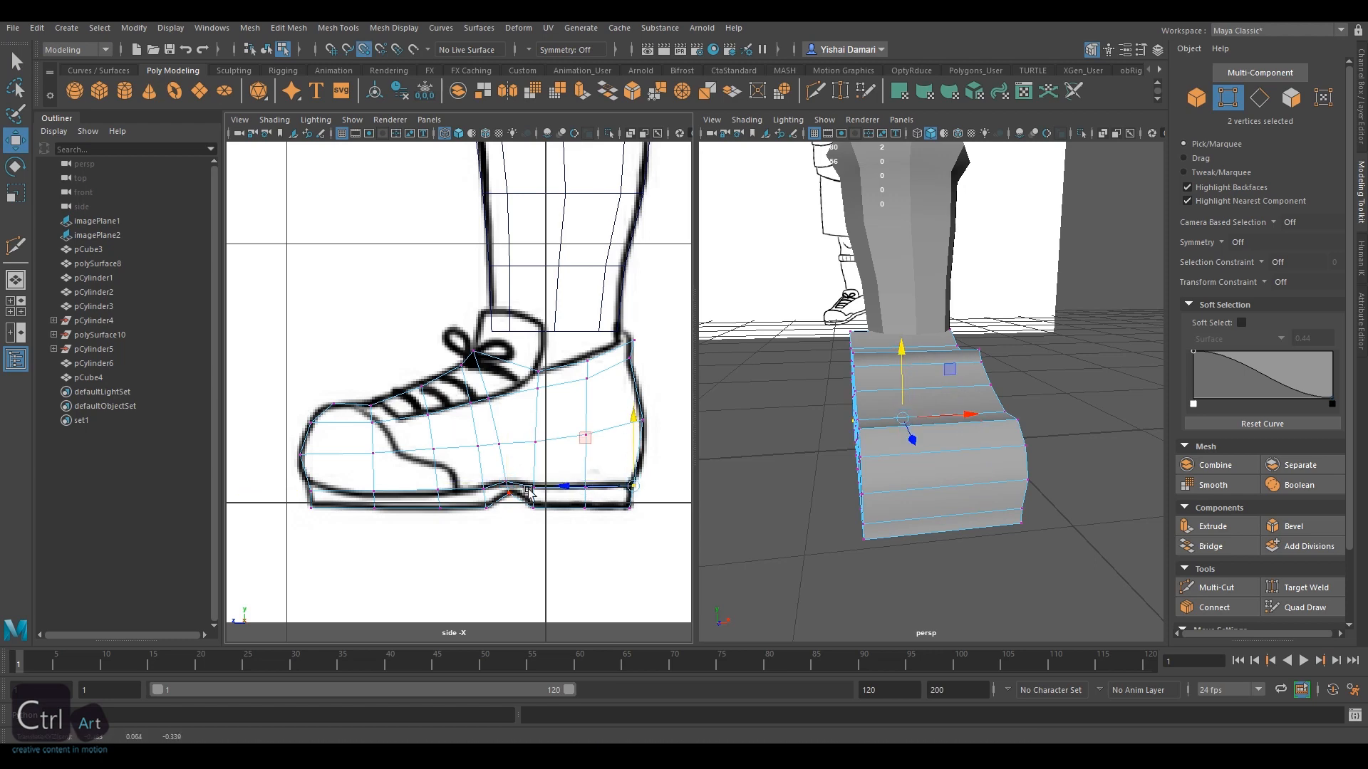
Lower the middle horizontal edge loop on the shoe's side and adjust the loop above it for more even spacing
alt+drag(997, 445, 930, 432)
click(1258, 98)
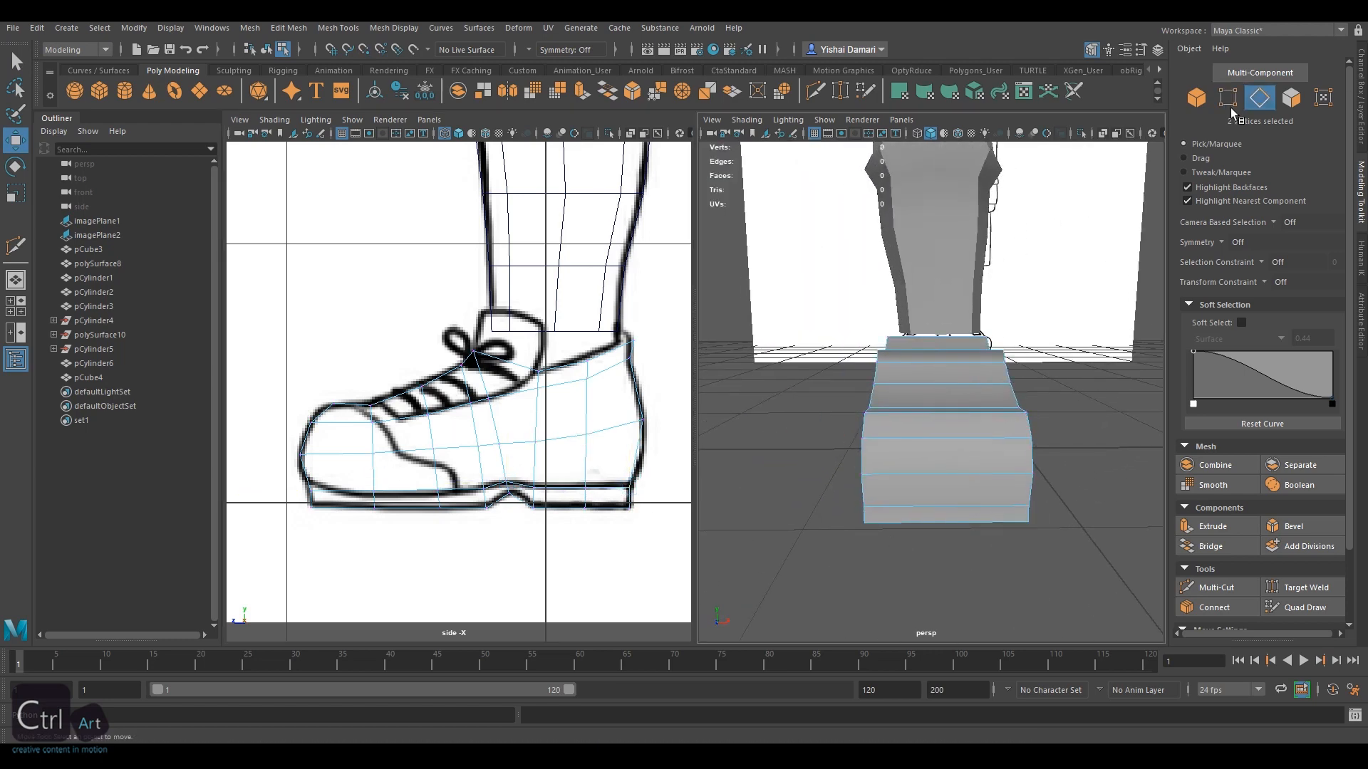
double_click(484, 445)
drag(472, 437, 471, 463)
key(r)
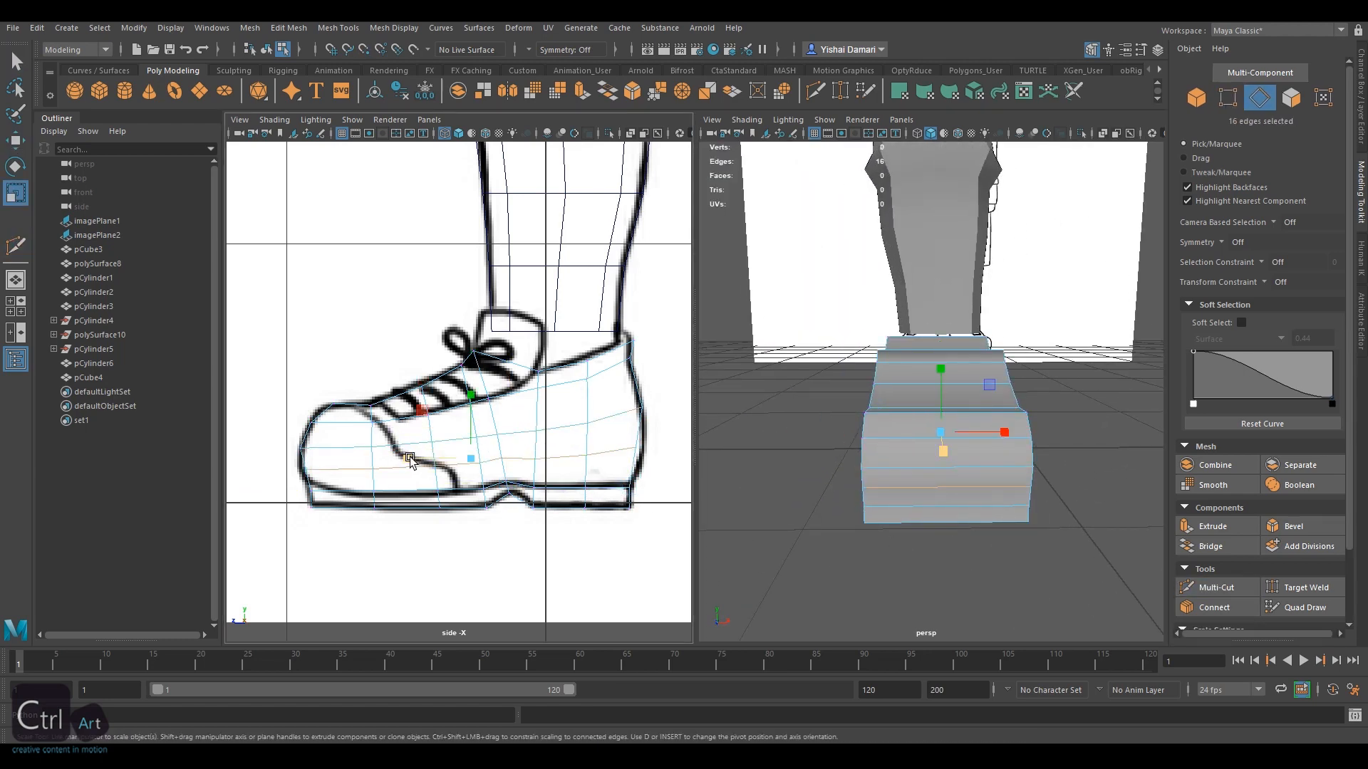
key(w)
double_click(428, 438)
key(r)
Fit the back heel vertices and the upper vertices around the laces to the side reference outline
key(F9)
key(w)
drag(626, 392, 655, 463)
drag(575, 443, 578, 442)
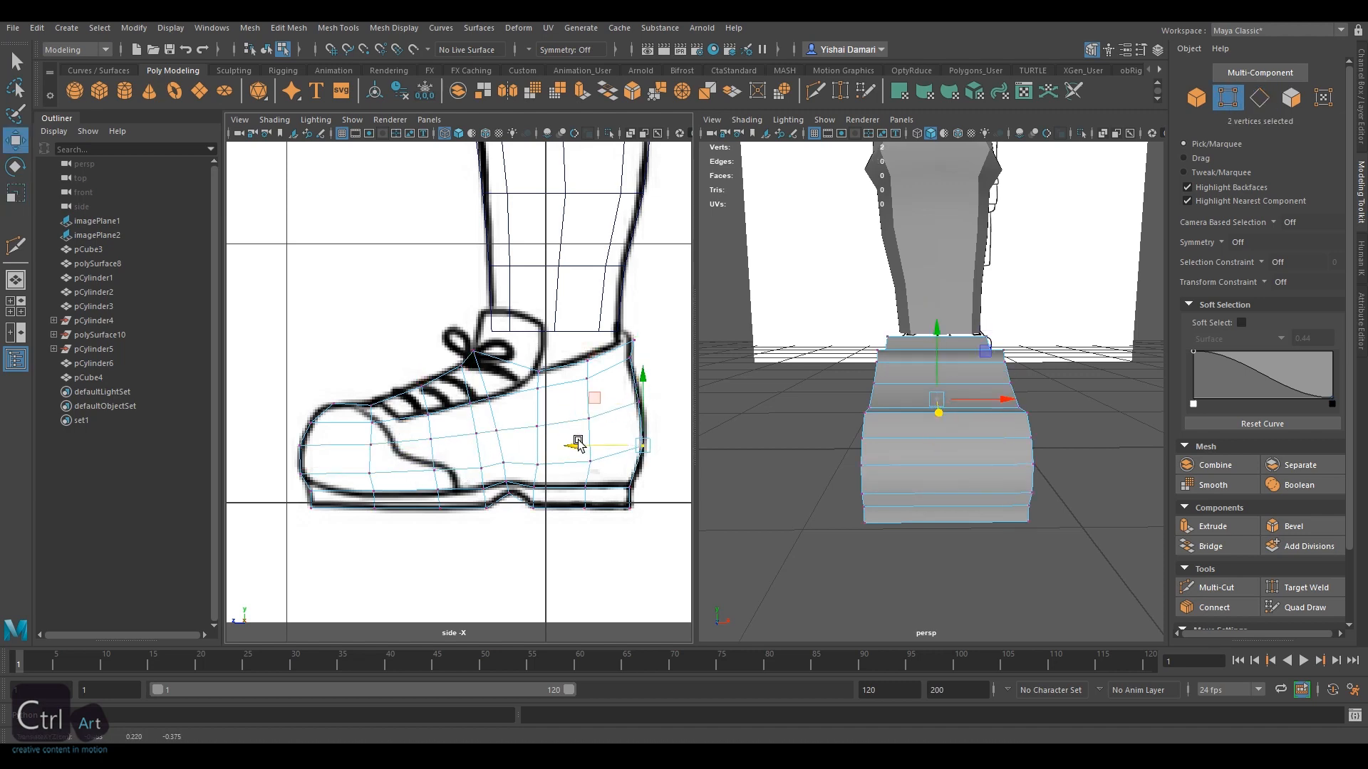
drag(465, 327, 478, 355)
drag(450, 360, 470, 377)
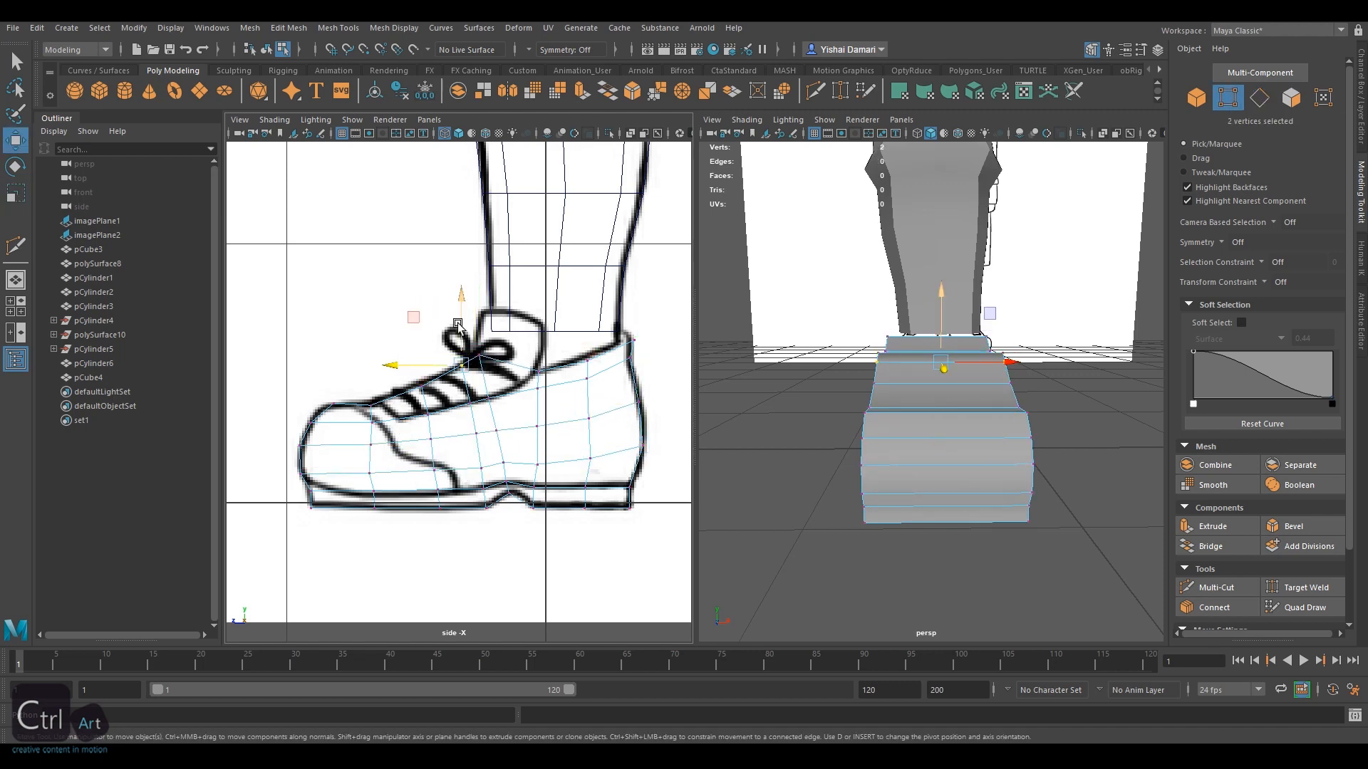
Cut an extra vertical edge loop through the toe cap and select it for scaling
alt+drag(1011, 395, 898, 391)
key(ctrl+shift+x)
alt+middle_drag(897, 391, 948, 390)
click(370, 406)
ctrl+middle_click(334, 460)
key(q)
double_click(334, 460)
key(r)
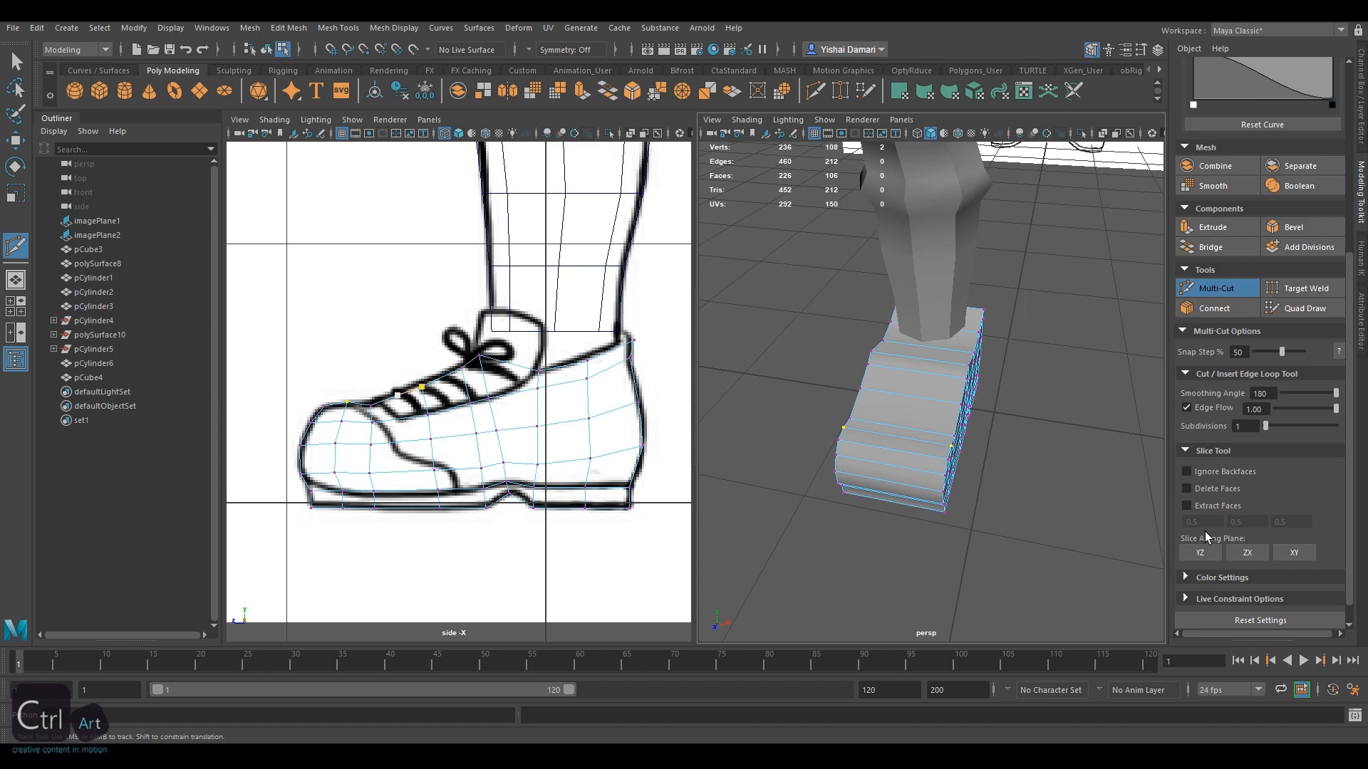
Turn off Edge Flow for Multi-Cut and cut a lengthwise edge loop along the centre of the shoe
scroll(1204, 532, up, 1)
click(1206, 426)
alt+drag(1012, 420, 908, 420)
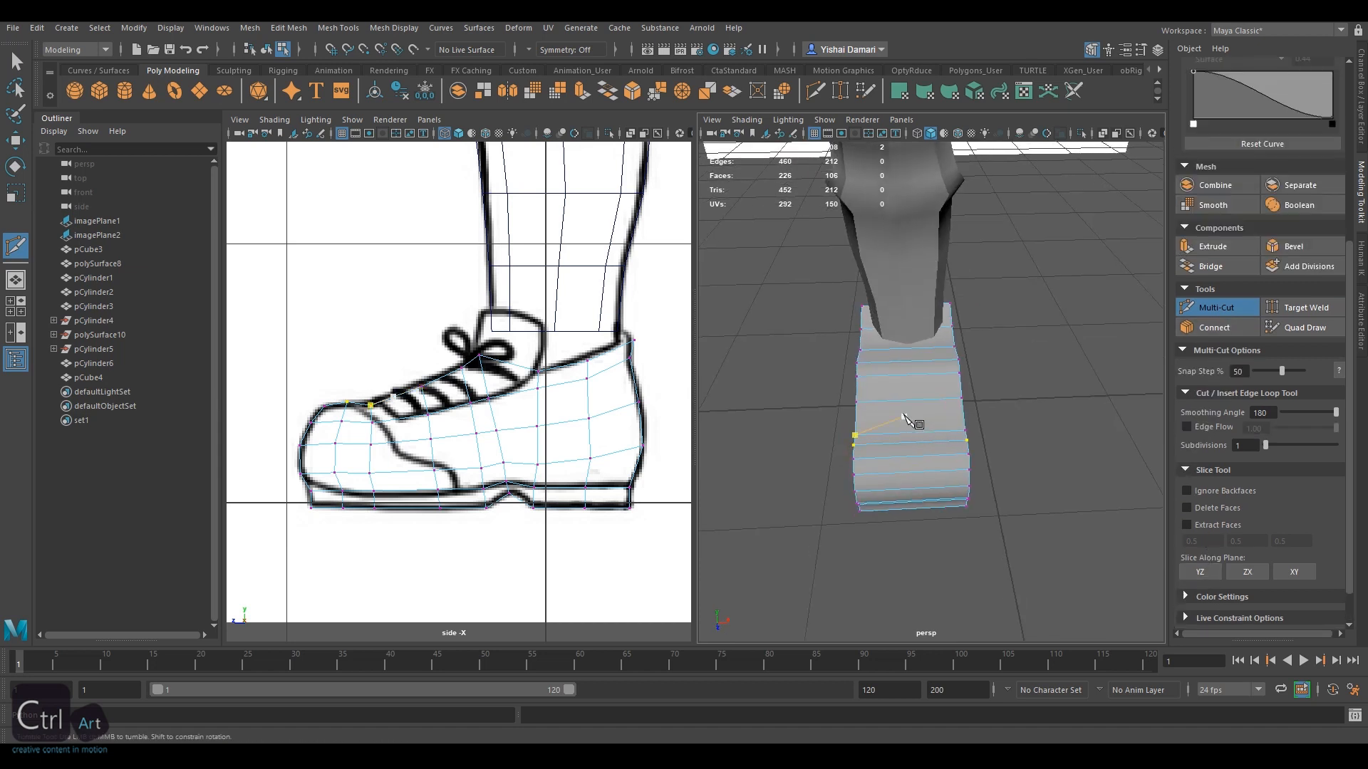
ctrl+click(909, 419)
key(q)
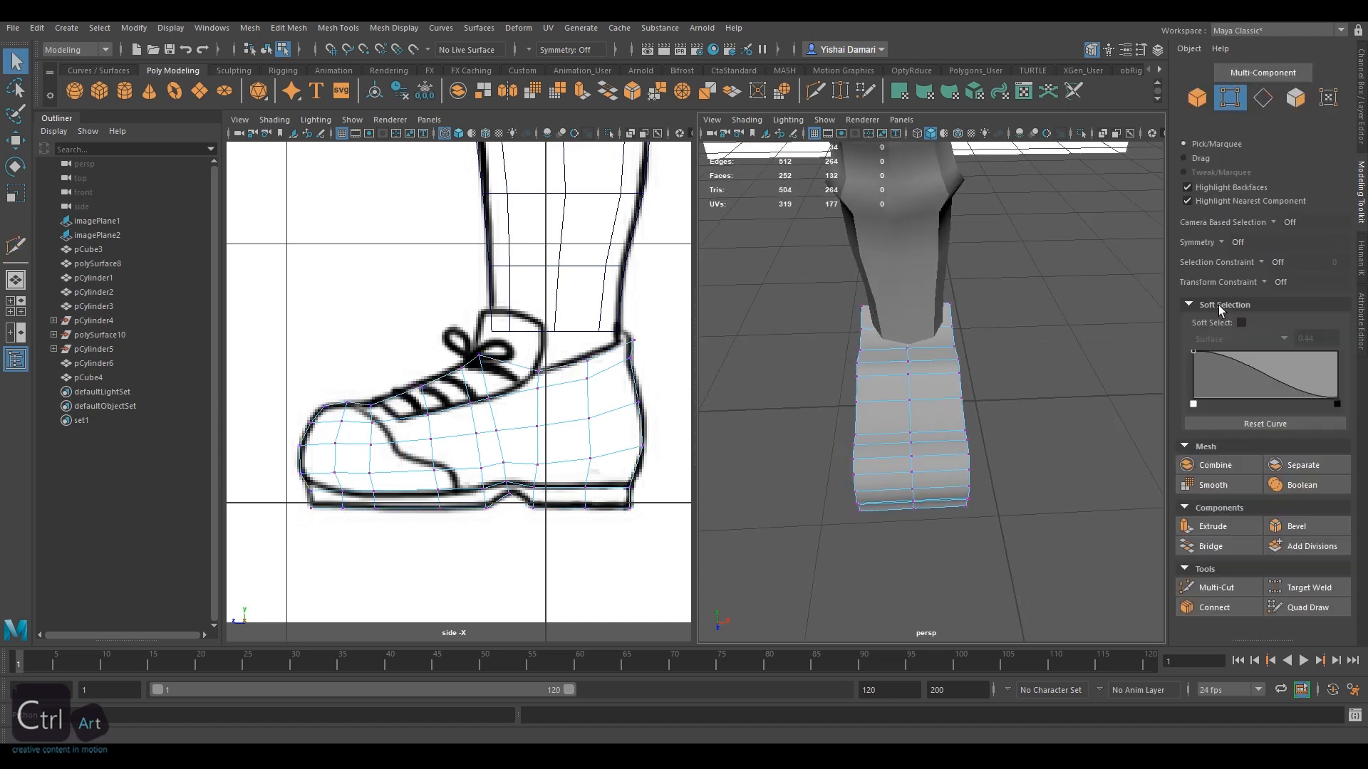
Select the lengthwise centre edge loop and scale it to round the shoe
click(912, 414)
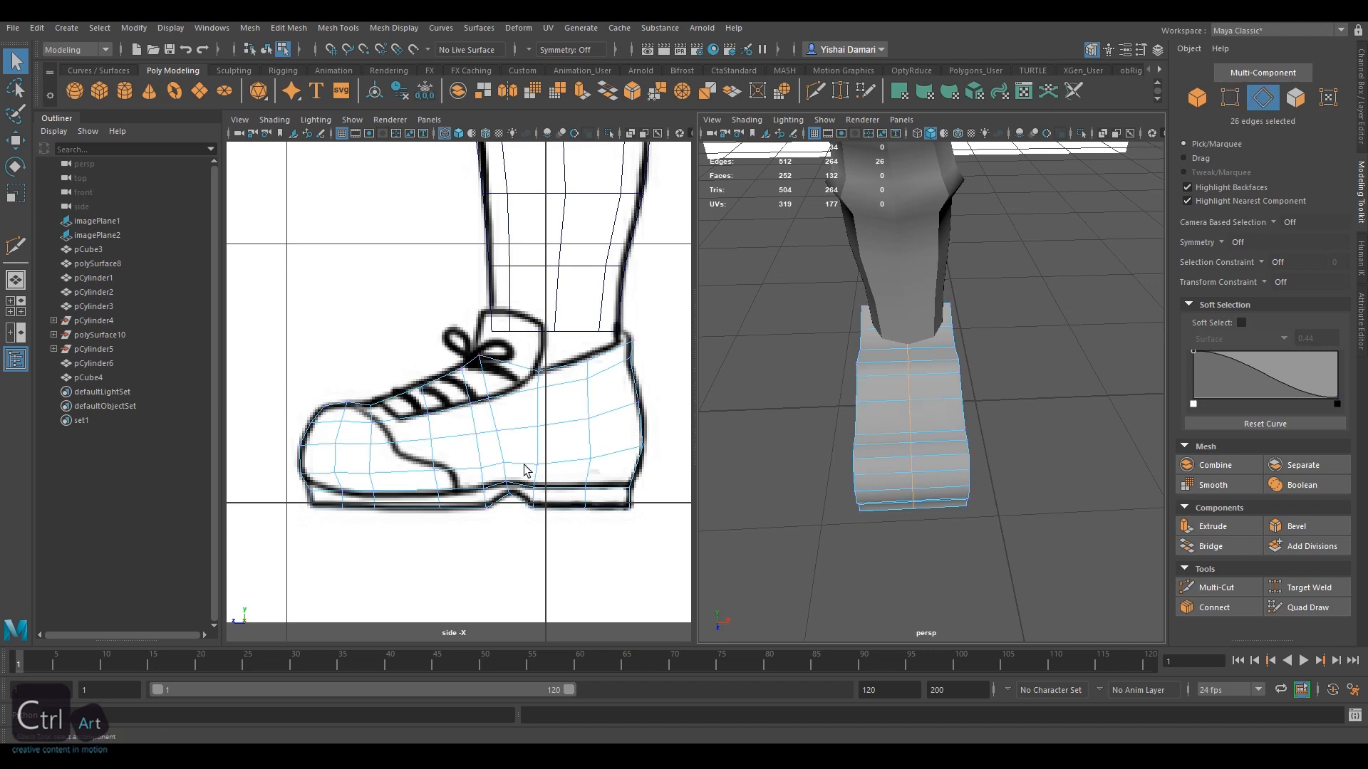
key(r)
alt+drag(947, 438, 921, 416)
Select the upper rows of faces along the side of the shoe, from the toe to the heel
click(1291, 99)
scroll(1013, 467, up, 3)
alt+drag(1014, 467, 1026, 439)
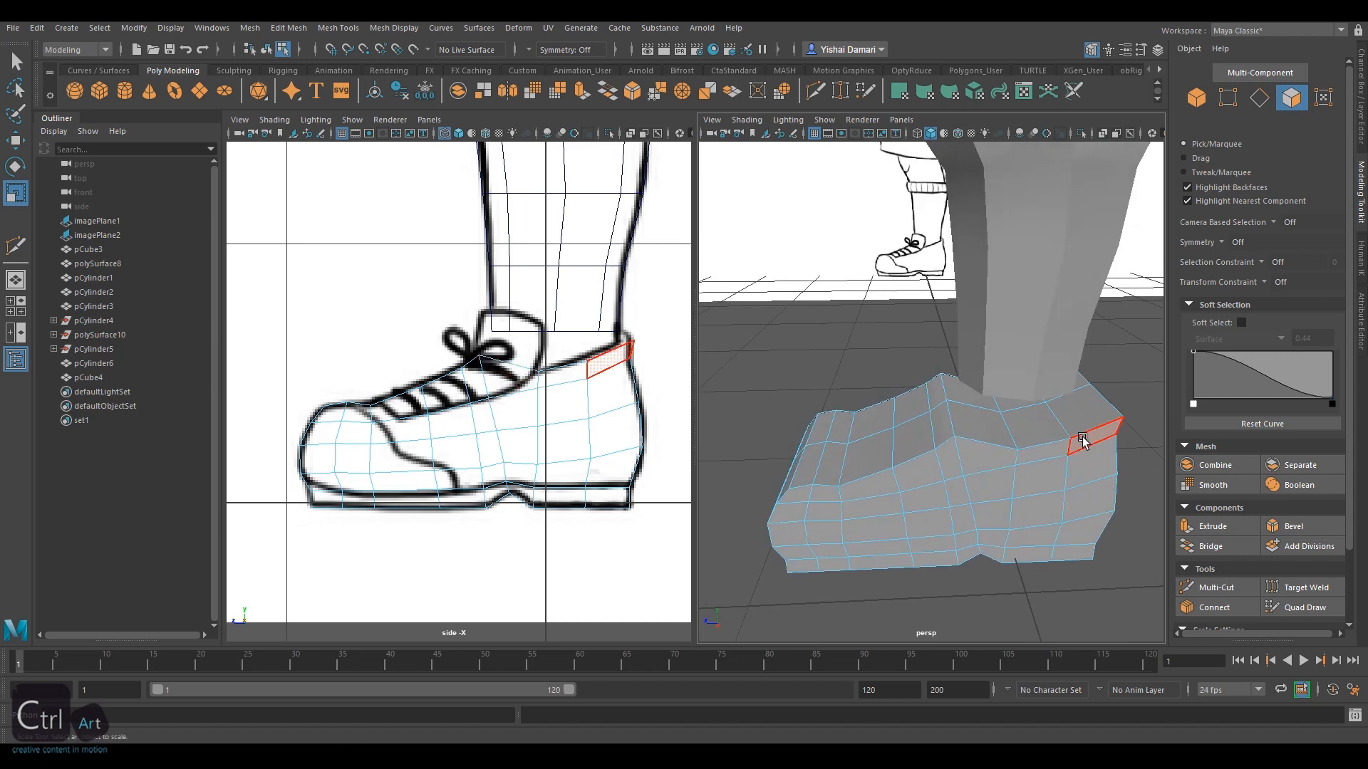
click(1083, 443)
shift+double_click(800, 494)
shift+click(793, 512)
shift+double_click(1094, 460)
shift+click(1090, 492)
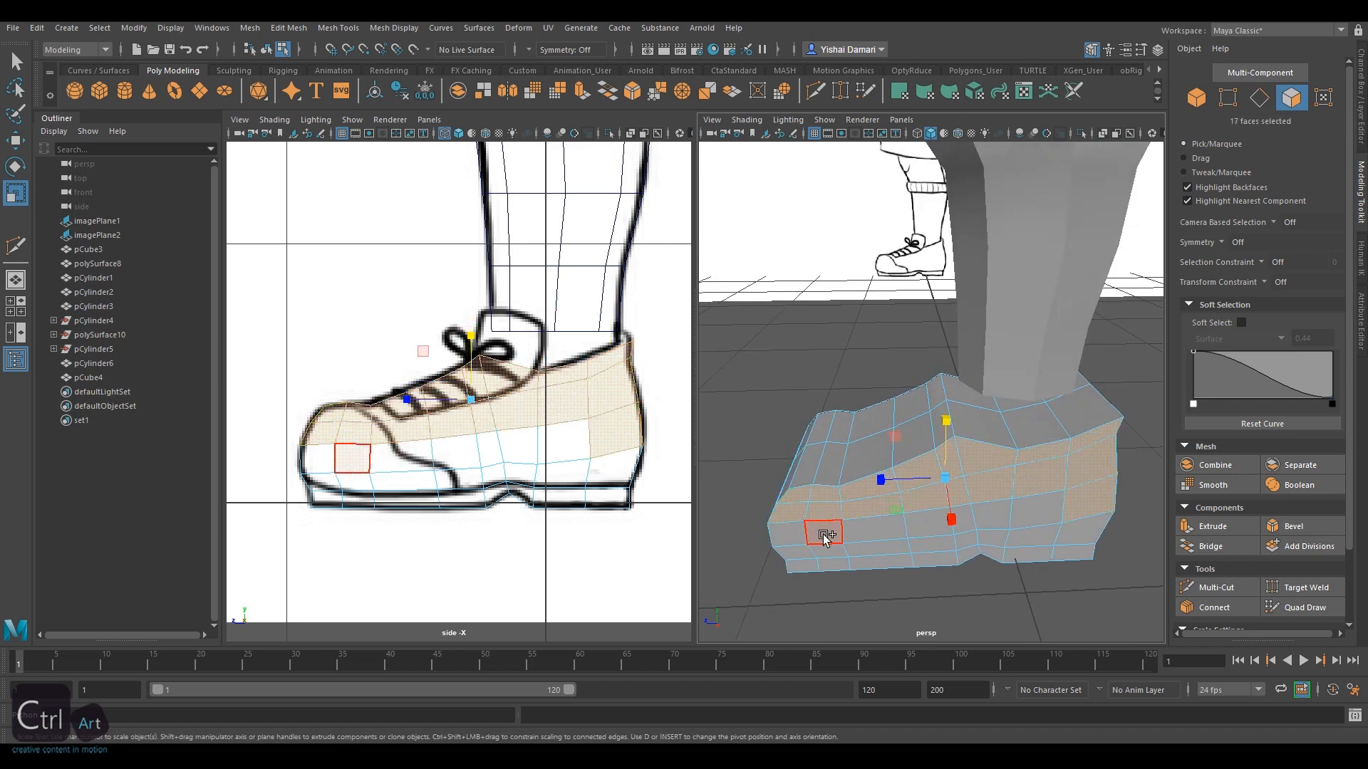
Add the lower side face rows down to the sole and set symmetry to Object X to include the opposite side
shift+double_click(794, 534)
shift+click(800, 551)
shift+click(1081, 534)
shift+double_click(827, 565)
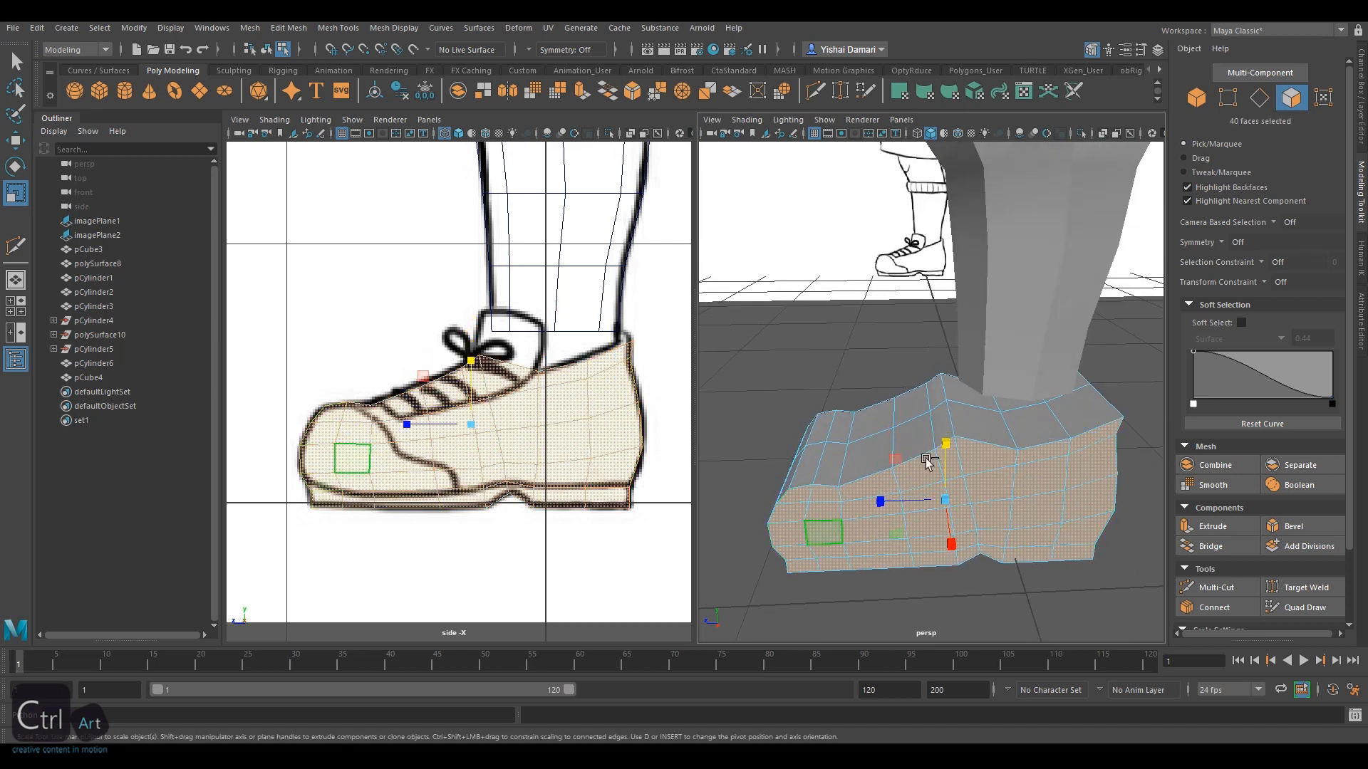
click(1238, 242)
click(1253, 263)
mouse_move(890, 427)
alt+mouse_down()
mouse_move(1033, 427)
mouse_move(840, 424)
mouse_move(879, 419)
alt+mouse_up()
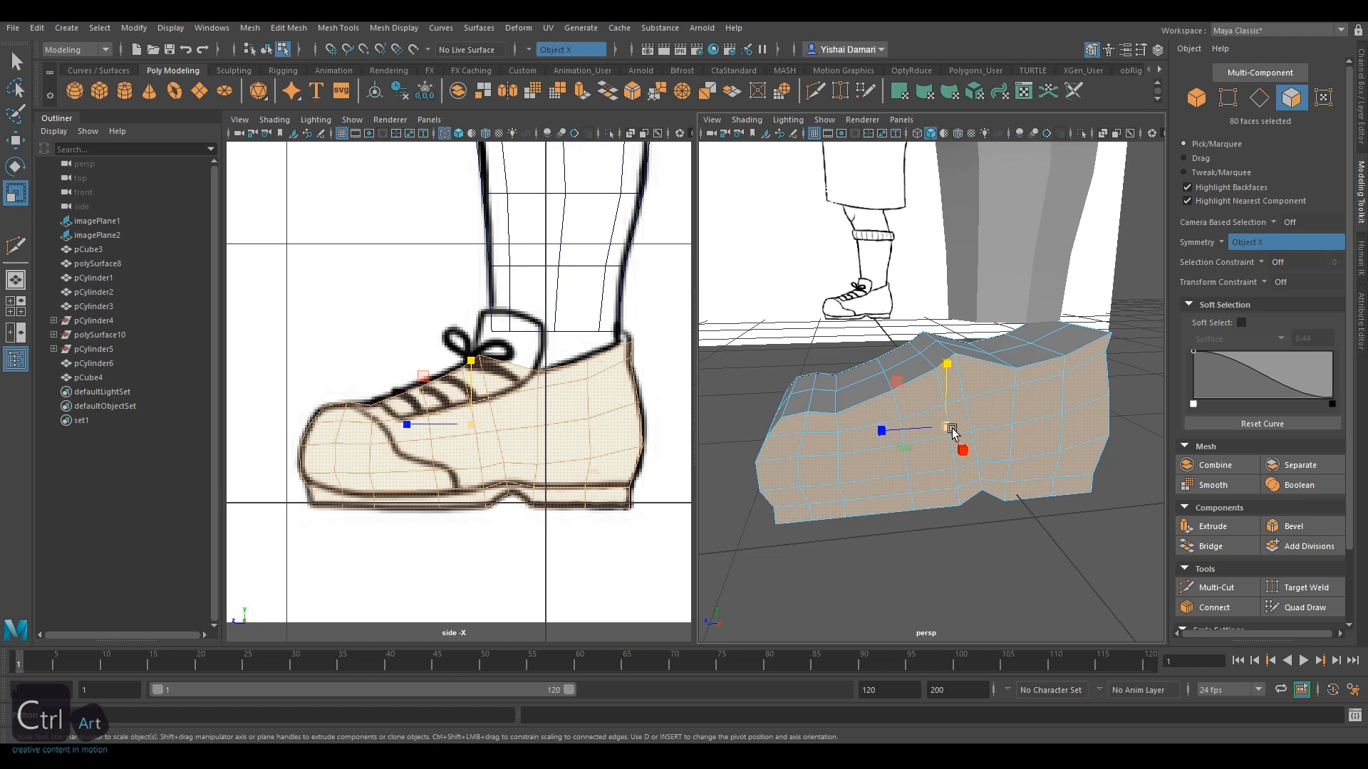
Snap the pivot of the selected side faces to the sole and scale the faces to round the shoe's sides
key(w)
key(d)
key(v)
drag(471, 370, 504, 506)
key(r)
drag(981, 502, 958, 494)
alt+drag(820, 450, 953, 446)
alt+drag(1043, 427, 904, 446)
drag(904, 498, 909, 497)
drag(940, 411, 993, 408)
mouse_move(899, 502)
mouse_down()
mouse_move(919, 492)
mouse_move(905, 470)
mouse_move(924, 501)
mouse_move(891, 493)
mouse_move(899, 479)
mouse_up()
Cut mirrored lengthwise edge loops along the shoe with Multi-Cut and scale the side edge loops to even out the shape
click(1214, 587)
click(1259, 99)
key(q)
click(1264, 101)
click(1265, 106)
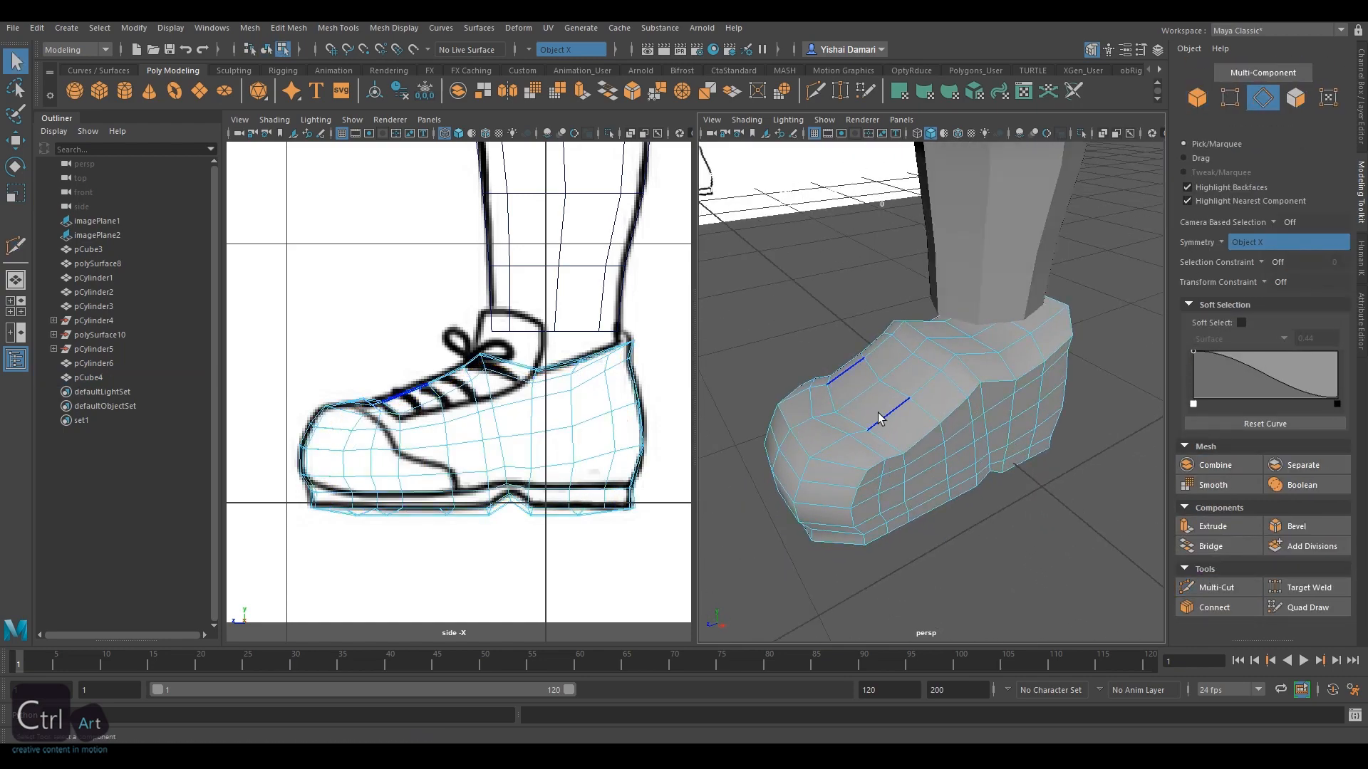
double_click(881, 418)
key(r)
drag(864, 416, 871, 488)
double_click(861, 443)
Scale edge loops around the front of the shoe, using Soft Selection, to refine its width
alt+drag(1054, 405, 863, 397)
key(b)
key(b)
drag(1006, 397, 980, 397)
double_click(943, 431)
alt+drag(980, 399, 1029, 447)
double_click(996, 470)
key(b)
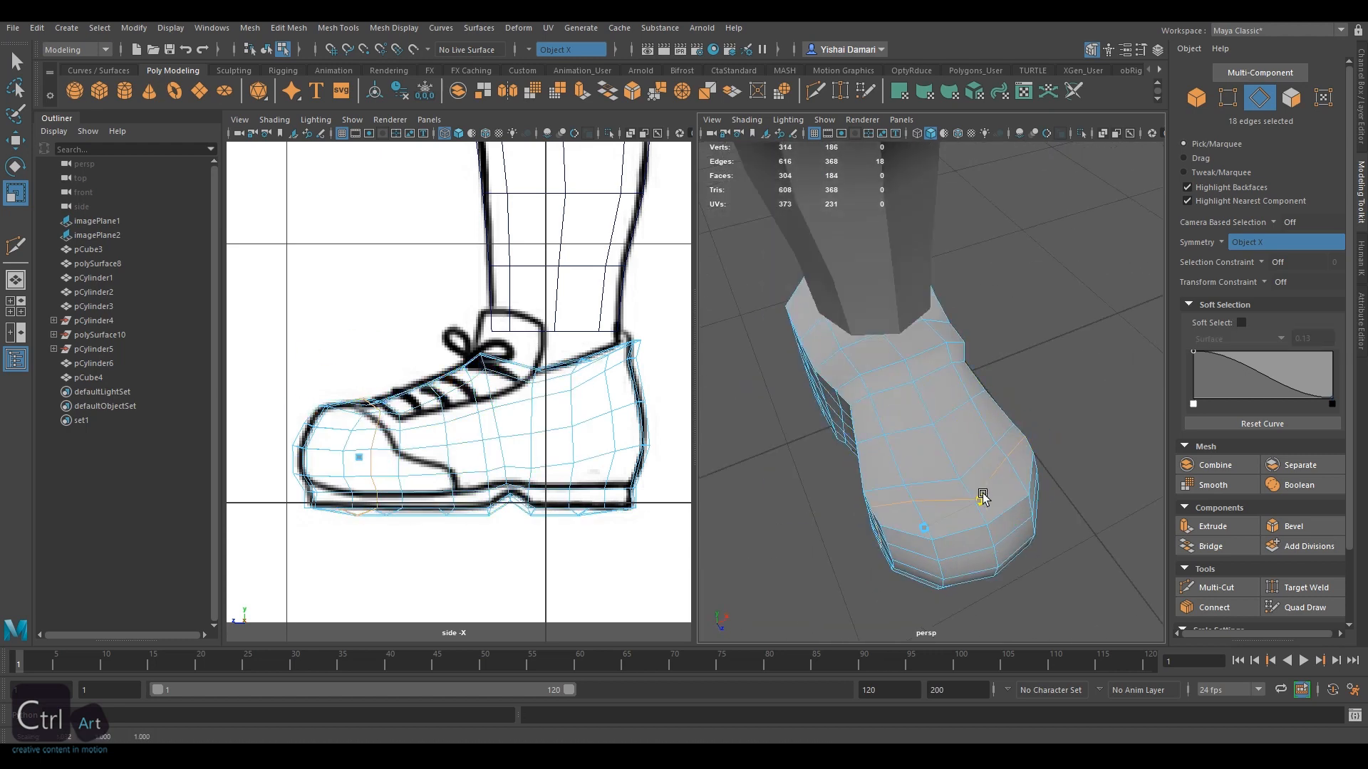
Scale the edge loops around the heel to shape the shoe's back, checking against the front reference
alt+drag(983, 494, 883, 420)
double_click(926, 453)
double_click(888, 409)
drag(877, 446, 870, 448)
key(space)
drag(541, 399, 542, 456)
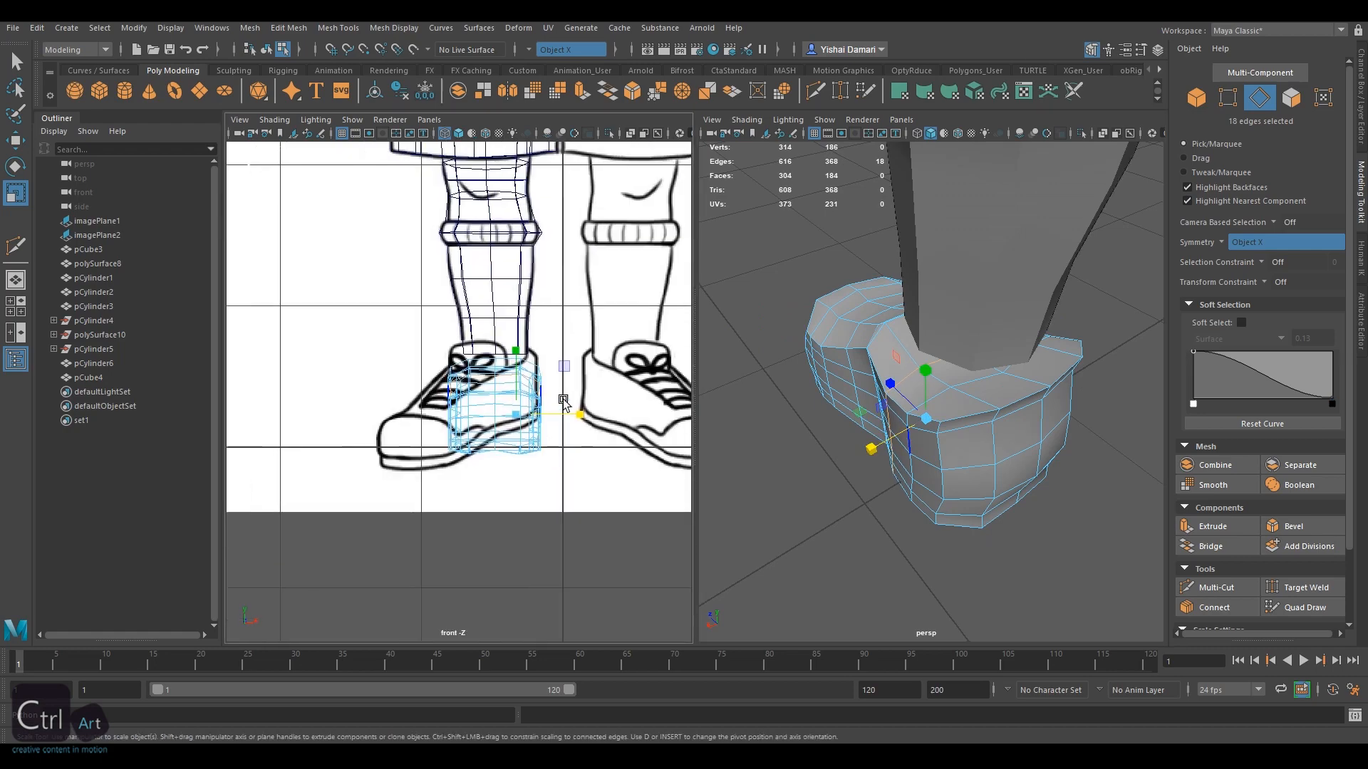
alt+drag(755, 384, 995, 418)
double_click(977, 415)
Select edges on the shoe's side near the heel and adjust Soft Selection for moving them
alt+drag(964, 467, 876, 409)
click(1289, 98)
click(1258, 98)
click(904, 413)
shift+click(896, 479)
alt+drag(805, 473, 766, 292)
shift+click(875, 484)
key(b)
key(w)
key(b)
Select an edge loop around the shoe, undo the unwanted change and rescale the loop to refine the sole's outline
double_click(973, 454)
key(r)
double_click(894, 416)
key(ctrl+z)
drag(978, 436, 992, 382)
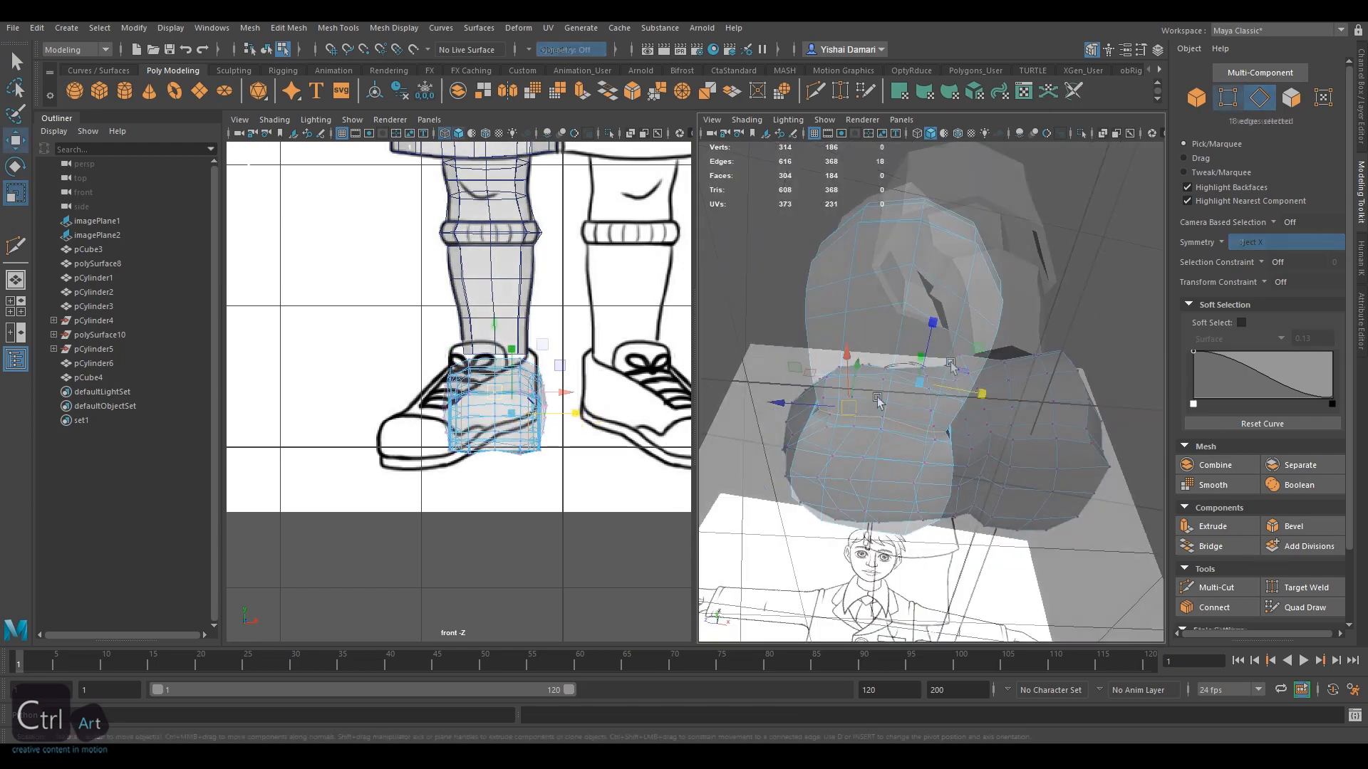
alt+drag(983, 391, 951, 365)
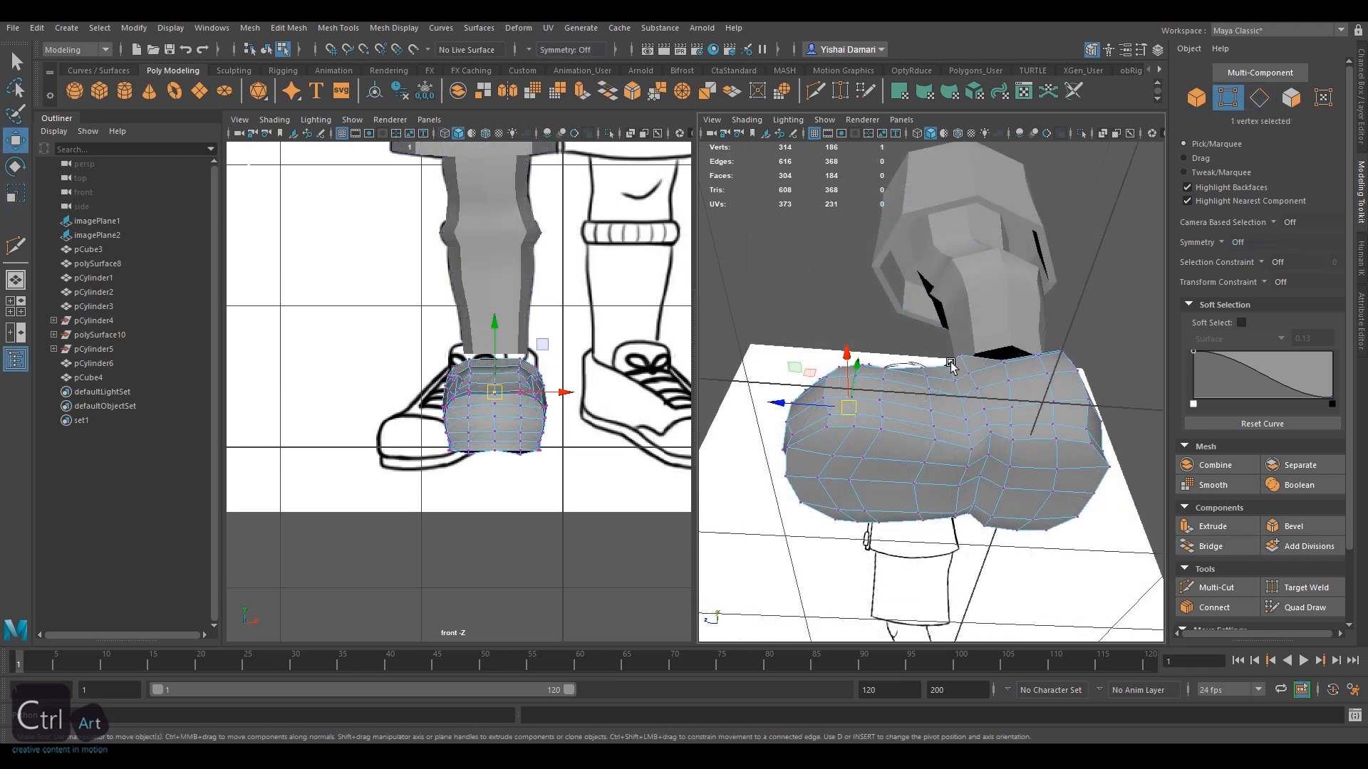
Select all the bottom faces of the front part of the sole
click(1291, 98)
alt+drag(958, 420, 944, 374)
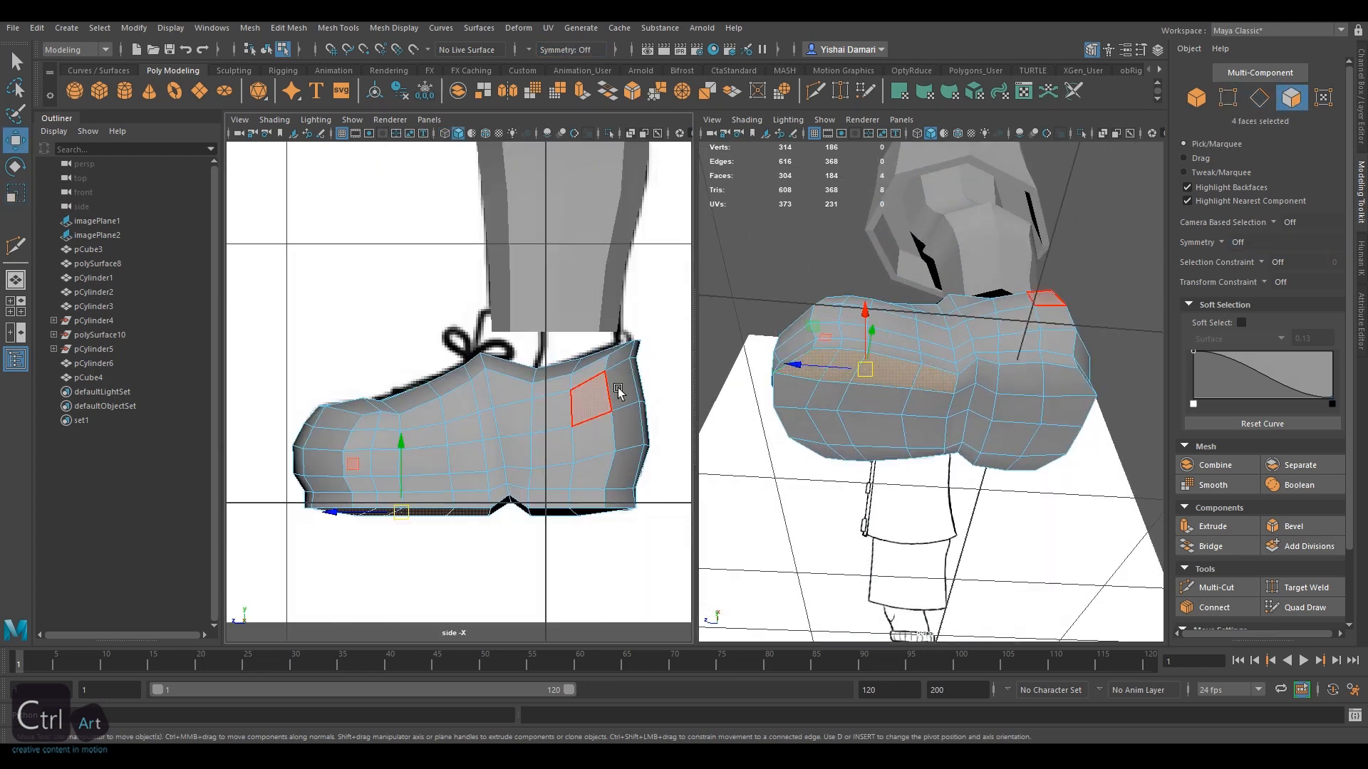
alt+drag(798, 399, 832, 385)
click(832, 384)
mouse_move(942, 362)
shift+mouse_down()
mouse_move(803, 385)
mouse_move(801, 420)
shift+mouse_up()
click(926, 356)
mouse_move(926, 356)
shift+mouse_down()
mouse_move(800, 385)
mouse_move(923, 425)
shift+mouse_up()
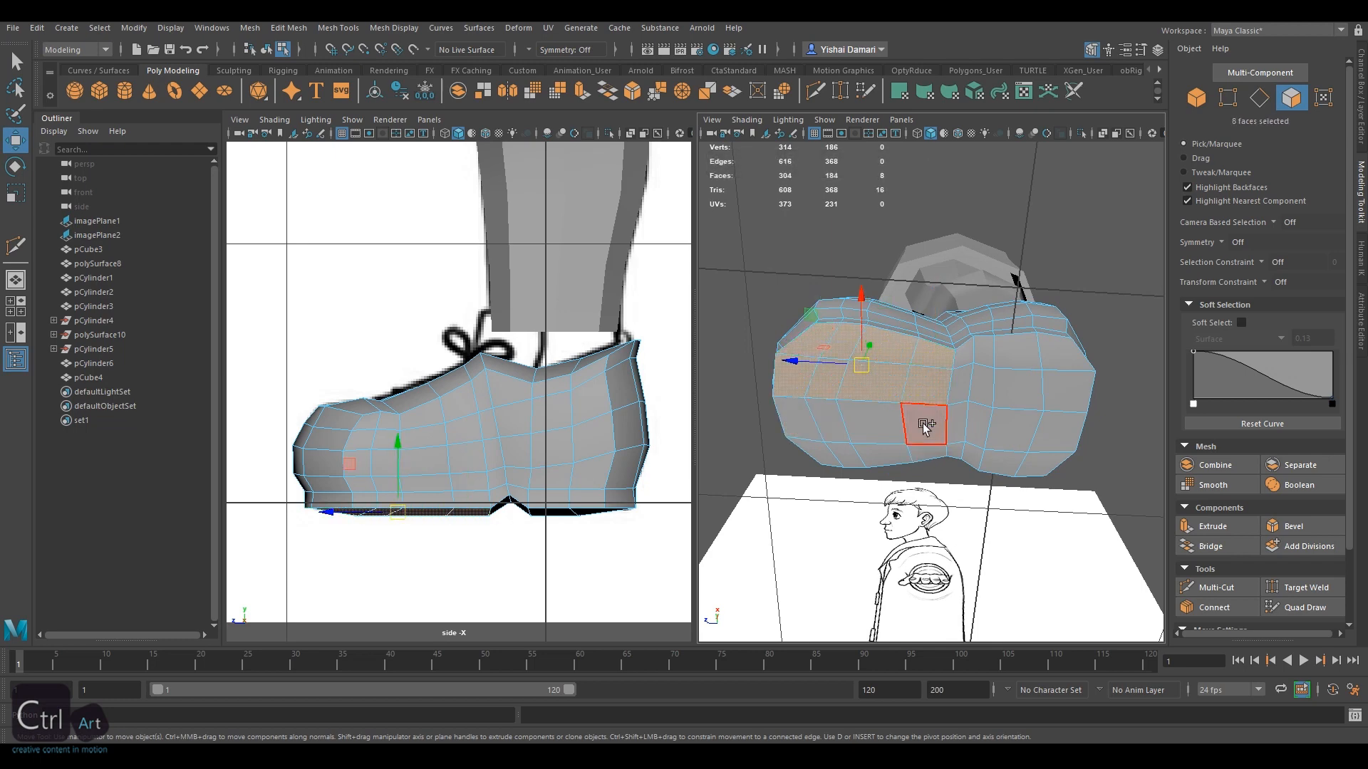
shift+double_click(924, 447)
Add the bottom faces of the heel to the sole selection, leaving out the arch
shift+double_click(1056, 364)
alt+drag(1056, 364, 1010, 416)
shift+double_click(1008, 420)
key(ctrl+z)
alt+drag(1015, 484, 1006, 451)
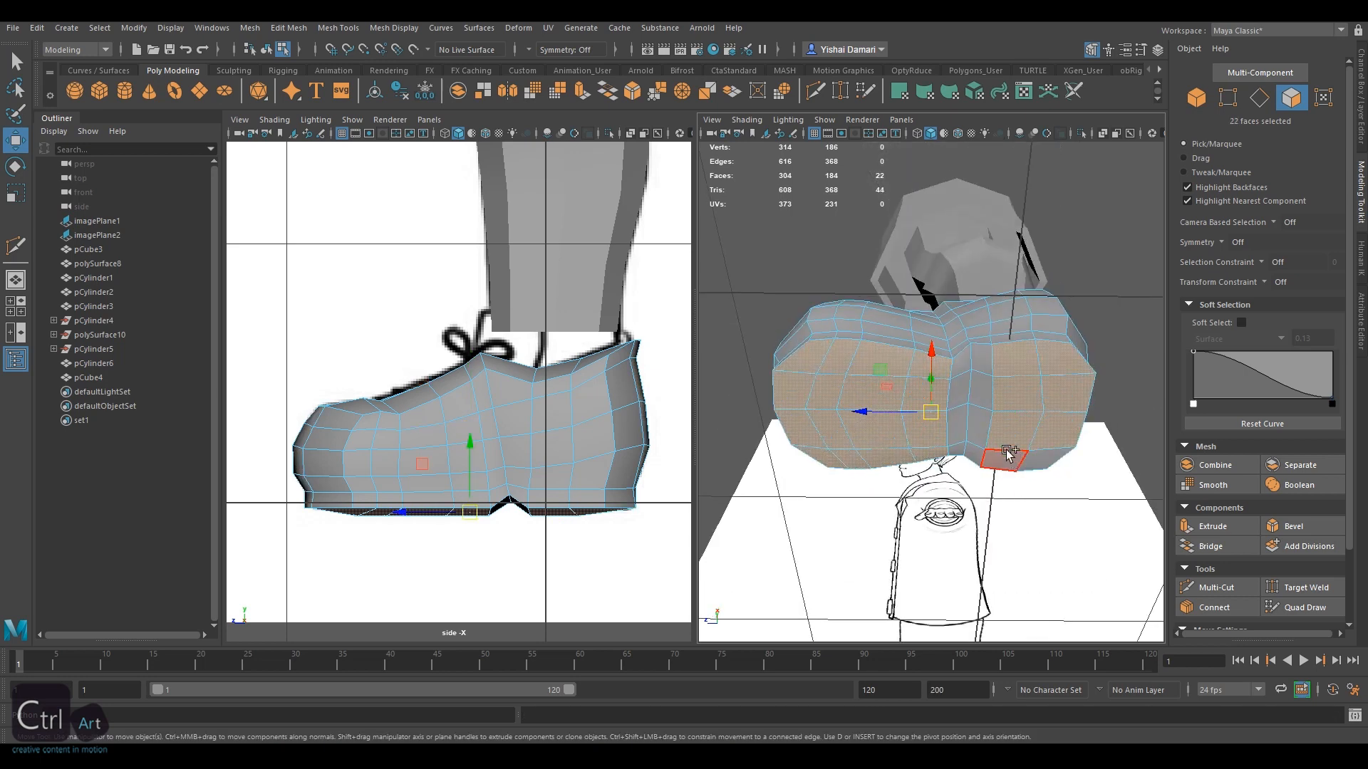
Adjust the pivot of the selected sole faces and scale them vertically to flatten the sole
alt+right_drag(497, 485, 516, 526)
alt+middle_drag(516, 526, 501, 445)
key(d)
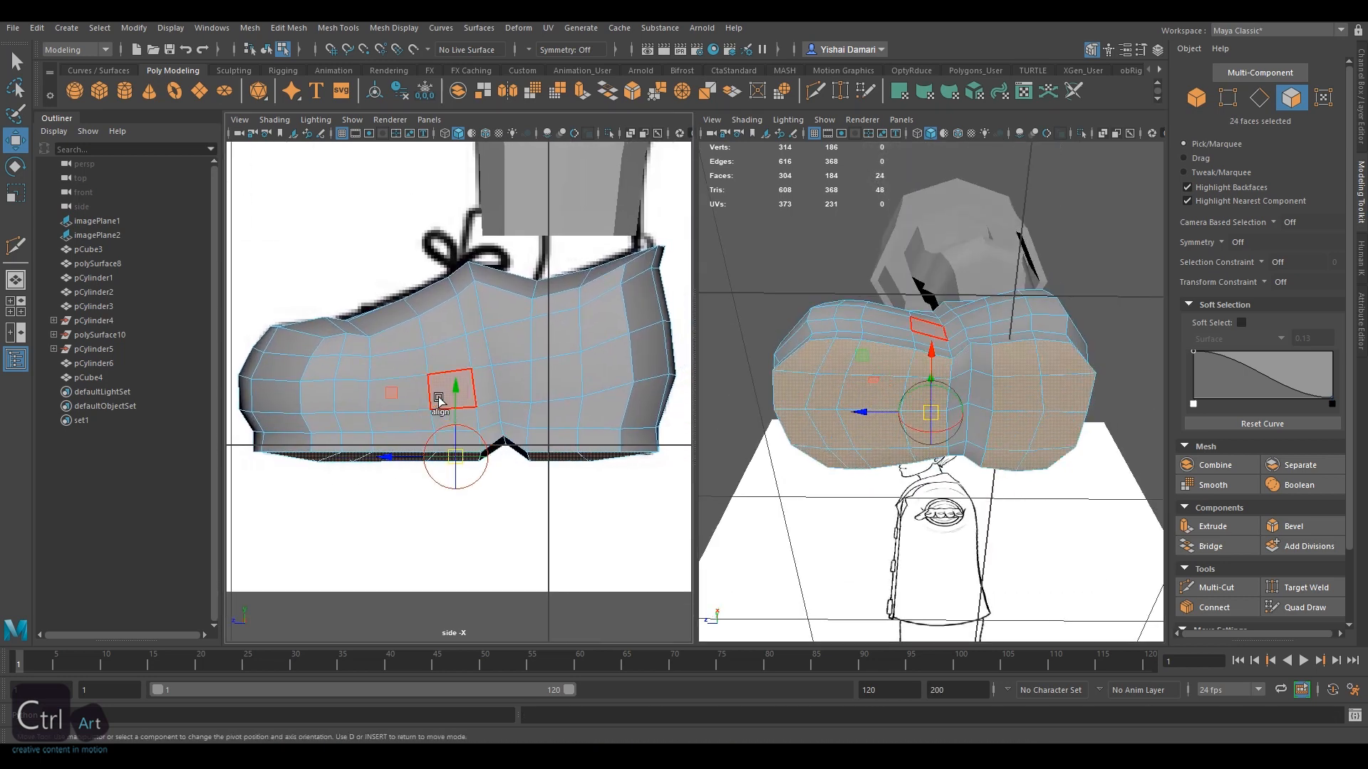
key(d)
key(r)
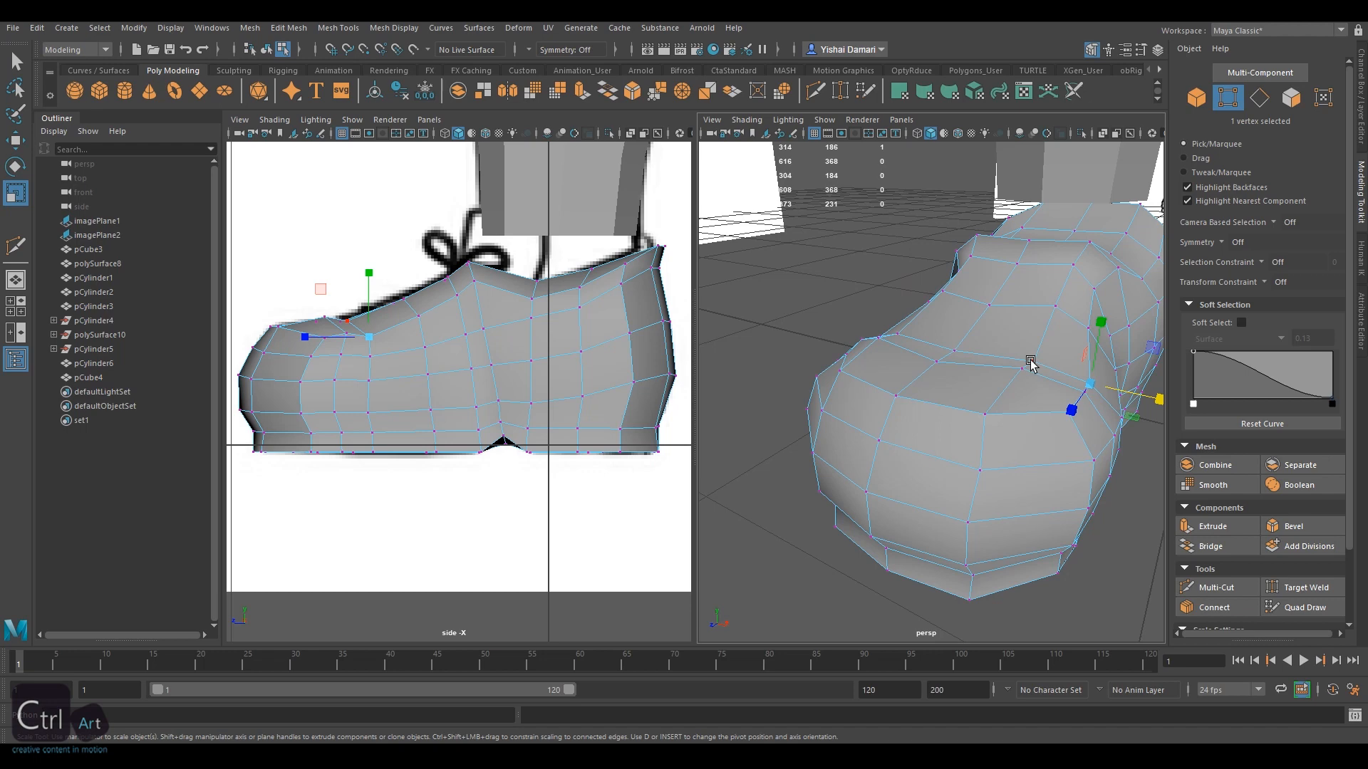
Select the vertices across the top of the toe cap and smooth them with Average Vertices
click(1029, 365)
shift+click(882, 337)
click(873, 346)
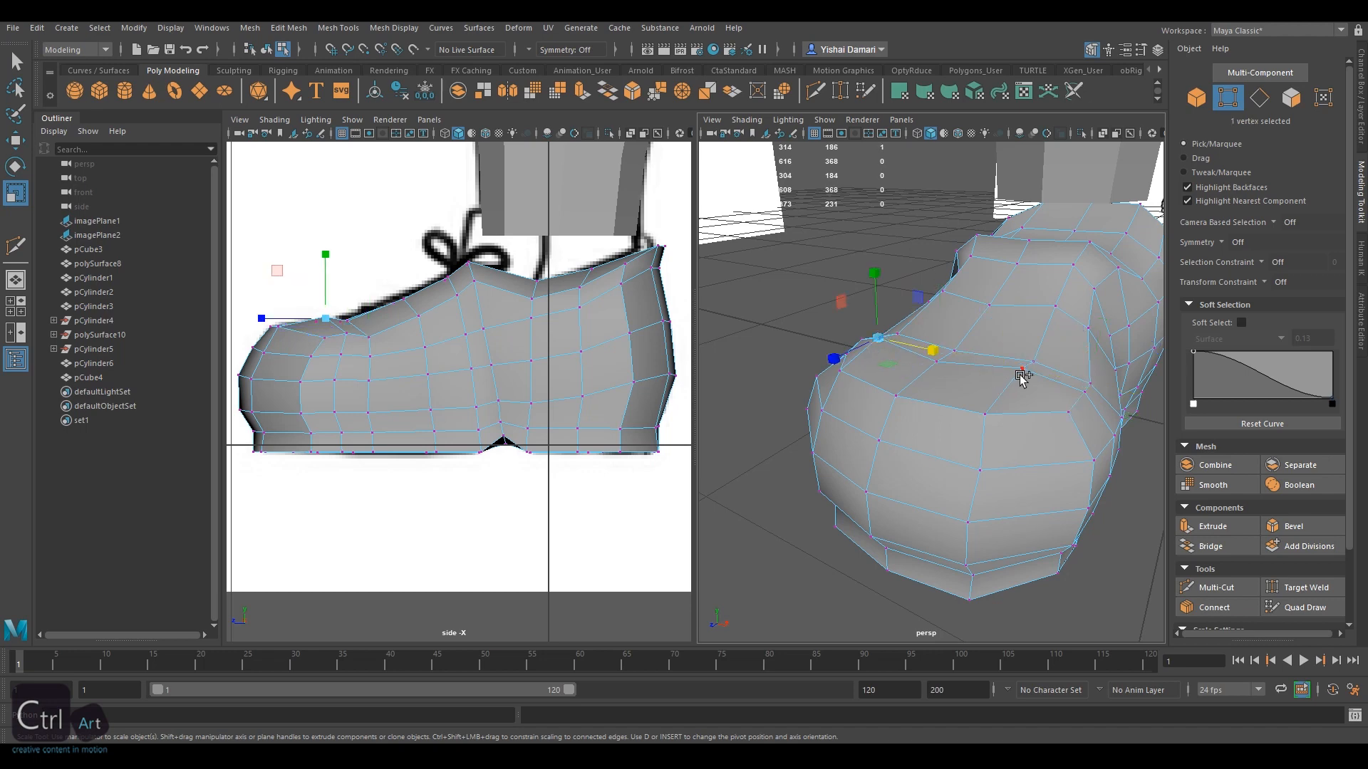
key(w)
alt+drag(940, 321, 935, 341)
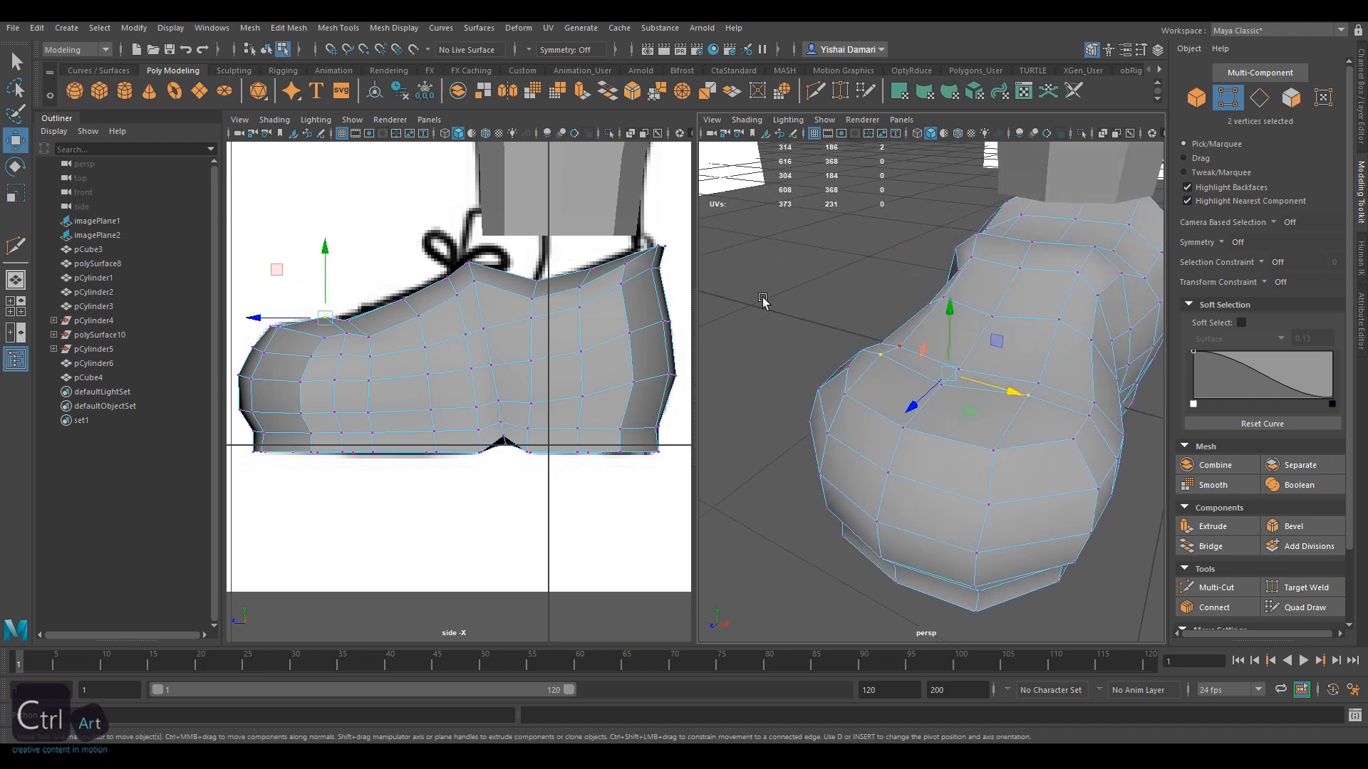
click(274, 30)
click(342, 265)
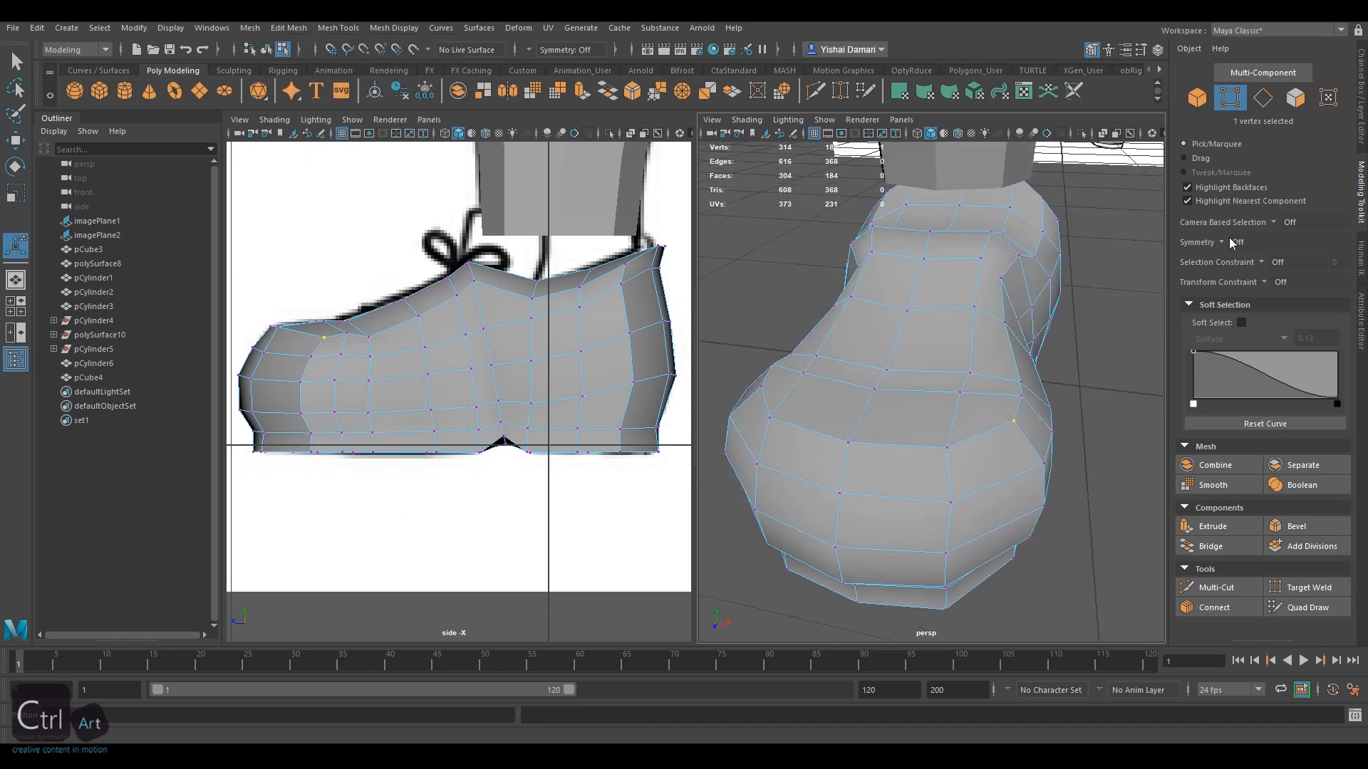
Set symmetry to Object X and repeatedly average the vertices around the toe and laces area
click(1230, 241)
click(954, 447)
click(288, 28)
click(342, 264)
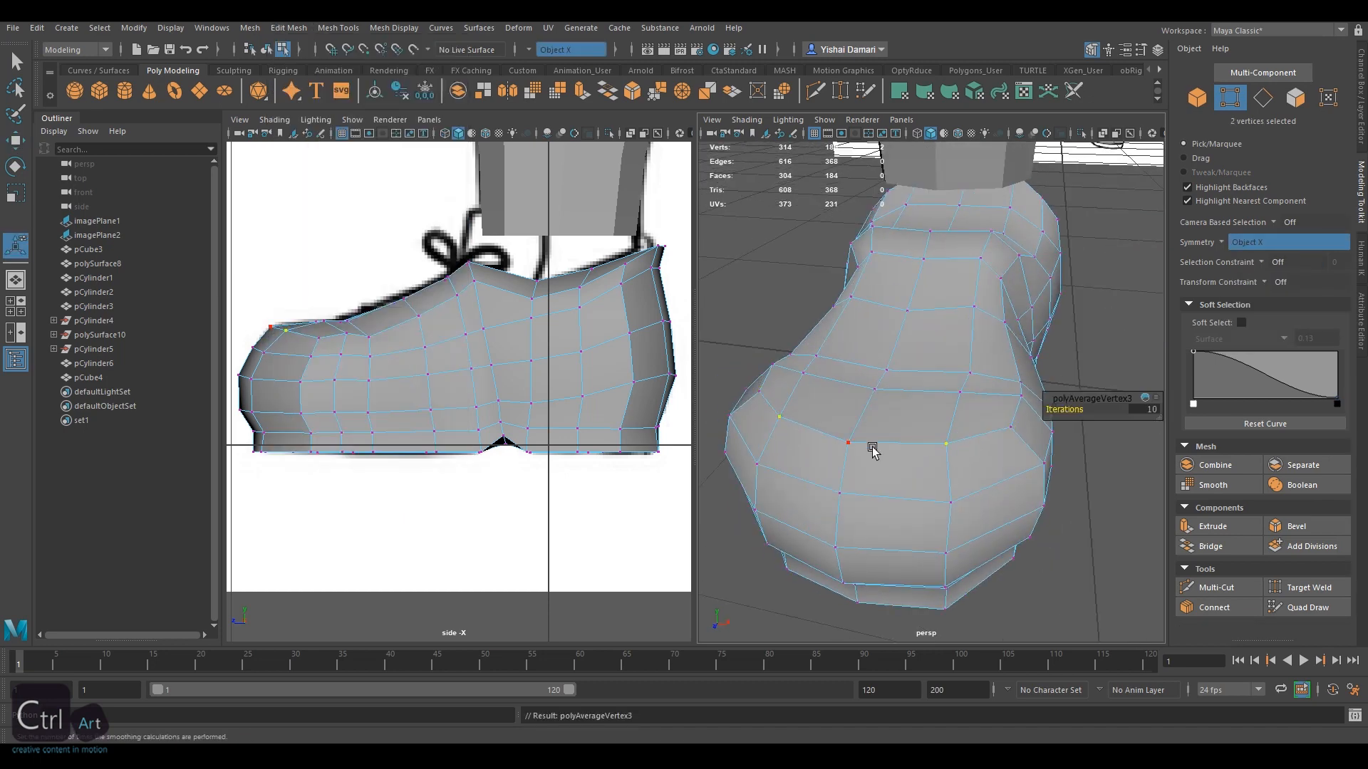
key(g)
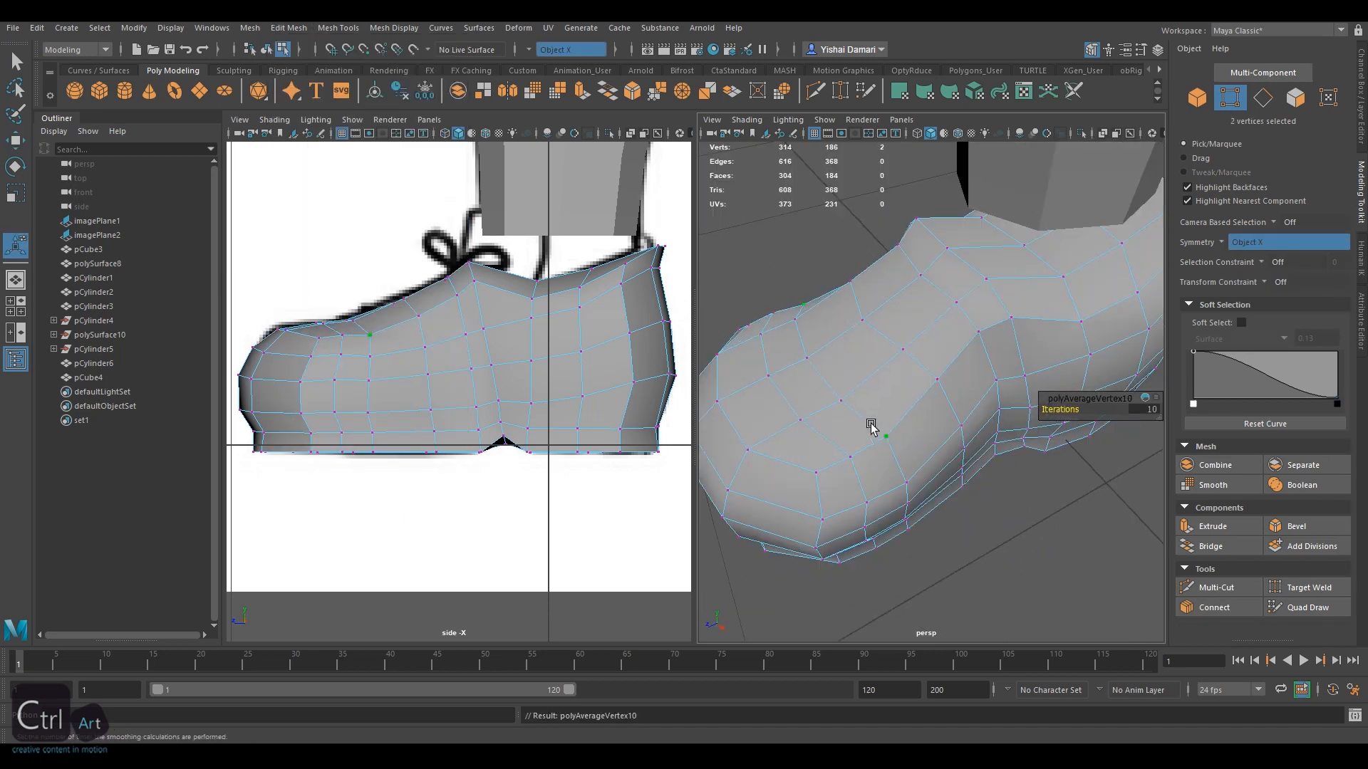
alt+drag(871, 426, 1019, 346)
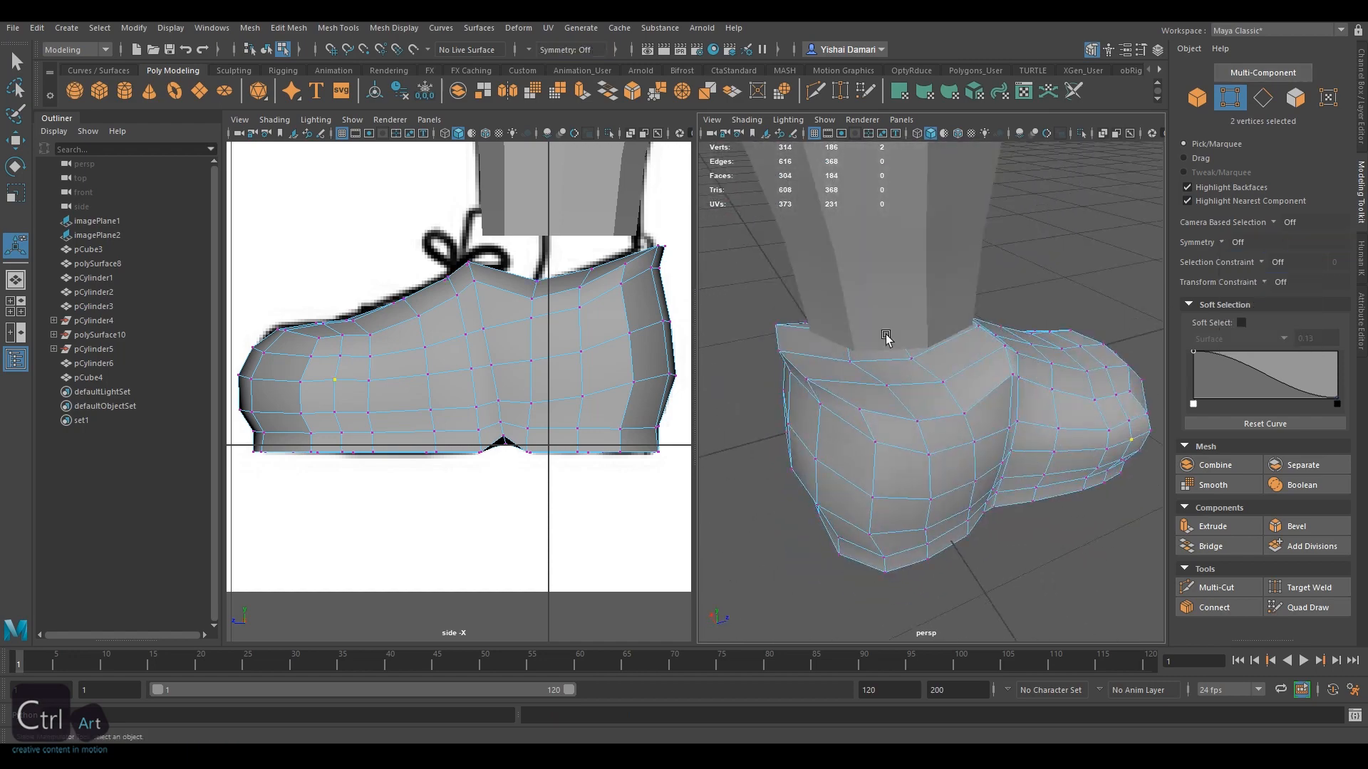
Move the vertices around the ankle opening with Object X symmetry to round the collar around the leg
click(886, 336)
click(1221, 245)
click(1248, 268)
key(w)
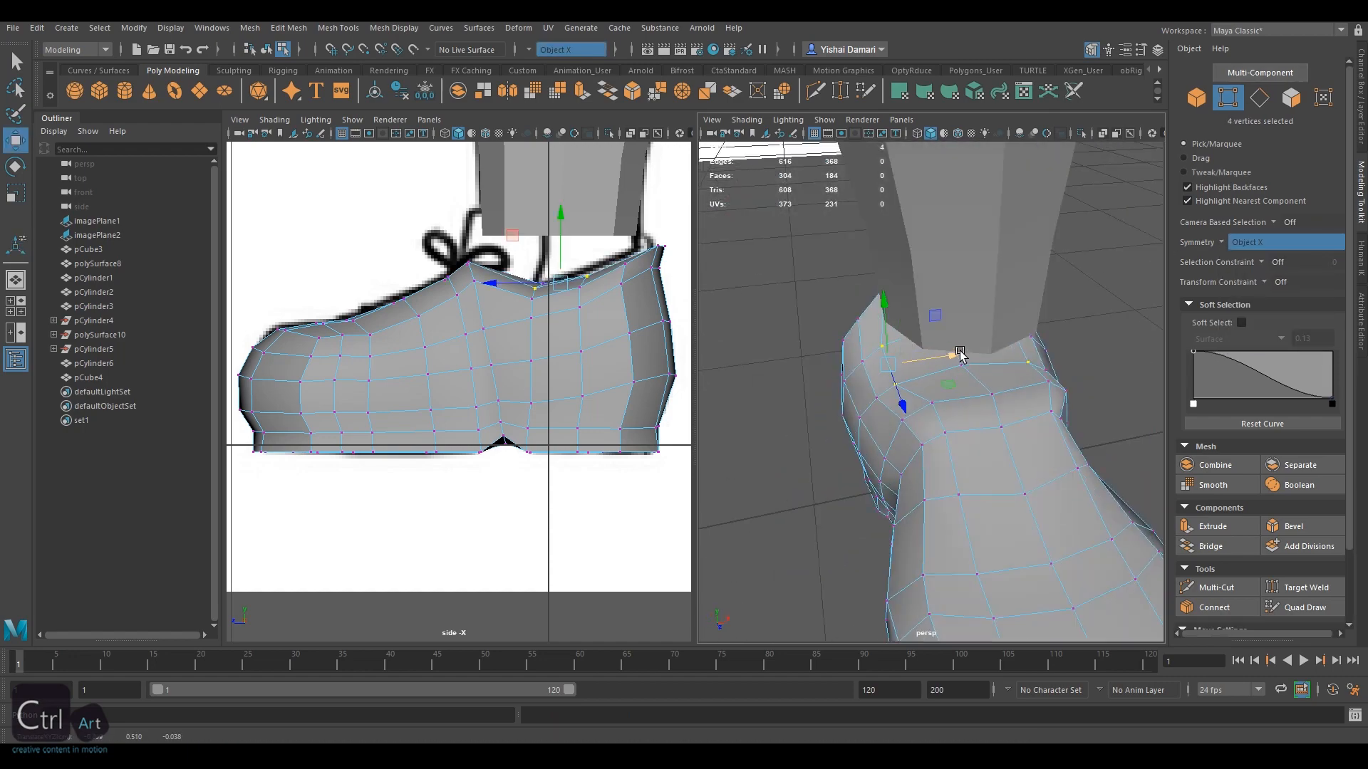
mouse_move(960, 354)
alt+mouse_down()
mouse_move(873, 389)
mouse_move(976, 365)
alt+mouse_up()
click(888, 373)
click(1015, 335)
click(989, 449)
drag(917, 448, 852, 473)
middle_drag(852, 473, 819, 464)
alt+drag(818, 464, 941, 335)
Adjust the vertices at the top of the heel and delete the top faces to open the shoe at the ankle
key(F11)
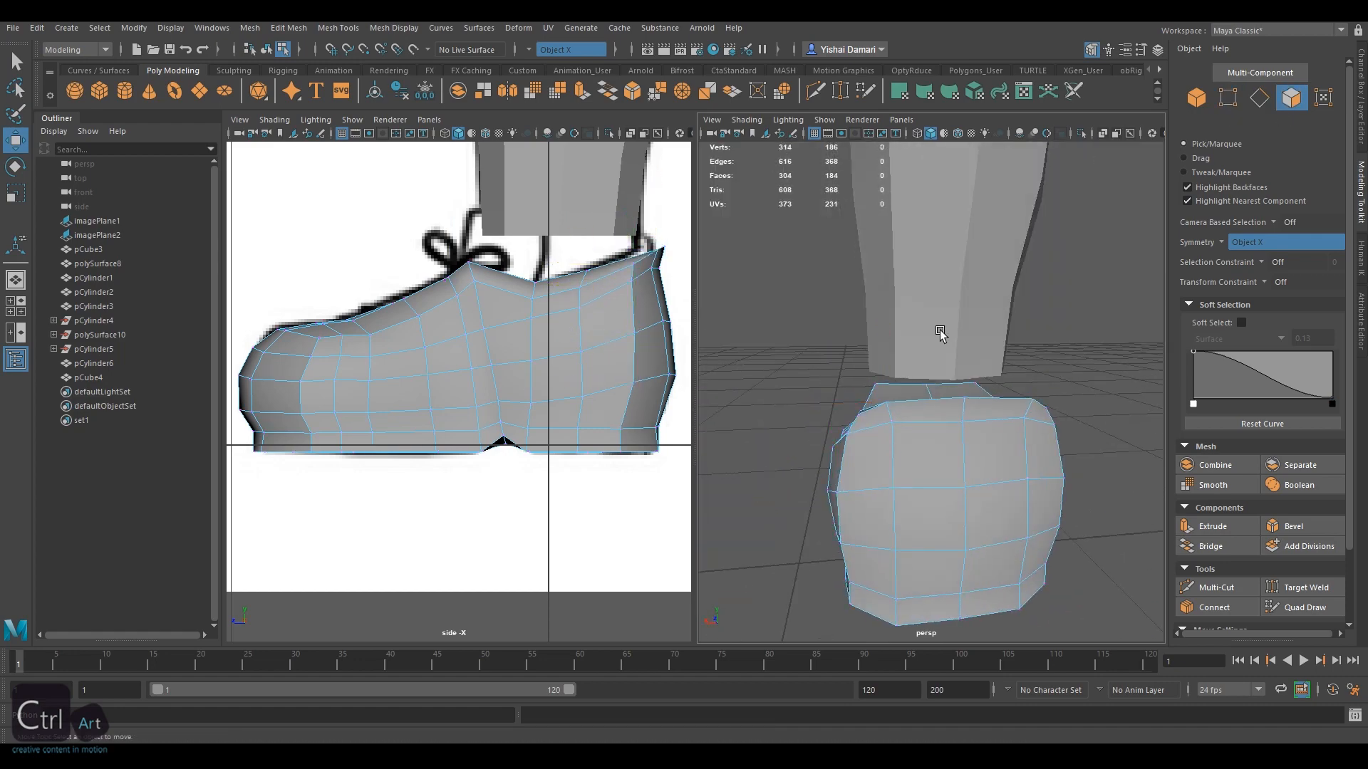
key(F9)
click(941, 384)
alt+drag(940, 384, 1069, 399)
drag(977, 402, 967, 402)
alt+drag(966, 402, 910, 436)
key(F11)
click(990, 443)
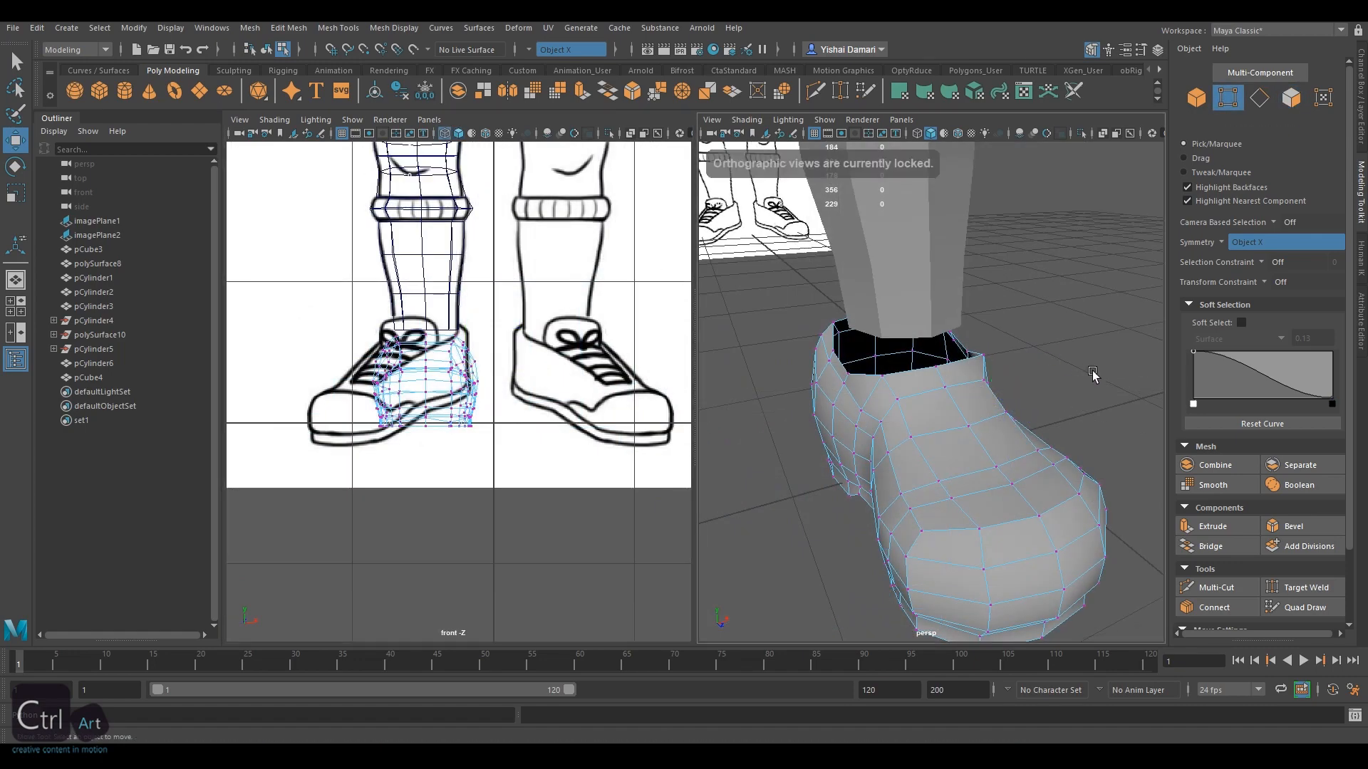
Select the six faces in the lace area and extrude them inward with a Local Translate Z of -0.03
alt+drag(1093, 375, 945, 334)
key(F11)
click(945, 333)
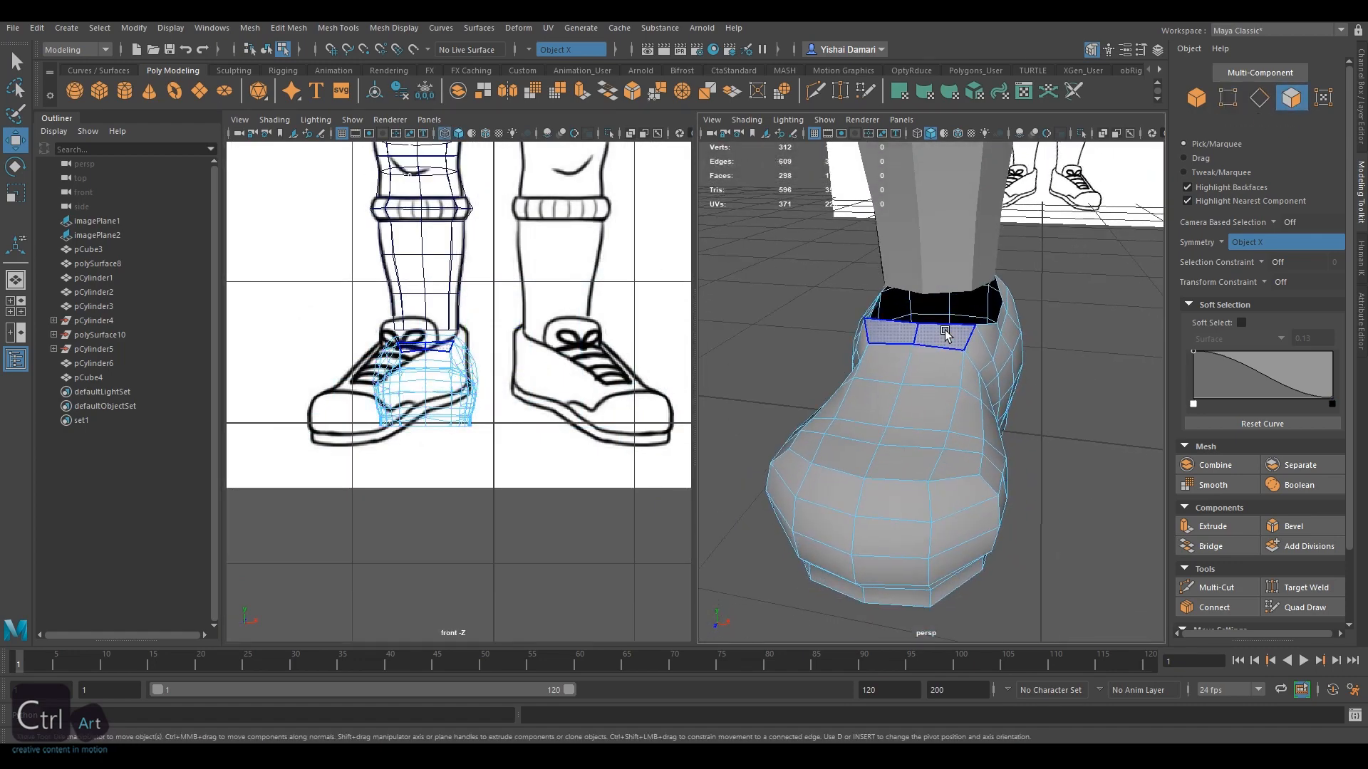
alt+drag(1019, 420, 944, 360)
key(ctrl+e)
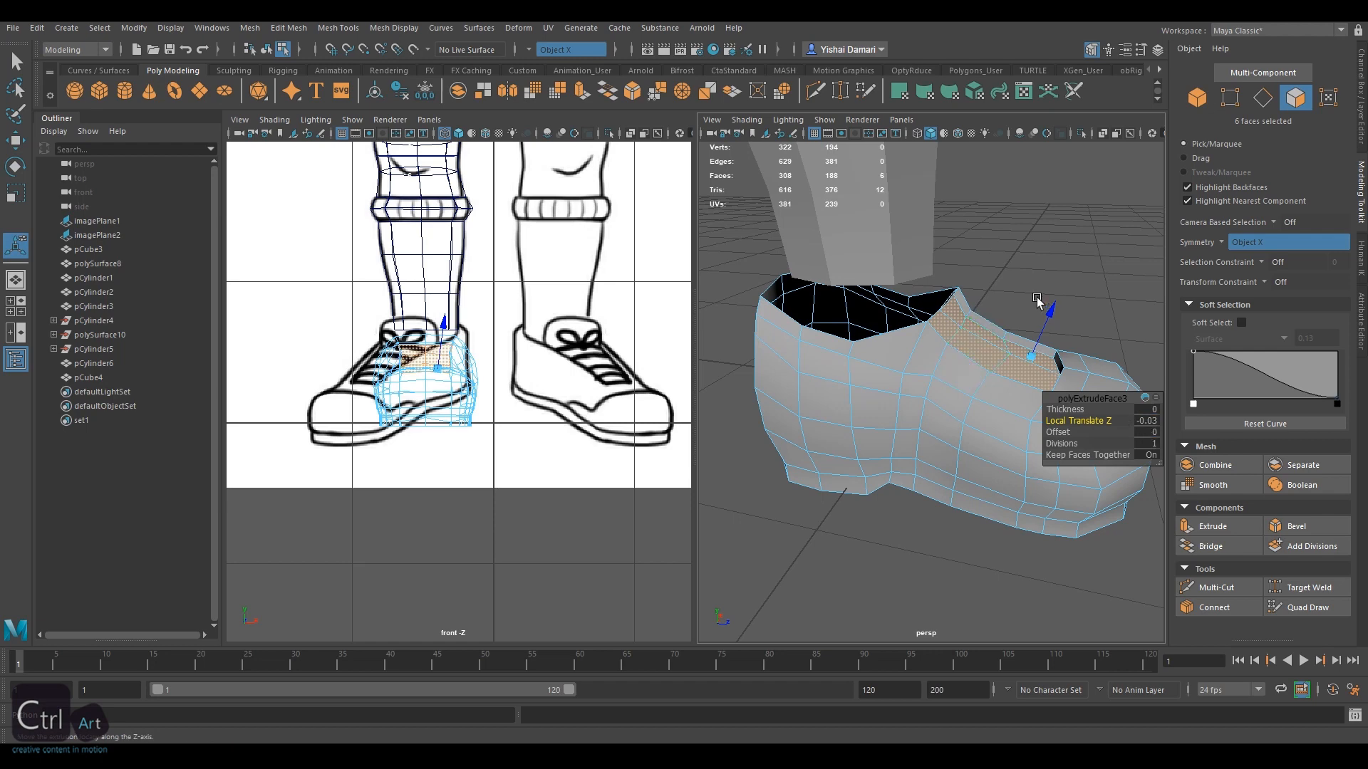
Delete the extruded wall faces at the ankle end and move the upper vertices of the tongue recess's rim outward
alt+drag(1037, 299, 841, 307)
click(908, 309)
key(space)
click(1261, 97)
key(w)
key(F9)
drag(808, 407, 816, 412)
drag(825, 334, 829, 339)
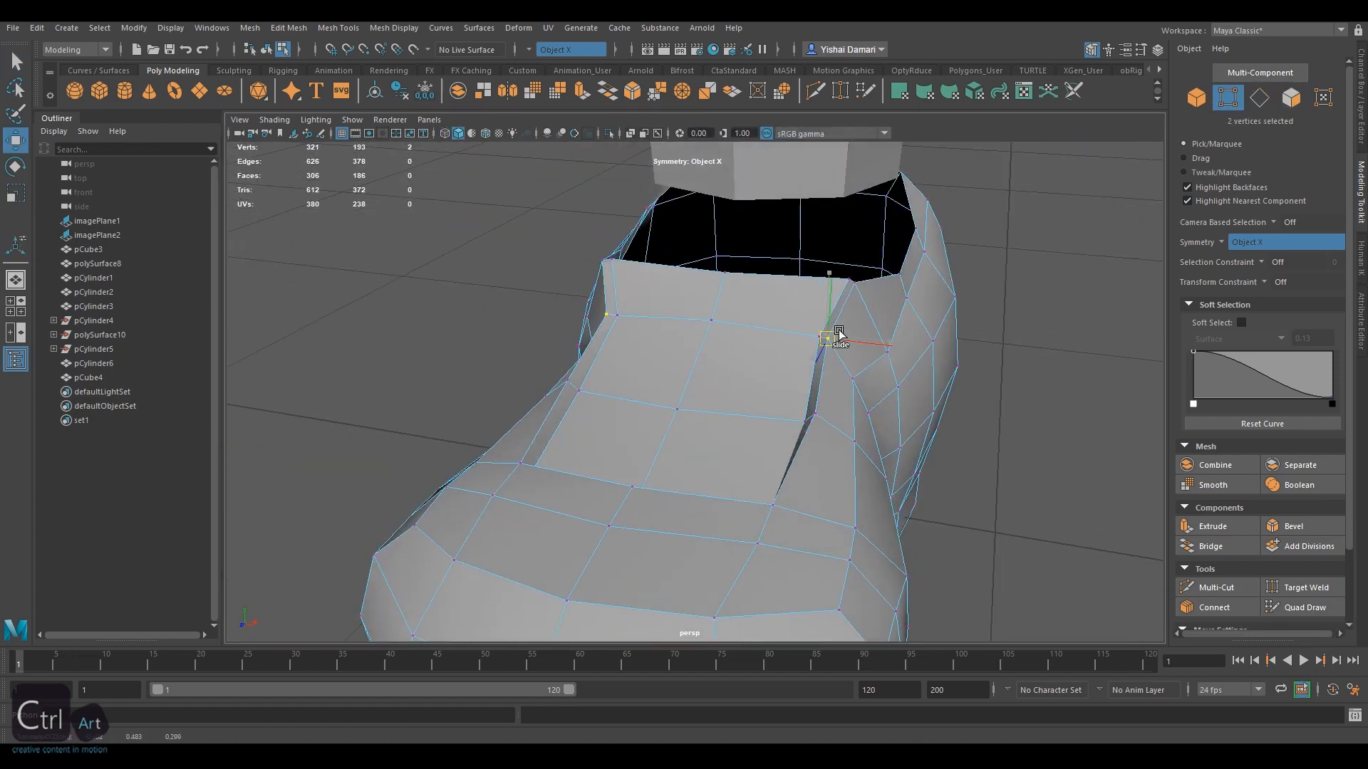
drag(855, 282, 859, 290)
Move the front and side rim vertices of the tongue recess outward to widen the gap around the tongue
click(774, 504)
alt+drag(826, 463, 571, 470)
click(533, 378)
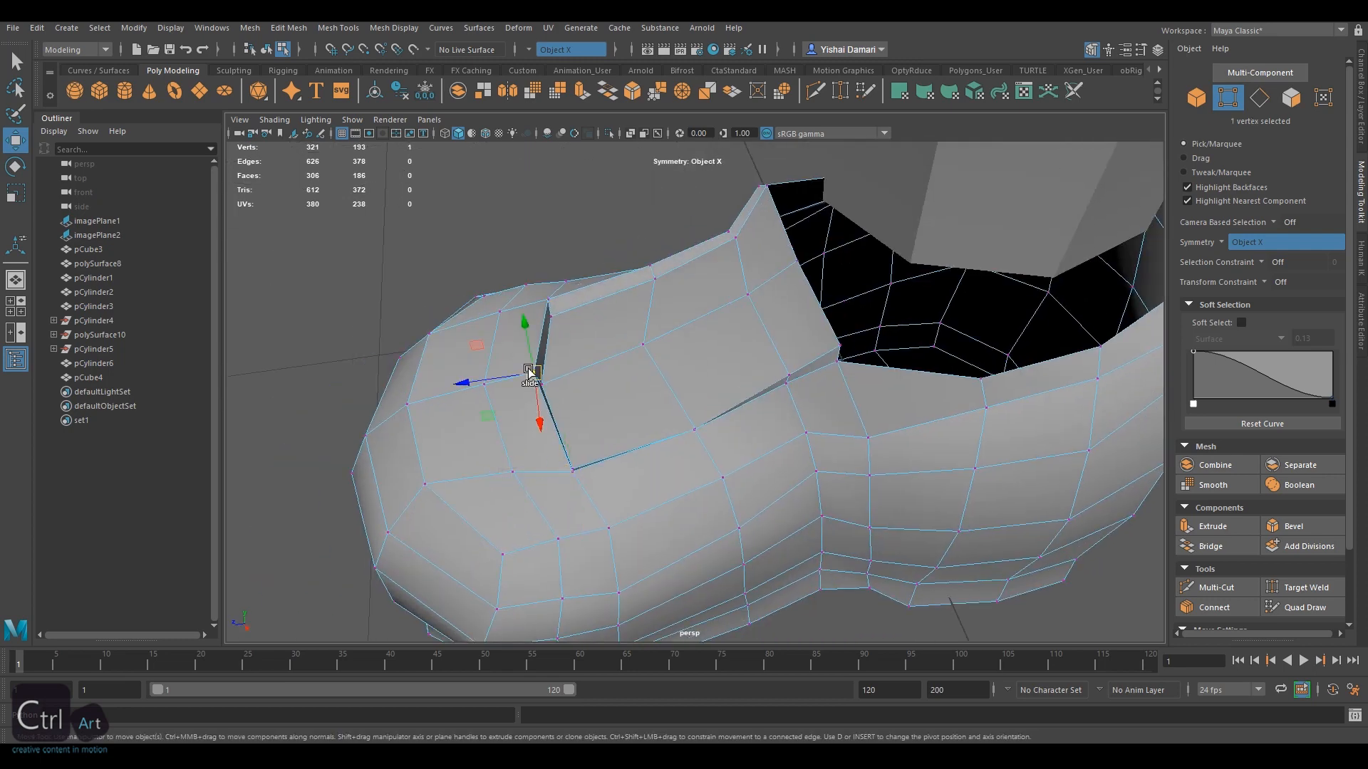
drag(532, 376, 520, 375)
ctrl+shift+drag(567, 476, 567, 479)
click(696, 431)
ctrl+shift+drag(696, 431, 700, 438)
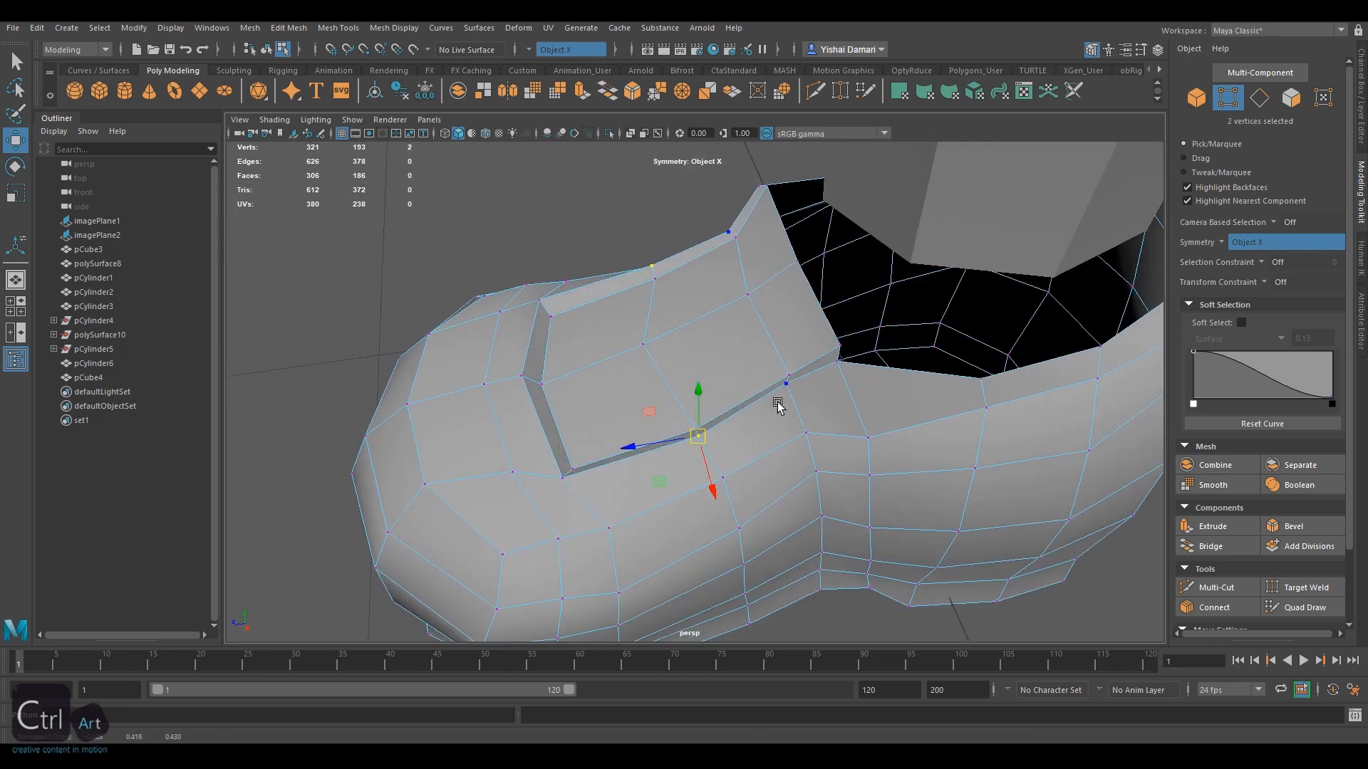
Select the two edges at the tongue's ankle end and restore the two-pane layout with the side reference view
alt+drag(661, 386, 733, 357)
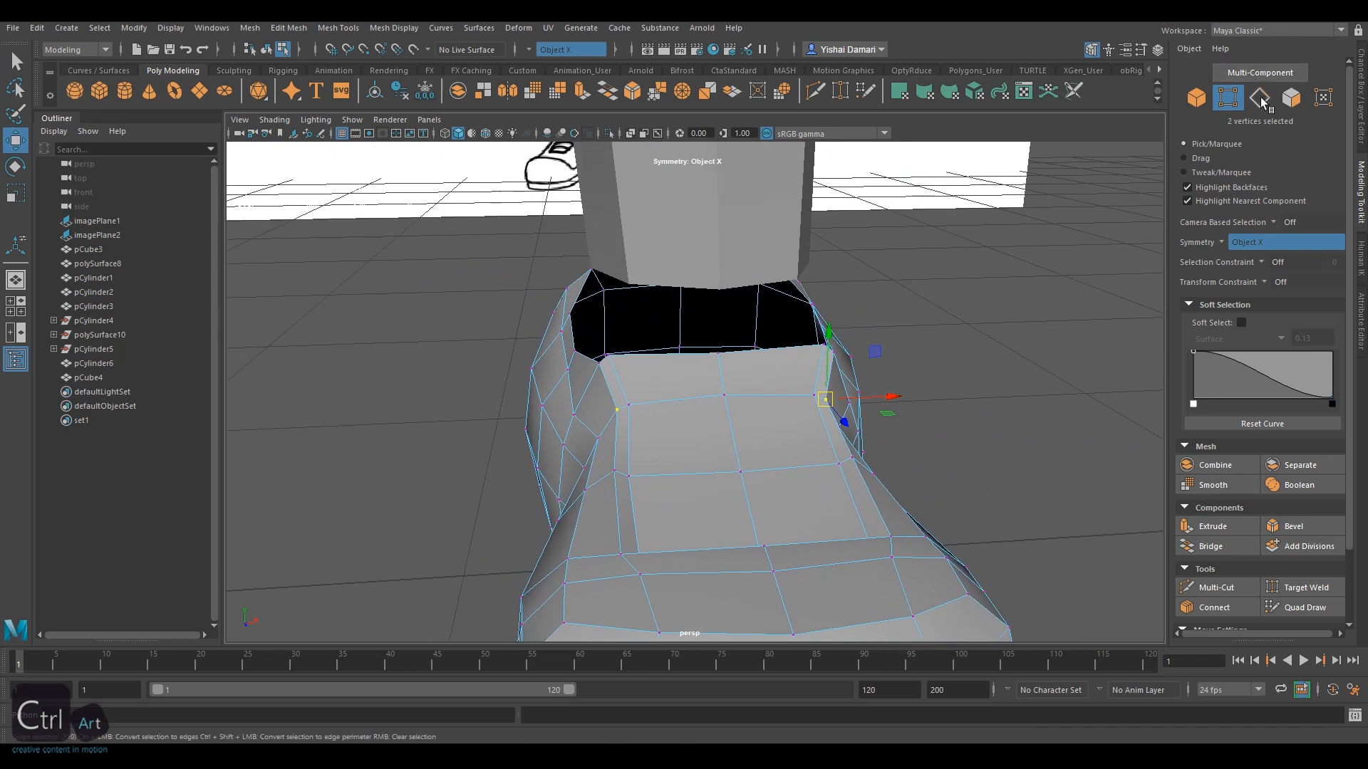
click(1259, 98)
click(809, 348)
click(16, 332)
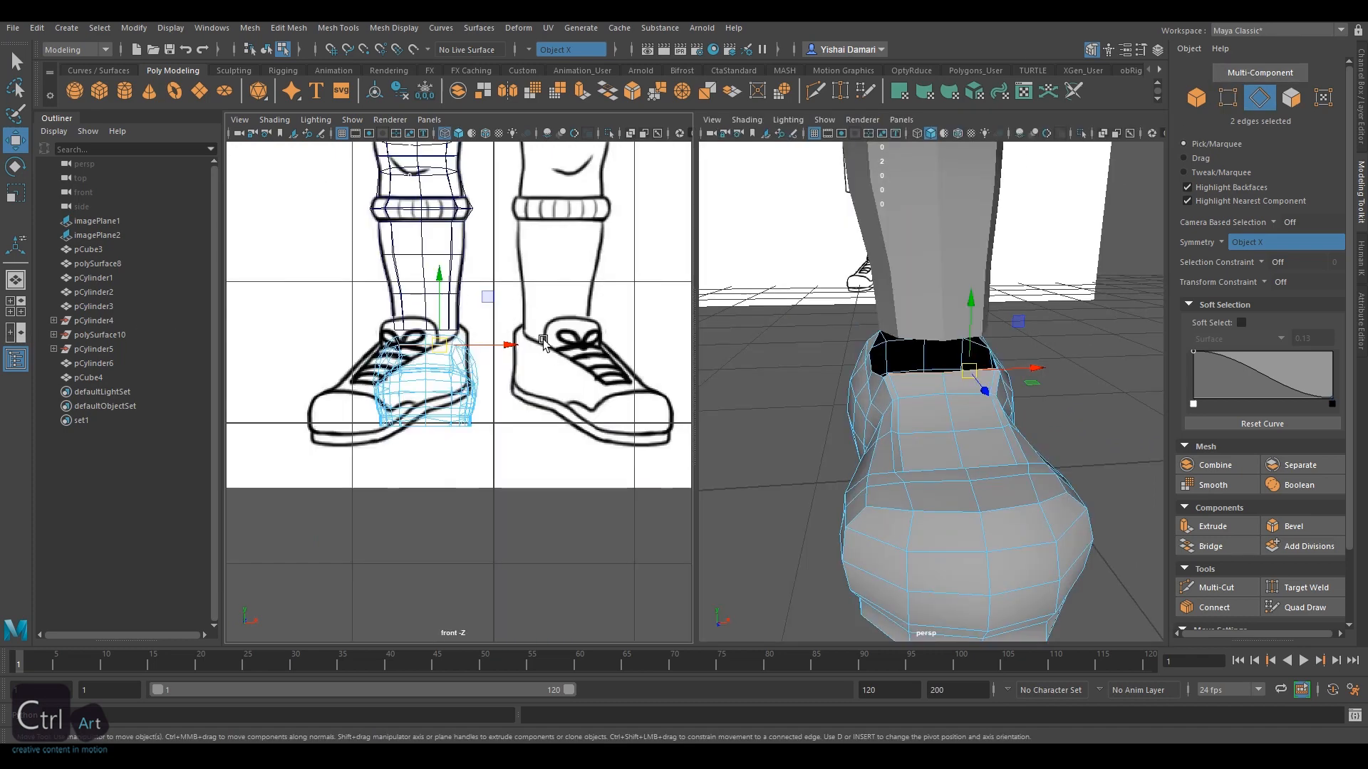
key(space)
drag(453, 345, 530, 344)
alt+middle_drag(527, 320, 528, 396)
scroll(528, 395, up, 3)
alt+drag(734, 388, 892, 410)
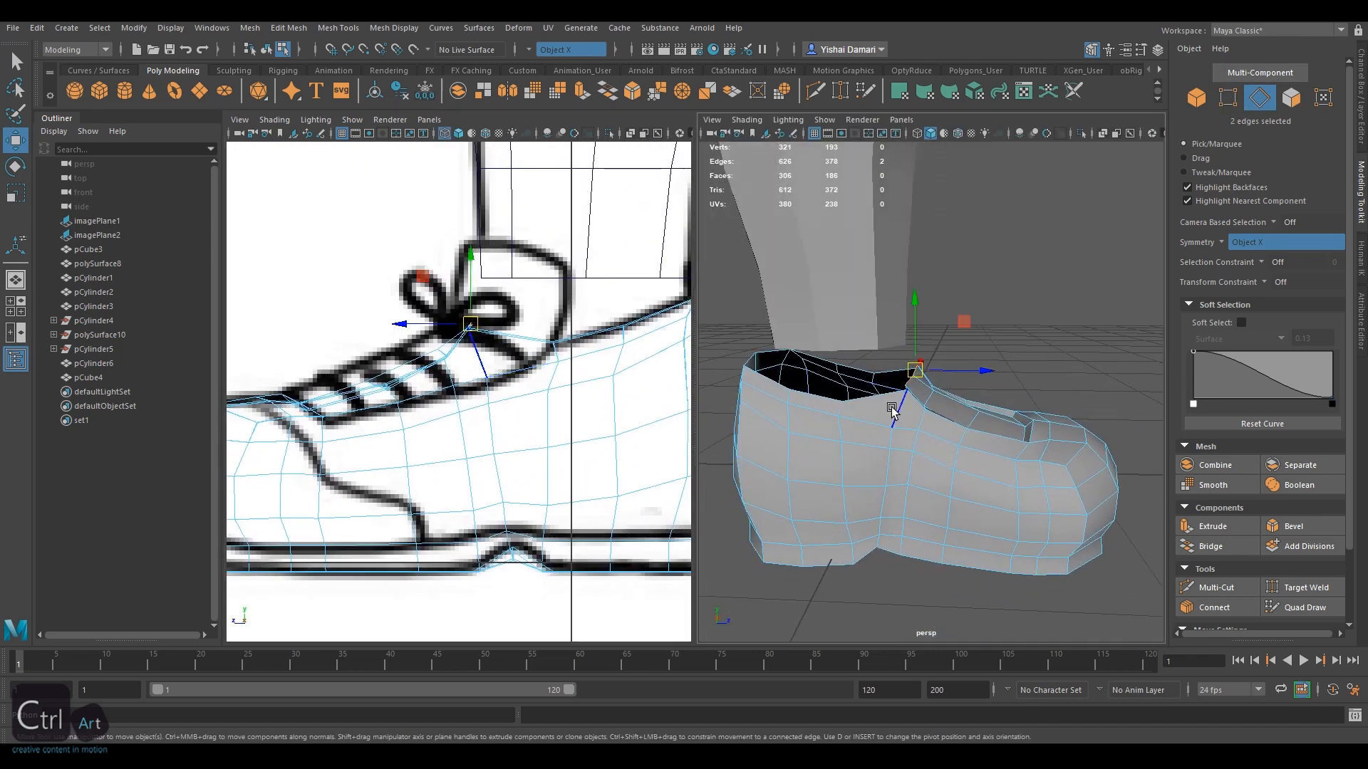
Move the tongue's end edges forward to the lace knot in the side reference and scale them in width
key(b)
drag(981, 371, 887, 390)
drag(987, 370, 812, 357)
key(b)
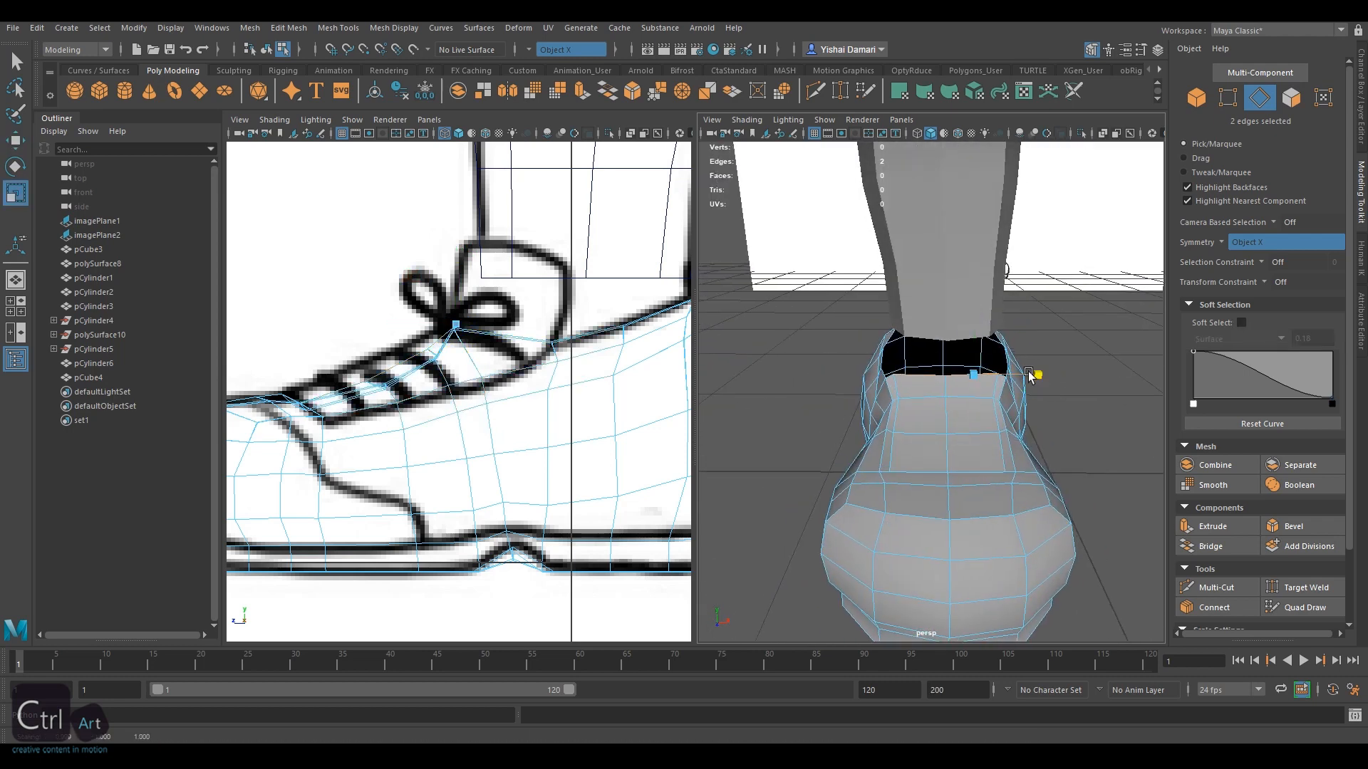
Extrude the tongue's end edges and raise them to the top of the tongue in the side reference
key(ctrl+e)
key(w)
mouse_move(969, 303)
mouse_down()
mouse_move(965, 271)
mouse_move(948, 292)
mouse_up()
alt+right_drag(876, 329, 1081, 363)
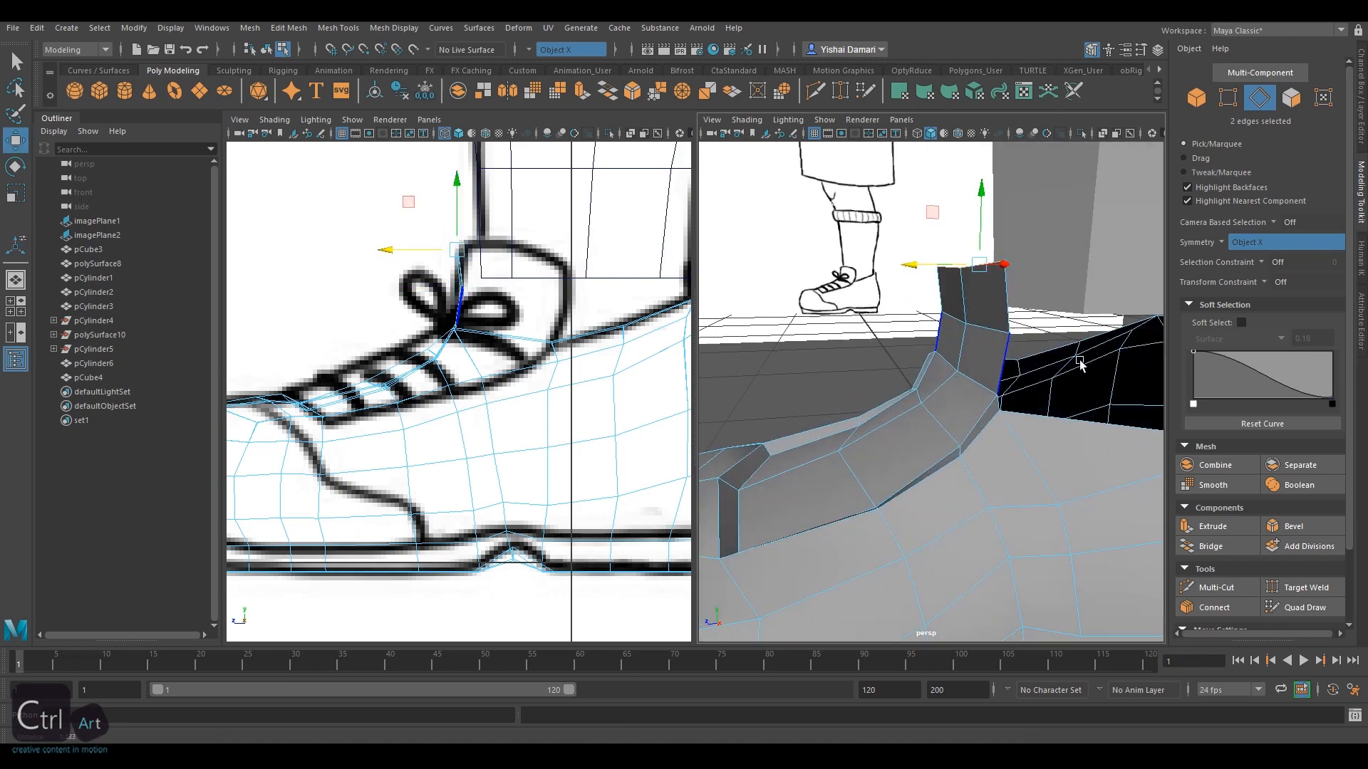
Move the tongue's upper side and corner vertices to curve its sides back and round off its top
alt+drag(1080, 364, 997, 356)
click(1227, 97)
click(911, 456)
click(911, 390)
drag(842, 396, 859, 397)
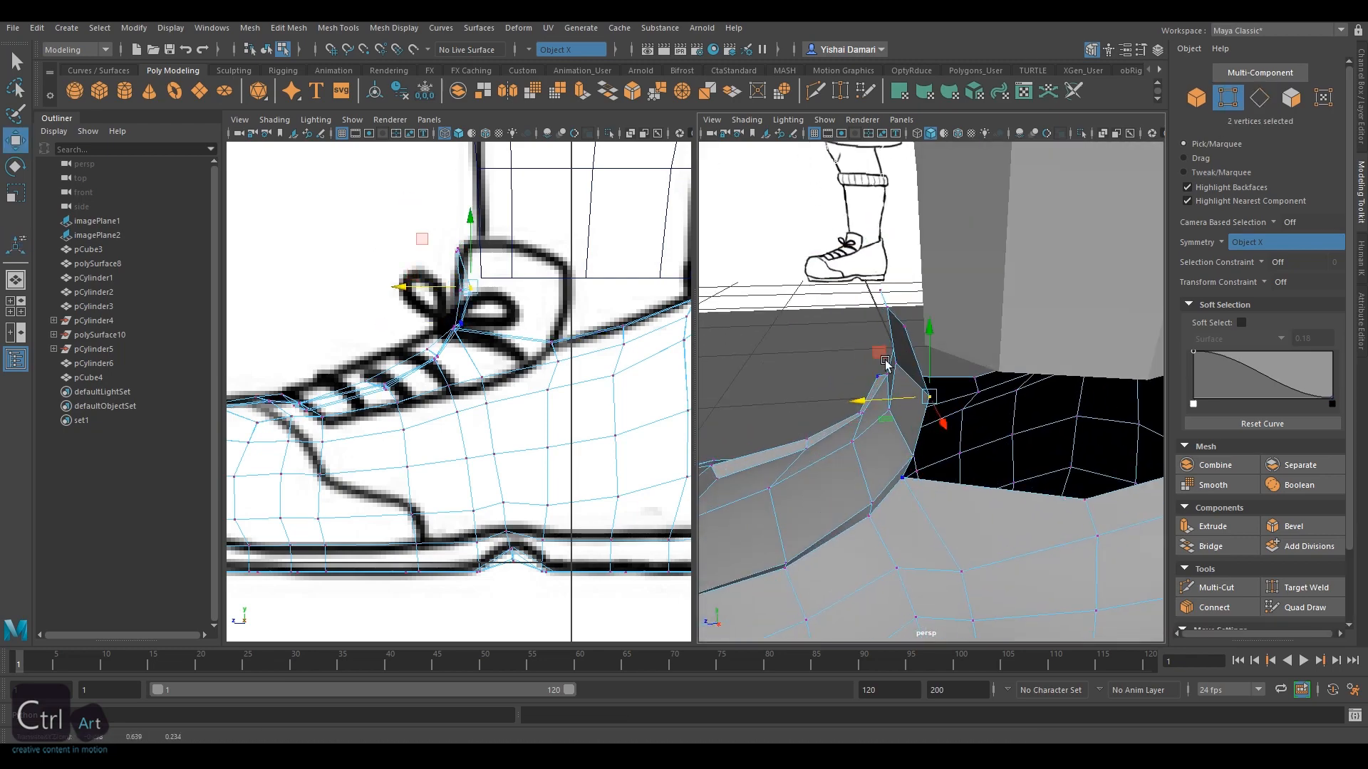
click(905, 326)
drag(835, 327, 1033, 348)
drag(1078, 295, 775, 342)
Select the four upper faces of the tongue in the enlarged perspective view and duplicate them
key(space)
key(F11)
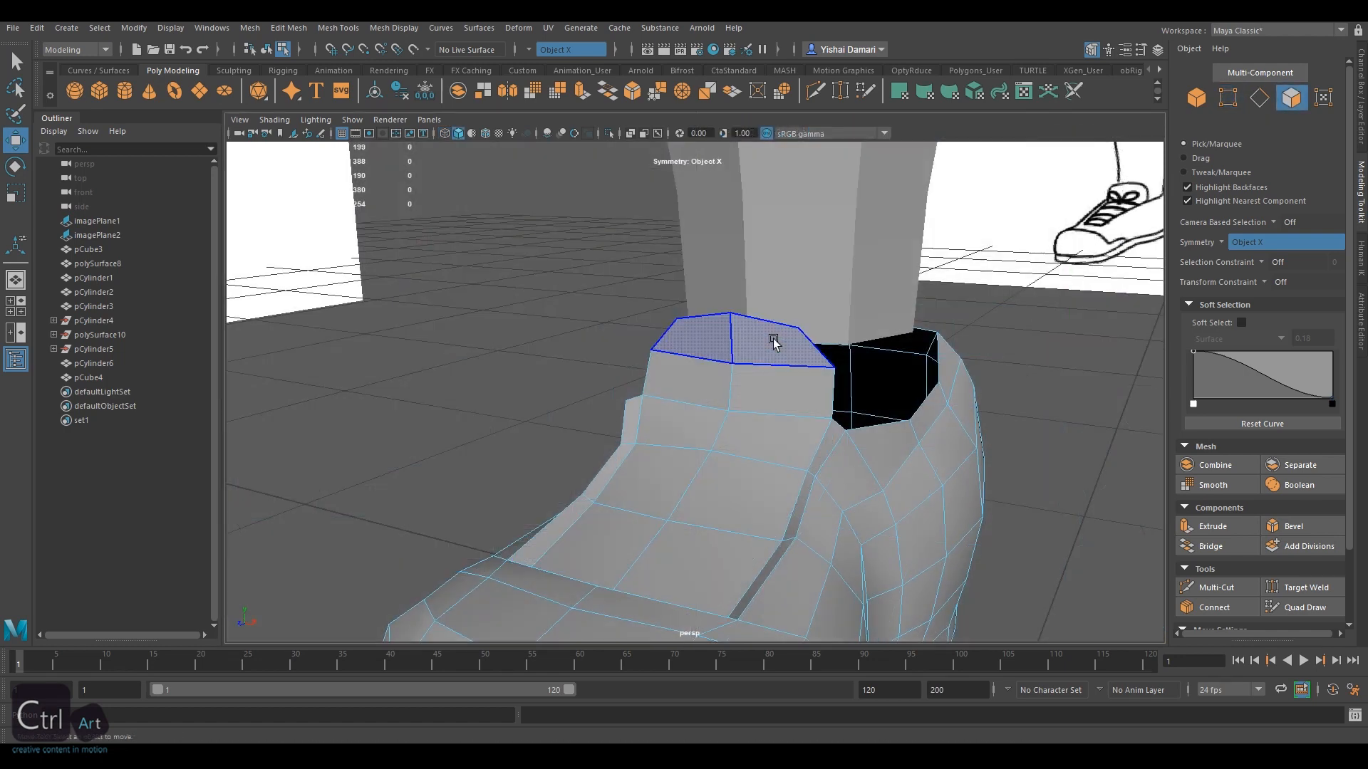
click(775, 342)
shift+click(810, 385)
alt+drag(556, 419, 716, 411)
click(293, 28)
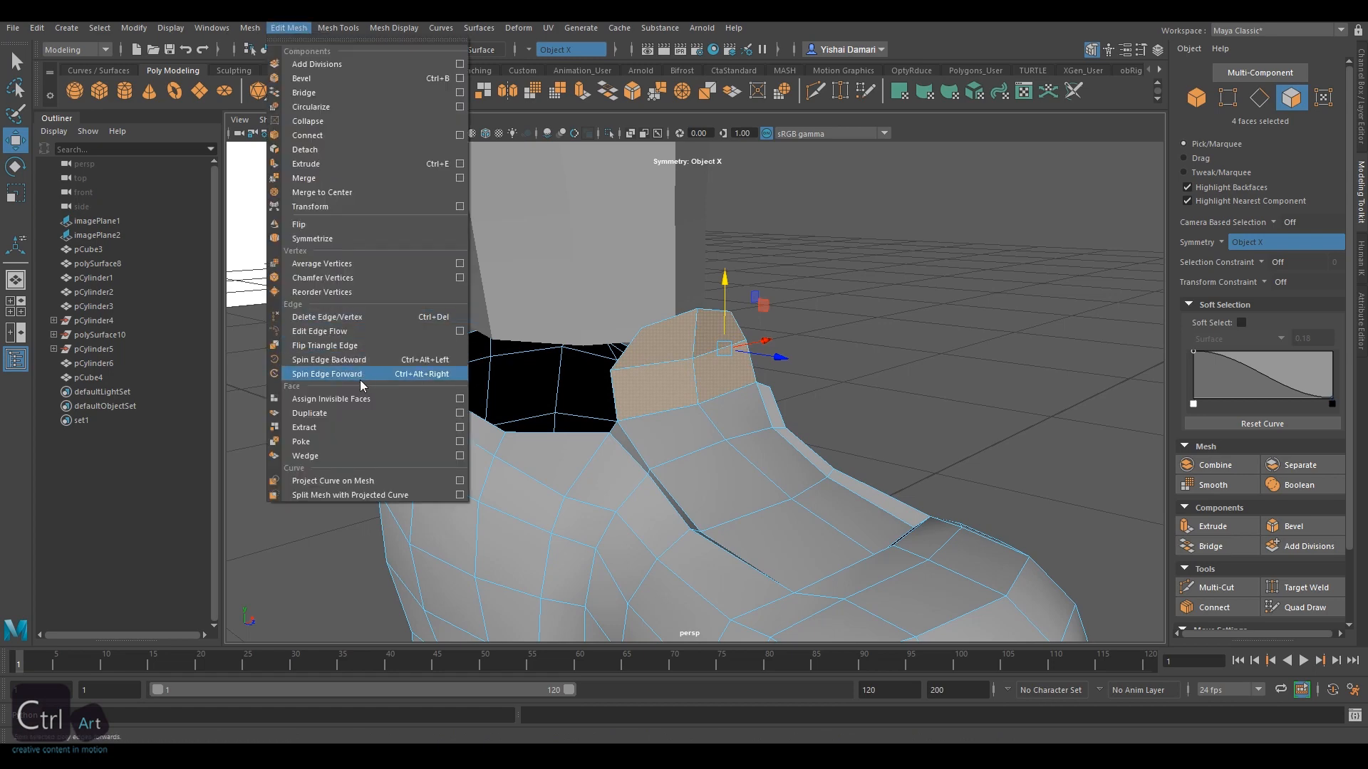
click(310, 414)
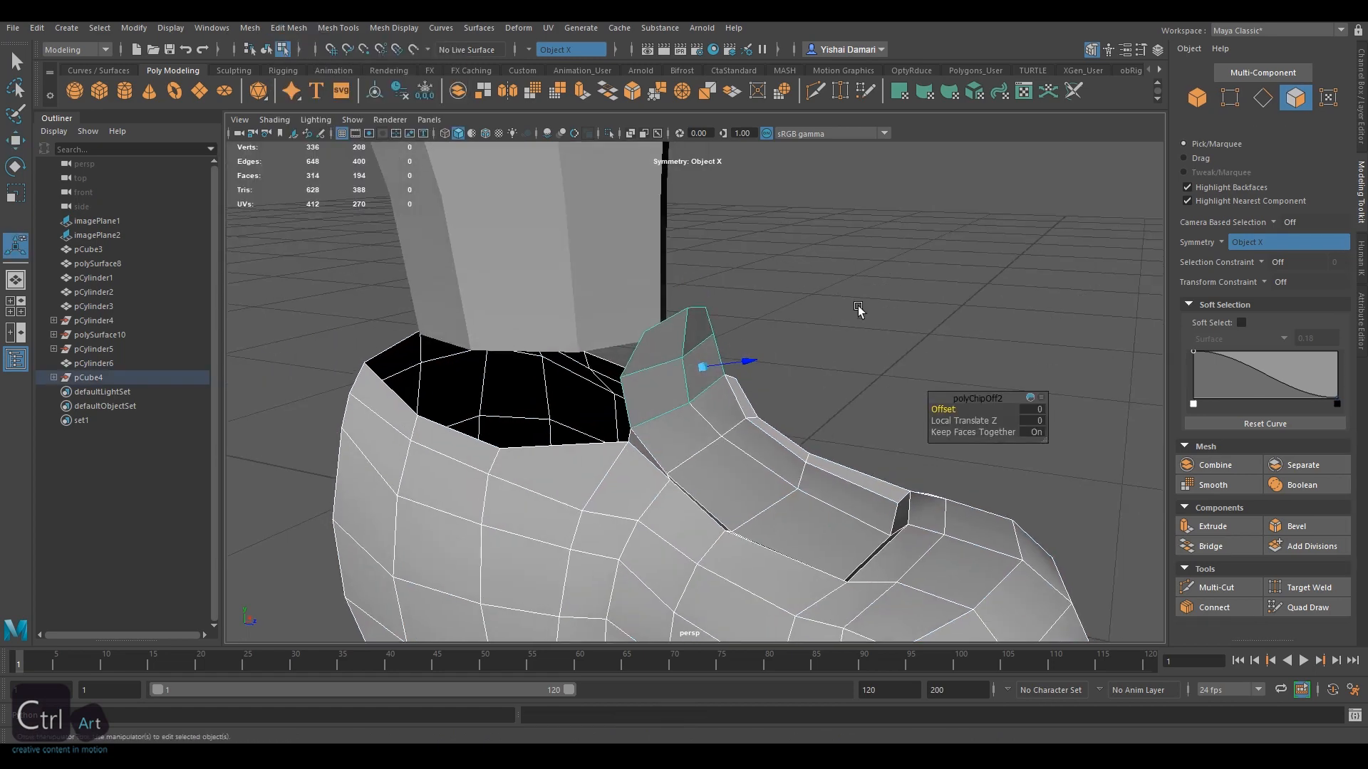
Center the duplicated tongue piece's pivot and offset the piece slightly toward the ankle to give the tongue thickness
alt+middle_drag(933, 289, 925, 207)
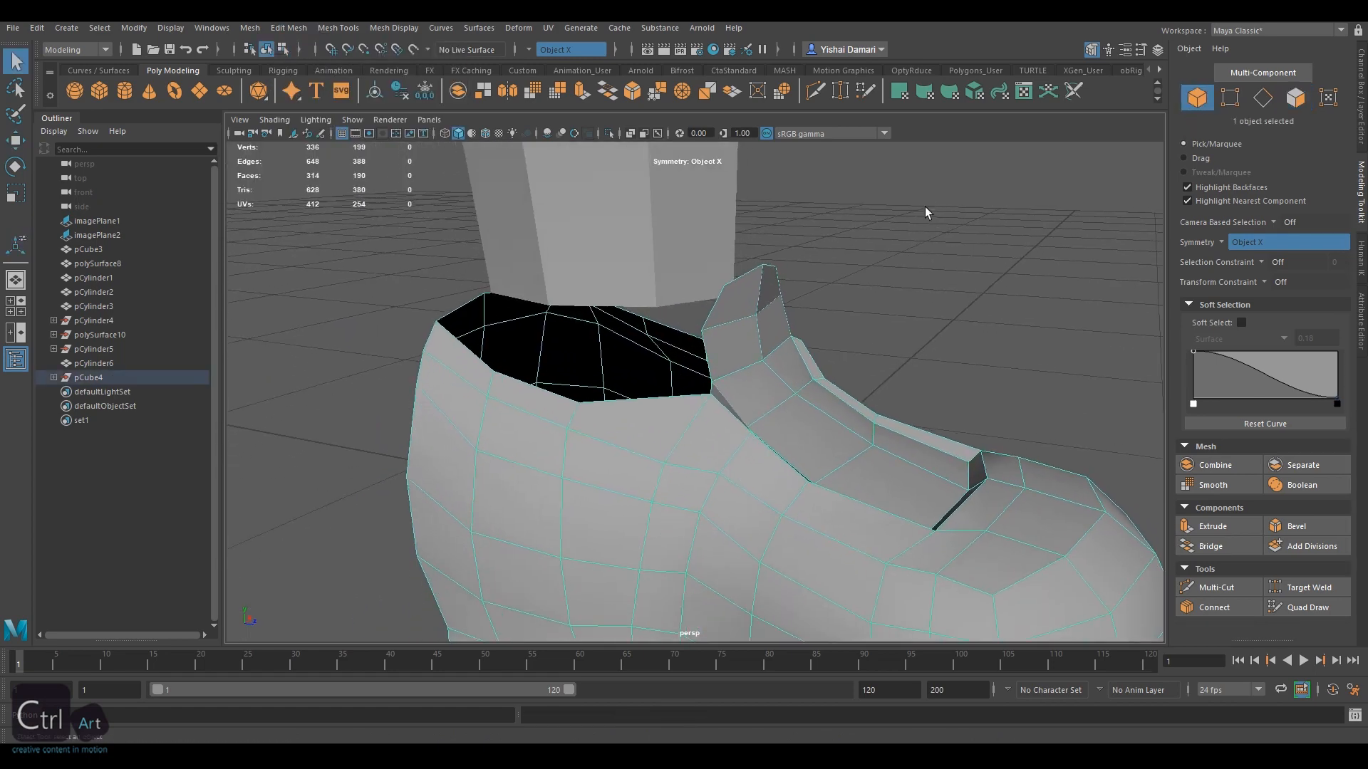
click(924, 207)
click(741, 322)
key(w)
alt+drag(763, 322, 761, 329)
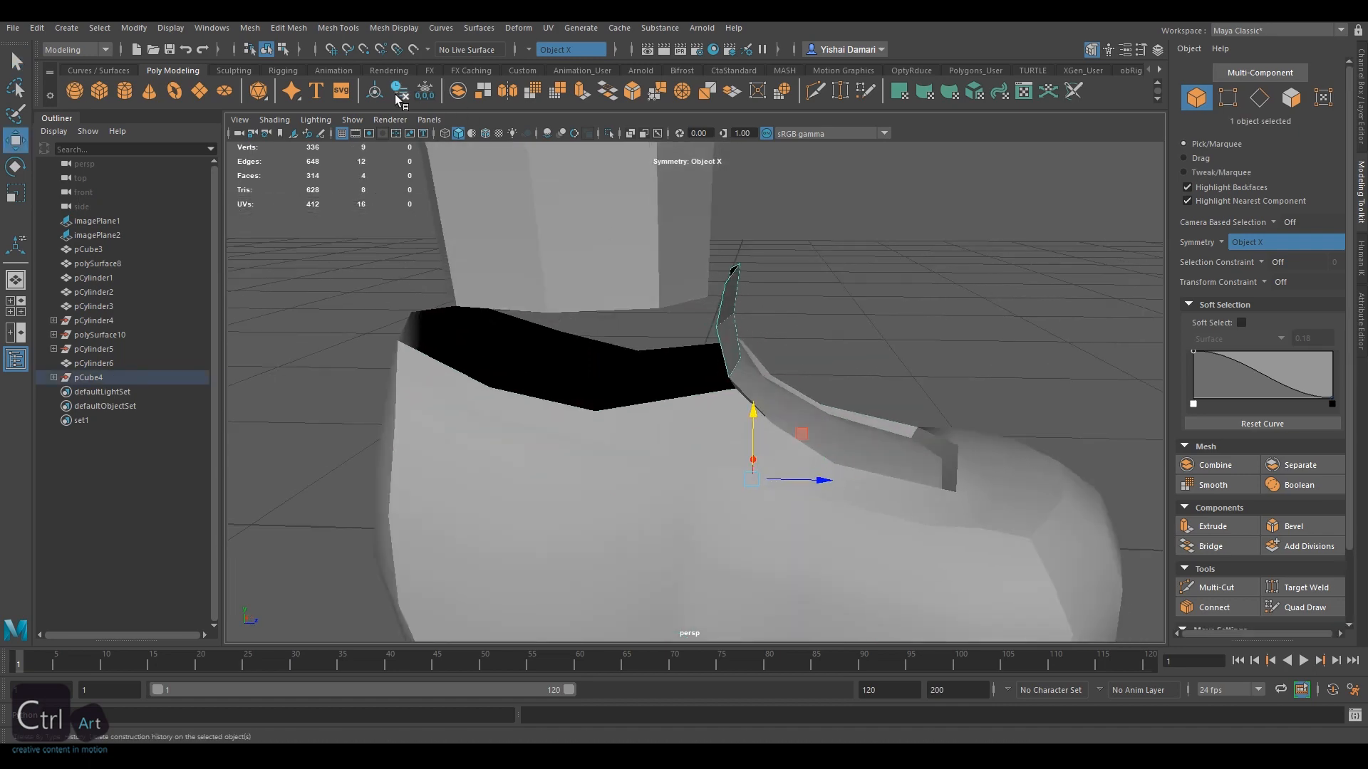
alt+drag(953, 268, 845, 296)
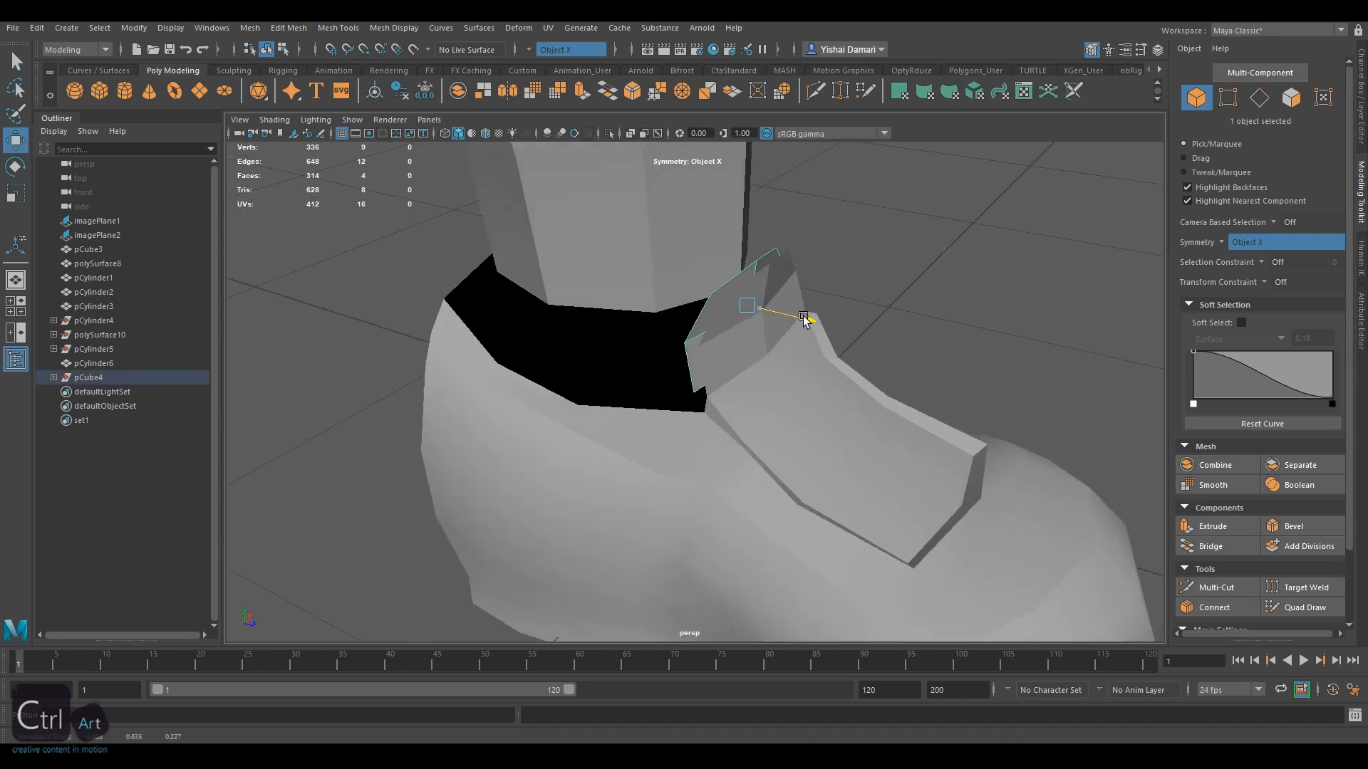
Reverse the normals of the duplicated tongue piece and turn symmetry off
click(304, 28)
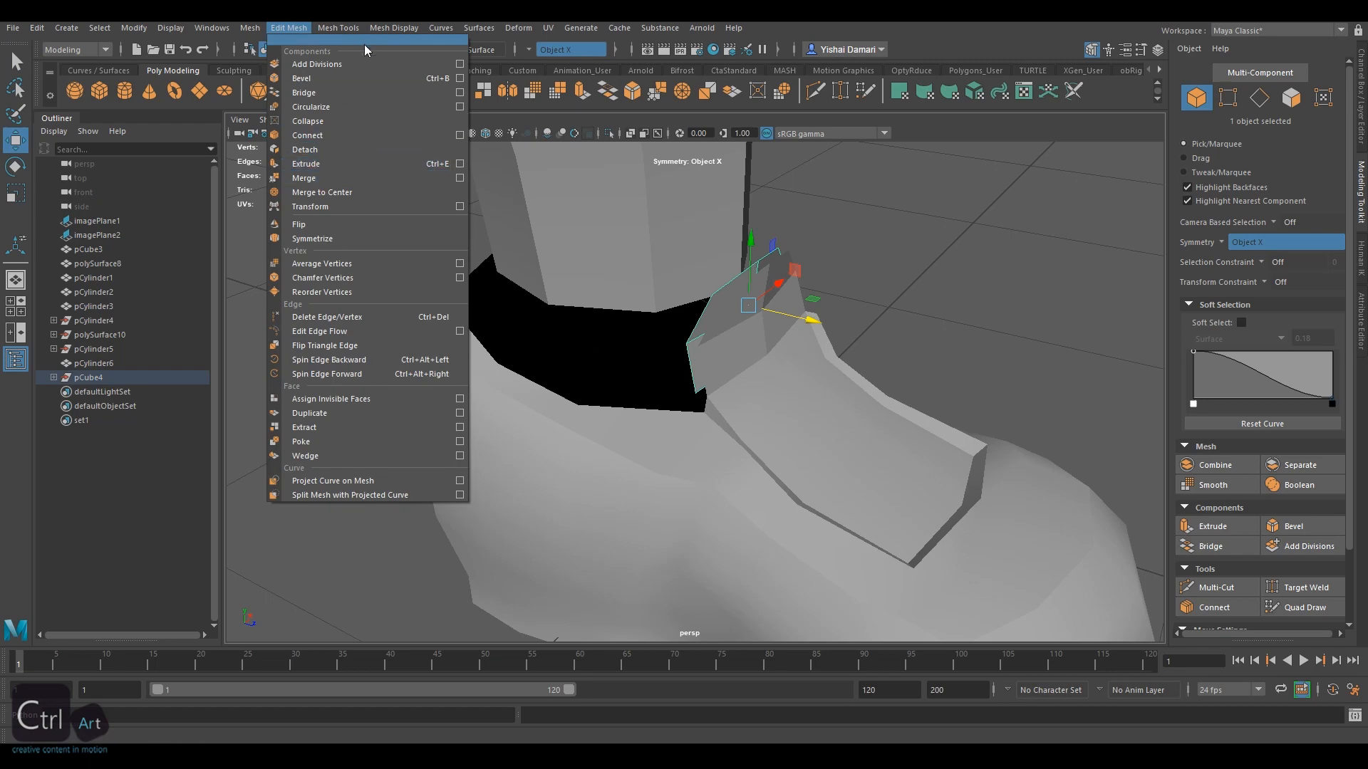
mouse_move(392, 30)
click(416, 93)
alt+drag(712, 270, 825, 276)
click(890, 285)
click(1214, 243)
click(1243, 255)
Select the duplicated tongue piece together with the shoe and combine them into one mesh
alt+drag(1012, 288, 883, 292)
click(716, 321)
shift+click(773, 377)
click(250, 28)
click(277, 81)
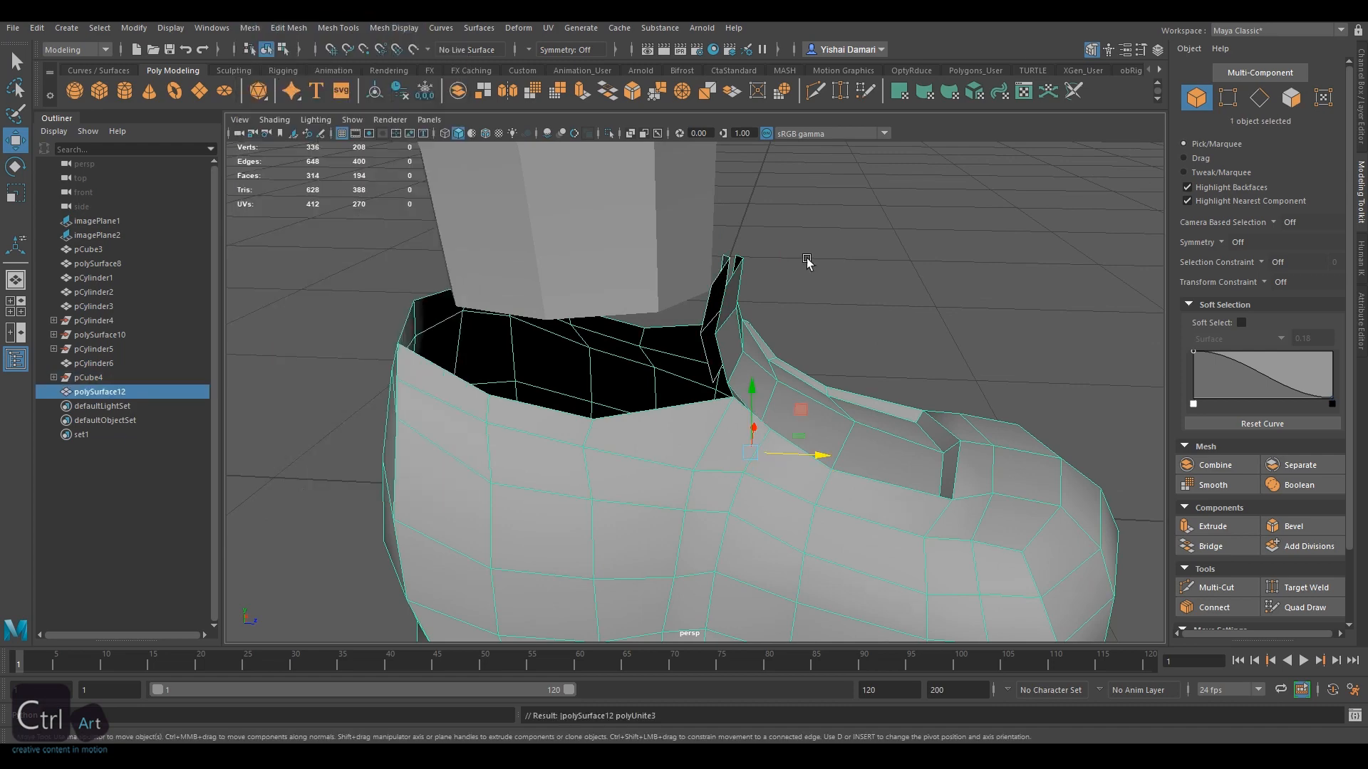
Bridge the tongue's front and back layers along one side and across the top edges
alt+drag(809, 266, 926, 284)
shift+click(788, 413)
key(g)
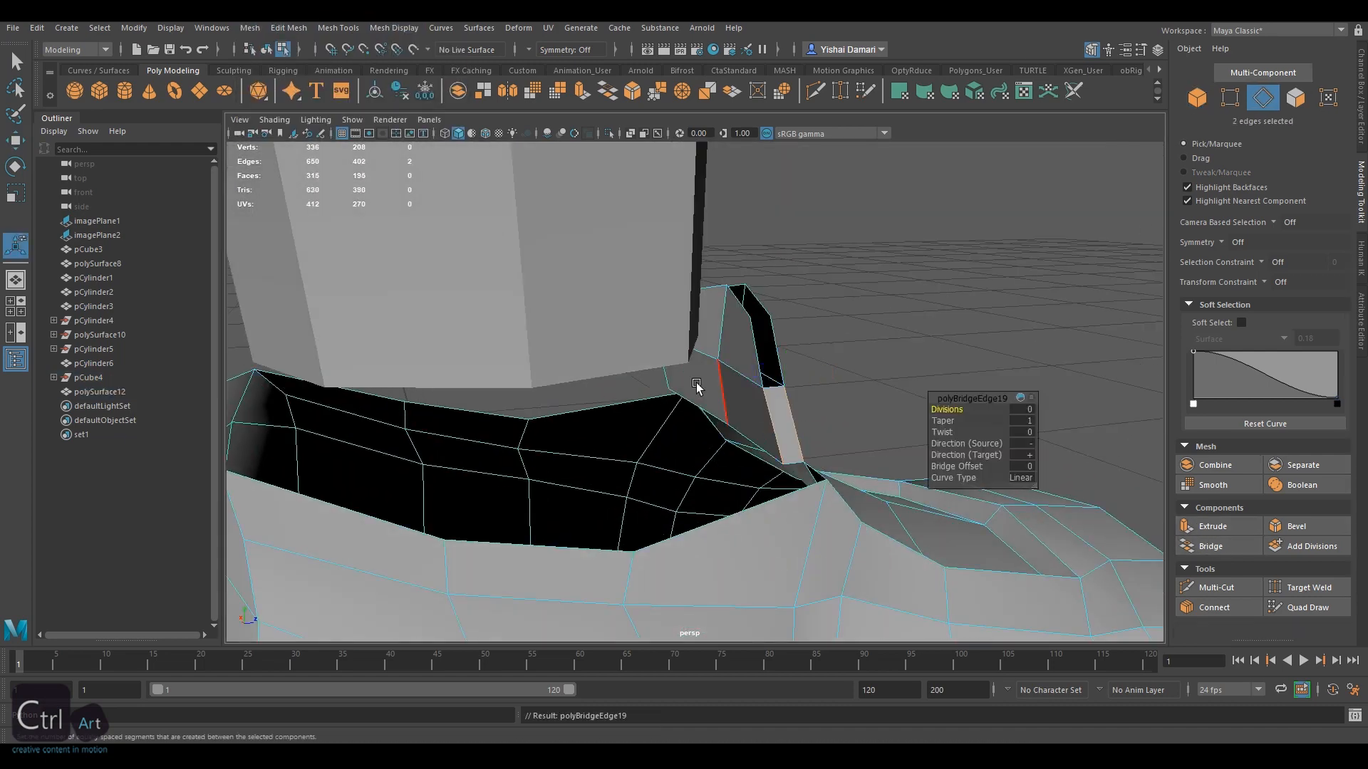
click(756, 348)
shift+click(776, 345)
key(g)
alt+drag(777, 345, 627, 384)
shift+click(755, 354)
key(g)
click(872, 342)
shift+click(862, 326)
key(g)
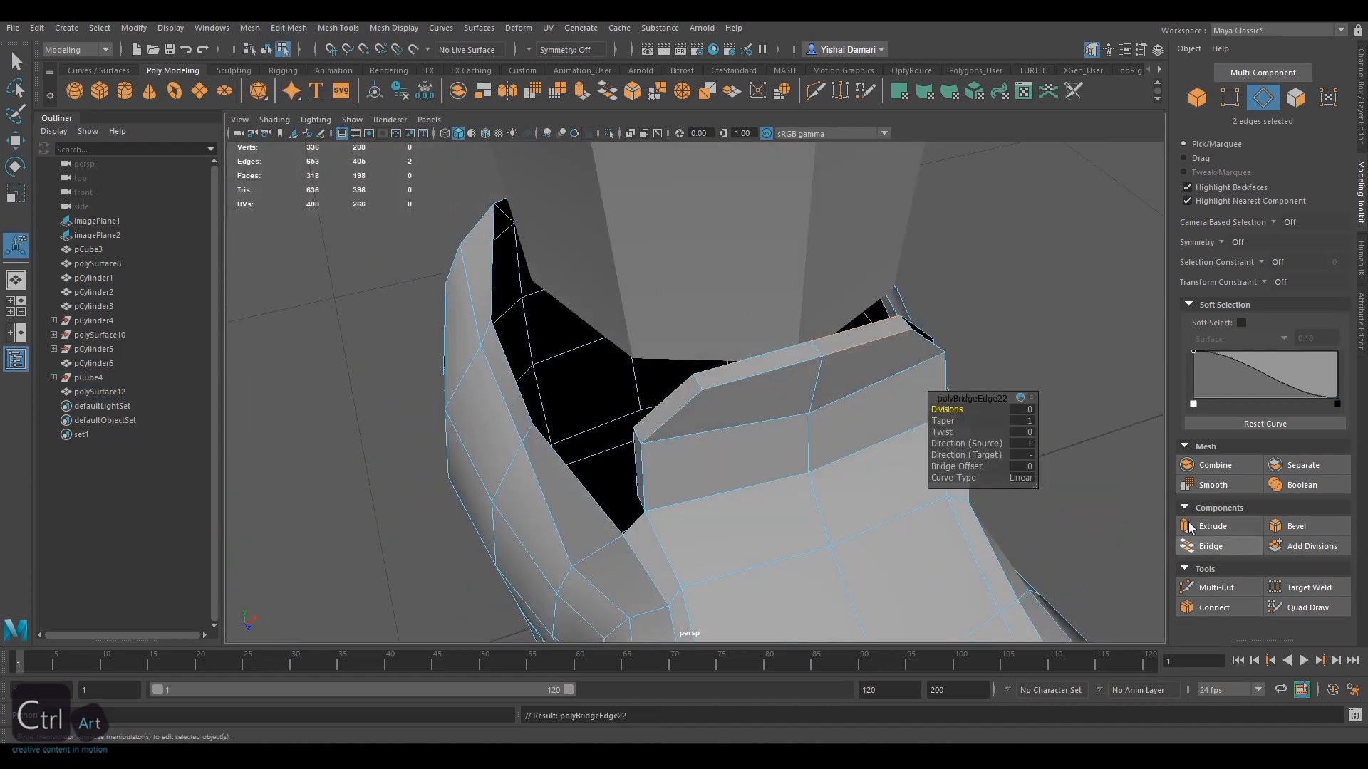
Bridge the remaining open edges between the tongue's two layers on the opposite side
alt+drag(862, 335, 720, 399)
click(724, 421)
shift+click(694, 409)
key(g)
Select the shoe's ankle opening edges, extrude them and raise them slightly in the side reference
click(742, 498)
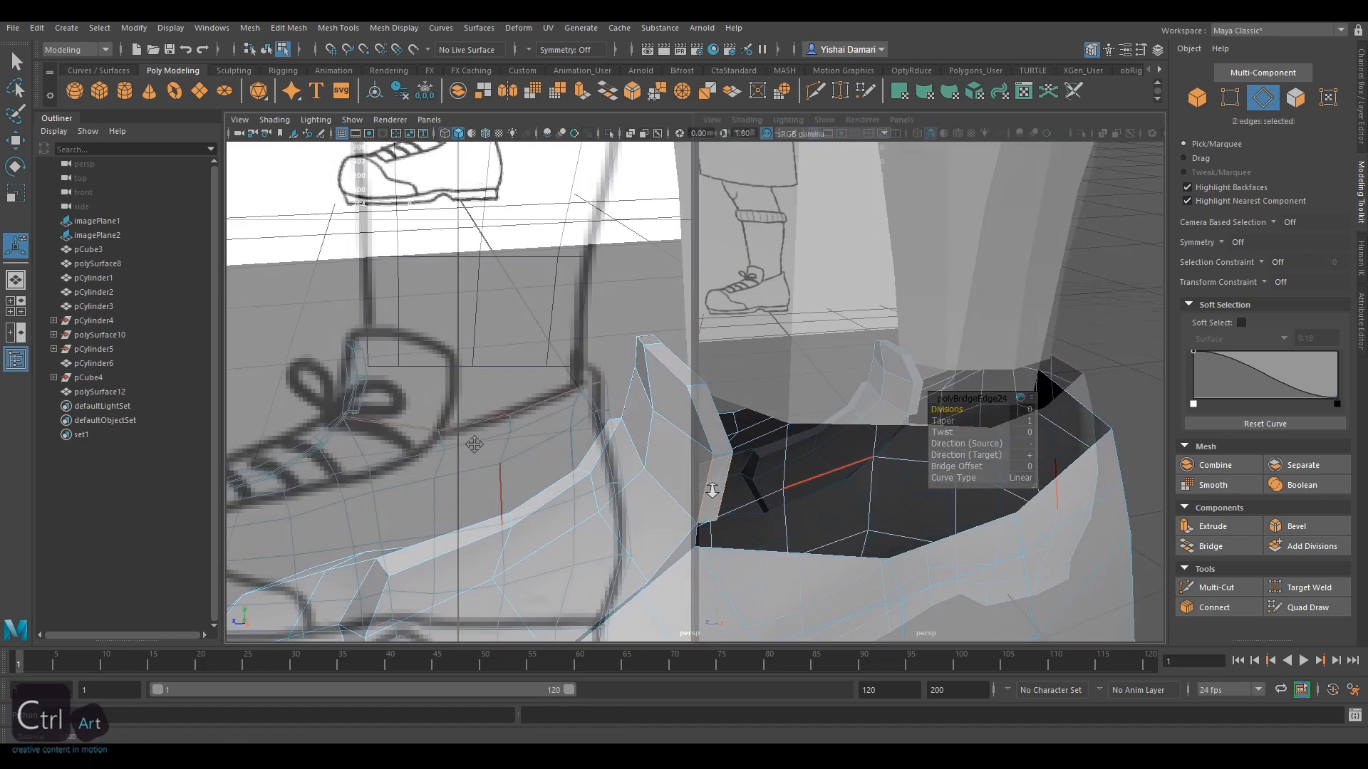
alt+middle_drag(473, 446, 490, 421)
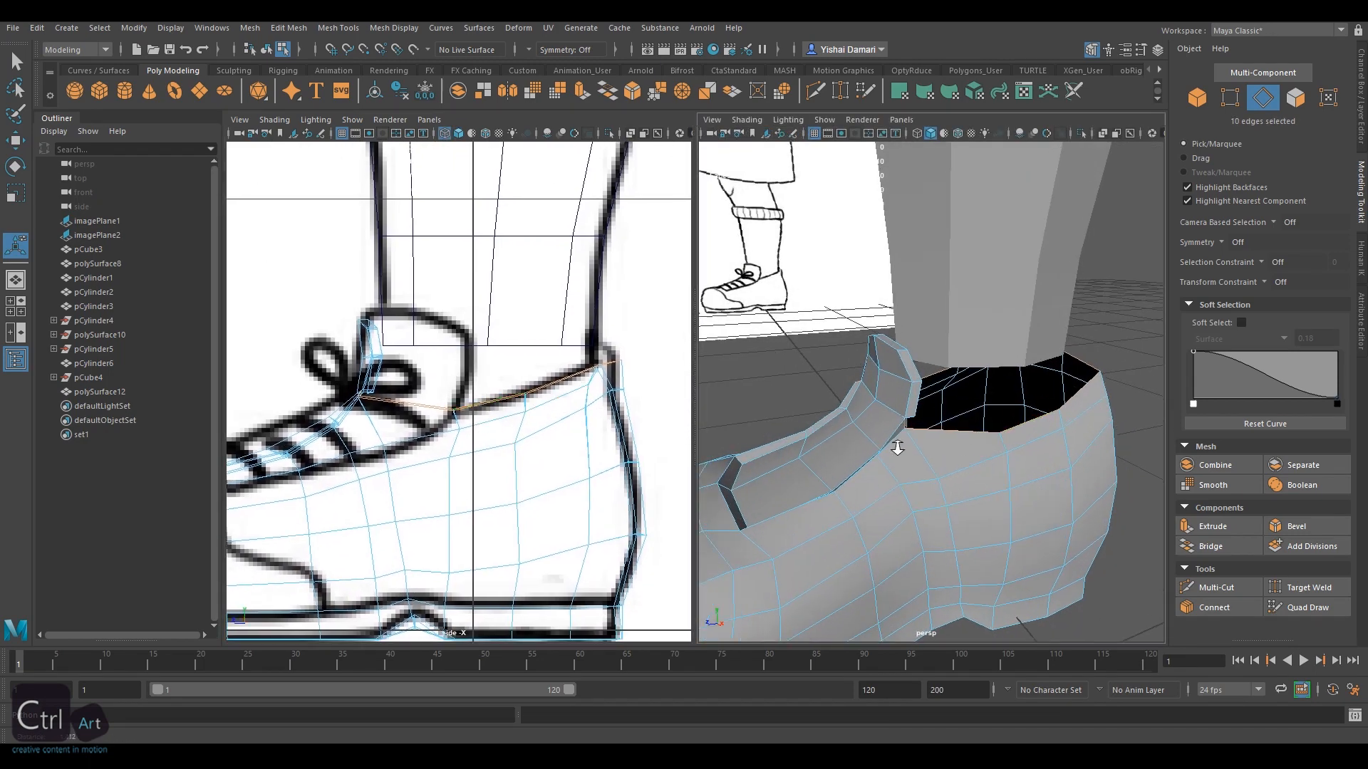
alt+drag(790, 435, 718, 440)
key(ctrl+e)
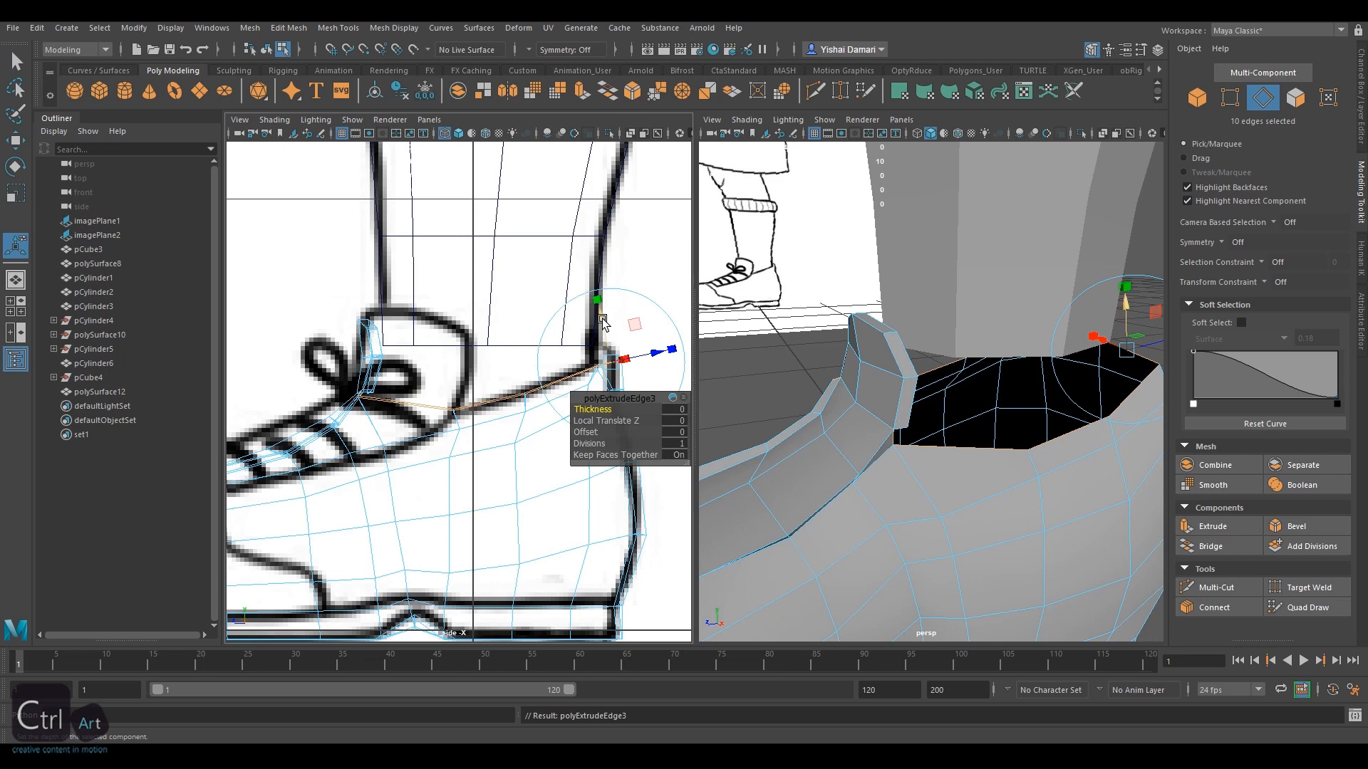
key(w)
drag(487, 317, 484, 308)
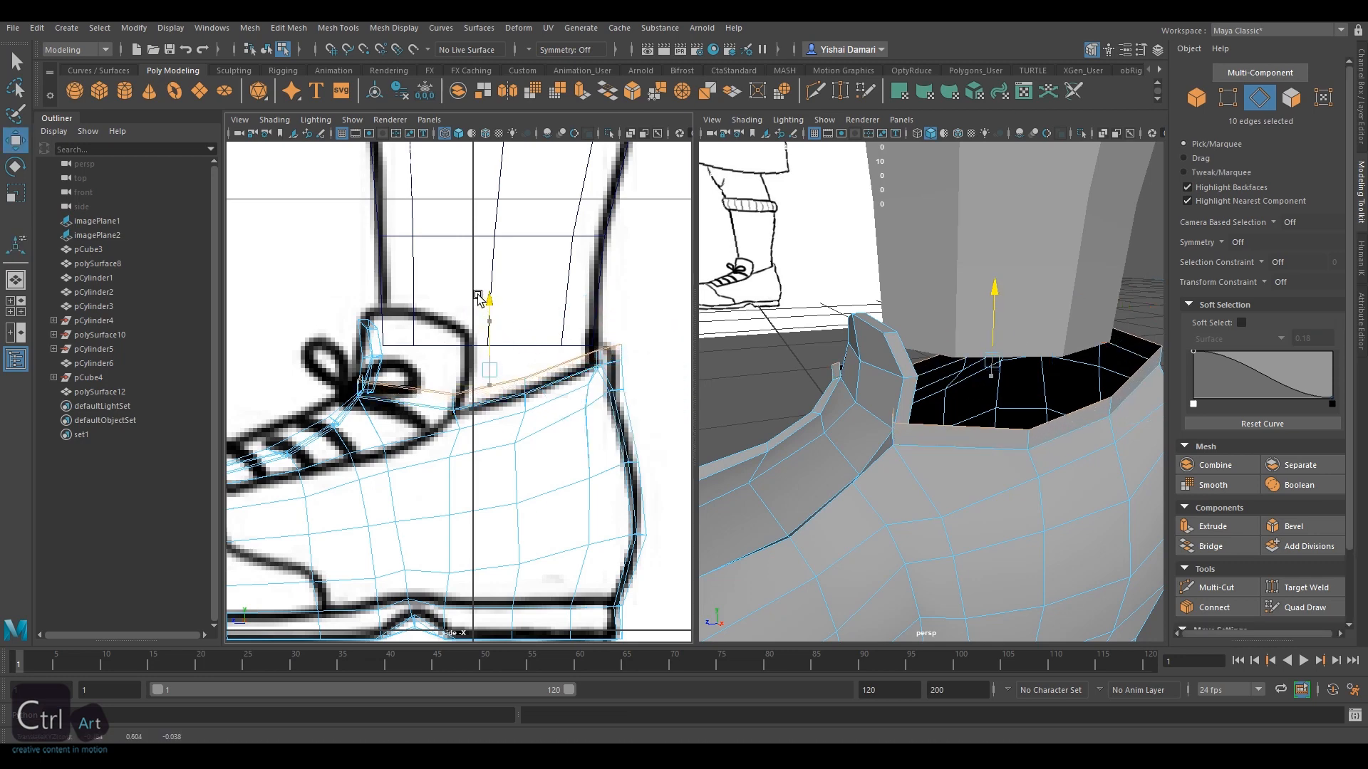
Scale the raised ankle rim edges slightly outward and fine-tune their position around the leg
alt+drag(906, 389, 875, 378)
key(r)
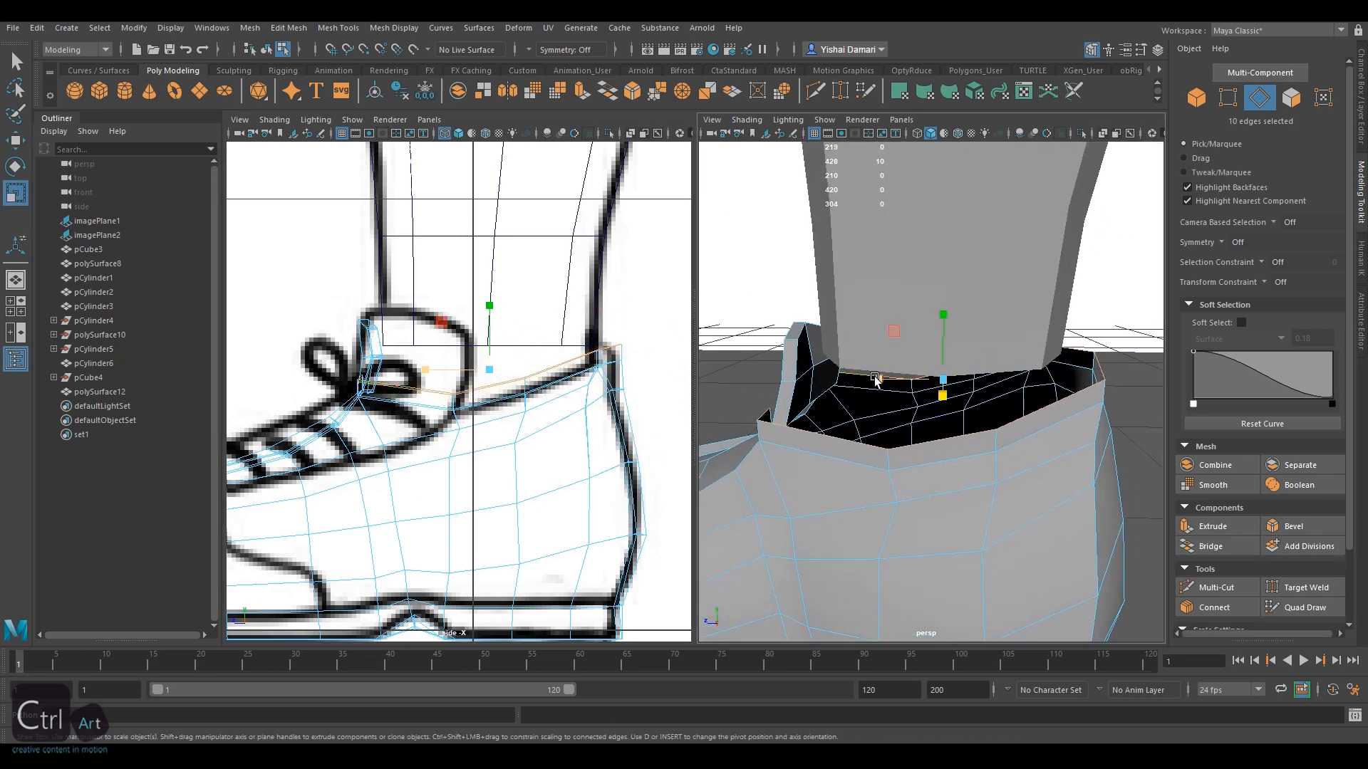
key(w)
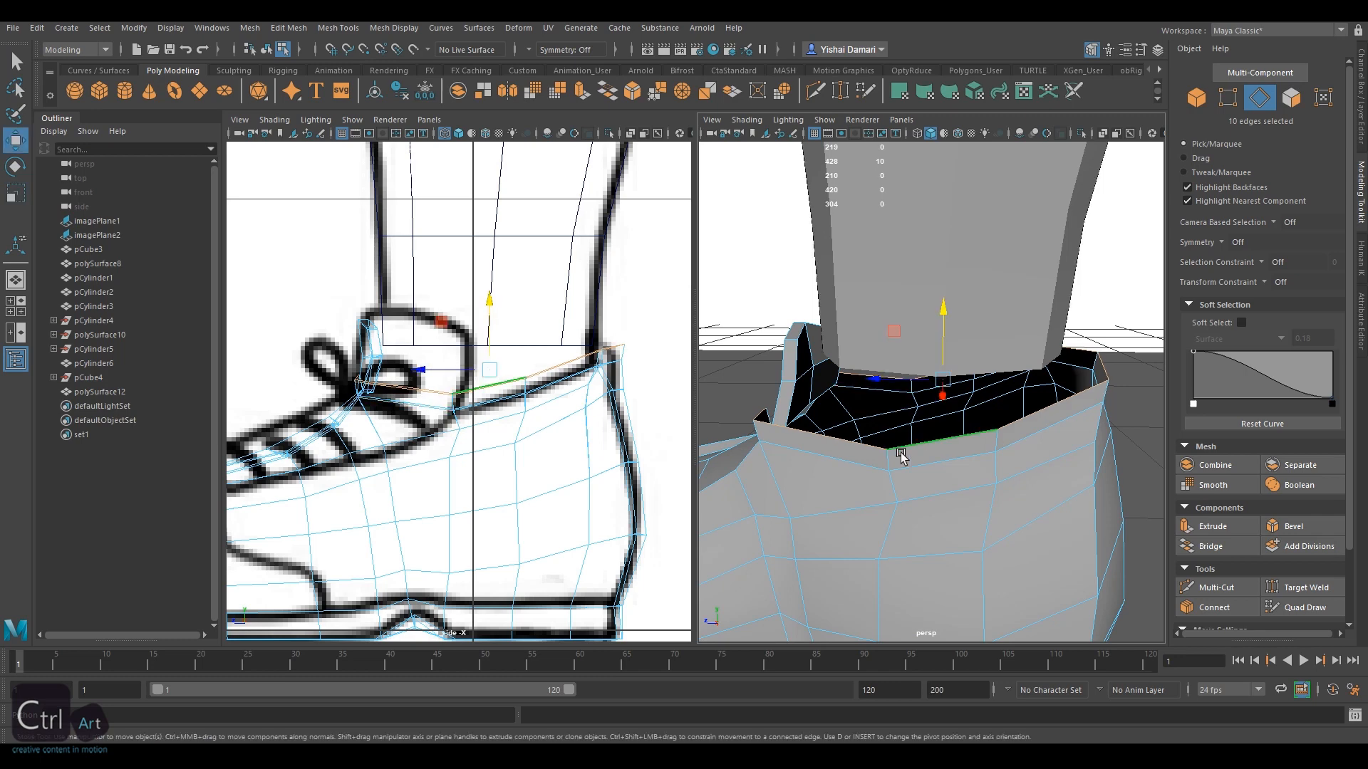
key(b)
drag(901, 453, 952, 455)
drag(879, 384, 874, 385)
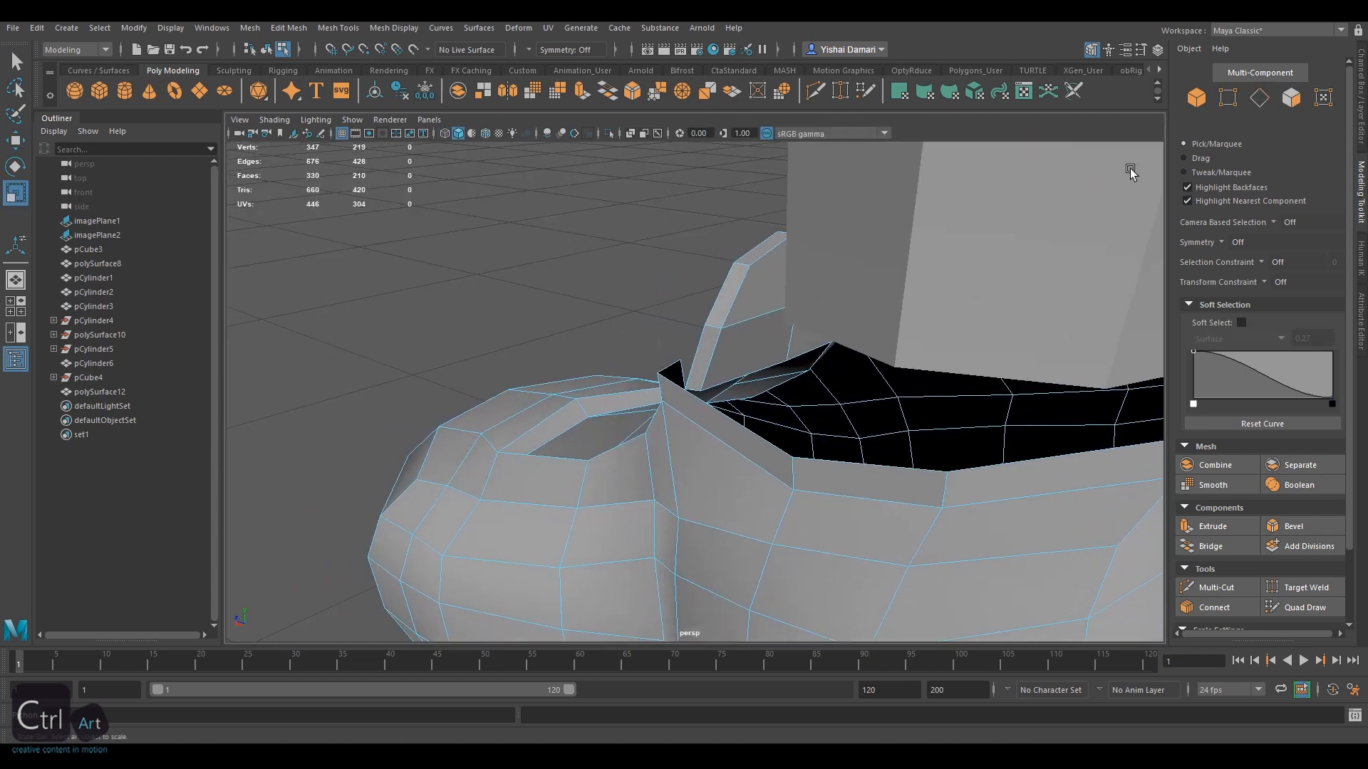
Extrude the ankle rim's open end edge to the tongue and target-weld its lower vertex onto the tongue's base corner
click(1259, 98)
scroll(815, 309, up, 7)
scroll(777, 322, down, 4)
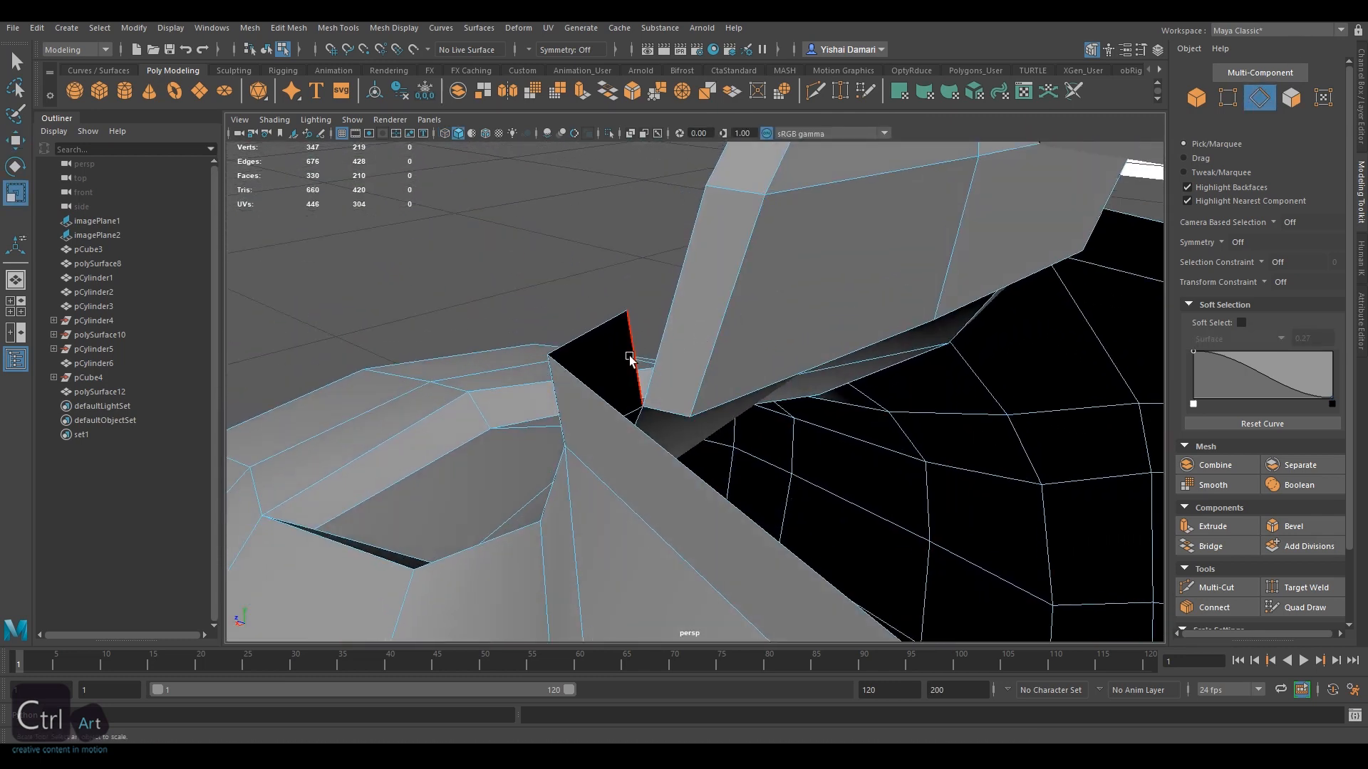
key(ctrl+e)
key(w)
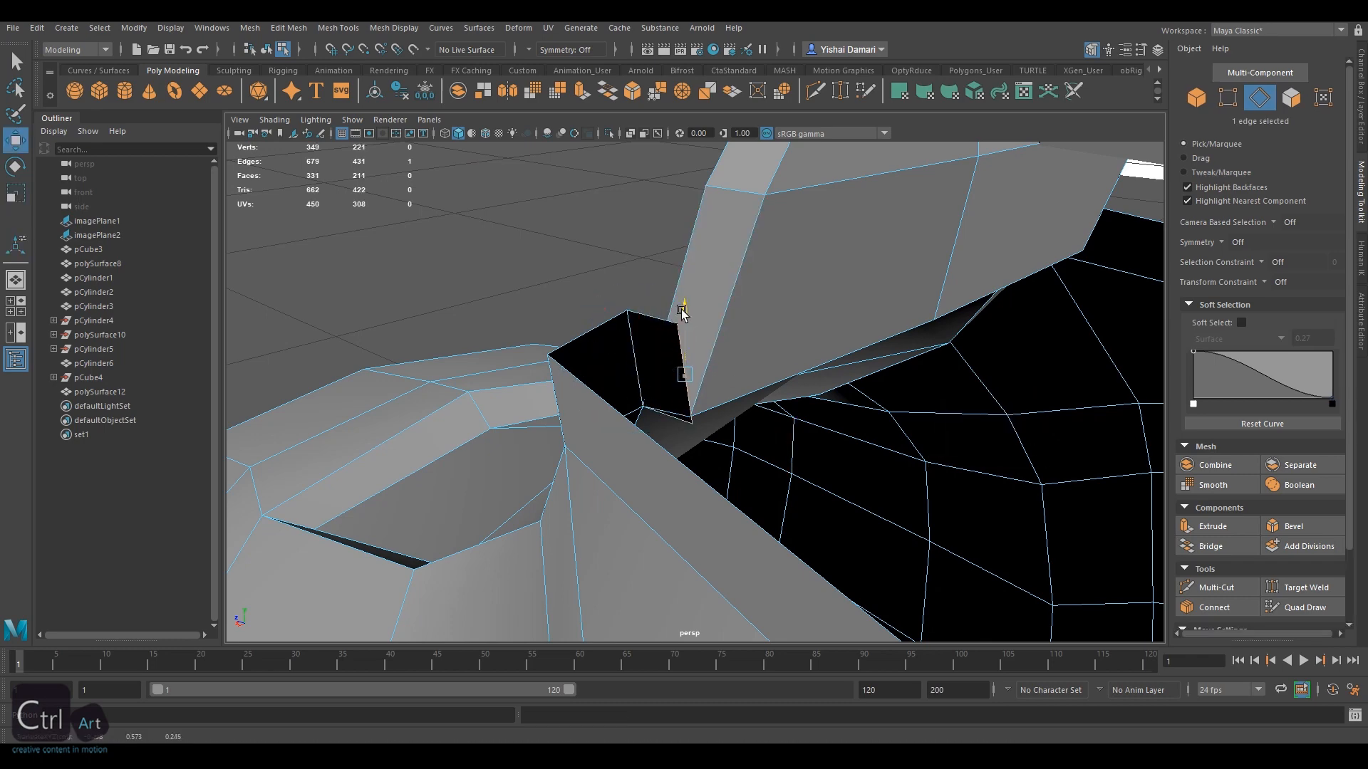
click(1298, 587)
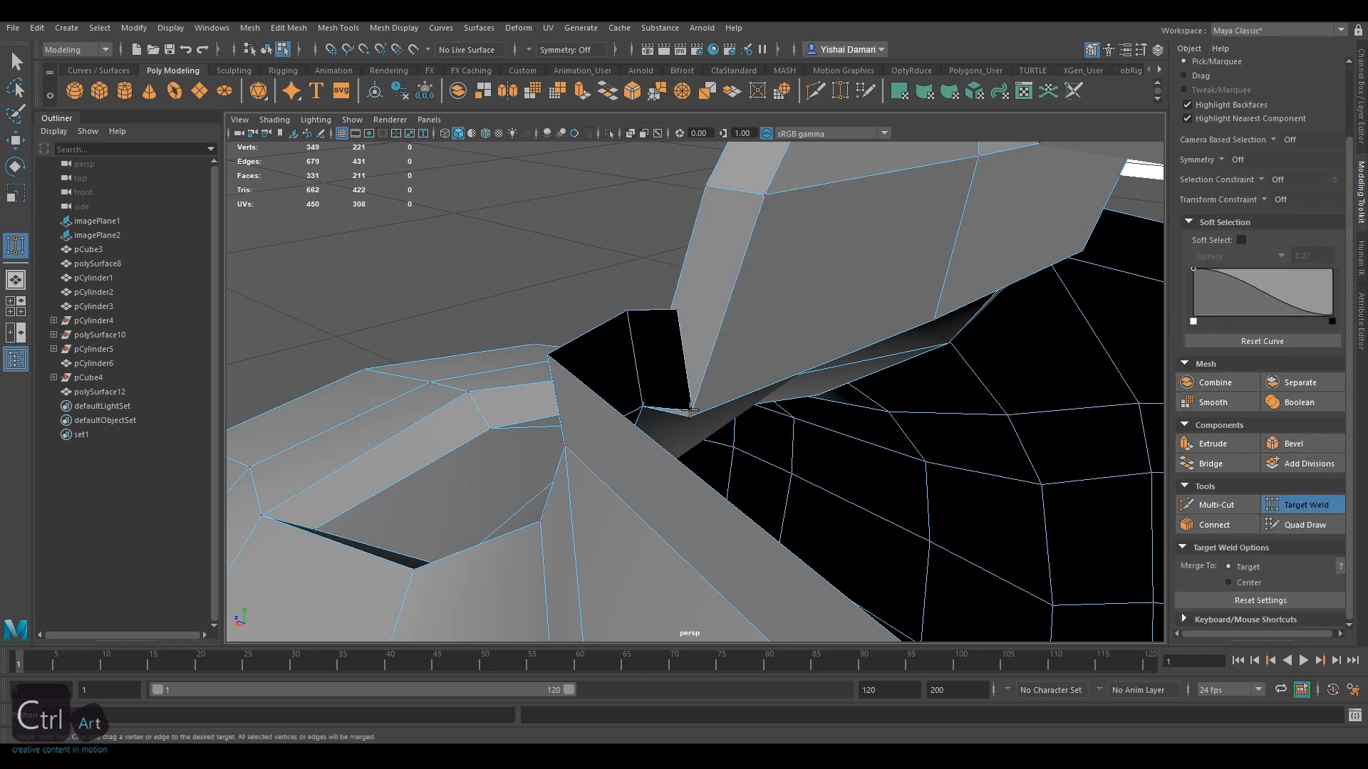
alt+right_drag(638, 415, 528, 354)
Extrude the rim's end edge on the other side of the tongue and target-weld it to the tongue's base corner
alt+drag(528, 354, 769, 335)
alt+middle_drag(769, 335, 813, 333)
key(q)
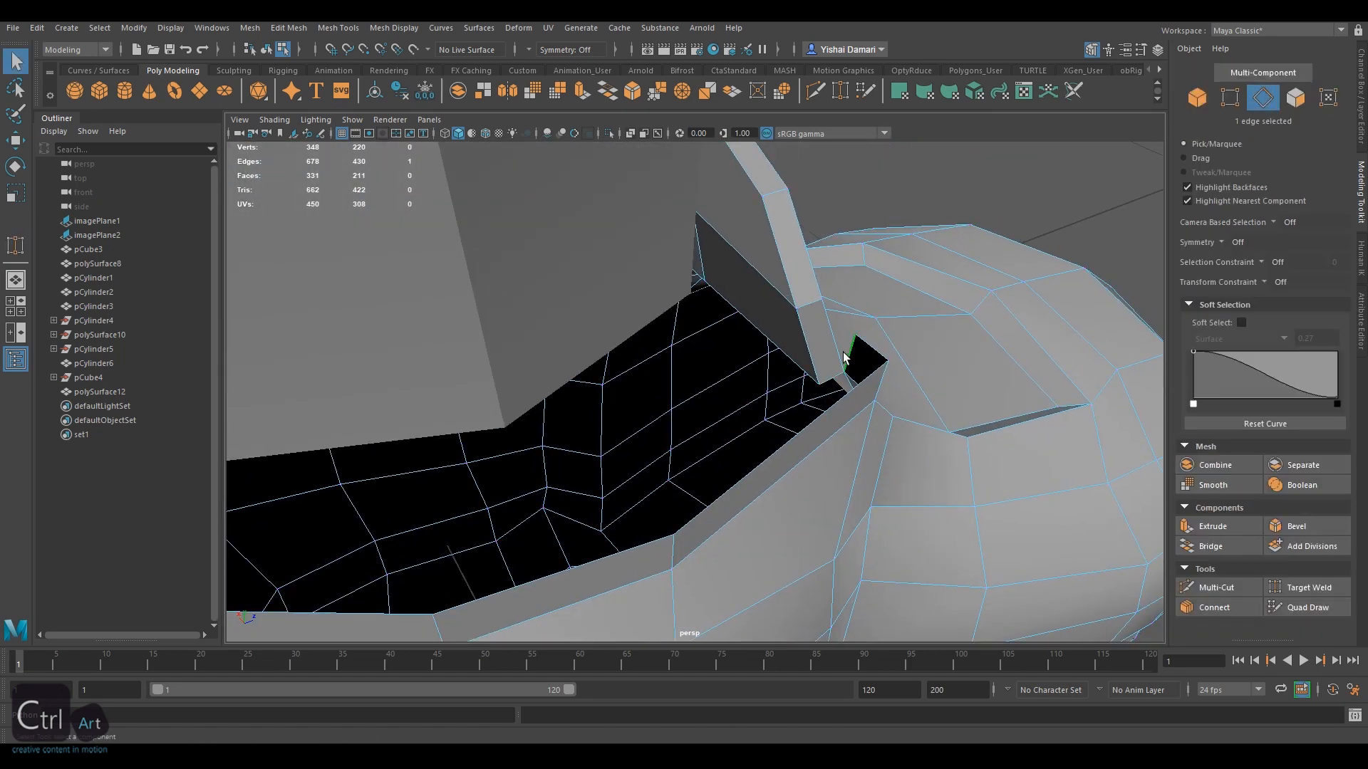
key(ctrl+e)
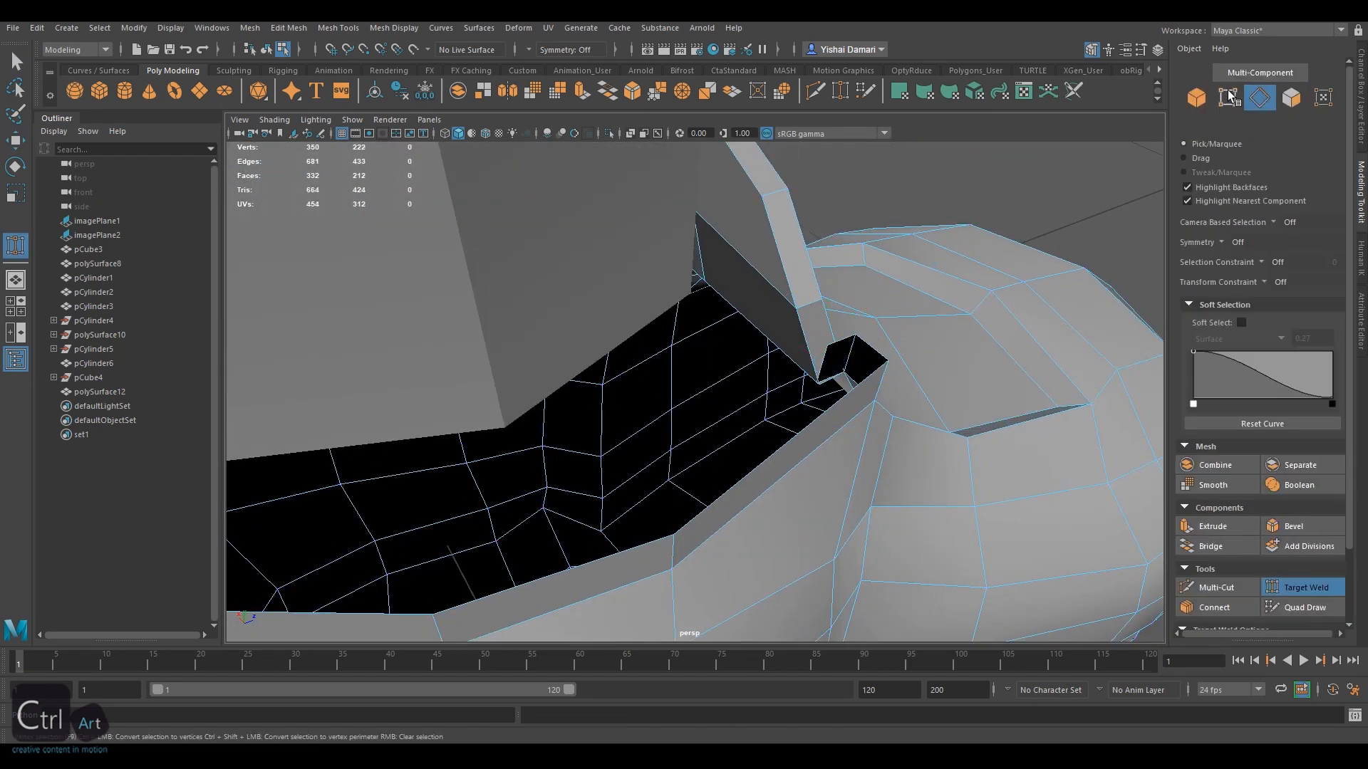
click(1228, 90)
scroll(889, 388, up, 3)
drag(900, 384, 914, 316)
alt+right_drag(1043, 264, 835, 275)
alt+drag(1044, 368, 1144, 507)
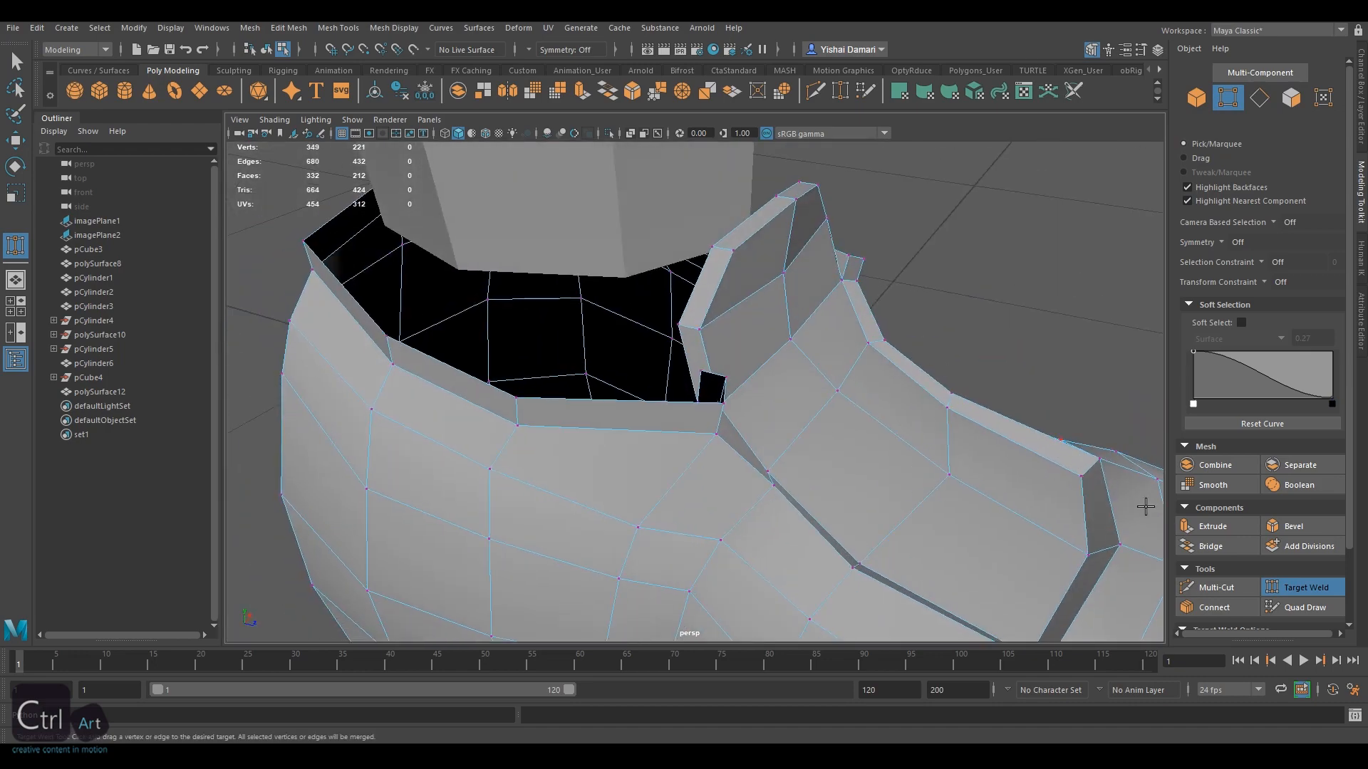
Select the upper edges of the ankle rim all the way around from one side of the tongue to the other
key(q)
click(1260, 98)
alt+drag(1054, 370, 852, 408)
click(840, 396)
alt+drag(684, 399, 570, 427)
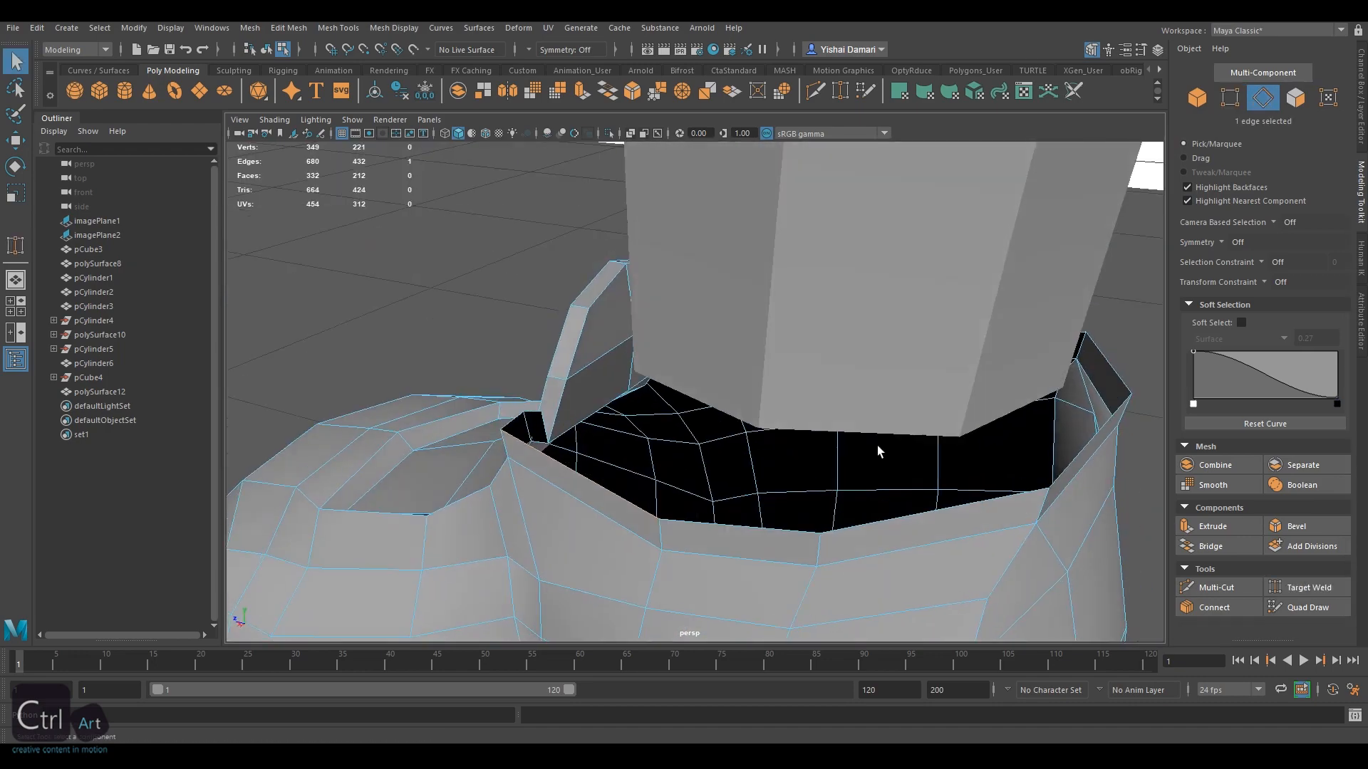
alt+drag(878, 446, 891, 466)
shift+click(980, 381)
alt+drag(980, 381, 498, 442)
shift+click(444, 469)
alt+drag(819, 485, 634, 484)
shift+double_click(644, 535)
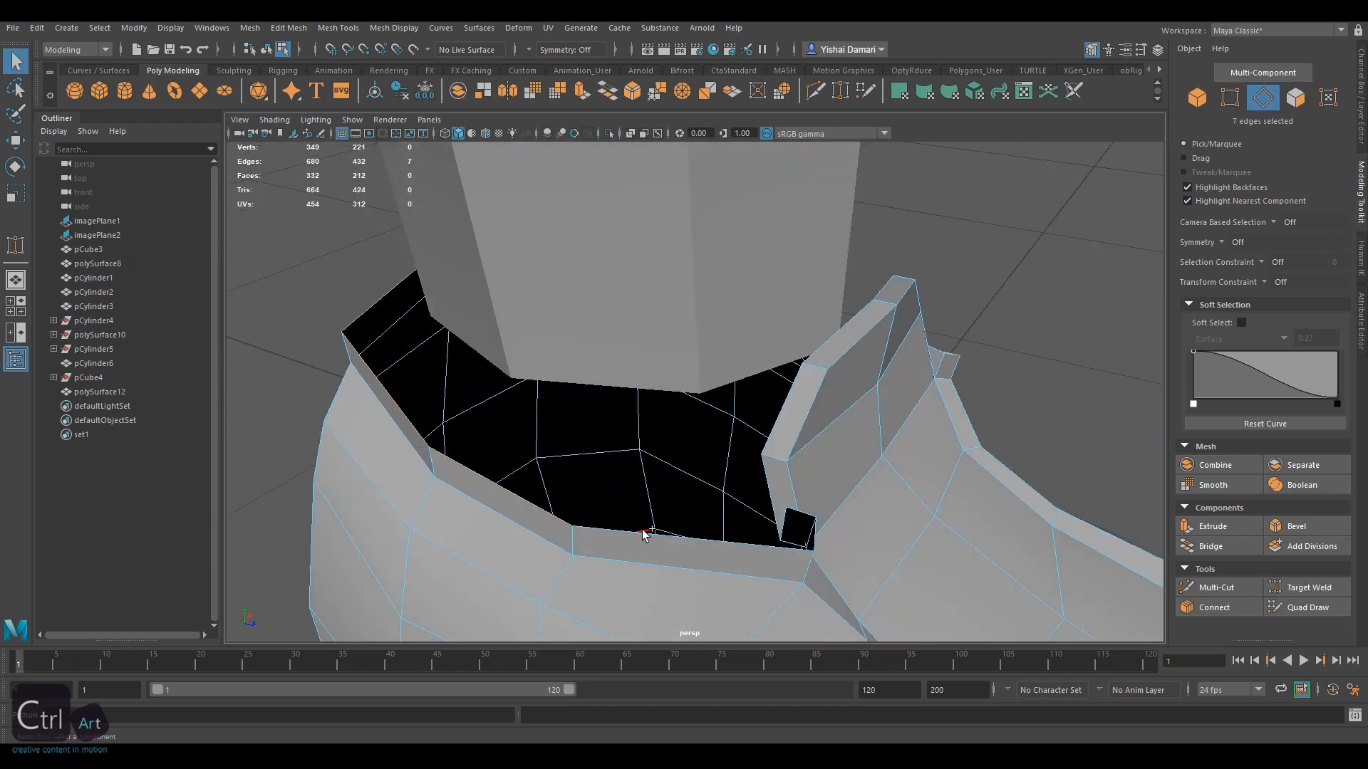
Extrude the selected rim edges and scale them inward to give the ankle collar thickness
alt+drag(819, 441, 674, 378)
key(ctrl+e)
key(r)
drag(660, 329, 610, 329)
alt+drag(610, 330, 734, 336)
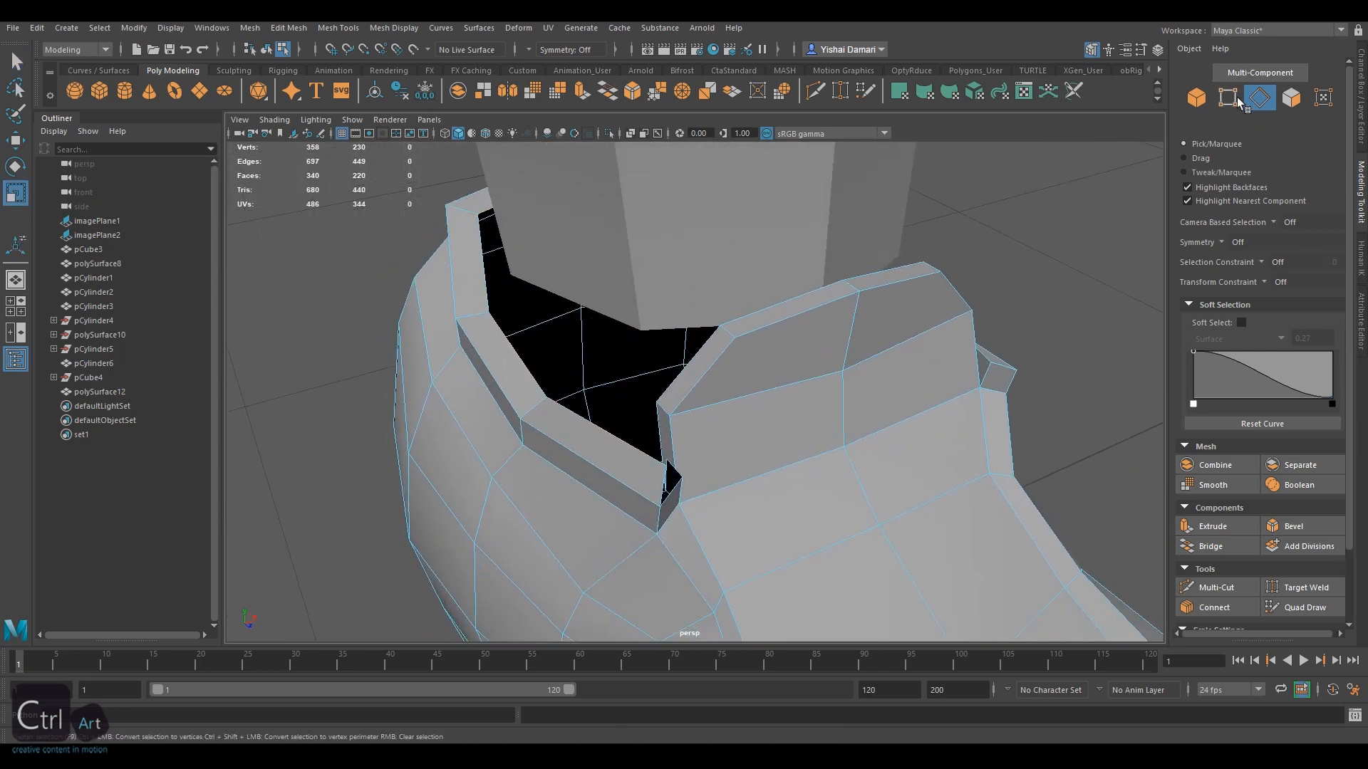
Adjust the collar's inner end vertices beside the tongue and bridge the open gaps at both collar ends
alt+drag(695, 467, 658, 466)
key(w)
alt+drag(945, 390, 796, 504)
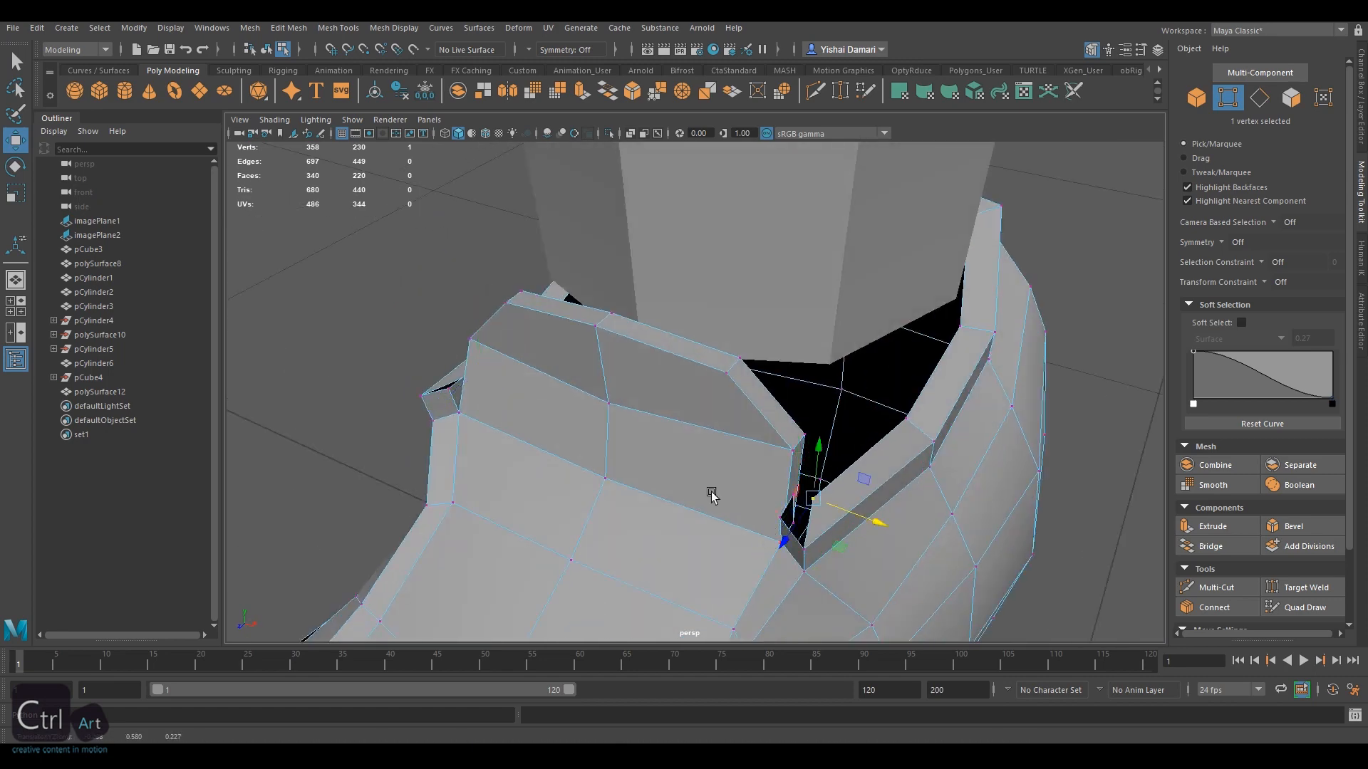
alt+drag(711, 495, 552, 439)
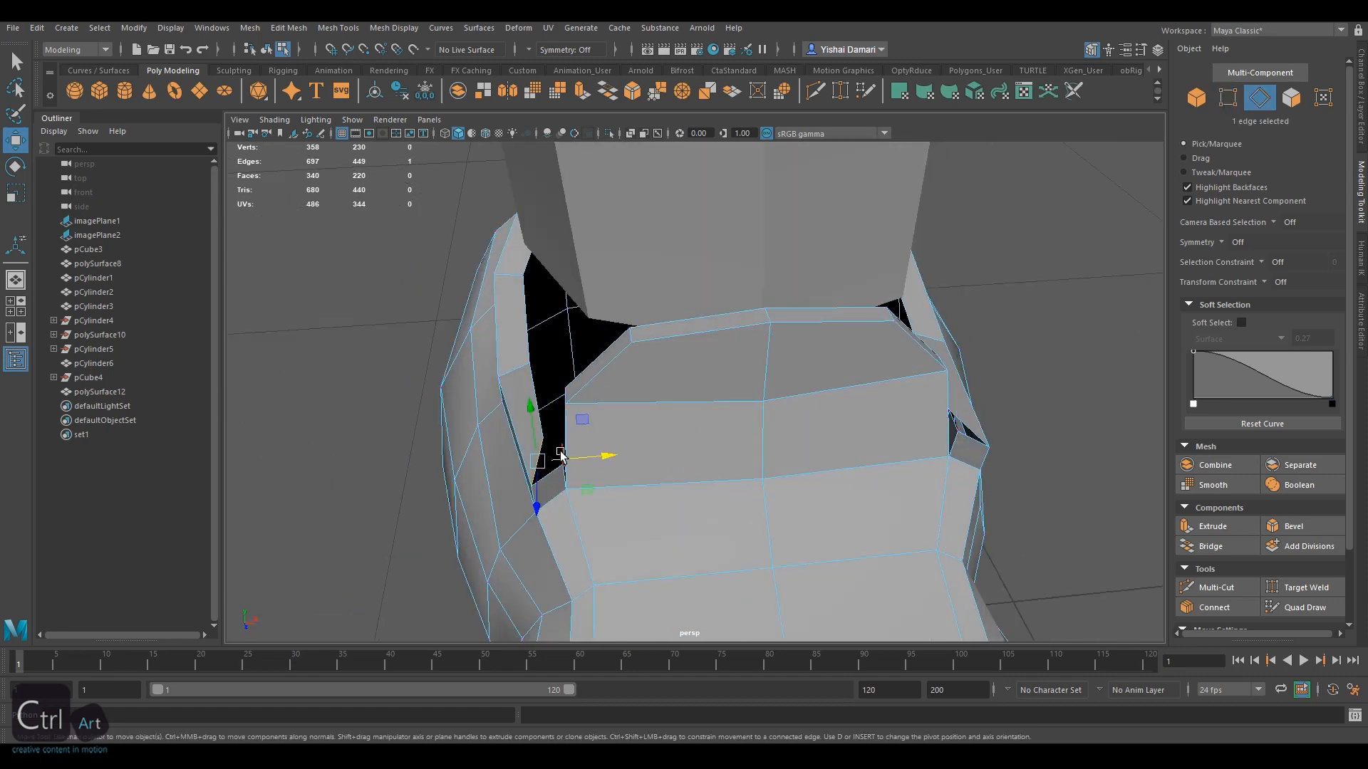
click(1224, 547)
Isolate the shoe, extrude the collar's inner edges and pull them down into the shoe
alt+drag(962, 342, 665, 482)
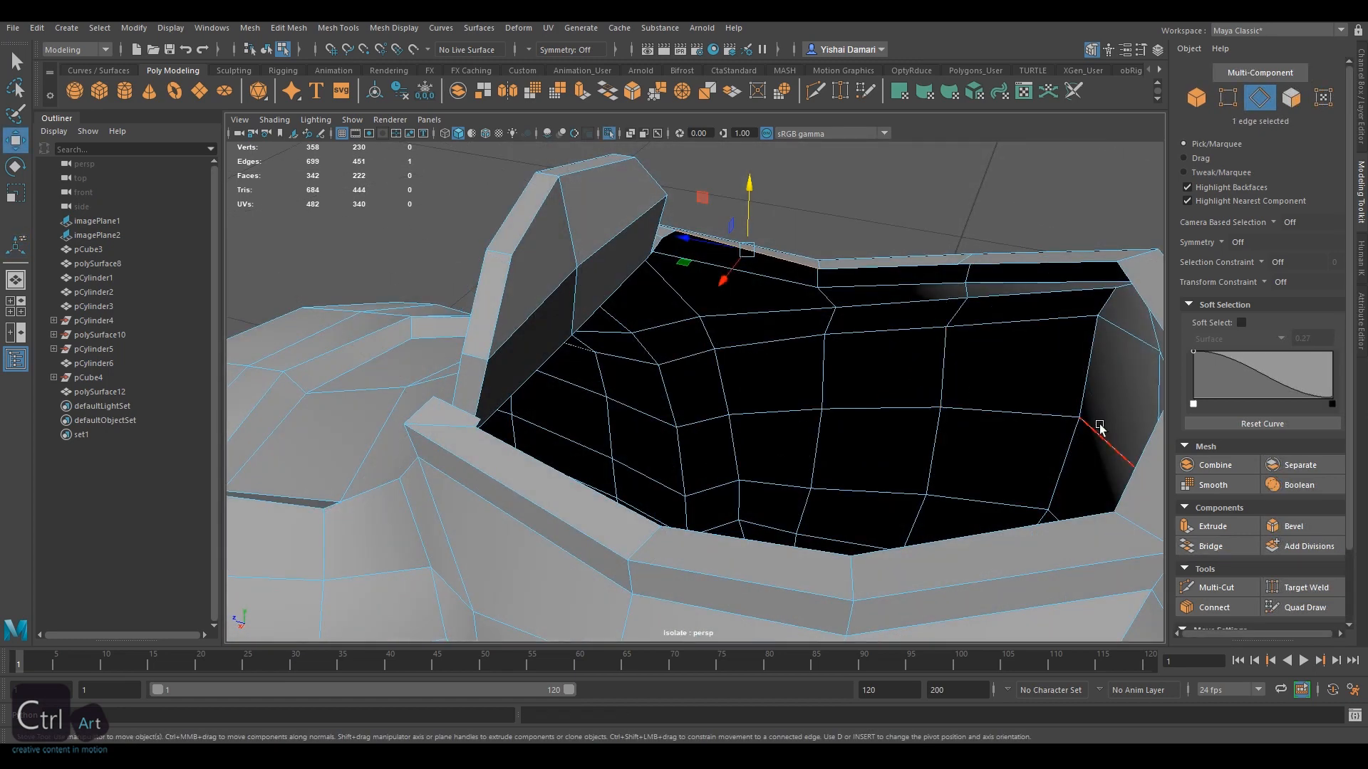
double_click(1099, 428)
alt+drag(1099, 428, 768, 276)
key(ctrl+e)
key(w)
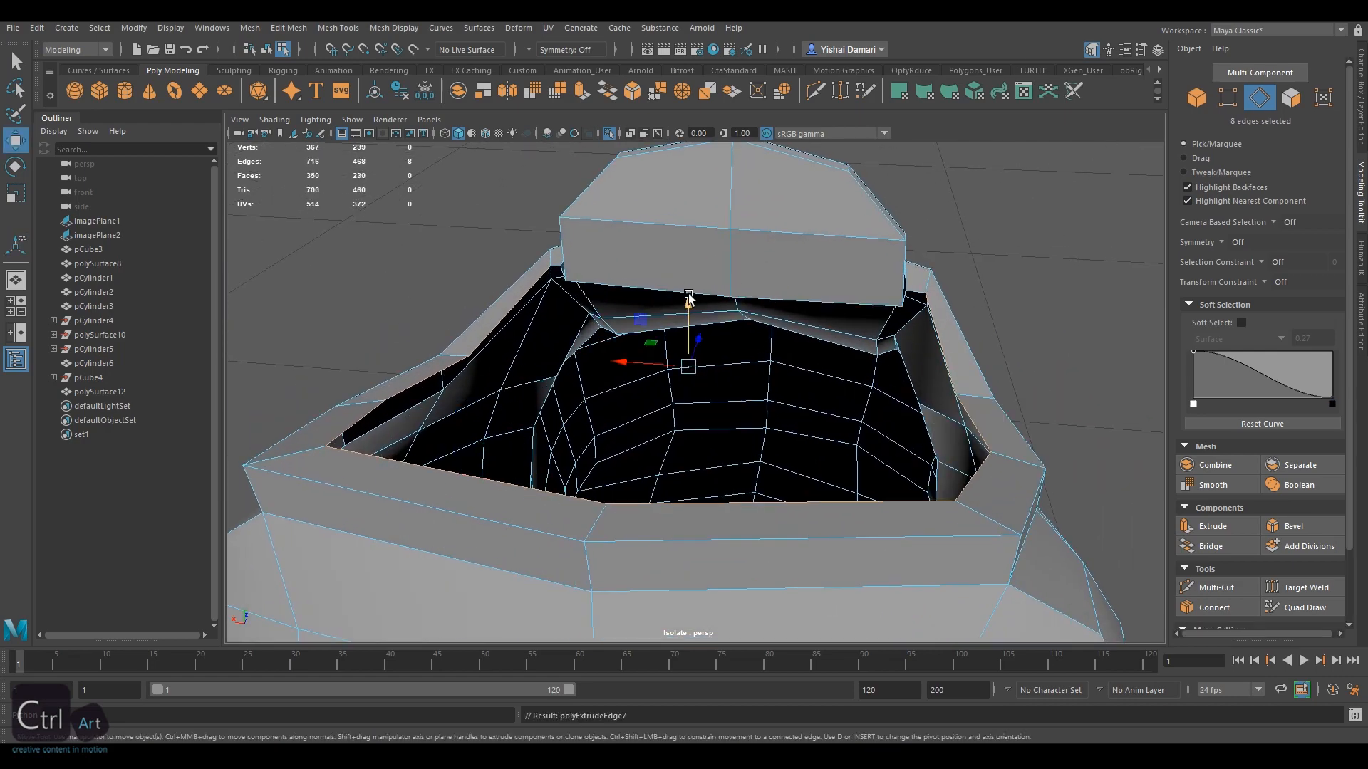
drag(690, 301, 704, 341)
Bridge the lowered collar ends to the tongue's back side edges on both sides
alt+drag(706, 342, 916, 418)
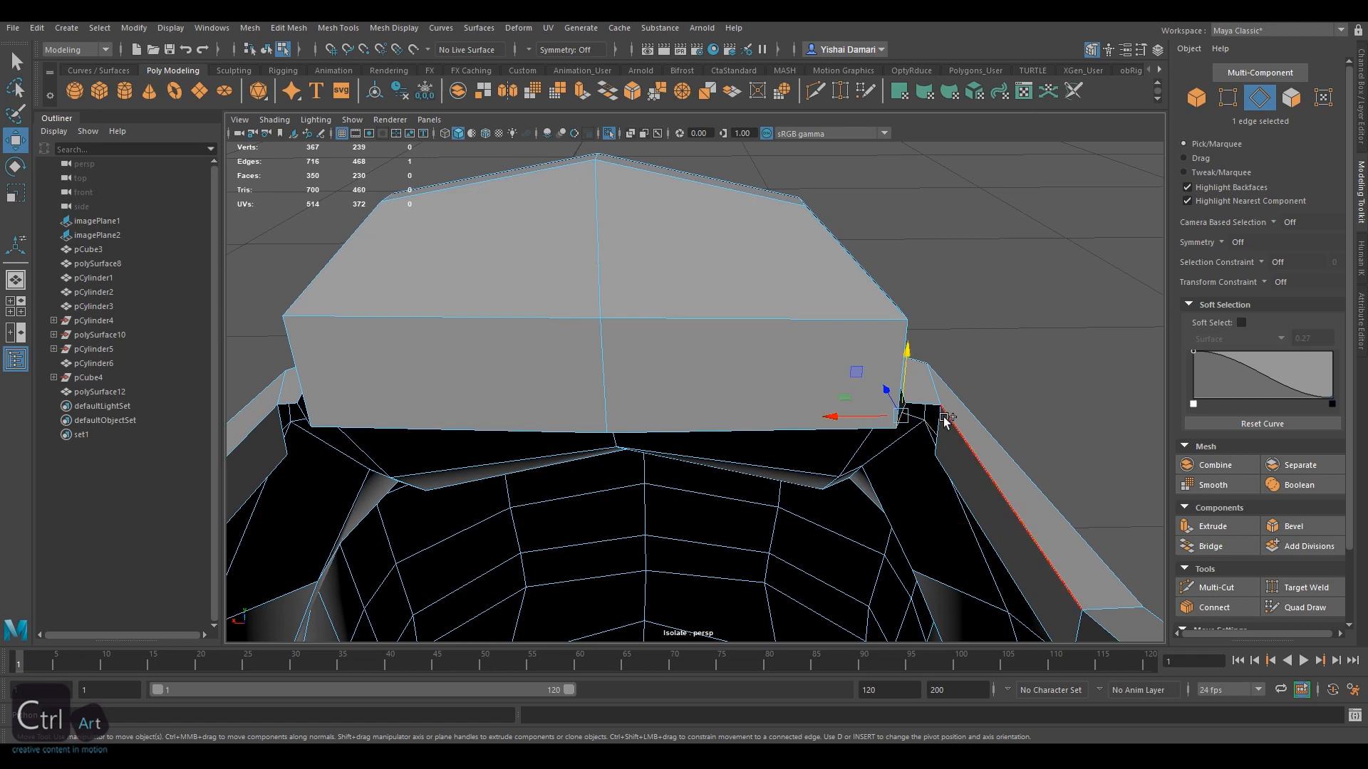
click(1219, 546)
alt+drag(428, 387, 466, 374)
click(458, 391)
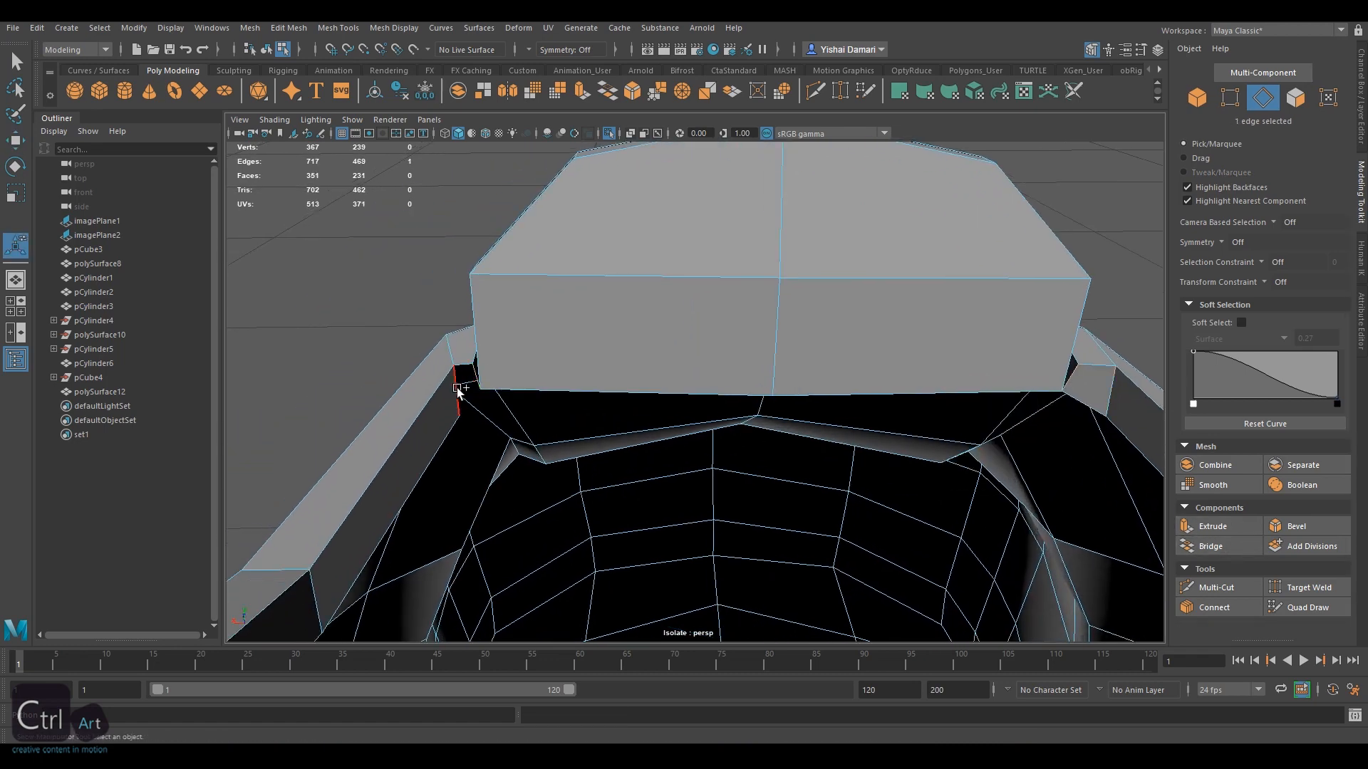
click(1209, 541)
alt+drag(702, 312, 809, 318)
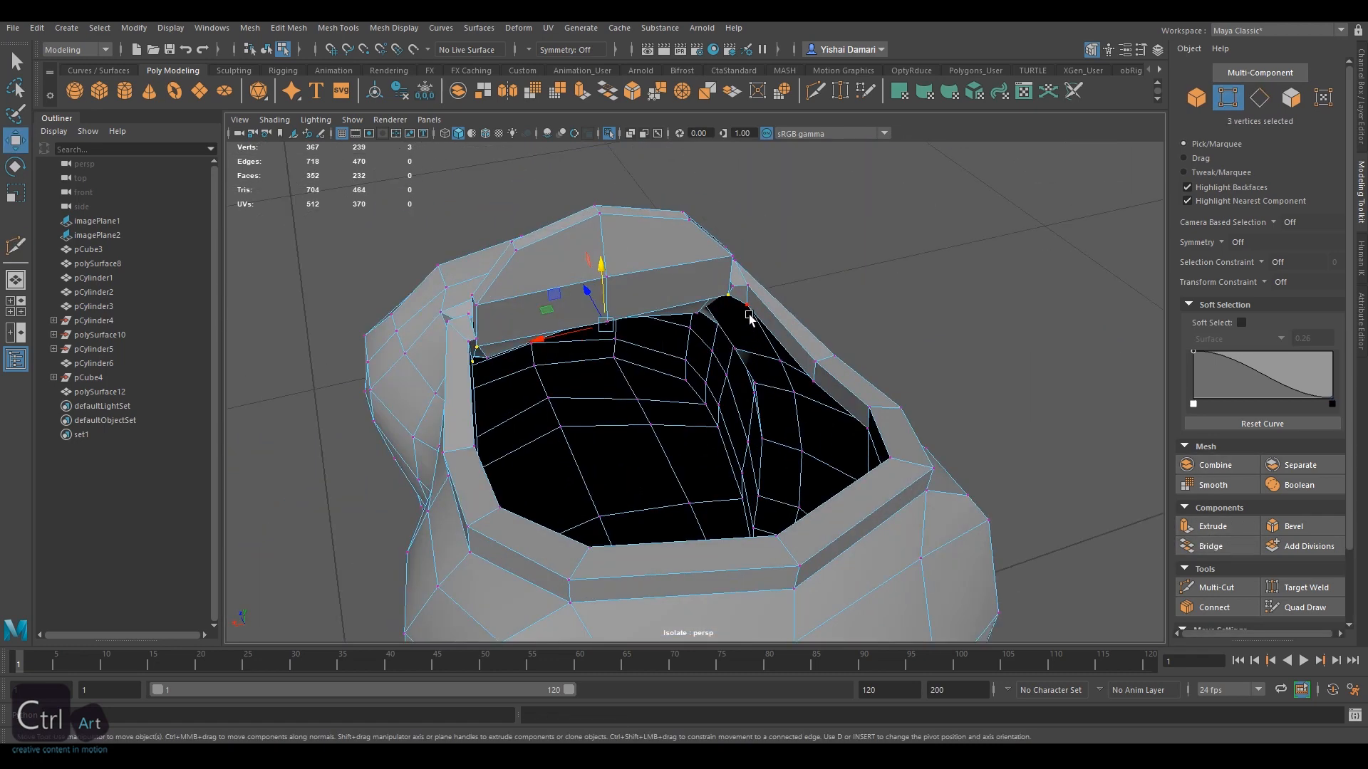
Reposition the vertices where the tongue's back meets the inner collar on both sides to even out the opening
drag(504, 317, 510, 320)
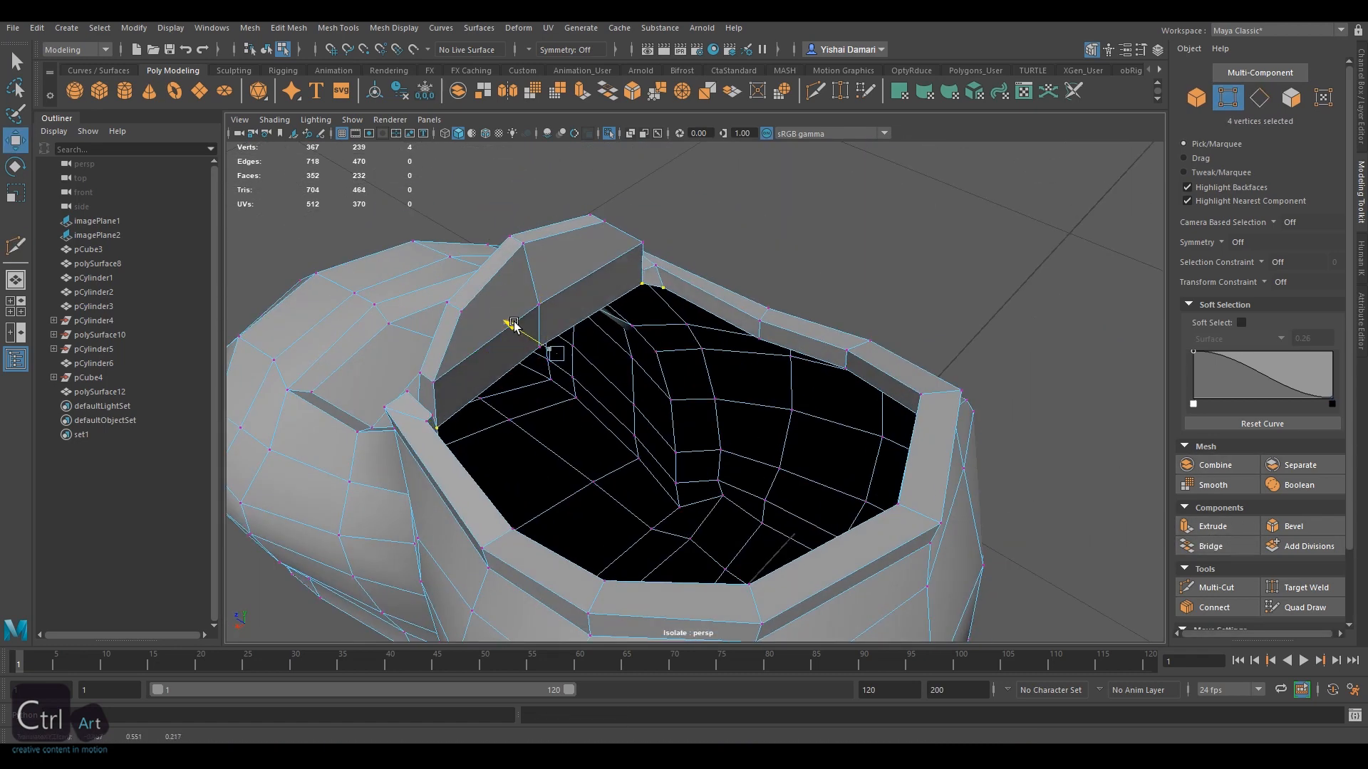
alt+drag(670, 295, 840, 330)
click(846, 329)
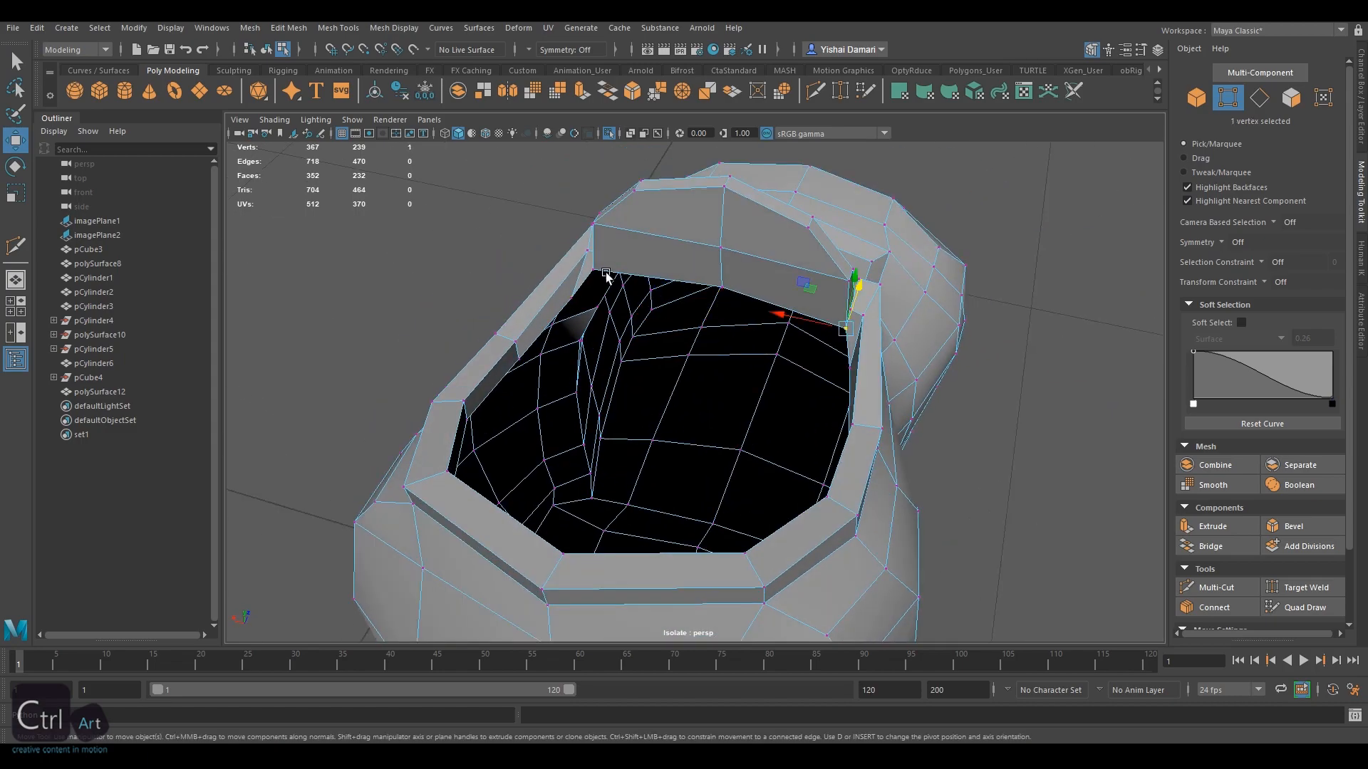
alt+drag(658, 283, 799, 298)
ctrl+click(863, 347)
alt+drag(863, 347, 1033, 281)
key(g)
alt+drag(760, 326, 978, 416)
key(q)
key(w)
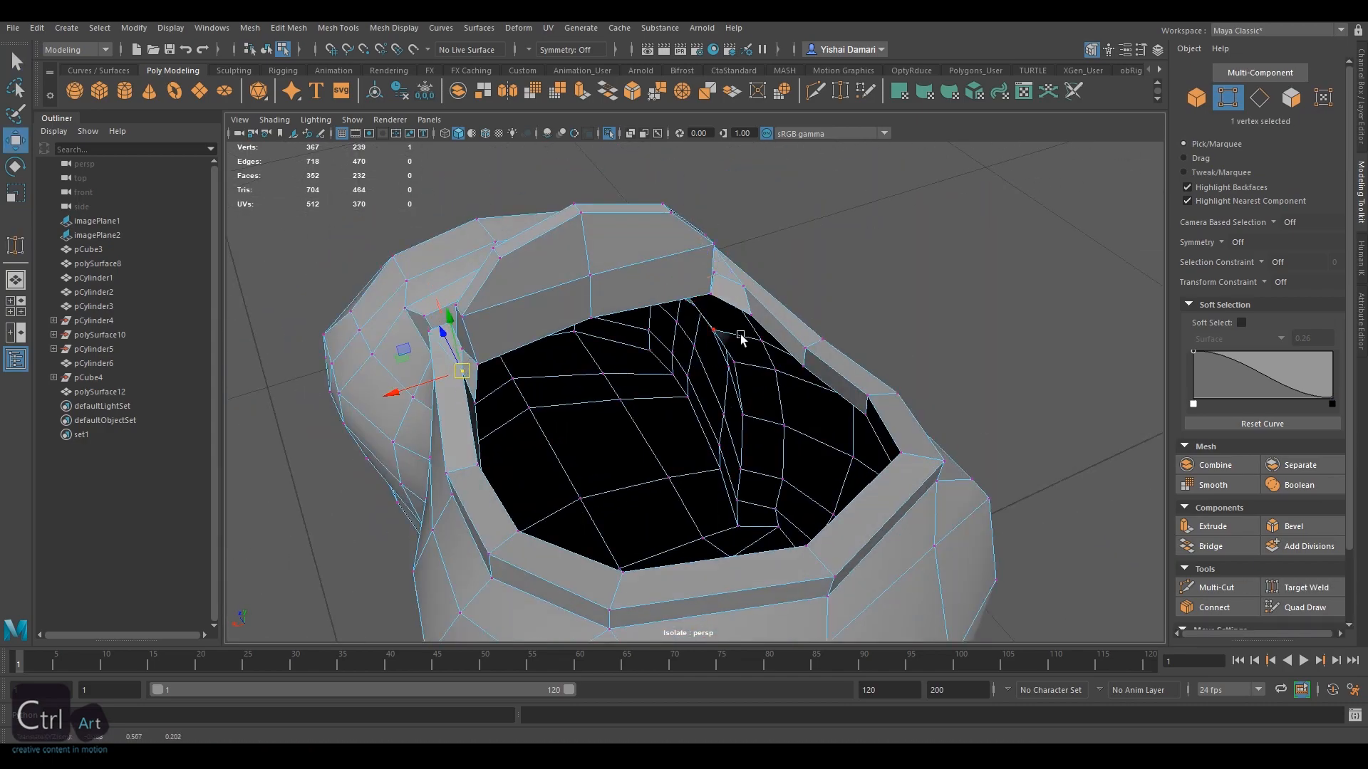
alt+drag(741, 338, 791, 385)
click(869, 524)
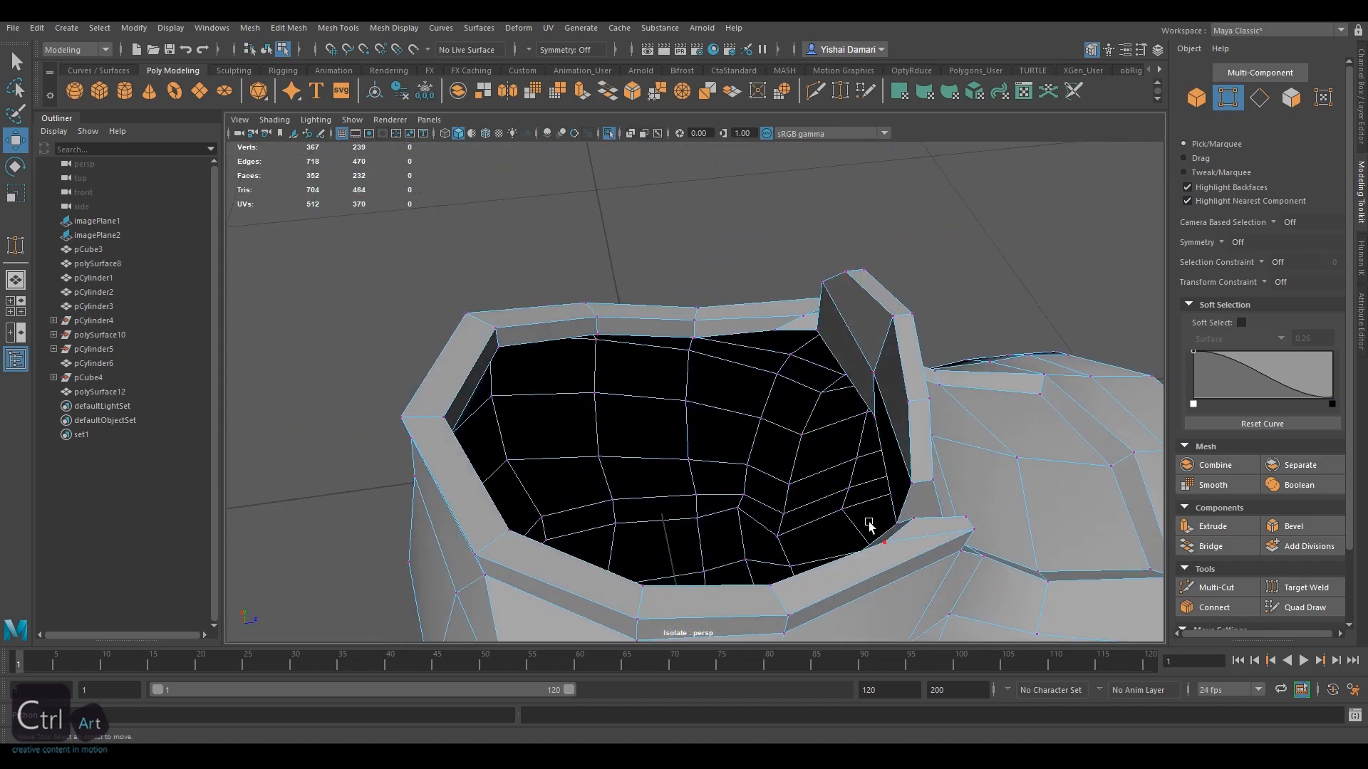
Select the edges around the inner ankle opening, extrude them and scale them inward as a new ring
alt+drag(869, 525, 1026, 190)
key(F10)
alt+drag(815, 279, 797, 302)
key(r)
mouse_move(694, 393)
shift+mouse_down()
mouse_move(934, 344)
mouse_move(698, 292)
mouse_move(845, 241)
shift+mouse_up()
Move the corner vertices of the new inner ring beside the tongue to clean up its shape
key(w)
key(F9)
shift+click(698, 292)
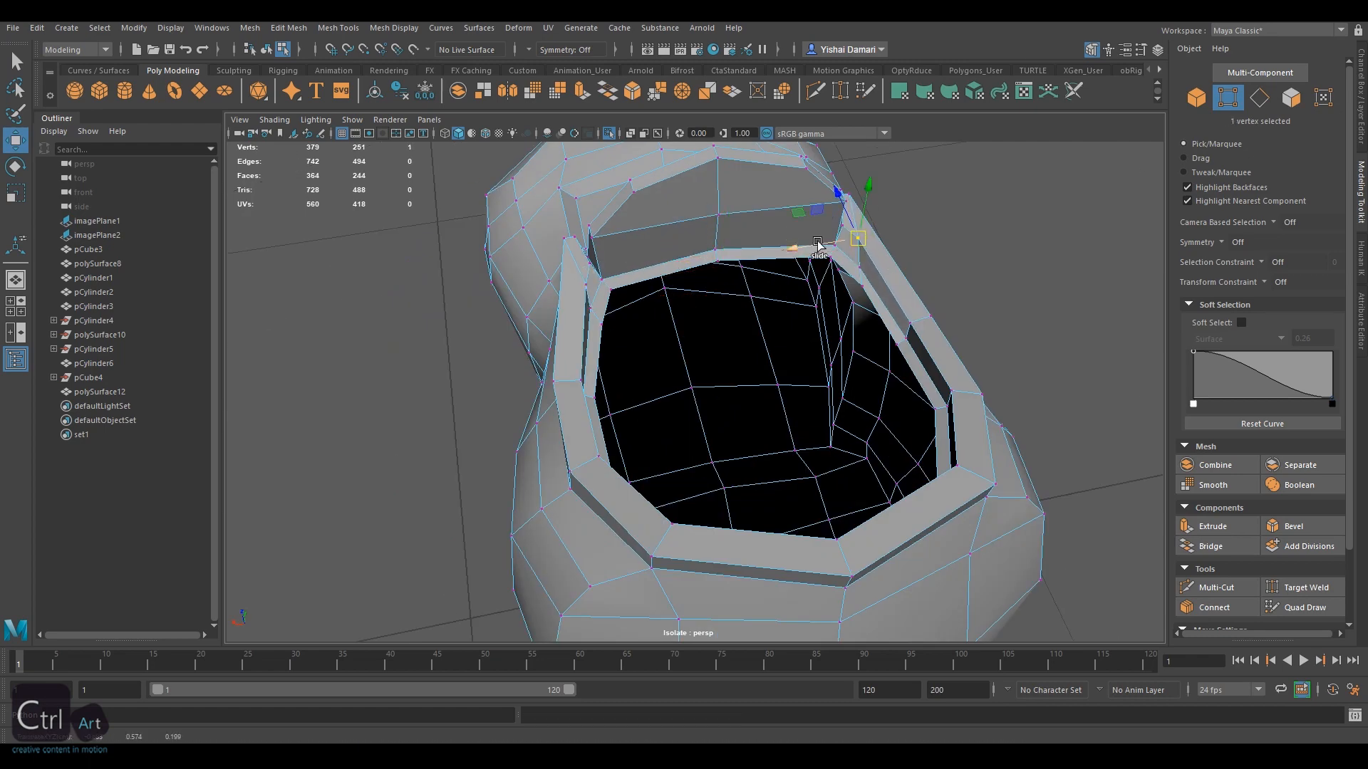
alt+drag(588, 280, 679, 271)
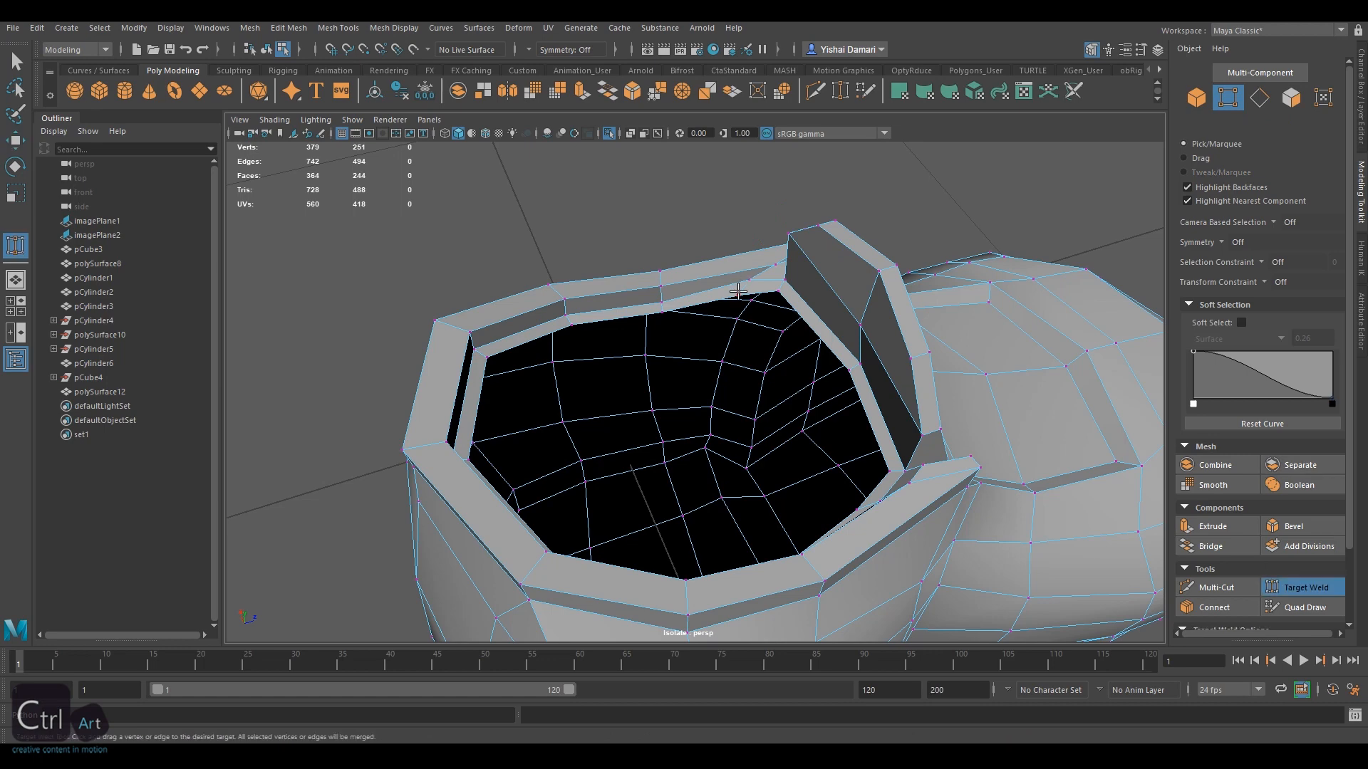
Weld the stray vertices along the inner rim of the shoe opening
alt+drag(595, 360, 807, 273)
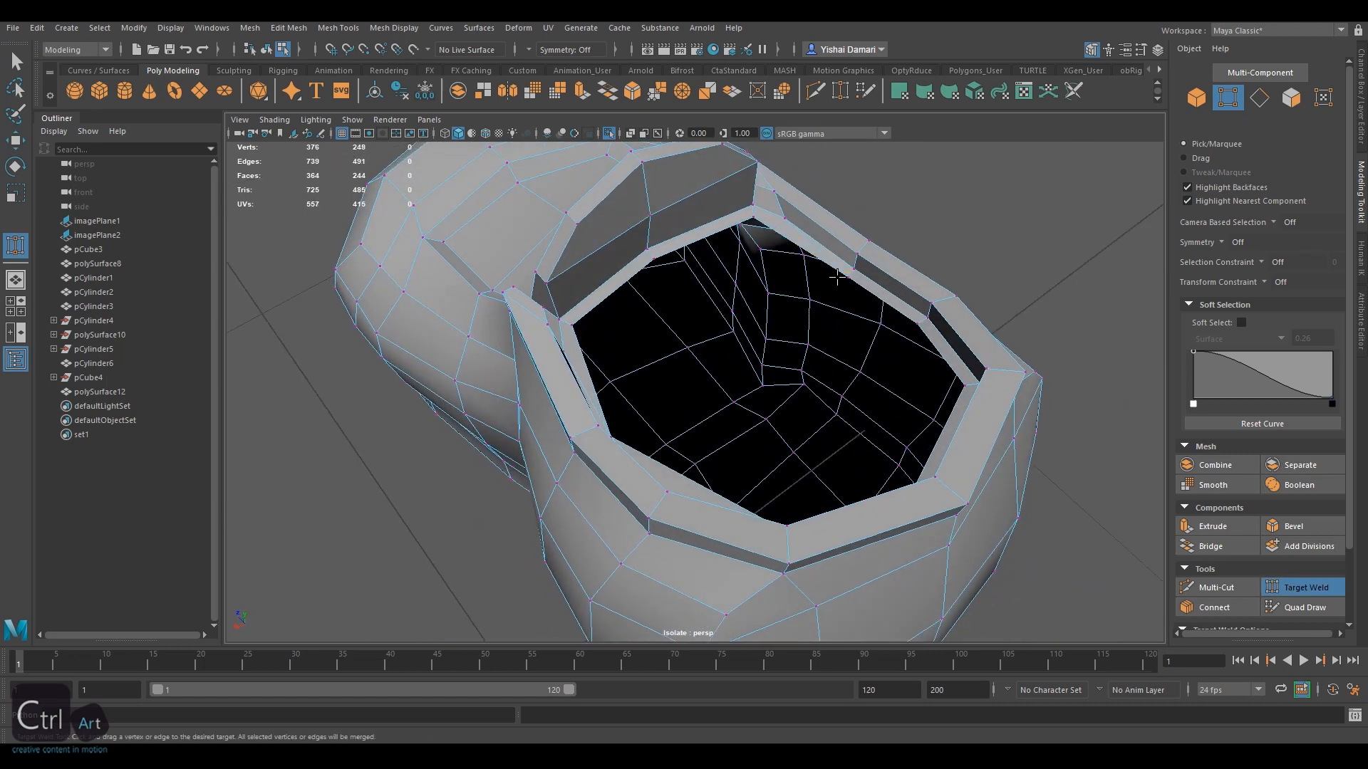
alt+drag(787, 380, 918, 356)
key(q)
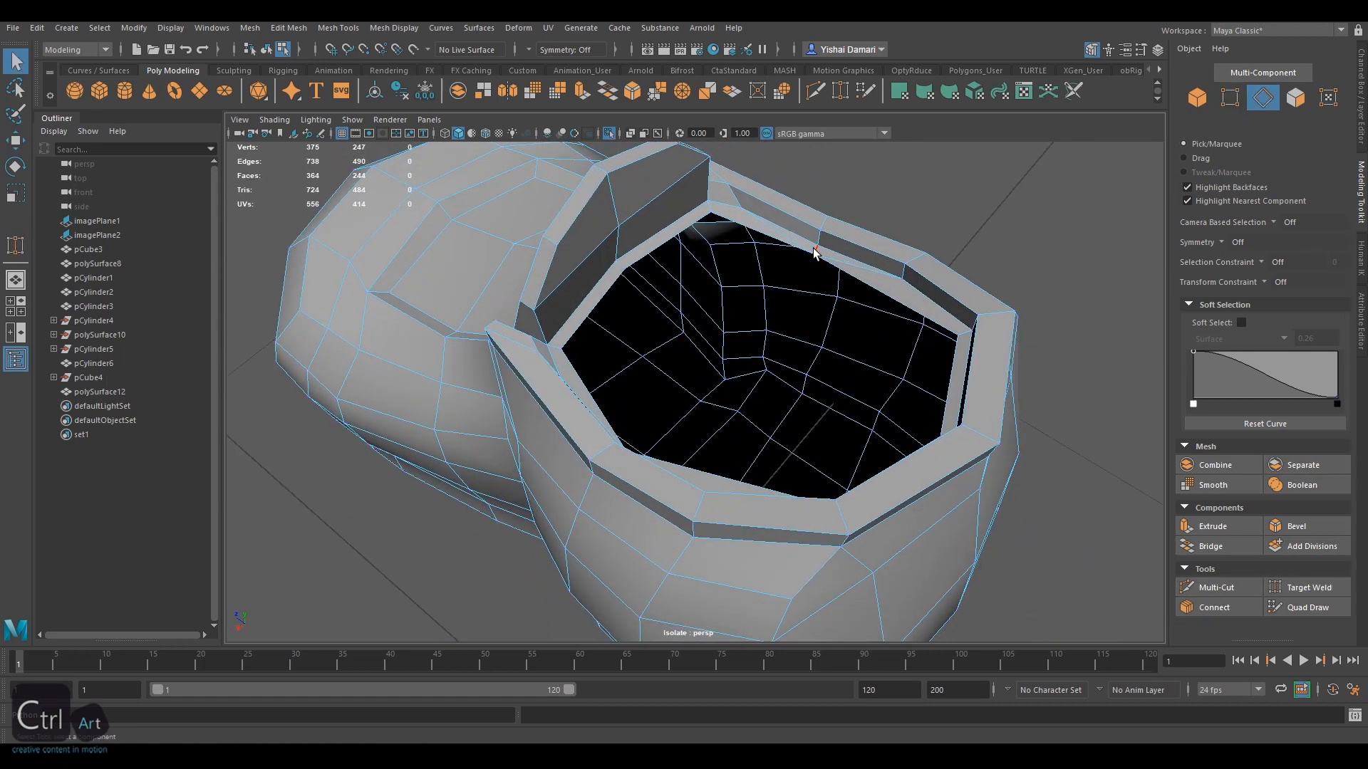
alt+drag(814, 253, 716, 271)
Reposition individual vertices on the inner rim of the shoe opening to even out its outline
click(1230, 97)
click(614, 315)
key(w)
alt+drag(562, 287, 898, 346)
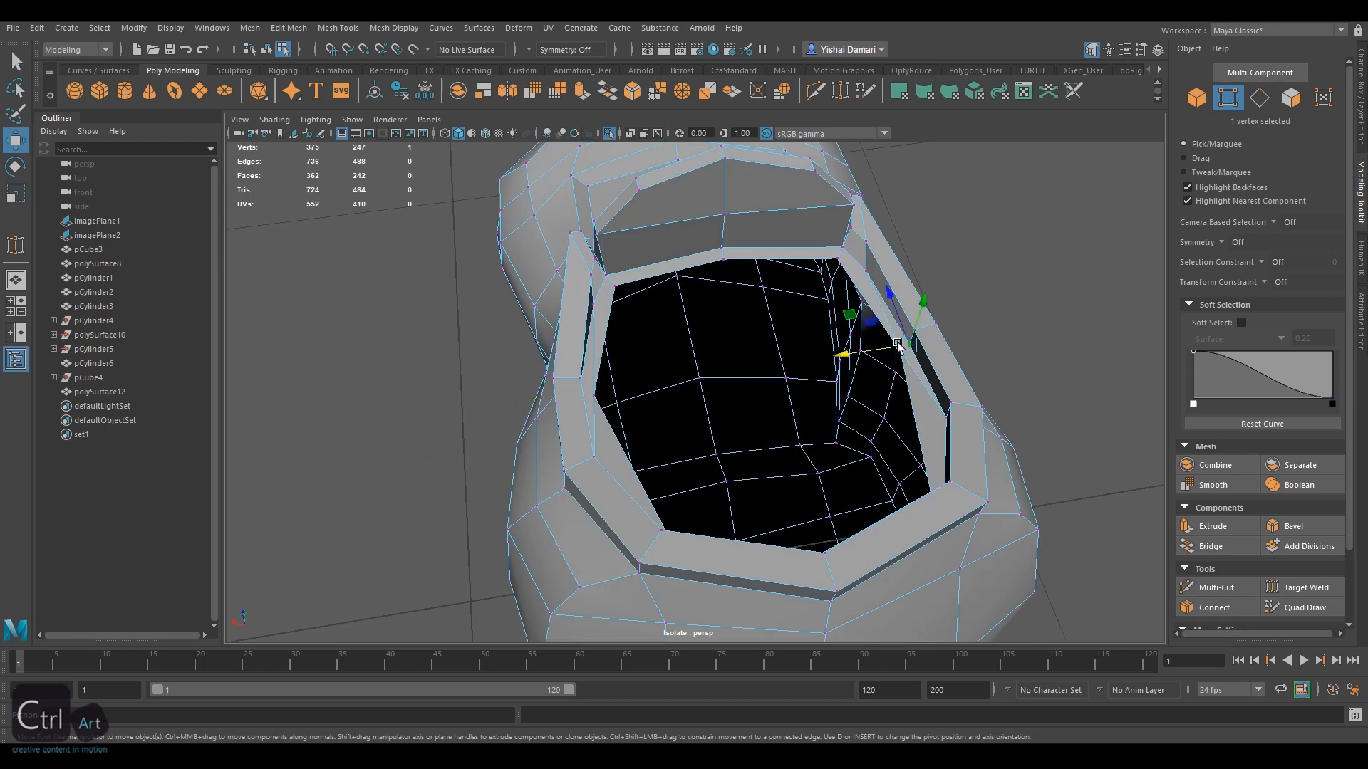
alt+drag(846, 281, 733, 310)
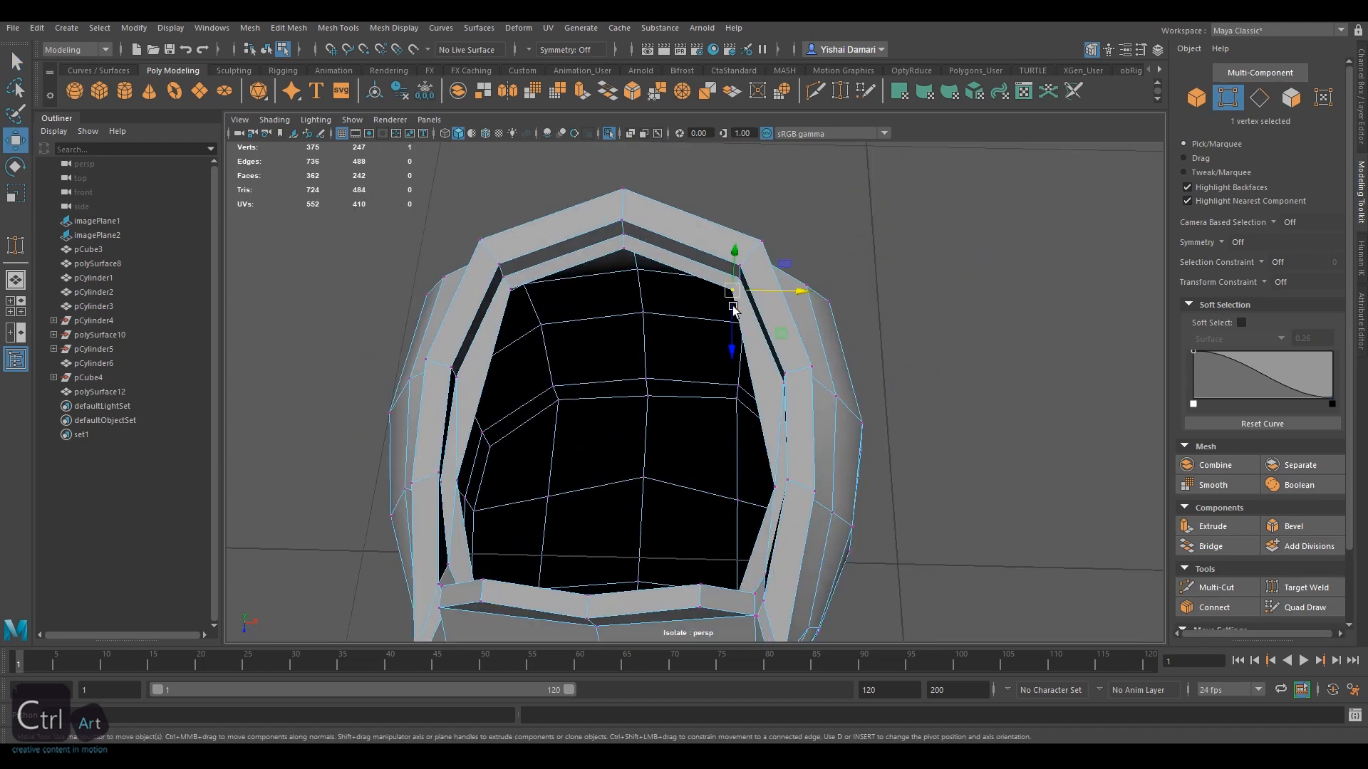
ctrl+shift+drag(511, 304, 503, 294)
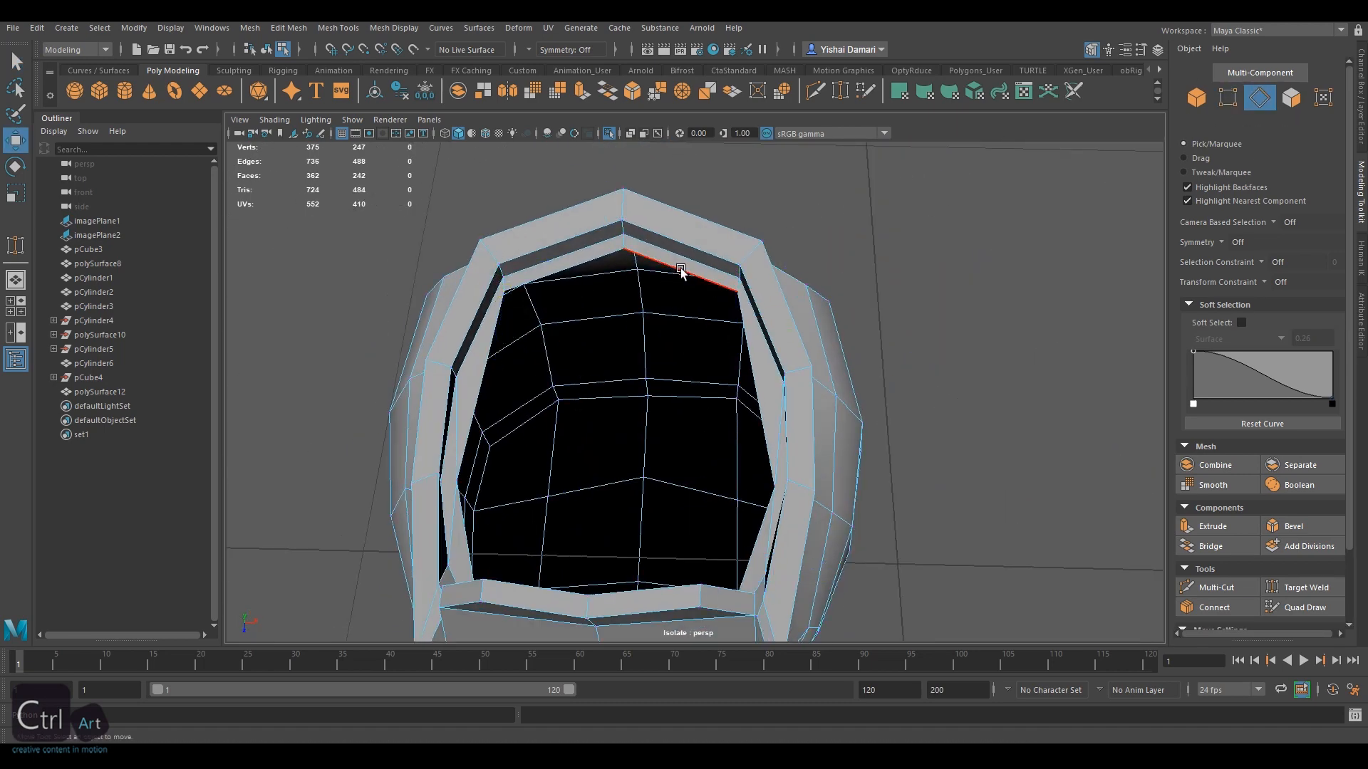
alt+drag(680, 271, 529, 272)
key(F9)
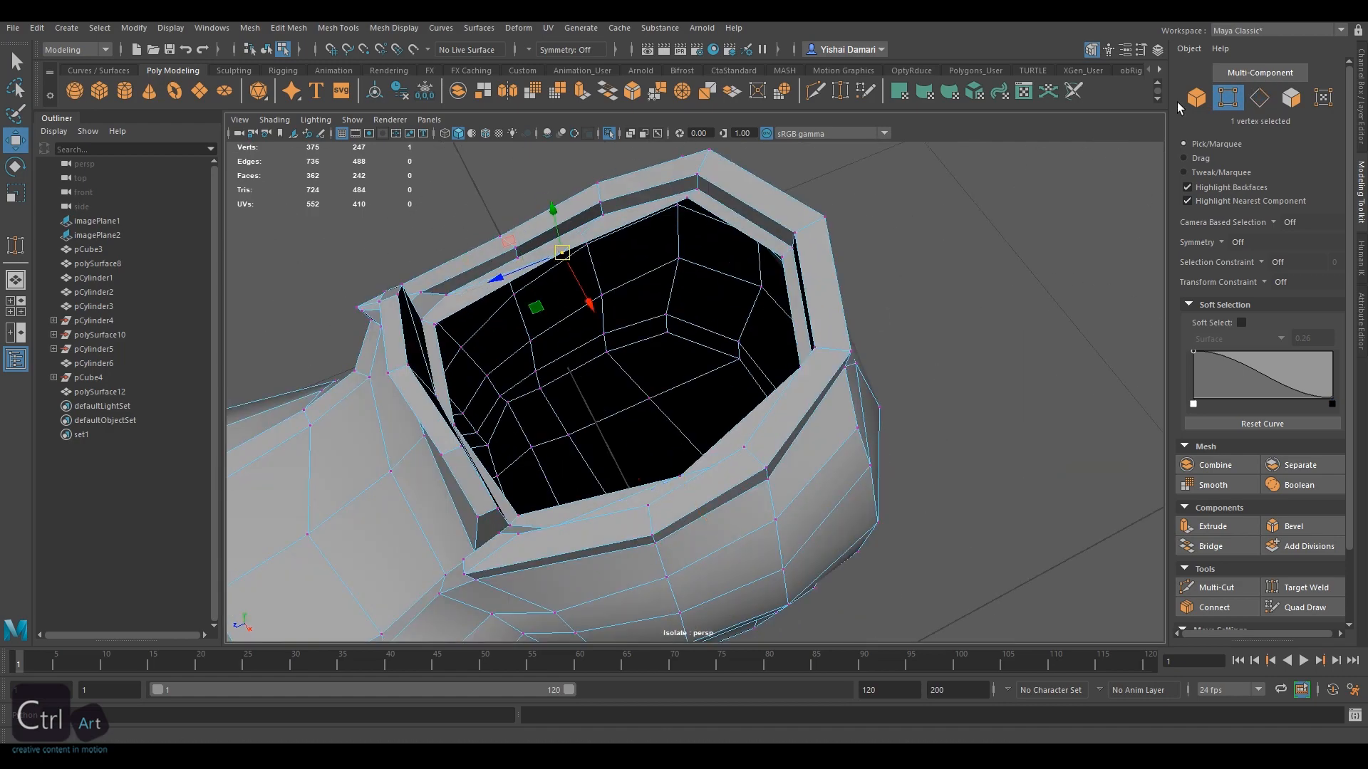
Switch the shoe mesh back to object selection and turn off its isolated view
click(1196, 97)
alt+drag(891, 300, 600, 391)
key(F9)
shift+click(575, 394)
key(e)
key(r)
key(F8)
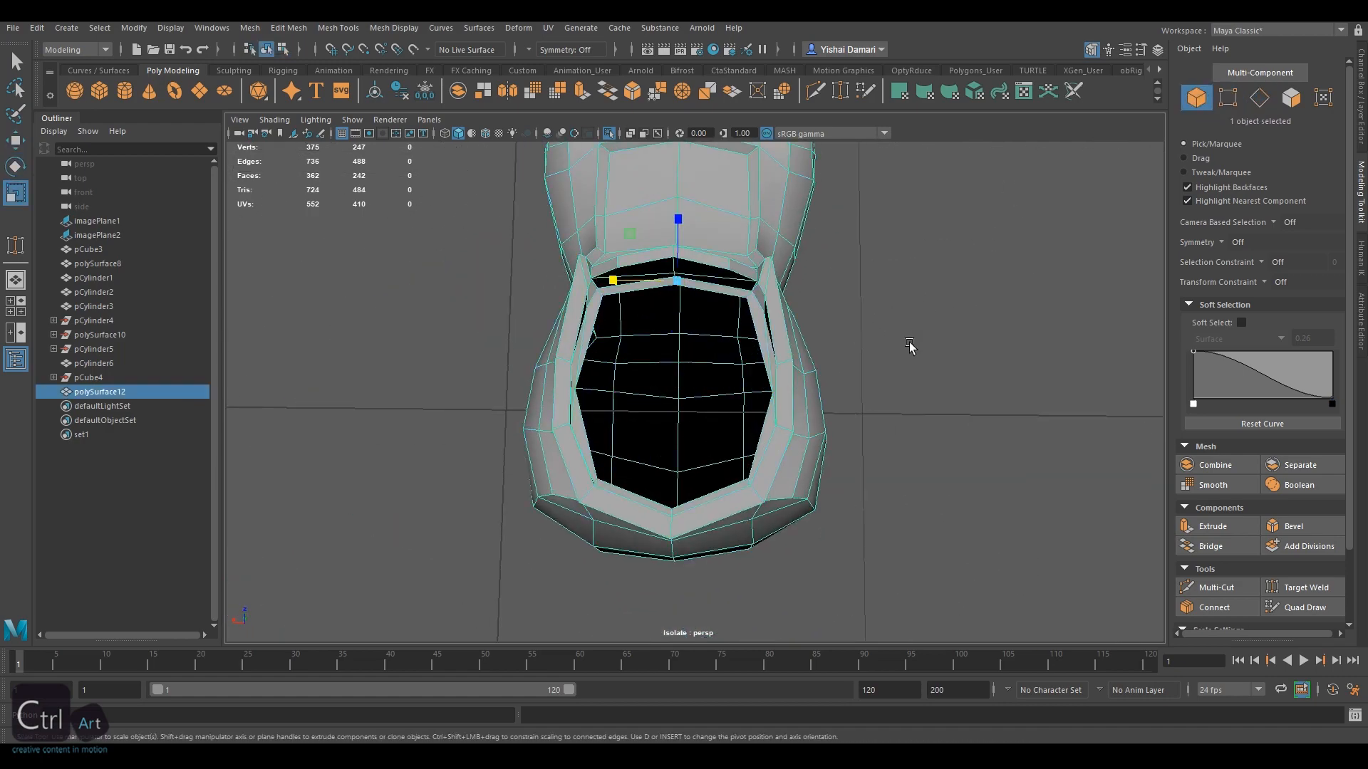
key(ctrl+1)
Combine the leg cylinder and the shoe into a single mesh
alt+drag(909, 345, 666, 332)
shift+click(685, 298)
click(249, 27)
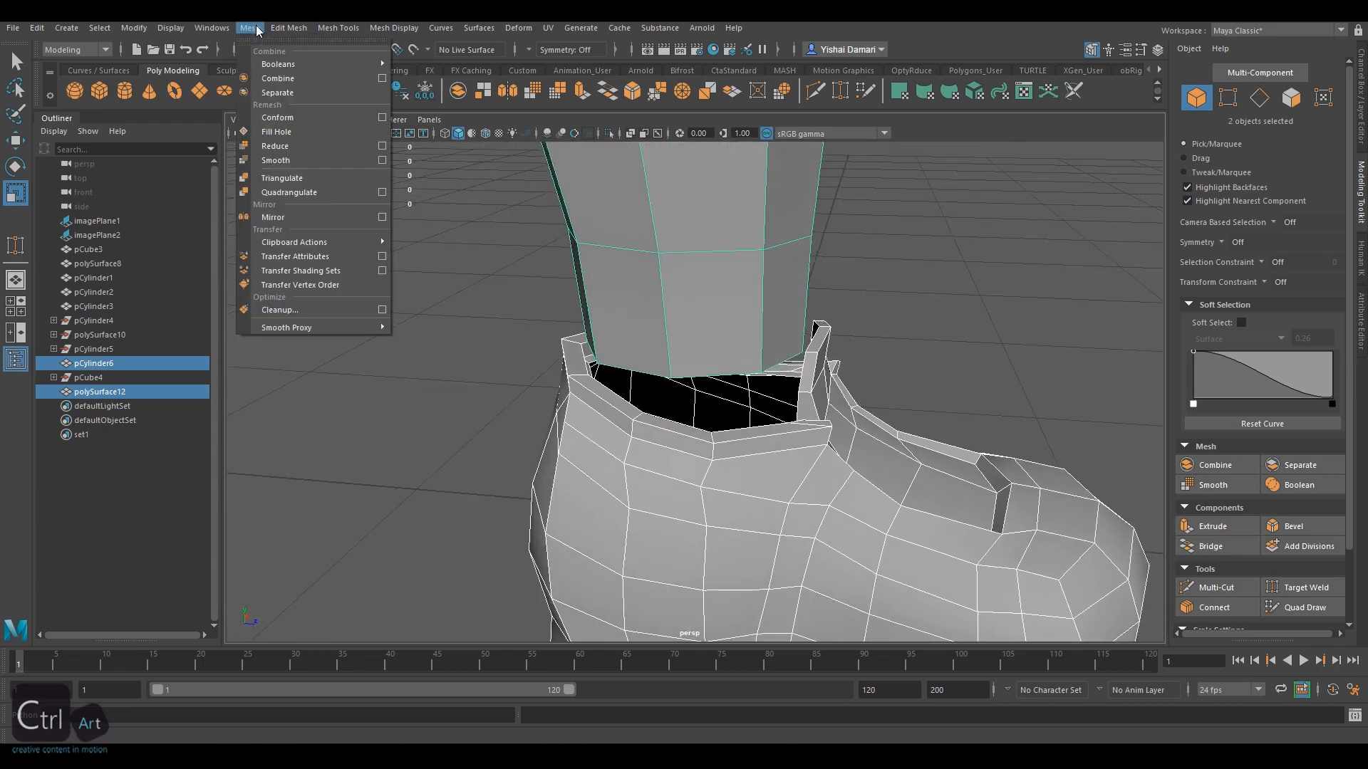
click(254, 79)
key(w)
mouse_move(848, 320)
alt+mouse_down()
mouse_move(803, 333)
mouse_move(855, 299)
alt+mouse_up()
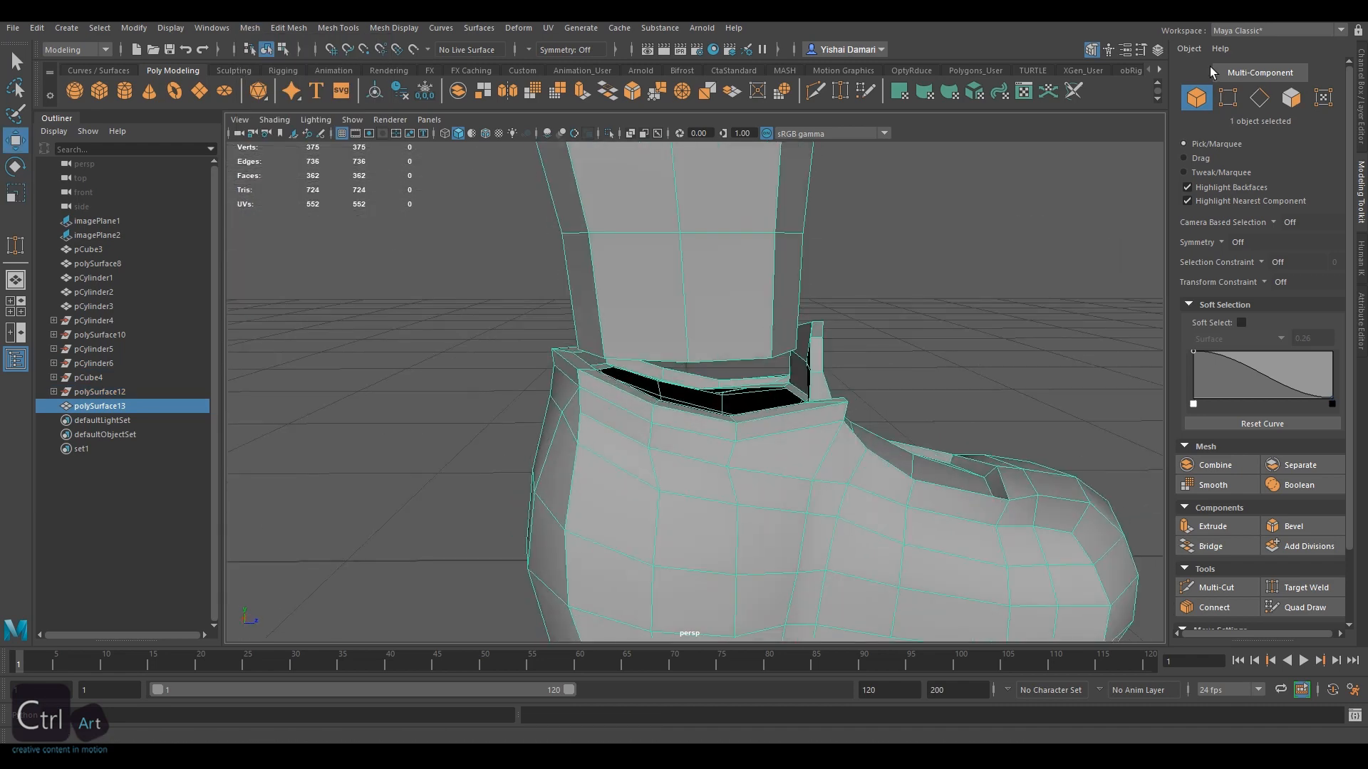
Bridge the leg's bottom border edges to the inner rim edges of the shoe opening
click(1260, 97)
scroll(723, 354, up, 3)
alt+drag(754, 318, 542, 356)
click(1211, 547)
double_click(827, 400)
alt+drag(513, 413, 745, 371)
Adjust vertices around the ankle where the leg joins the shoe
key(F9)
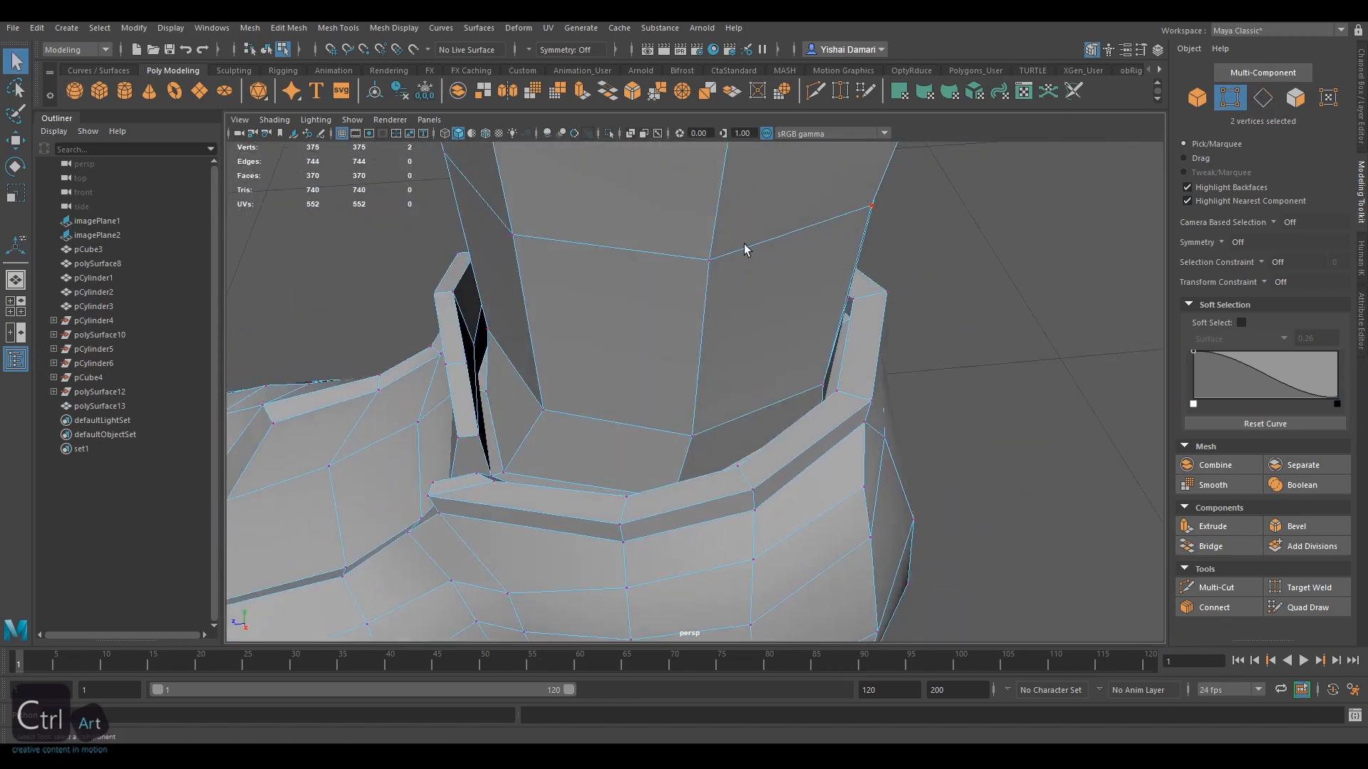
click(480, 388)
key(w)
alt+drag(547, 406, 645, 337)
Insert an edge loop around the bridged ankle section with Multi-Cut
key(F10)
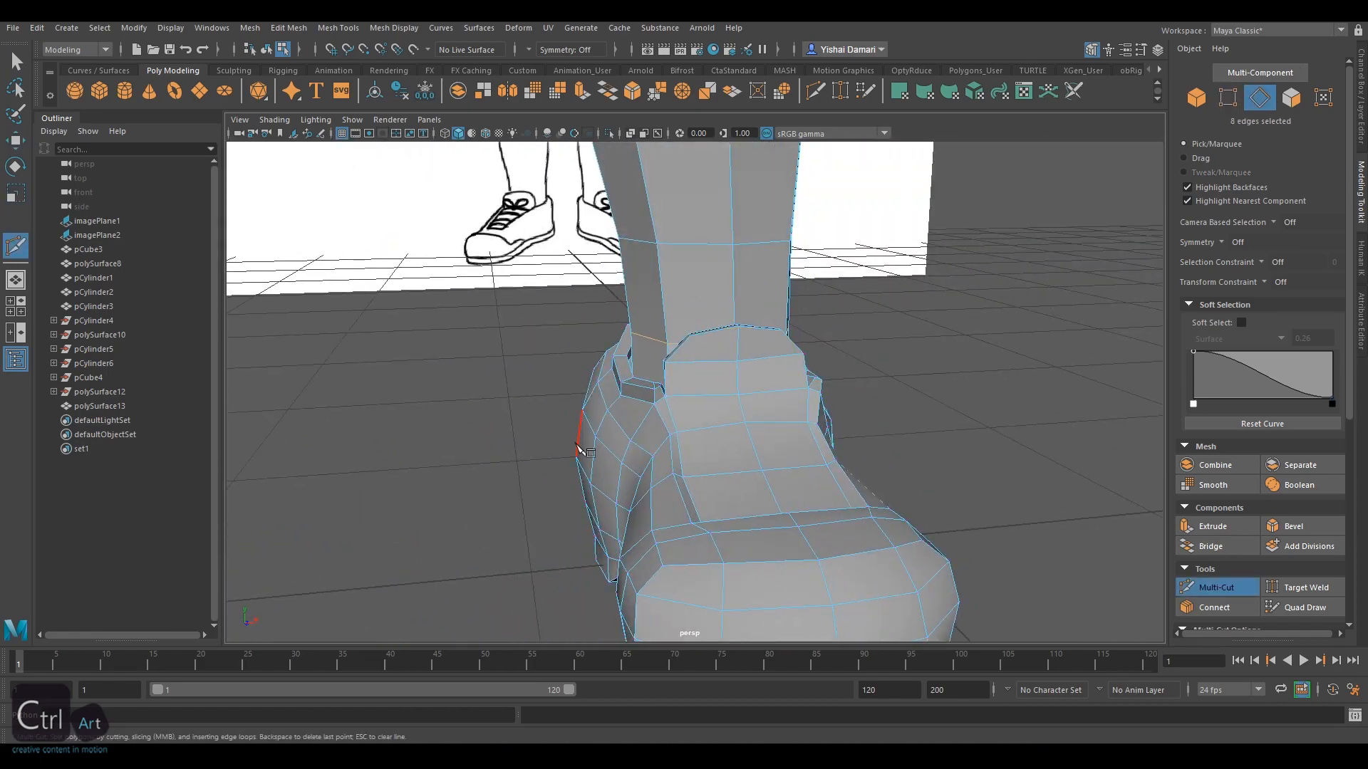
scroll(1232, 526, down, 5)
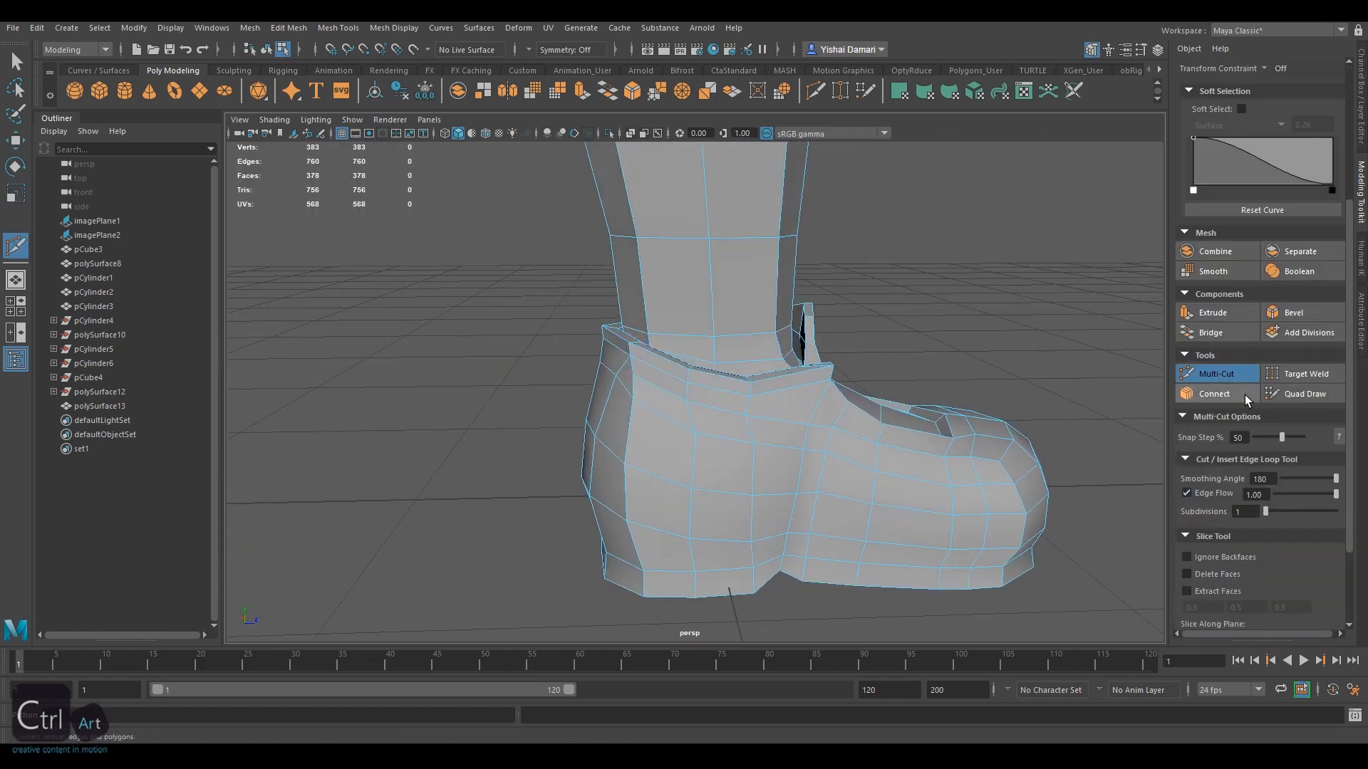
click(1227, 374)
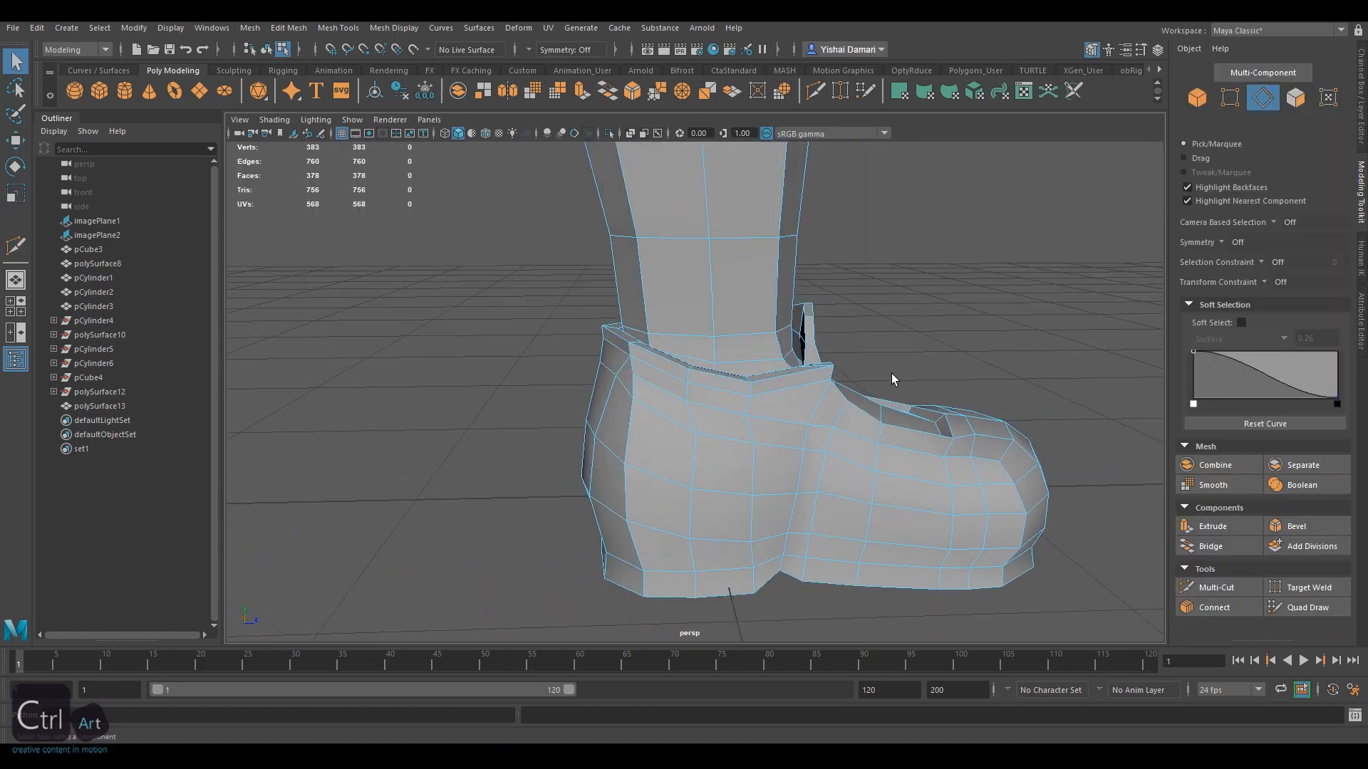
Refine the sides of the shoe by moving selected vertices and edges with soft selection
alt+drag(891, 376, 669, 506)
right_drag(668, 505, 668, 459)
alt+drag(668, 477, 565, 433)
click(617, 431)
key(w)
click(1240, 322)
alt+drag(819, 449, 725, 451)
click(784, 428)
right_drag(724, 450, 670, 450)
click(805, 460)
Scale the paired vertices at the narrow middle of the sole across the shoe's width
alt+drag(741, 491, 445, 439)
alt+drag(498, 456, 790, 484)
click(615, 476)
alt+drag(548, 472, 644, 420)
right_drag(644, 421, 644, 464)
key(r)
alt+drag(644, 464, 677, 432)
right_drag(677, 432, 614, 432)
alt+drag(658, 417, 728, 413)
key(b)
drag(729, 413, 702, 399)
scroll(696, 306, down, 4)
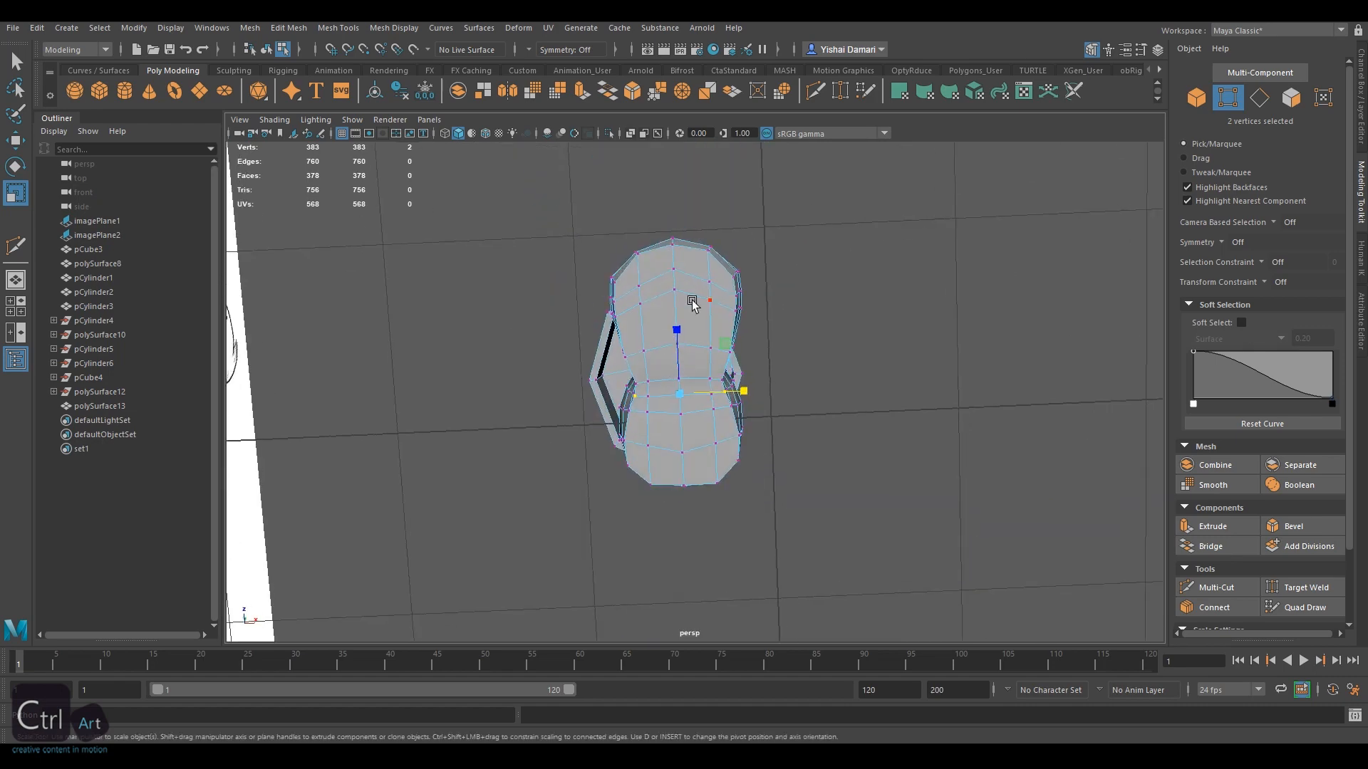
Move individual vertices on the underside of the shoe to even out the sole's outline
scroll(696, 306, up, 3)
key(w)
click(702, 263)
key(v)
drag(700, 217, 753, 251)
alt+drag(753, 250, 720, 250)
click(661, 334)
shift+click(759, 312)
alt+drag(725, 364, 587, 456)
shift+click(587, 456)
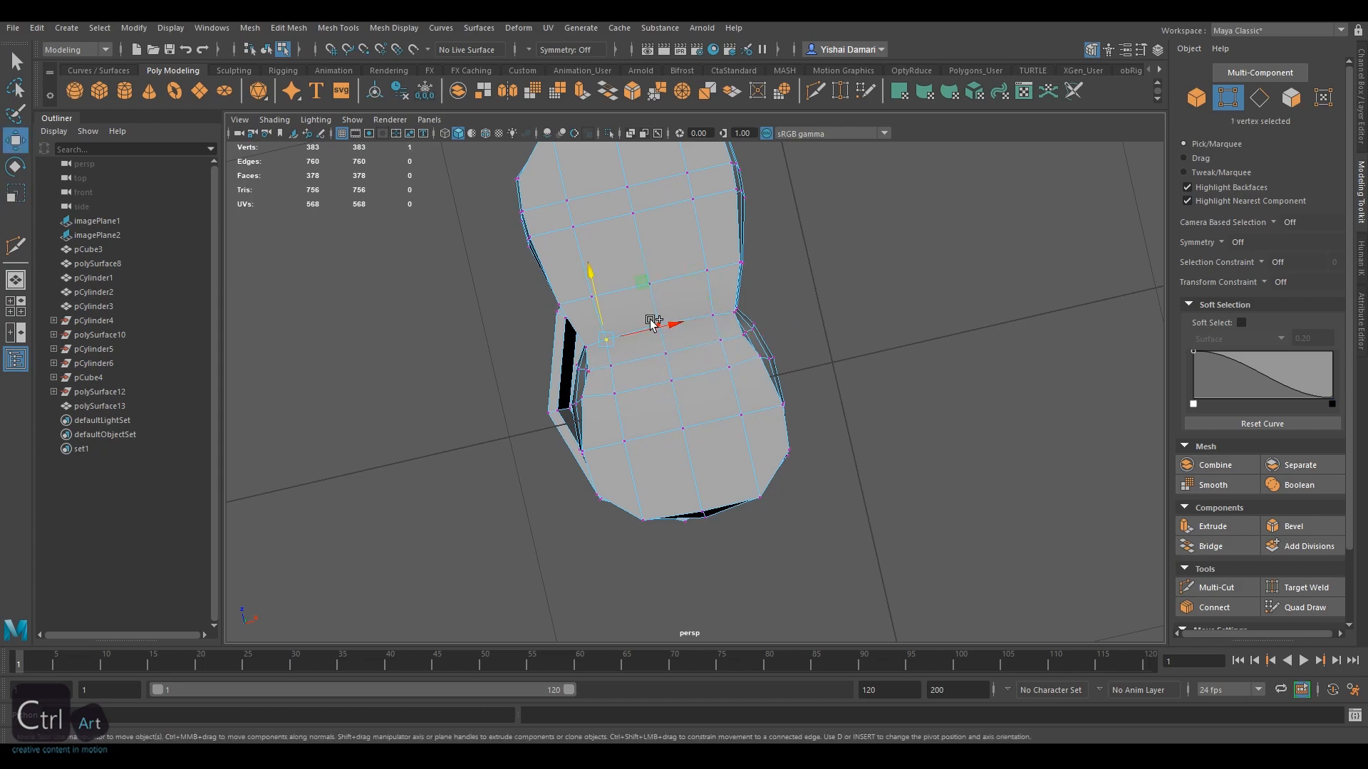
Return to object selection and select the combined leg-and-shoe mesh
alt+drag(640, 261, 644, 456)
scroll(671, 342, down, 3)
right_drag(672, 342, 741, 288)
click(570, 342)
click(671, 342)
alt+drag(672, 342, 705, 458)
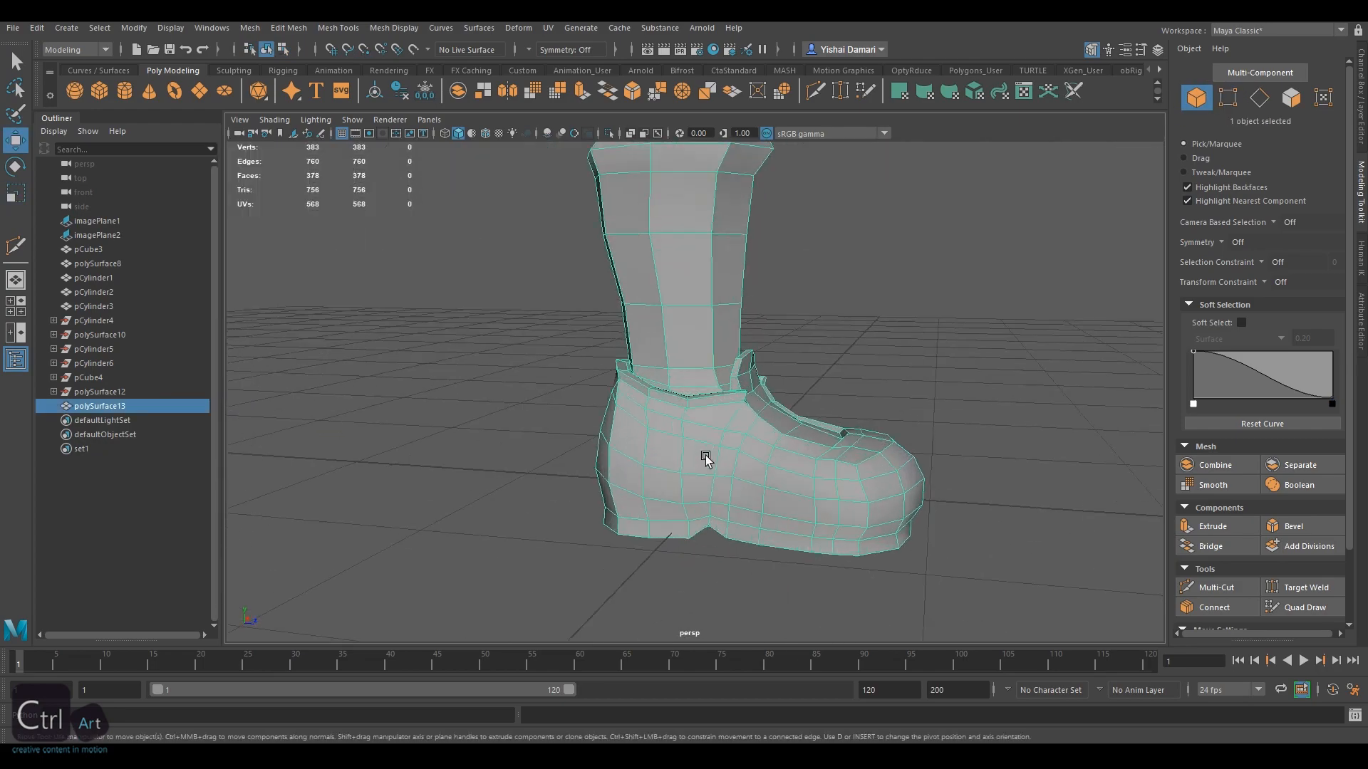
Adjust the selected components on the side of the shoe and return to object selection
right_drag(705, 458, 613, 458)
click(765, 471)
click(289, 28)
click(306, 277)
alt+drag(764, 427, 889, 451)
shift+click(687, 440)
shift+click(689, 453)
key(r)
right_drag(888, 451, 947, 398)
alt+drag(947, 398, 797, 374)
click(710, 427)
scroll(796, 374, up, 5)
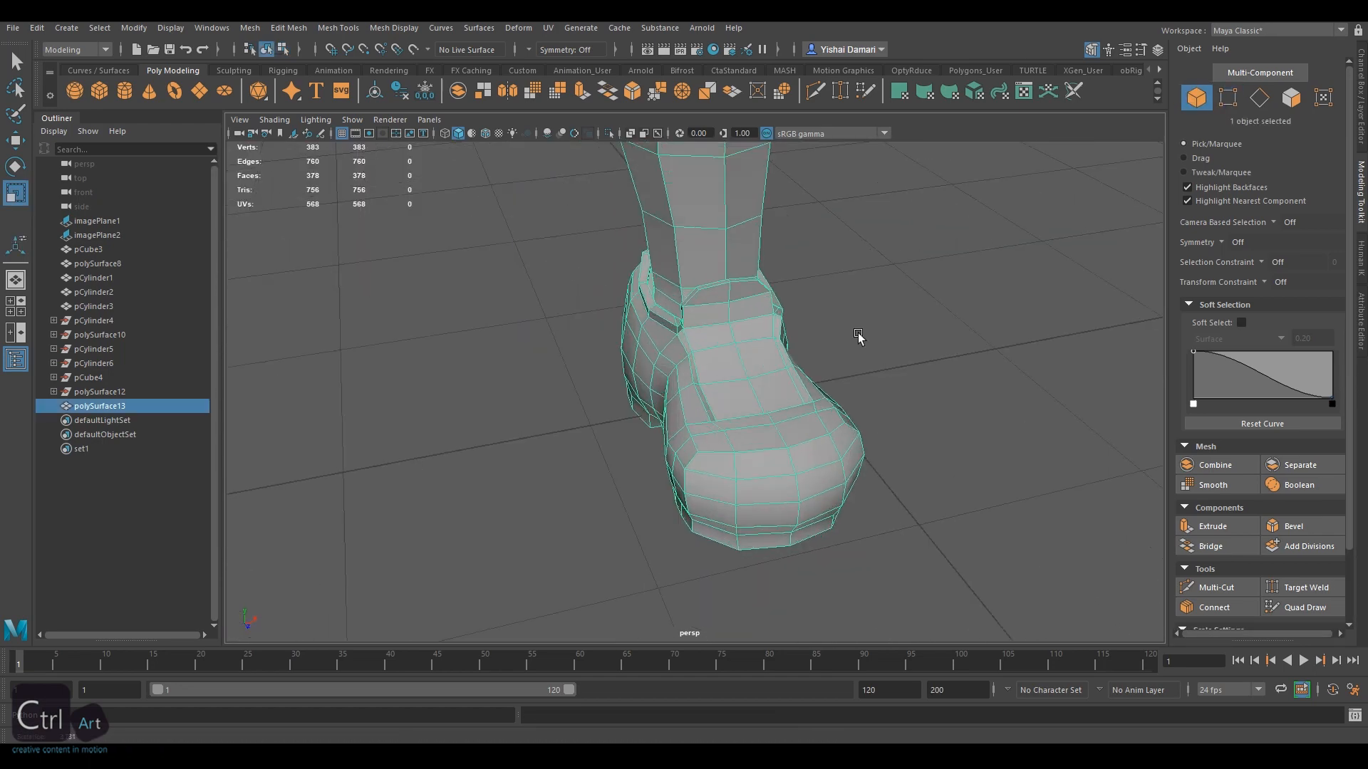
Create a polygon cylinder and move it about 1.7 units along Z, in front of the shoe
key(w)
alt+drag(857, 335, 837, 299)
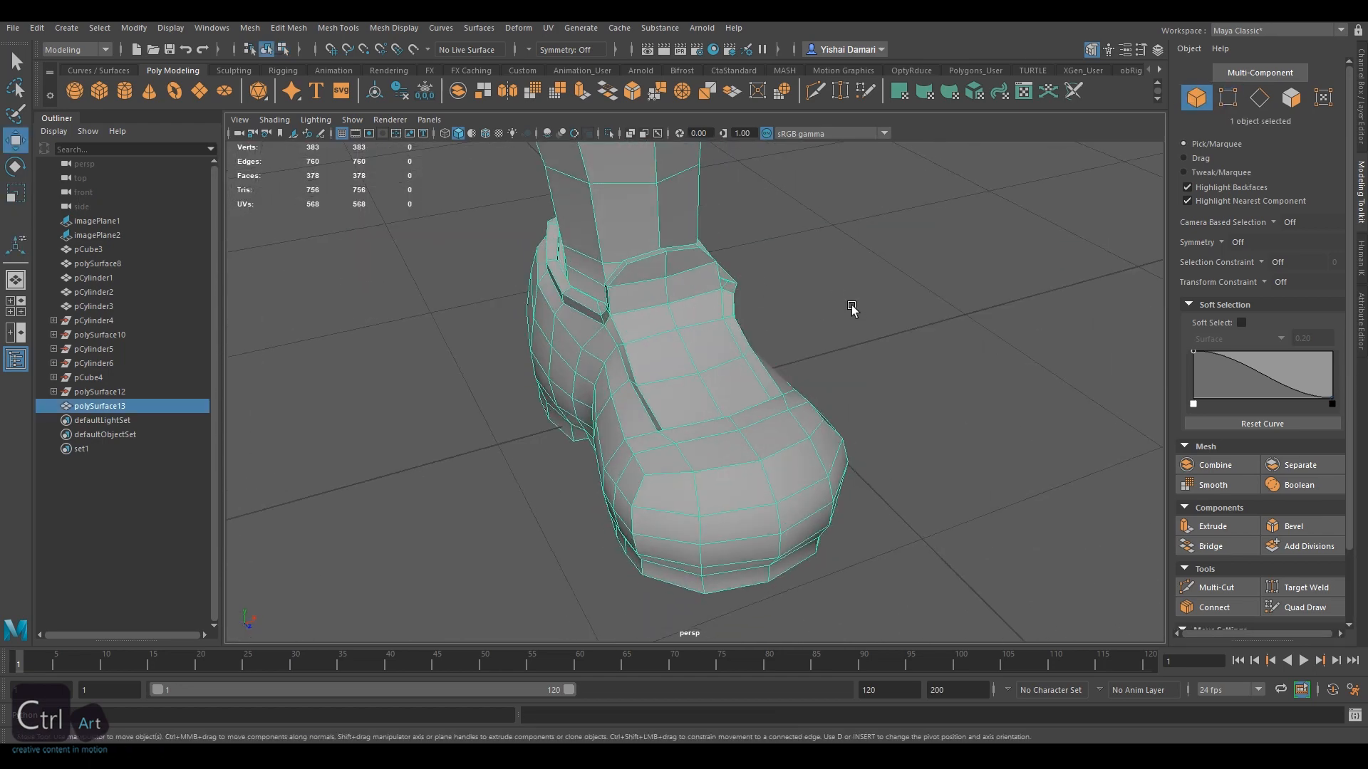
click(960, 331)
alt+right_drag(960, 331, 800, 362)
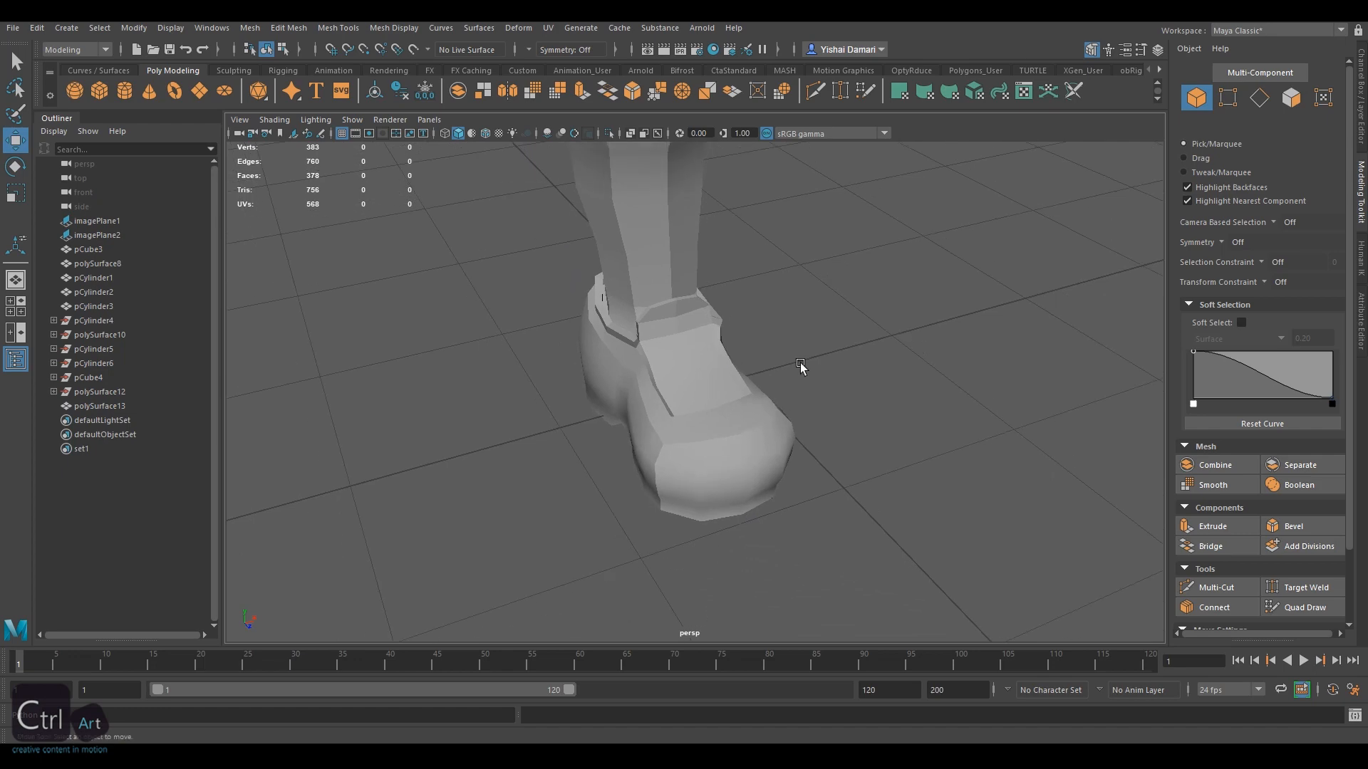
alt+middle_drag(769, 388, 725, 339)
click(124, 91)
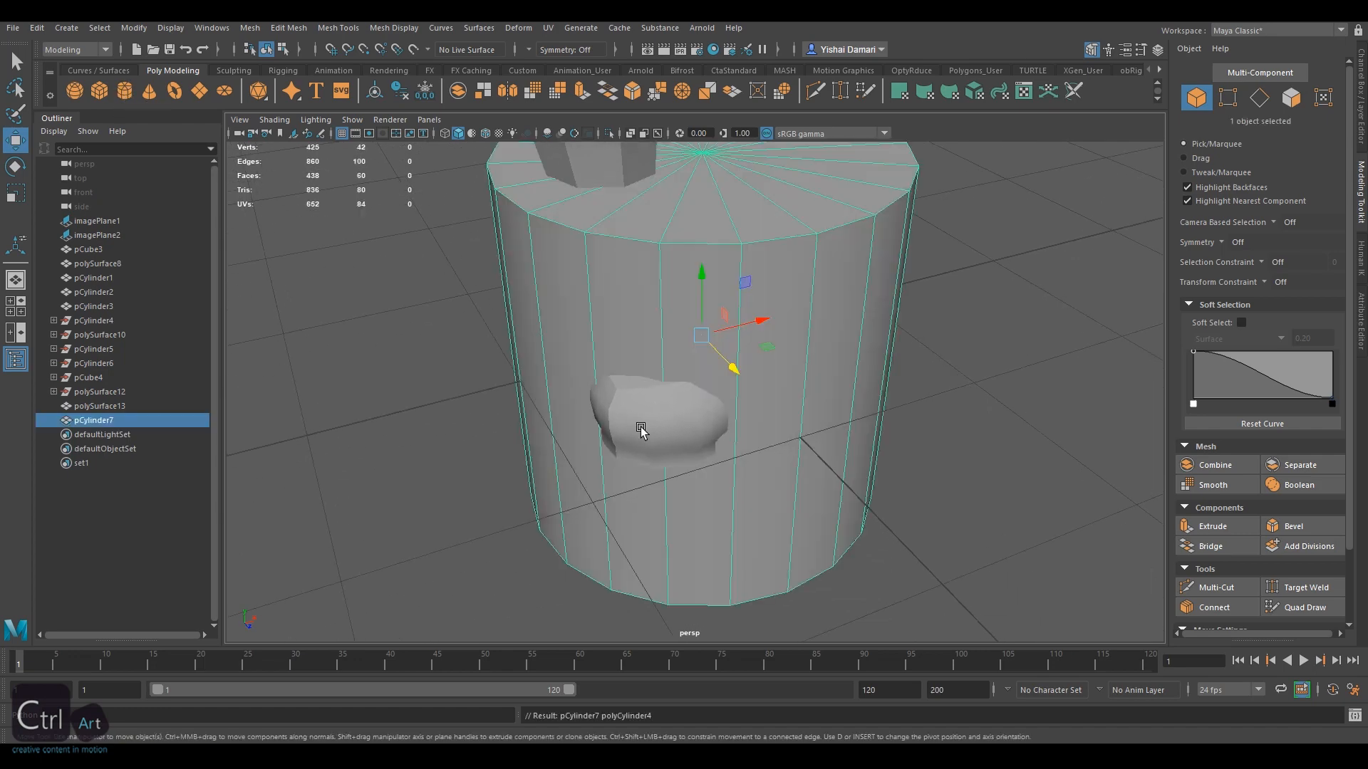
scroll(685, 316, down, 4)
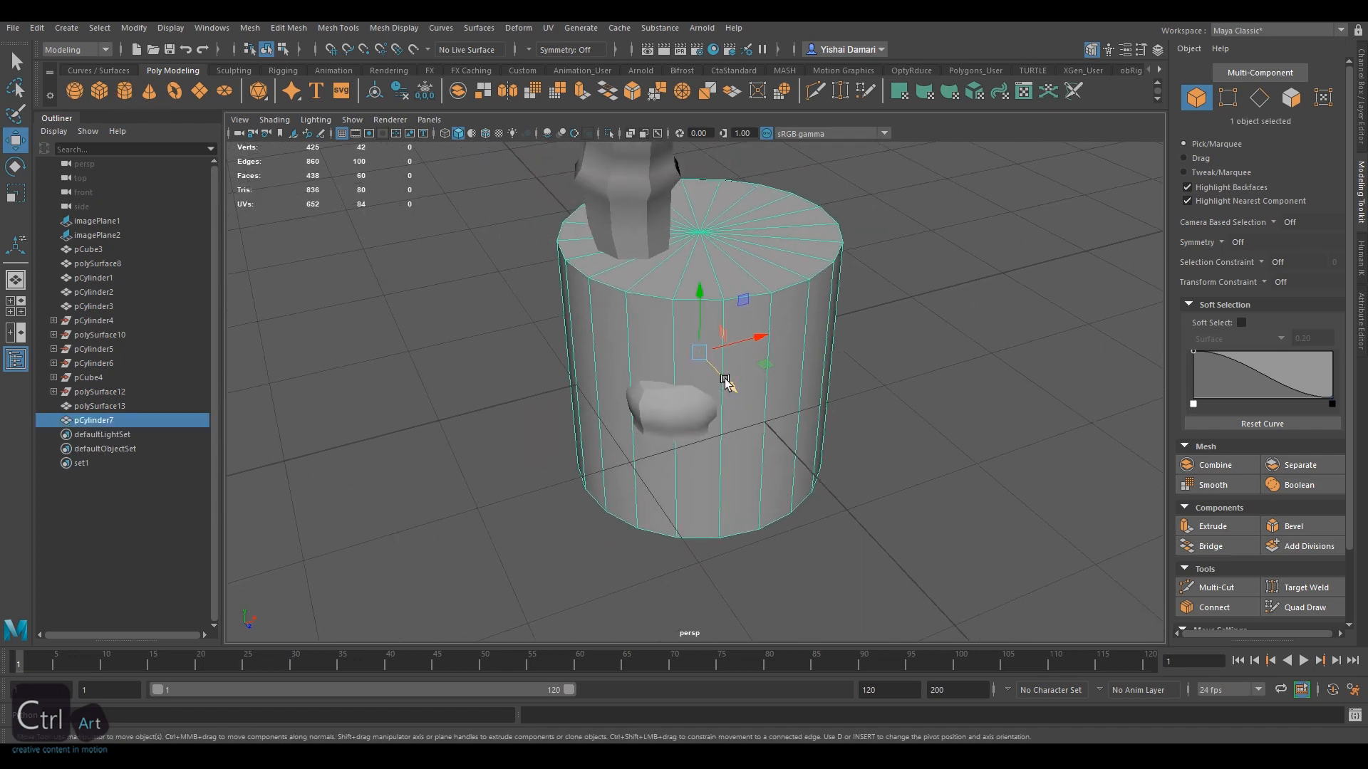
drag(725, 379, 882, 500)
scroll(888, 428, down, 2)
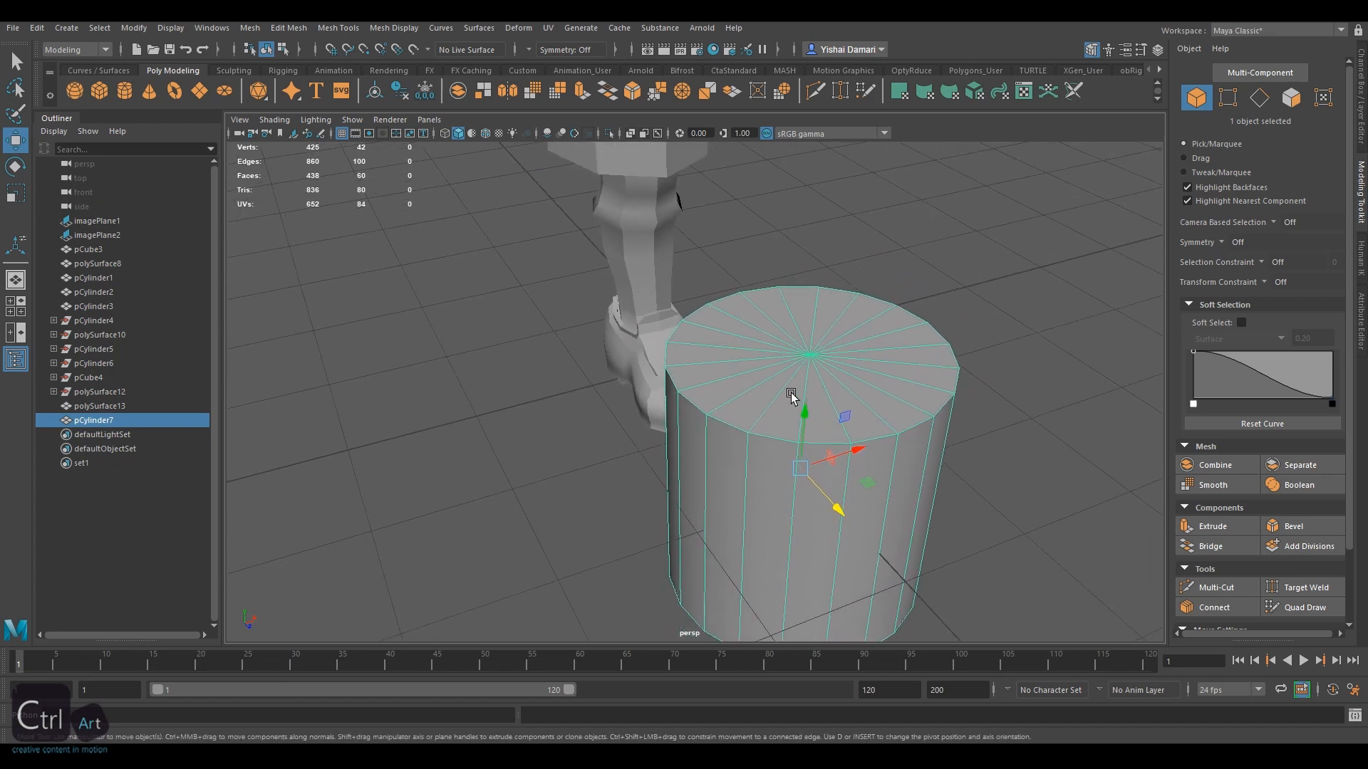
alt+middle_drag(791, 392, 758, 342)
Set the cylinder's axis subdivisions to 10 and its cap subdivisions to 2
click(1158, 50)
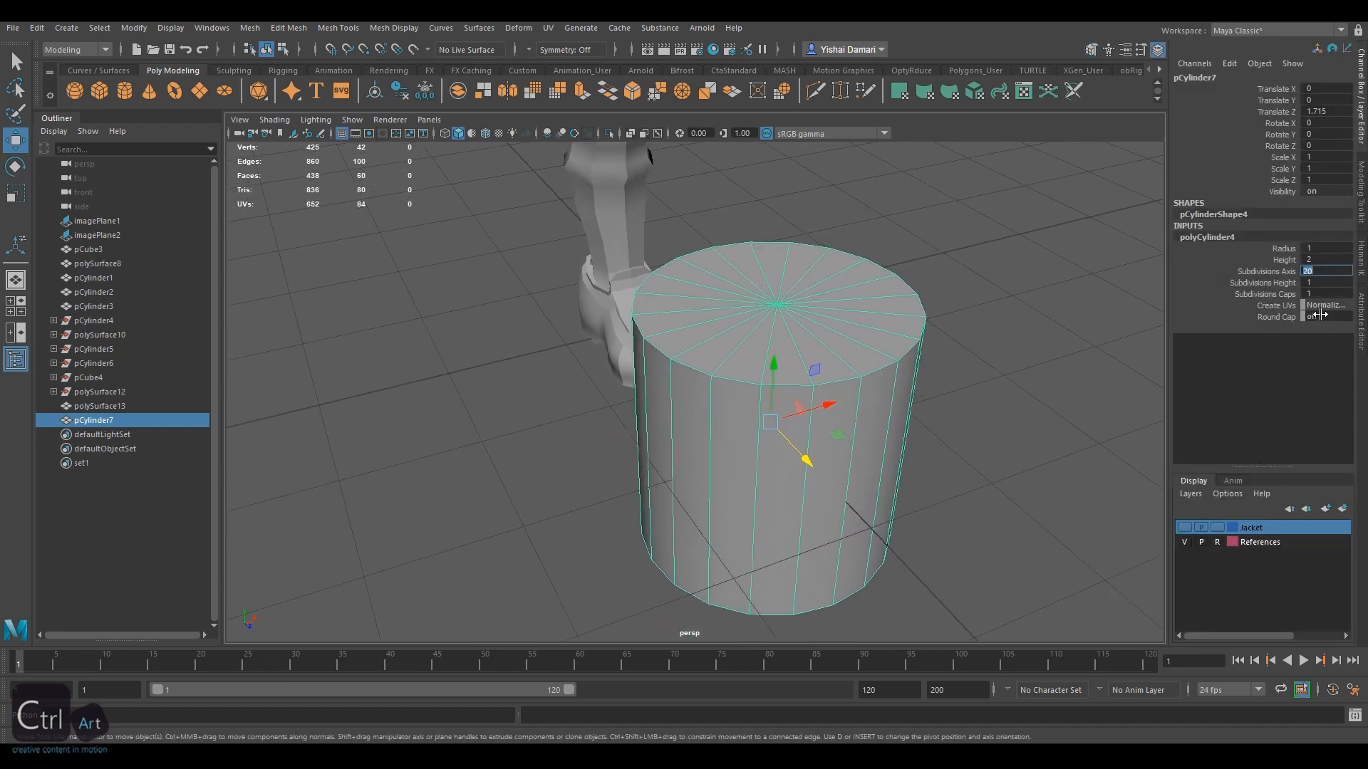
key(Return)
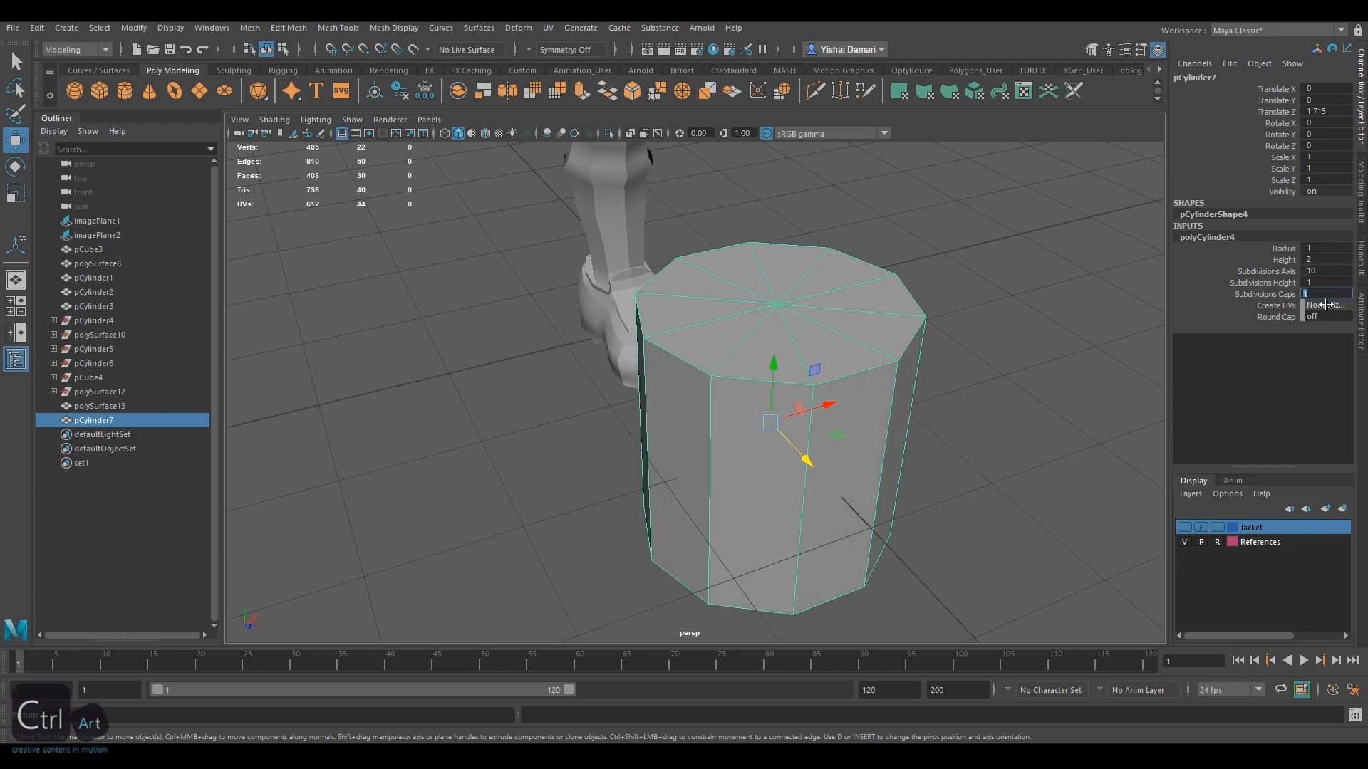
alt+drag(919, 289, 914, 302)
Delete the cylinder's side, bottom and inner cap faces so only a flat ring is left
right_drag(973, 266, 973, 306)
alt+drag(852, 416, 842, 352)
drag(522, 358, 934, 548)
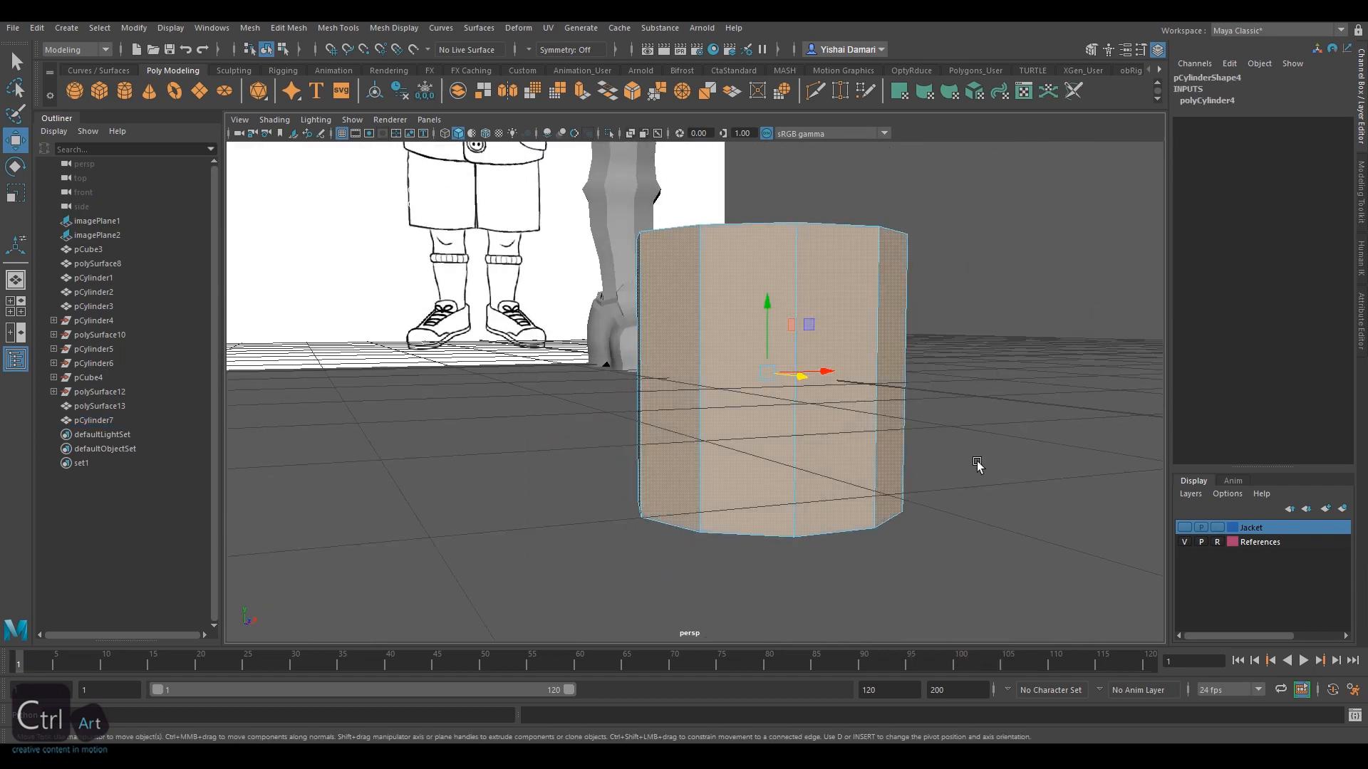
key(Delete)
alt+drag(867, 263, 792, 362)
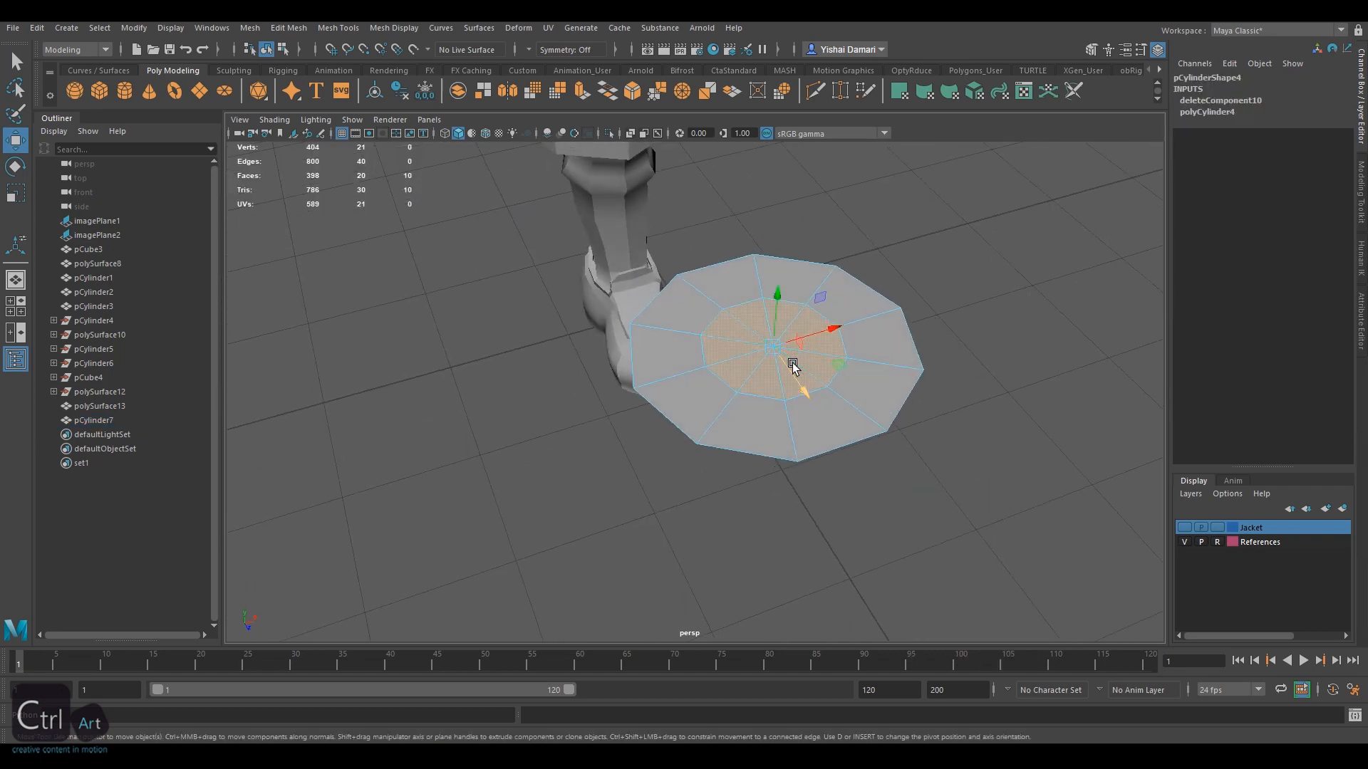
key(Delete)
Scale the ring's inner border edge loop outward to make the band thinner
double_click(820, 308)
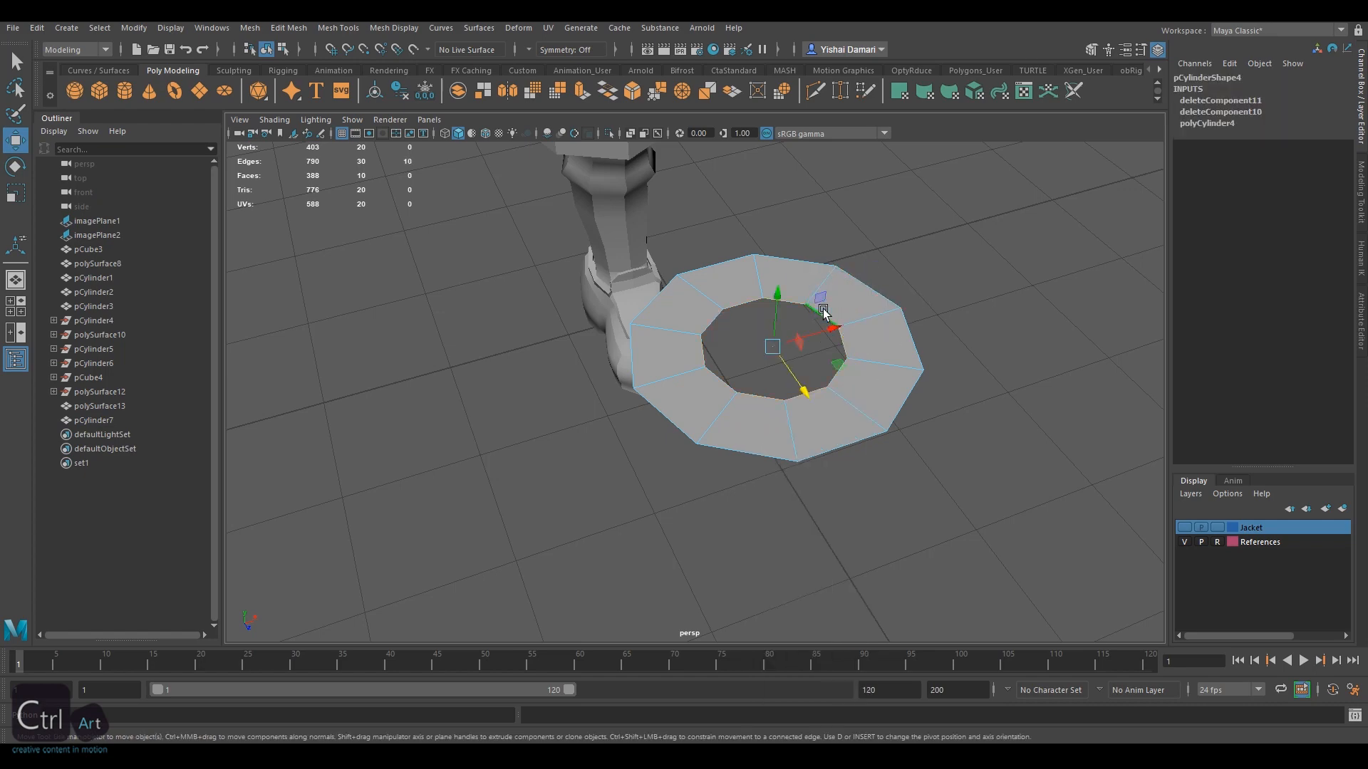
key(r)
drag(774, 347, 832, 354)
key(F8)
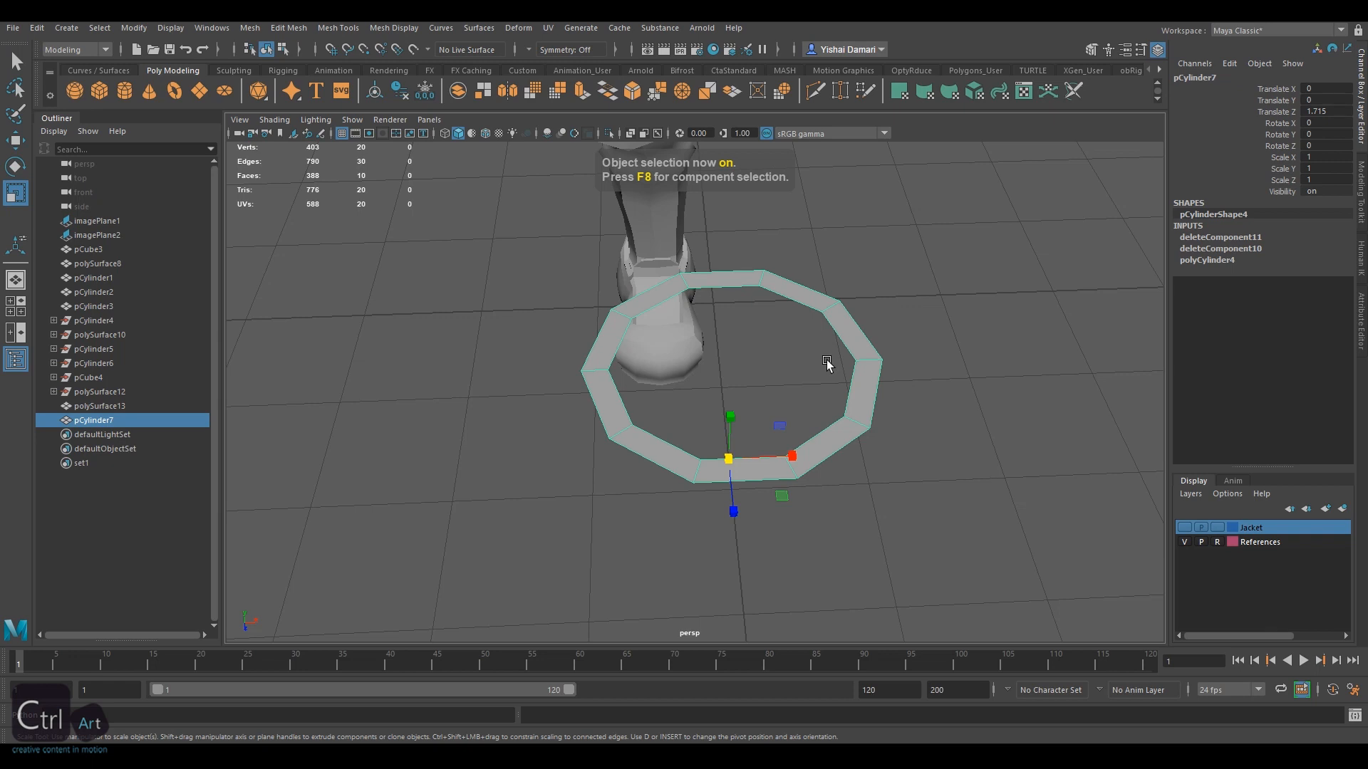
Snap the ring's pivot point to one of the ring's vertices
key(w)
key(d)
key(v)
drag(728, 460, 823, 397)
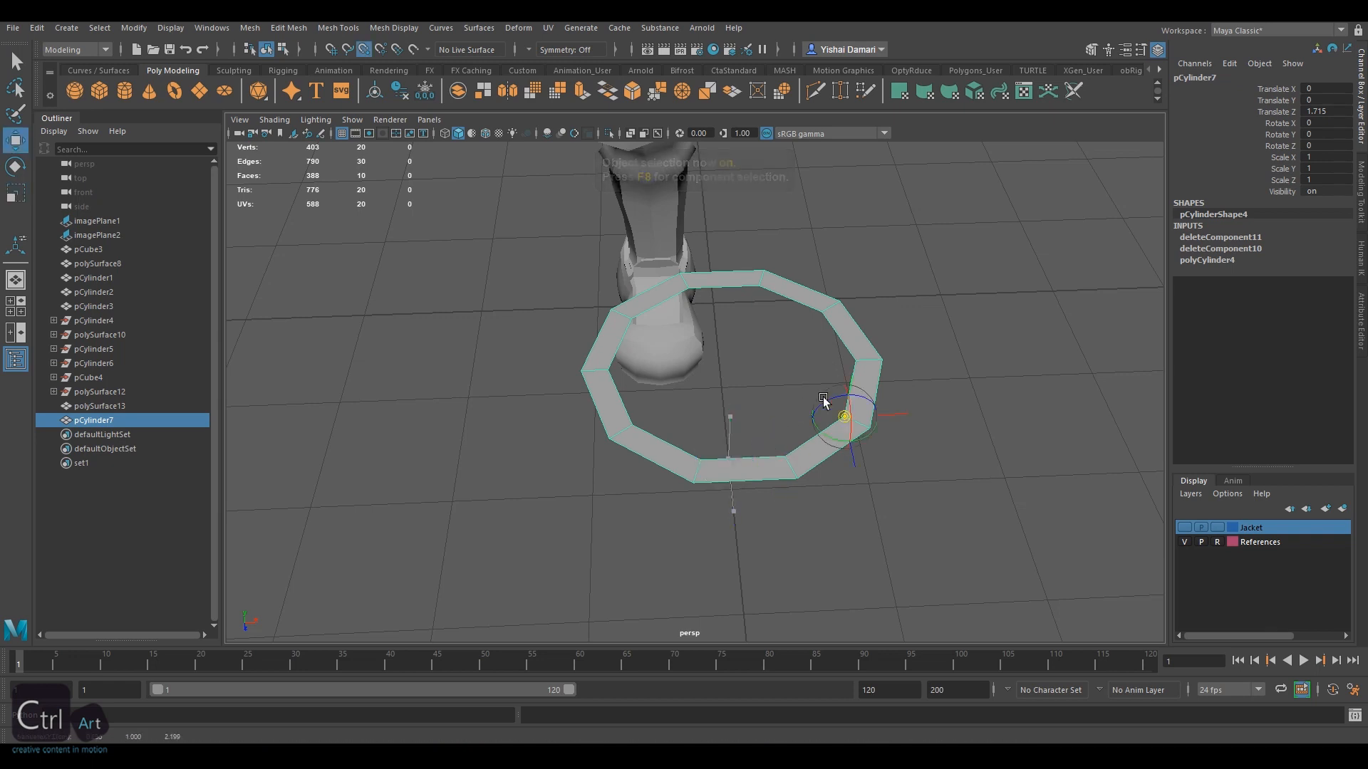
Scale the ring down and place it beside the shoe
drag(949, 357, 727, 360)
drag(662, 408, 648, 270)
drag(659, 187, 656, 240)
alt+middle_drag(656, 265, 820, 369)
scroll(819, 369, up, 2)
scroll(820, 369, up, 3)
key(r)
drag(895, 385, 556, 318)
key(w)
drag(953, 381, 841, 385)
alt+middle_drag(787, 349, 789, 382)
Narrow the ring at both ends by scaling its end edges along Z with a wide soft-selection falloff
right_drag(644, 366, 647, 329)
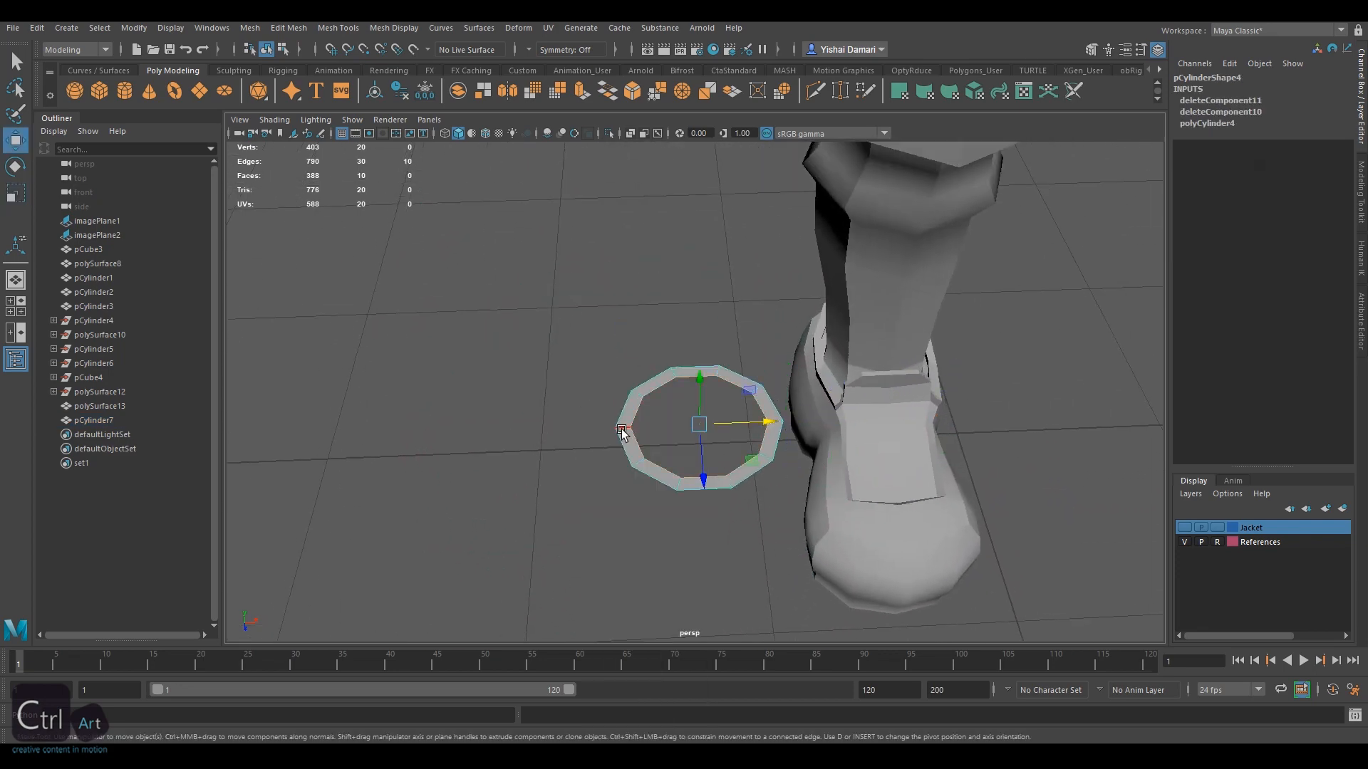
key(b)
drag(750, 426, 895, 419)
key(r)
drag(783, 473, 780, 443)
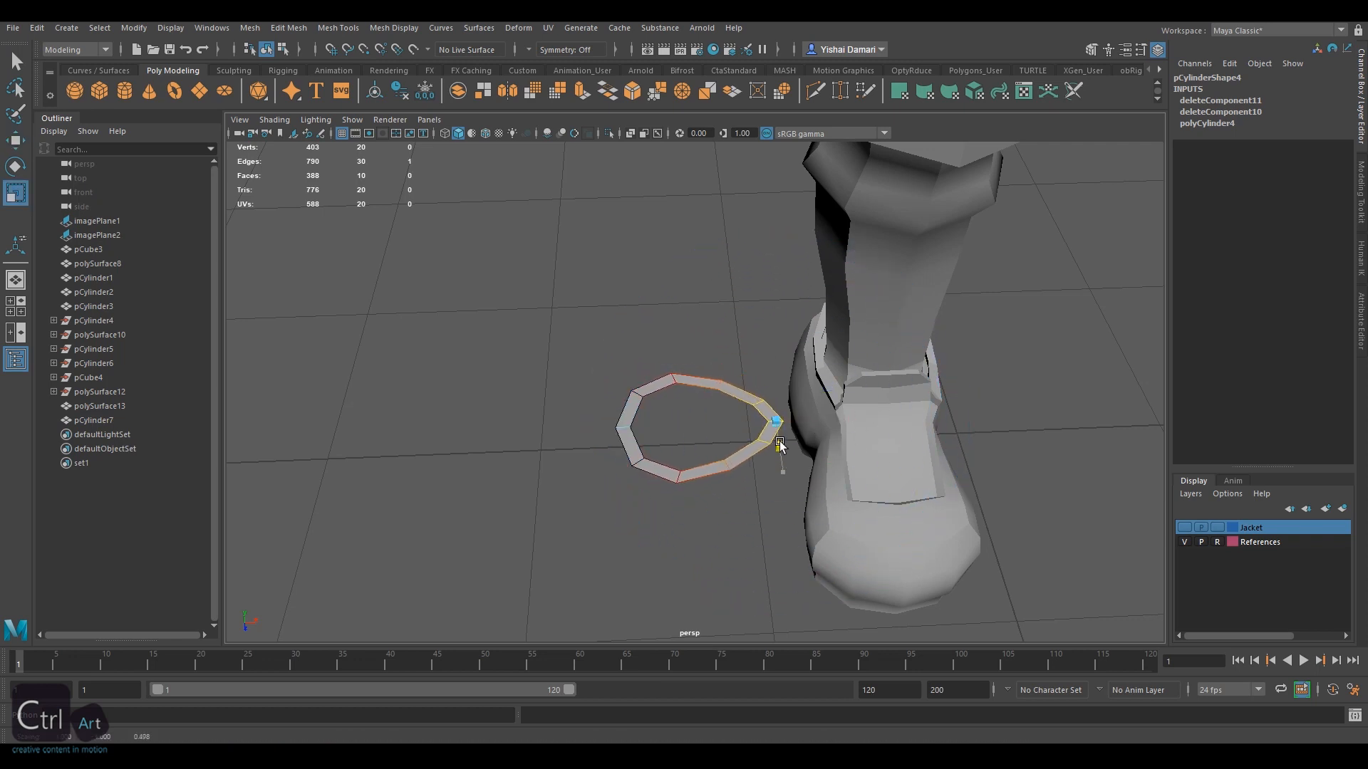
click(622, 428)
drag(624, 478, 621, 460)
Taper the ring's end nearest the shoe with a smaller soft-selection falloff and move that end slightly inward
click(772, 421)
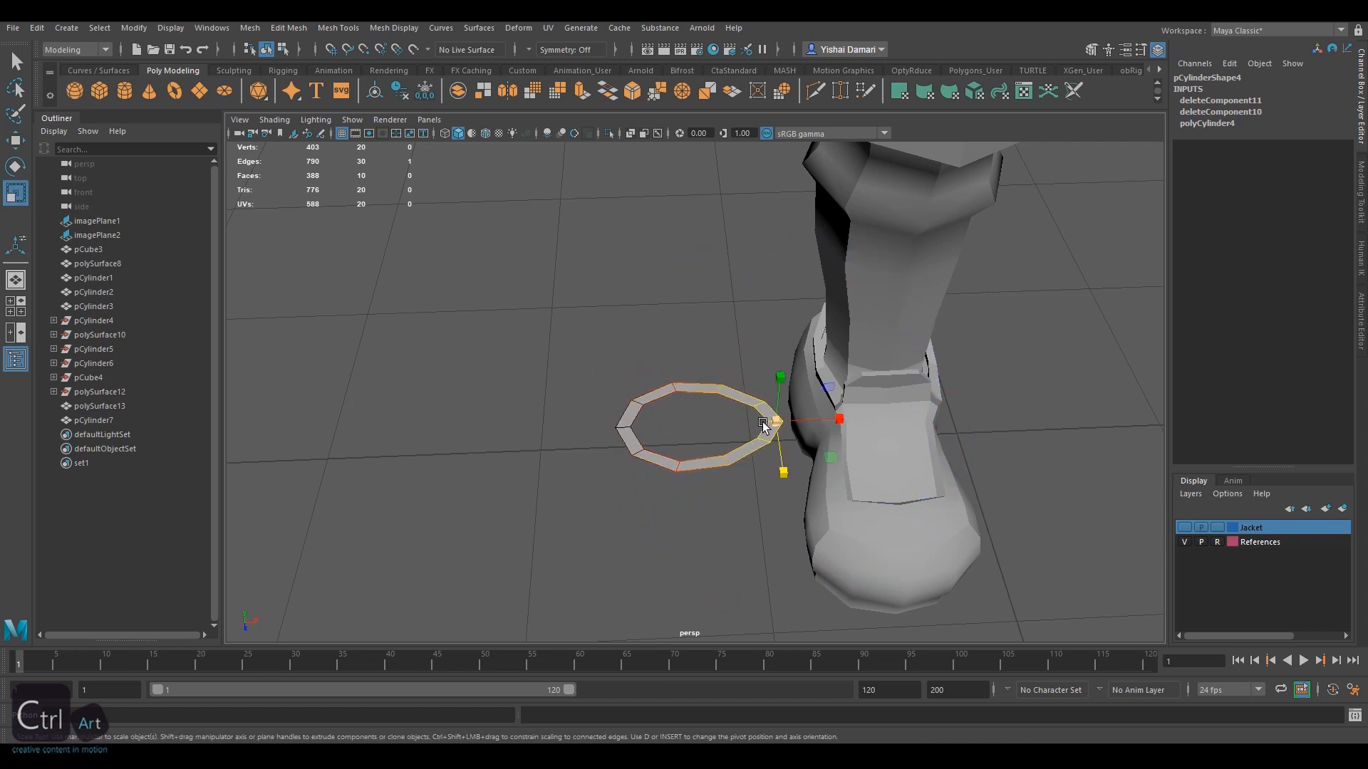
key(b)
drag(762, 425, 701, 431)
drag(783, 472, 779, 455)
key(w)
drag(841, 420, 826, 421)
Move the ring's outer end inward using soft selection with an adjusted falloff, and scale that end slightly along Z
click(623, 425)
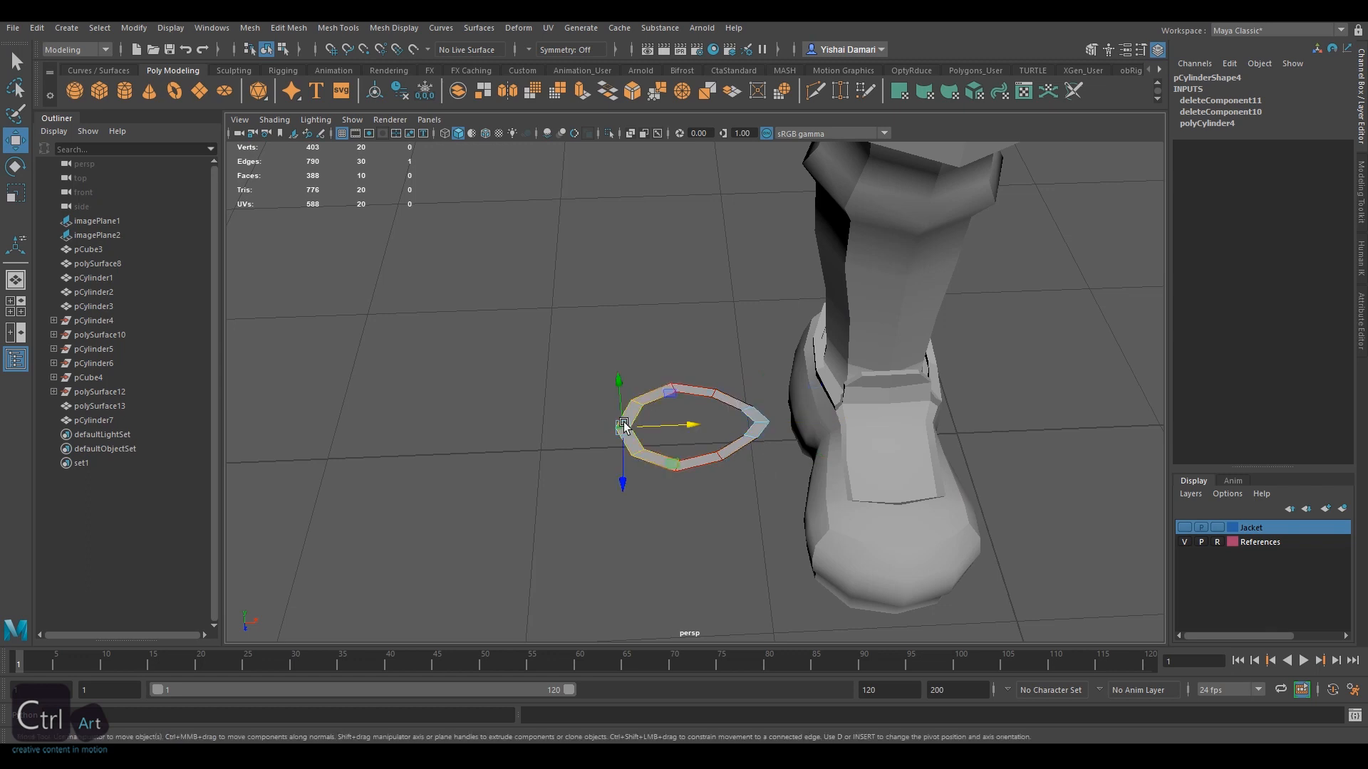
key(b)
mouse_move(630, 471)
mouse_down()
mouse_move(603, 445)
mouse_move(625, 488)
mouse_up()
key(r)
key(w)
drag(690, 425, 707, 430)
key(b)
drag(697, 426, 705, 428)
key(b)
drag(701, 425, 711, 425)
key(r)
drag(644, 479, 645, 467)
Bend the ring out of its flat plane by rotating its end edges and lowering the outer end
click(770, 421)
alt+drag(770, 420, 764, 377)
key(e)
key(w)
key(e)
click(617, 409)
alt+drag(647, 400, 640, 333)
key(w)
drag(614, 326, 614, 339)
Refine the angle of the ring's outer end and nudge its end edge slightly inward along X
alt+drag(627, 342, 648, 417)
drag(627, 431, 567, 434)
key(e)
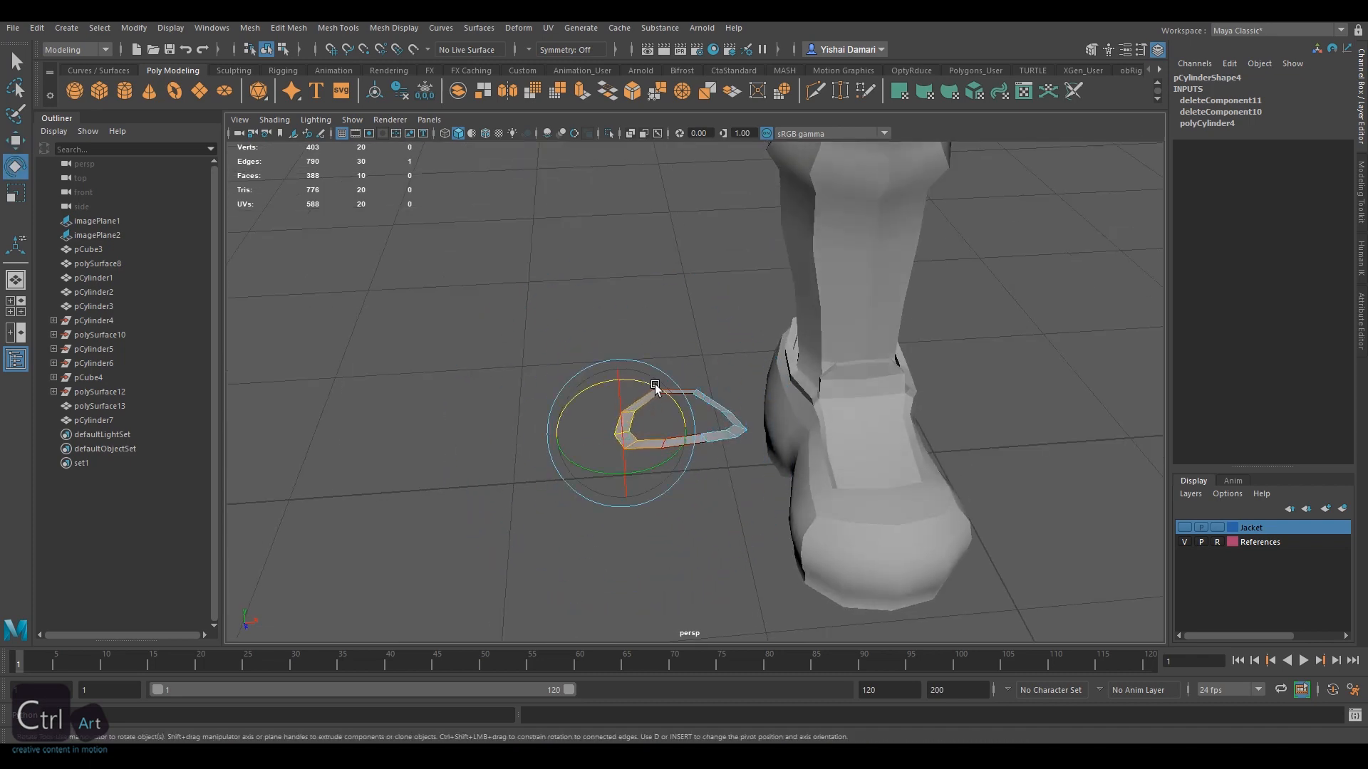
key(w)
click(626, 430)
drag(690, 431, 697, 430)
Return to object selection and snap the ring's pivot to the vertex at the tip nearest the shoe
alt+drag(716, 392, 864, 421)
key(F8)
key(d)
key(v)
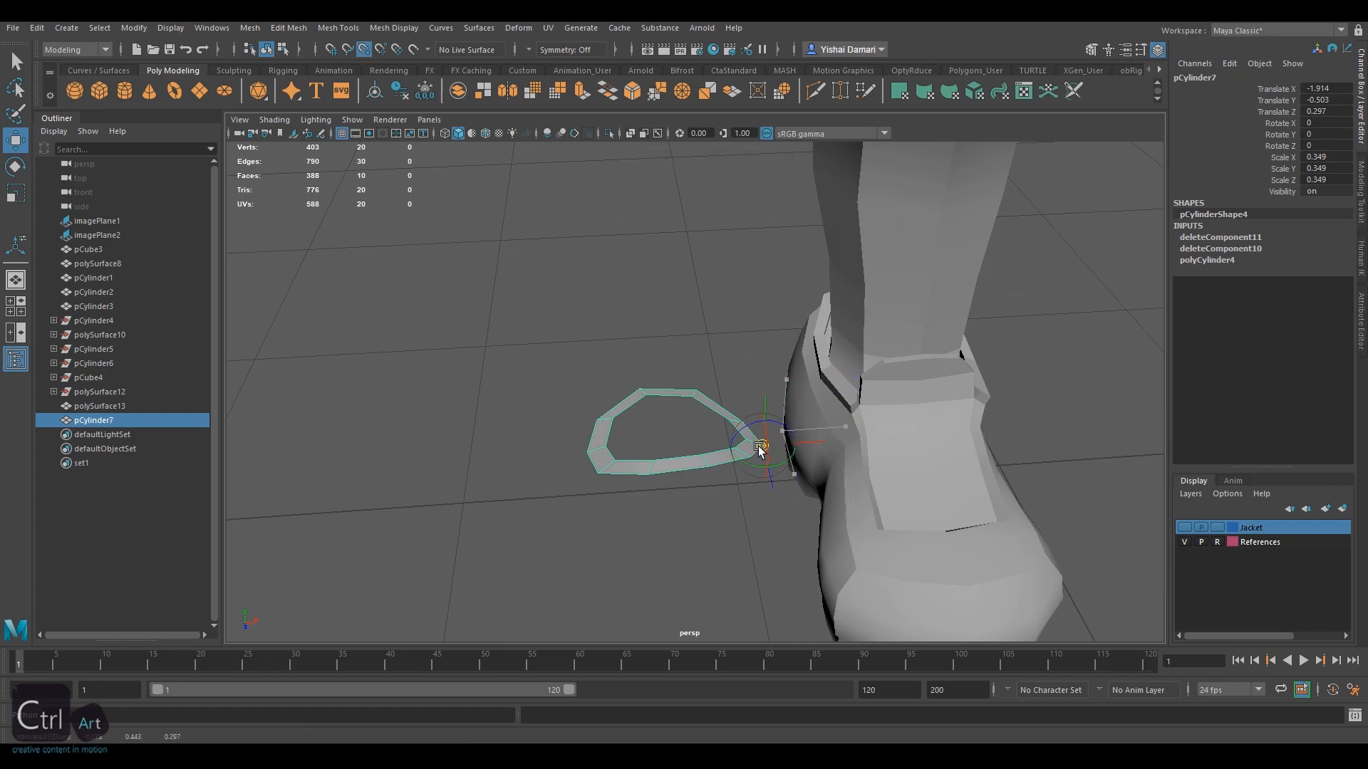
drag(759, 447, 761, 445)
Move the loop onto the shoe, scale it uniformly to 0.203, and start angling it to the tongue
drag(822, 441, 976, 429)
alt+middle_drag(977, 428, 897, 411)
key(e)
key(r)
drag(858, 384, 834, 369)
key(e)
drag(800, 443, 795, 440)
key(w)
drag(903, 418, 874, 419)
Tilt the loop against the shoe's tongue with rotations of 42.02, 11.415 and -2.578, and lower it into place
alt+drag(873, 419, 699, 399)
scroll(759, 391, up, 2)
key(e)
key(w)
drag(711, 459, 668, 436)
mouse_move(665, 421)
mouse_down()
mouse_move(641, 398)
mouse_move(653, 410)
mouse_up()
key(e)
alt+drag(653, 410, 852, 440)
alt+drag(853, 388, 804, 359)
key(w)
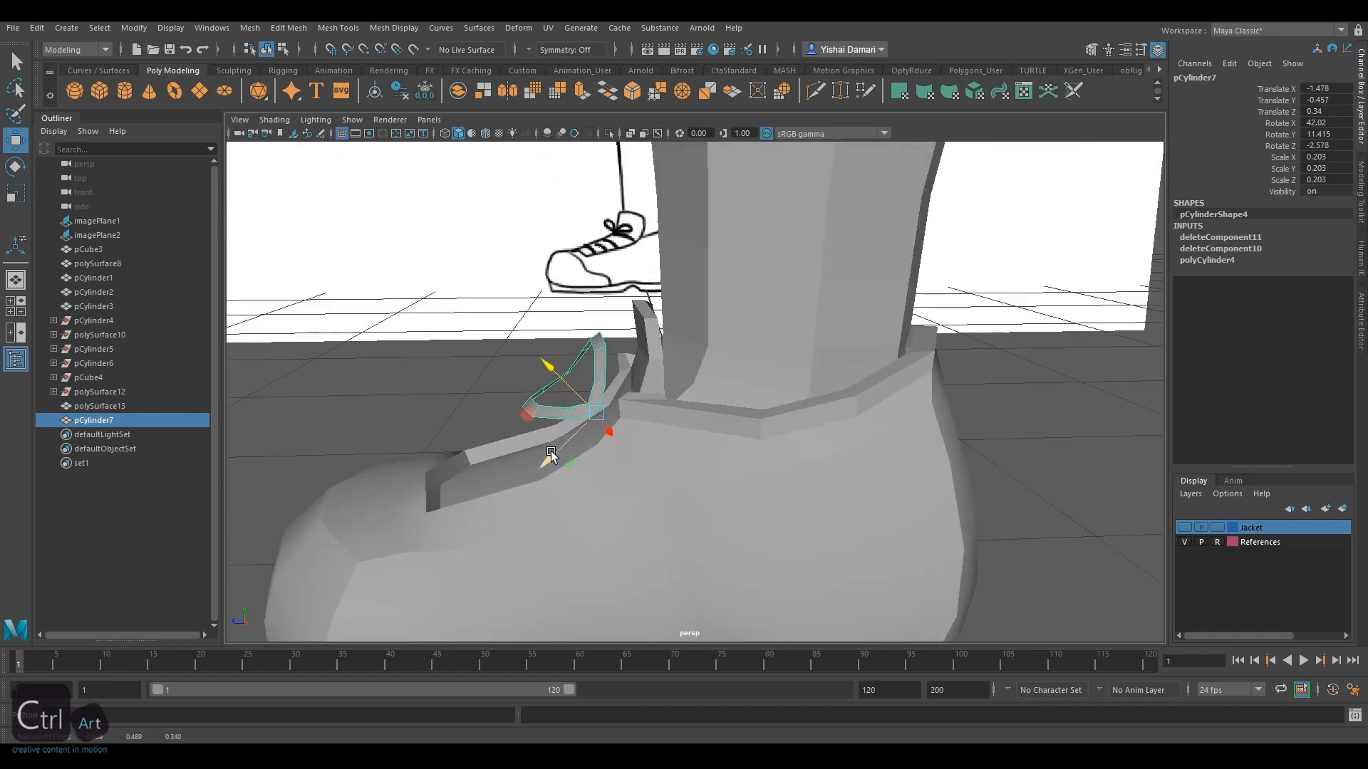
Resize the loop to 0.167 in X and 0.132 in Z, then refine its rotation and position on the tongue
alt+drag(572, 354, 799, 473)
key(r)
alt+drag(800, 473, 883, 354)
key(e)
alt+drag(884, 353, 965, 398)
key(w)
alt+drag(965, 398, 748, 435)
drag(609, 499, 603, 501)
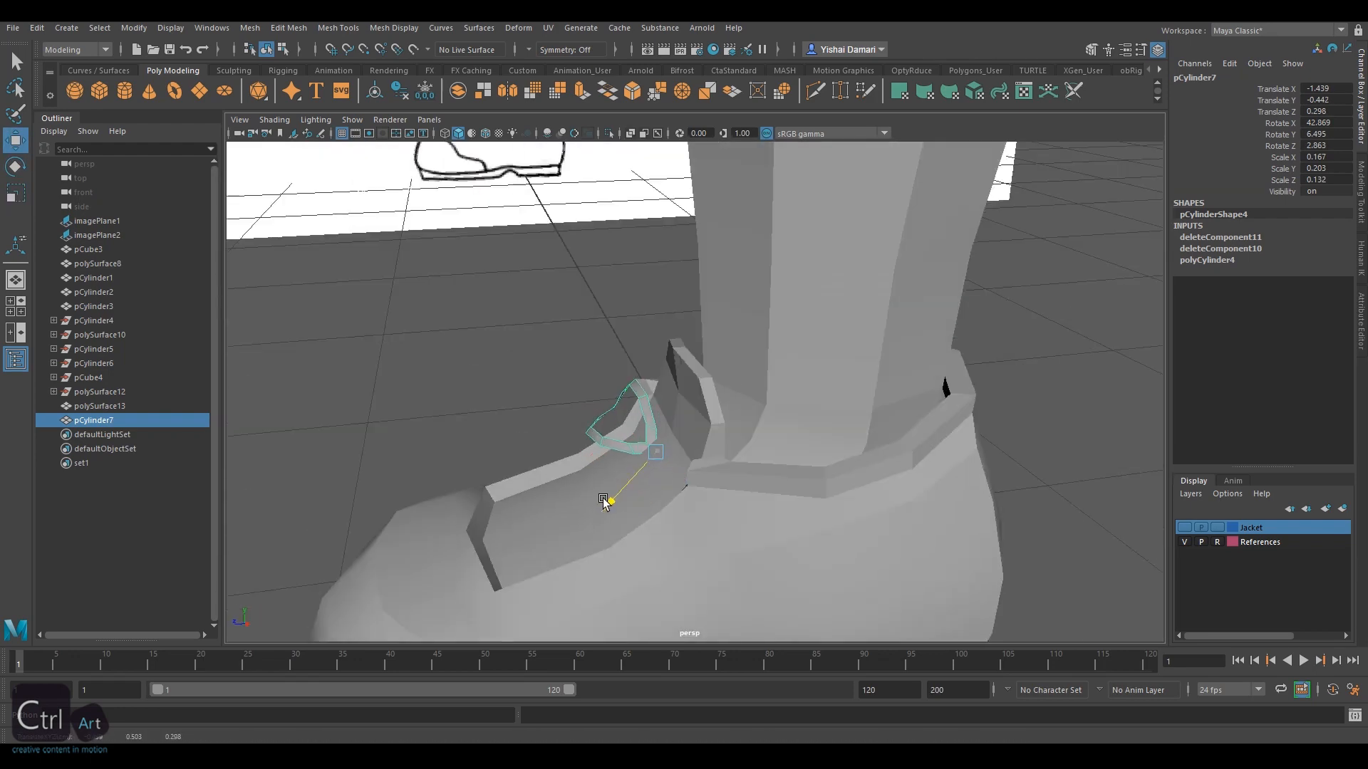
click(570, 385)
alt+drag(570, 384, 746, 340)
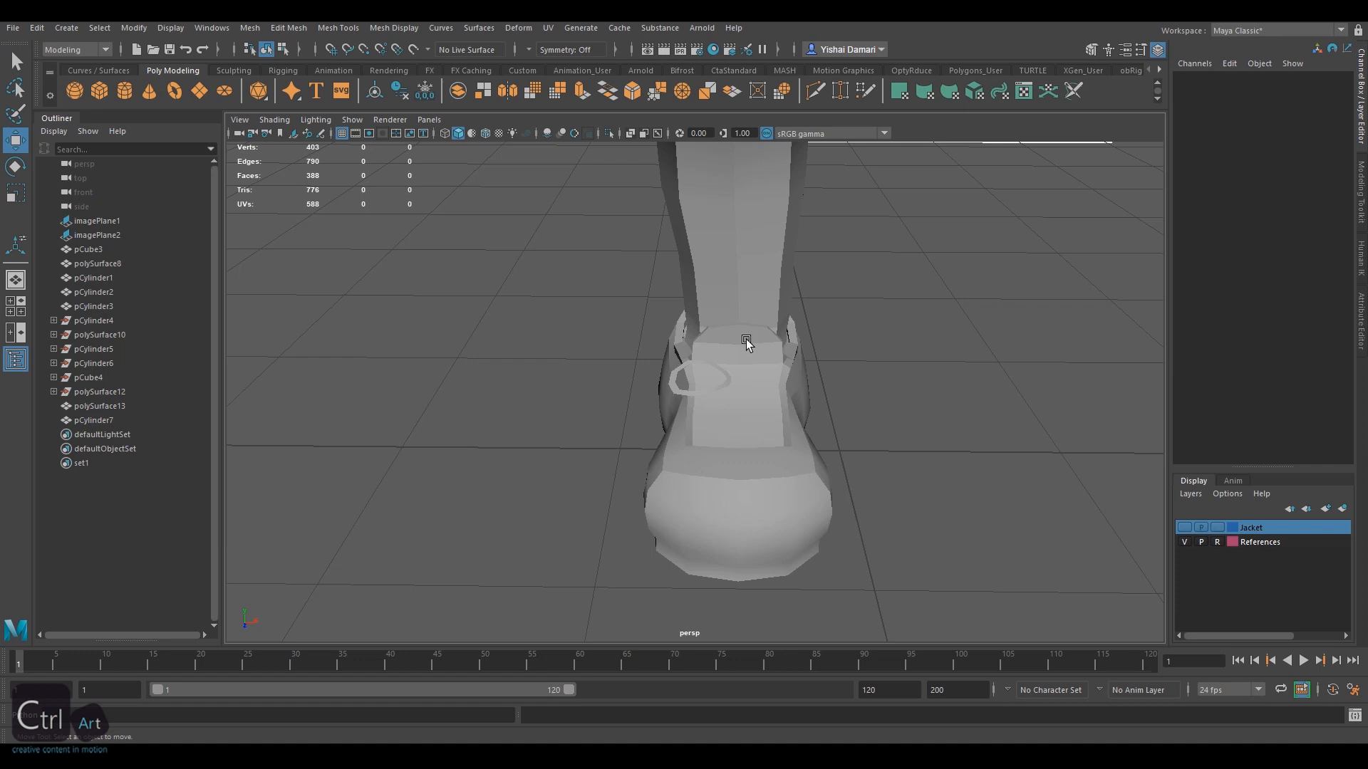
Create a polygon cube, preview it smoothed, and convert the smooth preview to polygons to make a ball
click(99, 91)
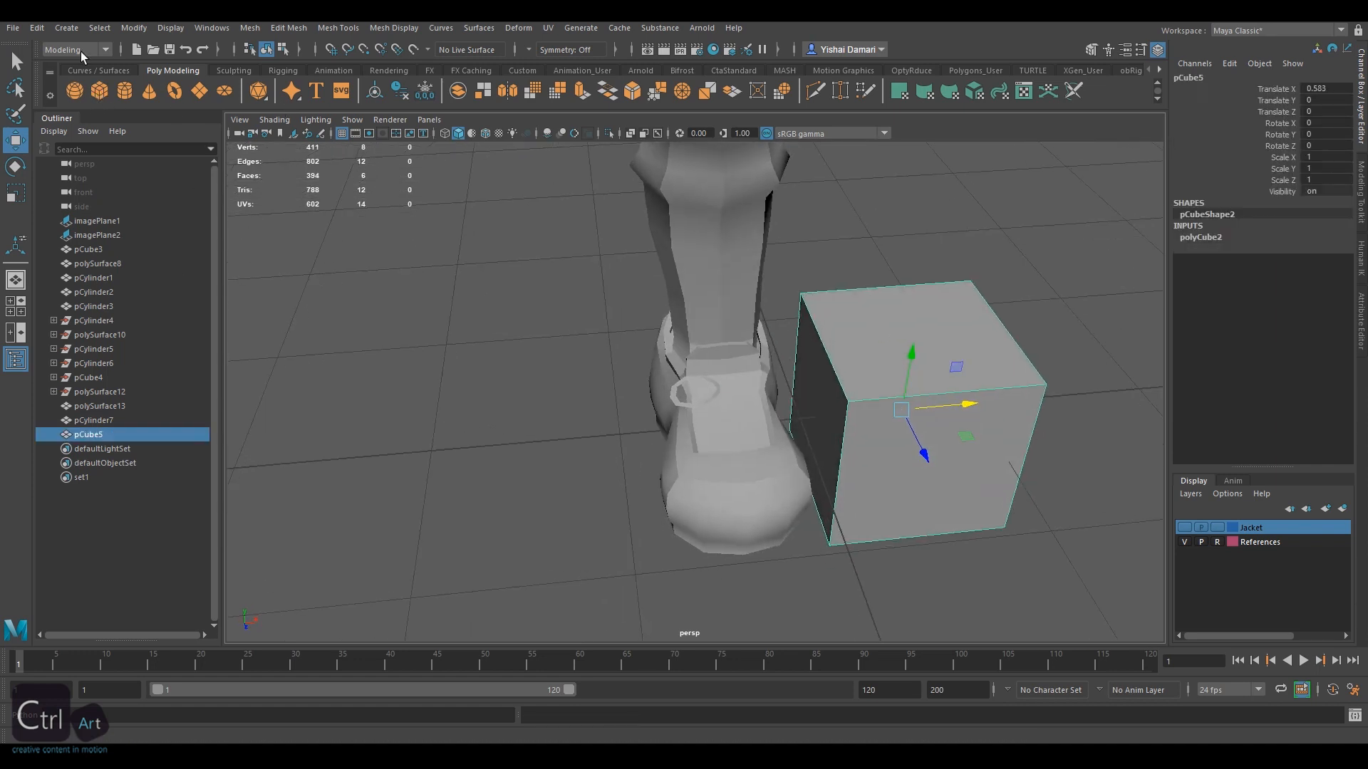
key(3)
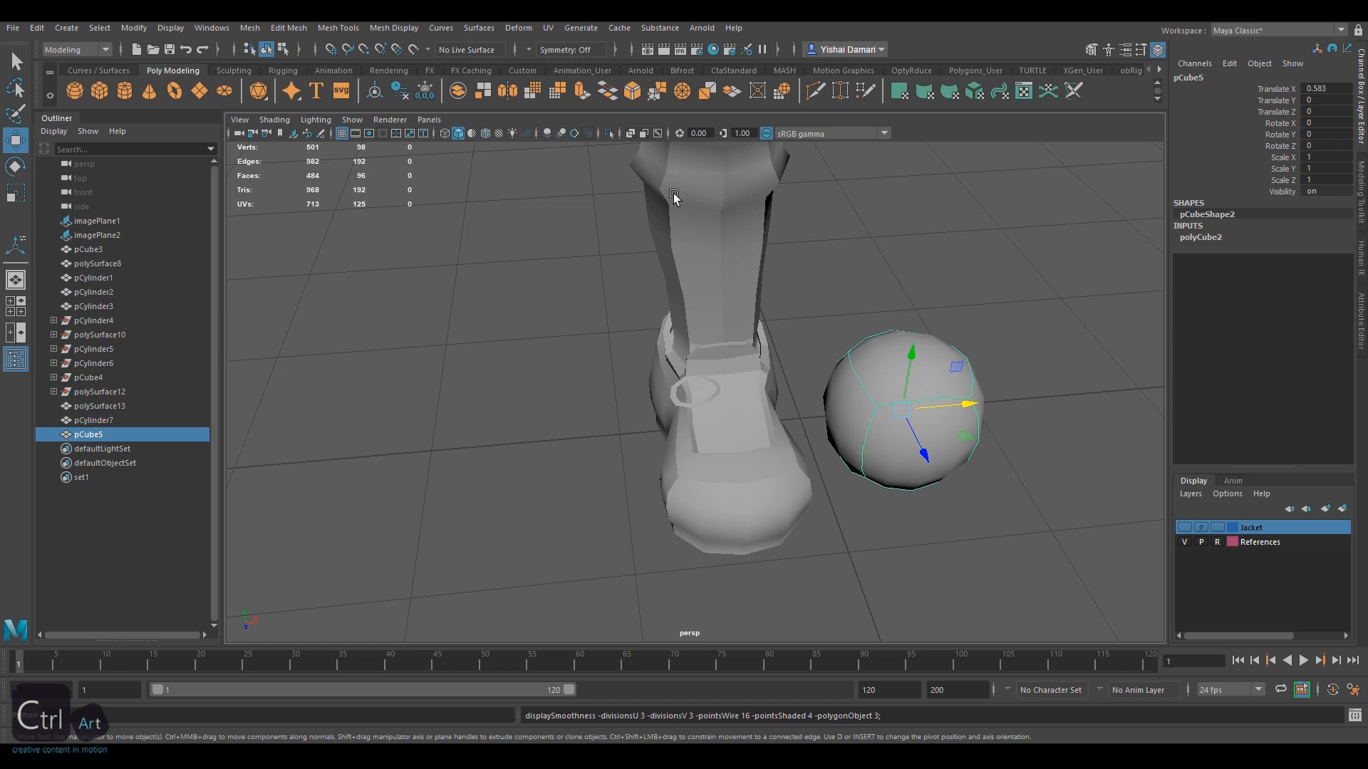
click(135, 29)
mouse_move(277, 378)
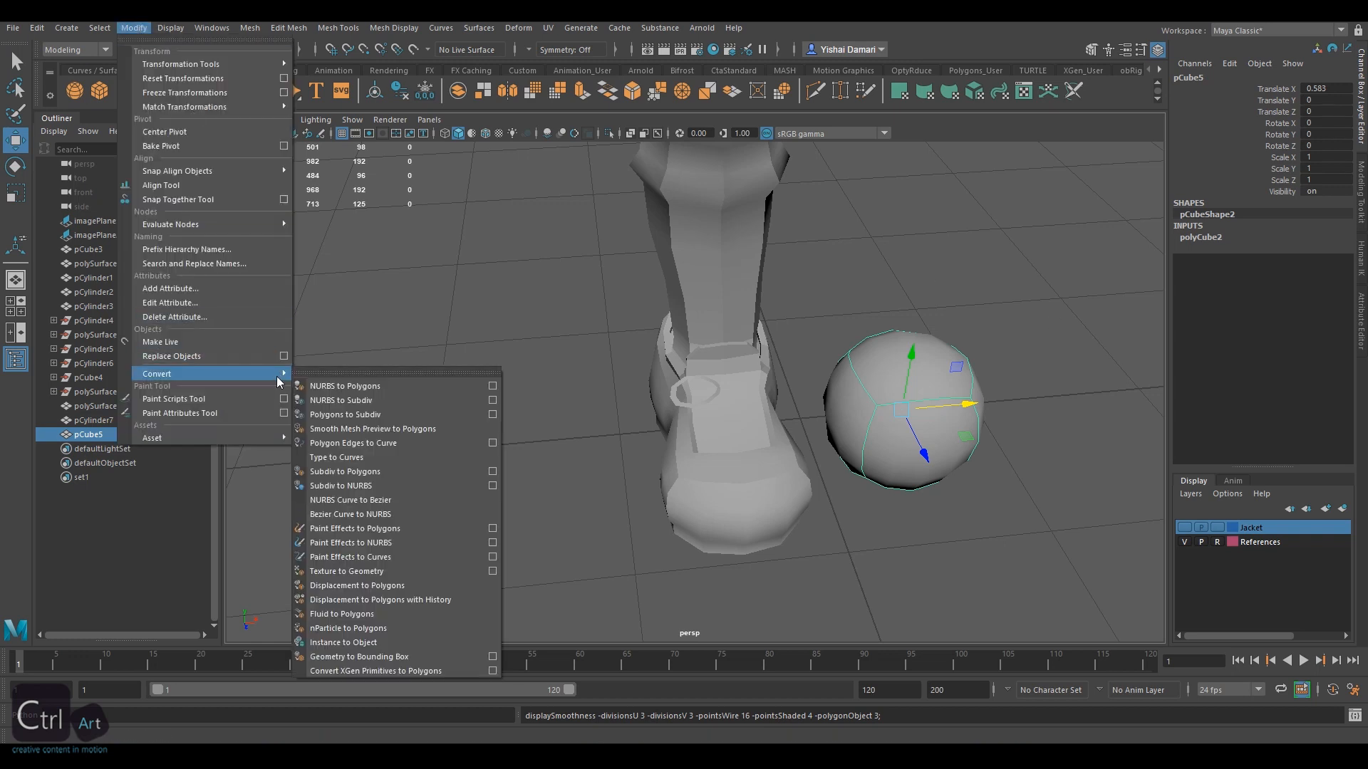
click(414, 429)
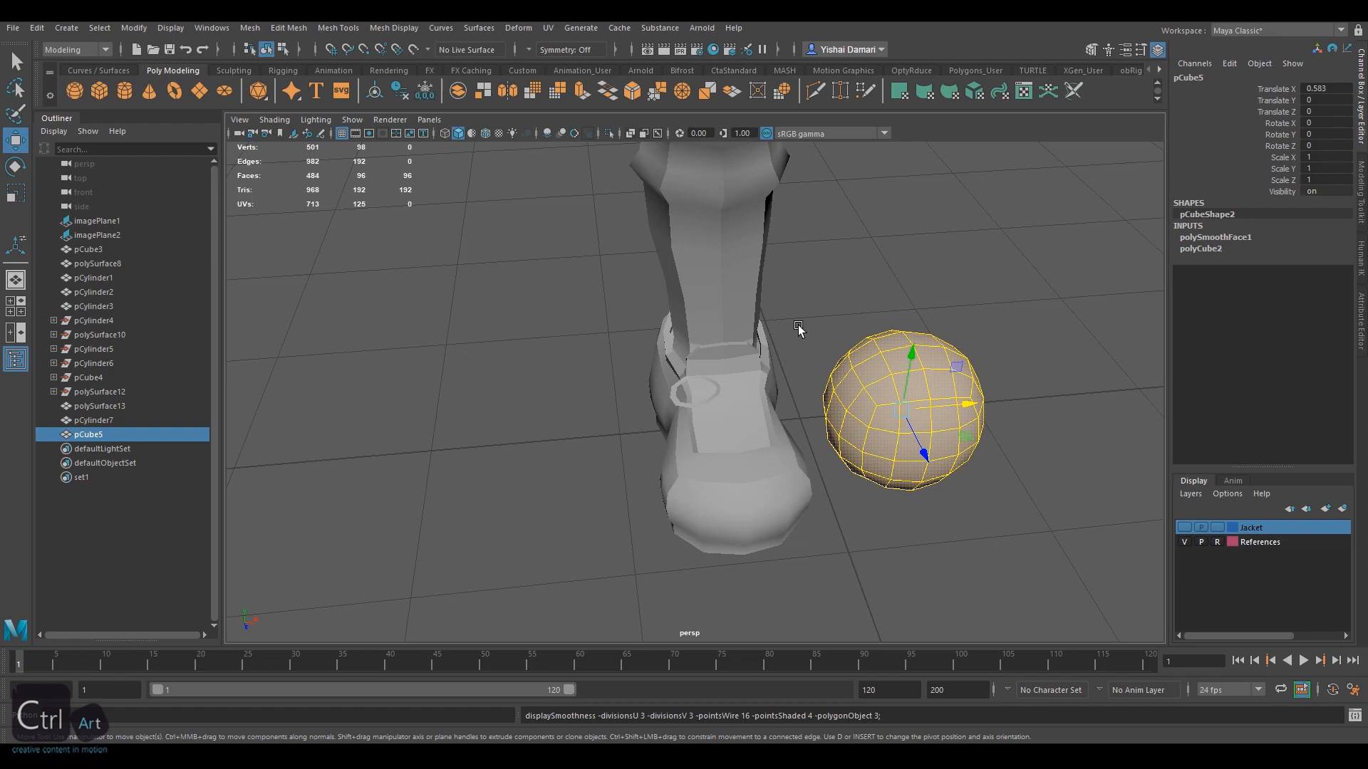
Delete the alternate edge loops of the ball in all three directions to leave a low-poly sphere
alt+middle_drag(972, 311, 890, 304)
click(952, 345)
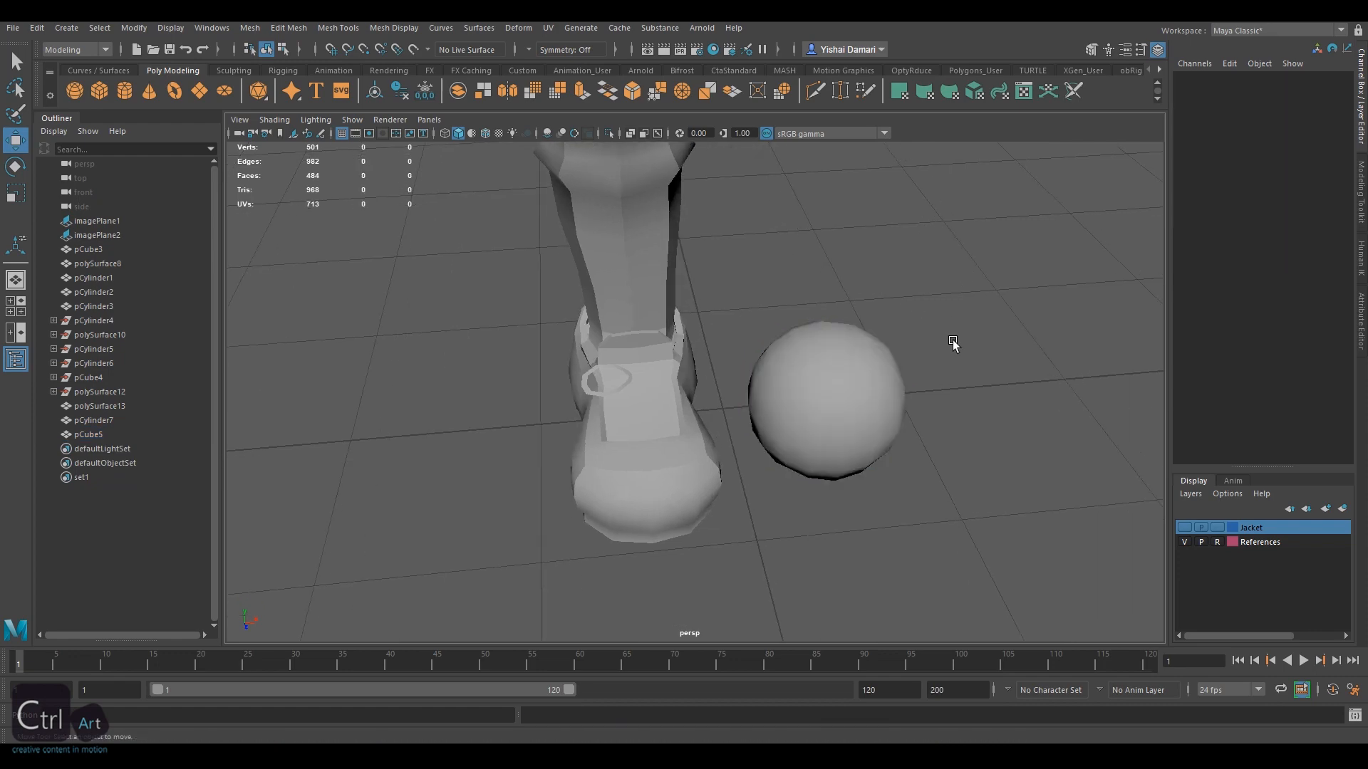
alt+middle_drag(843, 349, 790, 331)
click(791, 331)
click(1090, 50)
scroll(803, 382, up, 3)
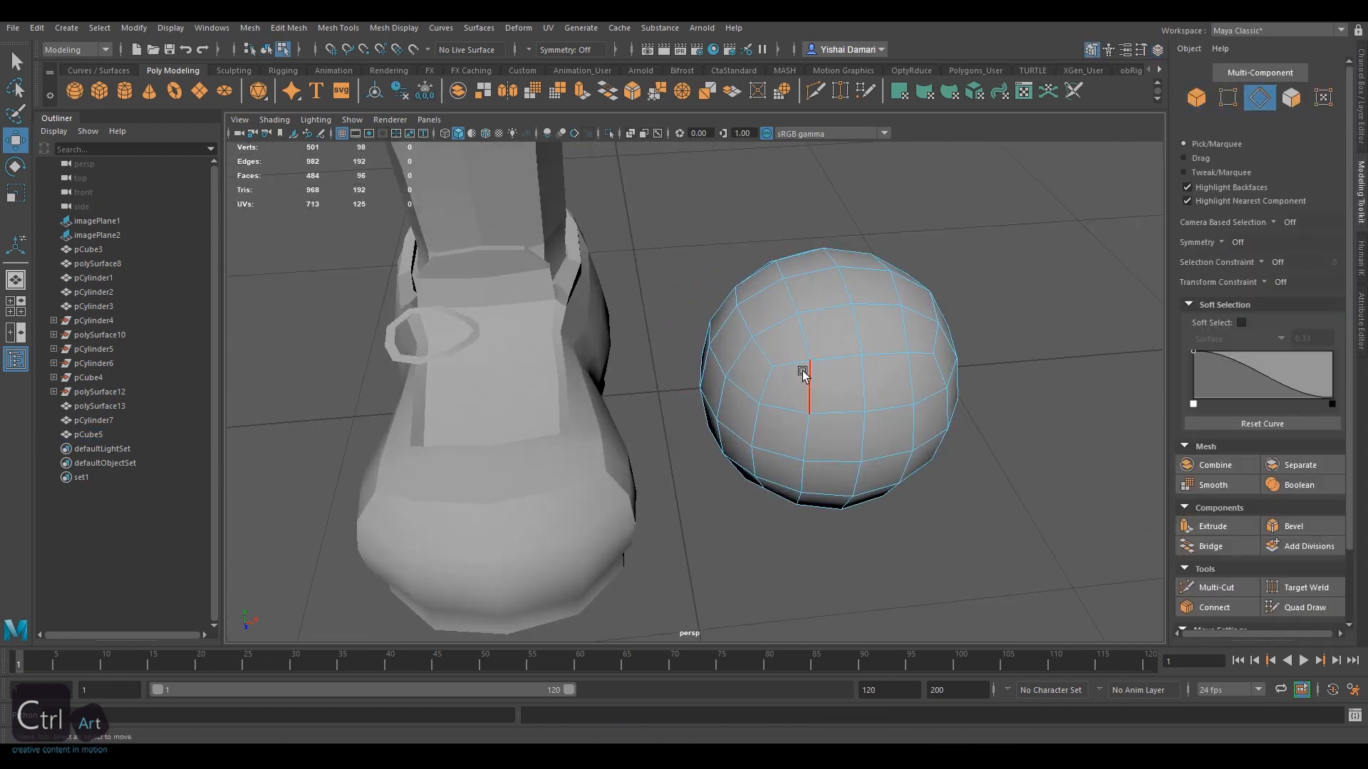
key(ctrl+Delete)
alt+drag(980, 392, 922, 401)
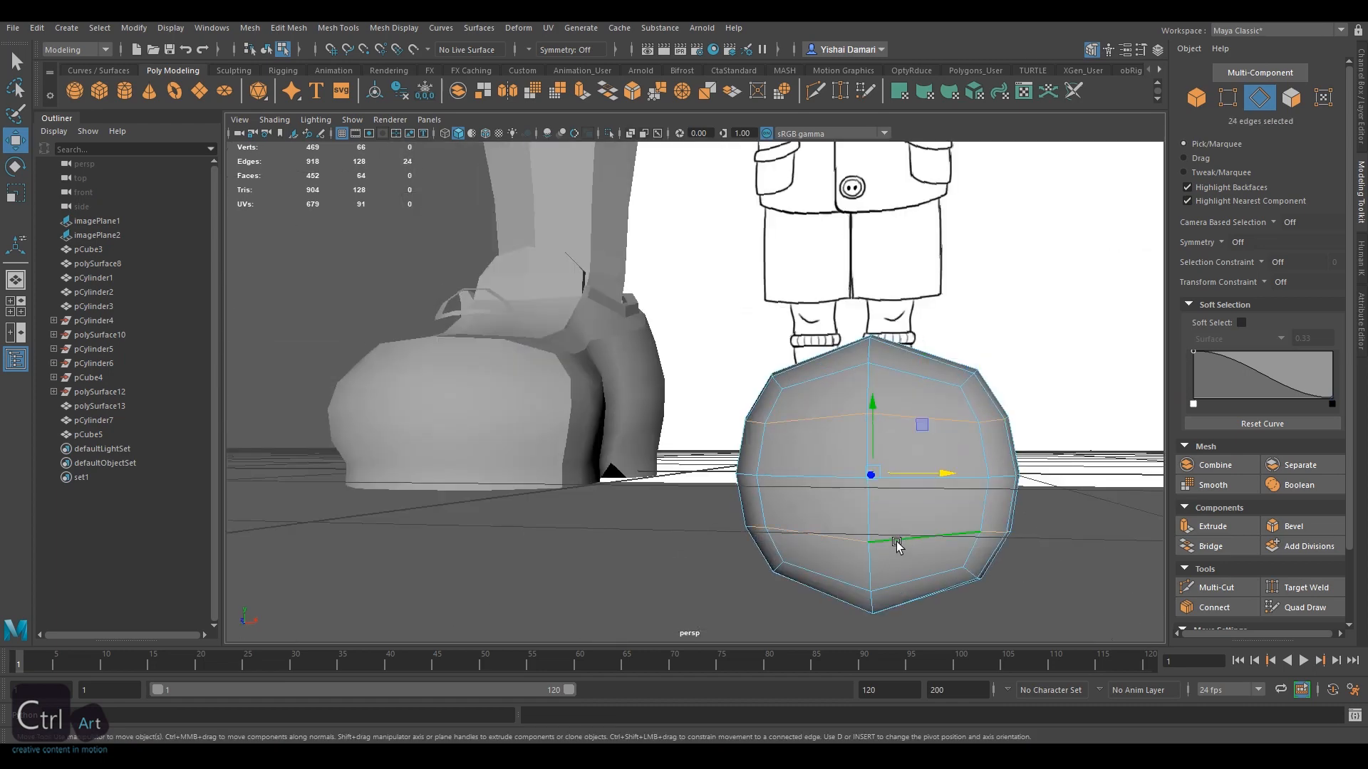
key(ctrl+Delete)
alt+drag(896, 545, 797, 463)
click(791, 464)
key(ctrl+Delete)
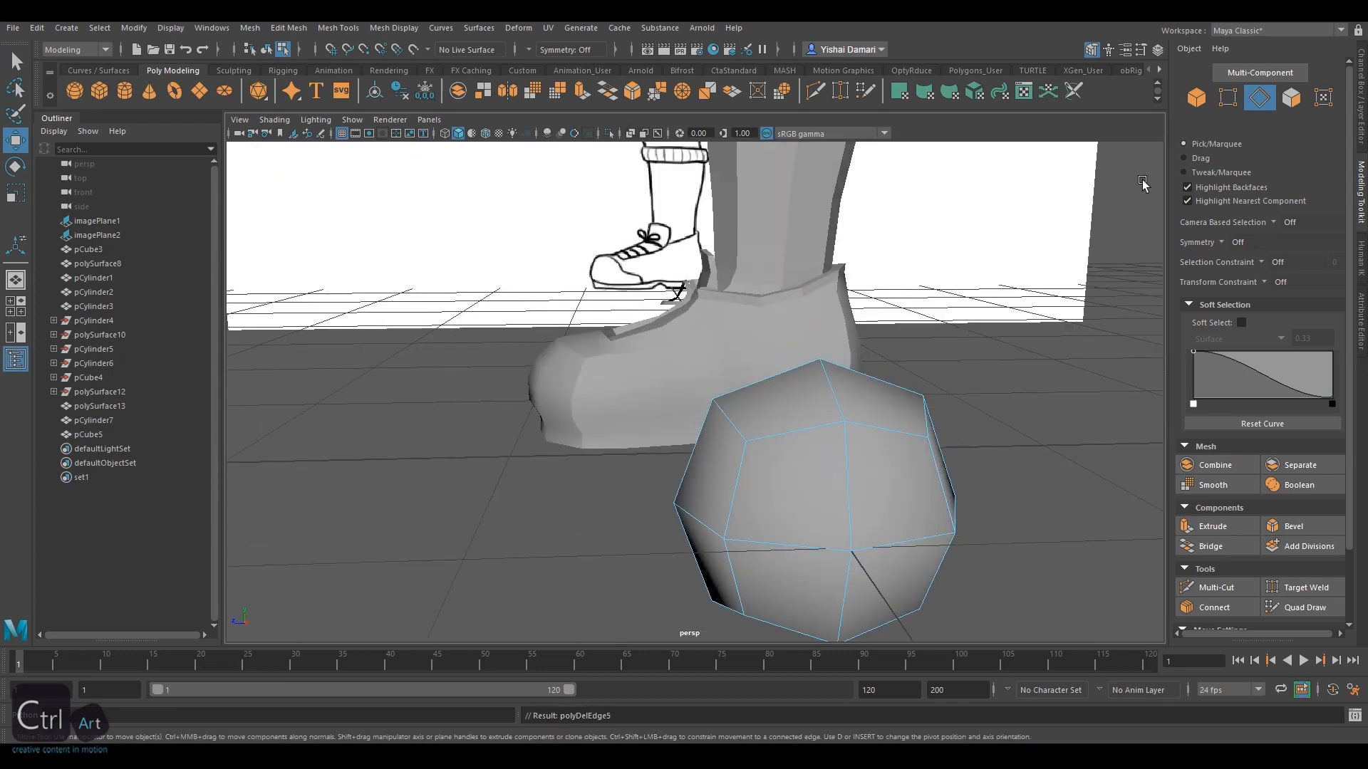
Select the low-poly sphere as an object, scale it down to knot size, and flatten it vertically
click(1196, 98)
scroll(784, 399, down, 4)
alt+drag(611, 427, 755, 492)
scroll(824, 372, up, 3)
key(r)
drag(824, 374, 814, 375)
drag(885, 375, 784, 320)
drag(840, 460, 687, 417)
drag(840, 416, 883, 492)
Raise the flattened sphere and place it on the shoe's tongue at the inner tip of the loop
key(w)
drag(788, 351, 788, 209)
drag(862, 292, 633, 384)
drag(655, 374, 697, 411)
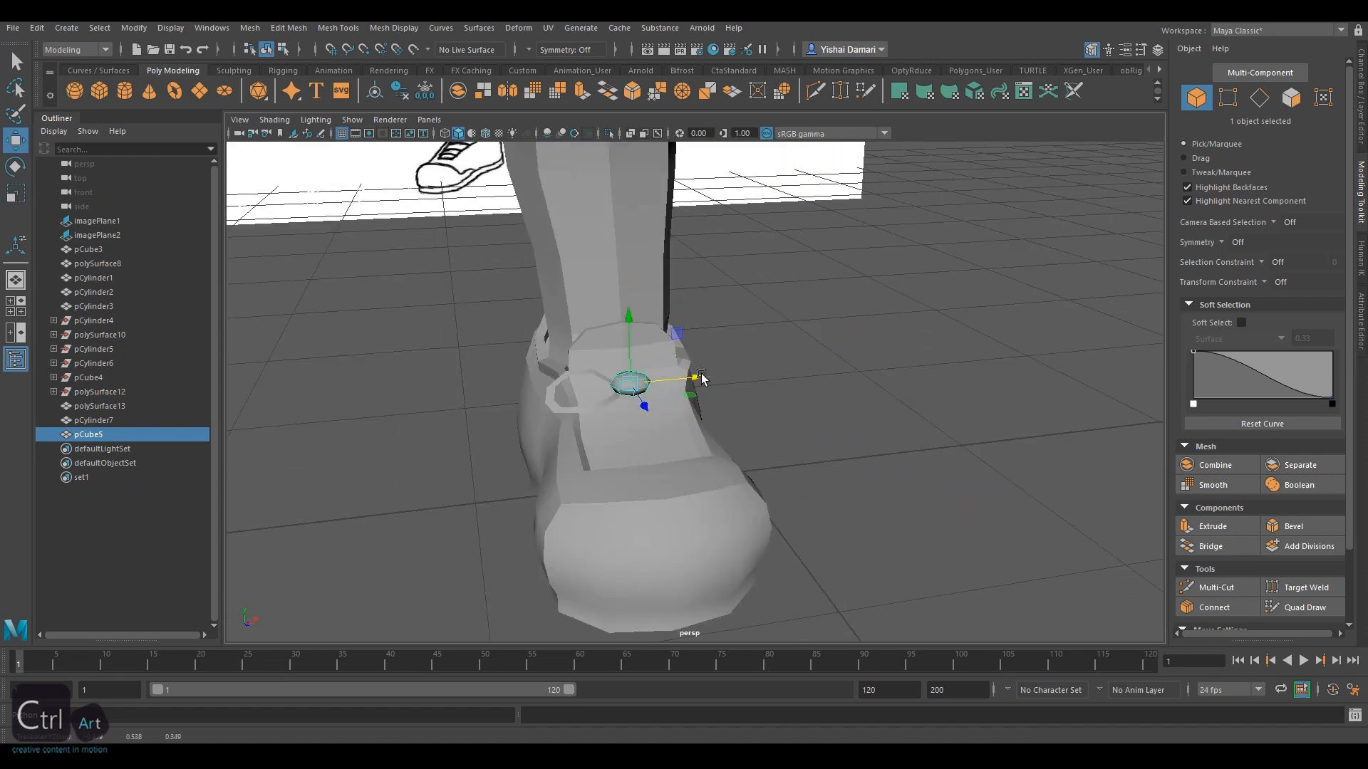
Tilt the knot to match the tongue's slope, seat it on the surface, and center it beside the loop
key(e)
drag(643, 350, 641, 378)
key(r)
alt+drag(523, 381, 673, 397)
key(w)
drag(718, 352, 712, 367)
alt+drag(712, 366, 550, 393)
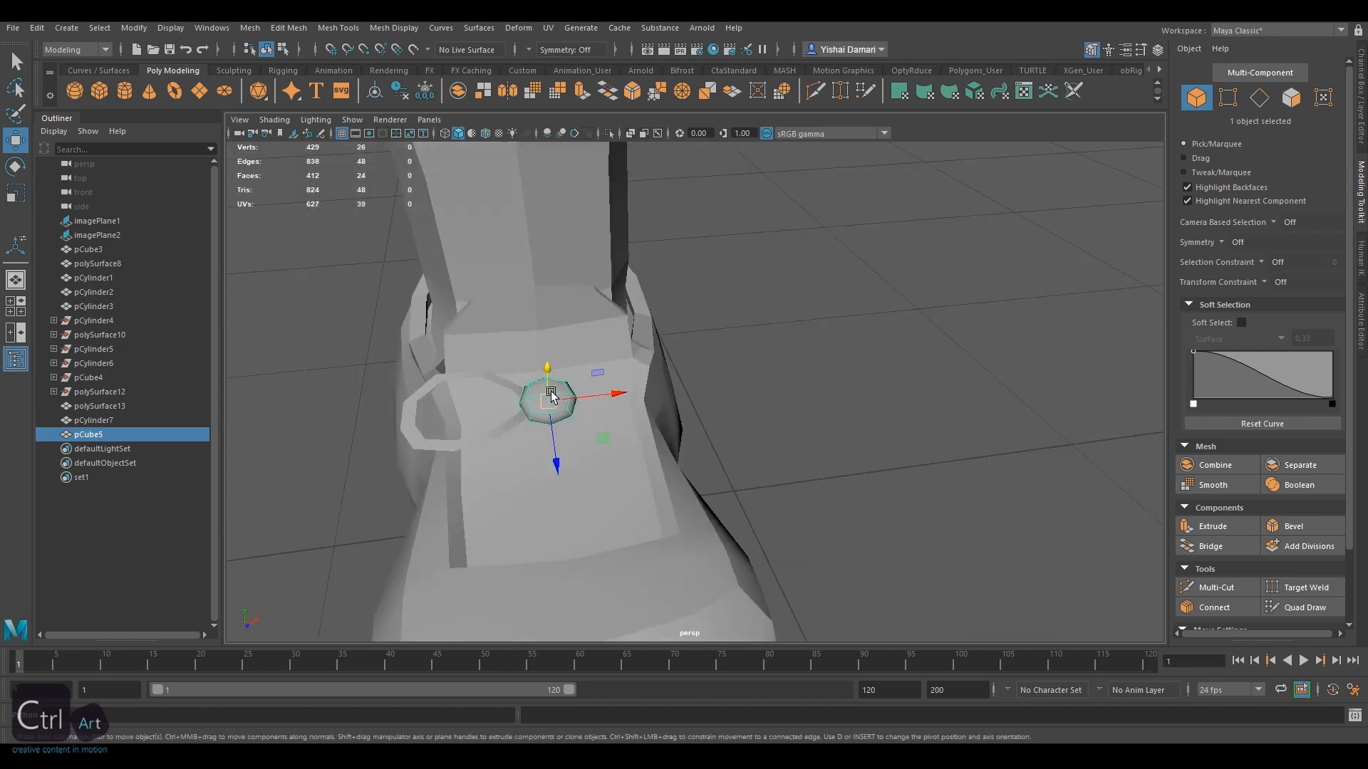
scroll(550, 393, up, 3)
alt+middle_drag(551, 393, 715, 400)
drag(714, 400, 705, 400)
Check the lace loop's edges and how the loop and knot sit together on the shoe's tongue
alt+middle_drag(657, 371, 711, 379)
alt+drag(711, 378, 819, 379)
click(818, 379)
drag(857, 290, 741, 421)
alt+right_drag(742, 421, 686, 470)
key(e)
key(F10)
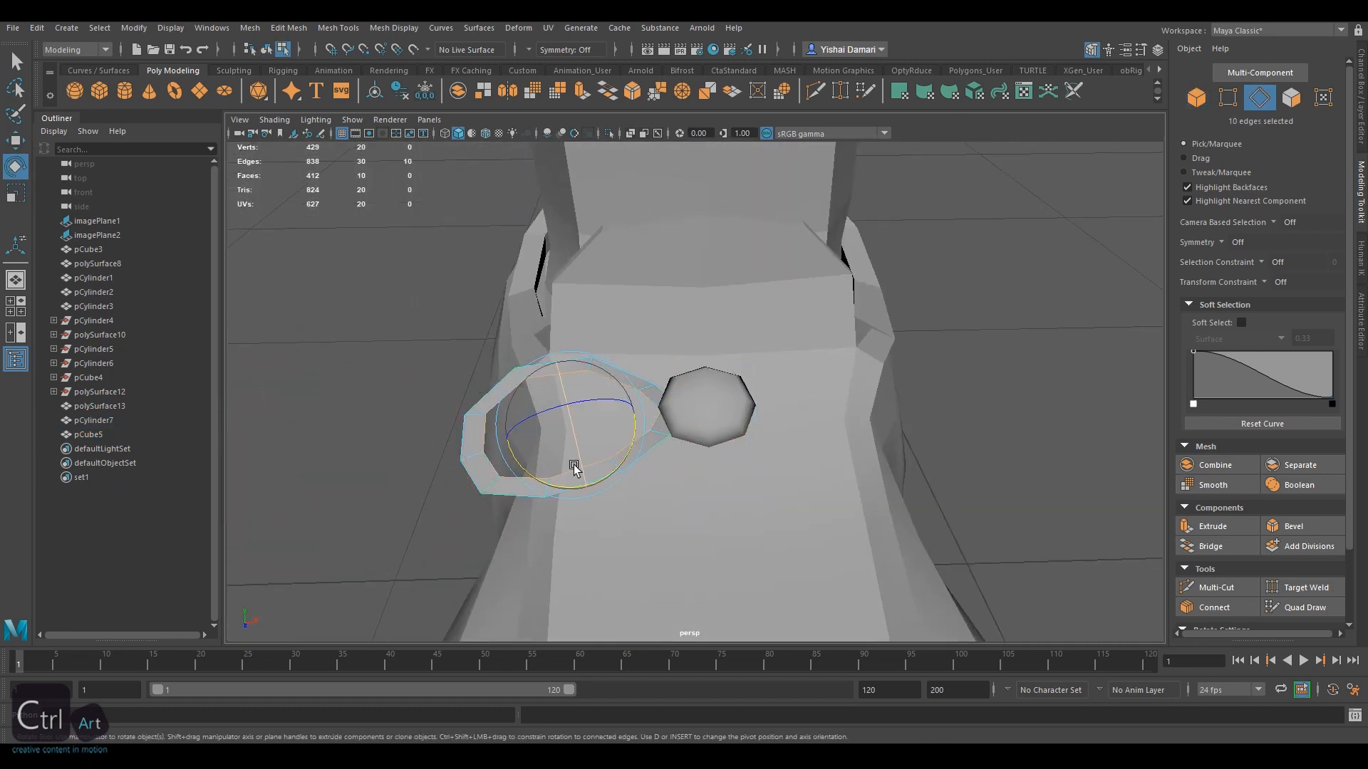
key(w)
key(F8)
alt+drag(574, 469, 852, 371)
key(ctrl+a)
click(926, 339)
alt+middle_drag(776, 395, 767, 319)
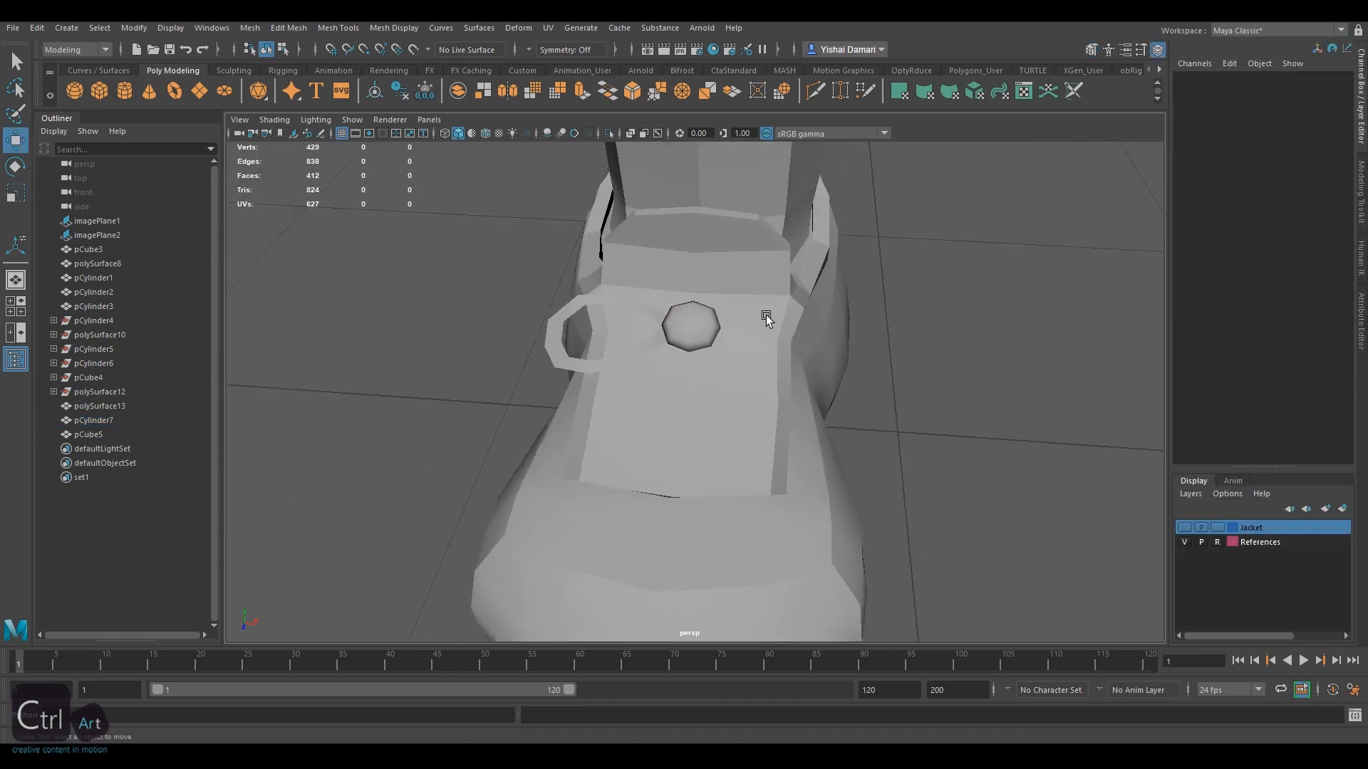
alt+drag(766, 318, 775, 341)
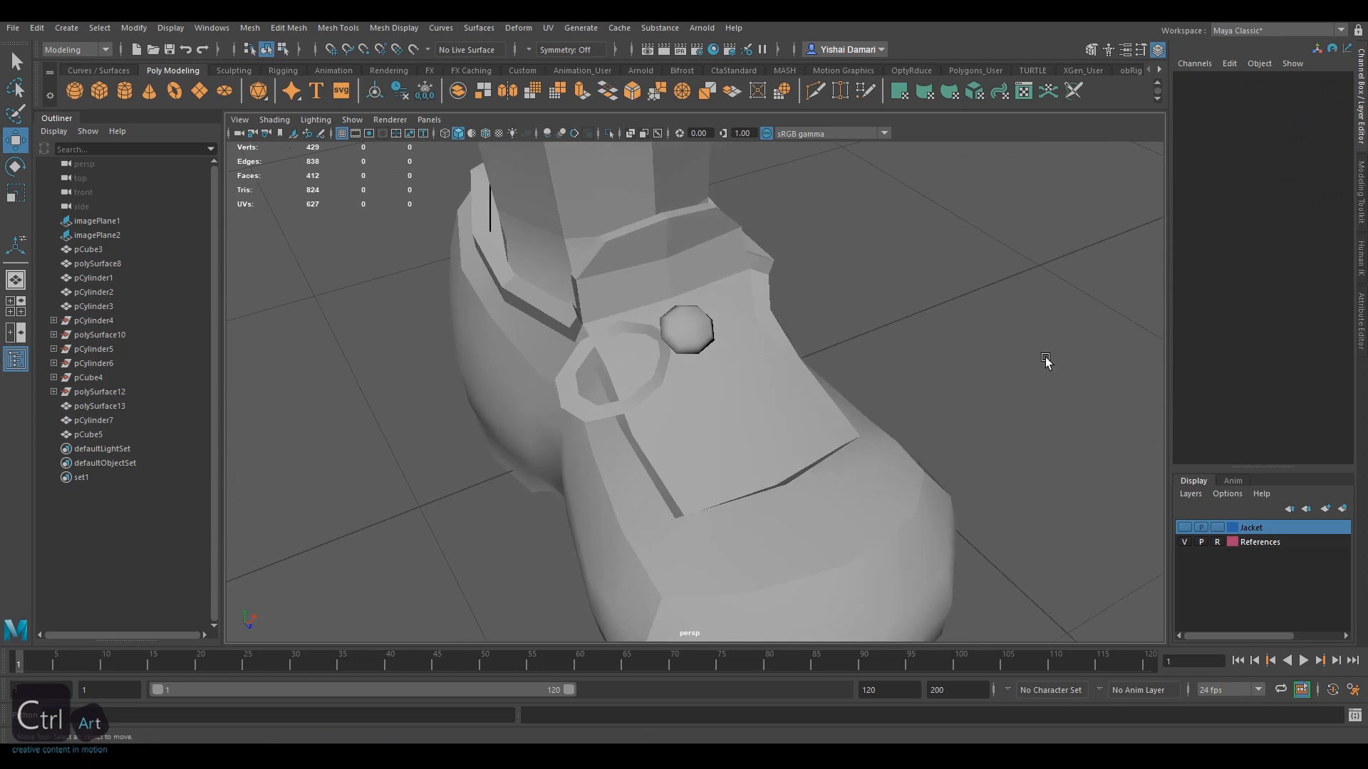
Create a polygon plane with 4 width subdivisions and 1 height subdivision
alt+drag(1045, 360, 897, 320)
click(200, 90)
click(1202, 237)
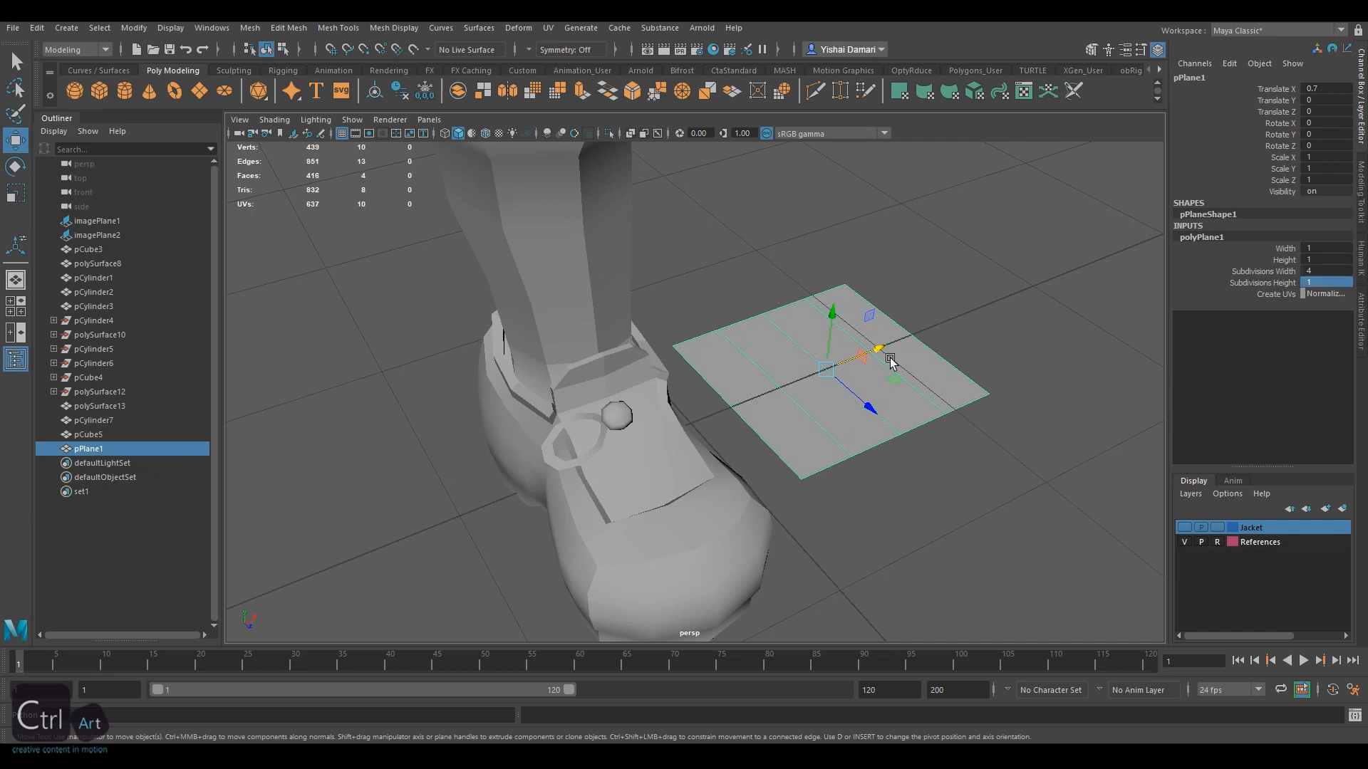
Scale the plane into a narrow strip, 0.44 in X and 0.062 in Z, and place it above the front of the tongue
key(r)
drag(860, 405, 899, 453)
key(w)
drag(962, 427, 695, 441)
drag(600, 391, 611, 456)
alt+drag(627, 460, 855, 420)
key(r)
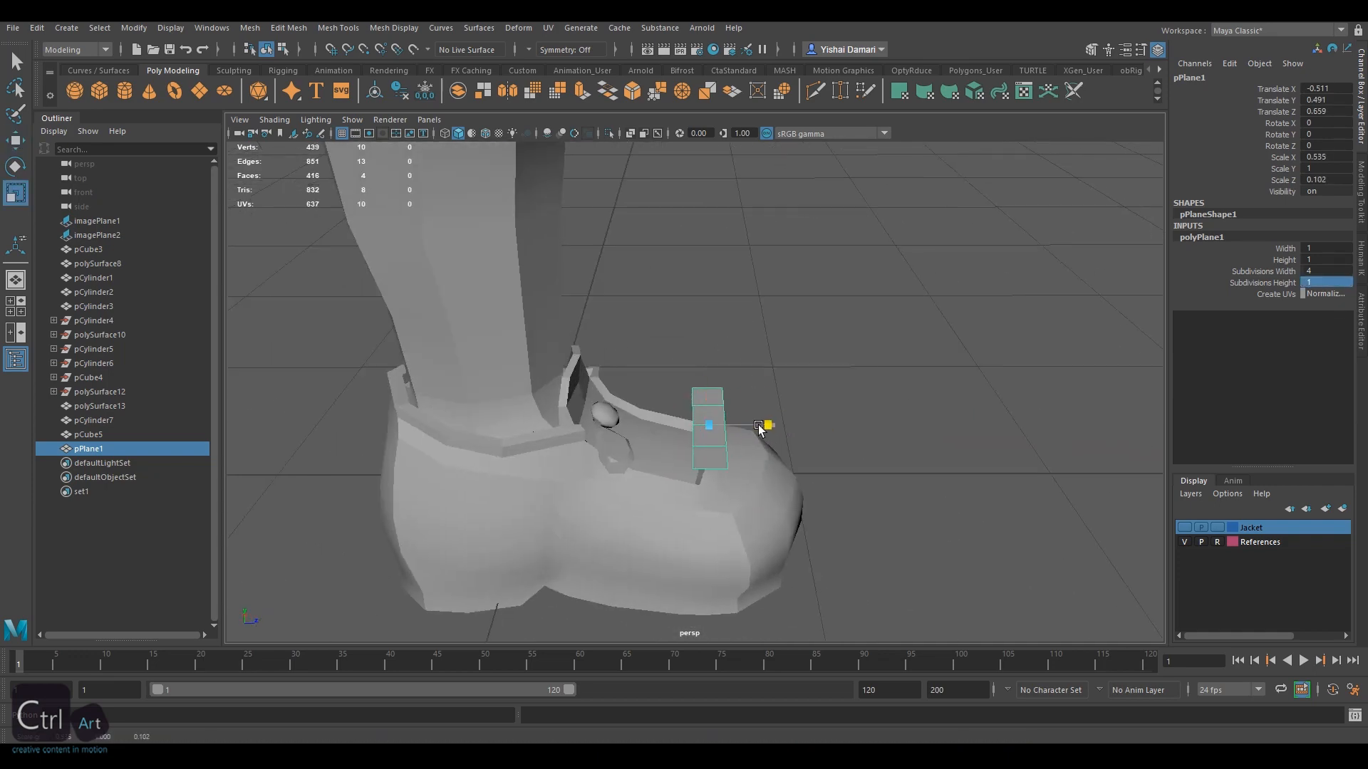
drag(764, 431, 739, 429)
alt+drag(819, 374, 620, 435)
mouse_move(673, 394)
mouse_down()
mouse_move(661, 393)
mouse_move(676, 394)
mouse_up()
key(w)
alt+right_drag(676, 394, 741, 394)
Arch the strip by raising its center edge and adjusting the two neighboring cross edges, then return to object selection
key(F10)
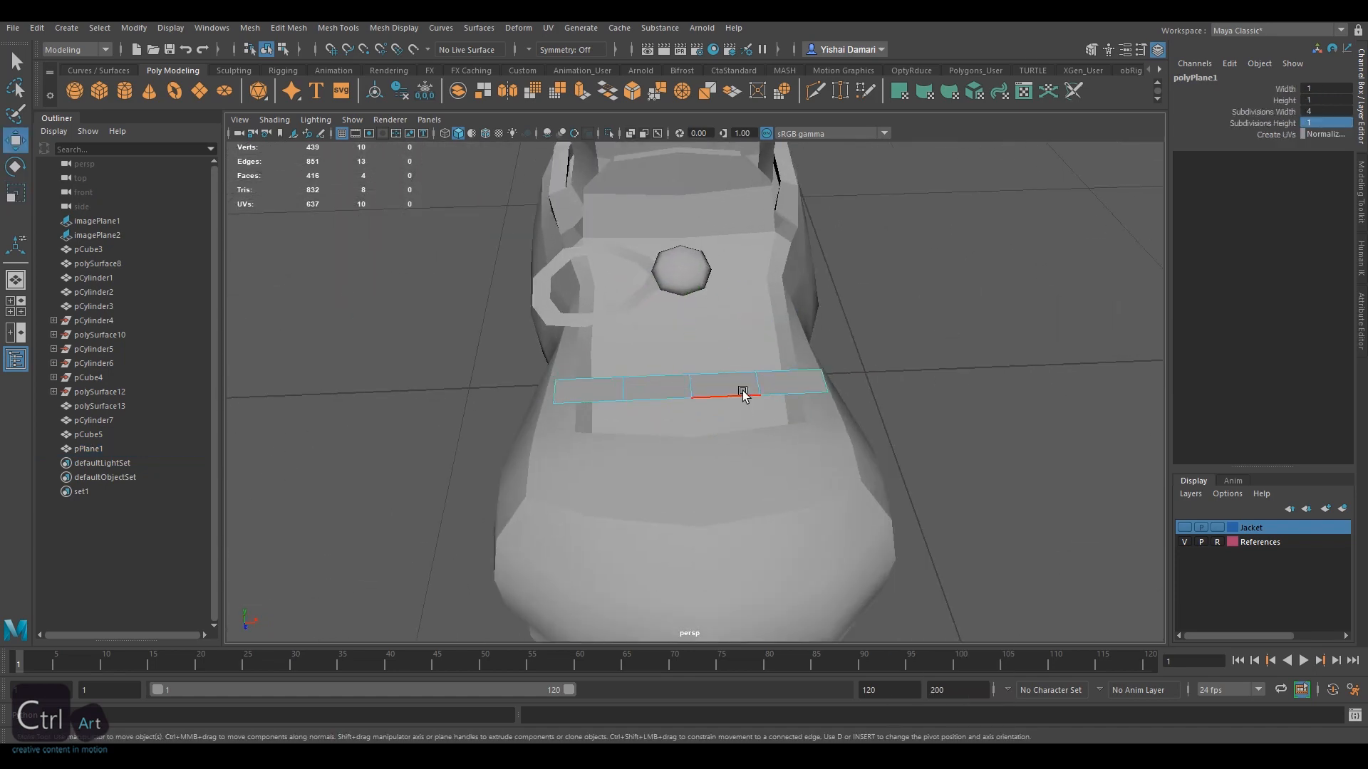
click(693, 390)
alt+drag(693, 388, 687, 282)
mouse_move(689, 299)
alt+mouse_down()
mouse_move(695, 342)
mouse_move(690, 287)
alt+mouse_up()
click(757, 372)
shift+click(621, 373)
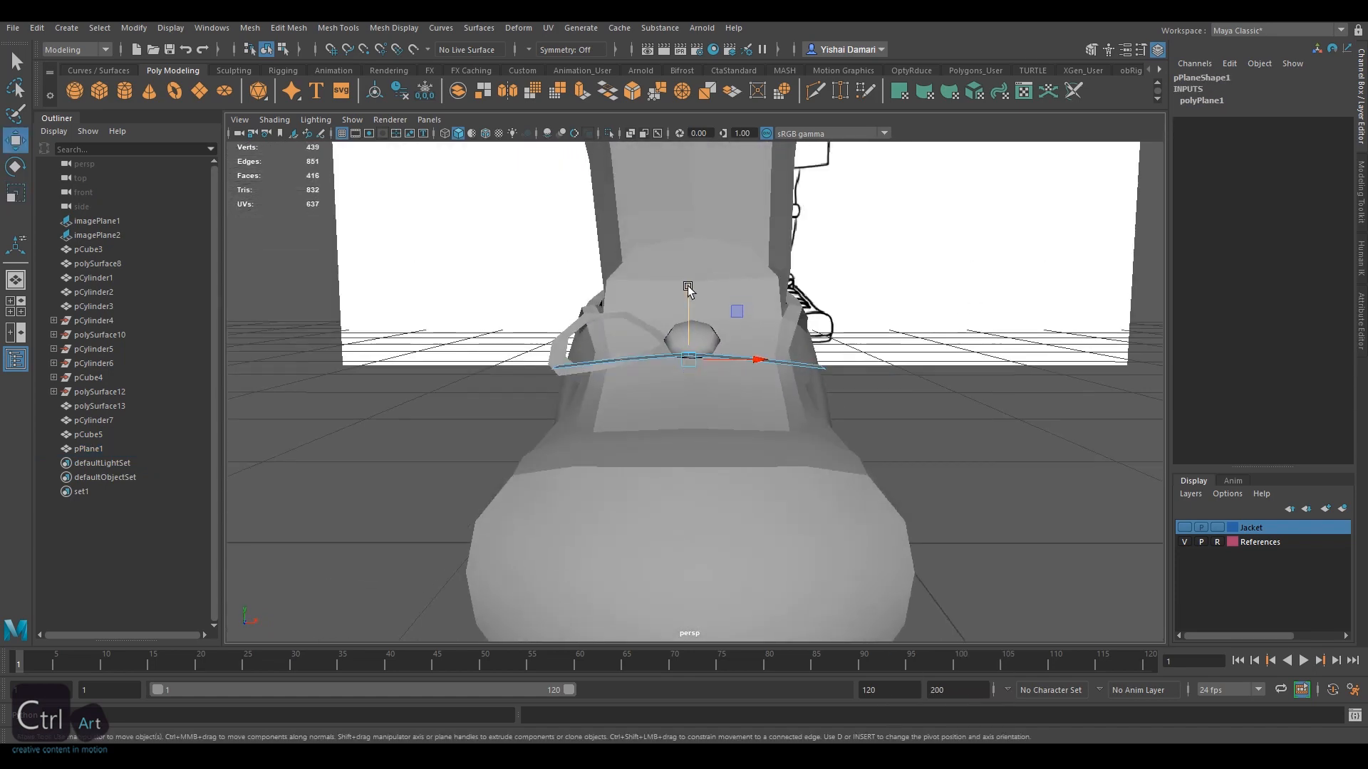
key(r)
drag(749, 357, 688, 272)
click(758, 355)
click(690, 370)
key(w)
alt+drag(690, 278, 842, 362)
key(r)
key(F8)
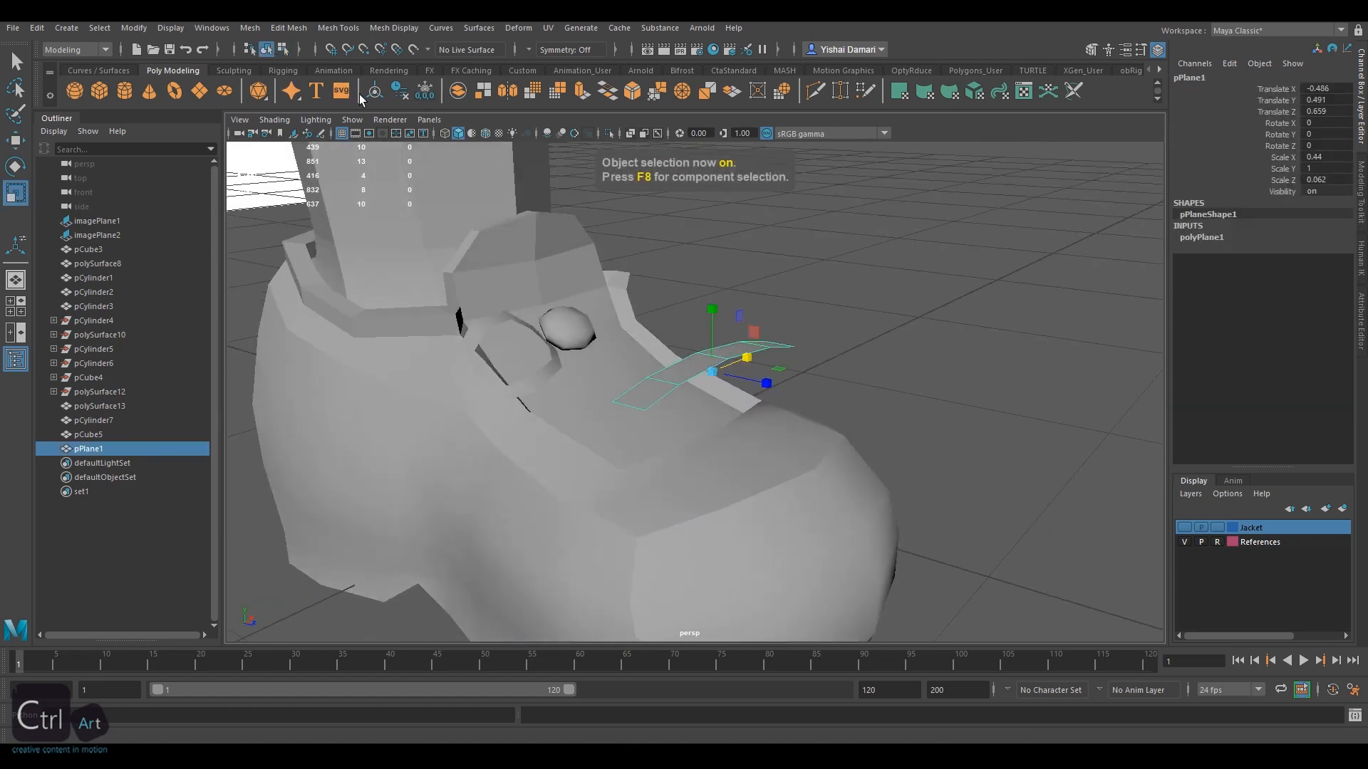
Center the strip's pivot and lower it onto the front of the tongue at Translate Y 0.369
click(372, 90)
key(w)
drag(711, 303, 714, 370)
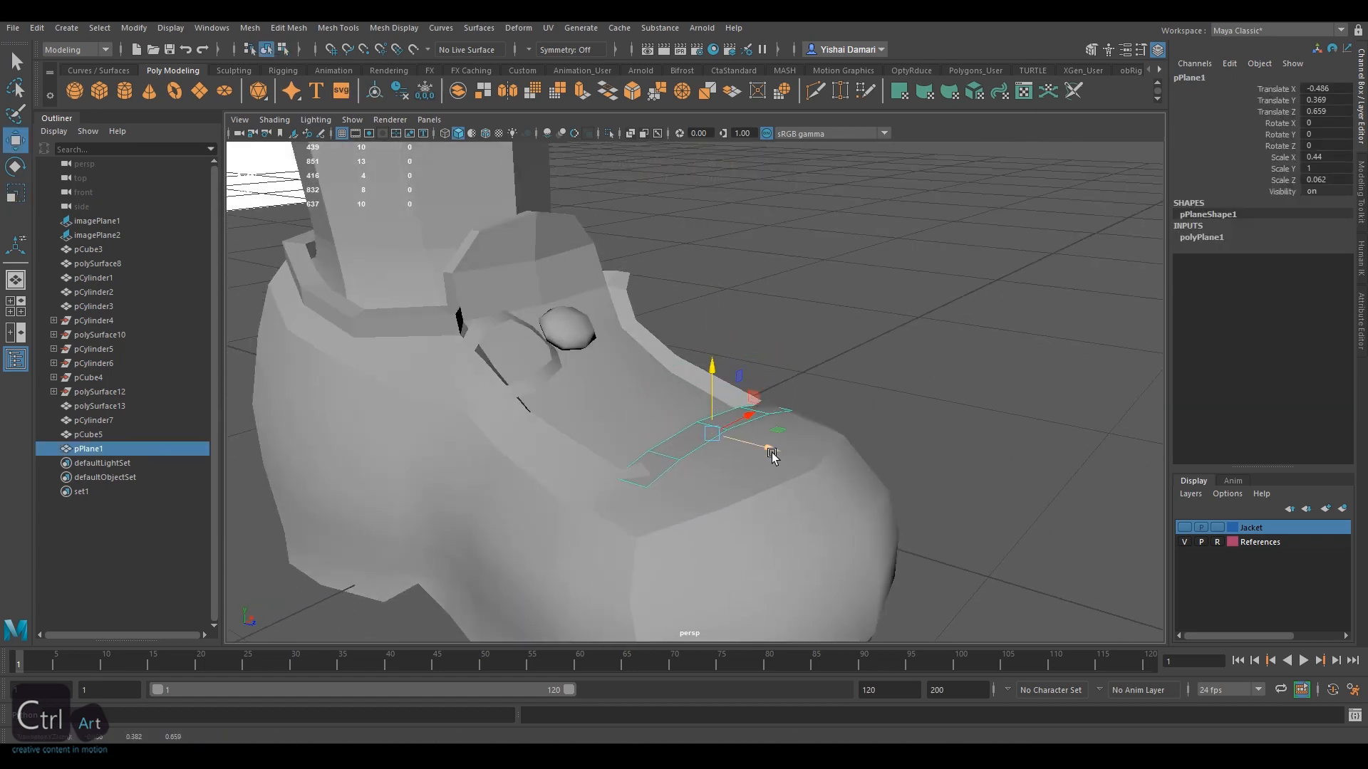
drag(769, 450, 663, 373)
Tilt the lace strip to Rotate X 17.779 and slide it back along the tongue to Translate Z 0.577
key(e)
alt+drag(664, 374, 815, 305)
key(w)
drag(742, 434, 736, 430)
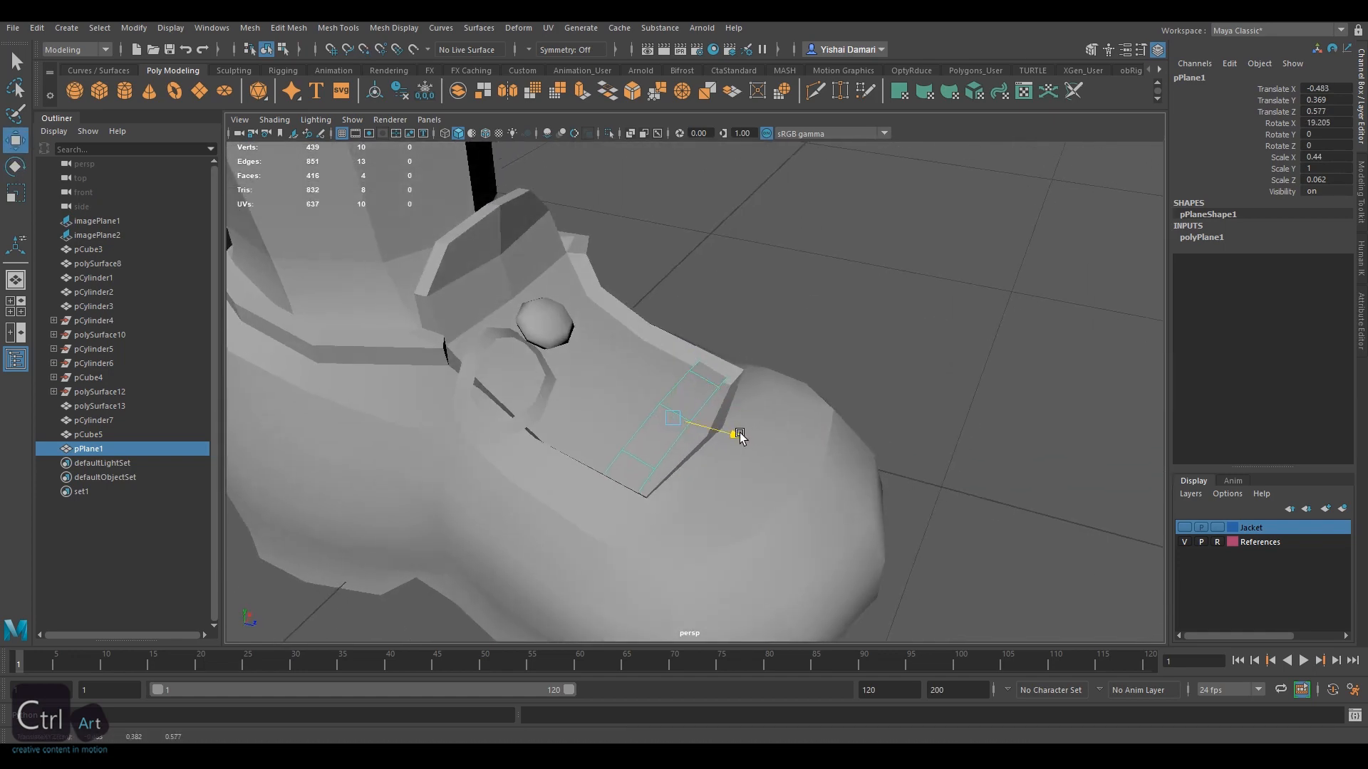
key(e)
drag(699, 384, 695, 378)
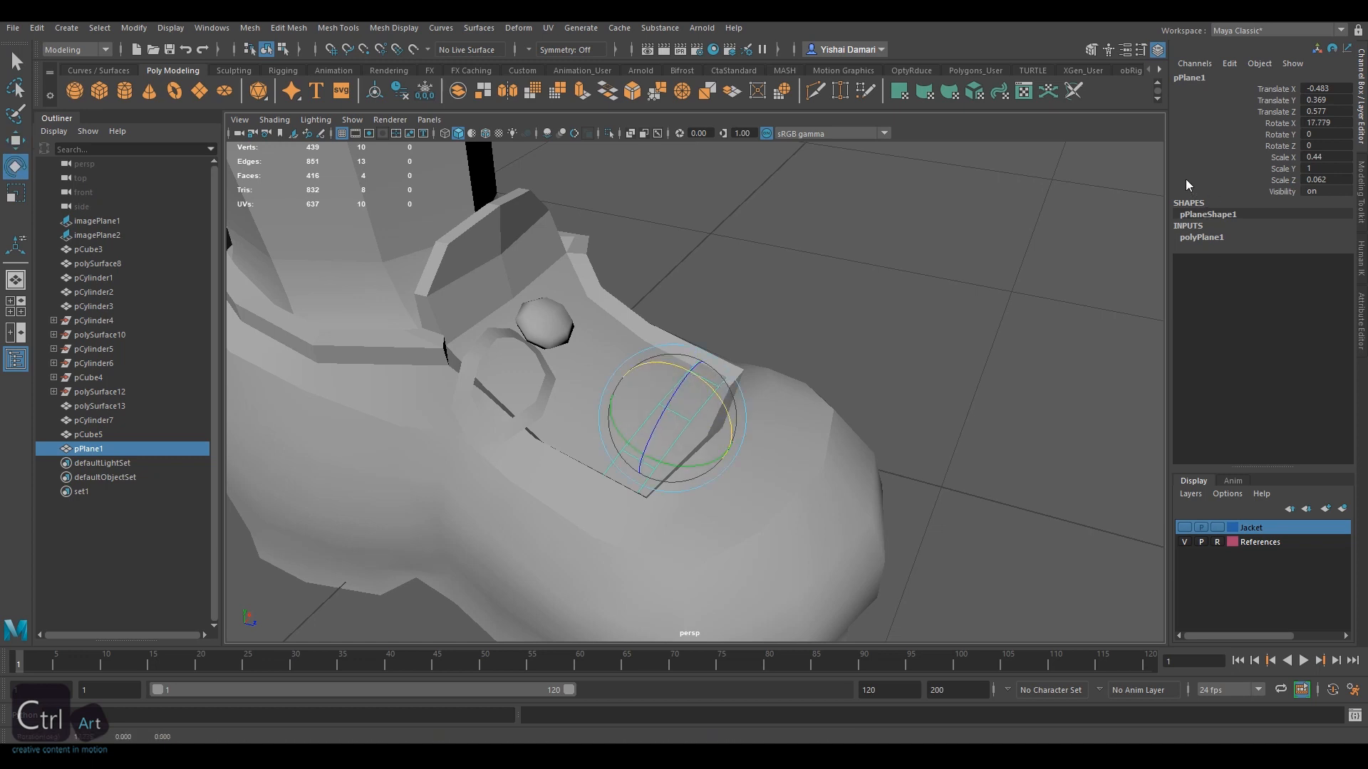
Freeze the scale of the front lace strip
click(1217, 170)
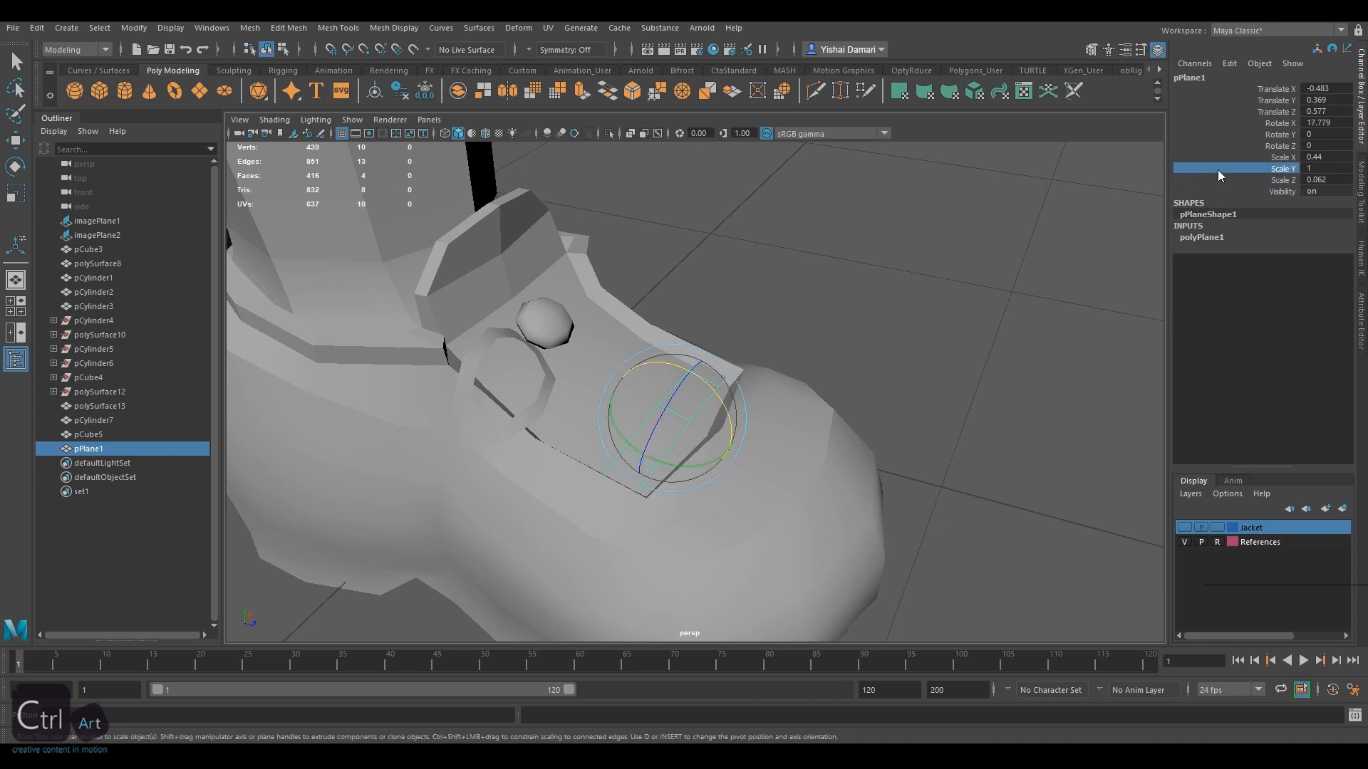
right_click(1216, 169)
mouse_move(1282, 426)
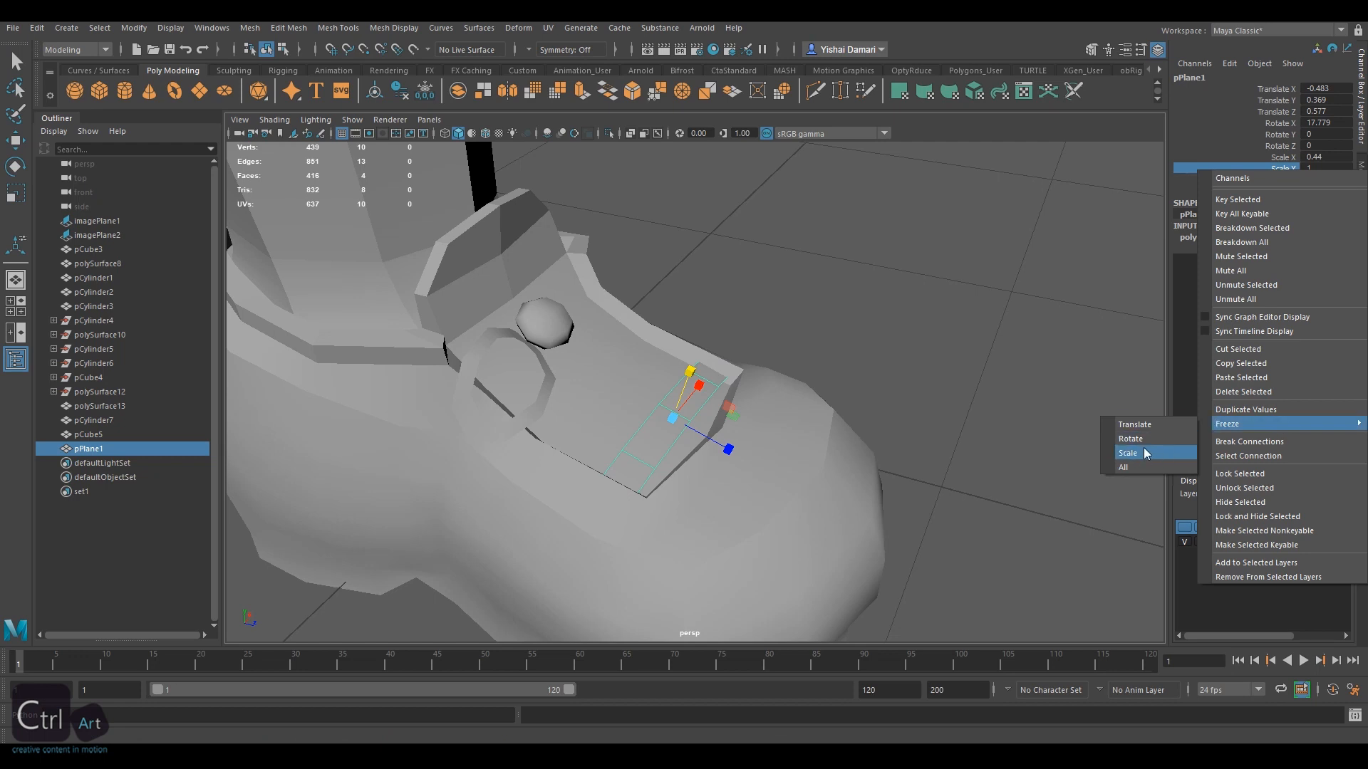
click(1143, 448)
alt+middle_drag(742, 379, 820, 379)
key(w)
Duplicate the strip as an instance with Duplicate Special and place it behind the first at Translate Y 0.4, Z 0.469, Rotate X 21.409
click(37, 28)
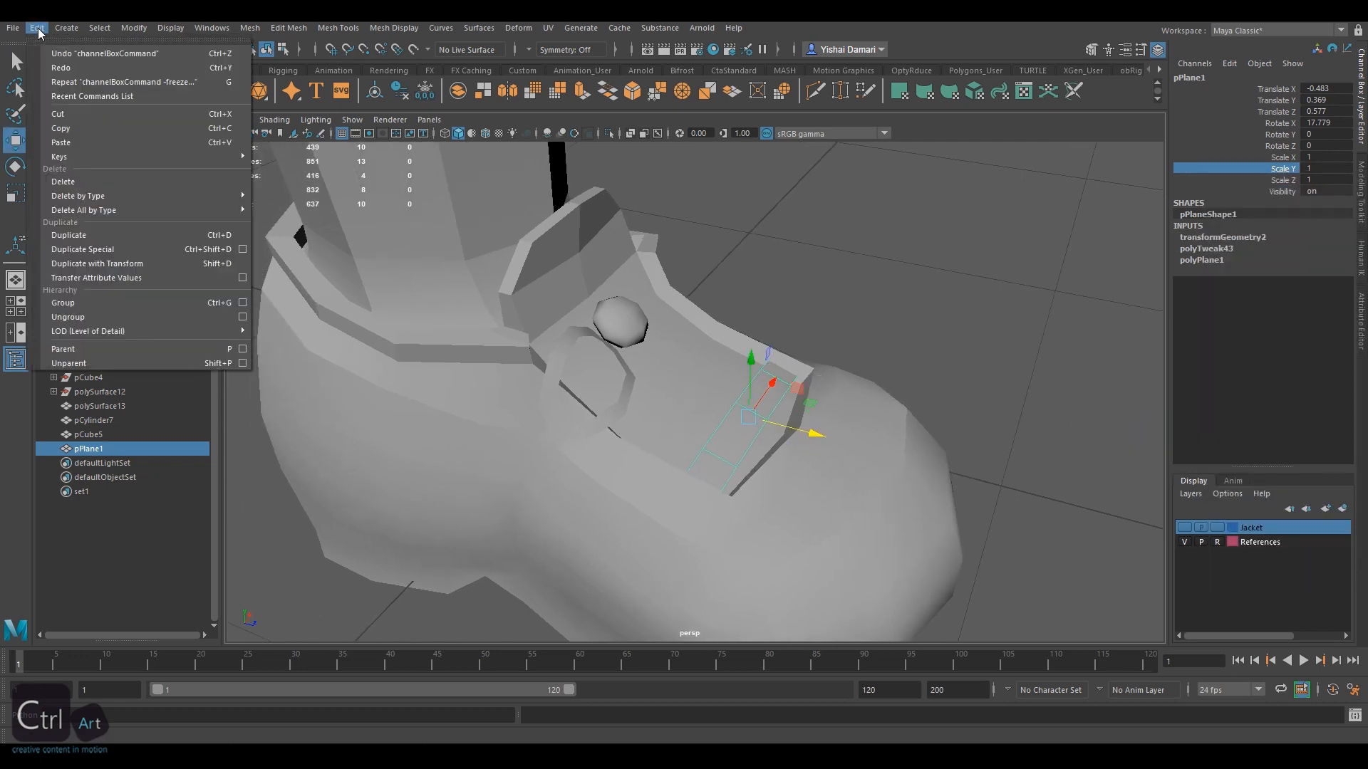
mouse_move(37, 28)
click(243, 248)
drag(1067, 353, 1181, 230)
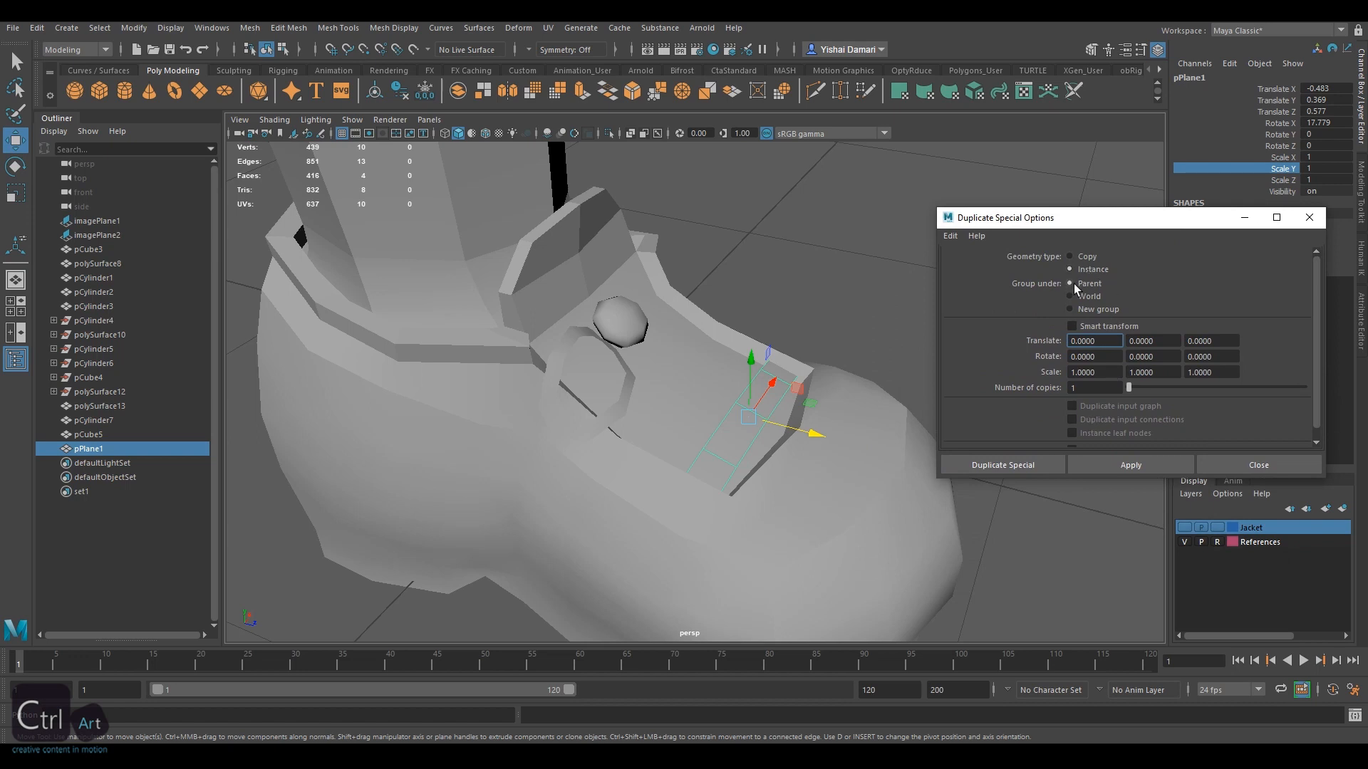
click(1130, 465)
drag(816, 432, 788, 426)
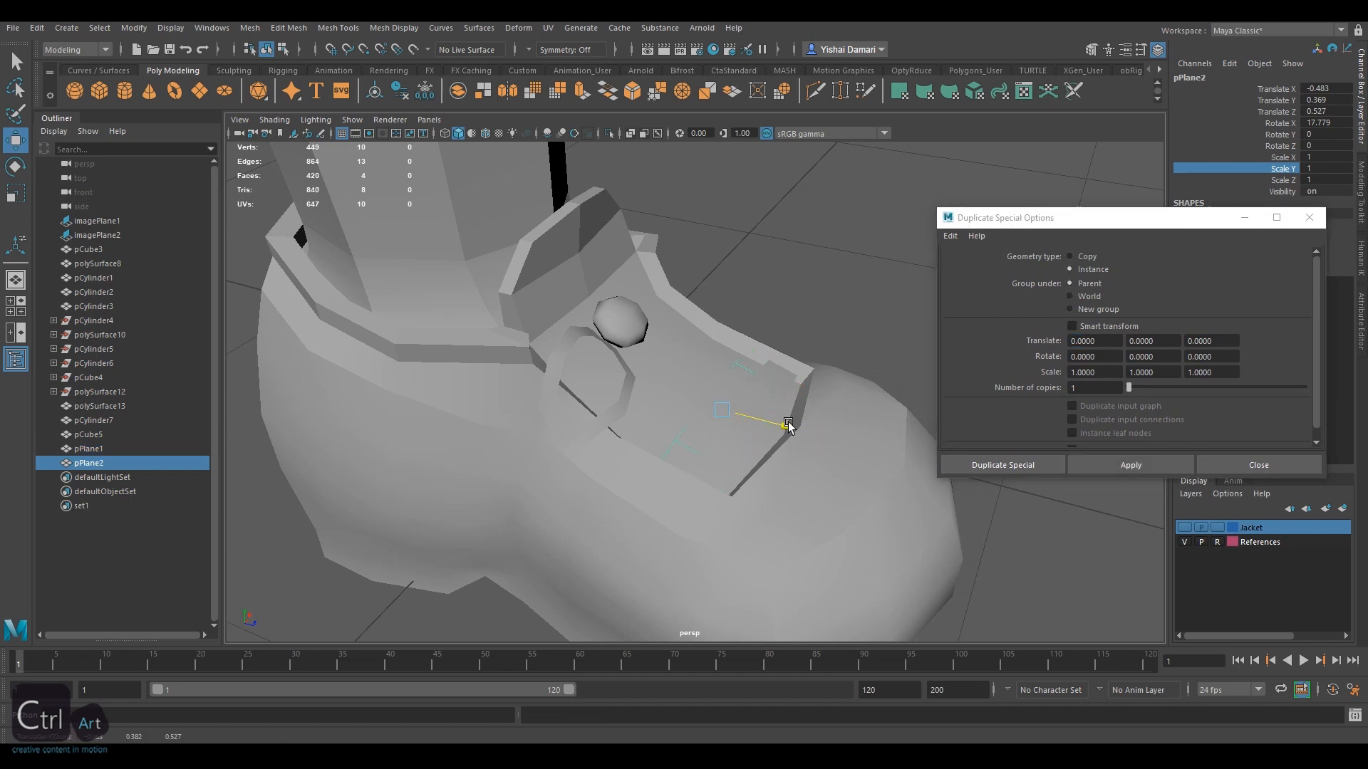
key(e)
drag(763, 352, 766, 359)
key(w)
alt+drag(840, 363, 714, 333)
drag(721, 335, 541, 356)
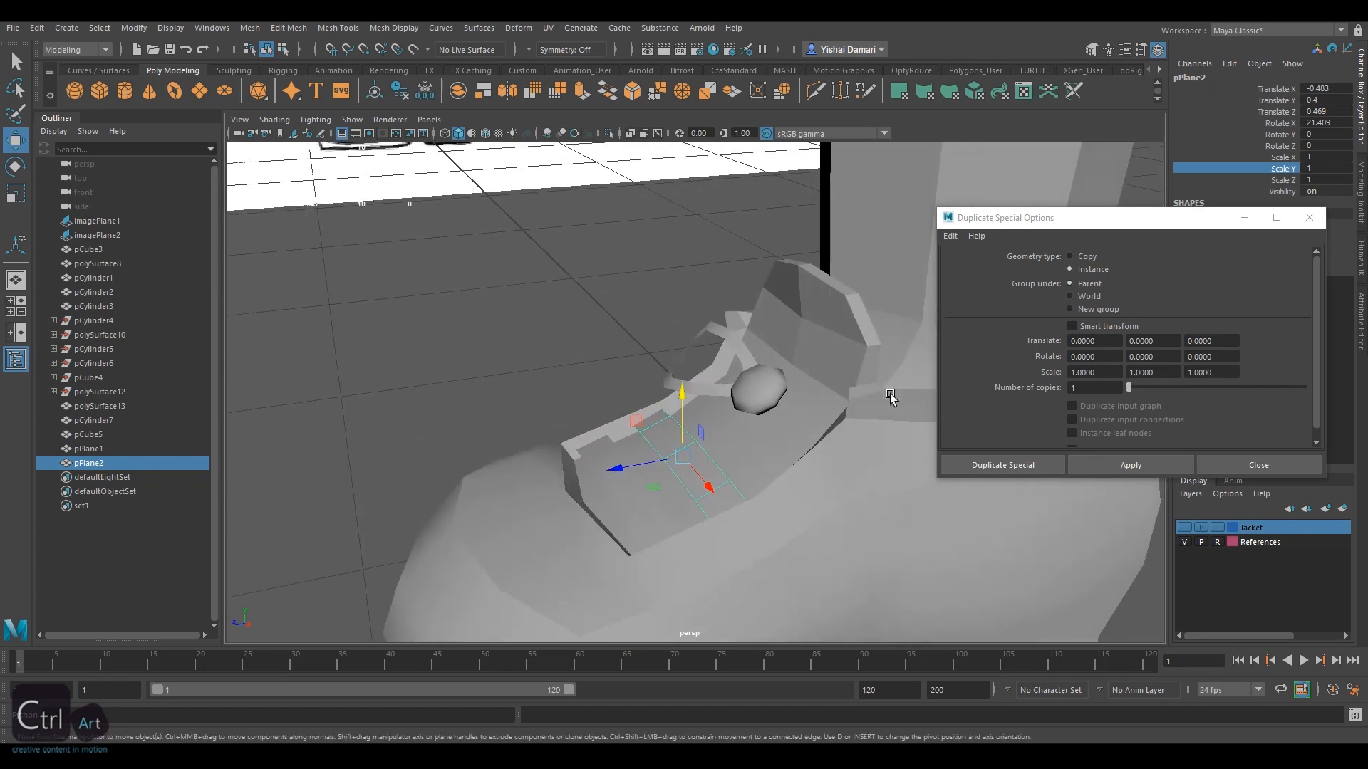
Create another instanced strip, move it farther up the tongue, and tilt it to Rotate X 33.63
click(1130, 466)
mouse_move(673, 415)
alt+mouse_down()
mouse_move(658, 440)
mouse_move(665, 408)
alt+mouse_up()
drag(606, 463, 649, 454)
key(e)
key(w)
drag(741, 409, 709, 467)
click(596, 562)
click(701, 474)
Create a fourth lace strip as an instance and place it under the knot at about Translate Y 0.497, Z 0.31
click(1130, 465)
drag(643, 518, 678, 480)
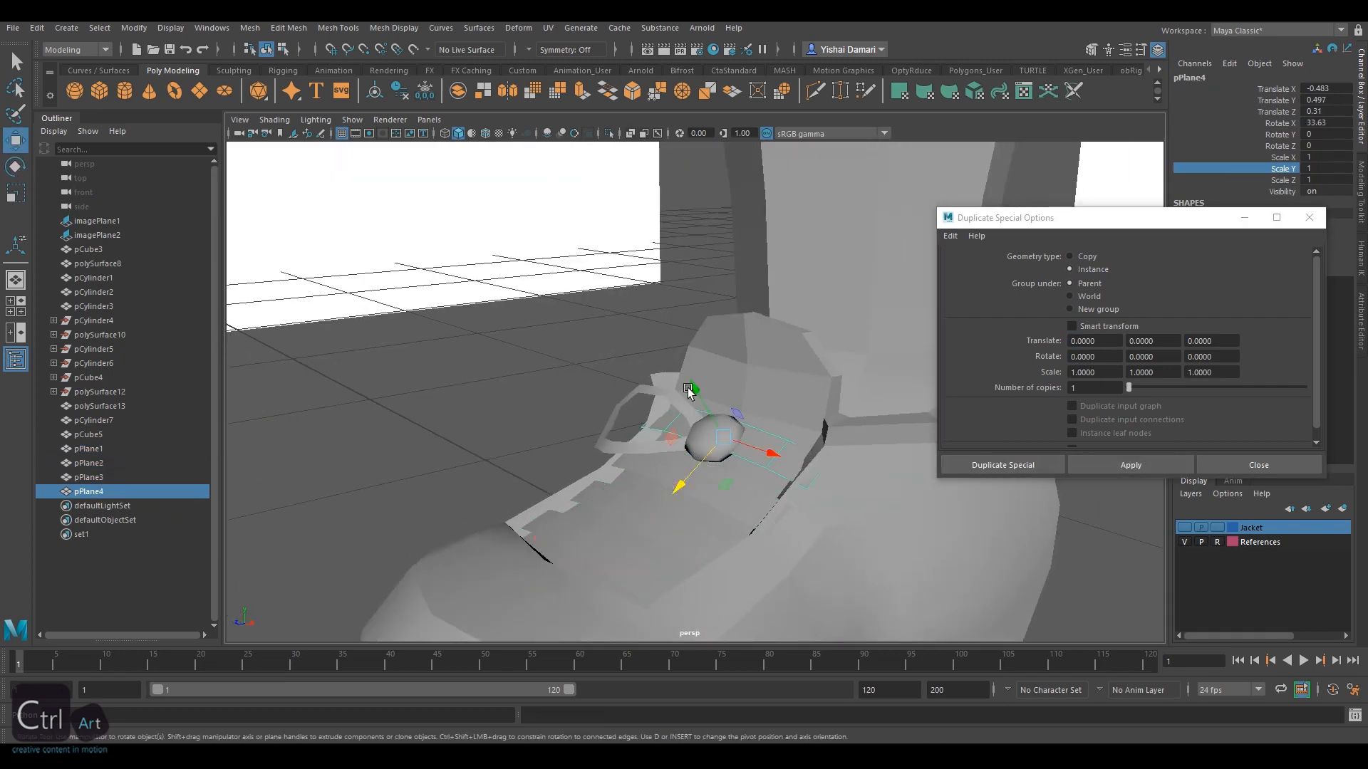
key(e)
drag(748, 413, 719, 389)
alt+drag(719, 417, 542, 499)
key(w)
Scale all faces of the front lace strip to resize the instanced strips together, and return to object selection
click(522, 522)
alt+middle_drag(522, 522, 568, 426)
right_drag(537, 367, 537, 409)
double_click(623, 489)
key(r)
drag(534, 520, 625, 412)
key(F8)
key(F8)
Adjust the height of the third lace strip so it sits against the tongue at Translate Z 0.393
key(w)
click(671, 400)
click(716, 370)
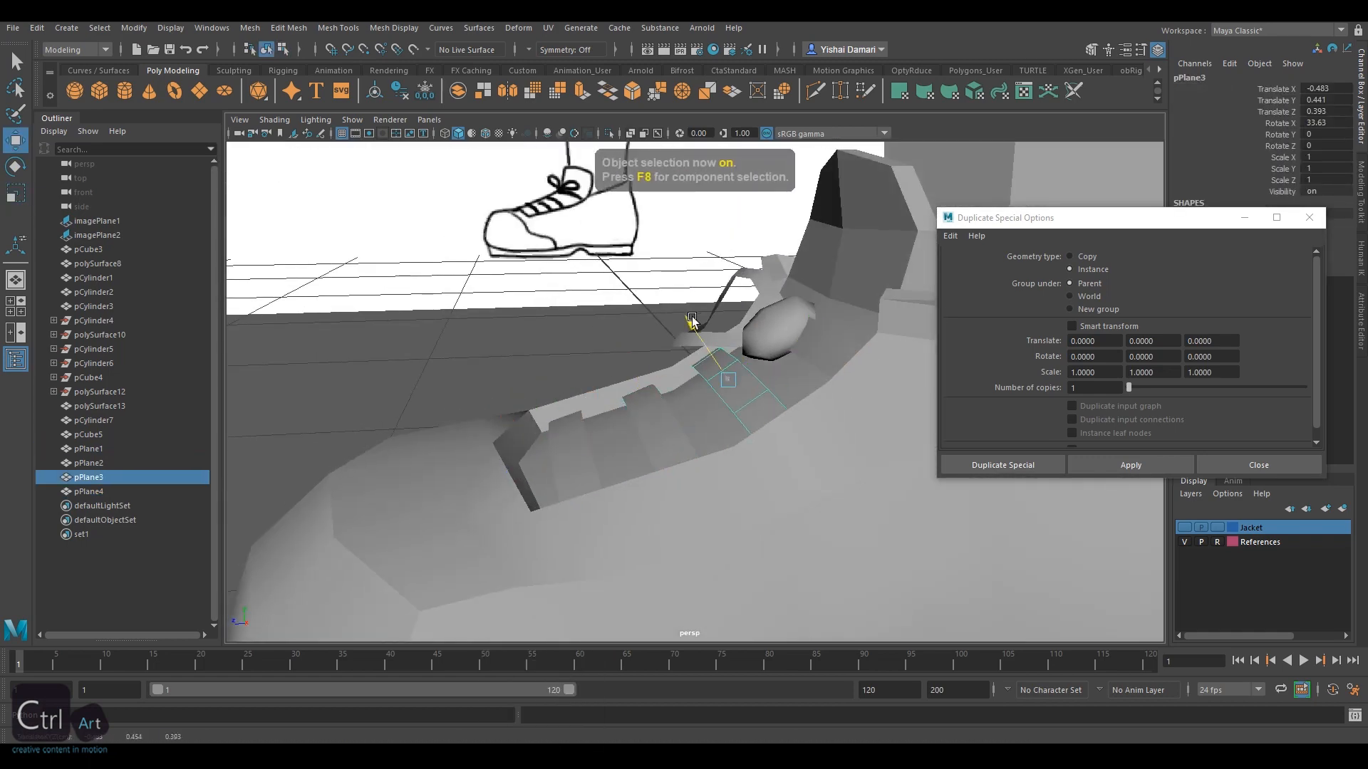
Fit the bow loop against the central knot at Translate Y -0.431, Z 0.313, with Rotate X 50.85
click(653, 424)
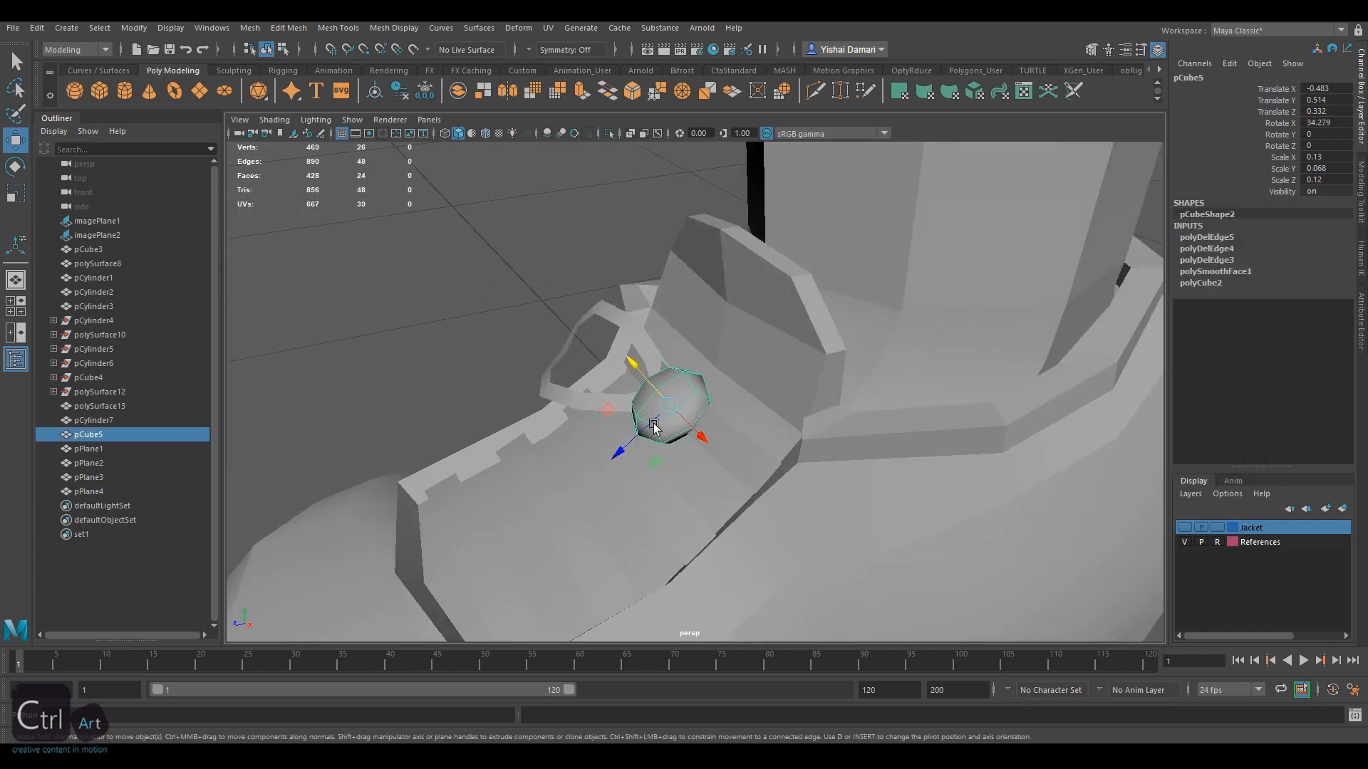
alt+drag(653, 424, 724, 421)
click(599, 416)
key(e)
alt+drag(598, 417, 815, 287)
key(w)
key(e)
key(w)
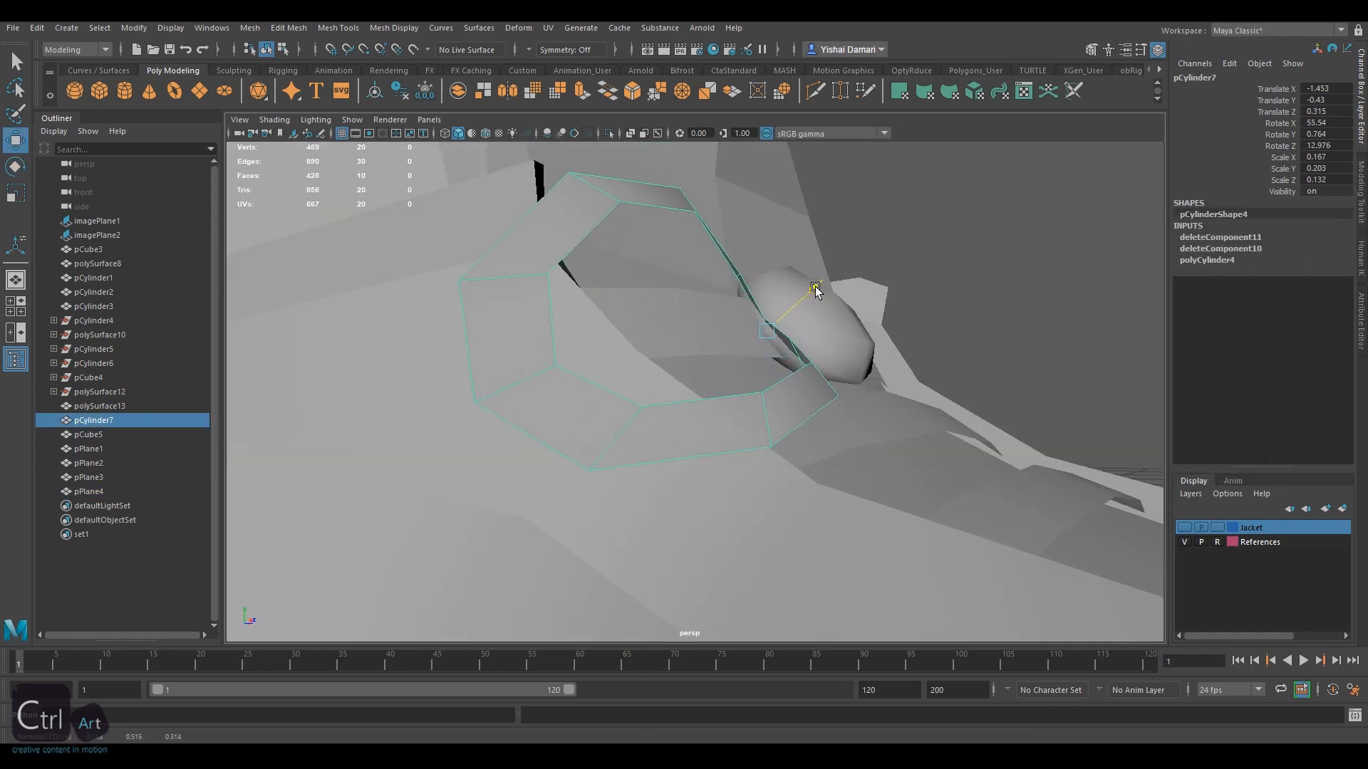
key(F8)
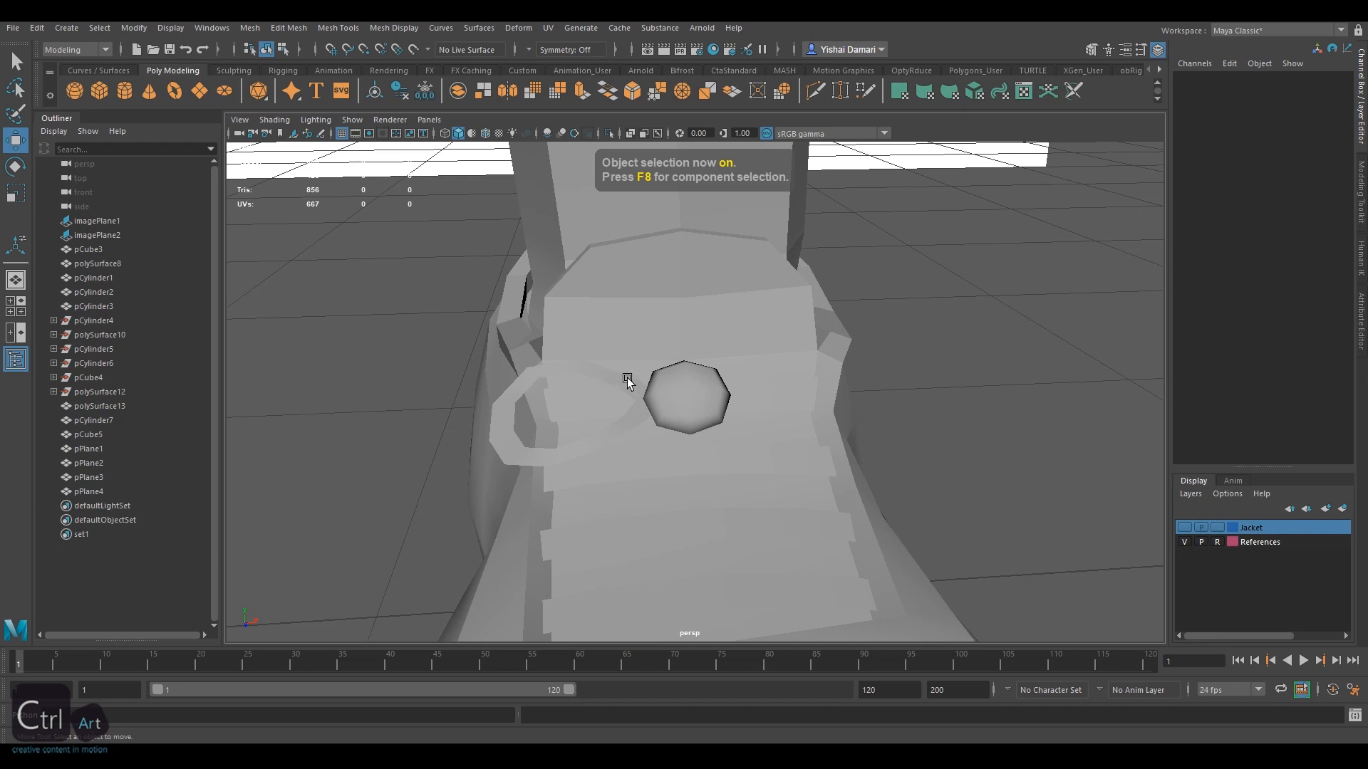
Set the move axis to World and shift the bow loop's pivot to the center of the knot
click(626, 382)
alt+drag(752, 367, 733, 379)
key(d)
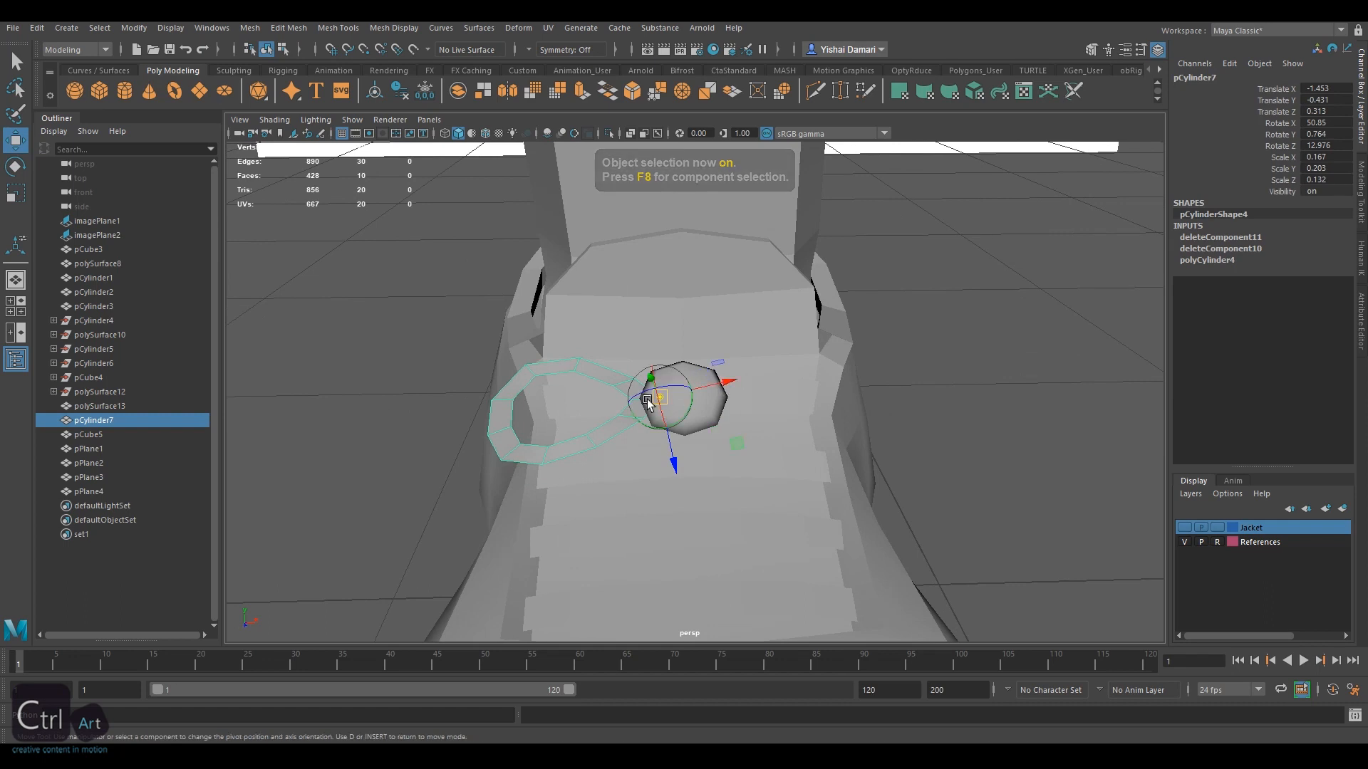
drag(653, 397, 588, 399)
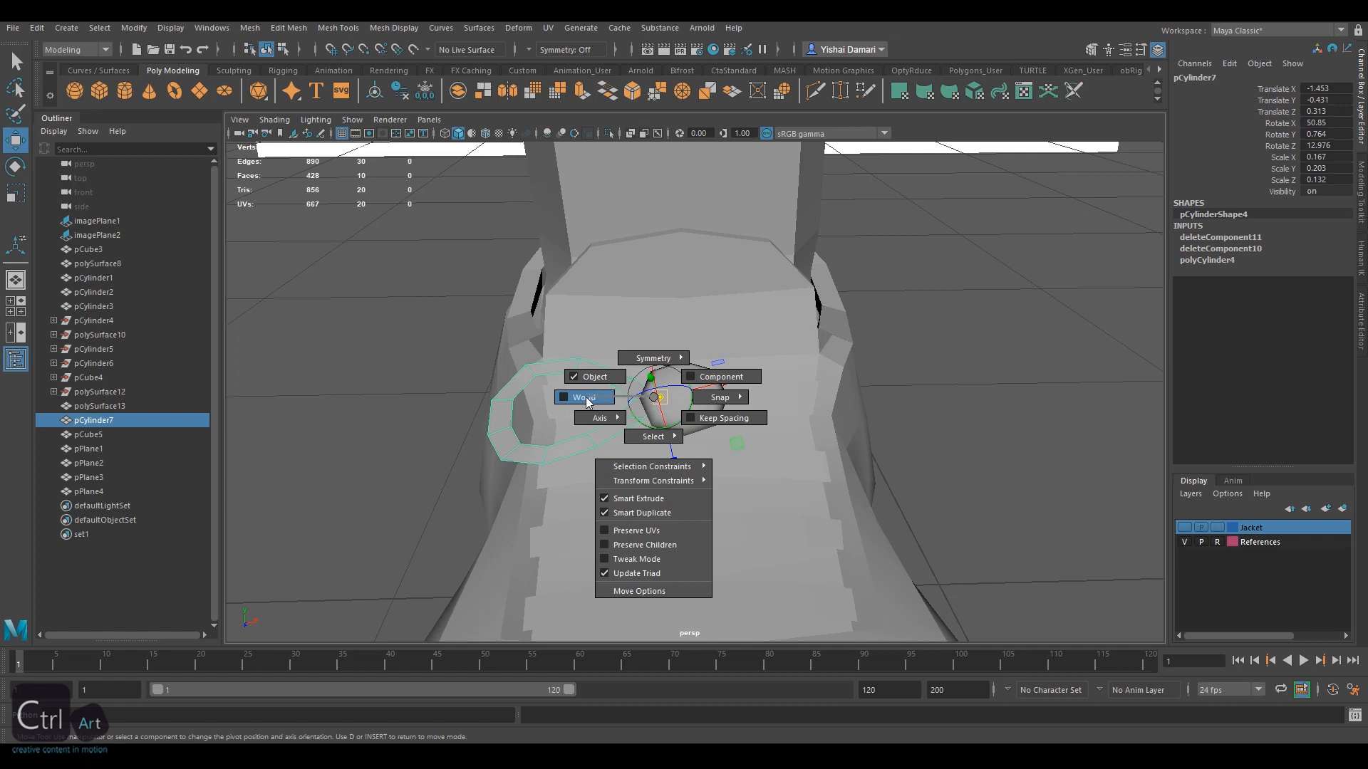
drag(586, 401, 587, 401)
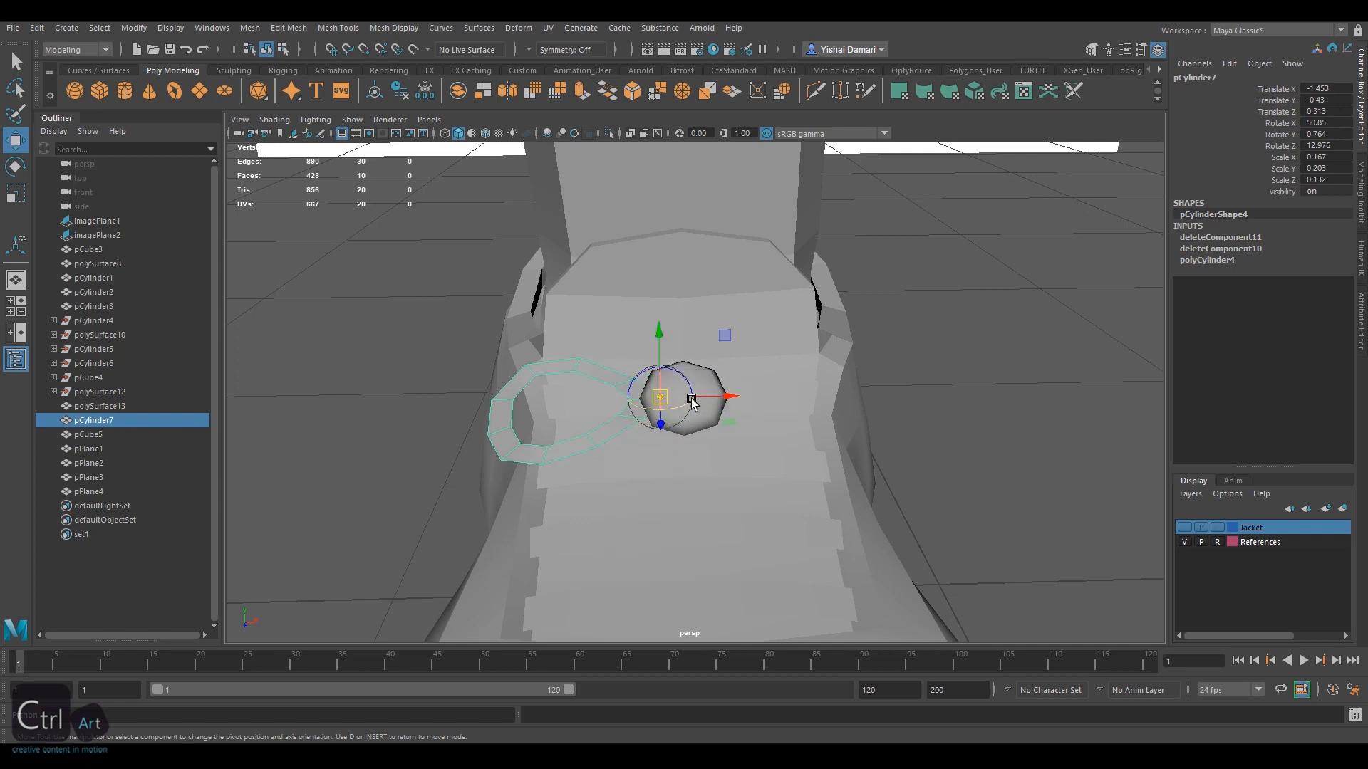
mouse_move(691, 401)
mouse_down()
mouse_move(728, 401)
mouse_move(687, 400)
mouse_up()
key(d)
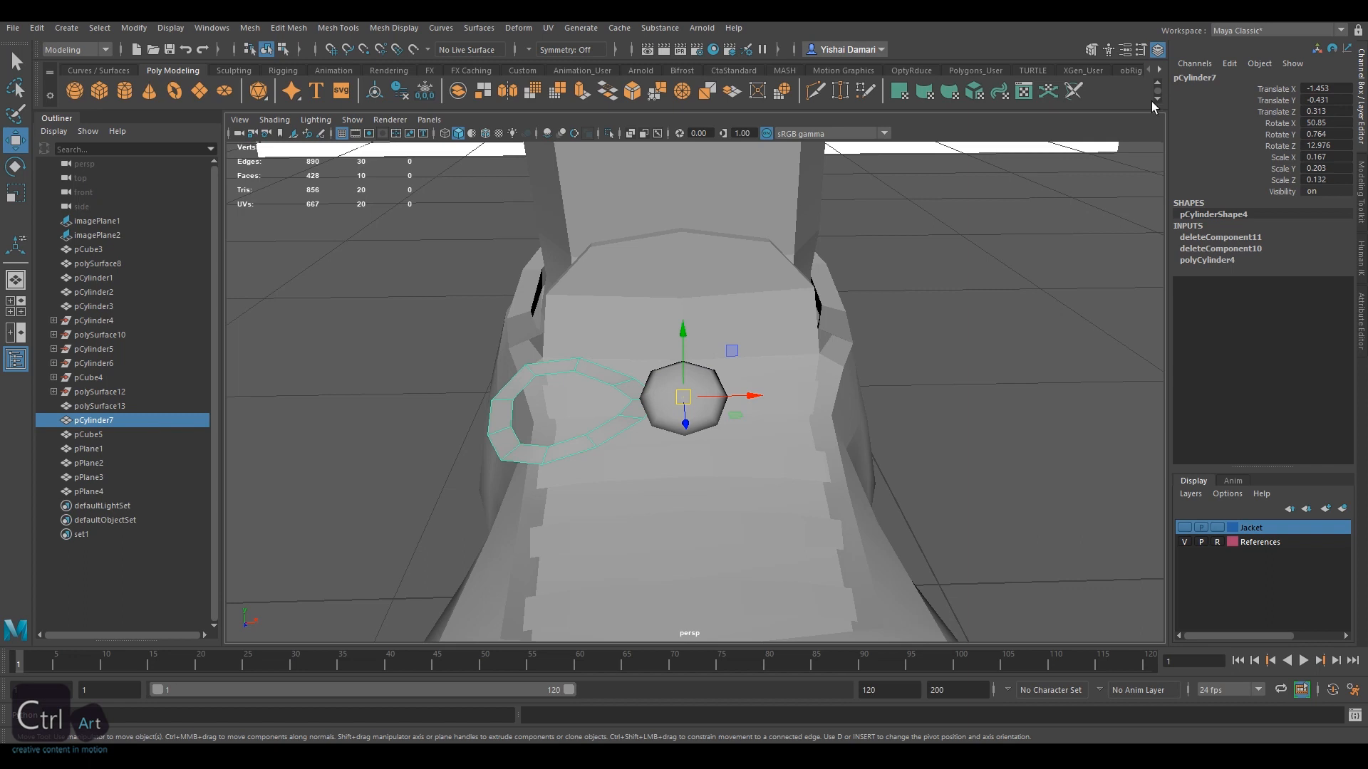
Freeze the bow loop's scale
key(r)
click(1243, 169)
right_click(1243, 171)
mouse_move(1230, 426)
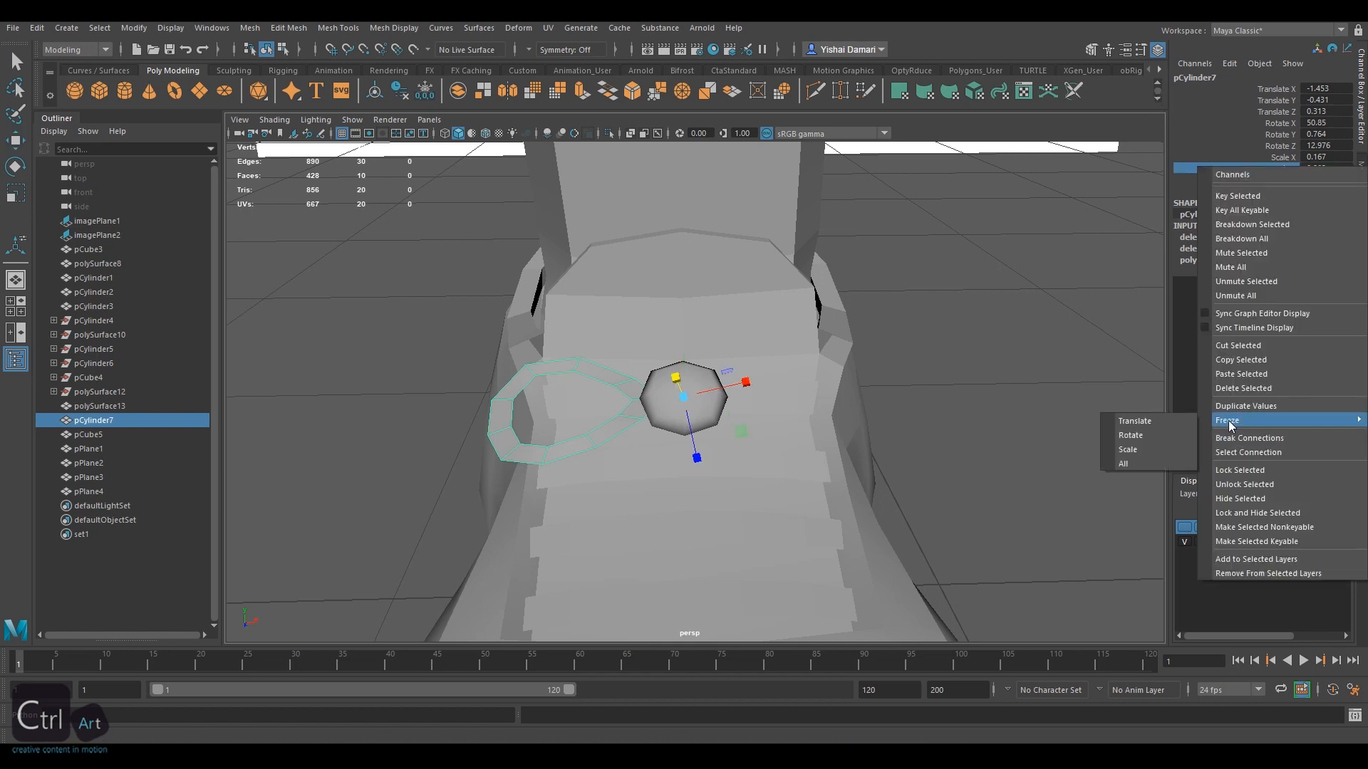
click(1126, 456)
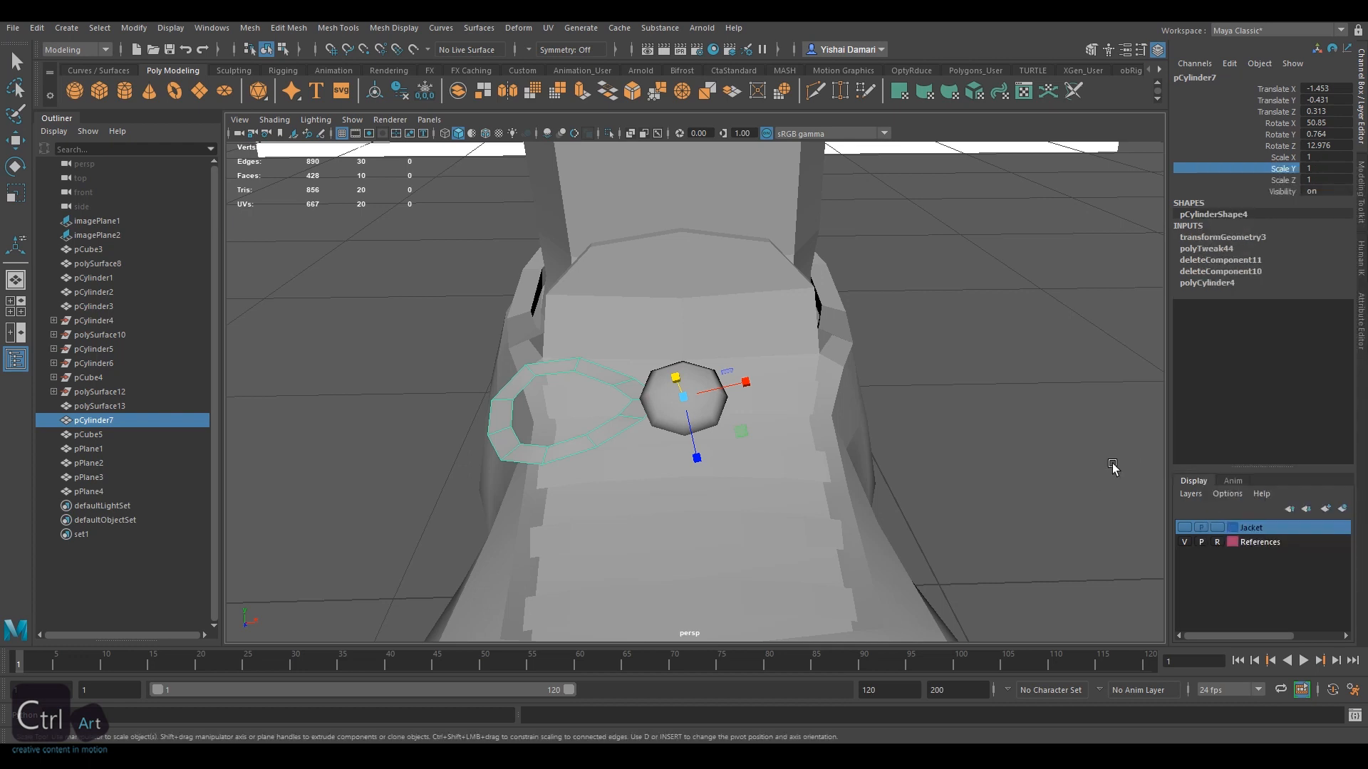
key(w)
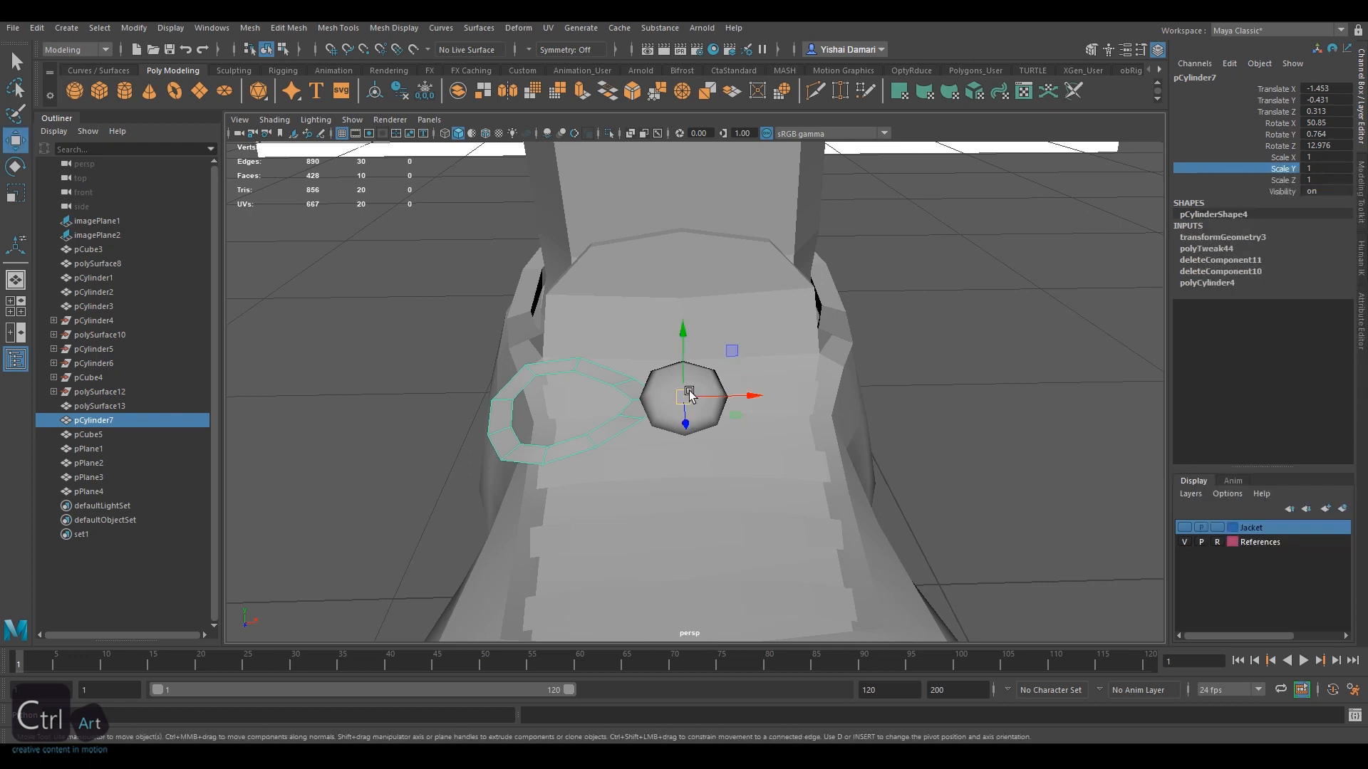
Mirror the bow loop to the knot's other side as an instance using Duplicate Special with Scale X -1
click(39, 28)
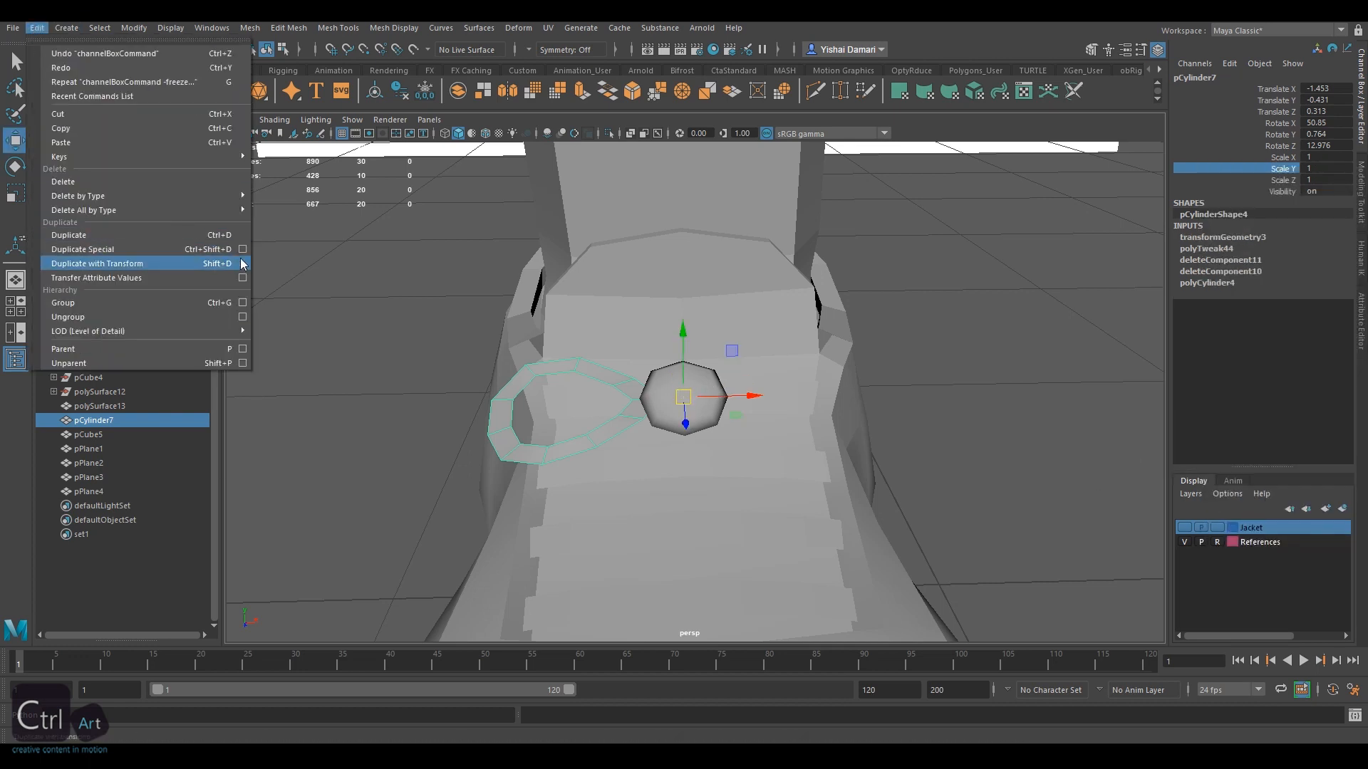
click(242, 249)
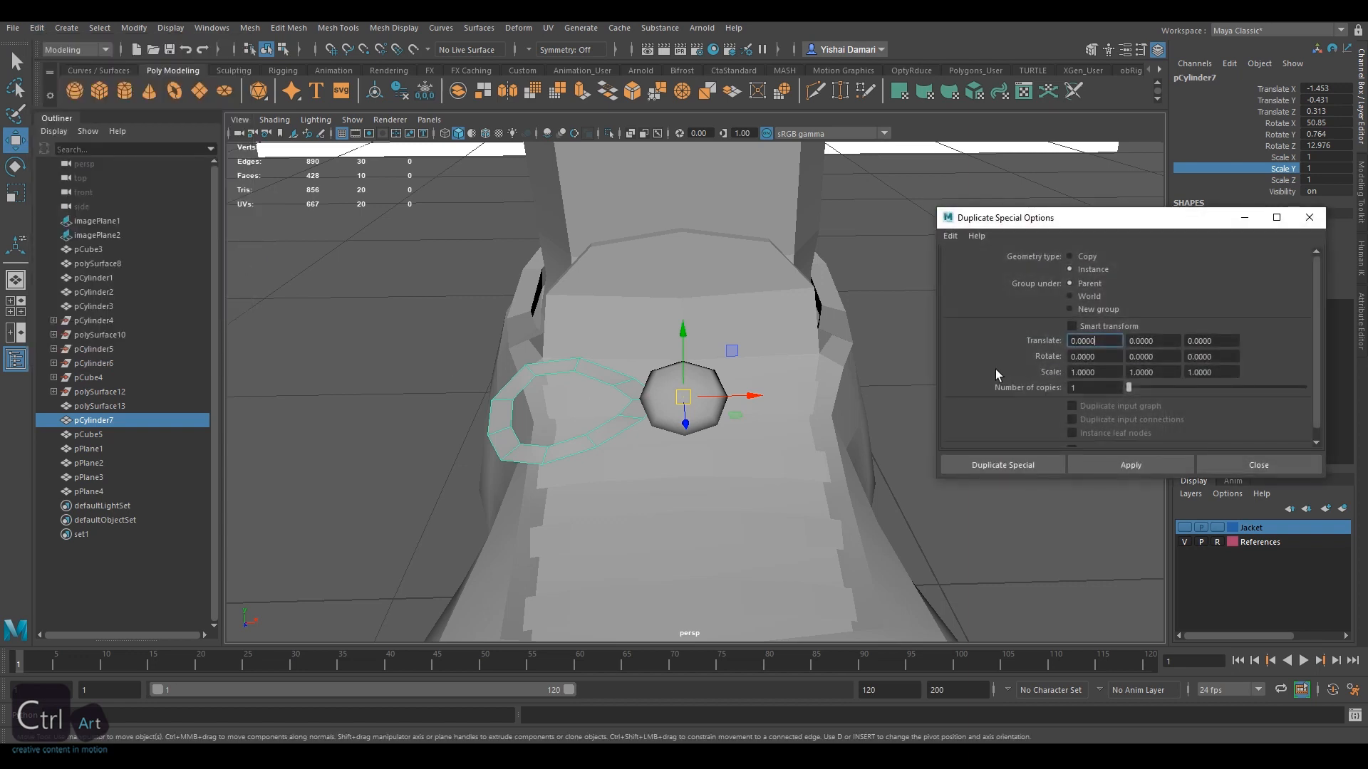
click(1071, 372)
click(1110, 464)
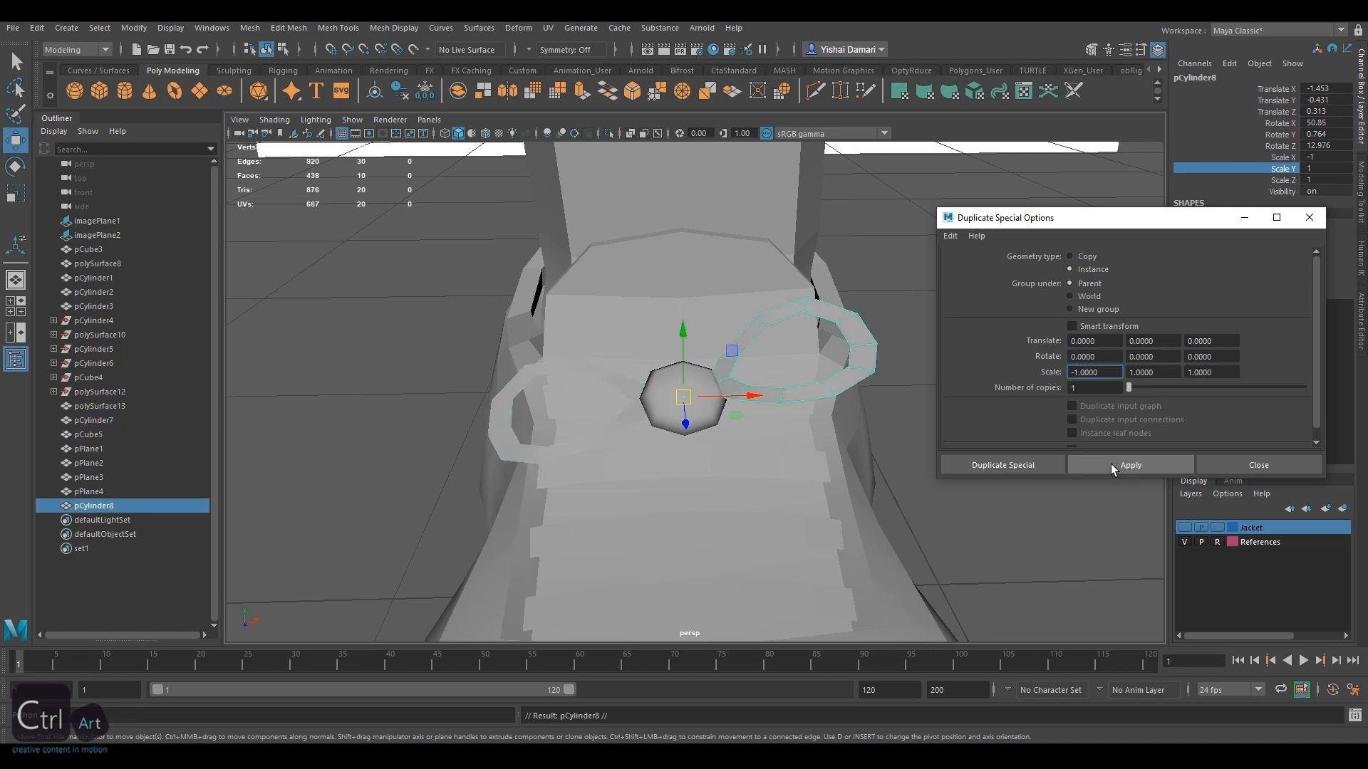
click(1310, 217)
Rotate the mirrored bow loop to X 47.858, Y 2.836, Z -13.324 so it lines up with the first loop
alt+drag(962, 342, 684, 404)
key(e)
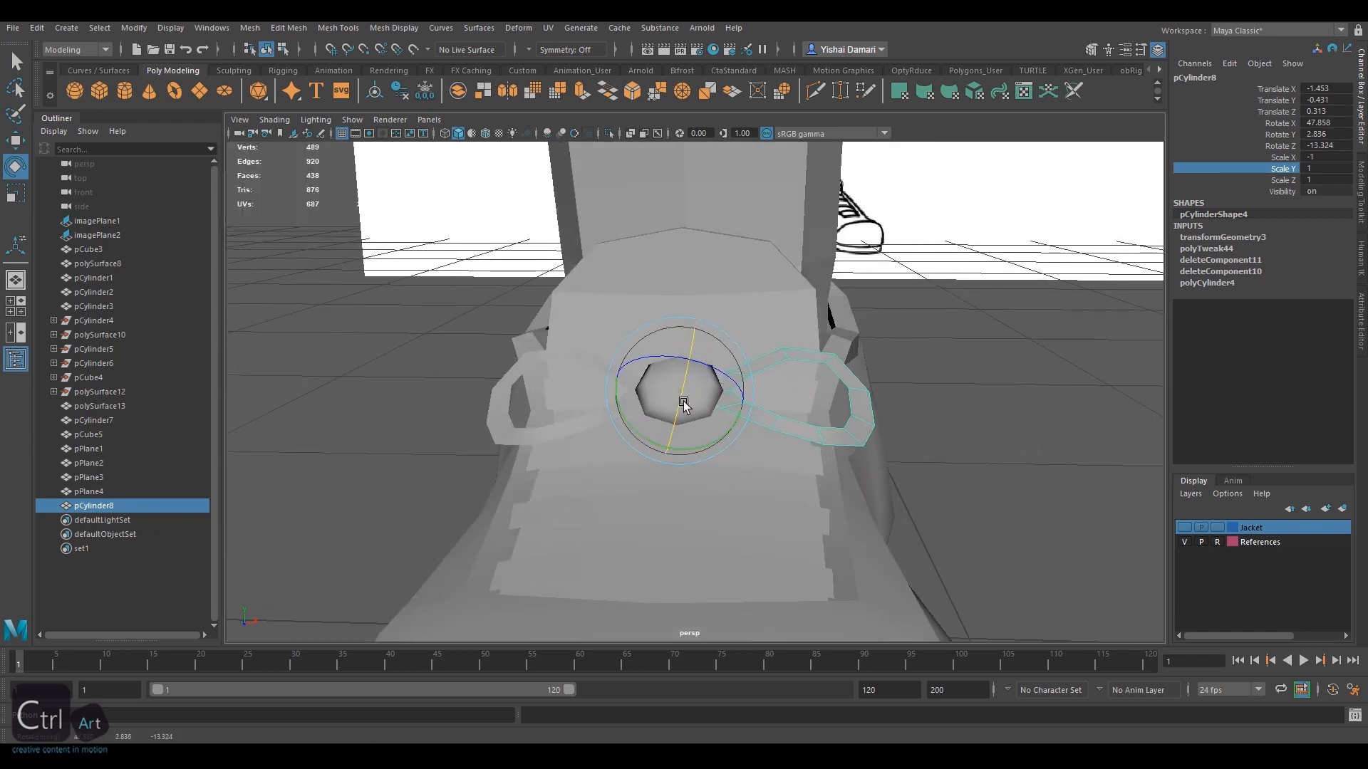
click(958, 374)
alt+right_drag(958, 374, 736, 385)
alt+drag(735, 385, 844, 394)
click(701, 401)
alt+drag(941, 391, 938, 330)
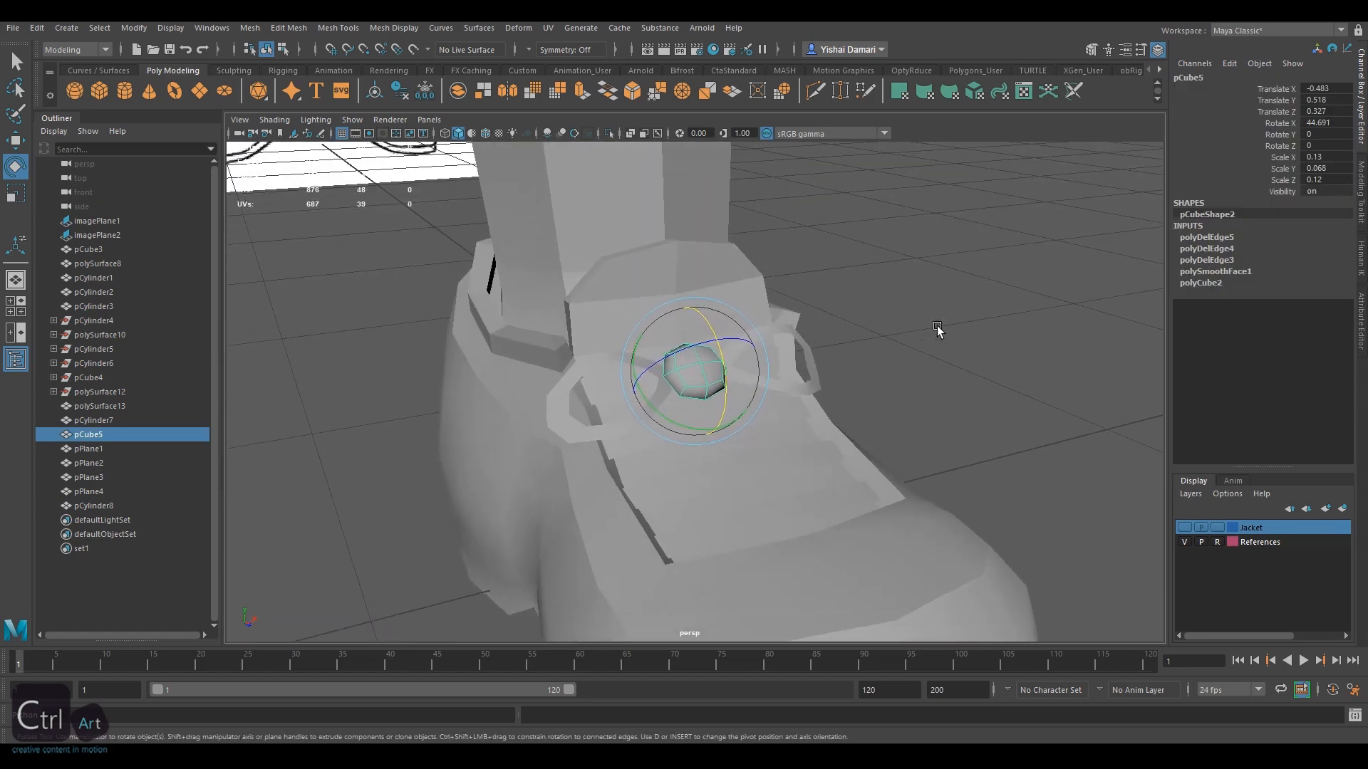
click(396, 341)
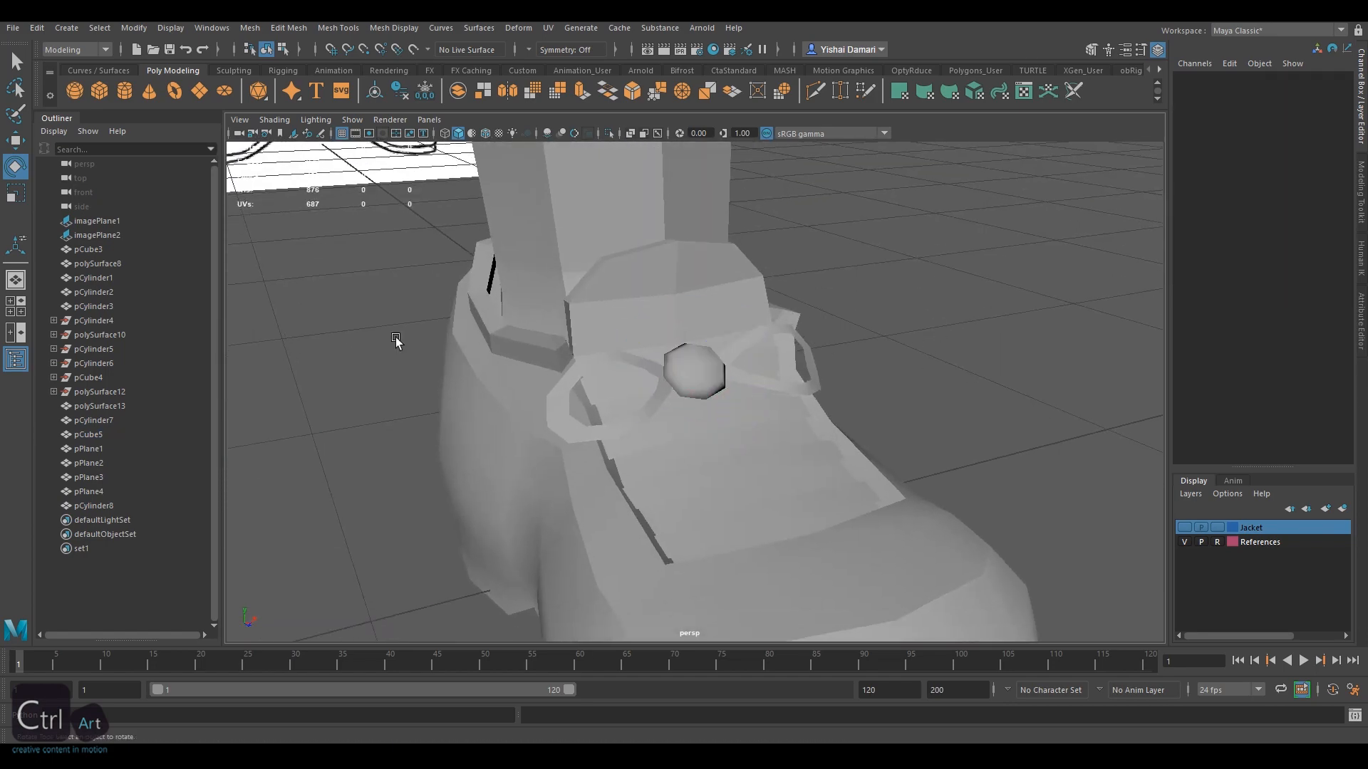
Create a polygon plane beside the shoe with 1 width subdivision and 3 height subdivisions
click(199, 90)
alt+drag(1007, 378, 958, 345)
key(w)
alt+middle_drag(957, 346, 948, 395)
click(1202, 237)
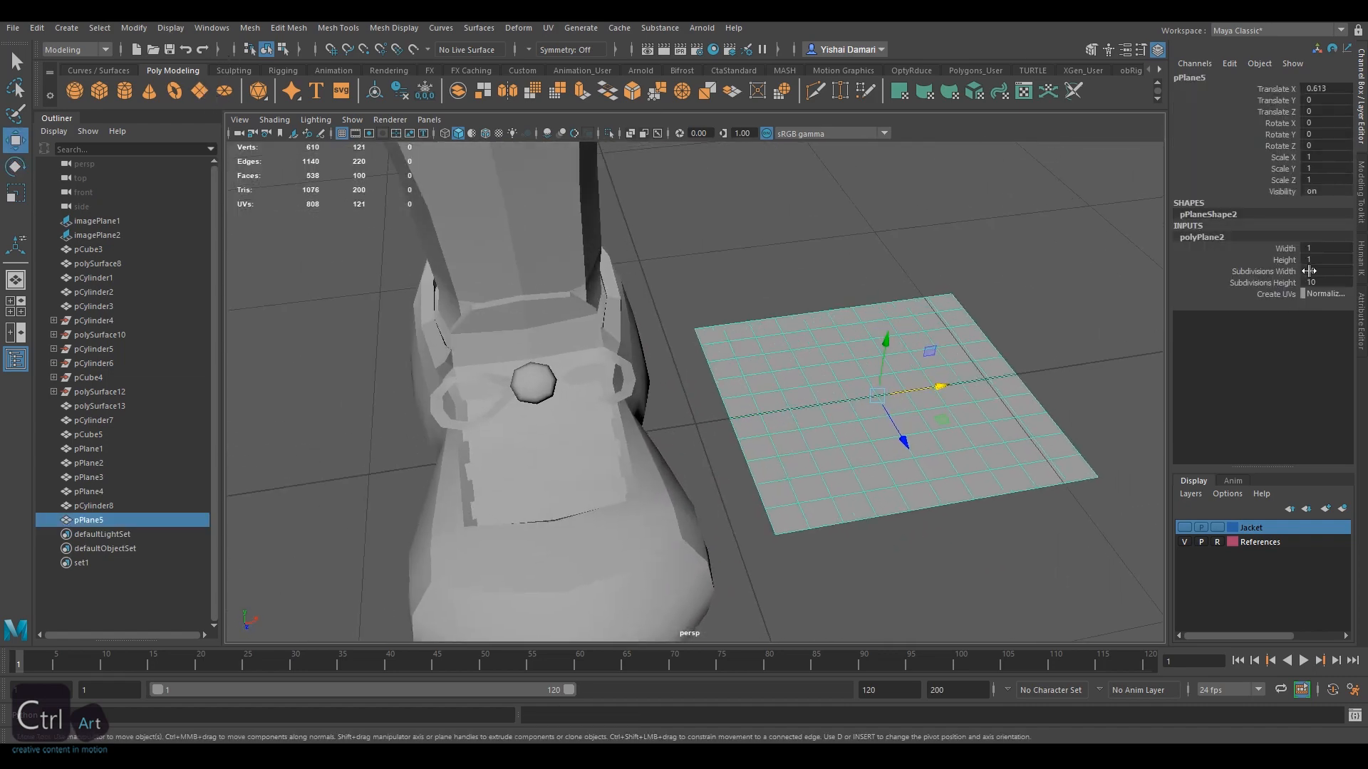
click(1322, 282)
text(1)
key(Return)
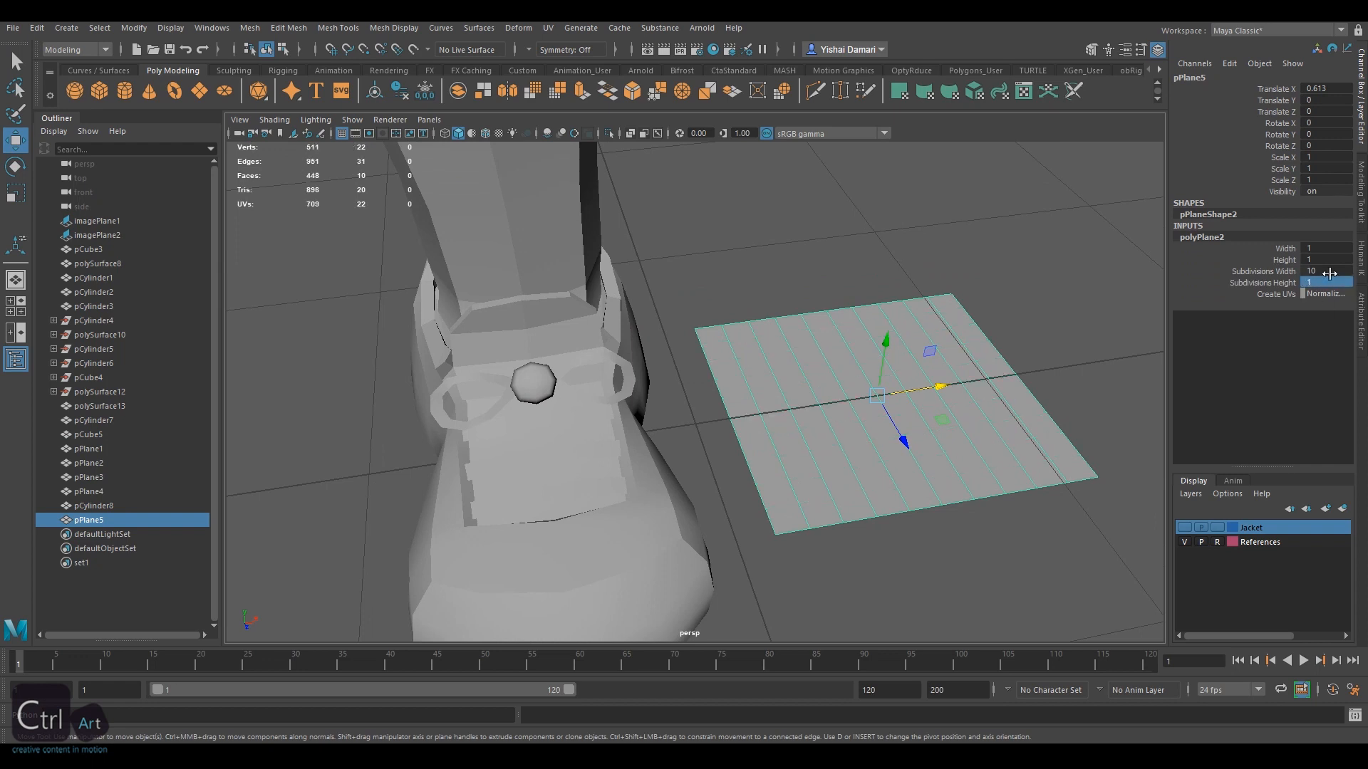
click(1322, 282)
click(1329, 270)
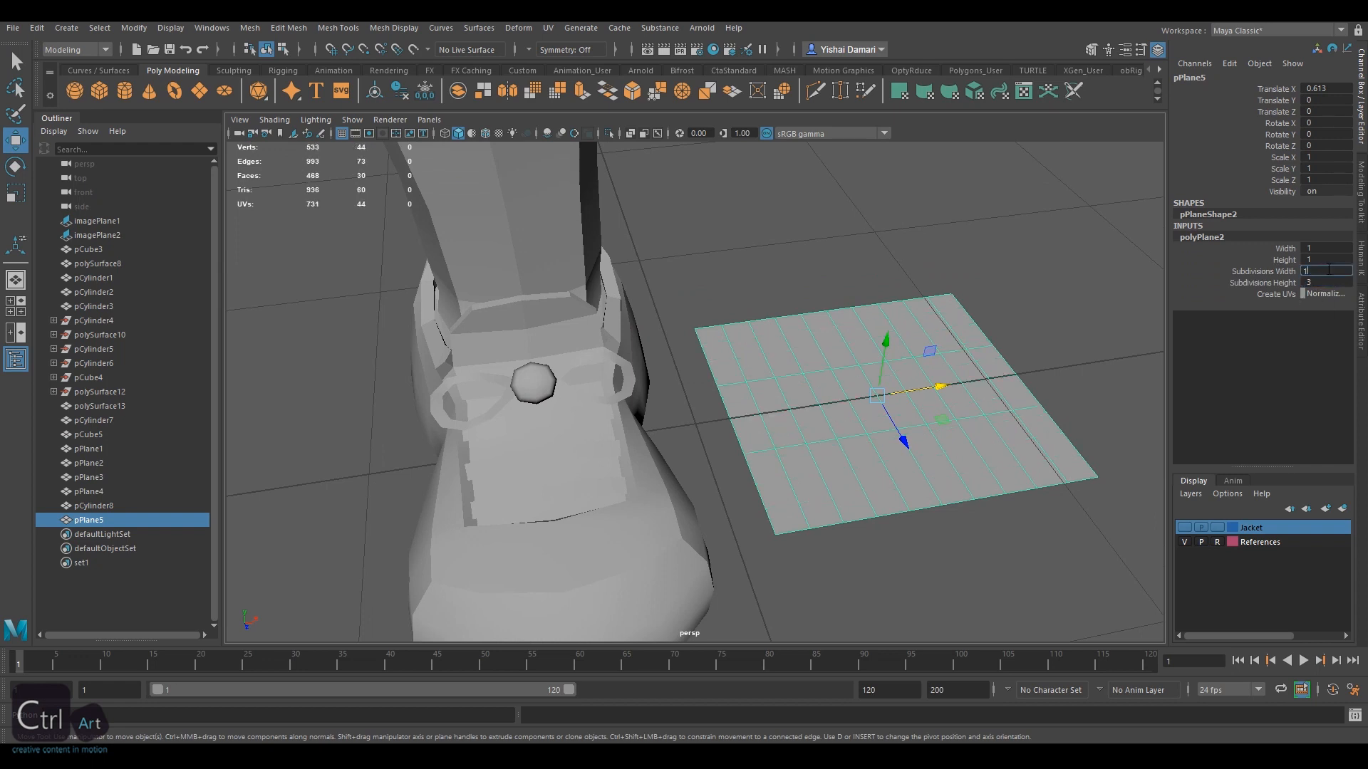
key(Return)
Scale the new plane into a short strip, 0.042 in X and 0.168 in Z, with 4 height subdivisions, near the knot
key(r)
drag(937, 387, 491, 319)
click(1327, 282)
text(4)
key(Return)
key(w)
key(d)
key(r)
alt+drag(564, 363, 520, 364)
alt+right_drag(520, 363, 620, 335)
alt+middle_drag(619, 335, 696, 406)
drag(651, 376, 627, 313)
Place the short strip under the knot at Translate -0.498, 0.485, 0.482 and rotate it to 0.994, -16.045, -9.366
key(e)
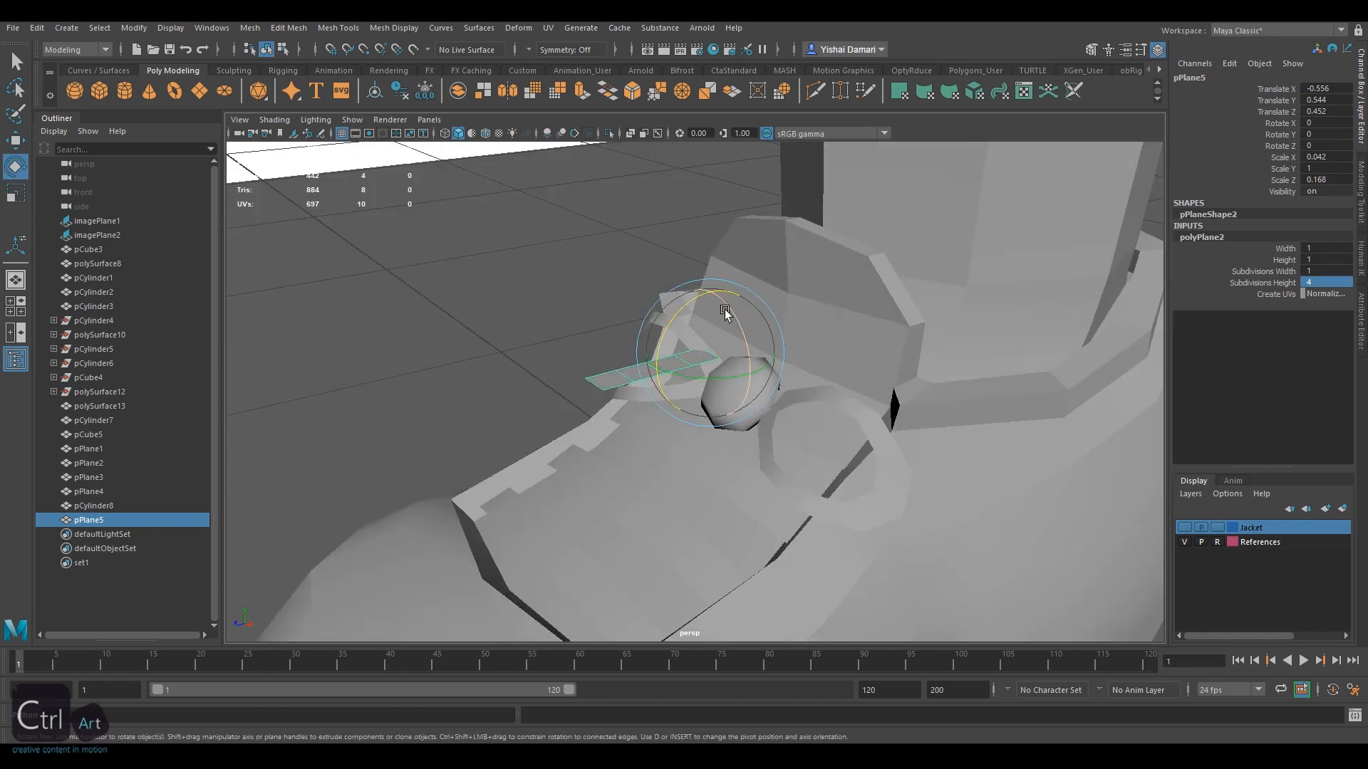
key(w)
drag(711, 310, 738, 428)
alt+drag(738, 428, 701, 371)
drag(716, 476, 641, 434)
drag(732, 426, 715, 451)
key(e)
key(w)
key(e)
key(w)
alt+drag(715, 451, 734, 384)
alt+drag(763, 475, 570, 463)
Bend the short strip down along the tongue by rotating and moving its cross edges from the free end
right_drag(499, 467, 499, 427)
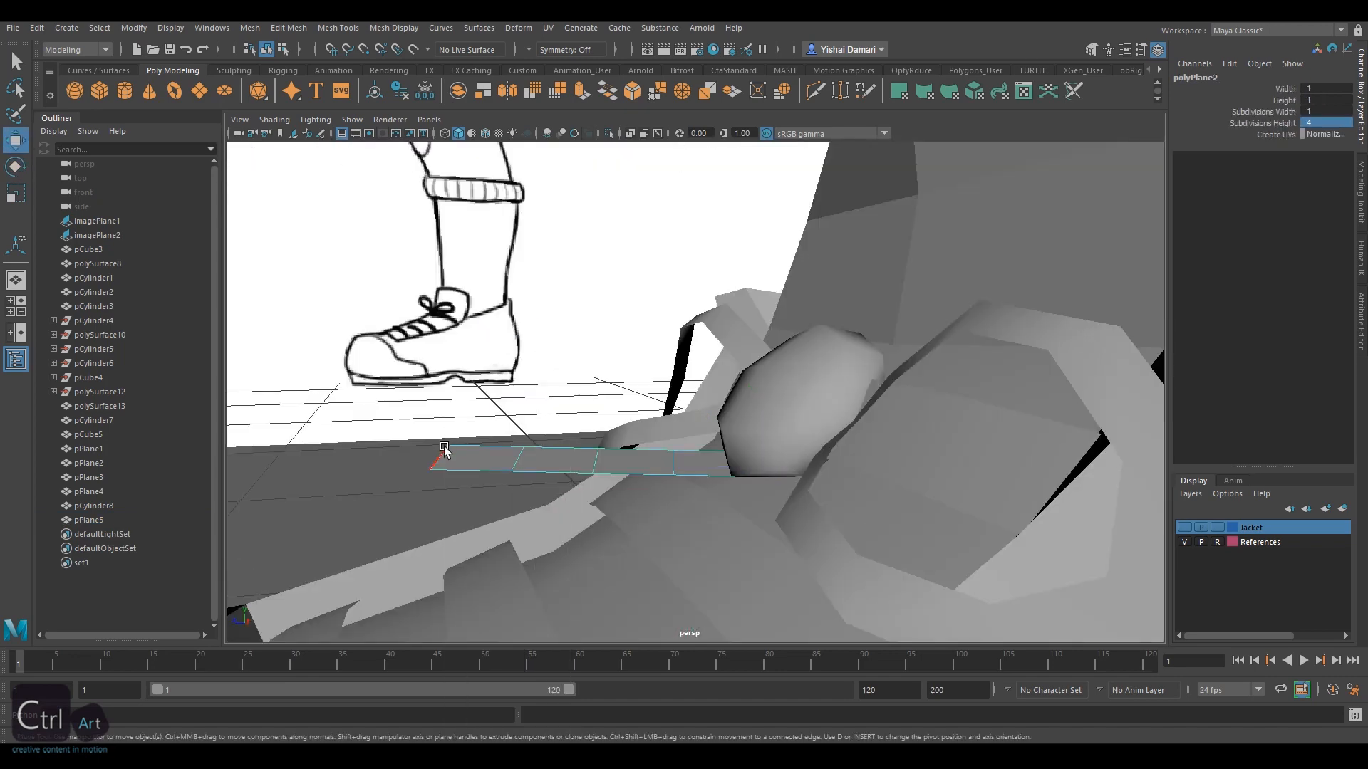
click(444, 447)
key(b)
key(e)
drag(498, 406, 440, 485)
key(w)
drag(387, 543, 406, 547)
alt+drag(413, 547, 420, 499)
click(645, 477)
drag(629, 382, 629, 395)
click(535, 542)
drag(460, 542, 472, 542)
Rotate and shift the short strip's cross edges so it curves diagonally away from the knot, and return to object selection
alt+drag(471, 542, 666, 550)
key(e)
drag(633, 492, 613, 492)
mouse_move(680, 552)
mouse_down()
mouse_move(659, 554)
mouse_move(693, 513)
mouse_move(658, 554)
mouse_move(675, 540)
mouse_up()
key(e)
key(e)
drag(674, 555, 686, 458)
key(w)
key(e)
key(w)
click(739, 448)
click(748, 425)
key(F8)
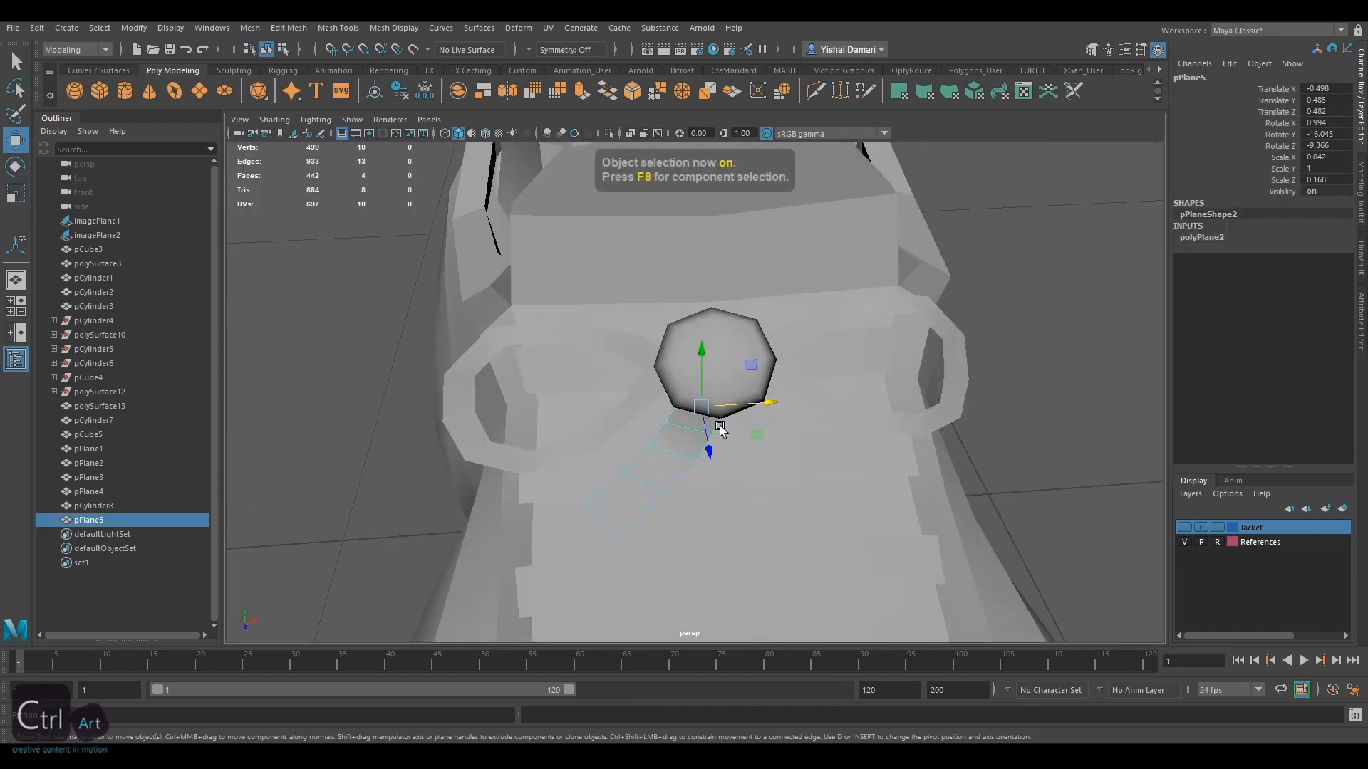
Move the short strip's pivot to the lower center of the knot using vertex snapping
click(719, 429)
click(750, 420)
alt+drag(750, 420, 705, 372)
key(d)
key(v)
key(d)
Freeze the scale of the short hanging lace strip
right_click(1235, 179)
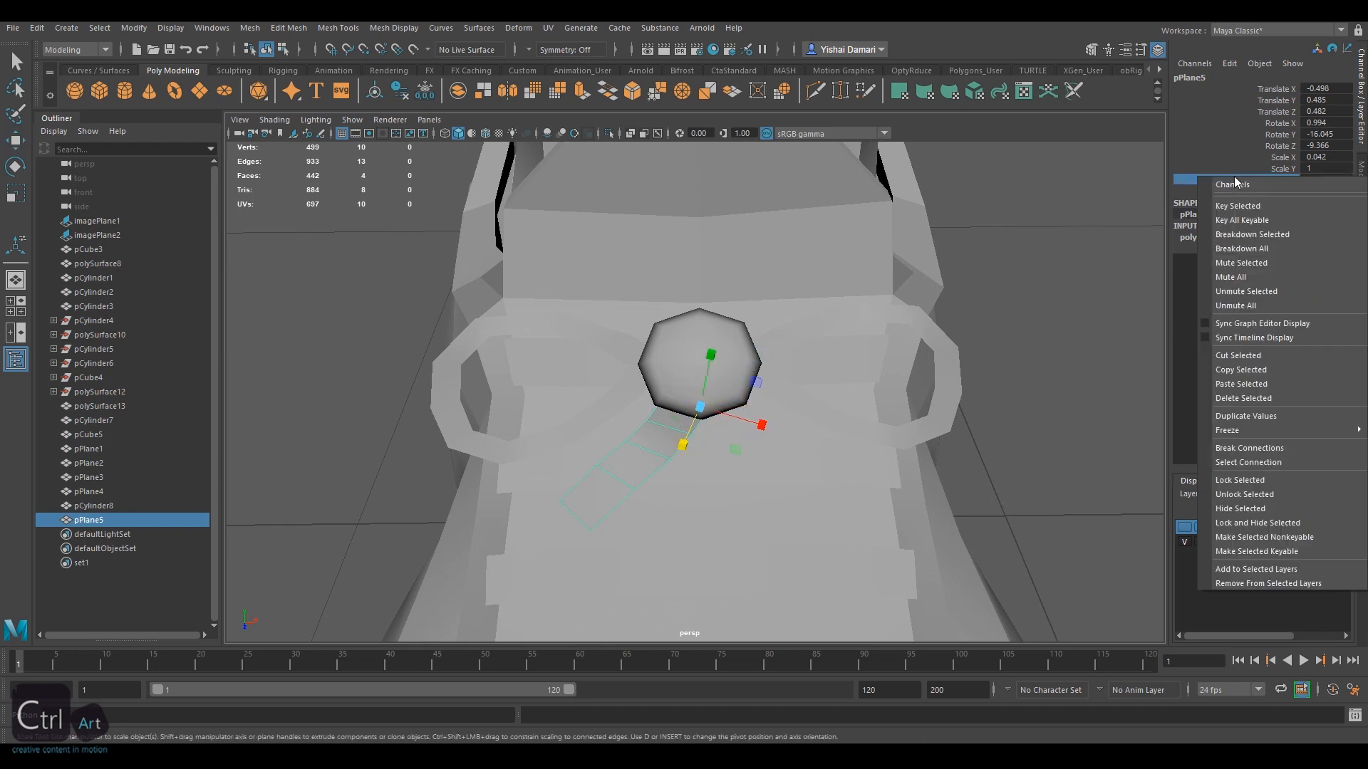
mouse_move(1204, 431)
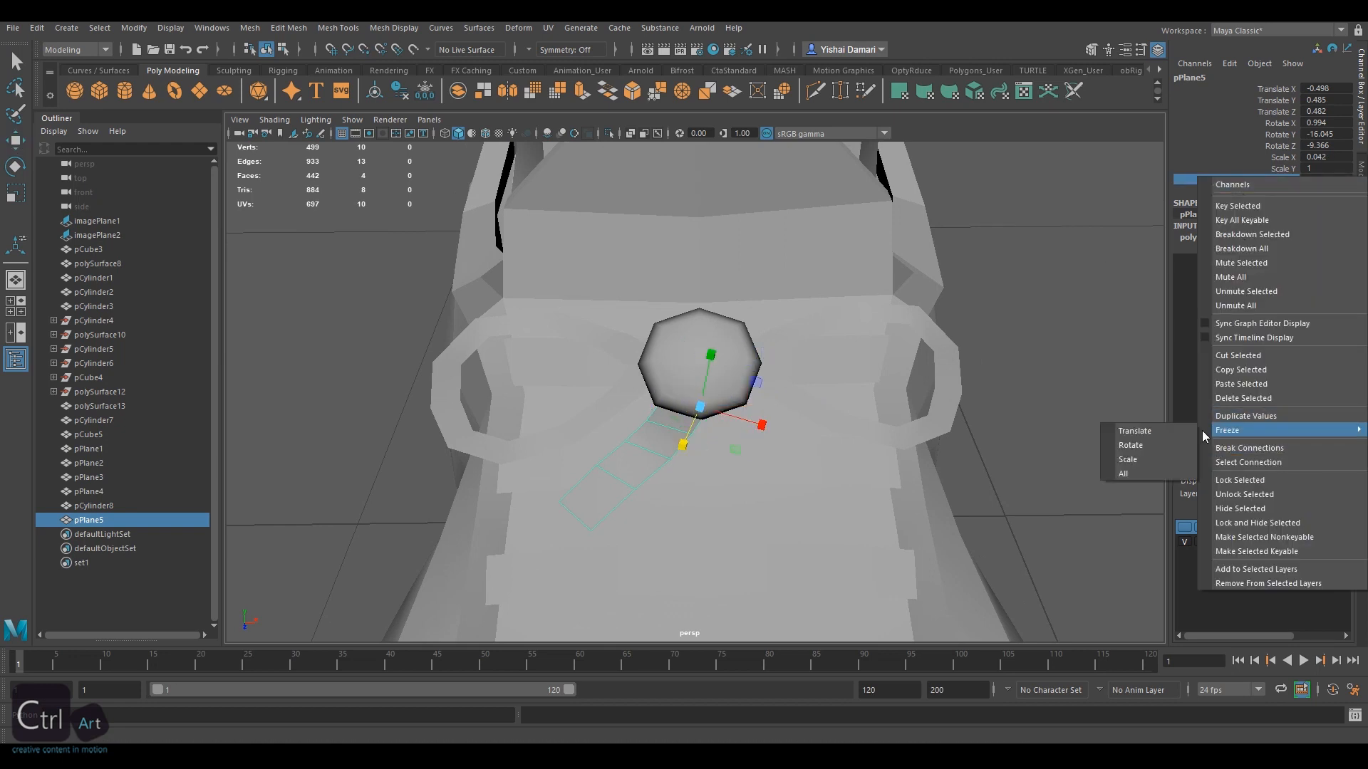
click(1129, 459)
key(w)
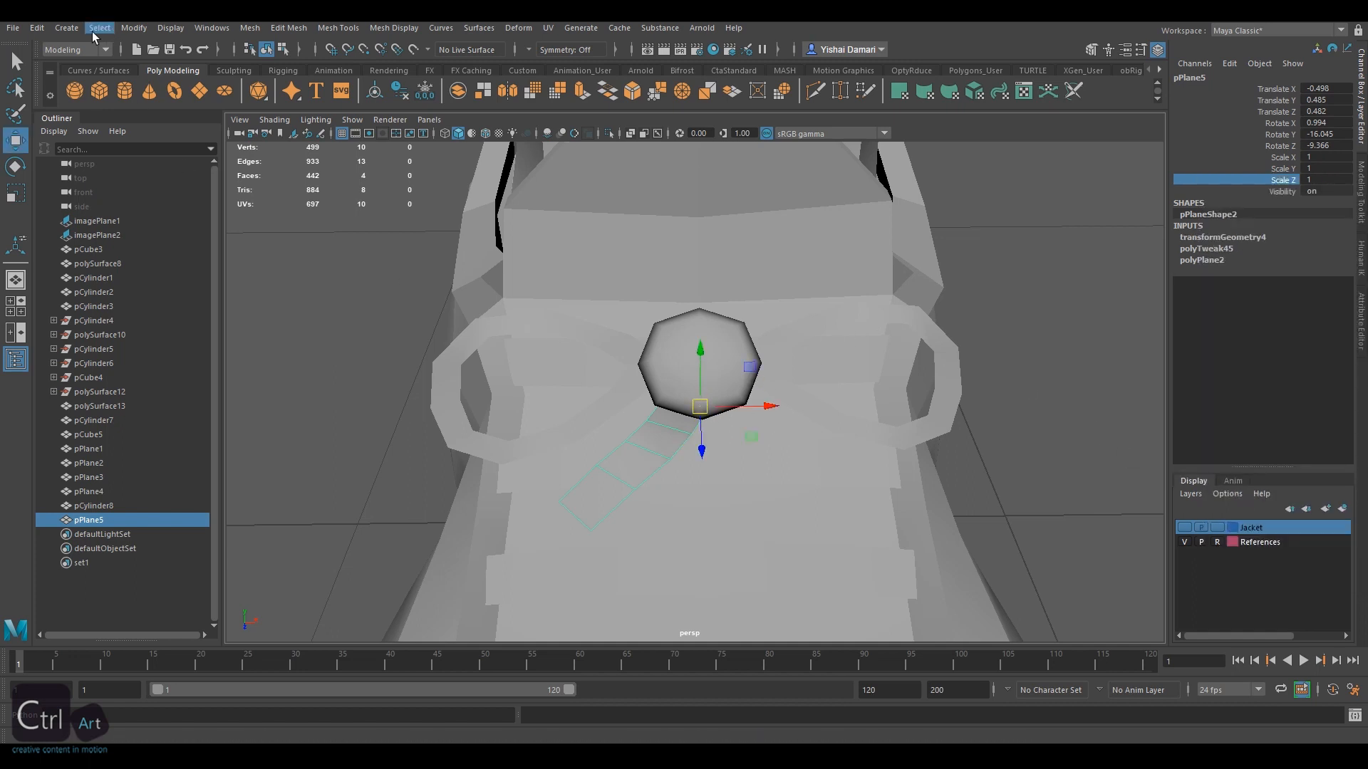
Duplicate the short hanging lace strip mirrored in X, rotating and moving the copy to hang diagonally on the other side of the knot
click(37, 28)
click(134, 251)
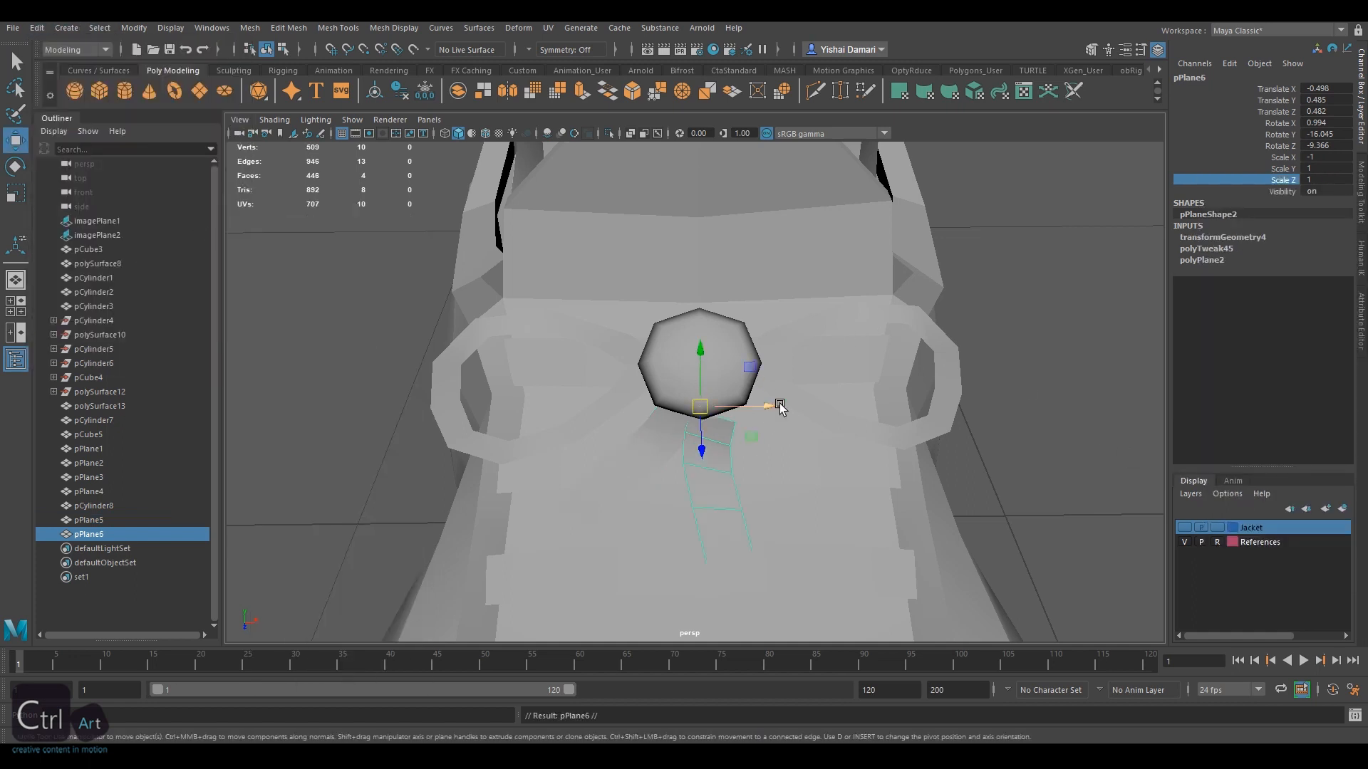
key(e)
drag(729, 356, 690, 354)
alt+drag(805, 441, 696, 342)
alt+drag(696, 342, 650, 354)
ctrl+shift+right_drag(650, 354, 590, 338)
drag(627, 313, 702, 303)
key(w)
drag(694, 327, 663, 277)
drag(659, 266, 736, 388)
Rename the shoelace knot object as Shoe_Lace_Tie
alt+right_drag(733, 385, 648, 427)
alt+drag(648, 427, 662, 391)
scroll(934, 349, up, 3)
click(684, 368)
double_click(89, 433)
text(Shoe_Lace_Tie)
key(Return)
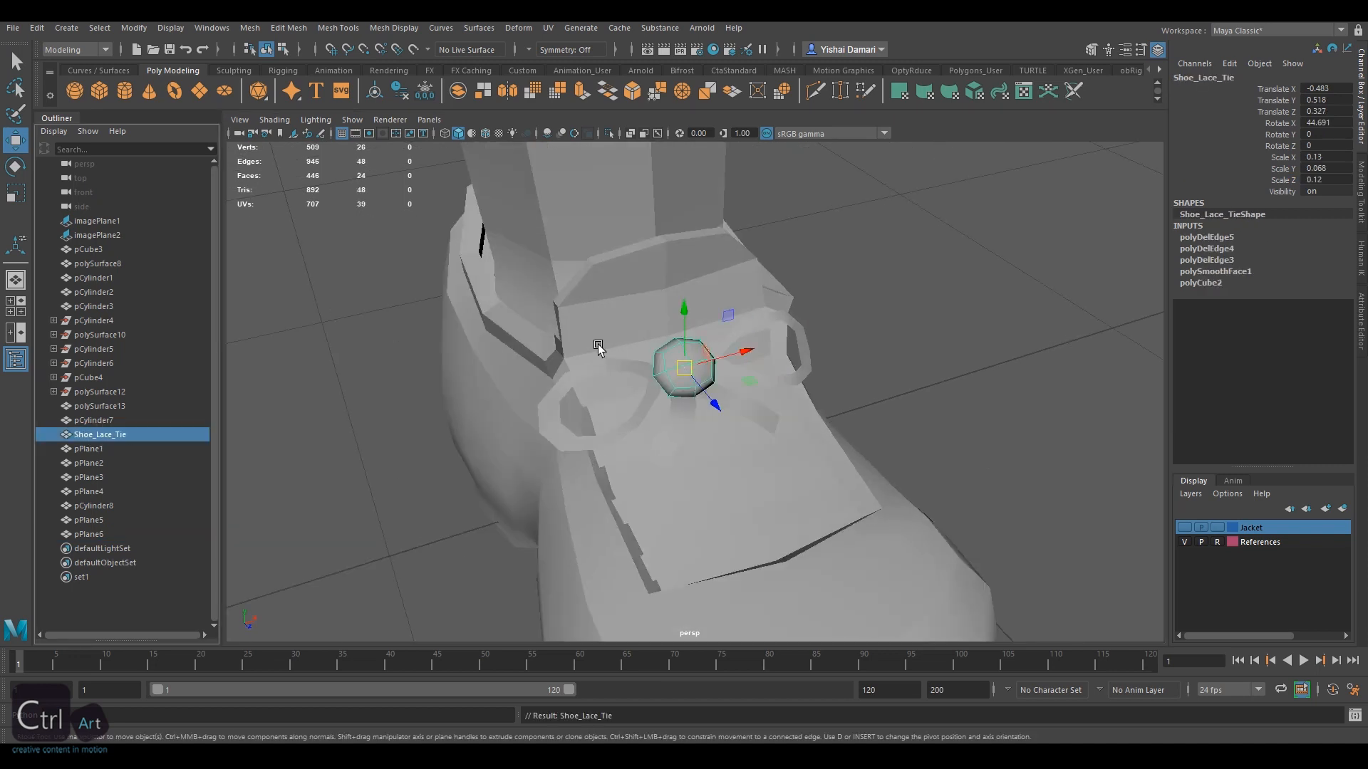
Correct the knot's name to ShoeLace_Tie and rename the two bow loops ShoeLace_L and ShoeLace_R
click(599, 365)
double_click(106, 420)
double_click(98, 434)
click(97, 434)
key(BackSpace)
double_click(104, 421)
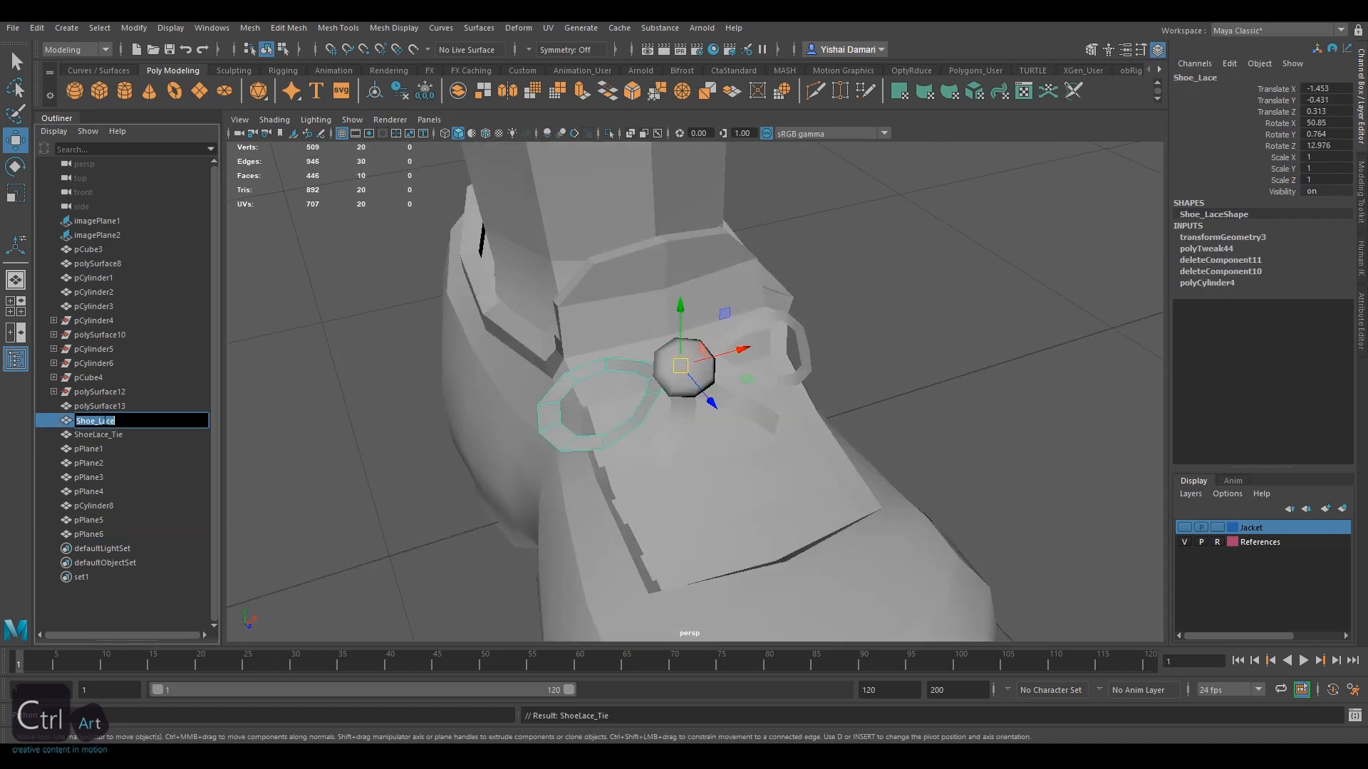
text(L)
key(Return)
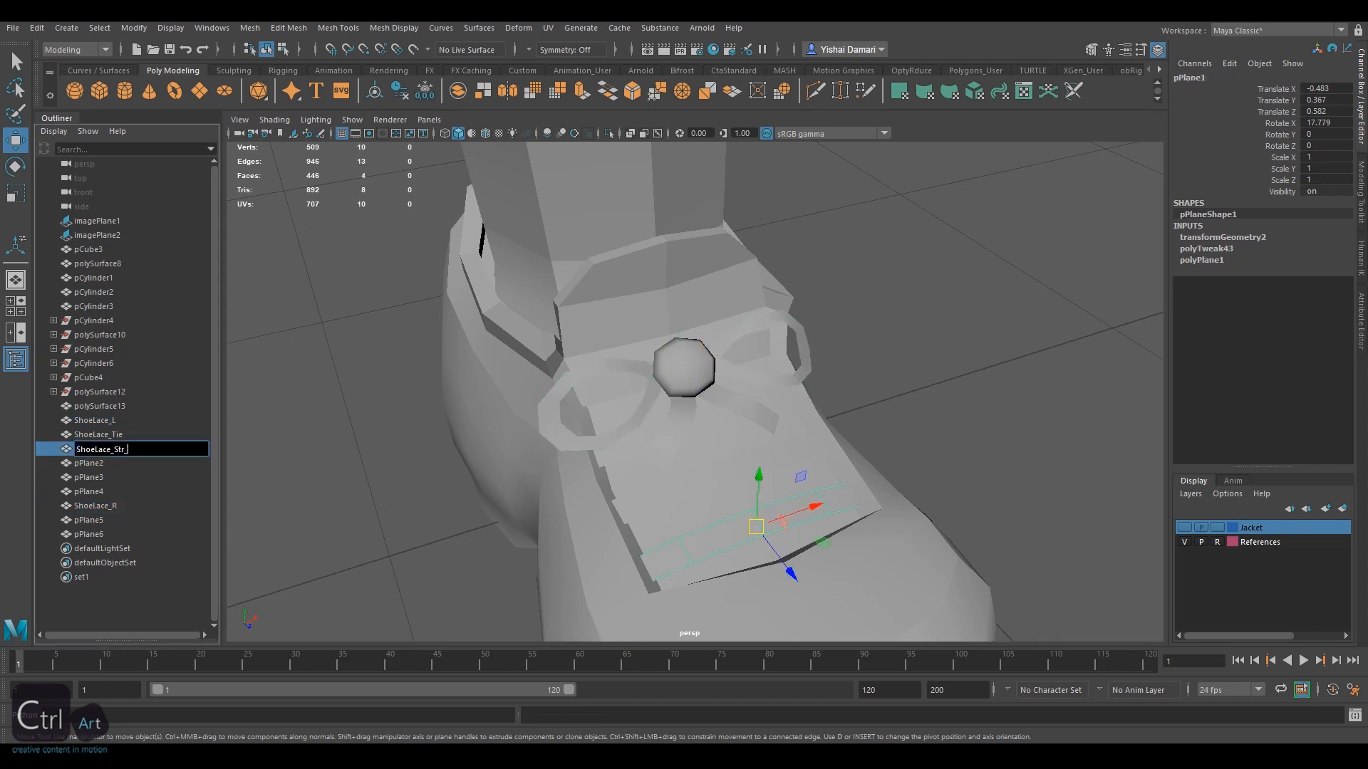
Rename the four lace strips across the tongue ShoeLace_Str_01 through ShoeLace_Str_04
text(01)
key(Return)
click(88, 463)
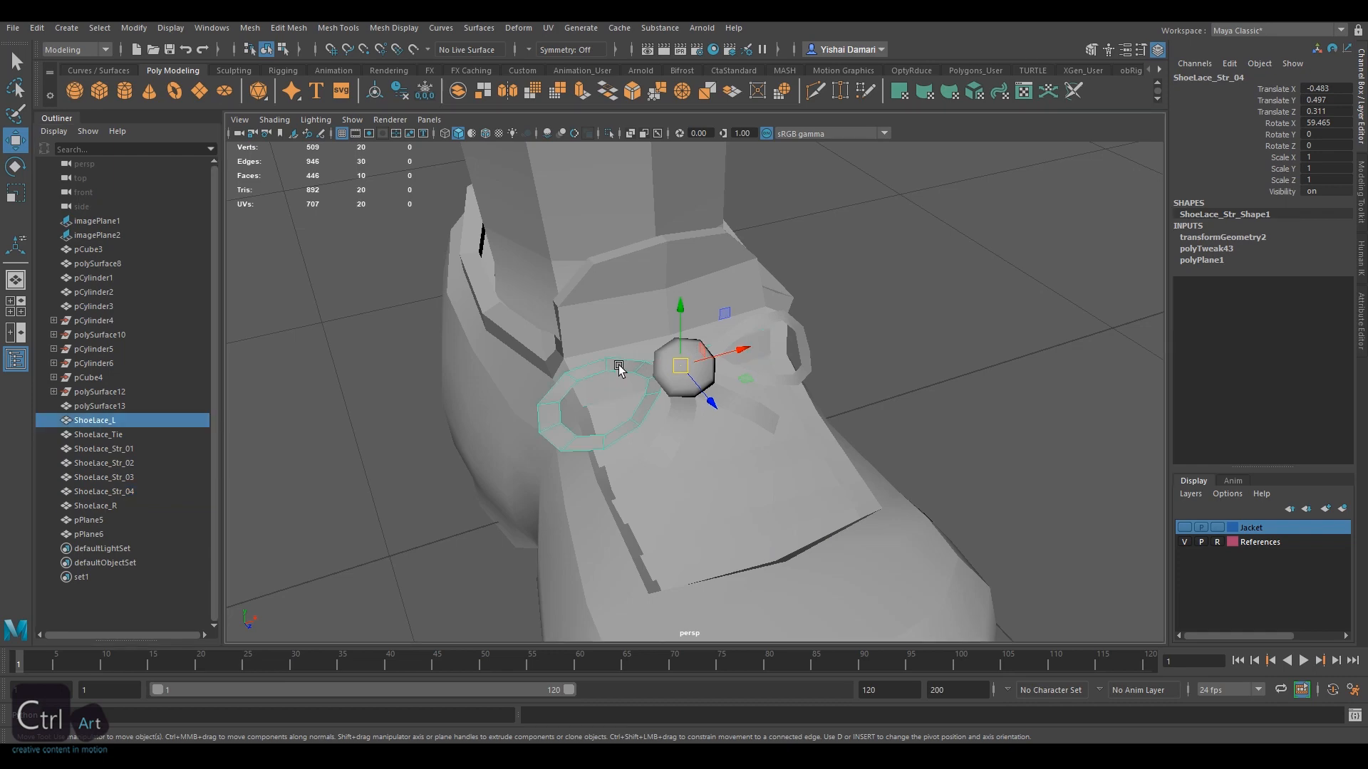
Rename the original short hanging lace end as ShoeLace_Tie_R
click(695, 395)
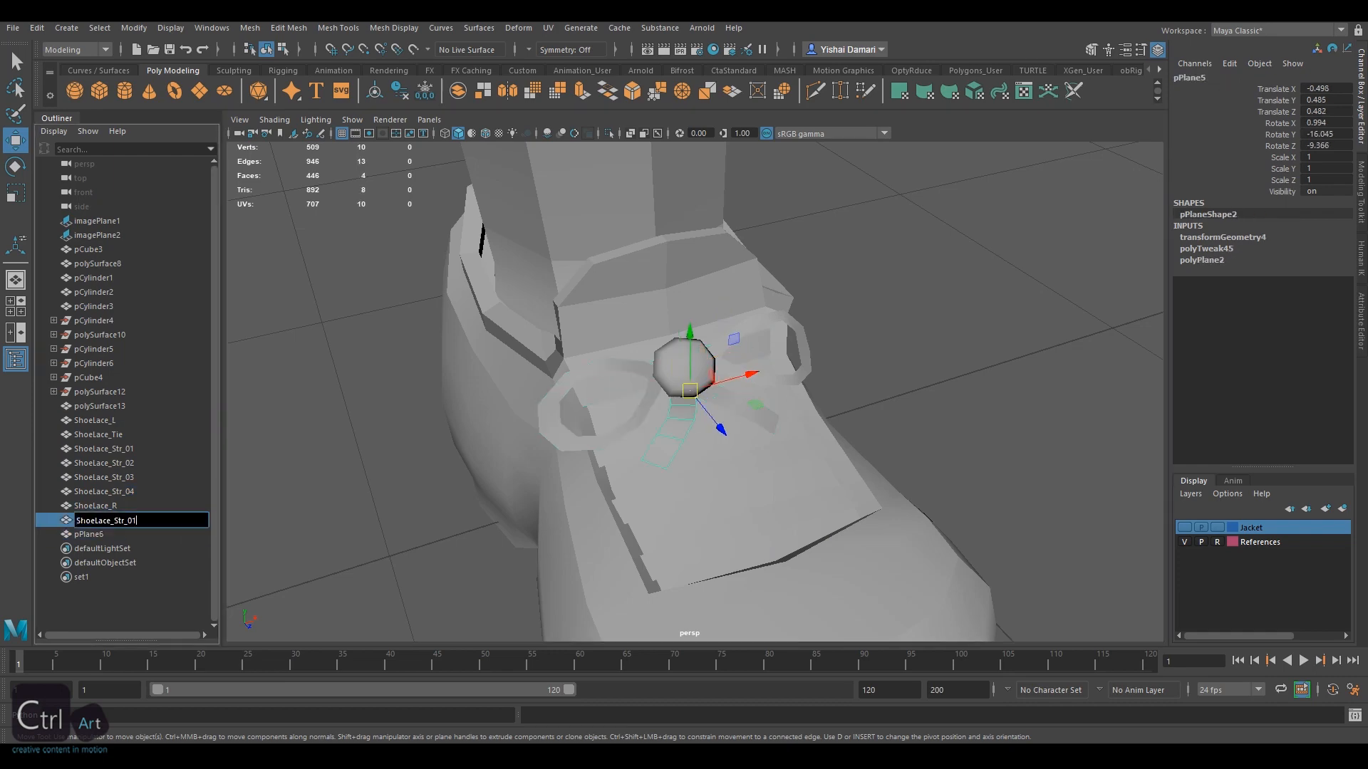
text(ie_R)
key(Return)
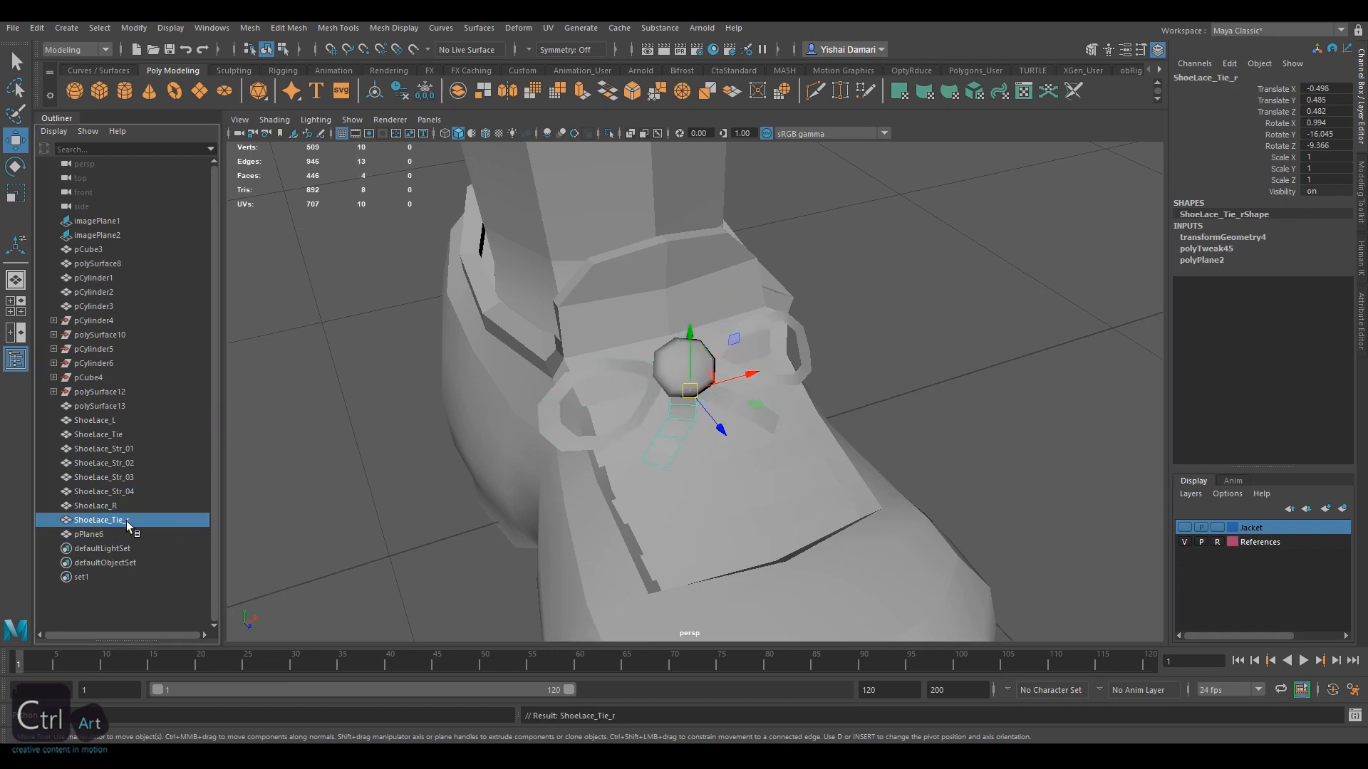
Group all the shoelace objects and name the group Shoe_Laces_R
shift+click(92, 420)
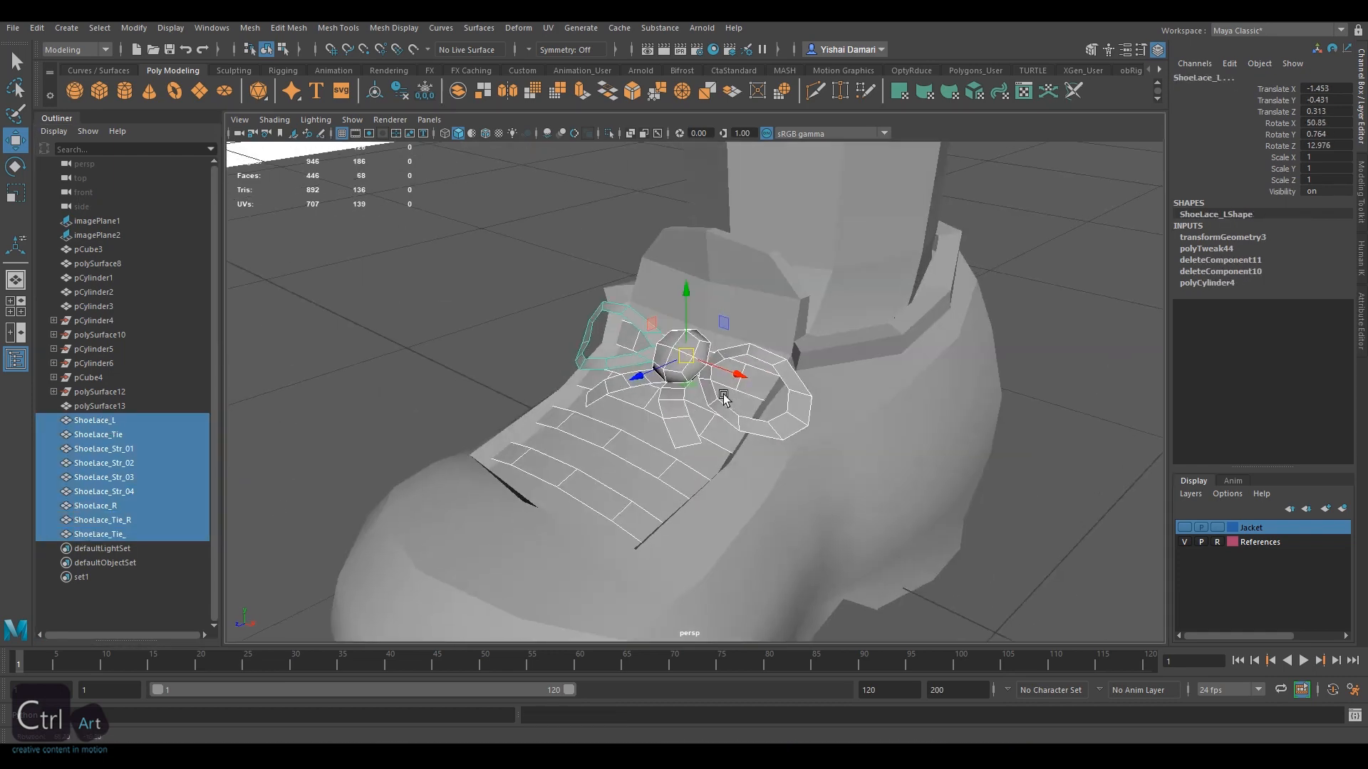
key(ctrl+g)
double_click(87, 420)
text(Shoe_La)
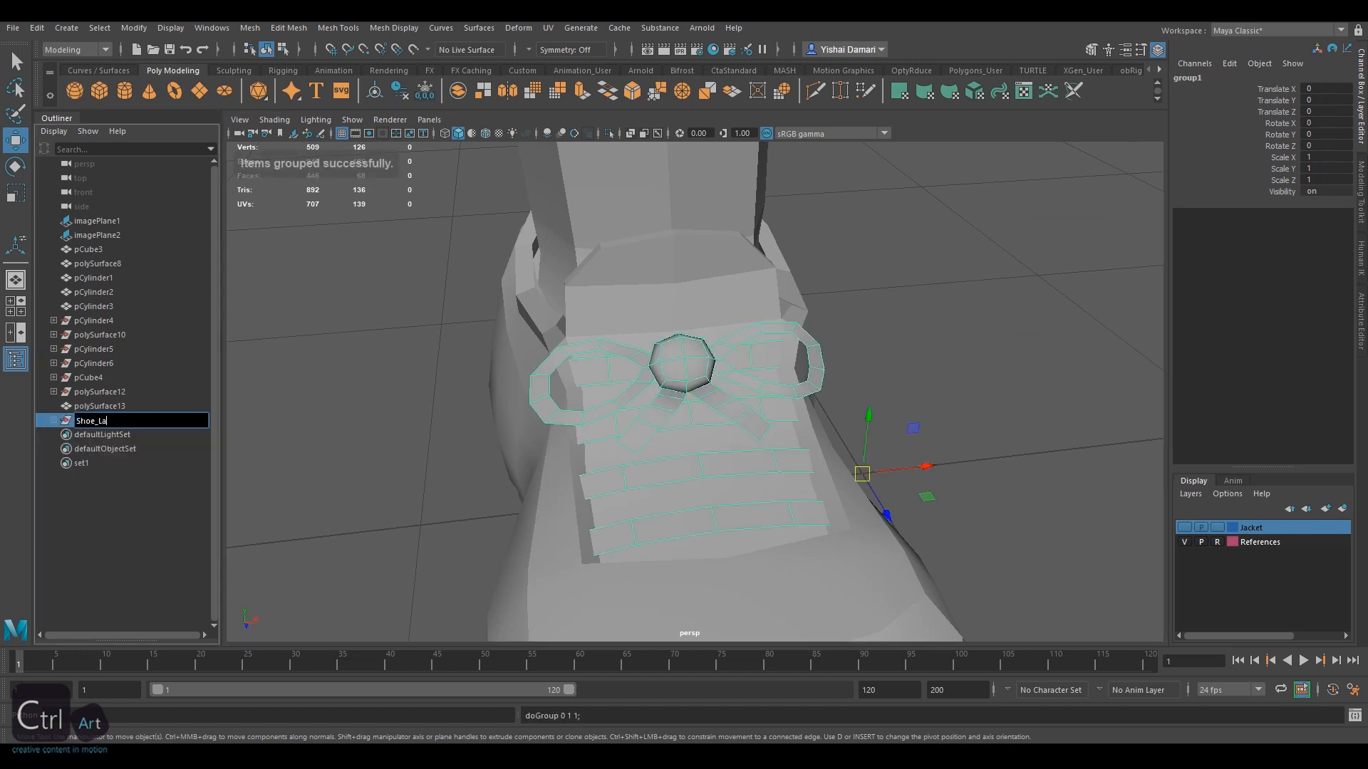
text(cesa)
text(R)
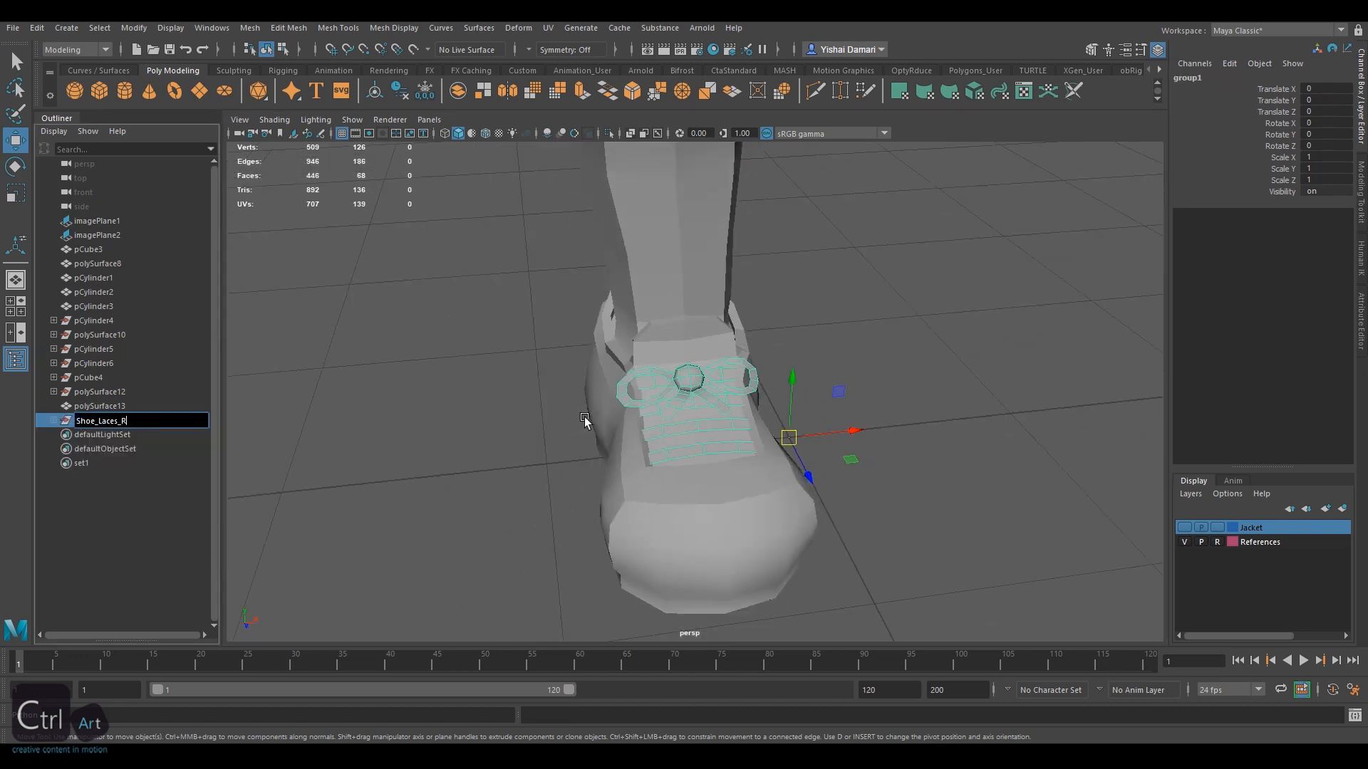
key(Return)
Rename the combined leg and shoe mesh polySurface13 as Leg_R
click(109, 406)
alt+drag(717, 391, 755, 313)
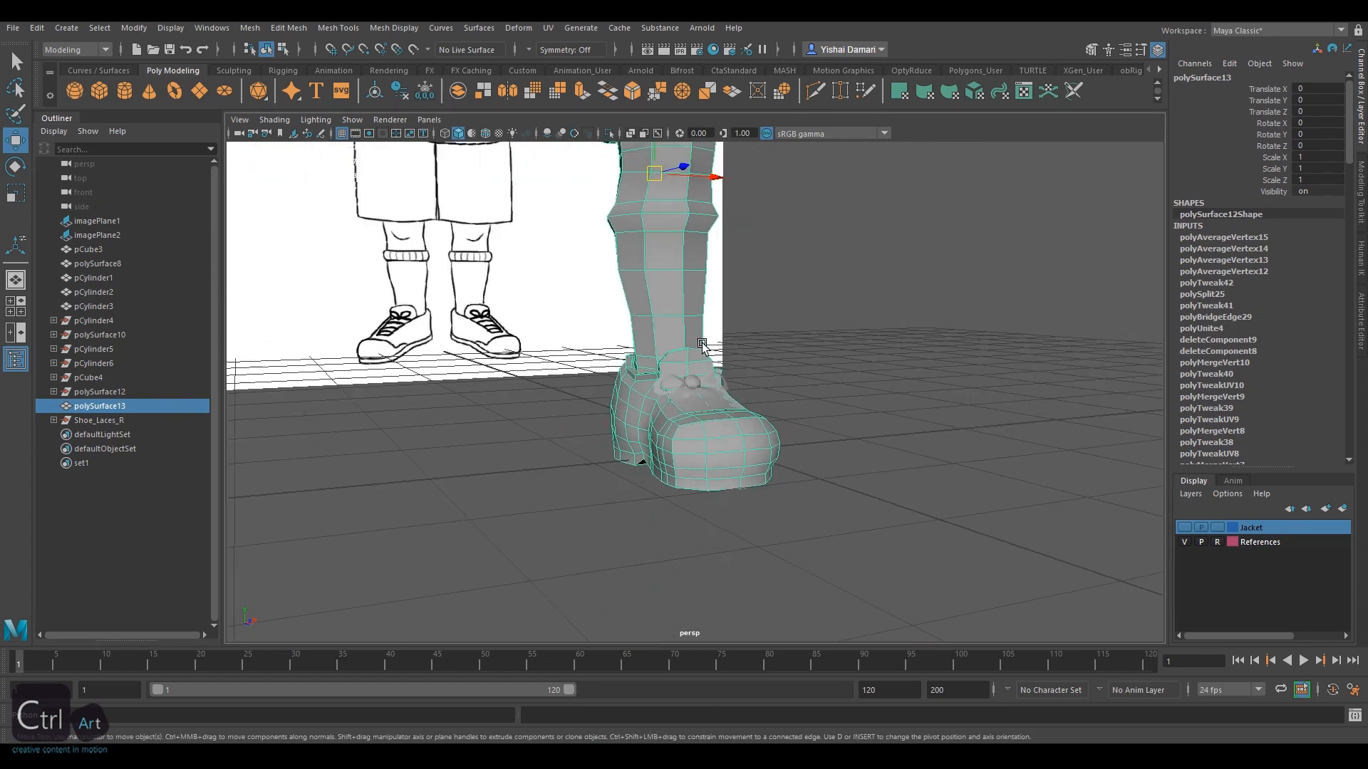
alt+middle_drag(467, 246, 432, 369)
double_click(100, 406)
text(Leg_R)
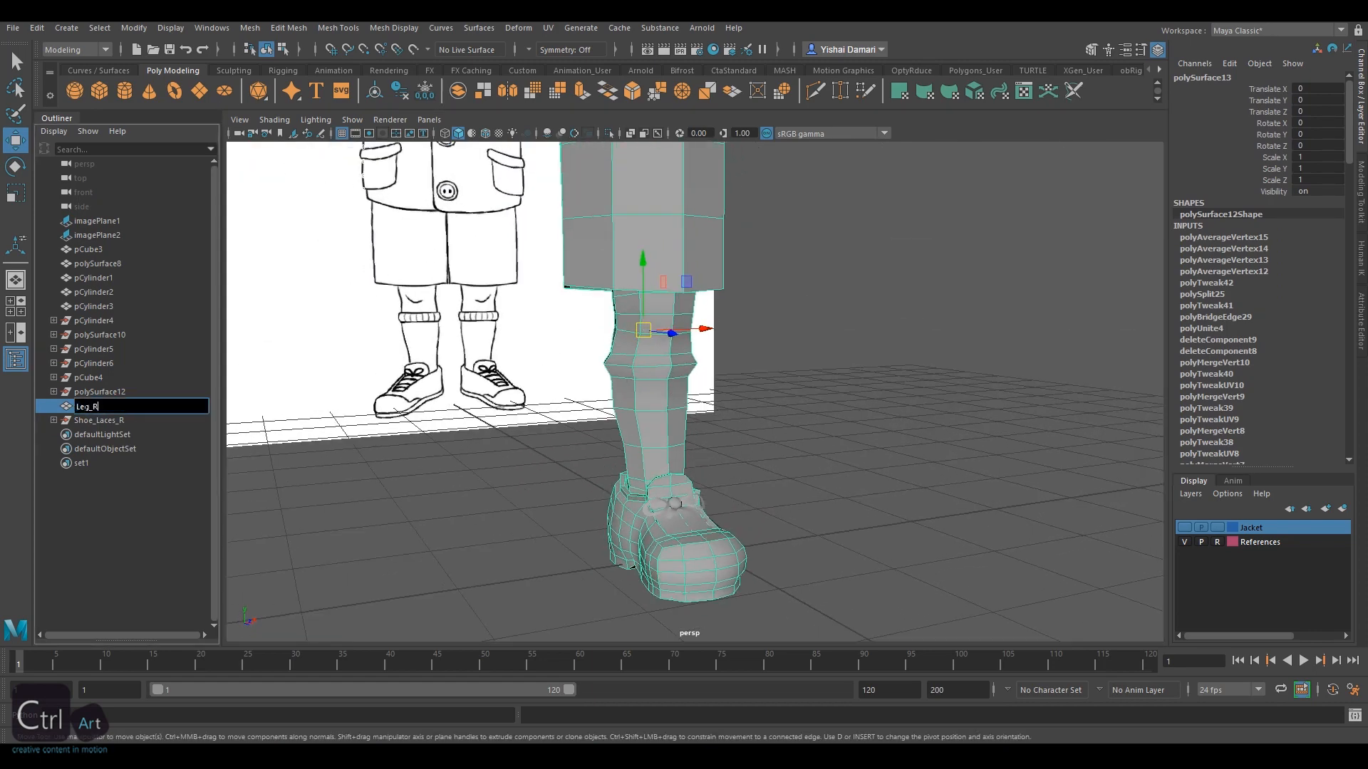
key(Return)
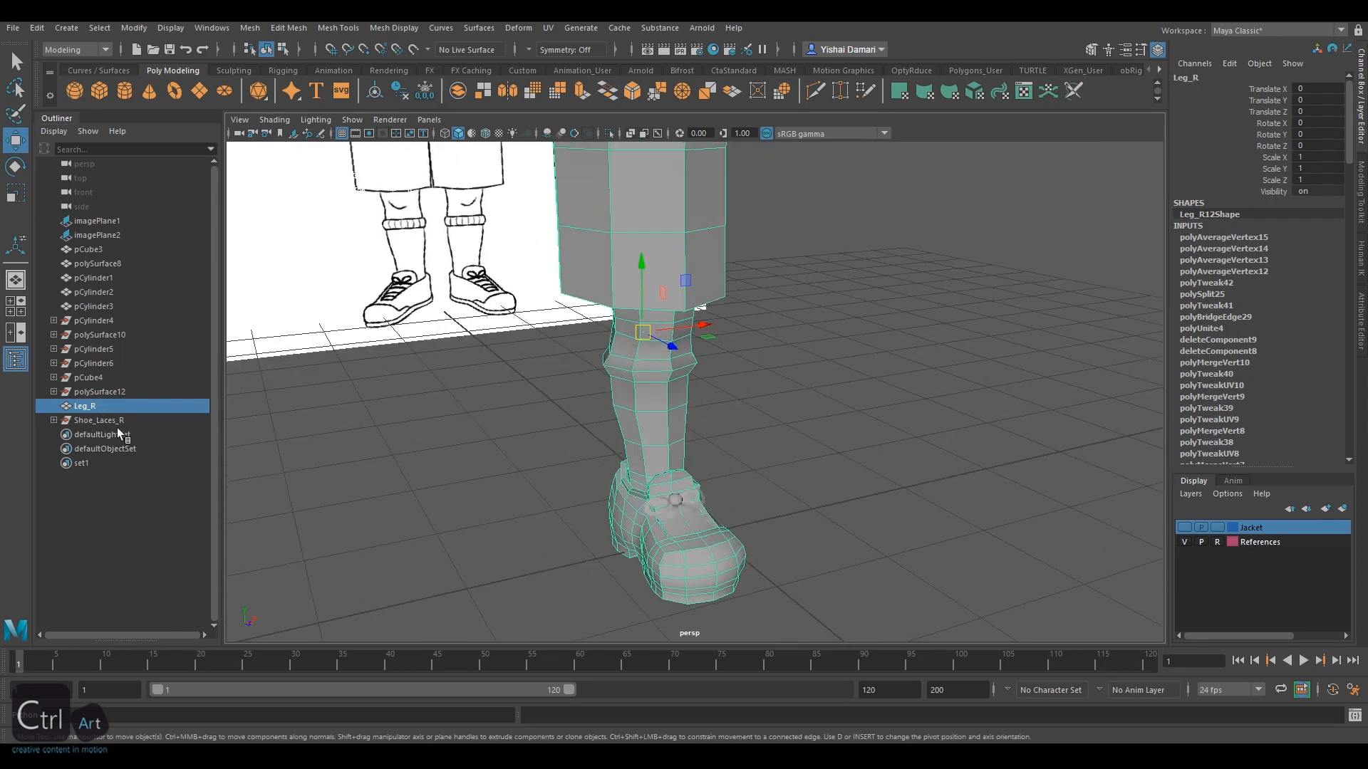
Group the leg mesh with the Shoe_Laces_R group and name the new group Leg_R
ctrl+click(107, 420)
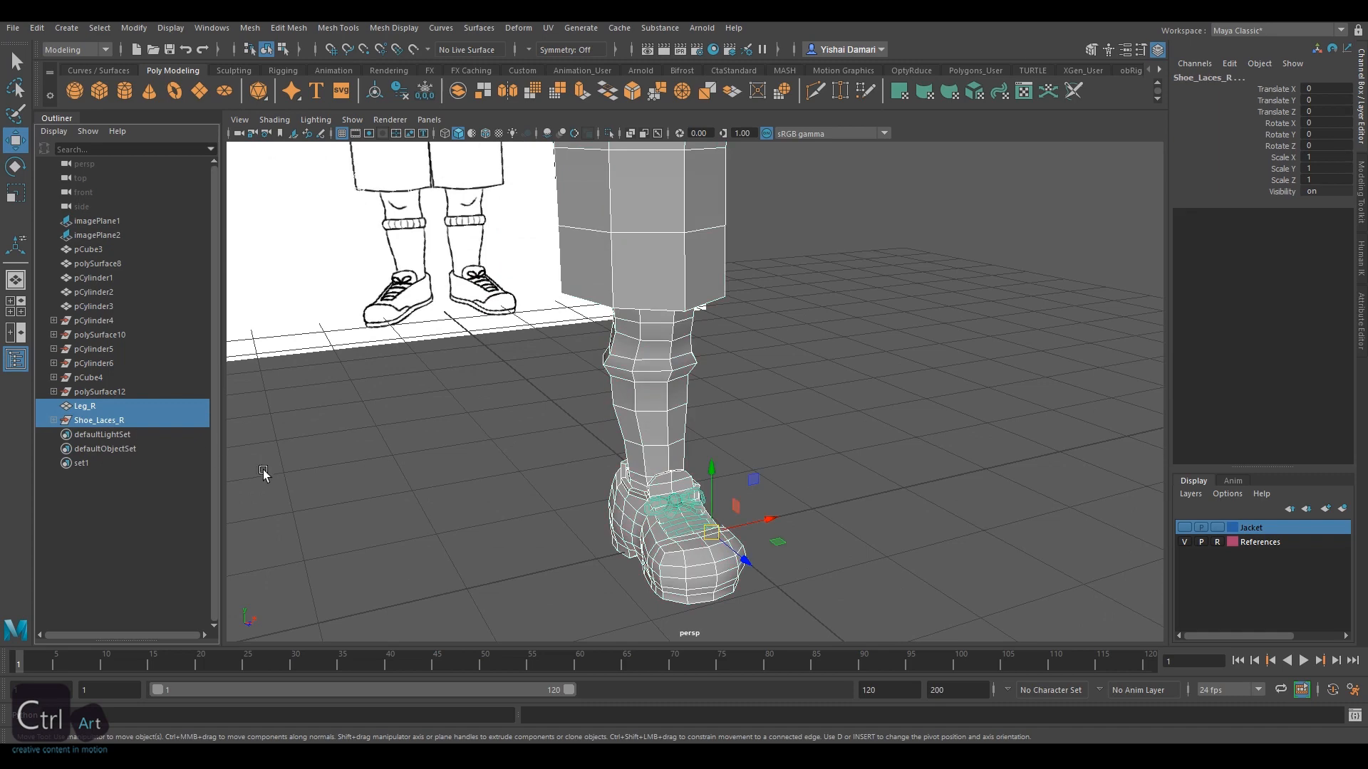
ctrl+click(84, 407)
ctrl+click(85, 408)
key(ctrl+g)
double_click(90, 407)
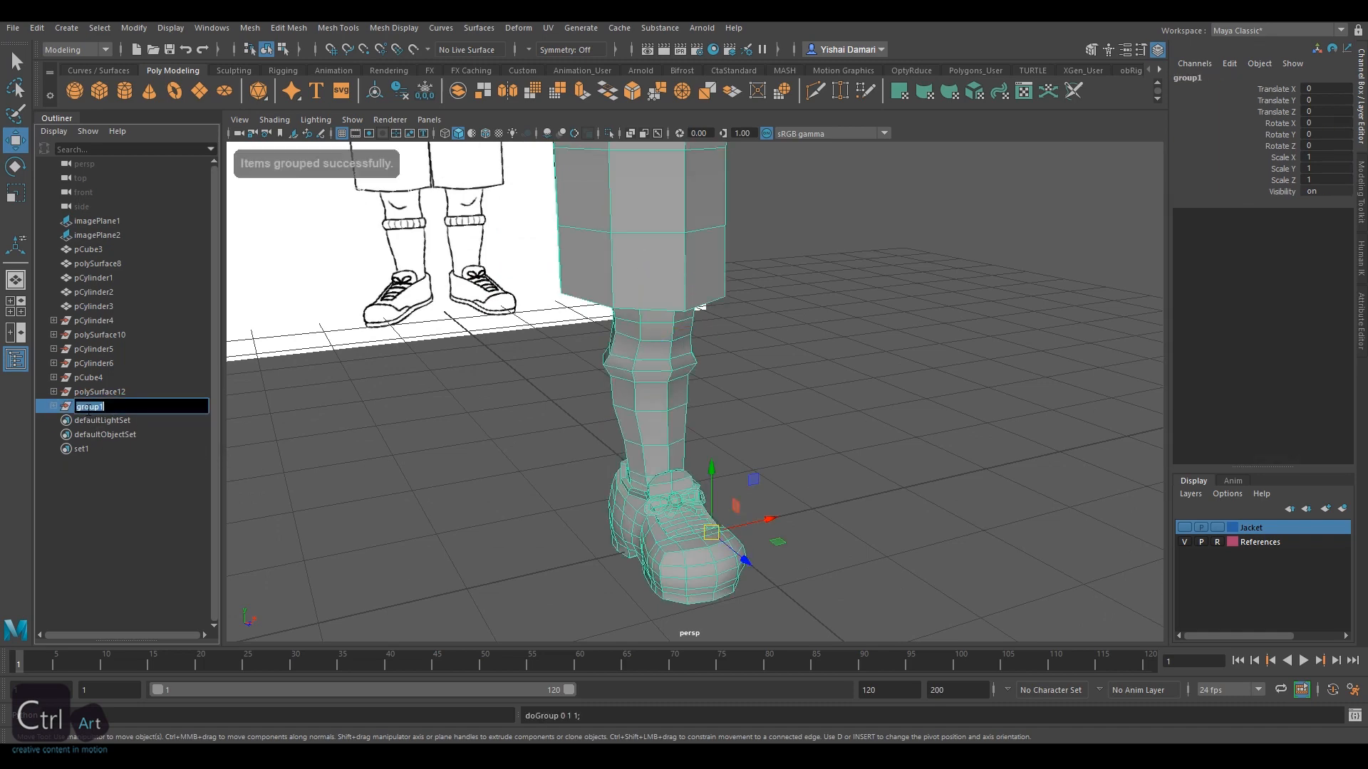
text(Leg_R)
key(Return)
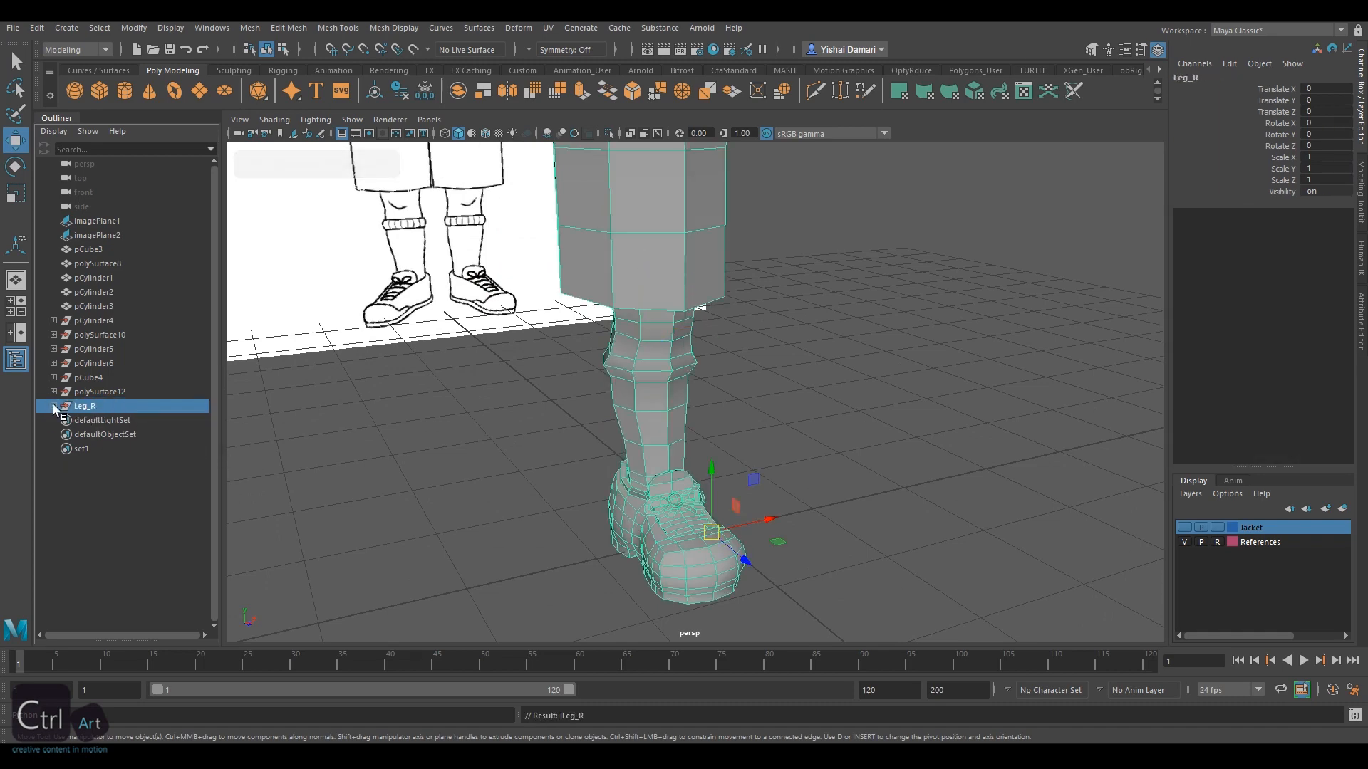
Rename the leg mesh inside the Leg_R group as Leg_R_Mesh
click(54, 406)
double_click(93, 434)
text(_Mes)
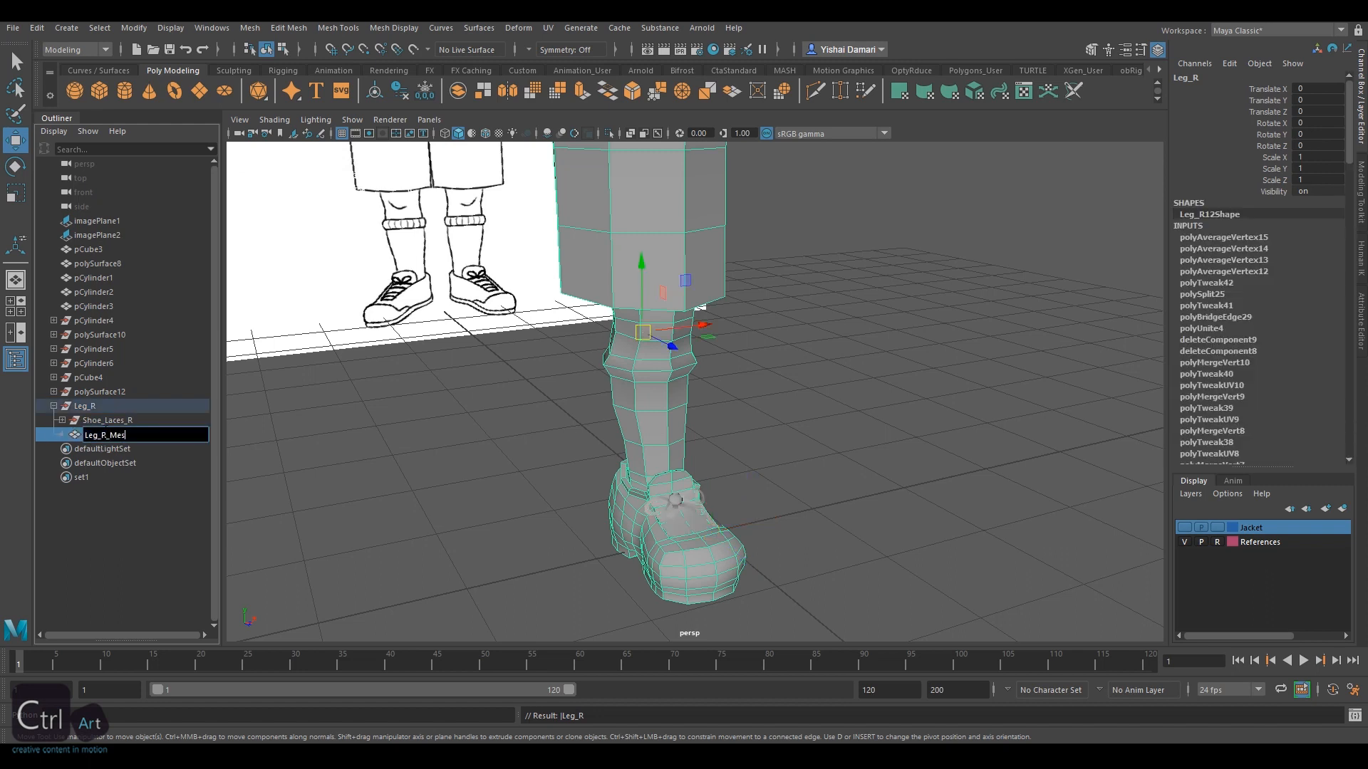
text(h)
key(Return)
Delete the construction history of the Leg_R group
click(93, 407)
click(54, 406)
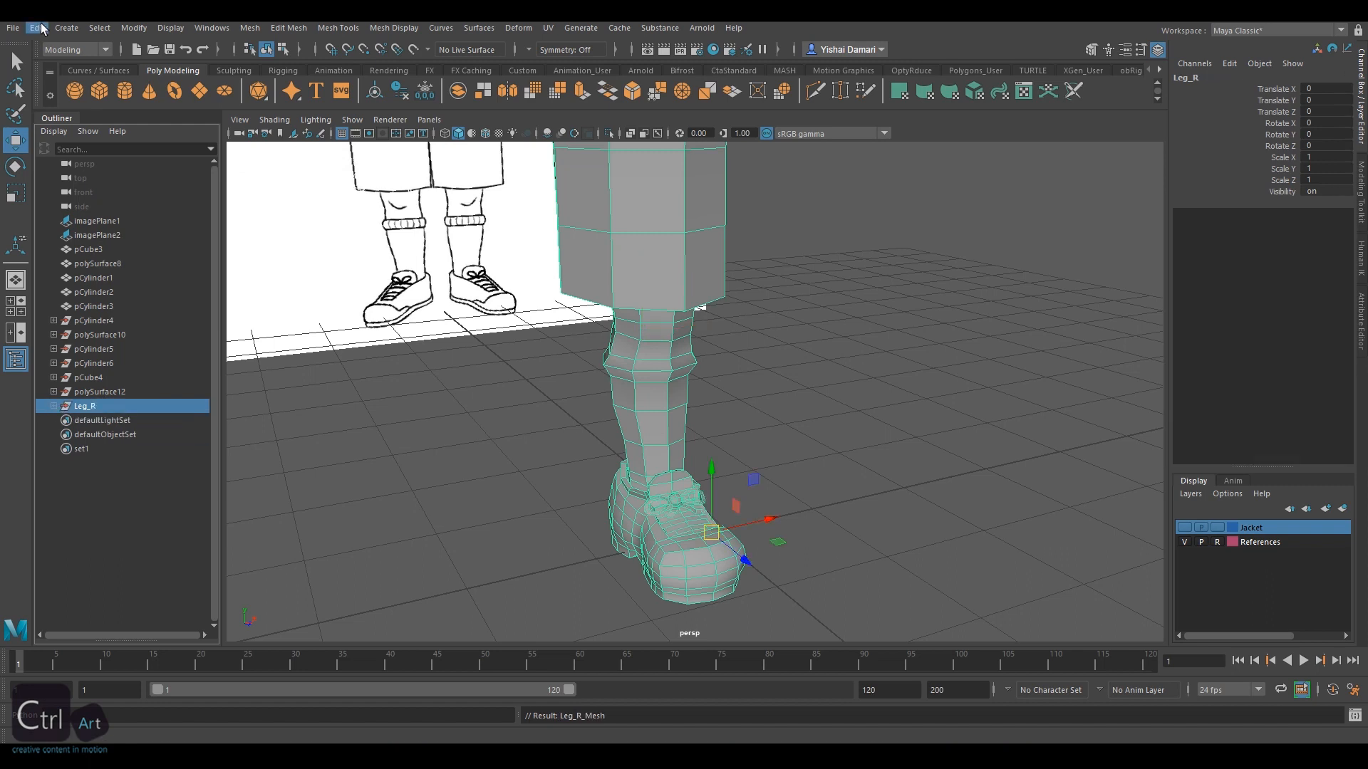
click(37, 27)
mouse_move(173, 210)
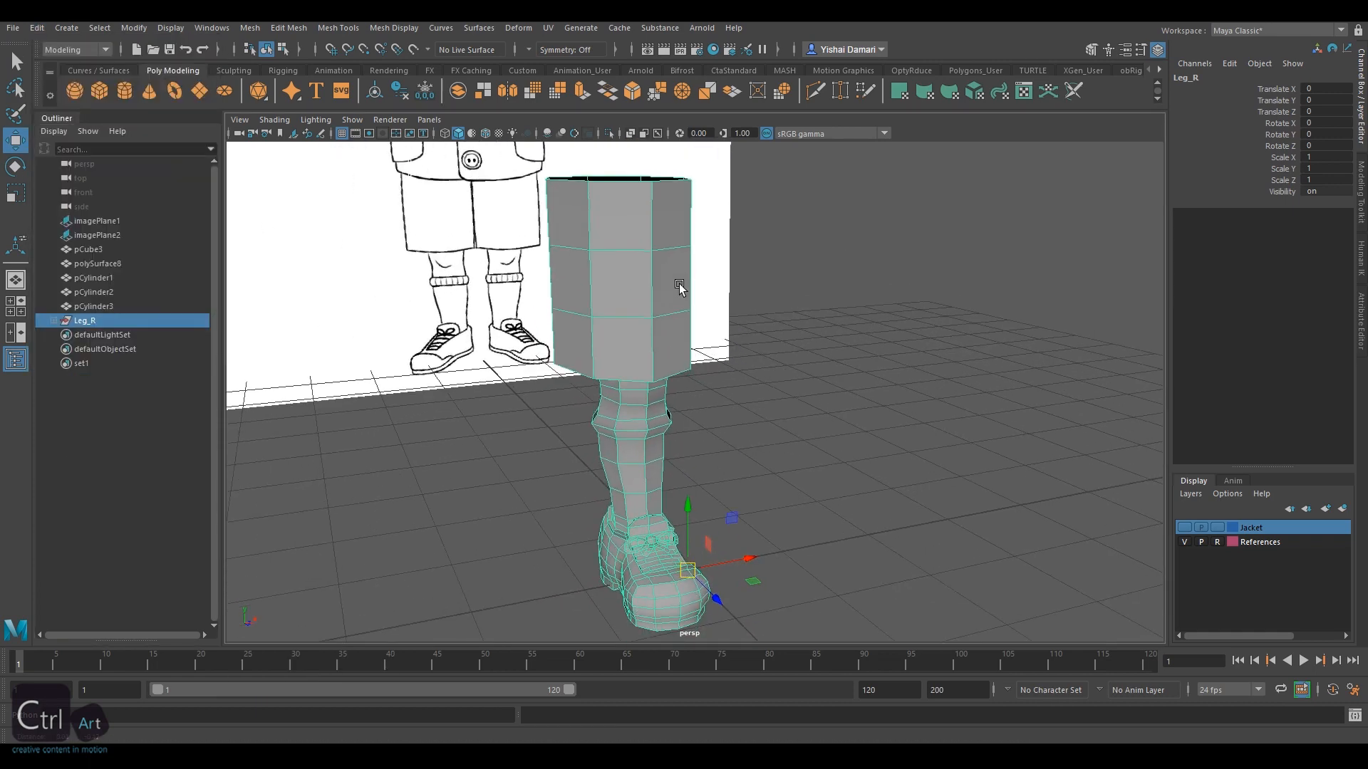
Show the Jacket layer and rename the three jacket buttons Burron_01, Burron_02 and Burron_03
click(1184, 527)
click(94, 278)
double_click(89, 278)
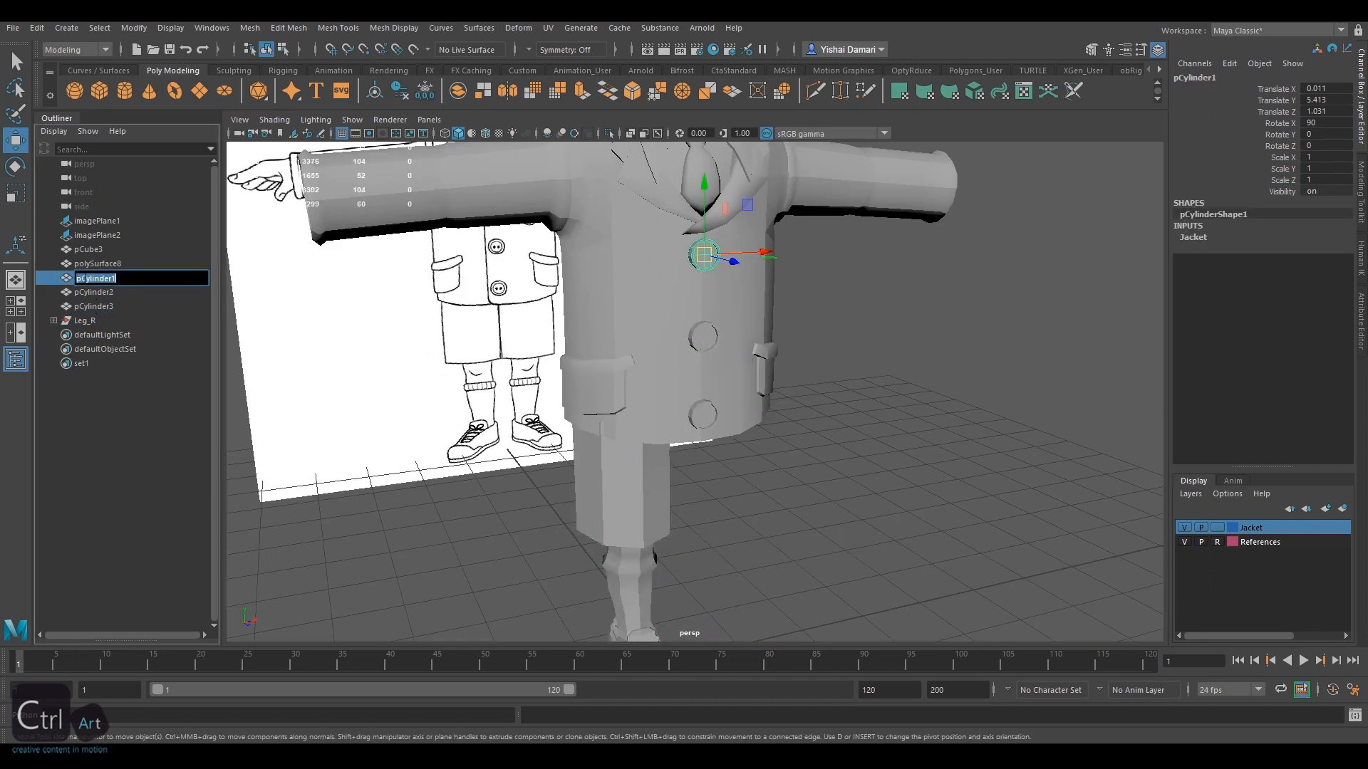
text(Burron_01)
key(Return)
double_click(89, 292)
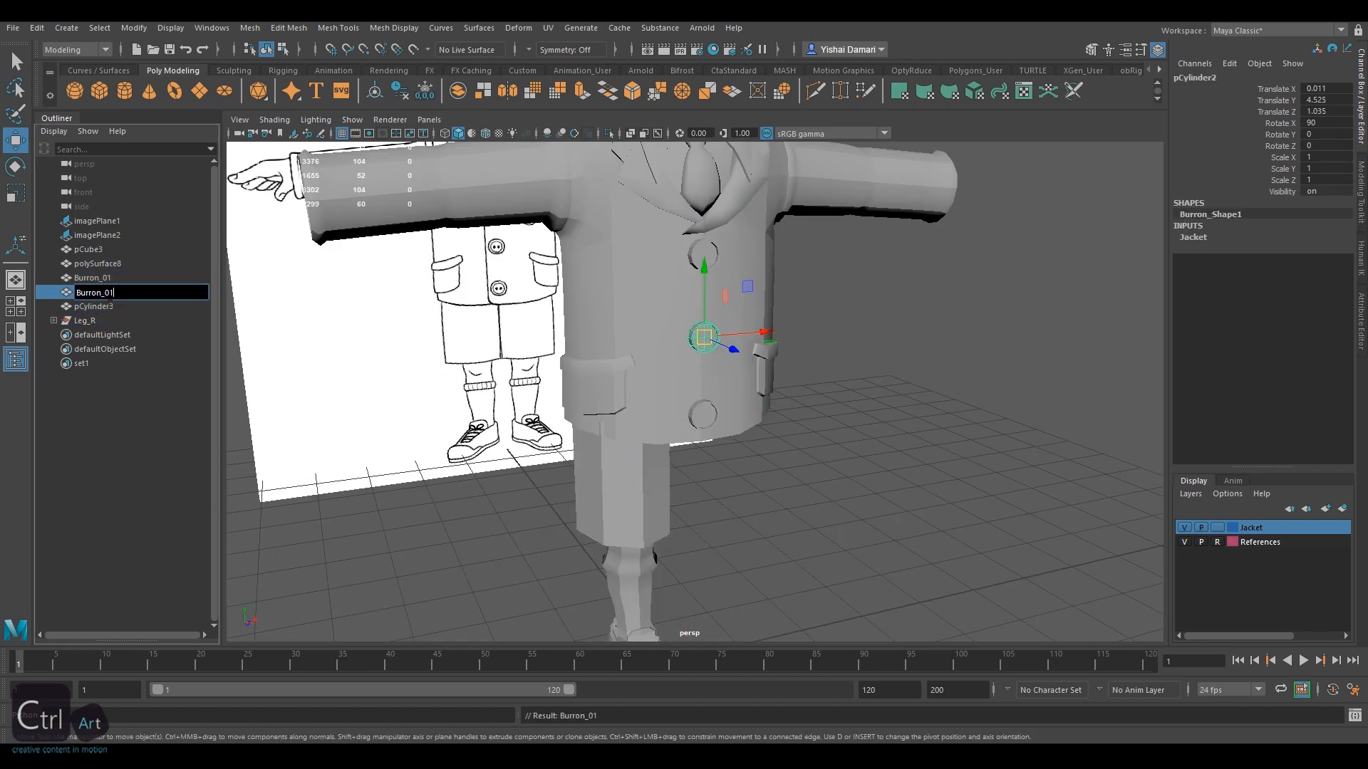
text(Burron_02)
key(Return)
double_click(89, 306)
text(Burron_03)
key(Return)
Group the three jacket buttons and name the group Buttons_jacket
shift+click(92, 278)
key(ctrl+g)
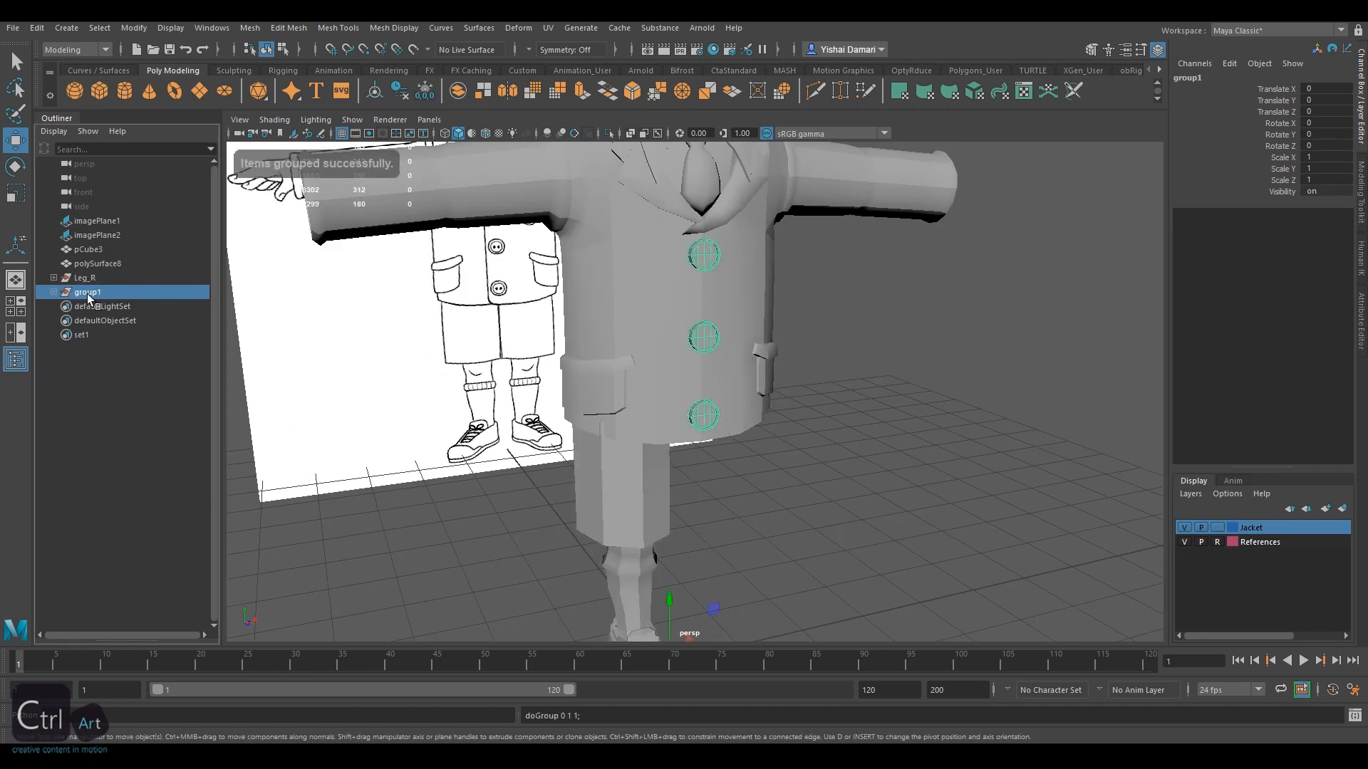
double_click(89, 292)
text(Buttons_jacket)
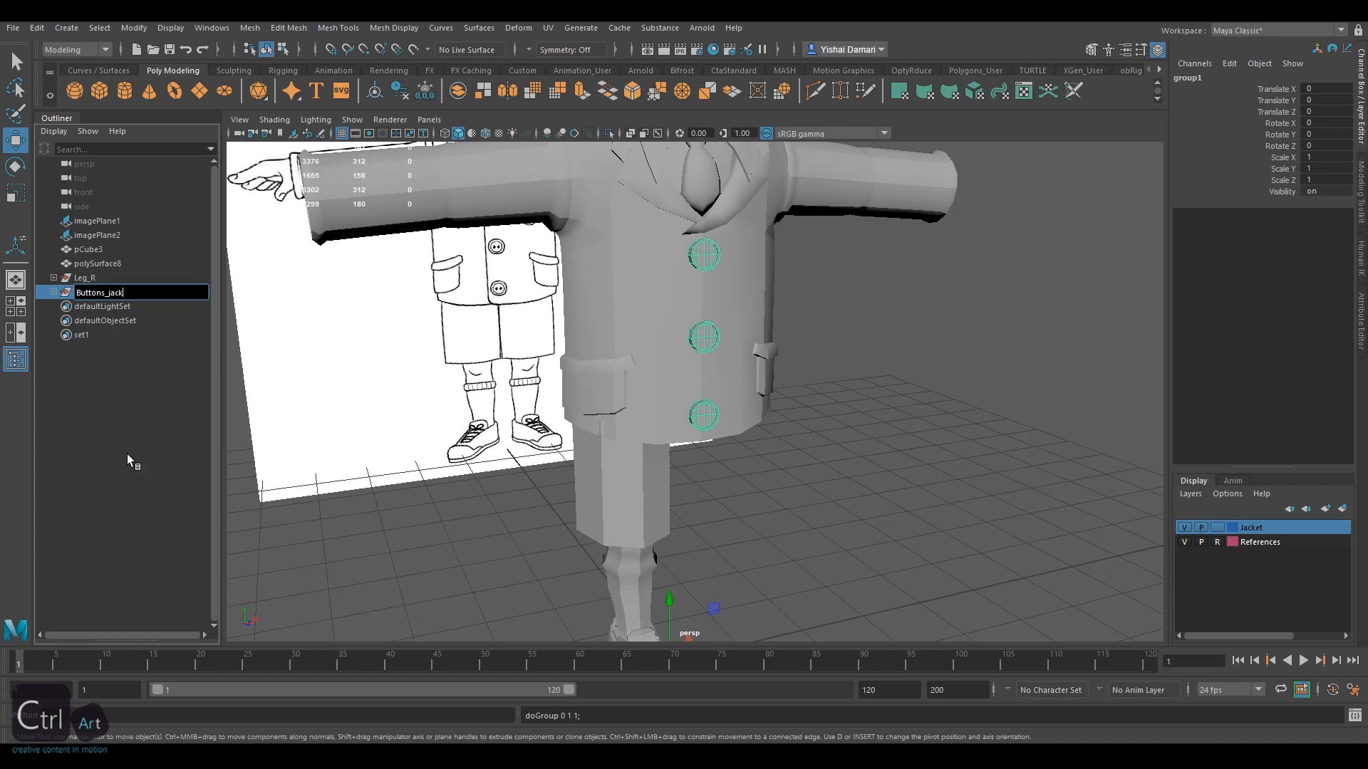
key(Return)
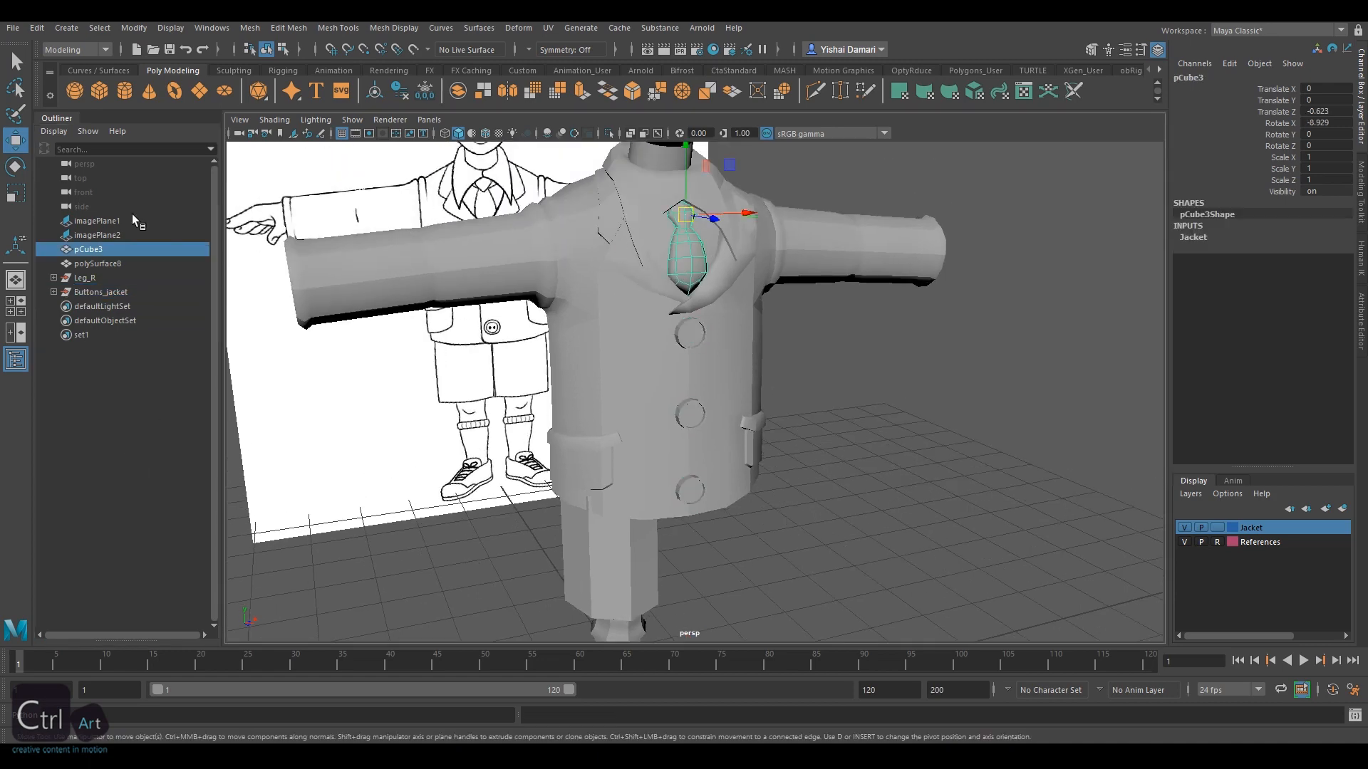
Rename the tie object pCube3 as Tie and the jacket body polySurface8 as Jacket_Mesh
double_click(89, 250)
text(Tie)
key(Return)
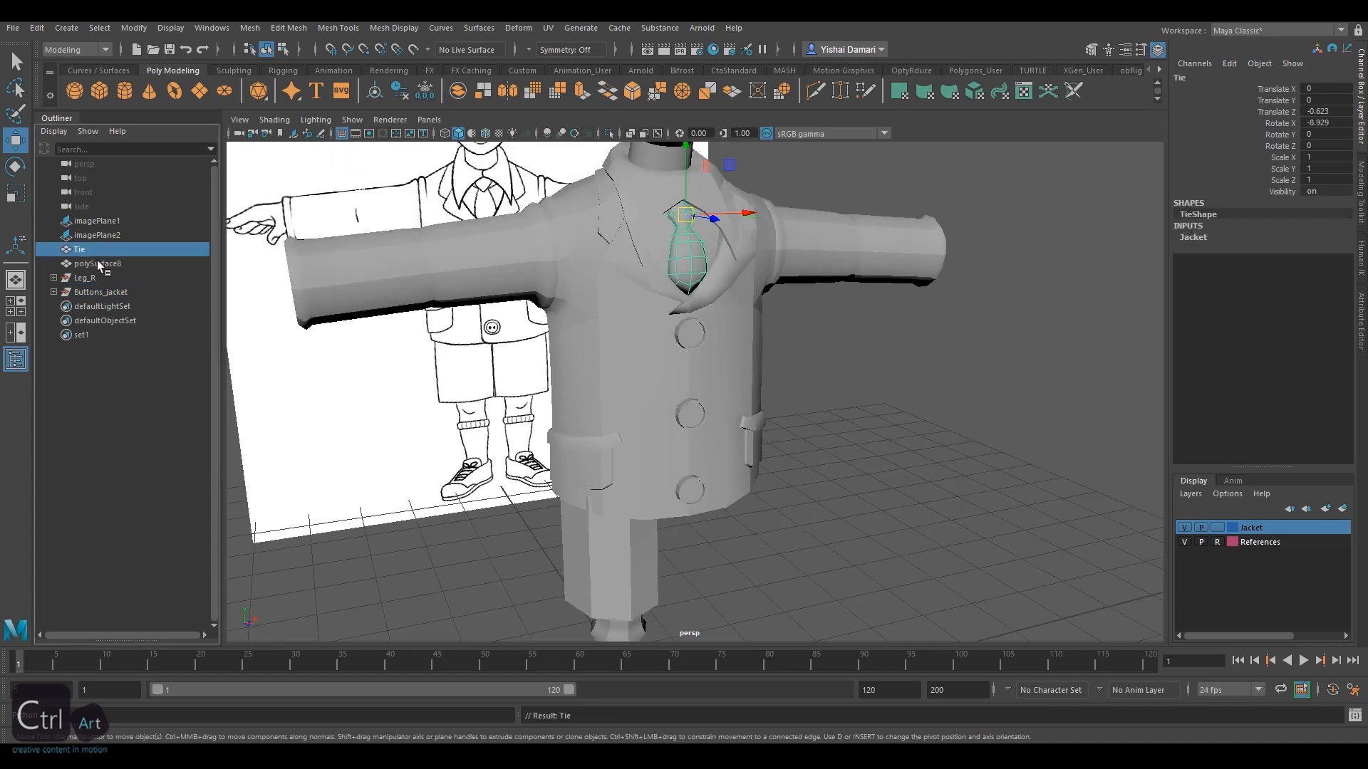
double_click(97, 264)
text(Jacket)
key(Return)
ctrl+click(104, 290)
ctrl+click(79, 252)
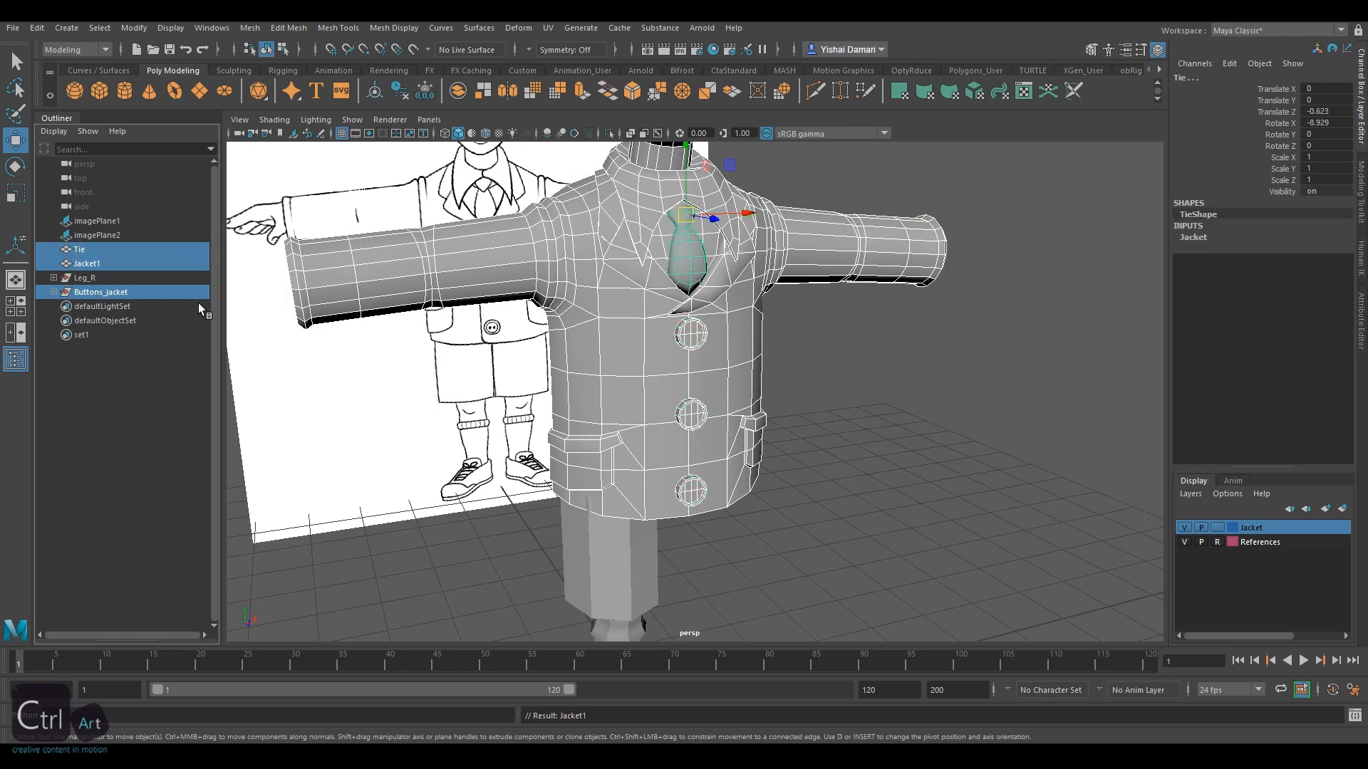
double_click(107, 263)
key(Return)
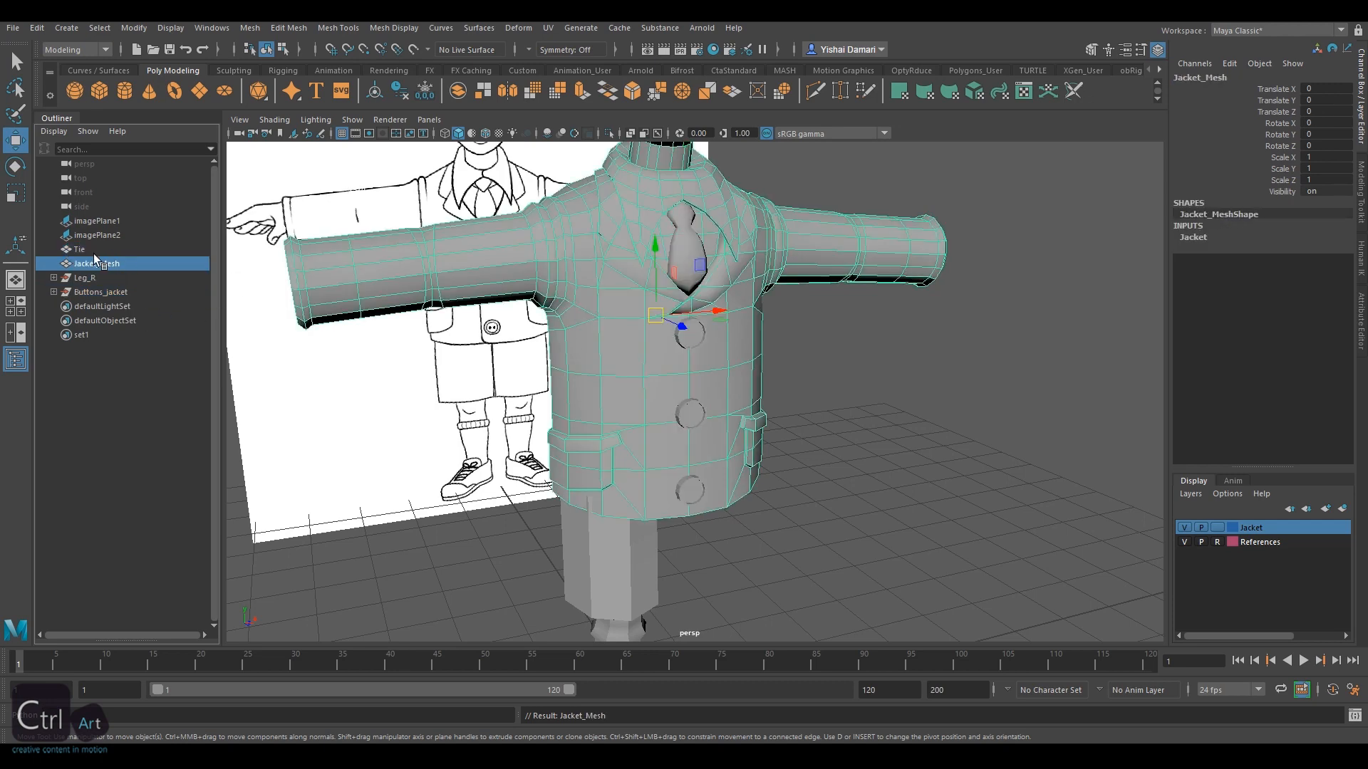
Group Jacket_Mesh, Tie and Buttons_jacket, and name the group Jacket
ctrl+click(79, 249)
ctrl+click(100, 292)
key(ctrl+g)
double_click(89, 263)
scroll(430, 354, down, 3)
scroll(430, 354, up, 3)
text(Jackett)
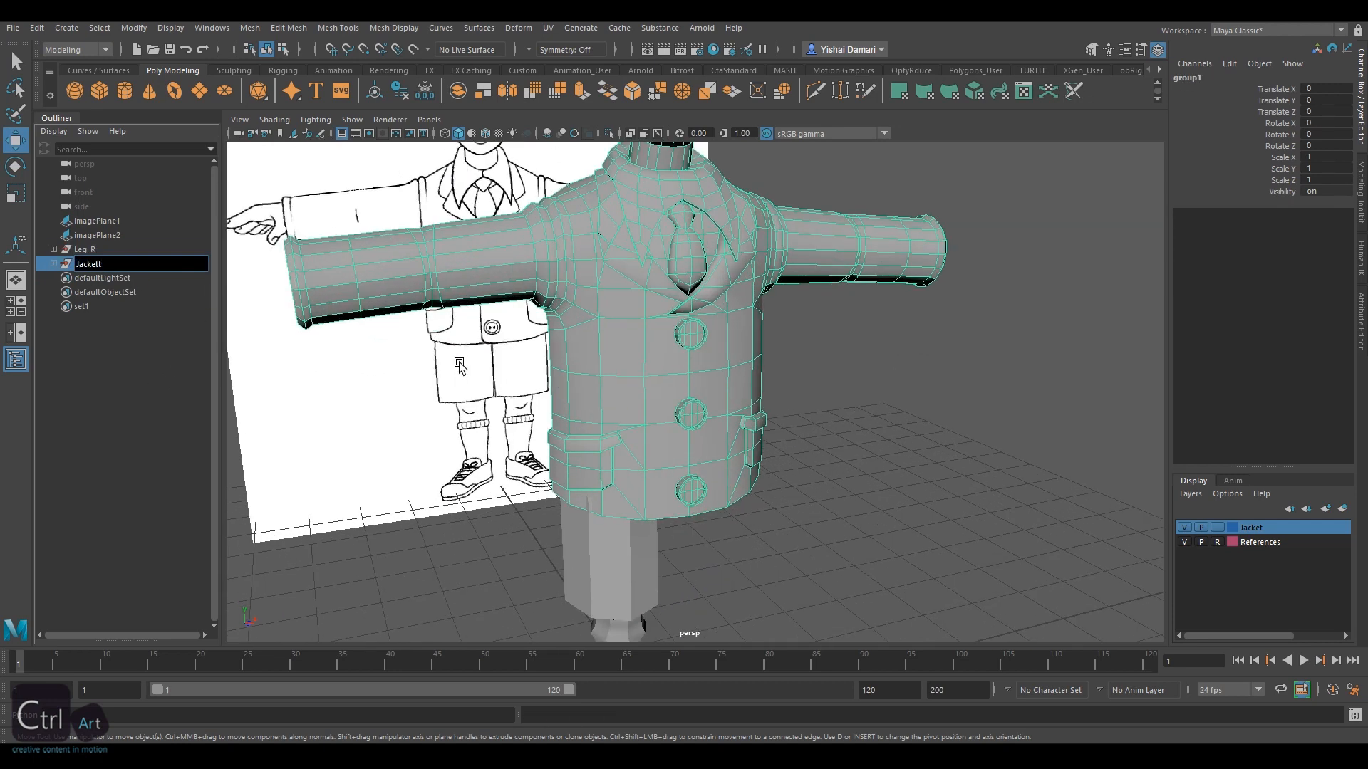
key(Return)
Delete the construction history of the jacket group
click(82, 251)
click(36, 27)
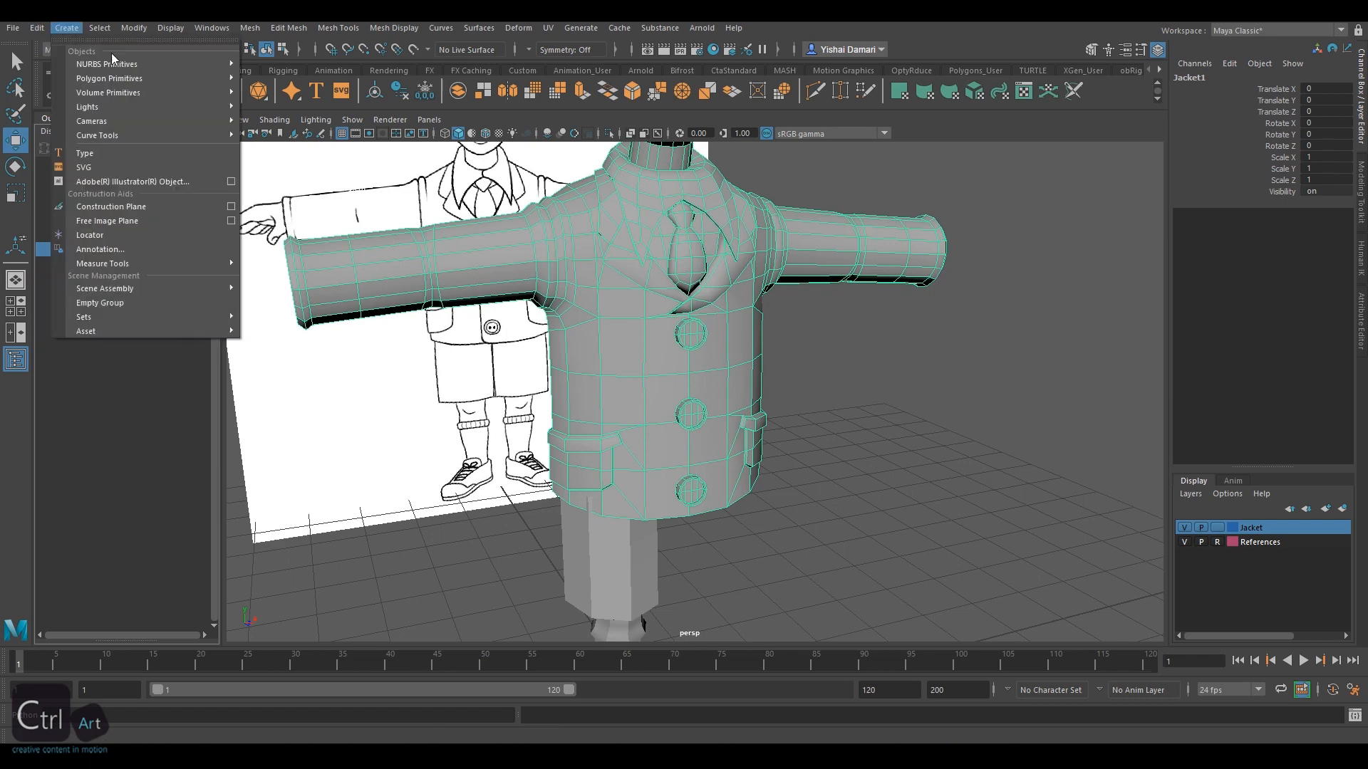
mouse_move(114, 208)
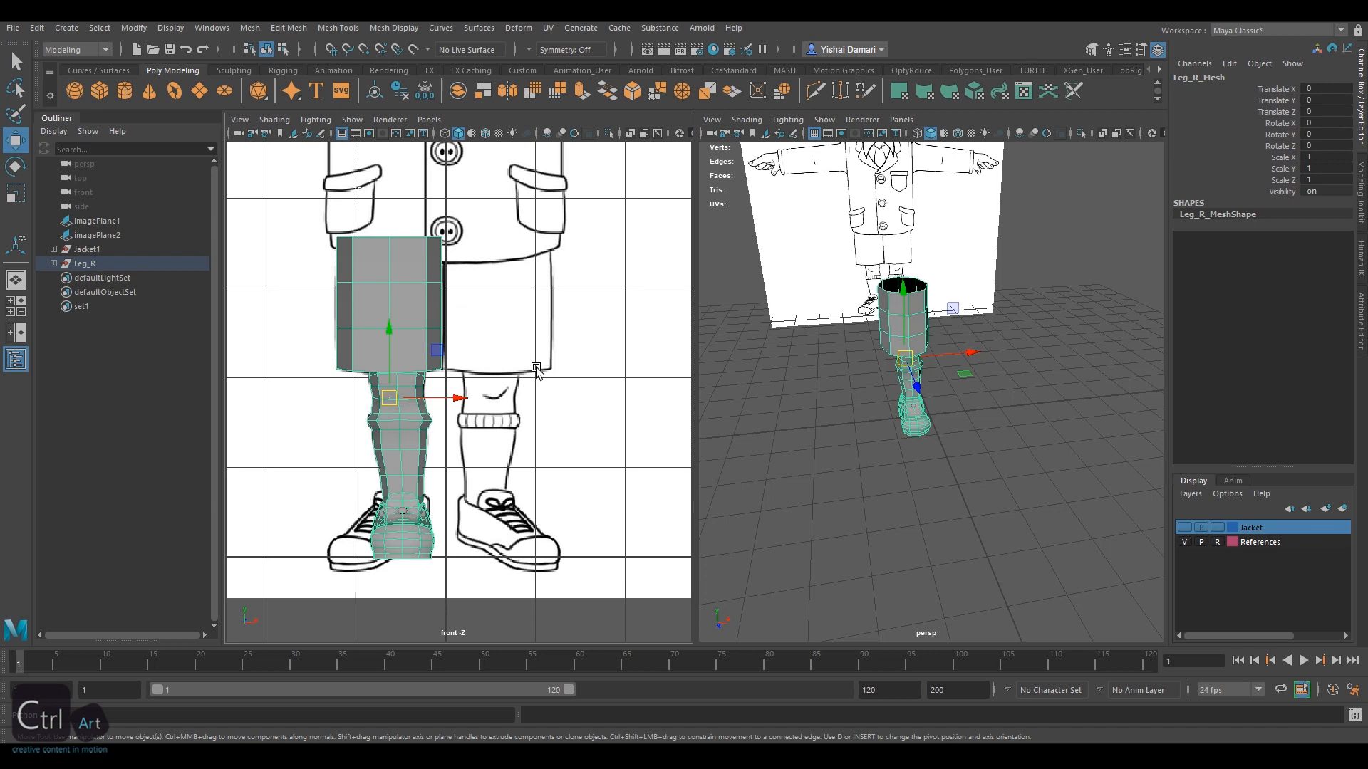
Move the pivot of Leg_R_Mesh to the character's vertical centre line with grid snapping, and freeze the mesh's transformations
key(d)
drag(456, 399, 464, 416)
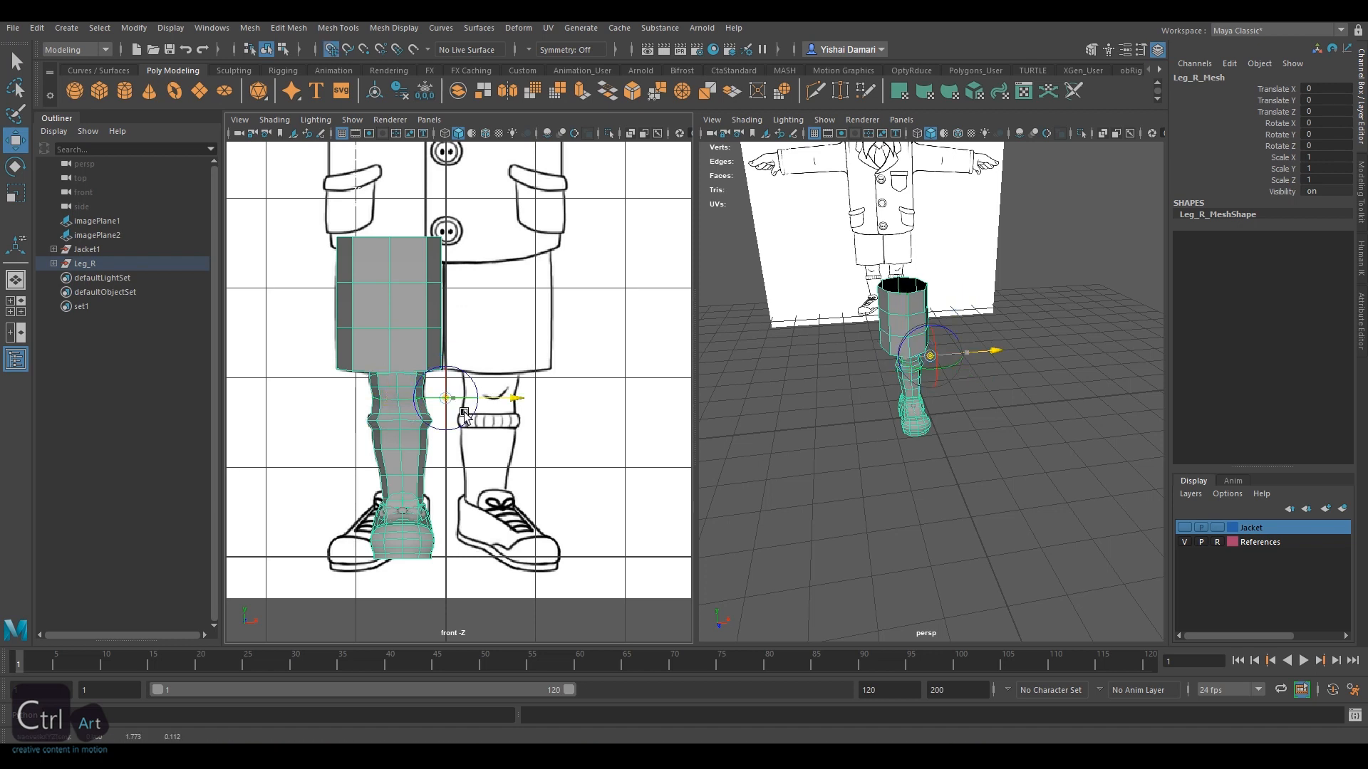
key(d)
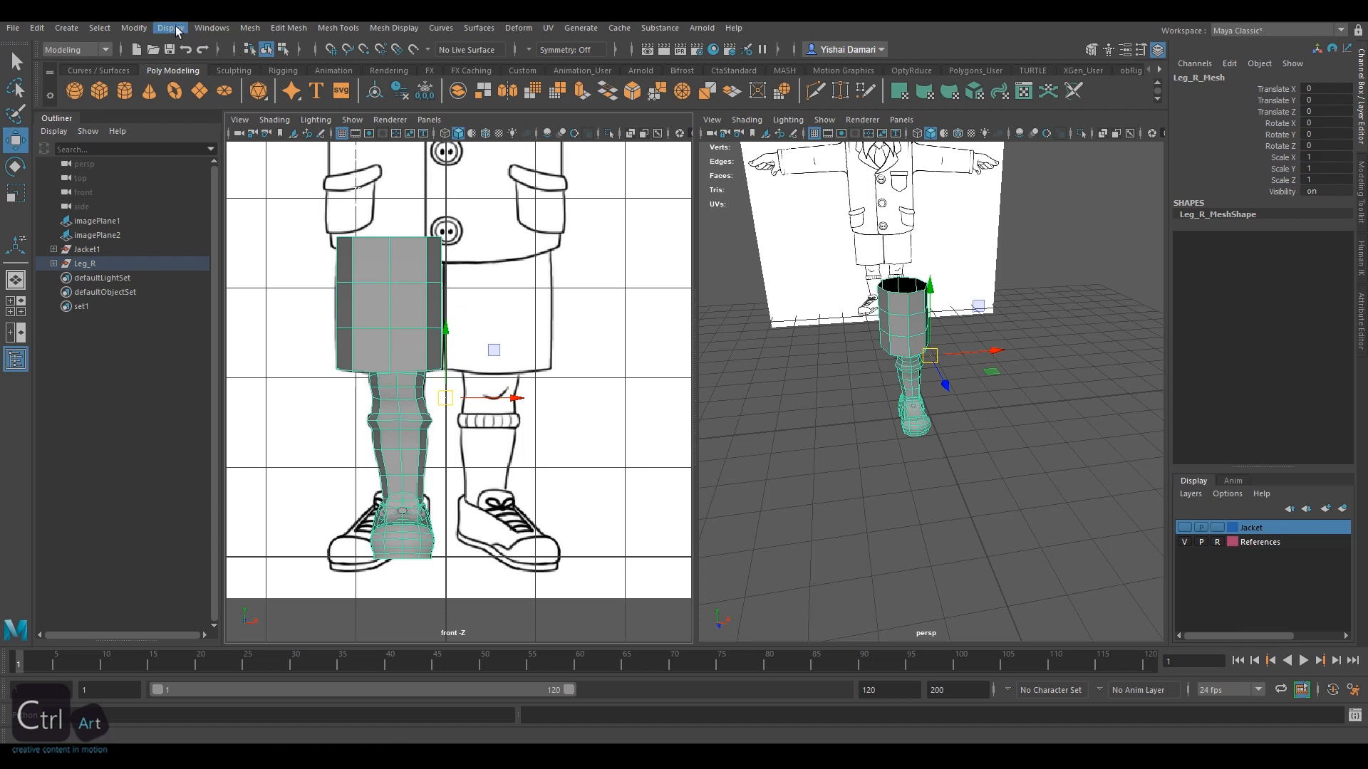
click(134, 28)
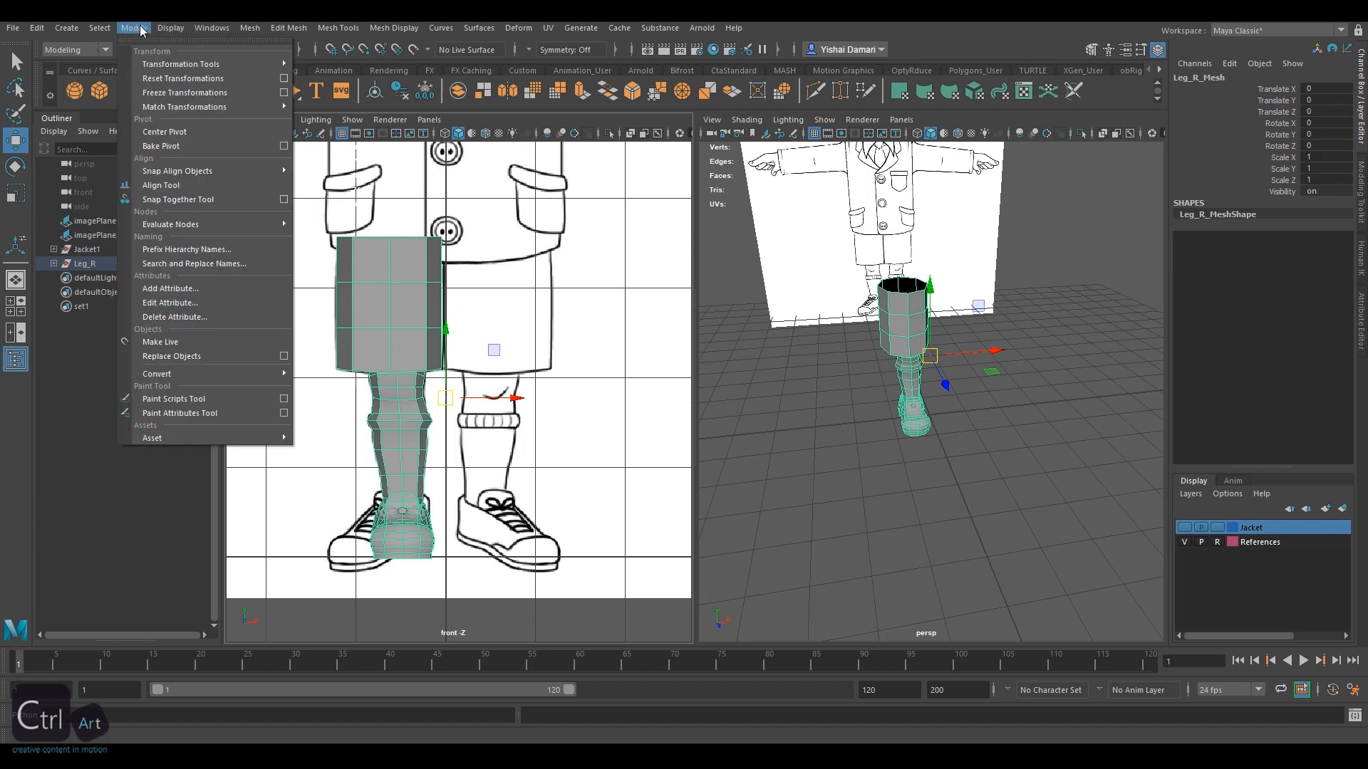
click(181, 91)
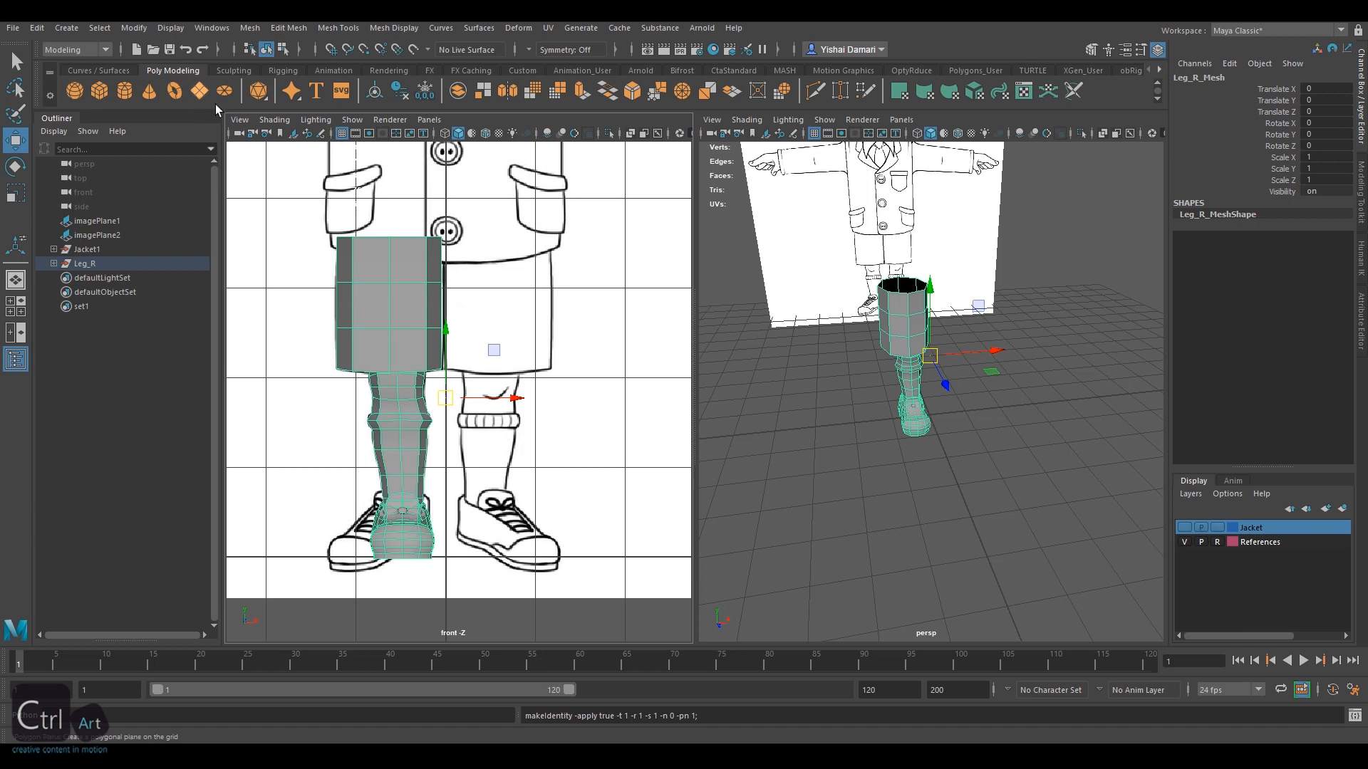
Reset the Mirror settings and mirror Leg_R_Mesh across the world X axis in the + direction
key(w)
drag(454, 399, 403, 399)
click(37, 29)
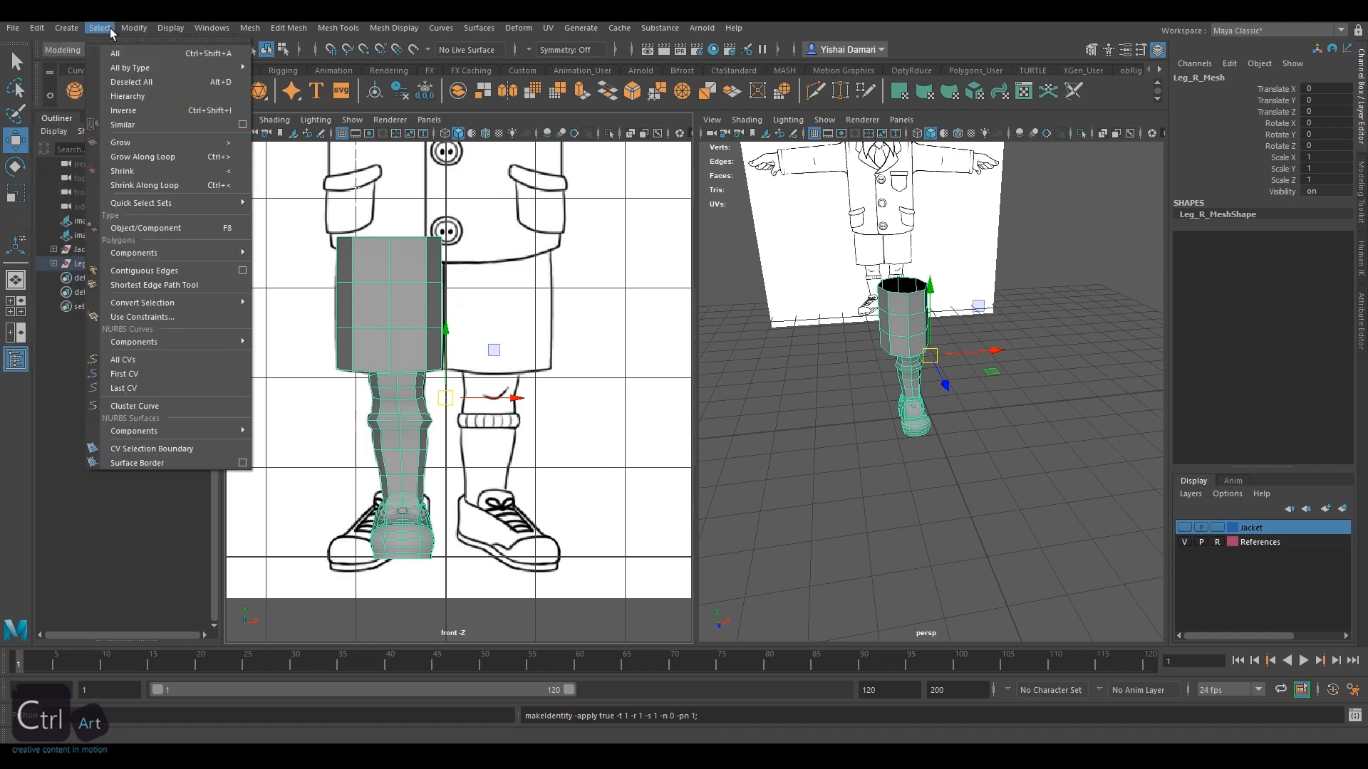
mouse_move(248, 30)
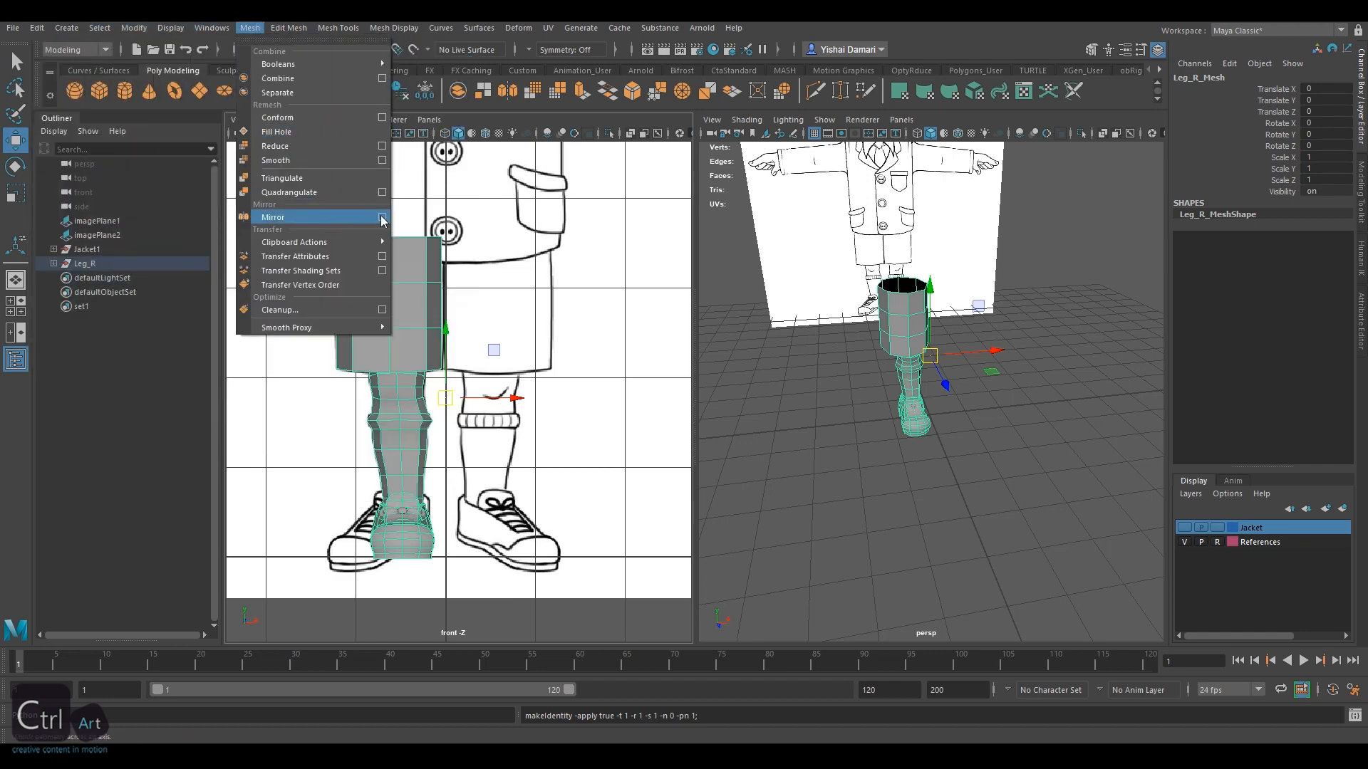
click(383, 218)
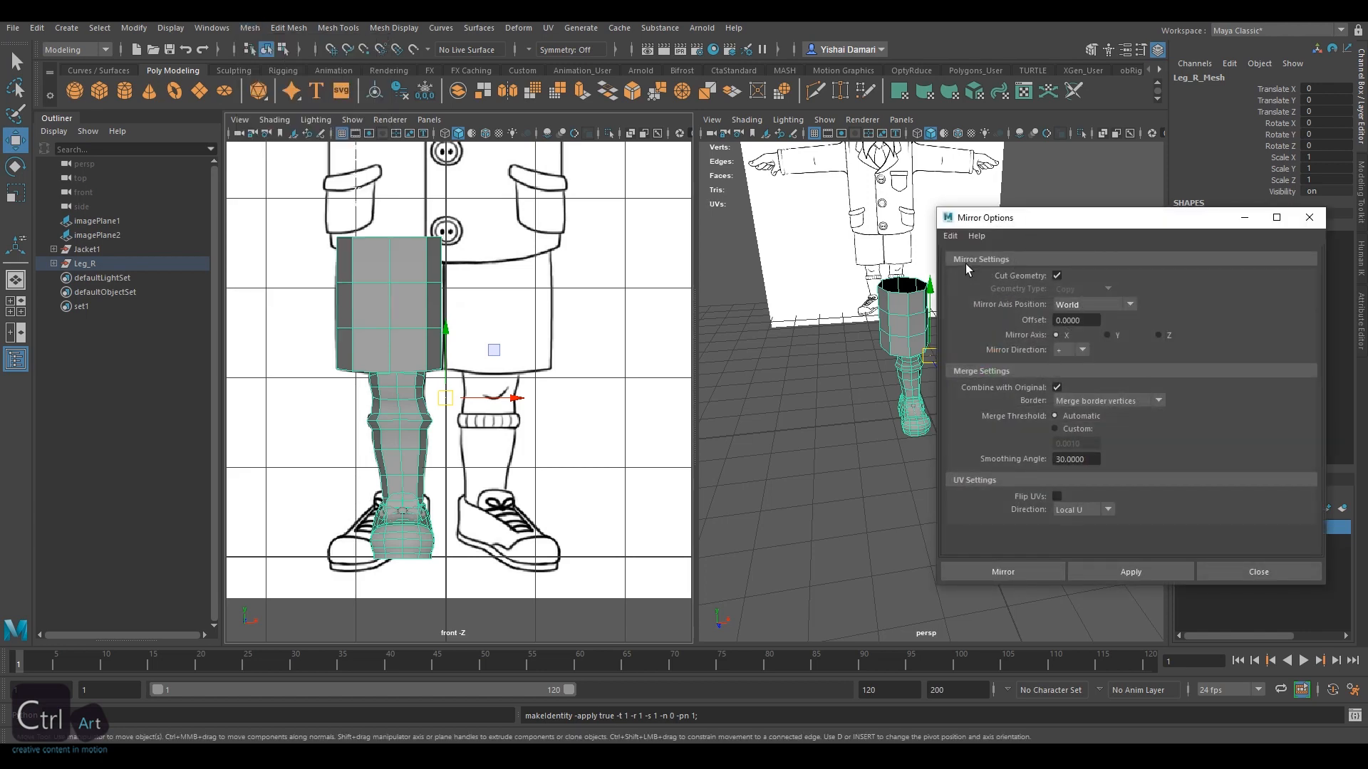
click(950, 236)
click(983, 265)
drag(1130, 223, 313, 225)
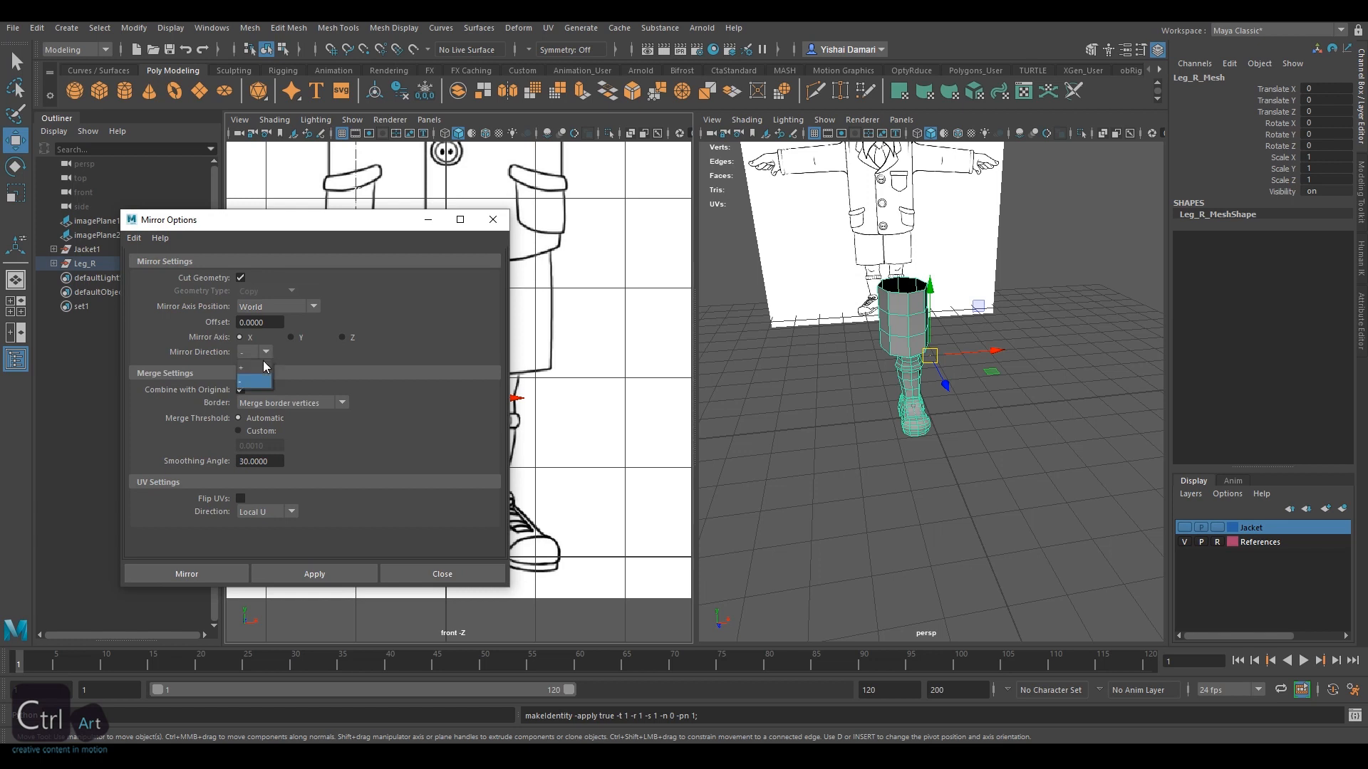
click(260, 369)
click(334, 576)
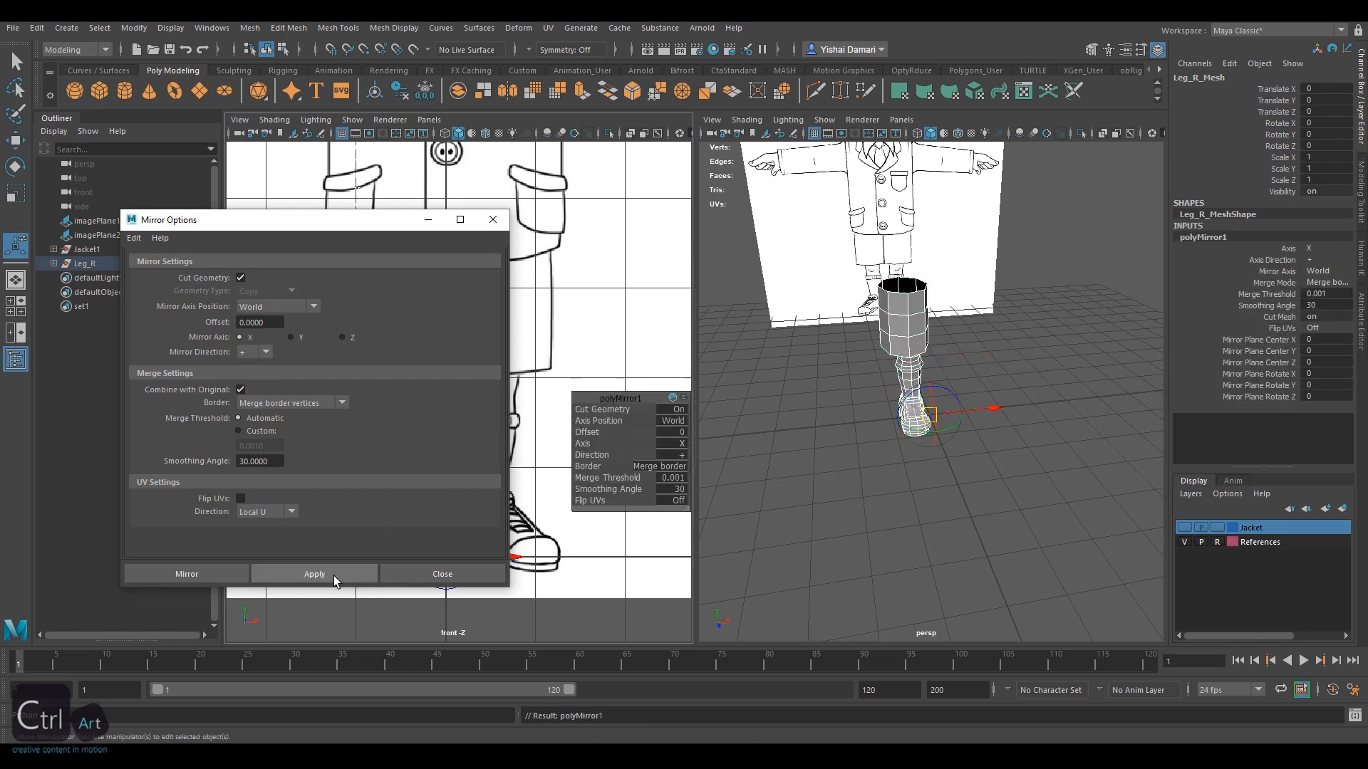
click(493, 220)
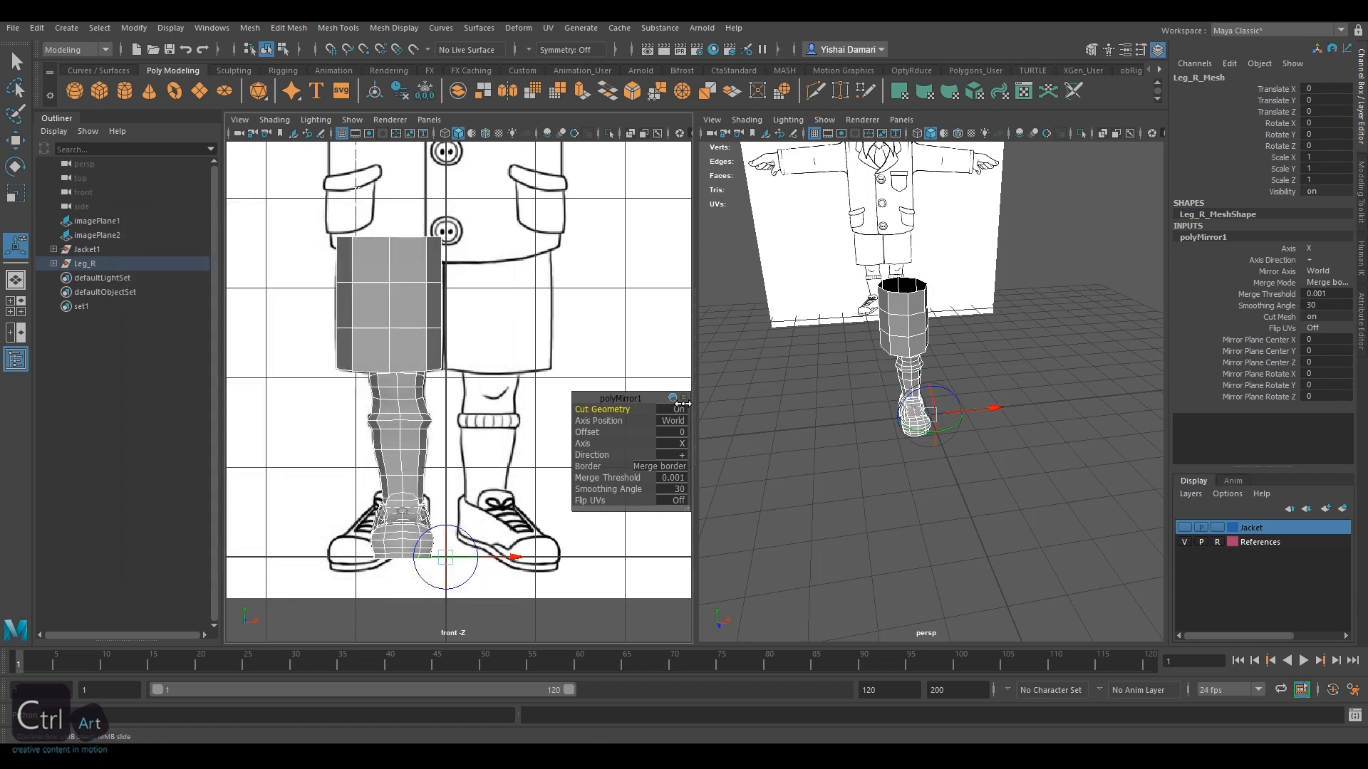
Turn off Cut Geometry for the leg mirror and check the two legs in perspective
drag(683, 404, 549, 410)
alt+drag(947, 406, 922, 356)
alt+right_drag(923, 357, 1154, 332)
alt+drag(925, 341, 929, 338)
alt+middle_drag(924, 272, 926, 347)
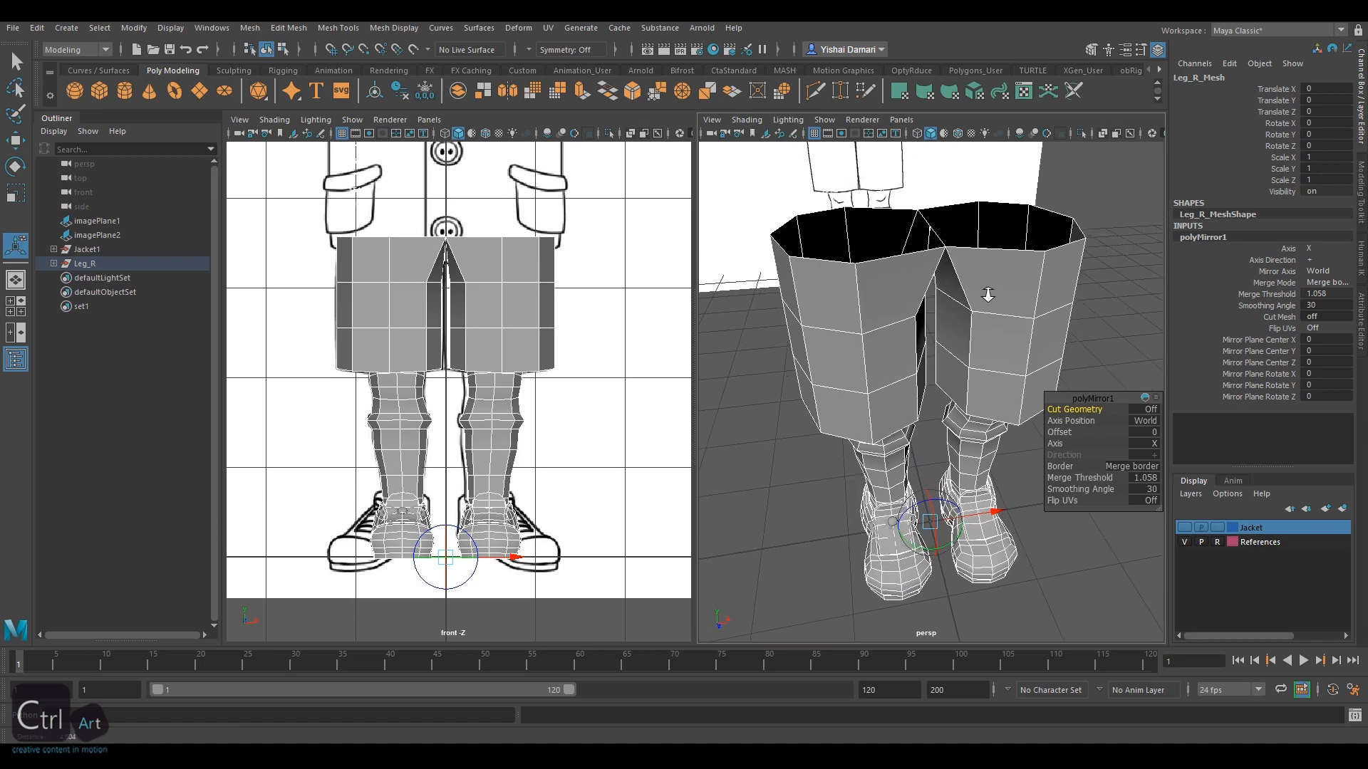
Set the leg mirror's Merge Threshold to 0.1 and reduce it further to 0.01
alt+right_drag(985, 293, 954, 297)
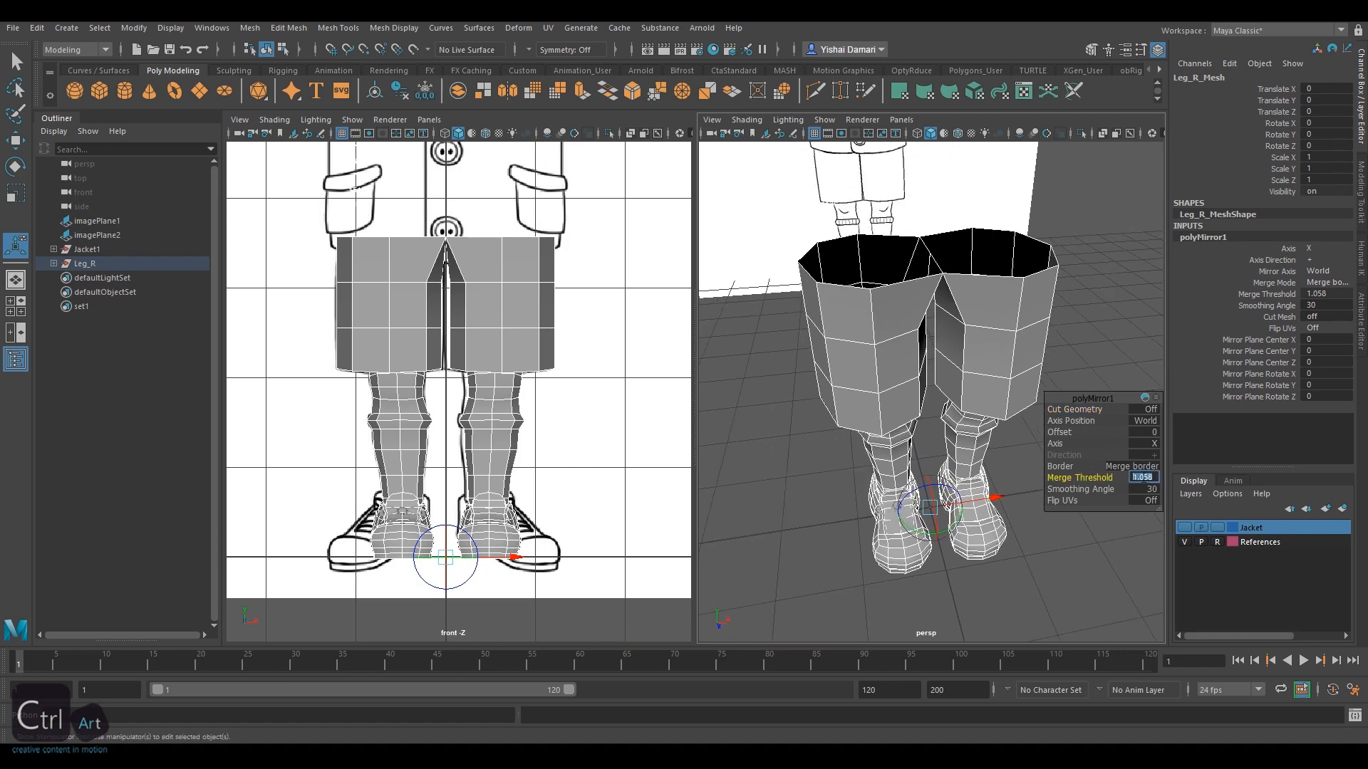
text(0.1)
key(Return)
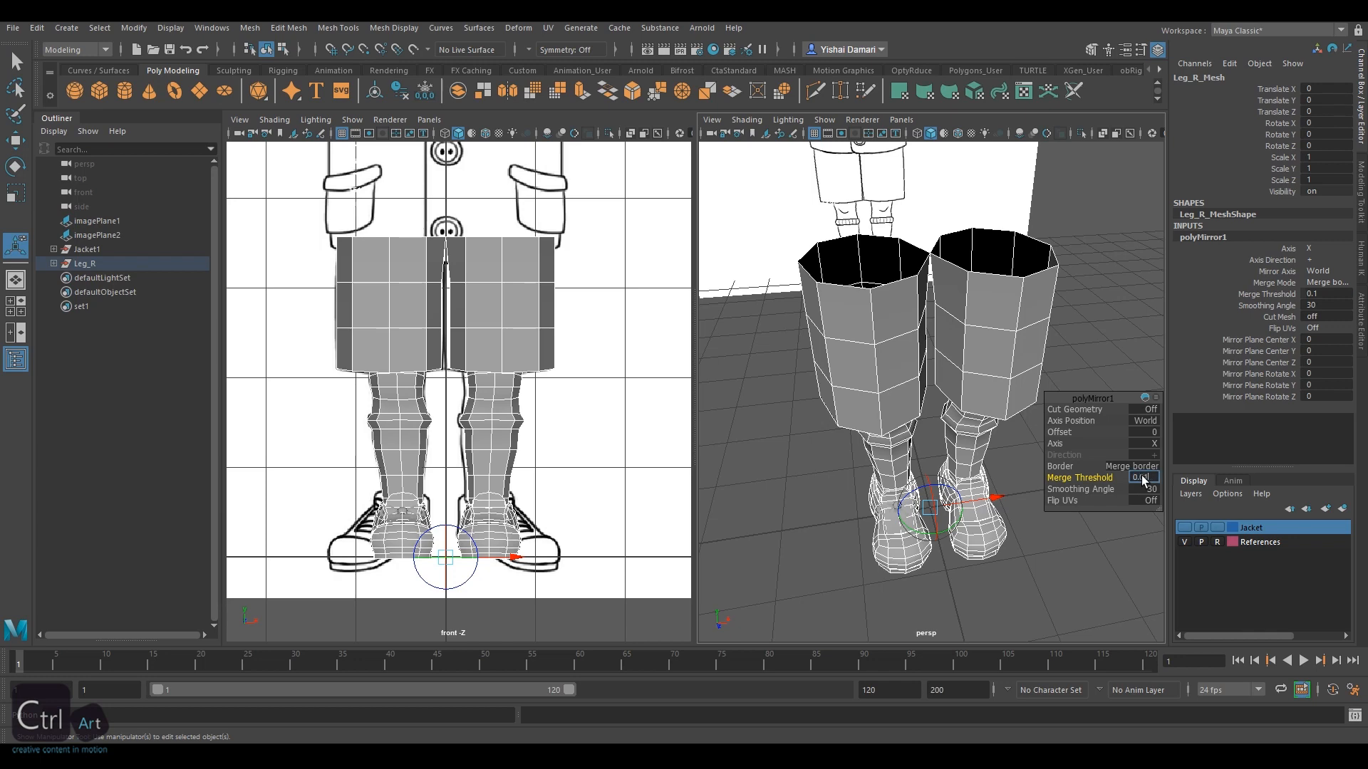
key(Return)
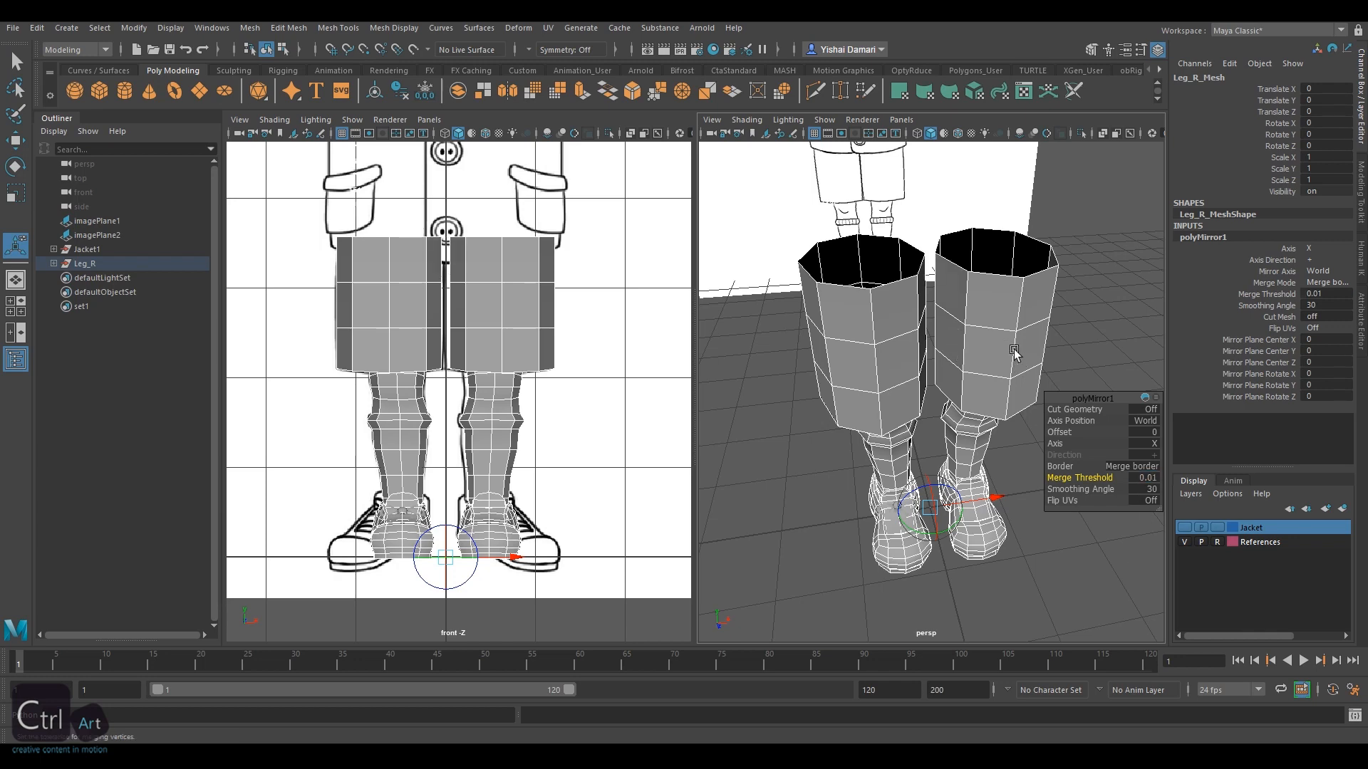
Expand the Leg_R and Shoe_Laces_R groups and select all lace objects from ShoeLace_Tie_L through ShoeLace_L
alt+drag(1014, 351, 1090, 302)
click(1089, 304)
scroll(998, 414, up, 5)
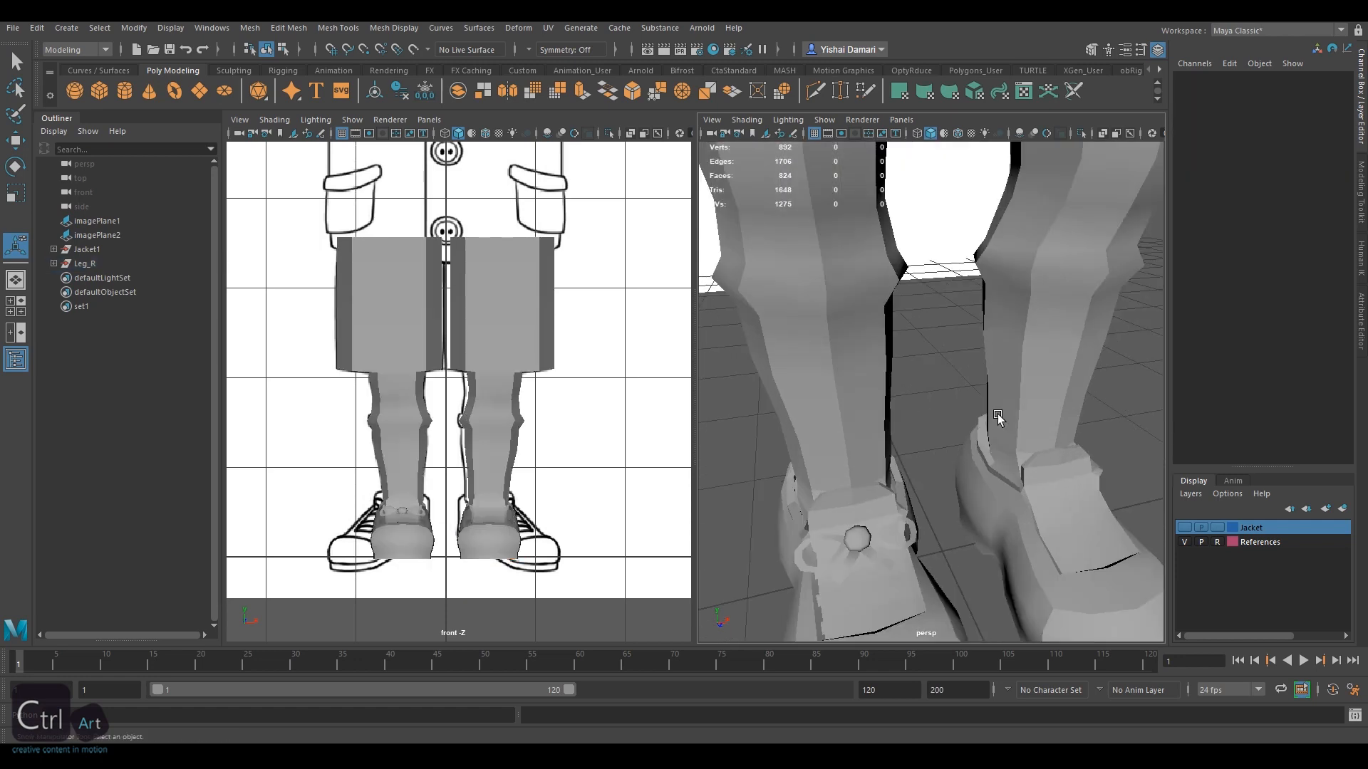
alt+middle_drag(998, 415, 973, 270)
click(845, 421)
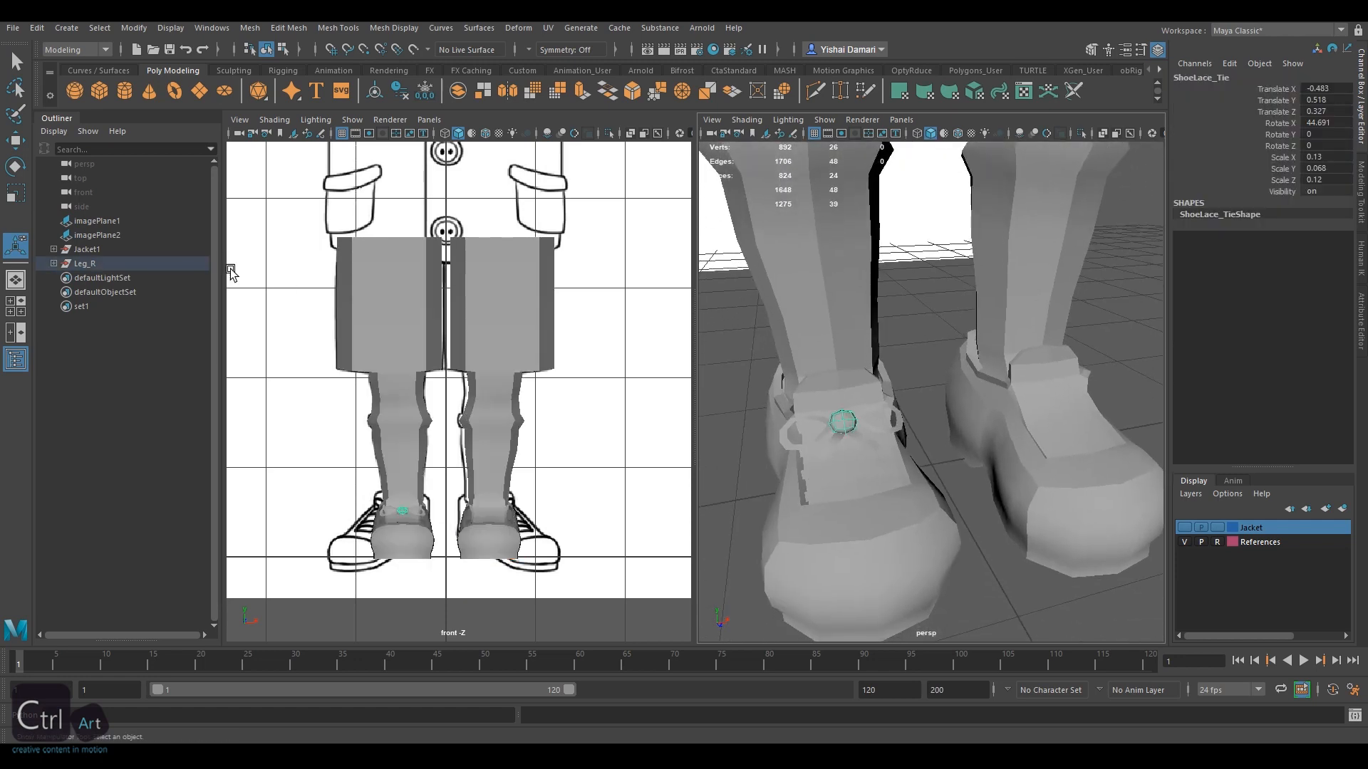
click(79, 264)
click(53, 263)
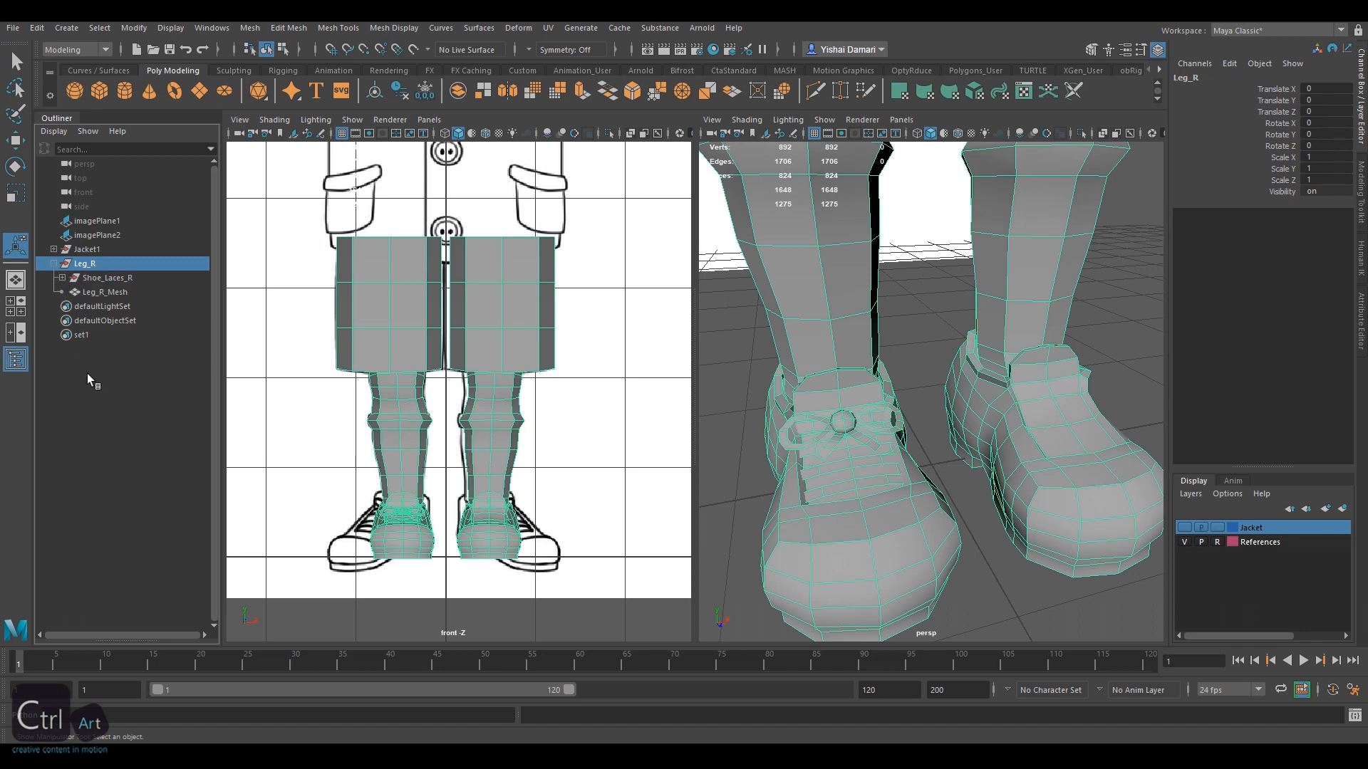
click(98, 279)
click(63, 278)
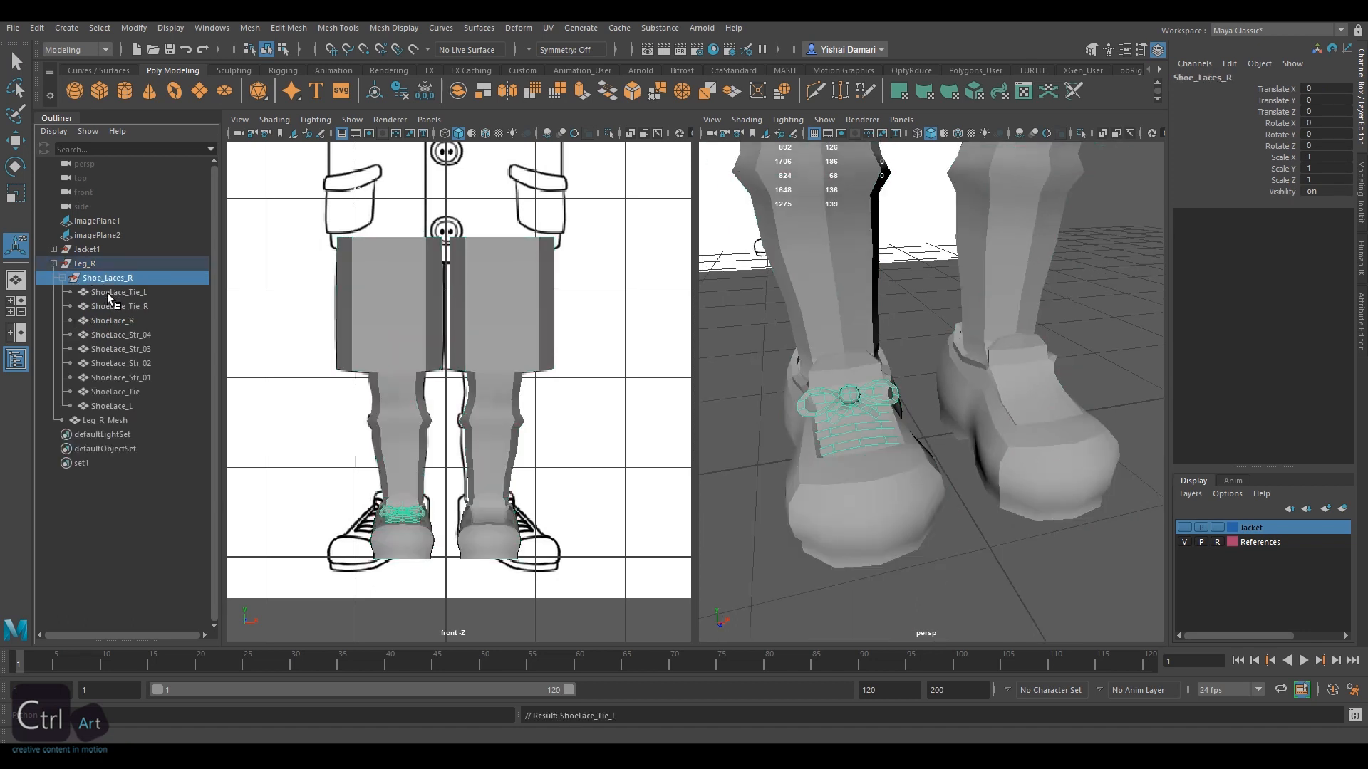
click(118, 292)
shift+click(114, 406)
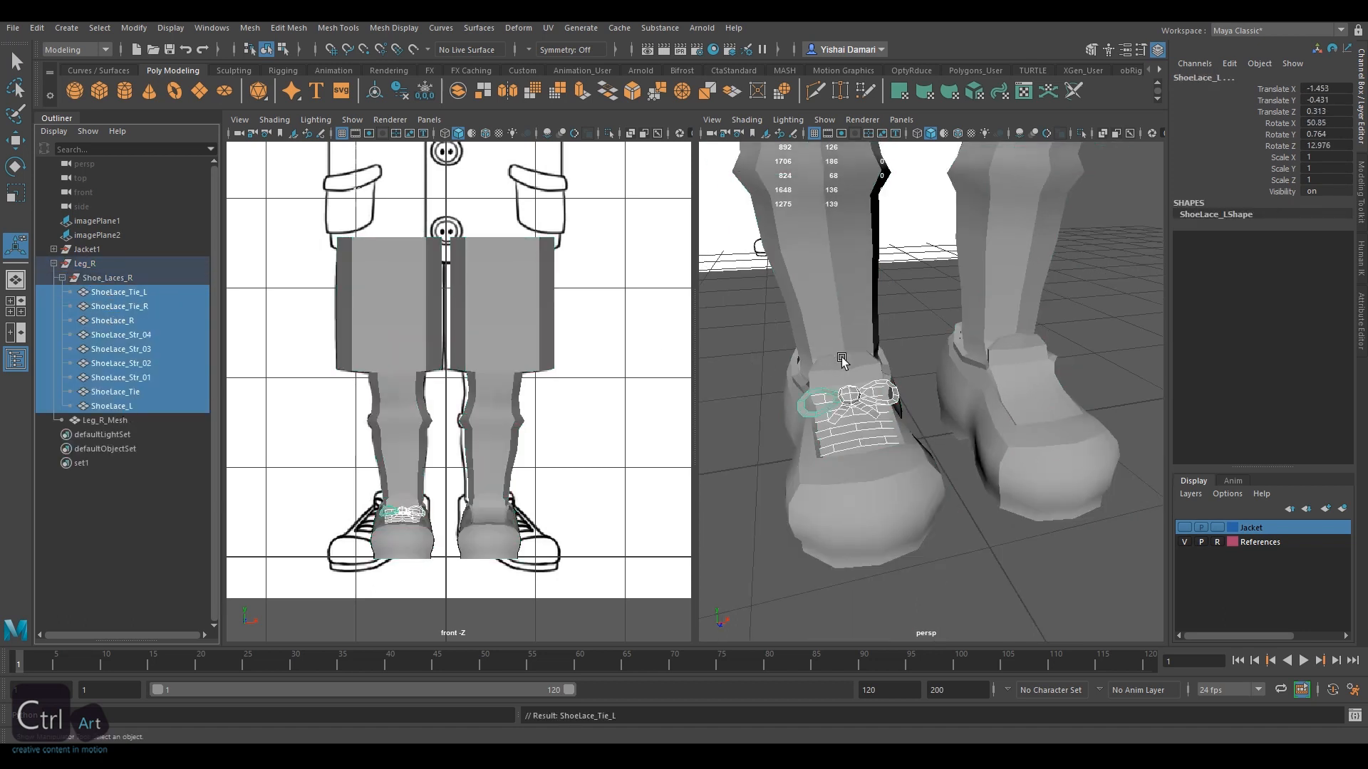
Duplicate the selected laces with Duplicate Special, using reset settings and the Instance geometry type
alt+drag(890, 356, 926, 342)
click(38, 30)
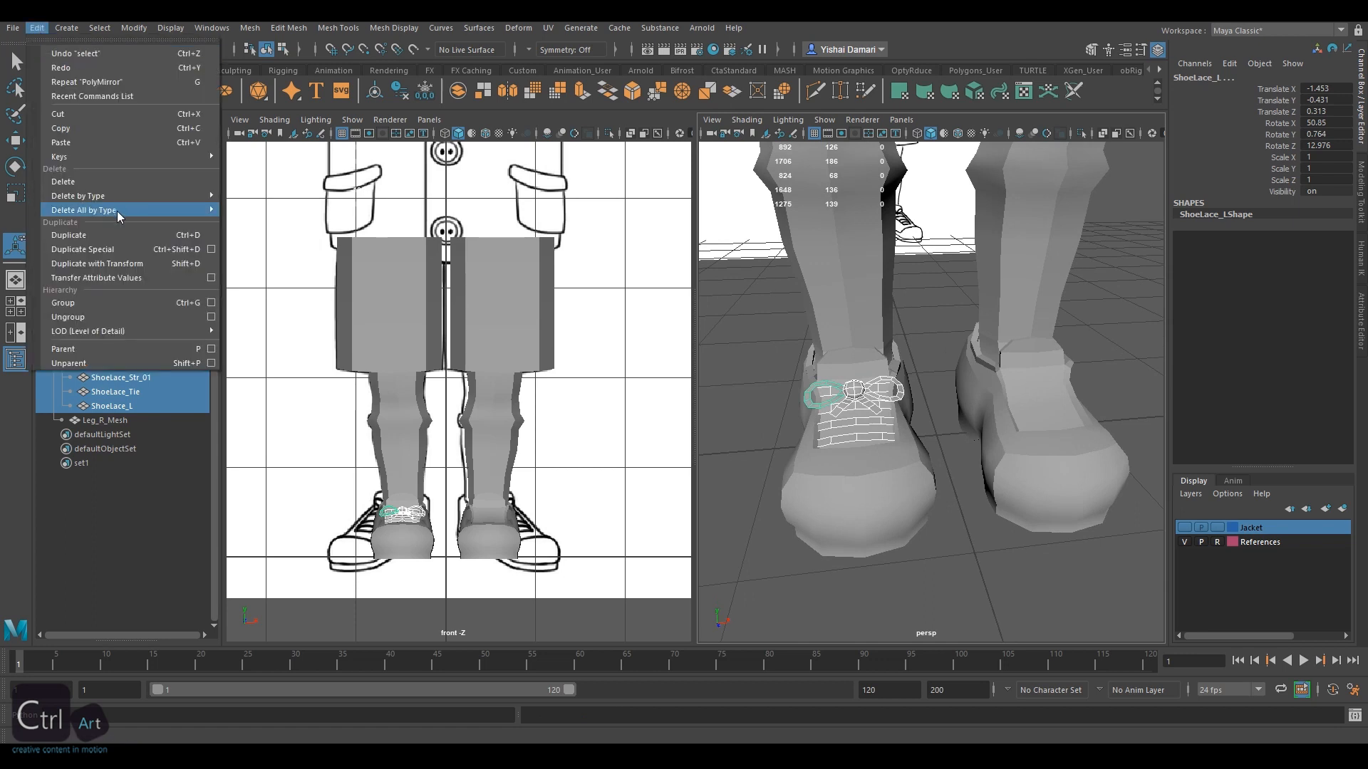
click(212, 249)
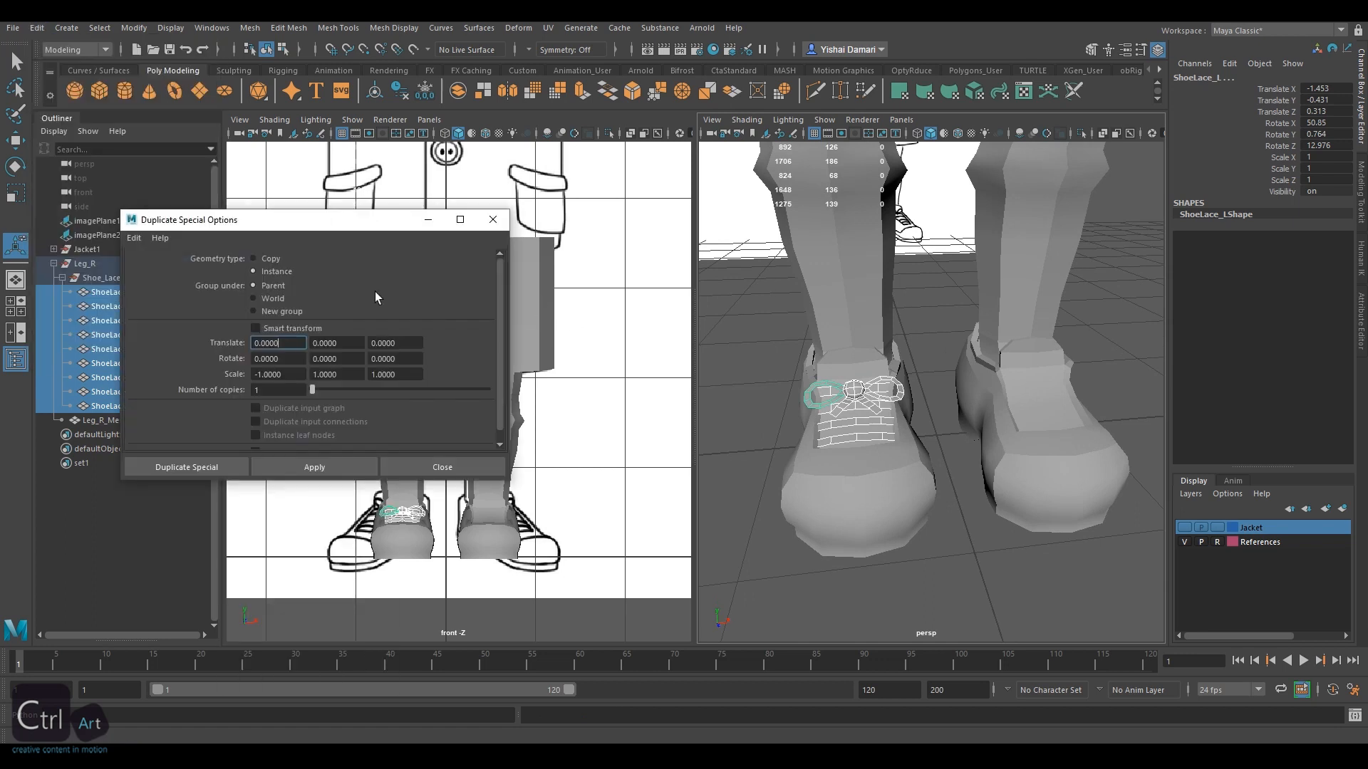
click(134, 238)
click(167, 269)
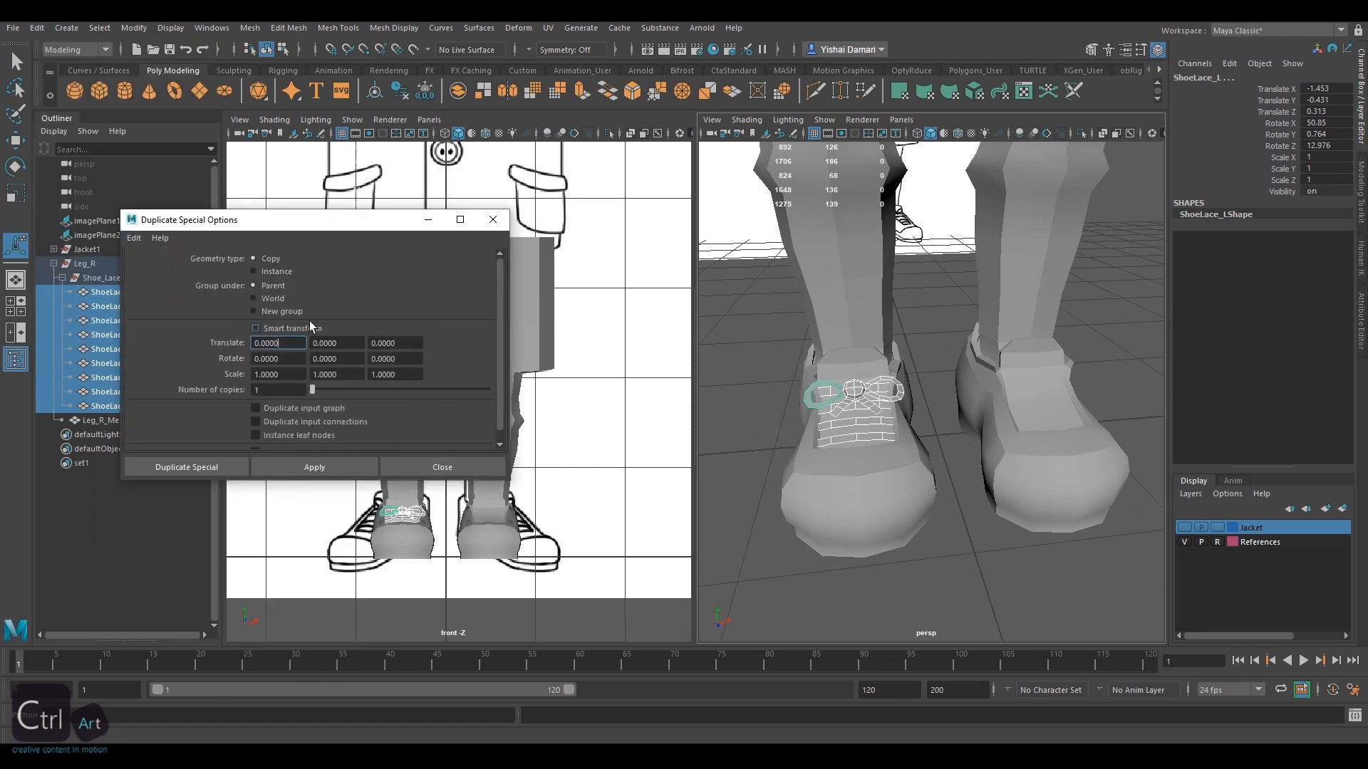
click(254, 271)
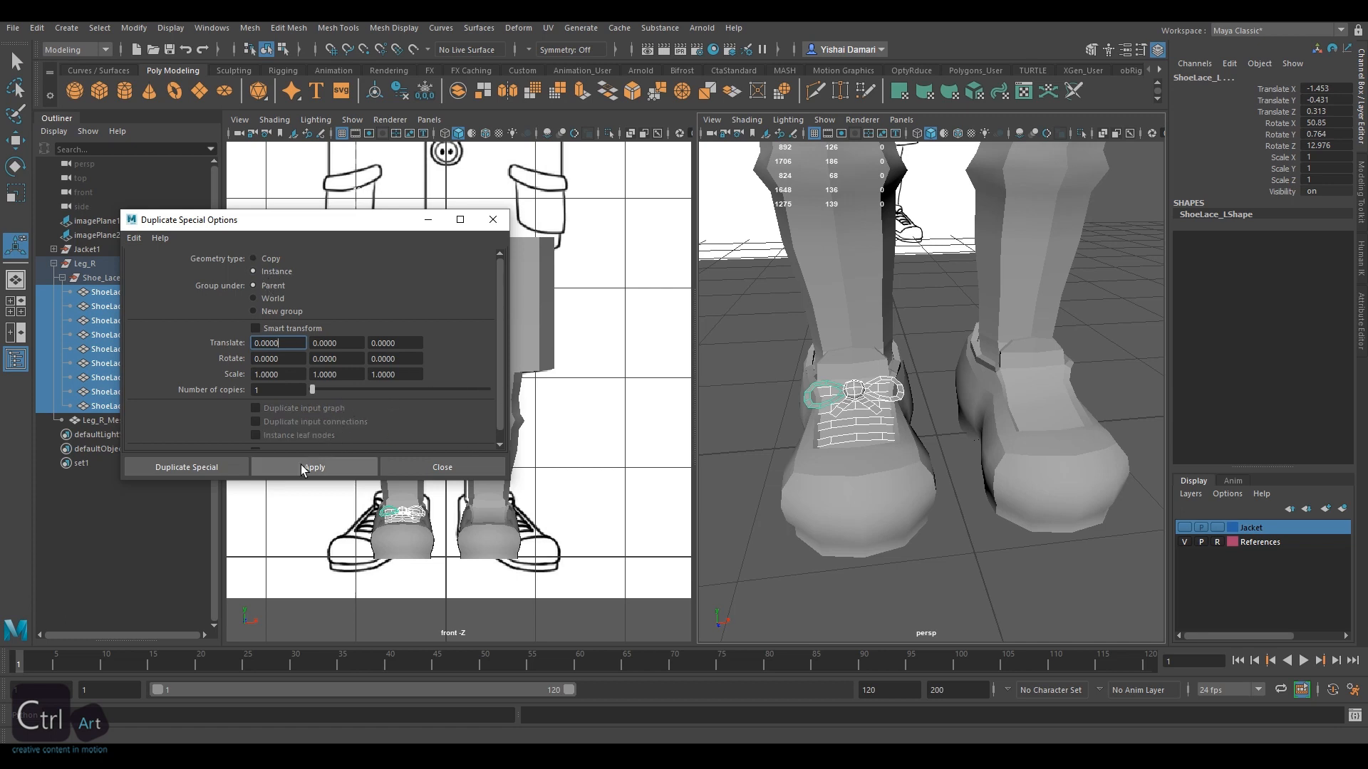
click(205, 468)
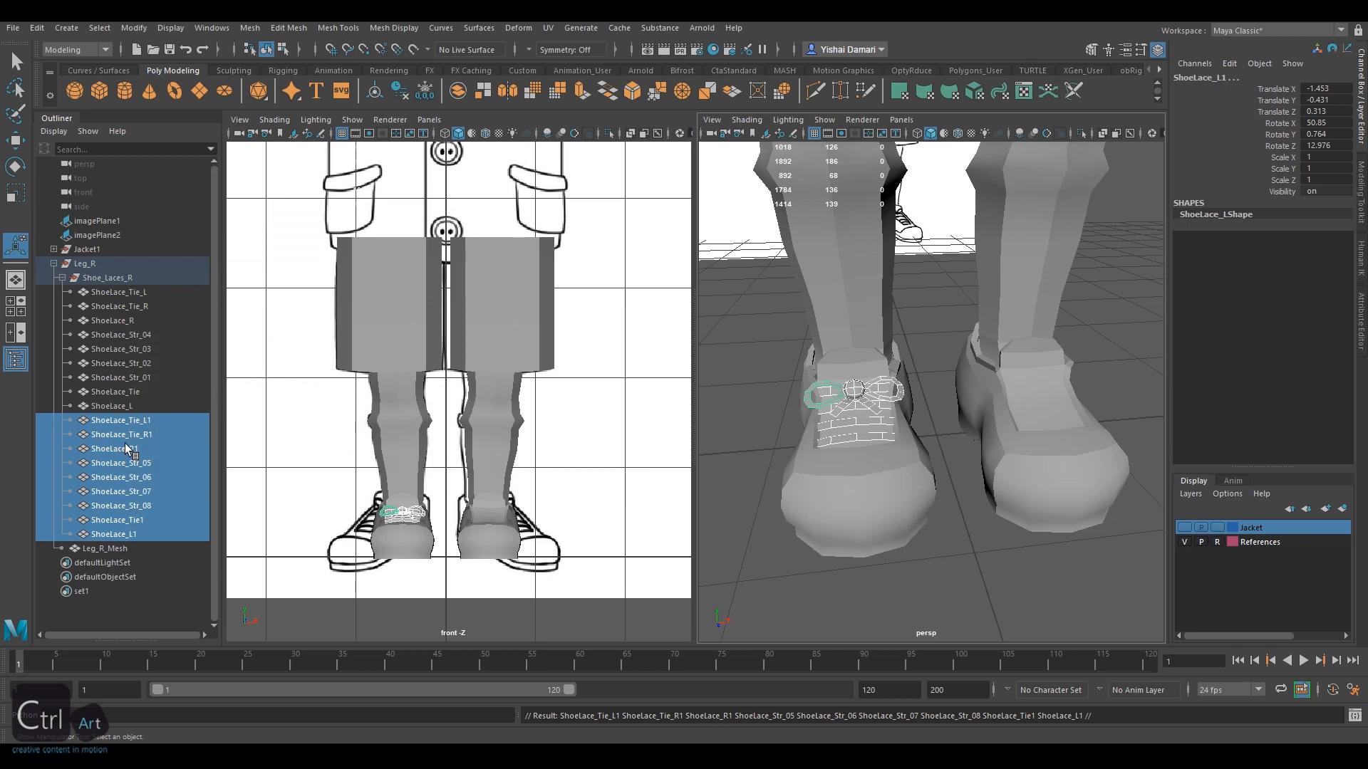
Group the duplicated laces as Shoe_Laces_L and place the group directly under Leg_R
key(ctrl+g)
double_click(105, 421)
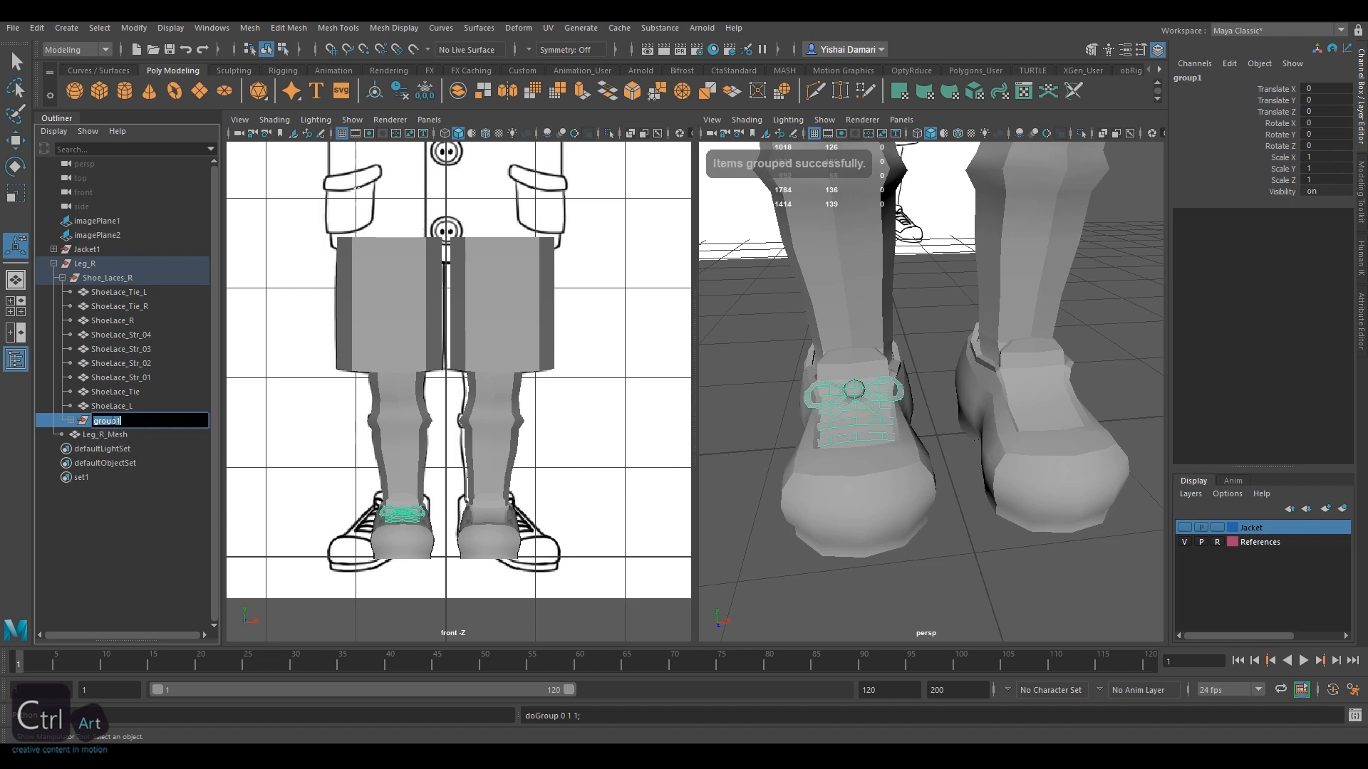
text(Shoe_Laces_)
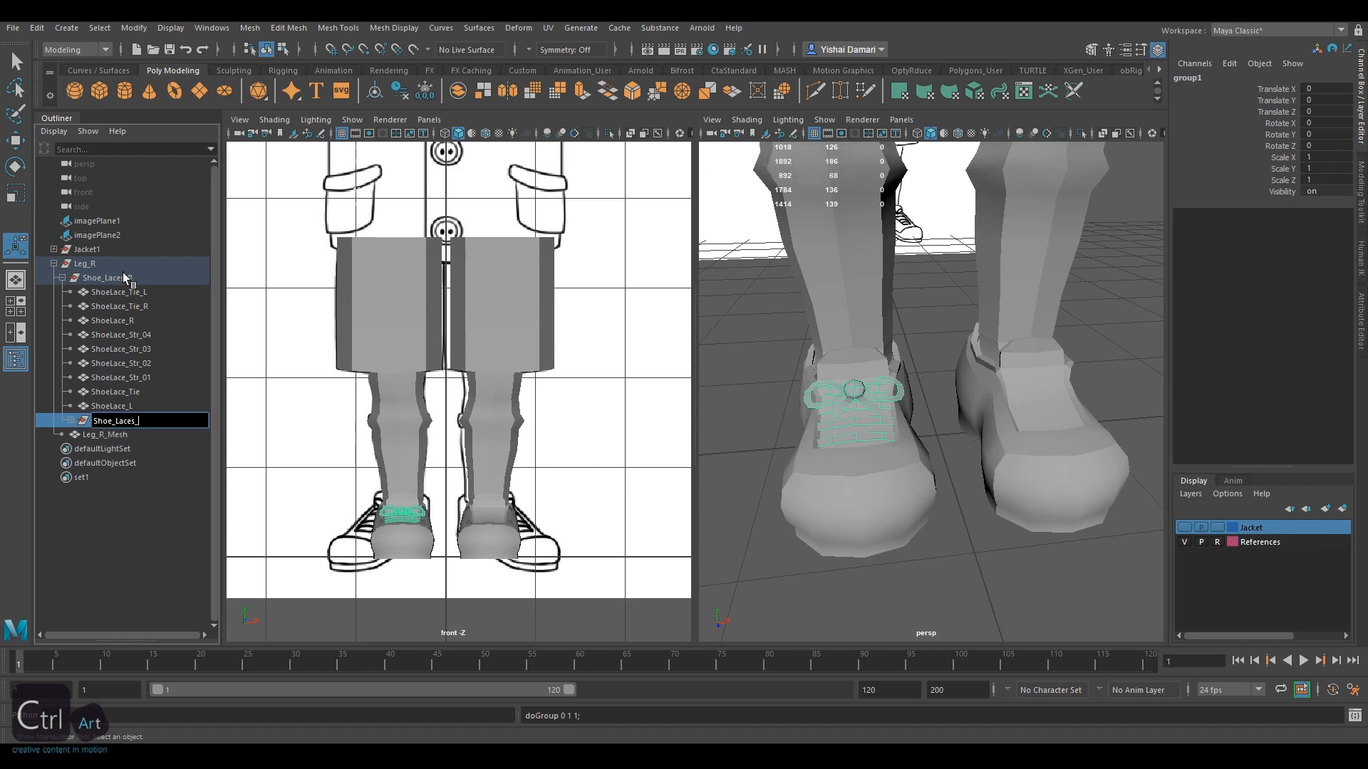
text(L)
key(Return)
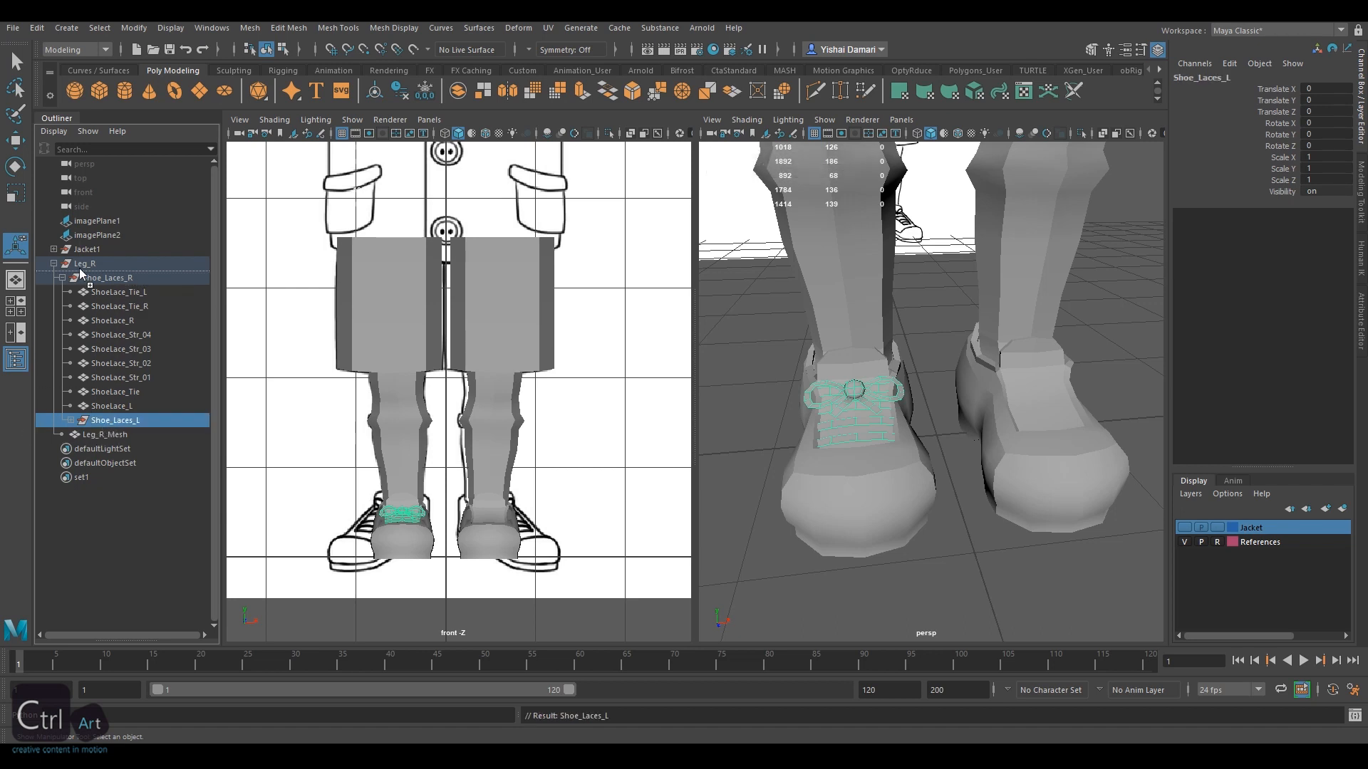
middle_drag(79, 270, 80, 271)
Rename the copied laces in Shoe_Laces_L to ShoeLace_Tie_L, ShoeLace_Tie_R, ShoeLace_R, ShoeLace_Tie and ShoeLace_L
click(63, 291)
click(62, 277)
double_click(125, 291)
click(154, 292)
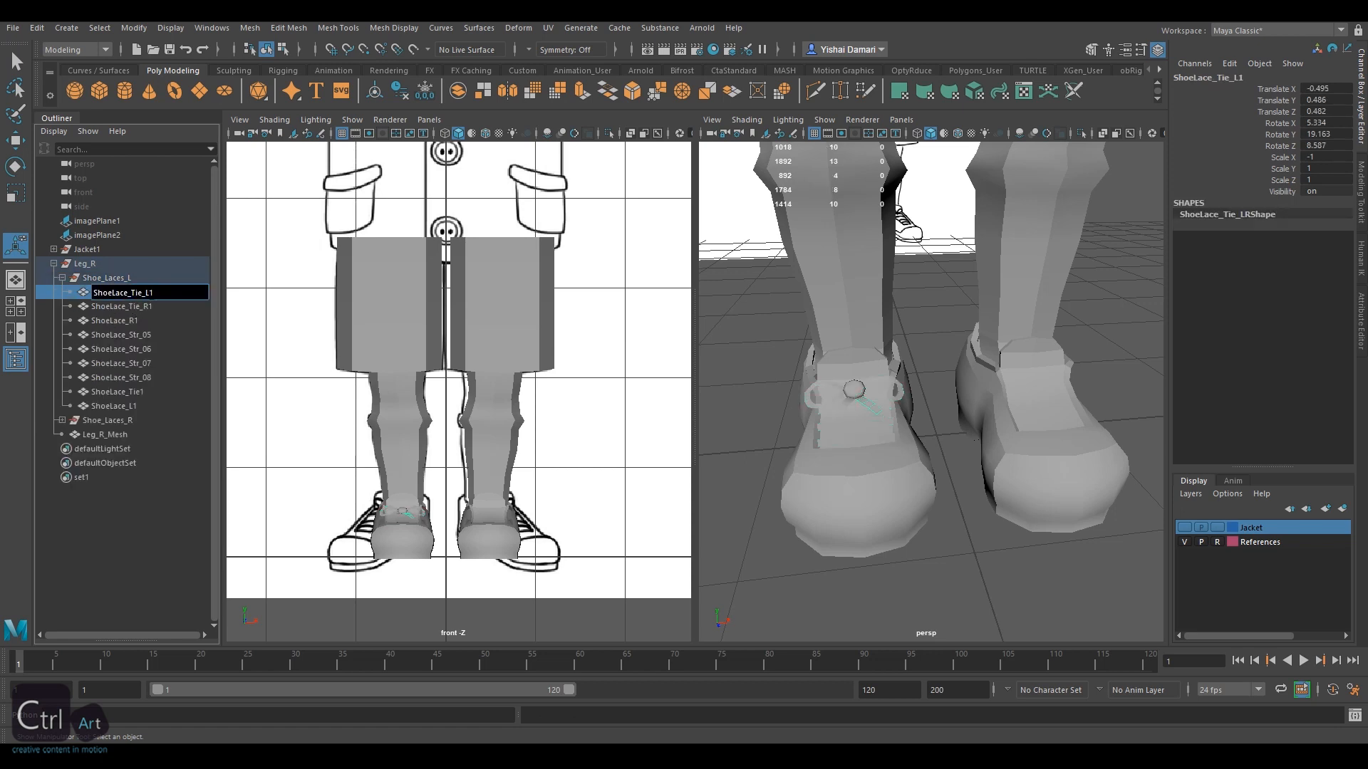
key(BackSpace)
double_click(134, 305)
click(154, 306)
key(BackSpace)
double_click(123, 319)
double_click(130, 391)
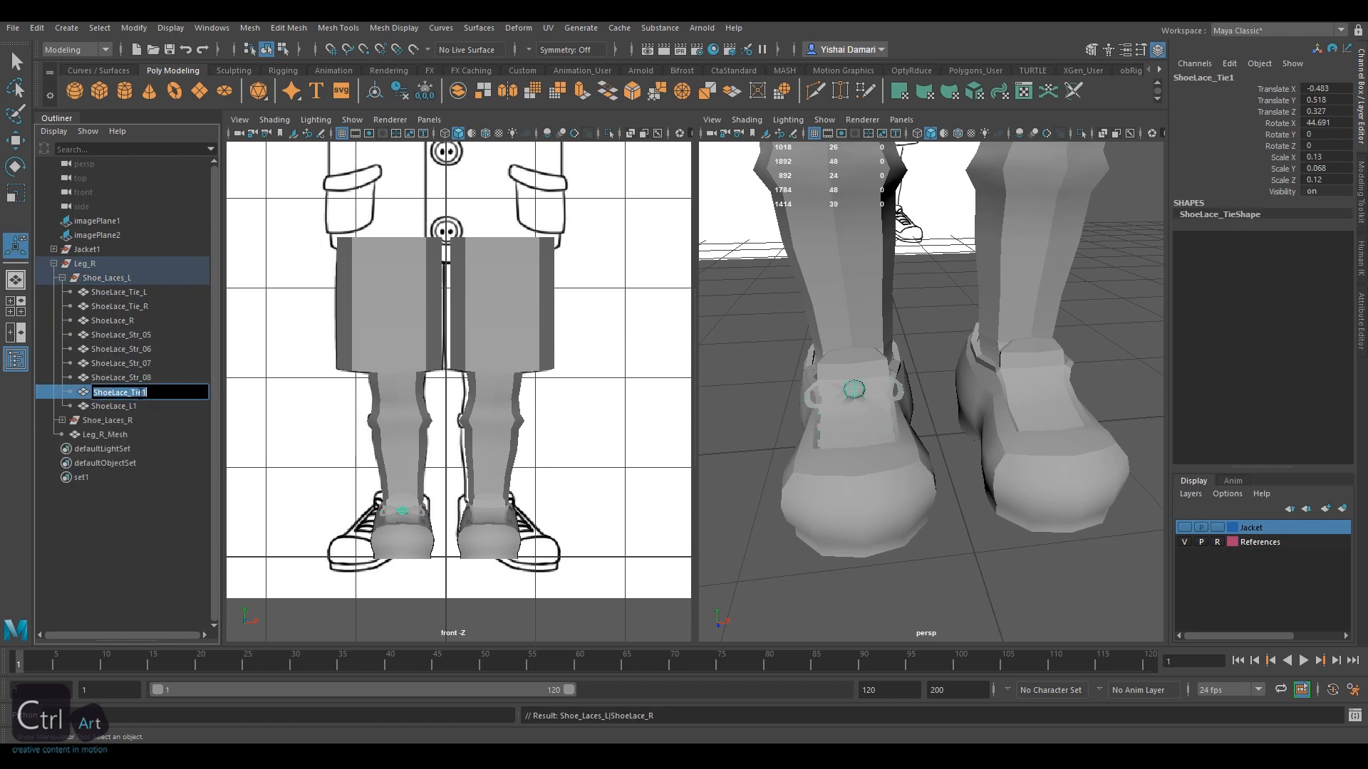
double_click(119, 407)
click(142, 406)
key(BackSpace)
Flip the Shoe_Laces_L group onto the other shoe by setting its Scale X to -1
click(79, 277)
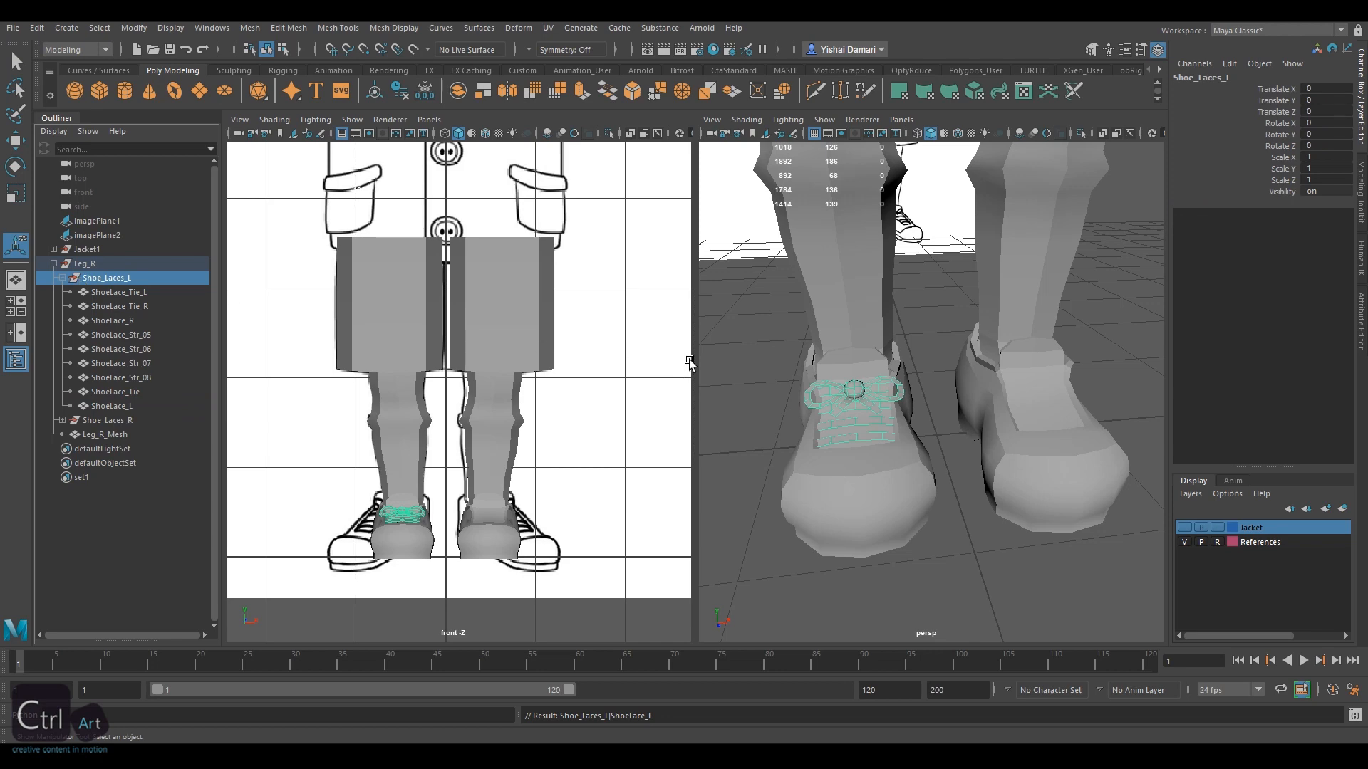
key(w)
alt+drag(991, 359, 968, 342)
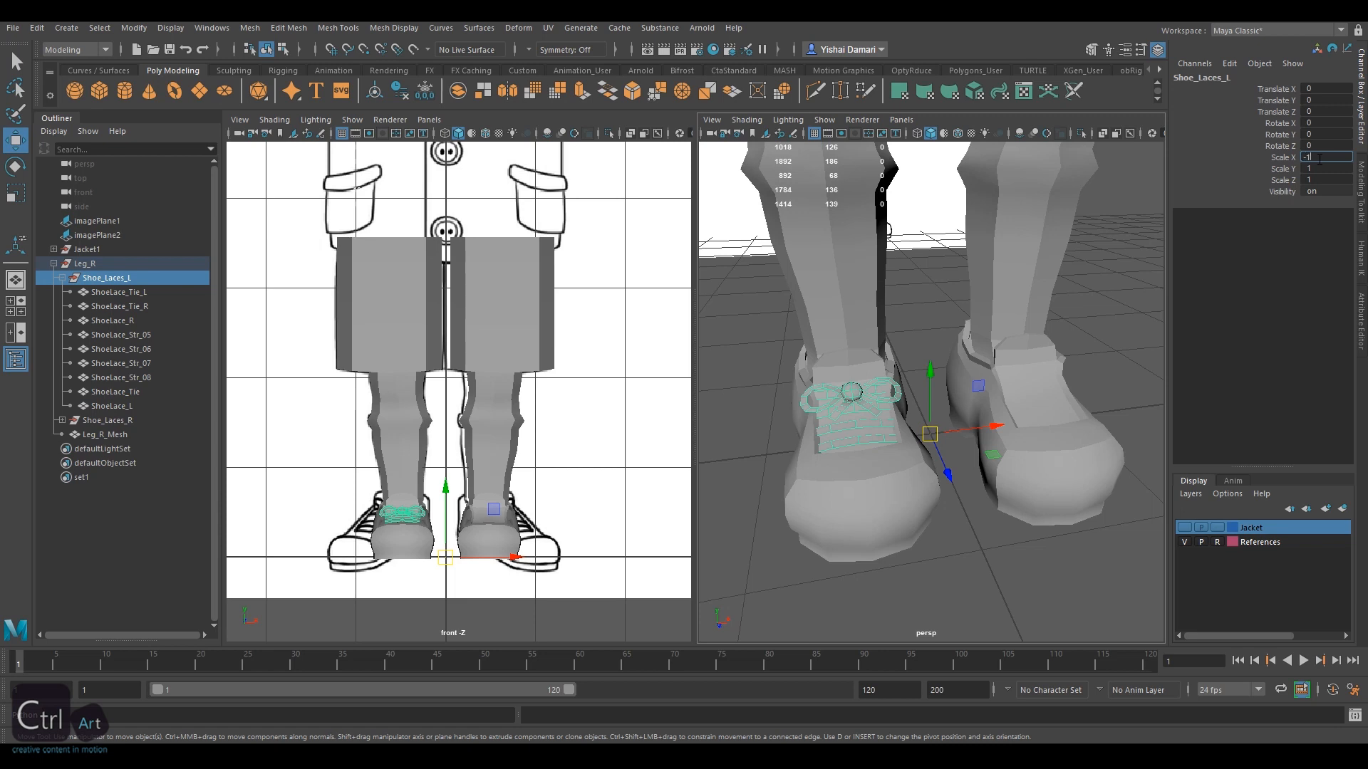
key(Return)
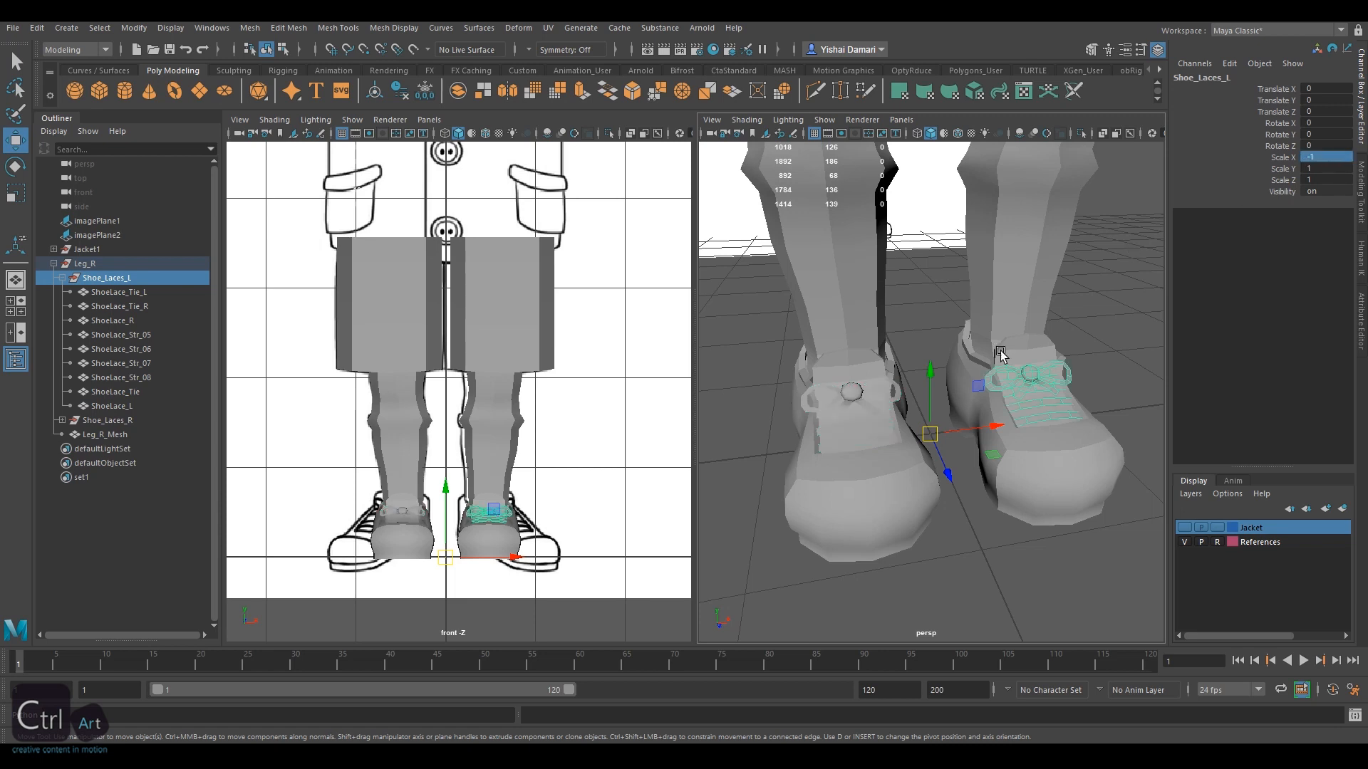
right_drag(1070, 372, 1047, 381)
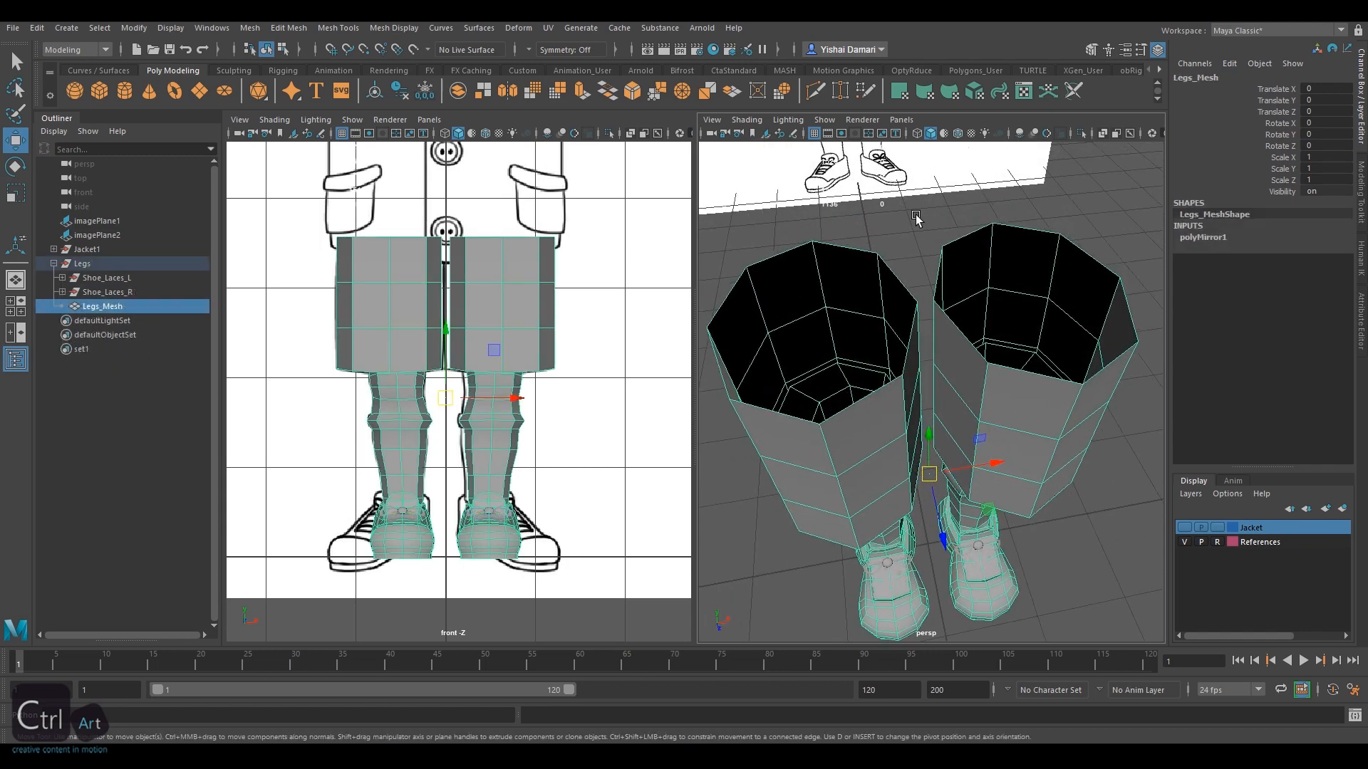
Bridge the two facing pairs of inner rim edges between the upper leg openings of Legs_Mesh
right_drag(916, 215, 916, 181)
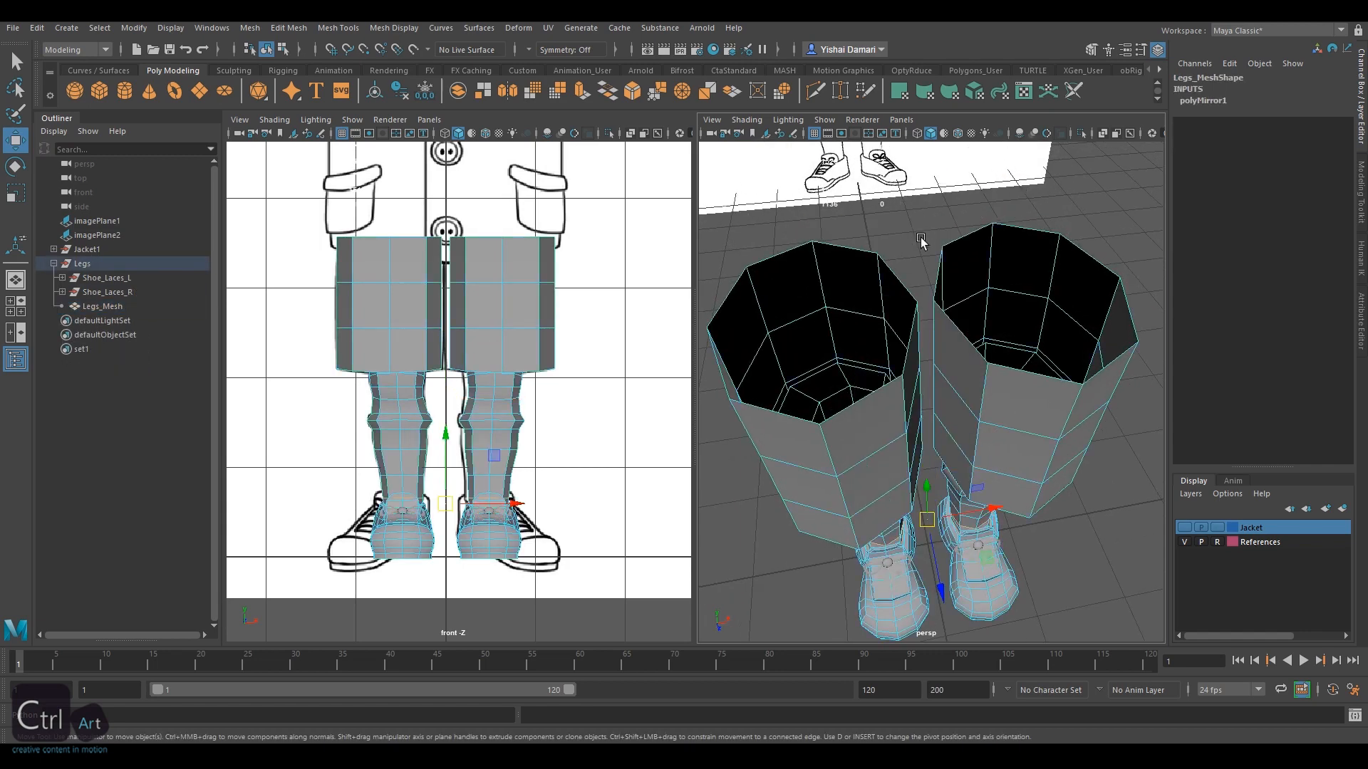
alt+drag(922, 245, 931, 267)
click(936, 269)
shift+click(899, 270)
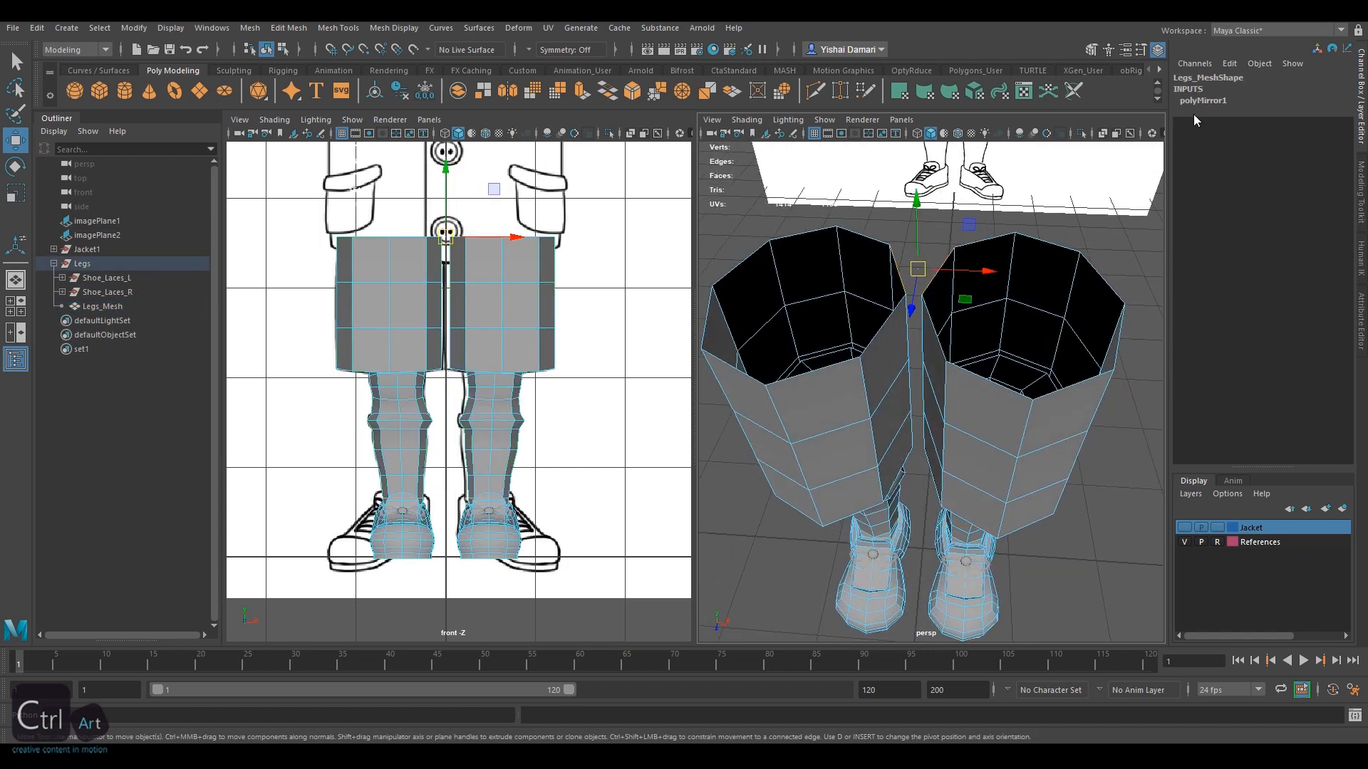
click(1092, 50)
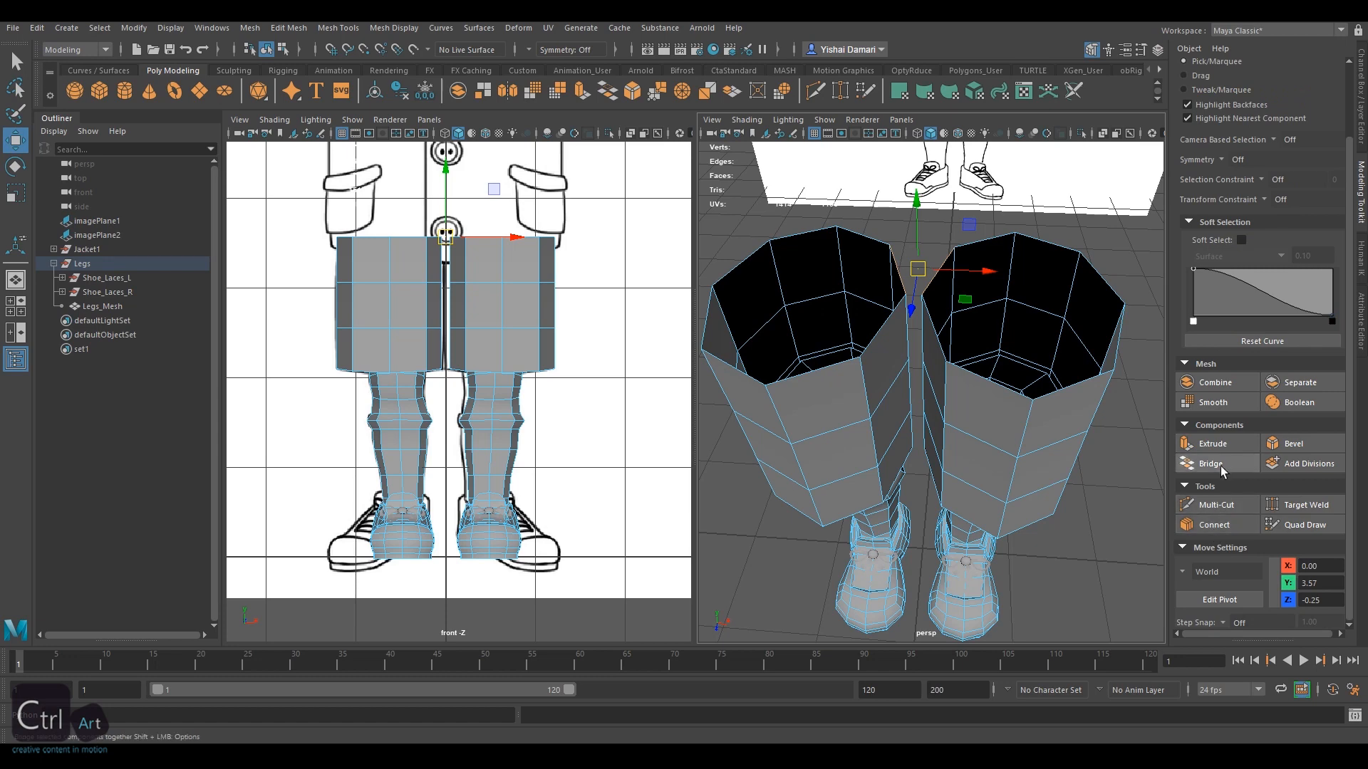
click(1220, 465)
click(939, 332)
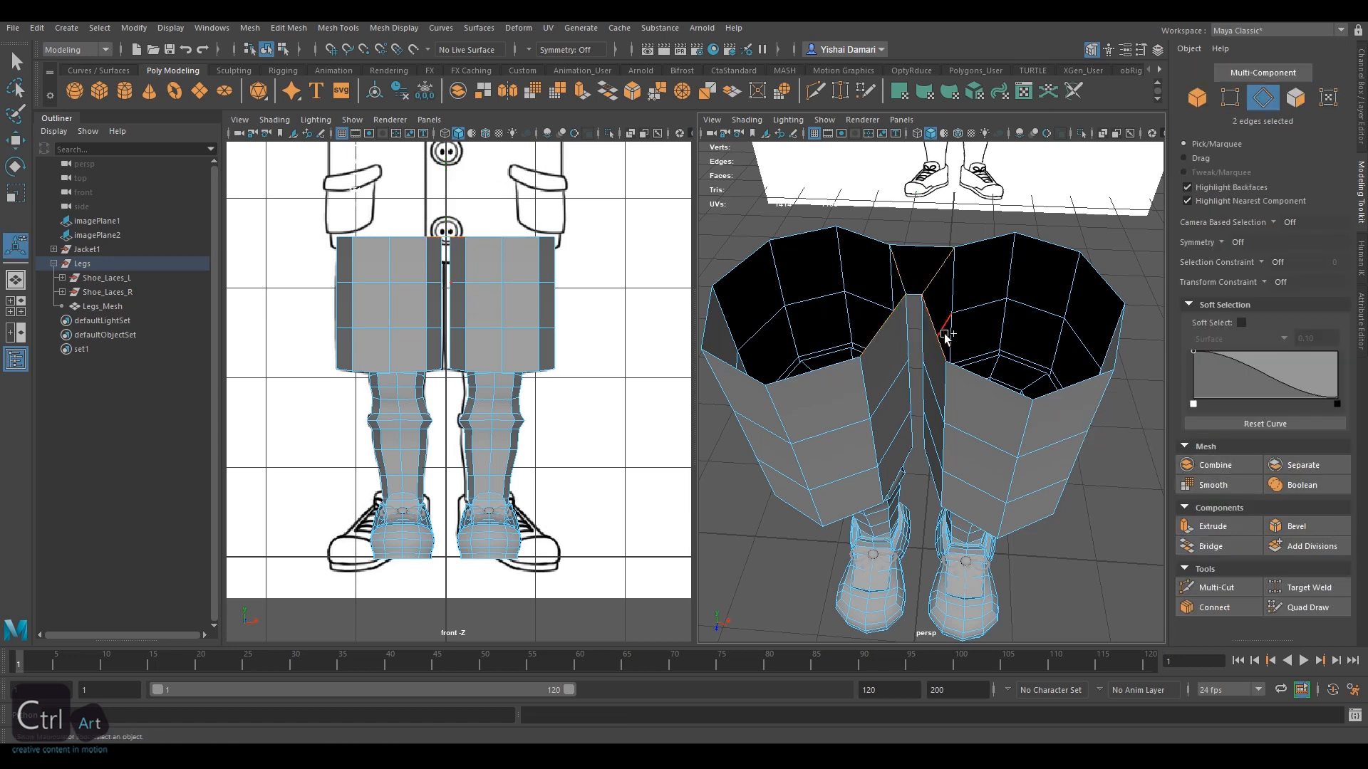
click(1210, 546)
Insert an edge loop down the middle of the bridged faces between the two legs with Multi-Cut
alt+drag(980, 332, 935, 355)
double_click(926, 313)
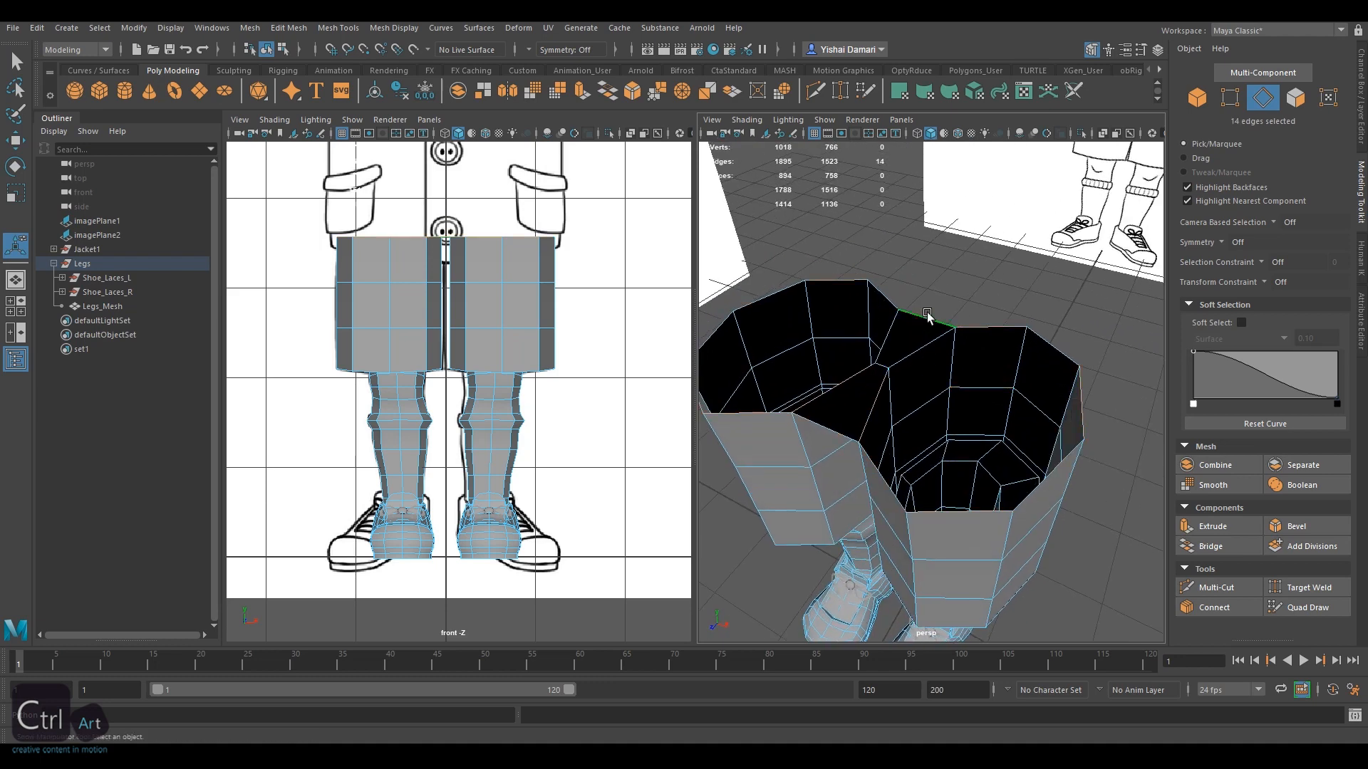
alt+drag(926, 312, 921, 375)
scroll(1001, 388, down, 5)
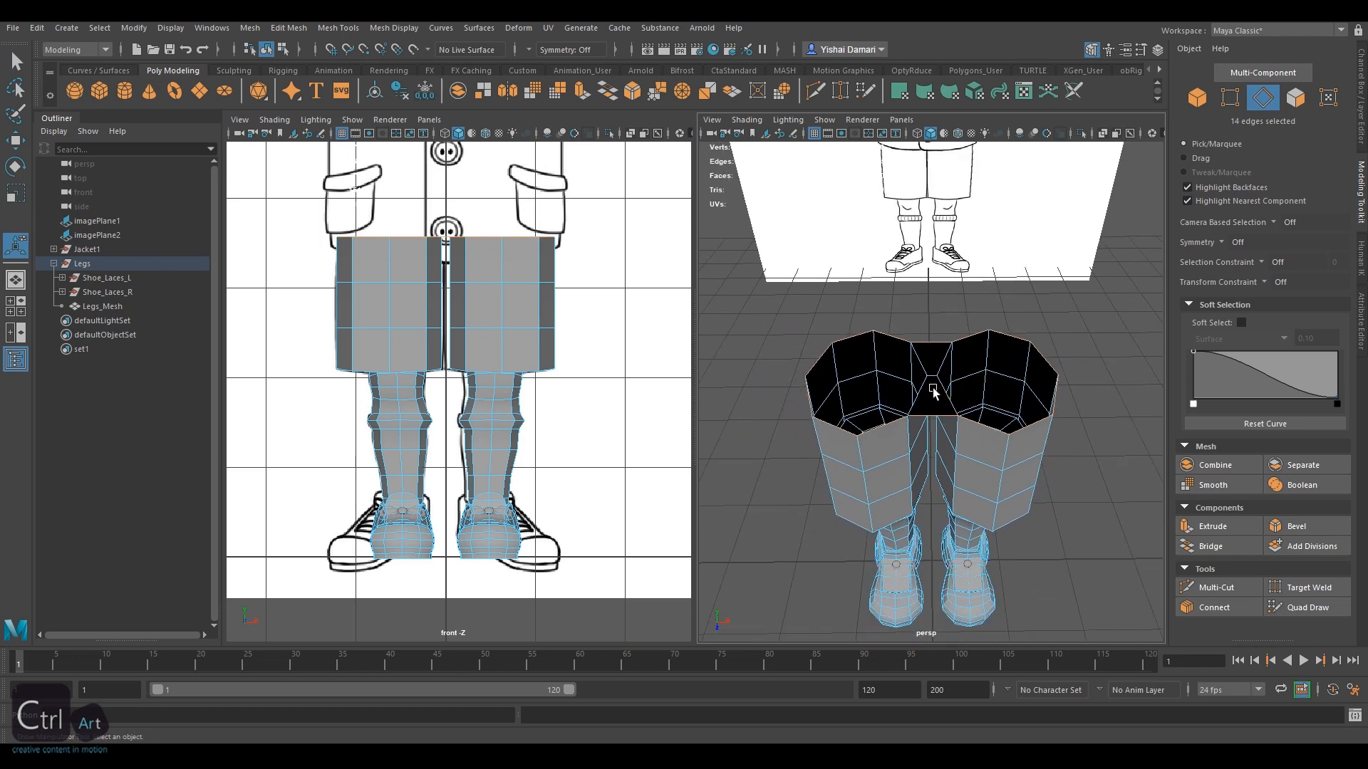
click(1213, 588)
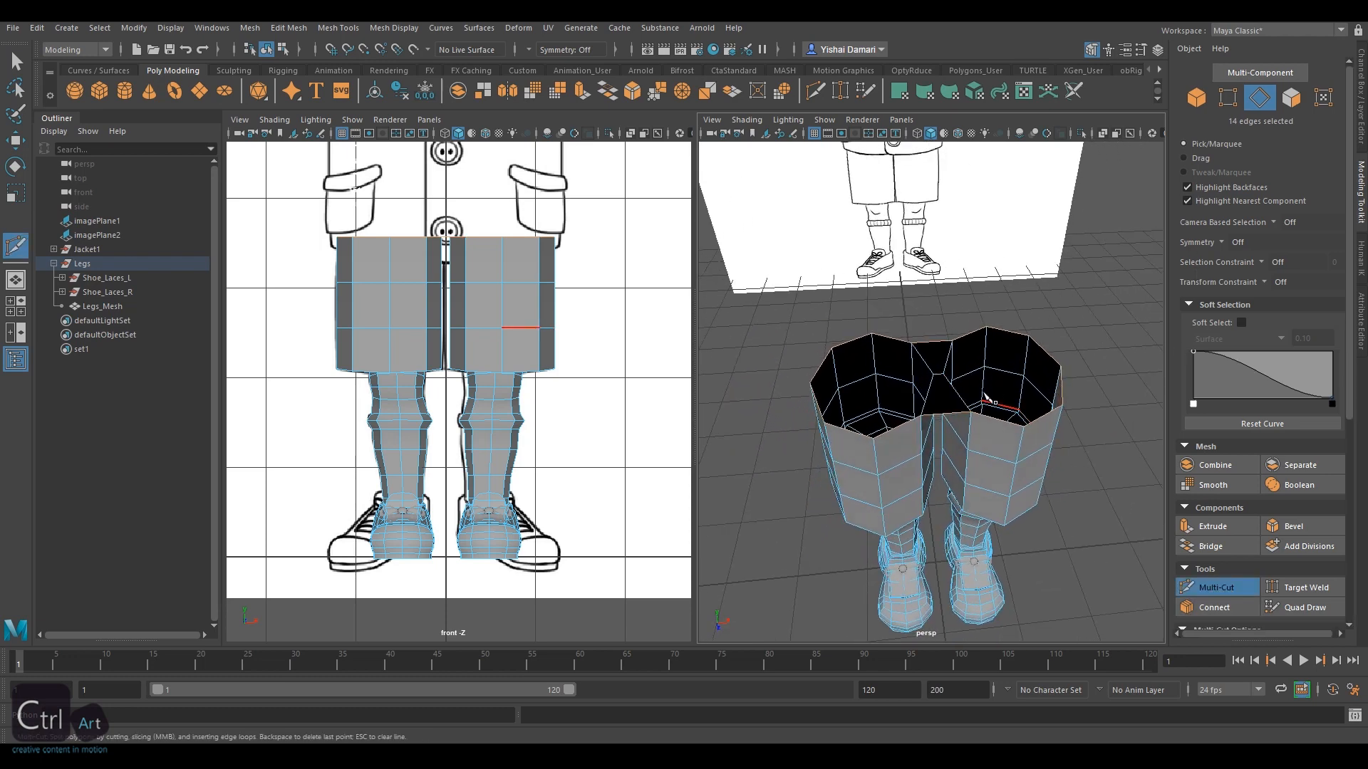
click(937, 373)
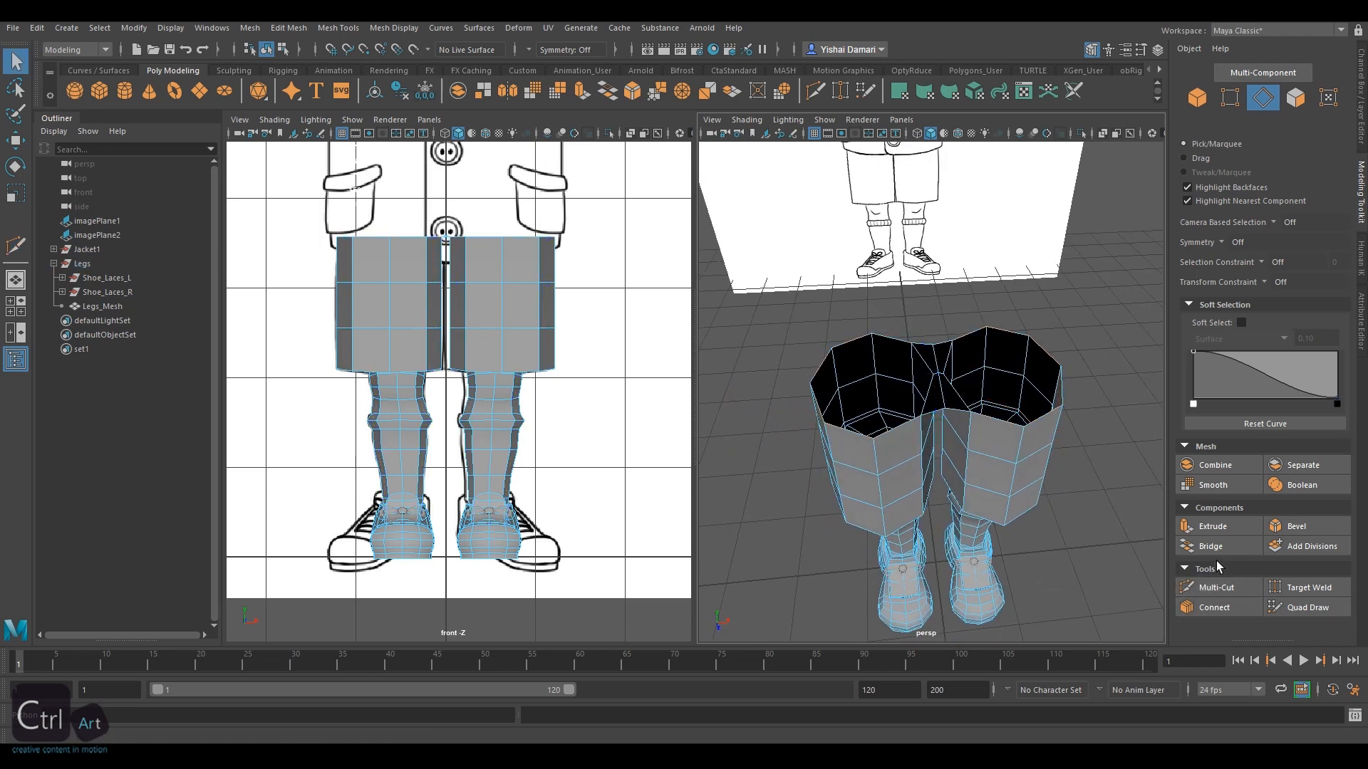
scroll(1218, 433, down, 3)
key(q)
Lower the two inner vertices of the bridge between the legs to shape the crotch of the shorts
alt+drag(876, 427, 841, 319)
alt+right_drag(842, 319, 1011, 299)
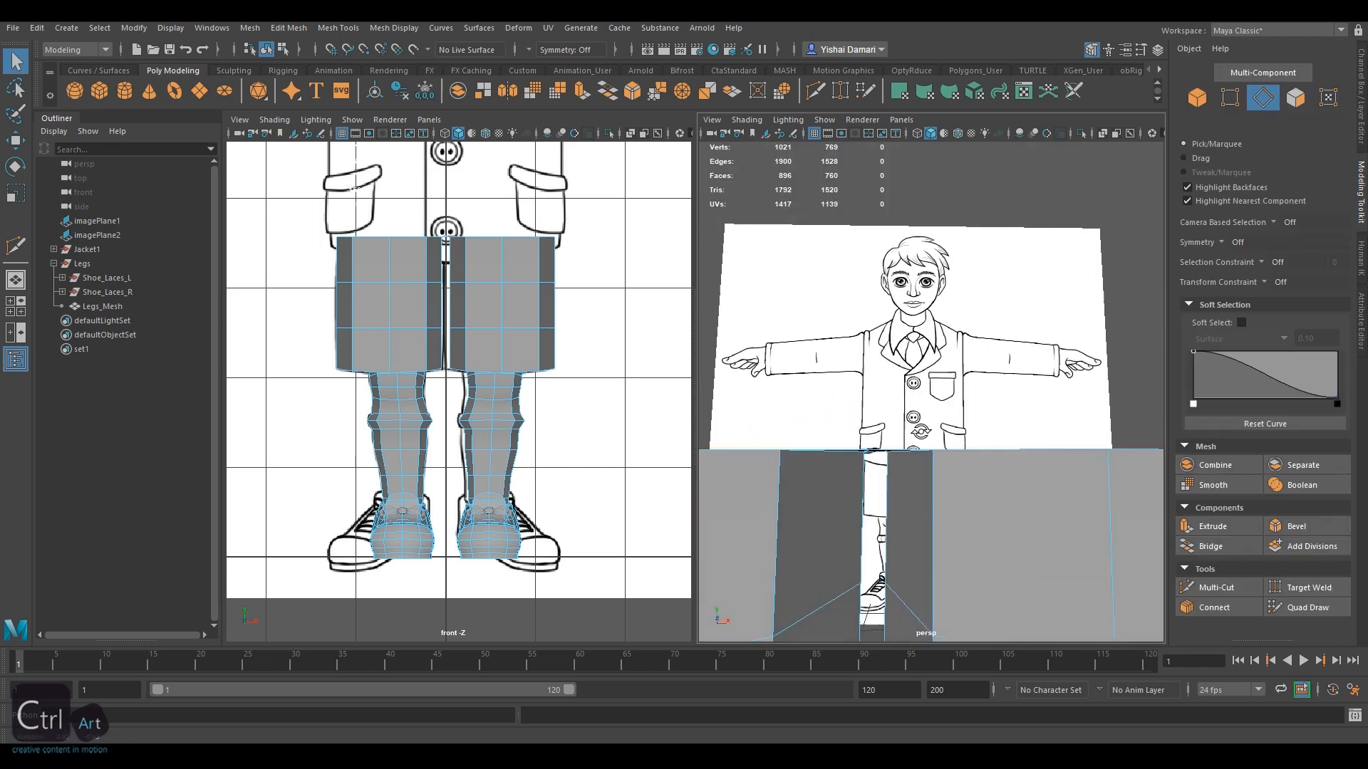
alt+drag(1011, 299, 1189, 139)
click(1230, 98)
click(899, 392)
shift+click(925, 392)
scroll(489, 293, up, 4)
alt+middle_drag(489, 293, 519, 470)
scroll(517, 251, up, 4)
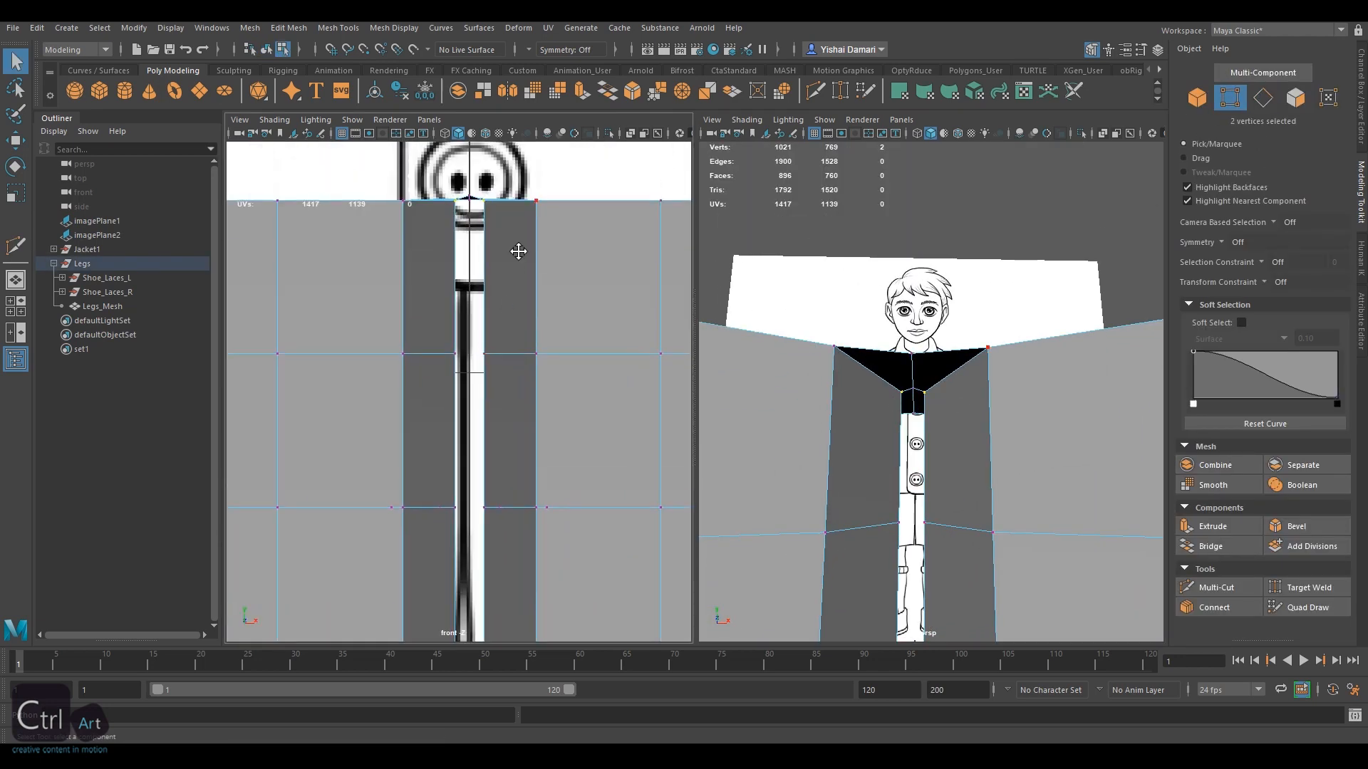
alt+middle_drag(517, 251, 509, 327)
key(w)
key(b)
drag(461, 203, 258, 298)
key(ctrl+z)
key(b)
drag(460, 208, 454, 283)
key(b)
scroll(826, 337, down, 5)
alt+drag(962, 342, 971, 399)
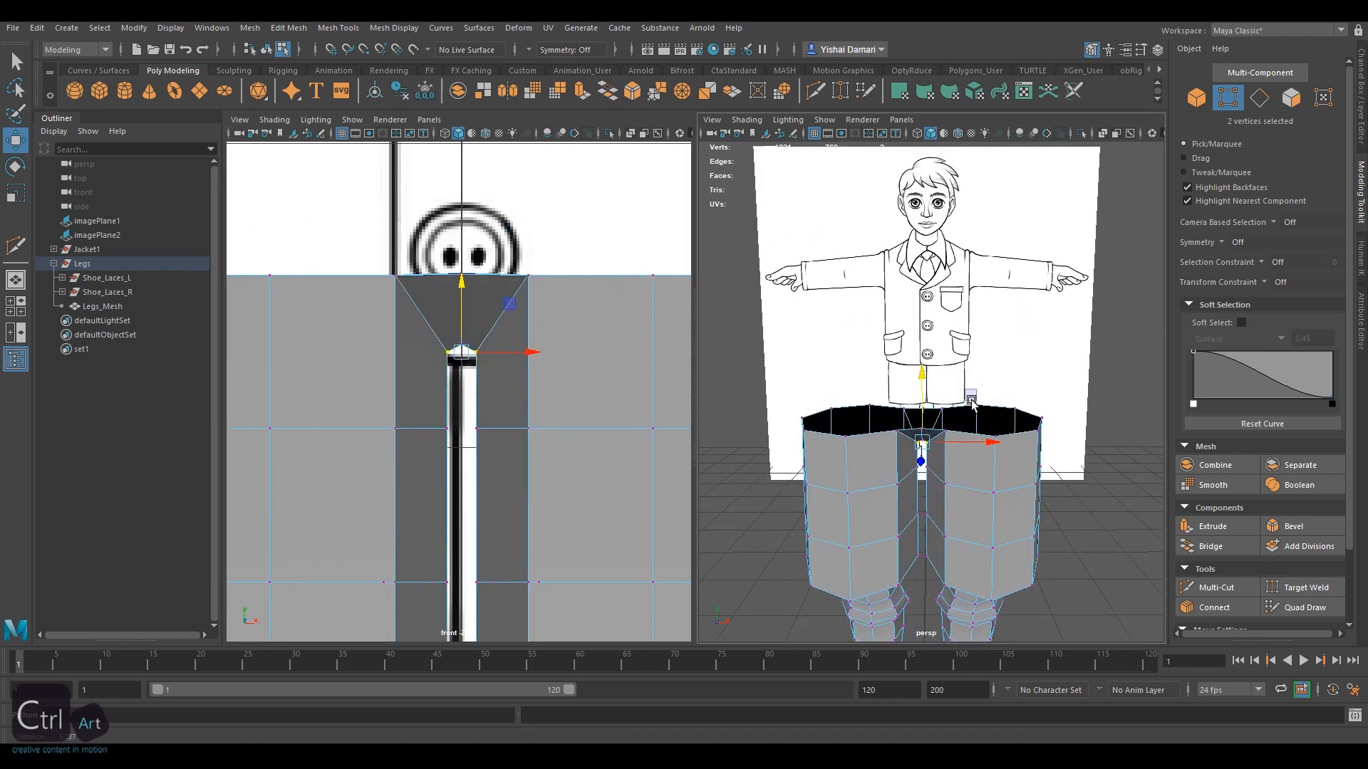
Extrude the joined legs' top border edge loop upward to start the upper part of the shorts
scroll(962, 393, down, 3)
click(952, 385)
alt+right_drag(952, 384, 1050, 369)
alt+drag(1049, 369, 947, 303)
click(1259, 98)
double_click(831, 293)
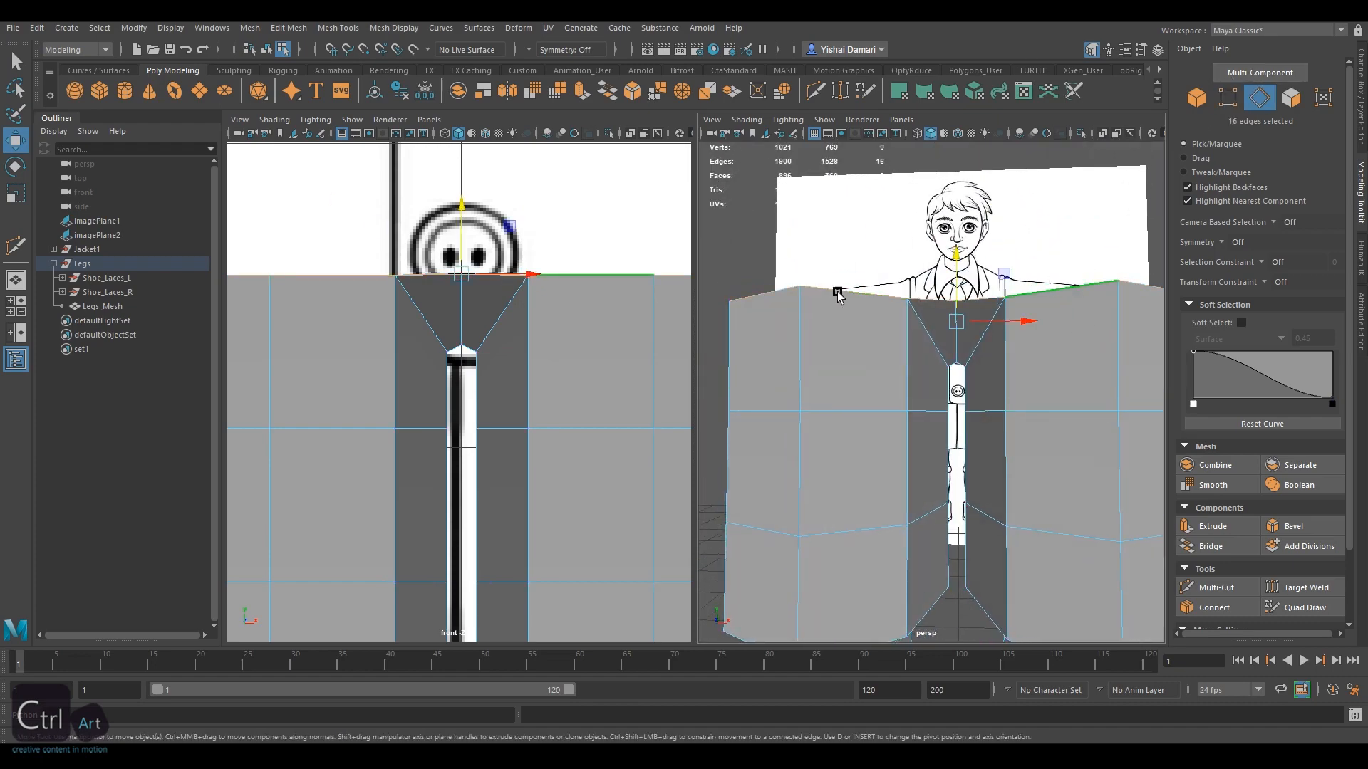
scroll(539, 314, down, 5)
scroll(539, 311, up, 5)
scroll(1047, 317, down, 3)
alt+drag(1047, 318, 926, 335)
key(ctrl+e)
key(w)
Reposition the rim vertices on both sides of the shorts' centre to soften the pinch between the leg openings
key(F9)
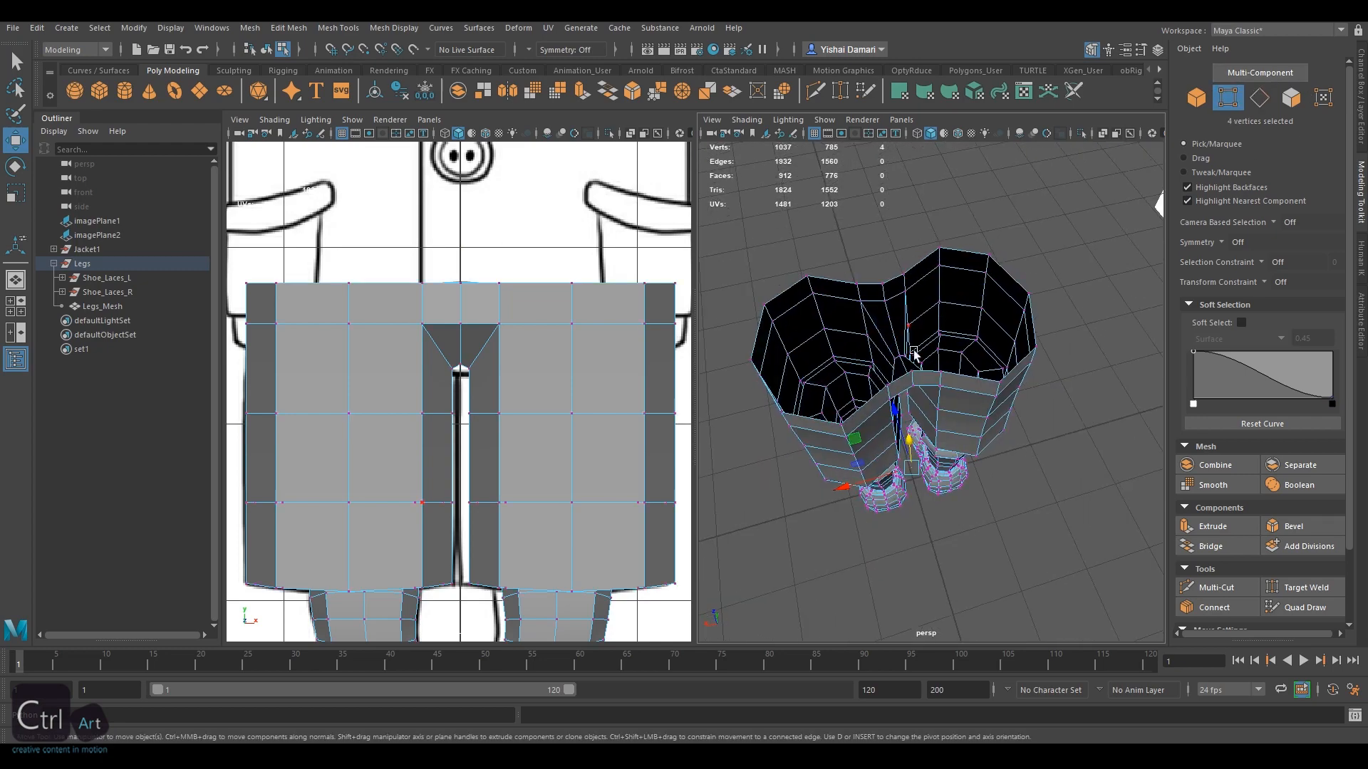
scroll(947, 341, up, 5)
shift+click(817, 376)
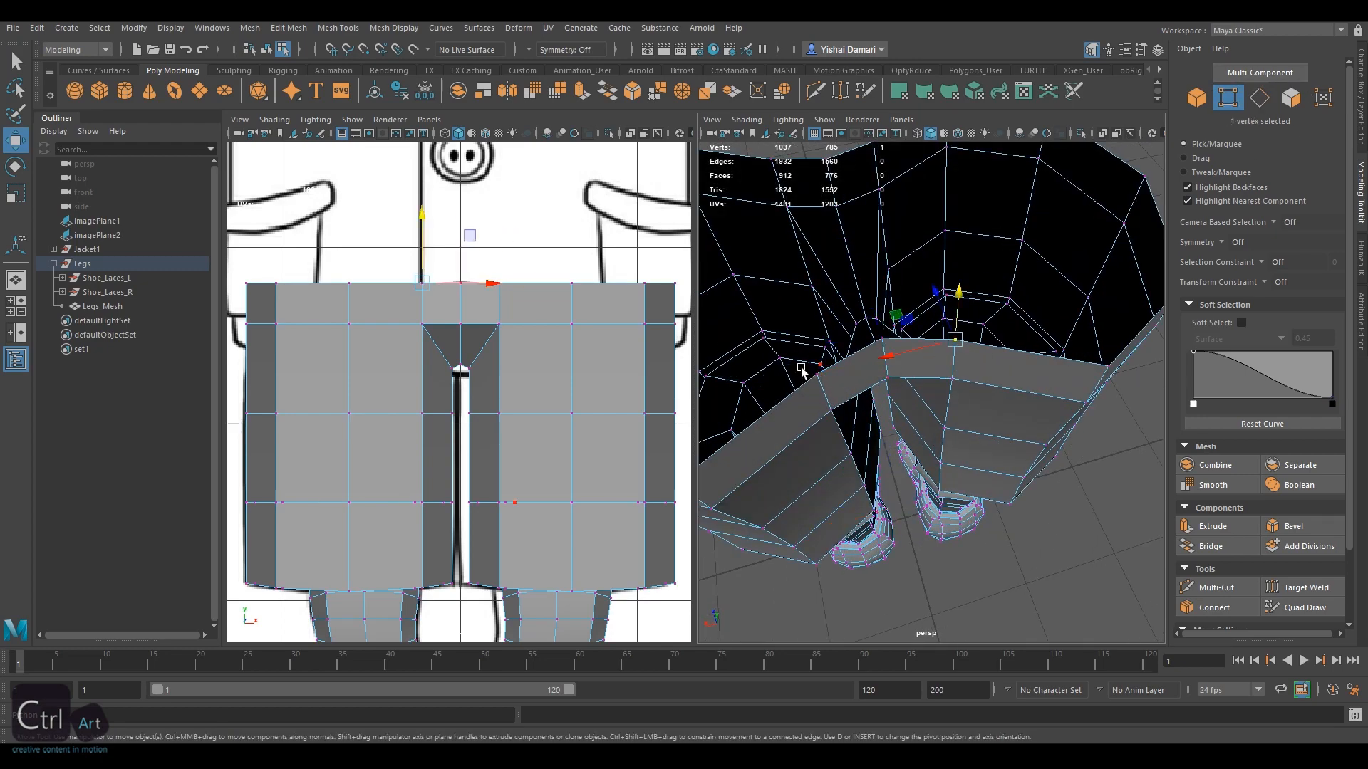
alt+drag(818, 378, 931, 363)
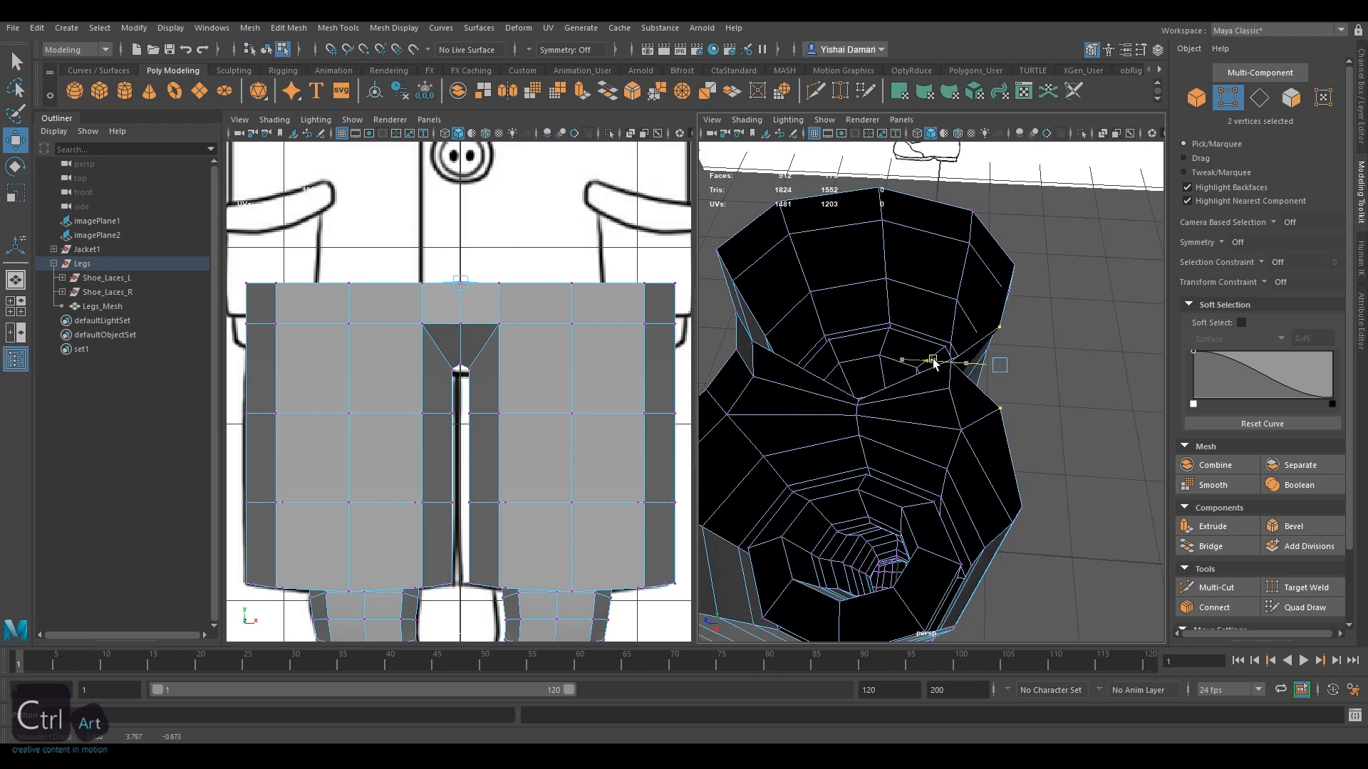
click(931, 363)
click(914, 362)
click(1004, 404)
drag(1000, 399, 926, 356)
scroll(858, 384, down, 4)
Extrude the shorts' top border loop upward once more to add a second row of waist faces
key(F10)
double_click(925, 391)
drag(928, 377, 927, 367)
alt+drag(927, 368, 996, 342)
Adjust the waist vertices and edges near the shorts' centre to round out the remaining pinched outline
key(F9)
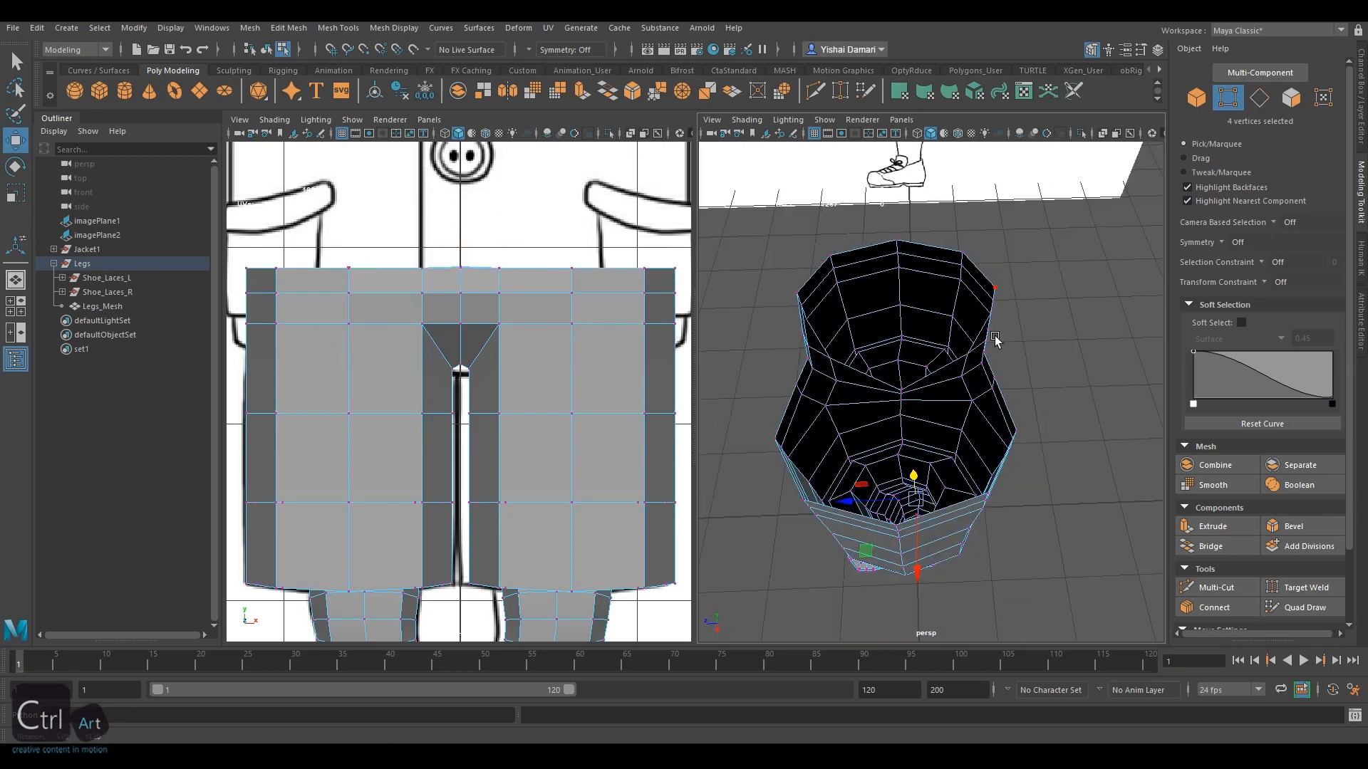
click(990, 340)
shift+click(992, 417)
alt+right_drag(992, 399, 1062, 320)
alt+drag(1062, 320, 1012, 335)
alt+middle_drag(921, 341, 1271, 334)
click(925, 345)
drag(872, 353, 926, 362)
click(912, 363)
drag(848, 374, 869, 360)
click(936, 396)
click(903, 362)
mouse_move(846, 369)
mouse_down()
mouse_move(831, 370)
mouse_move(961, 370)
mouse_move(886, 376)
mouse_move(900, 391)
mouse_move(1026, 374)
mouse_move(848, 388)
mouse_up()
click(931, 403)
click(1258, 97)
drag(844, 379, 839, 382)
alt+drag(839, 382, 906, 347)
key(F9)
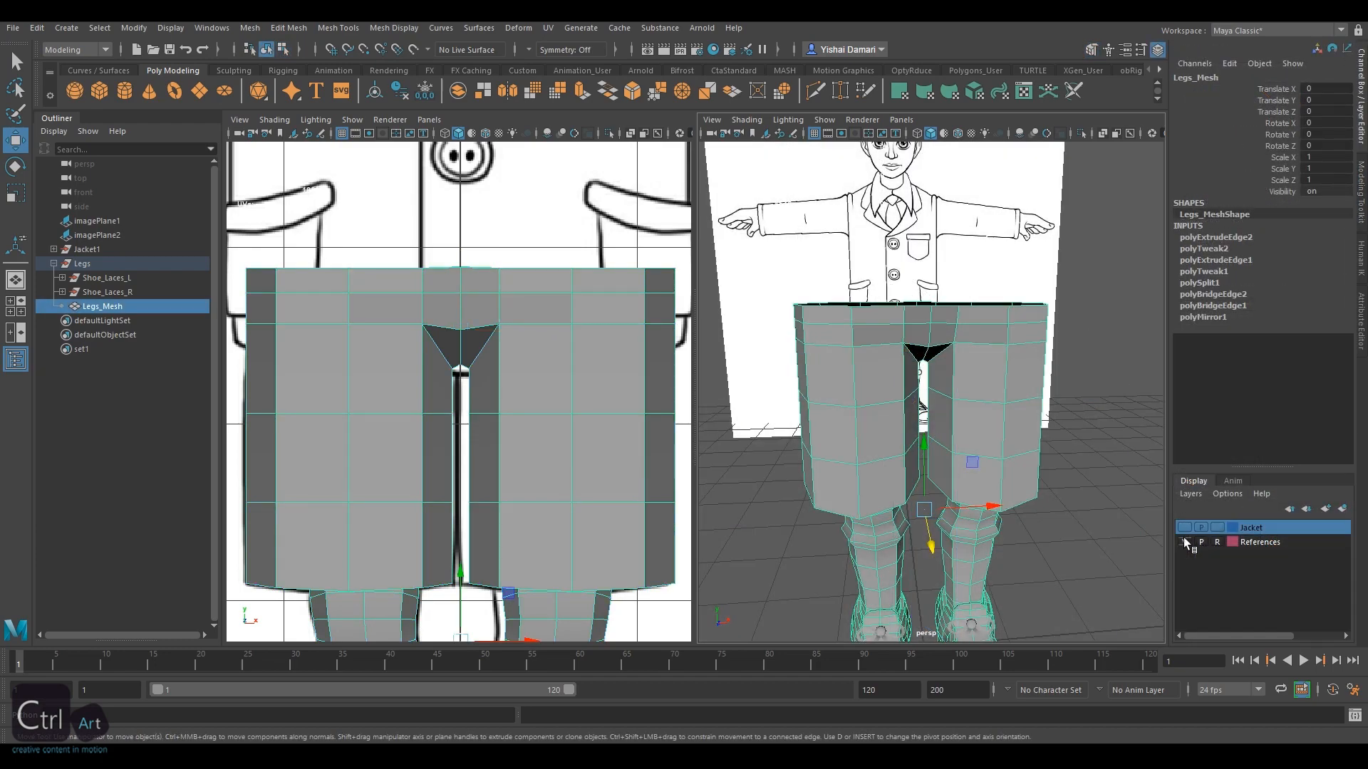
Show the Jacket layer and switch the front viewport to the side view around the jacket hem
click(1184, 528)
alt+drag(974, 415, 899, 370)
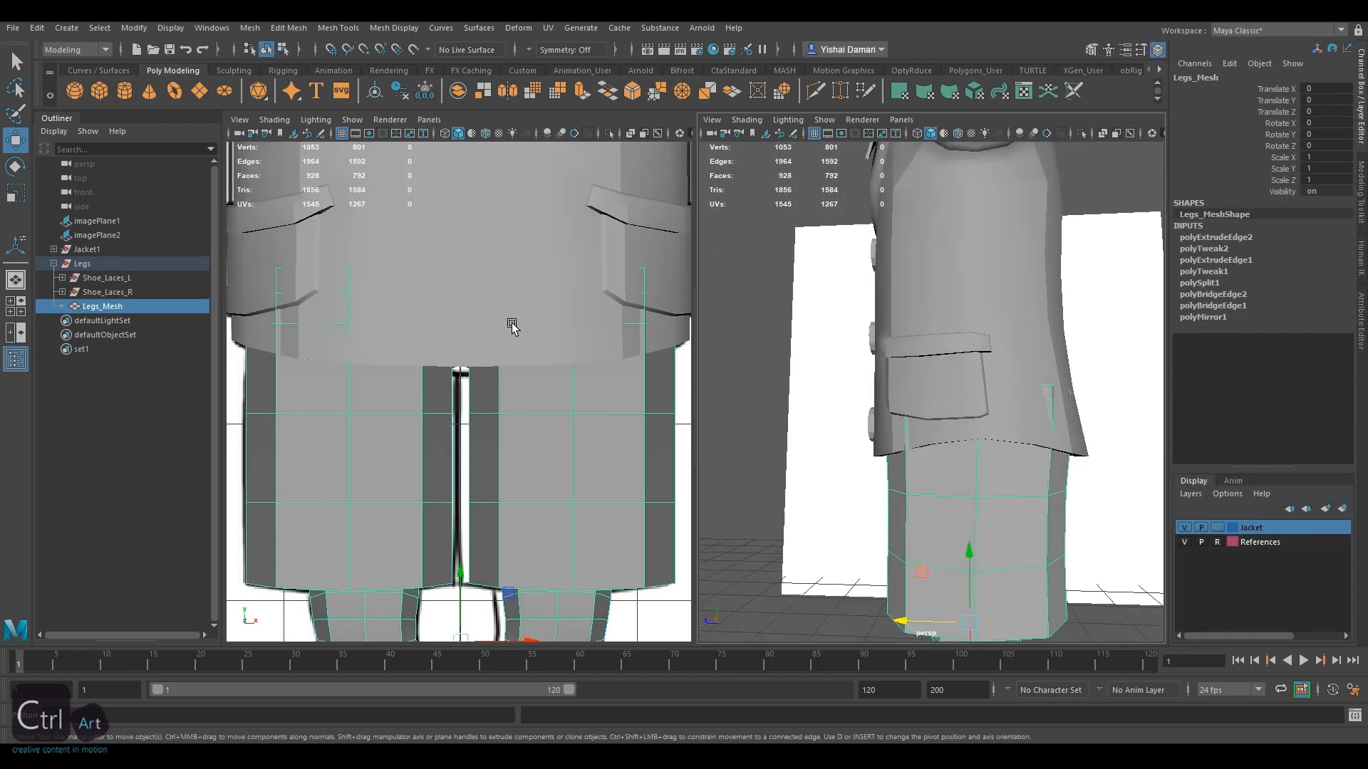
scroll(512, 328, down, 6)
key(space)
drag(473, 383, 541, 397)
scroll(497, 426, up, 7)
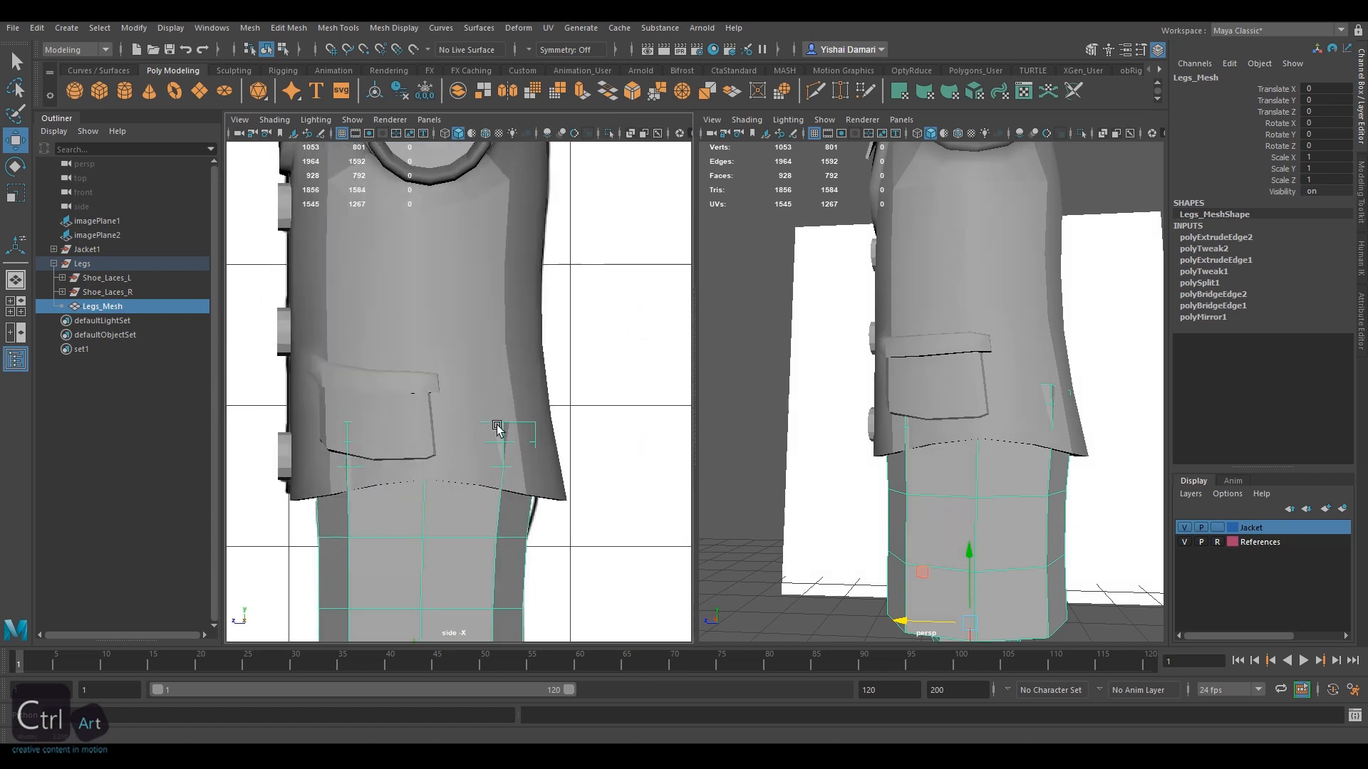
scroll(497, 426, up, 1)
Display the side view in wireframe and isolate Legs_Mesh in the perspective view
alt+drag(1015, 510, 1032, 556)
right_click(1077, 221)
alt+drag(943, 525, 937, 449)
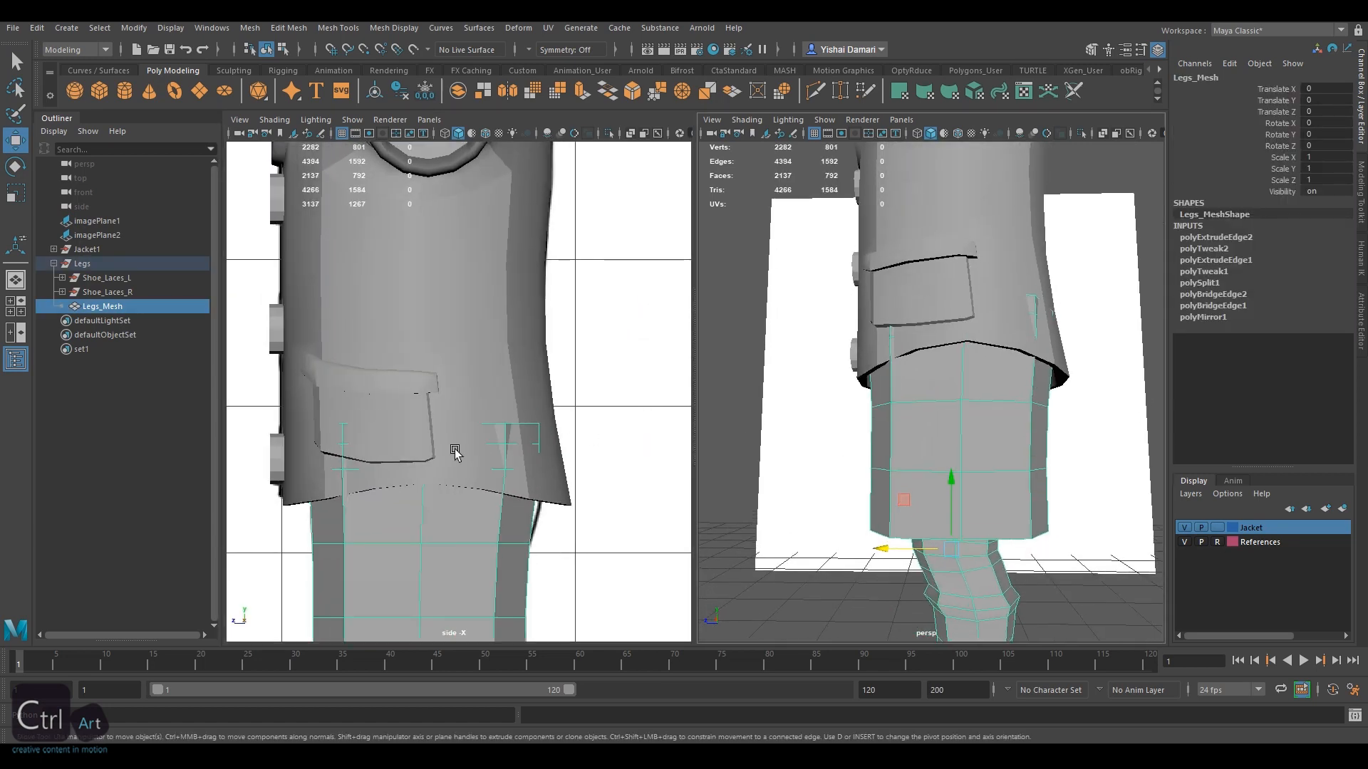
key(4)
click(1080, 134)
alt+drag(1012, 404, 1014, 416)
Scale the shorts' top edge loop front to back with soft selection to fit inside the jacket
right_drag(1040, 276, 1041, 238)
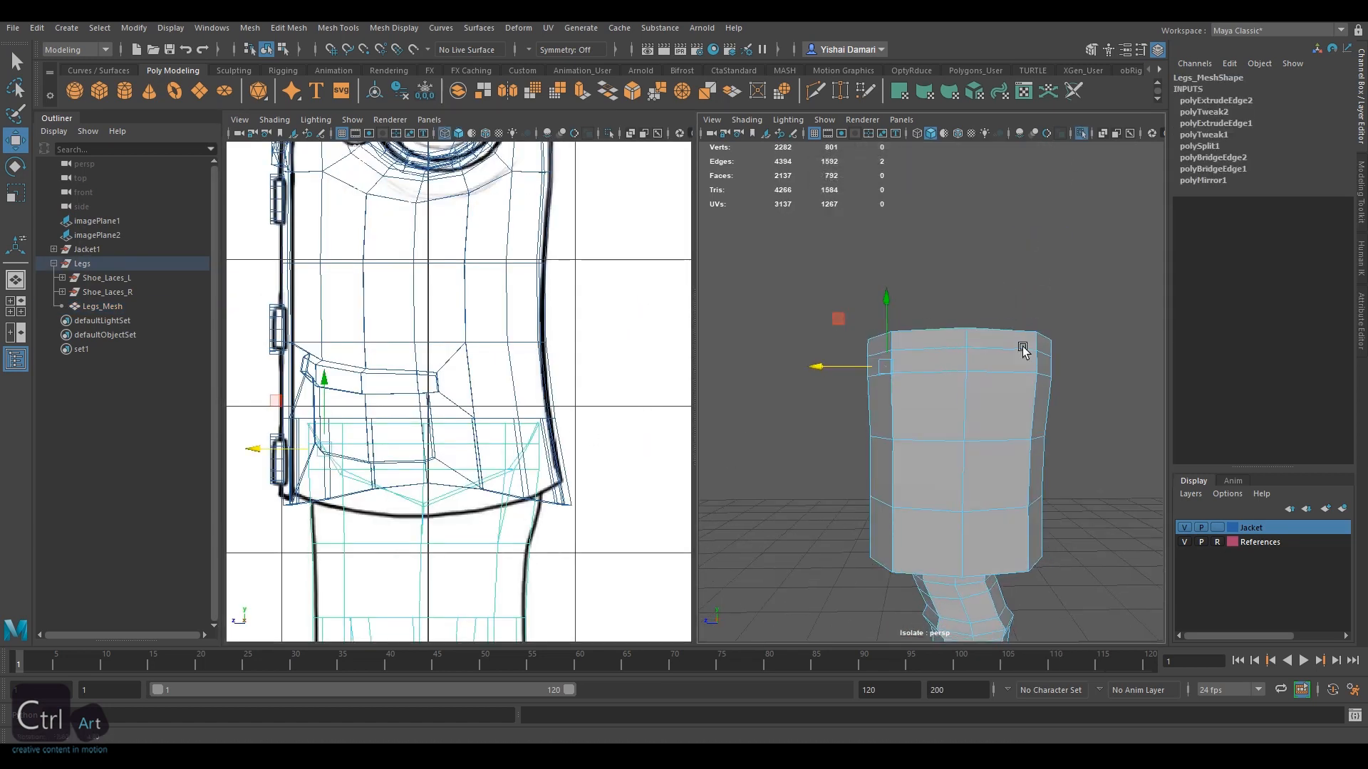
double_click(1029, 344)
alt+drag(1023, 347, 1004, 346)
key(b)
drag(918, 345, 1005, 345)
key(r)
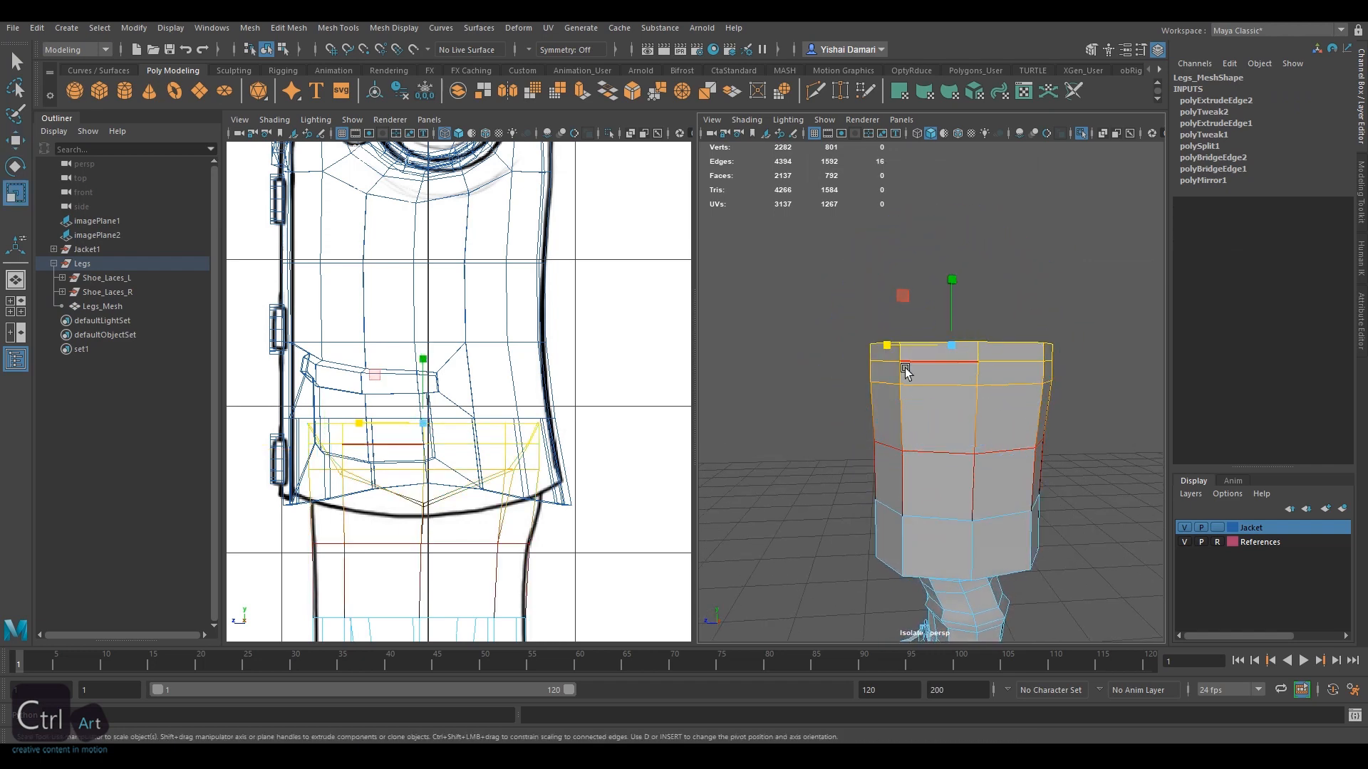
alt+drag(904, 367, 1089, 360)
key(b)
mouse_move(897, 344)
mouse_down()
mouse_move(869, 349)
mouse_move(824, 390)
mouse_up()
key(5)
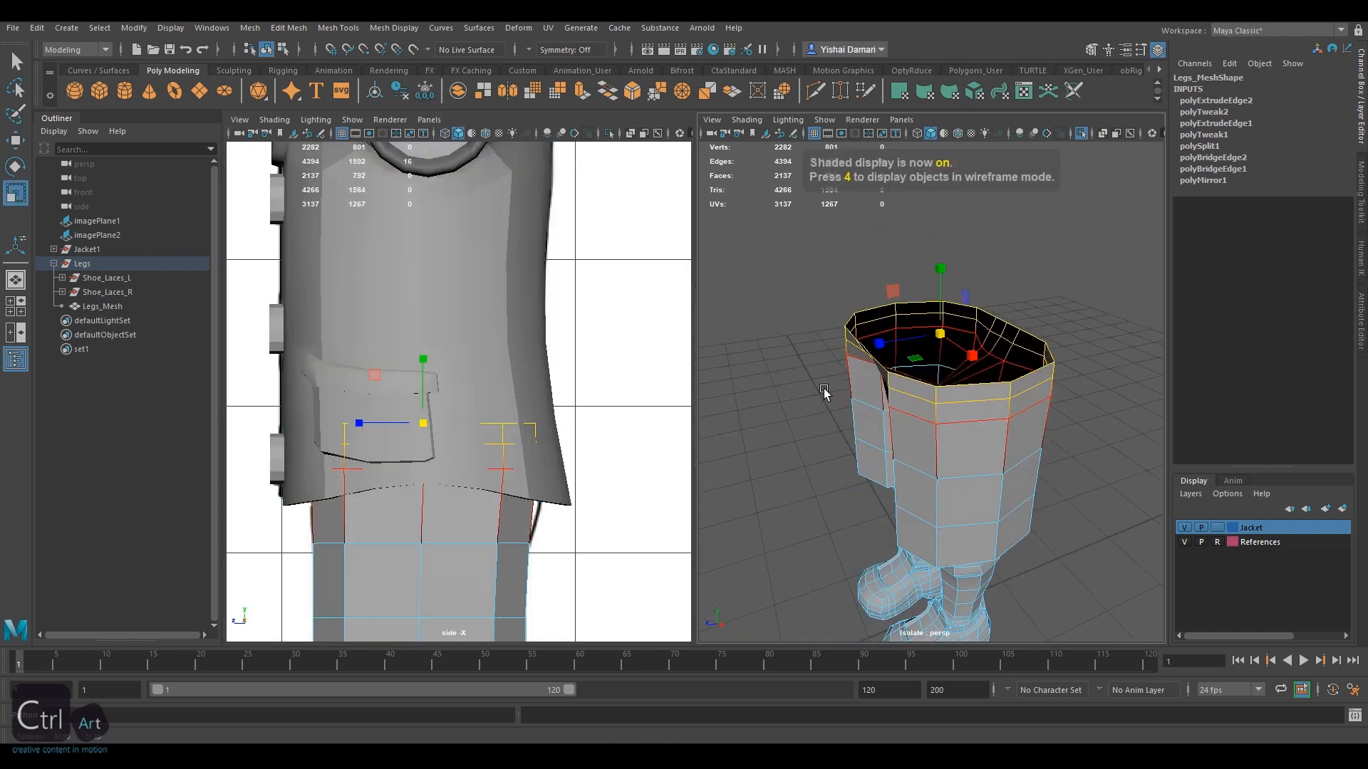
Scale the shorts' waist across its width with soft selection, using the front view to taper it under the jacket
key(space)
drag(456, 388, 457, 456)
scroll(528, 418, up, 1)
alt+middle_drag(528, 418, 491, 390)
key(b)
drag(908, 349, 977, 345)
alt+drag(1054, 407, 971, 361)
drag(886, 344, 946, 343)
key(ctrl+z)
key(b)
drag(919, 306, 872, 300)
drag(885, 343, 891, 342)
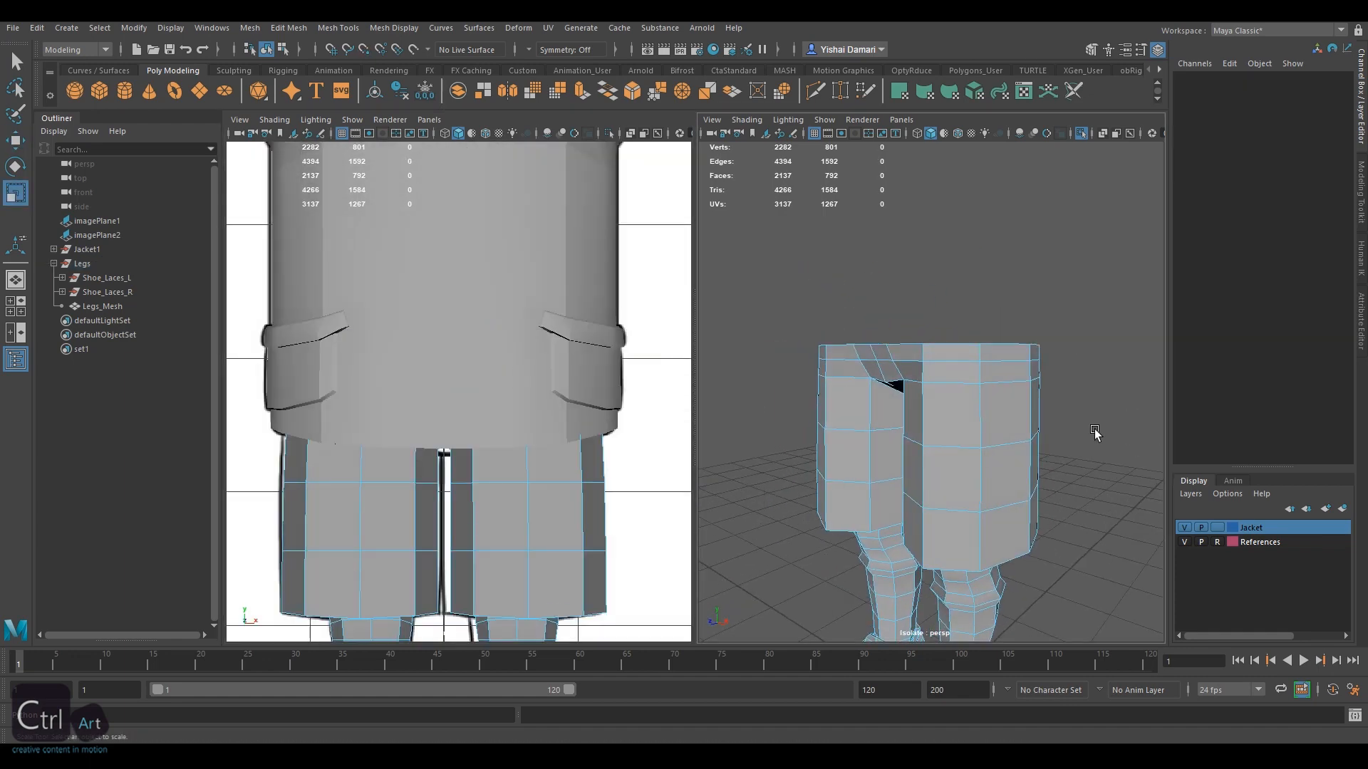
Turn on Object X symmetry and combine Jacket_Mesh and Legs_Mesh into a single mesh
key(F8)
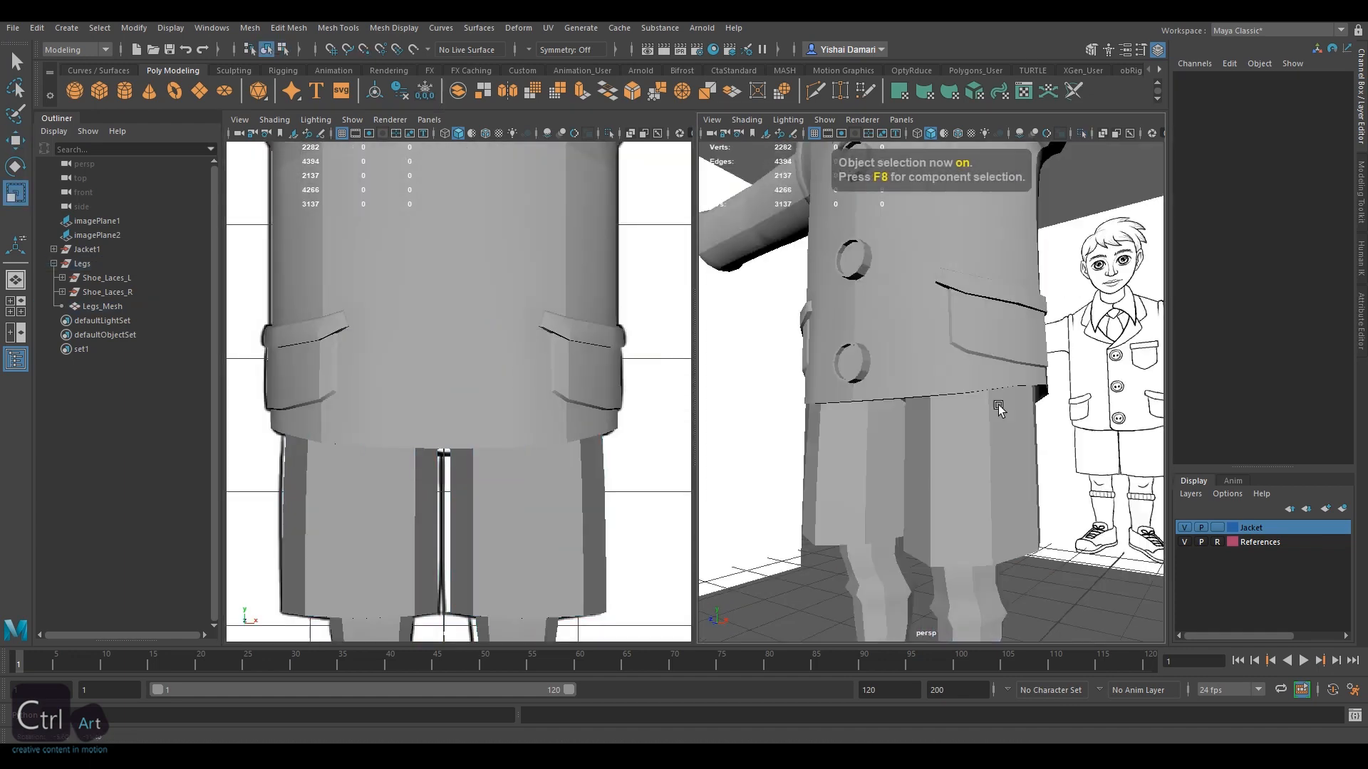
alt+drag(1005, 328, 868, 301)
click(869, 301)
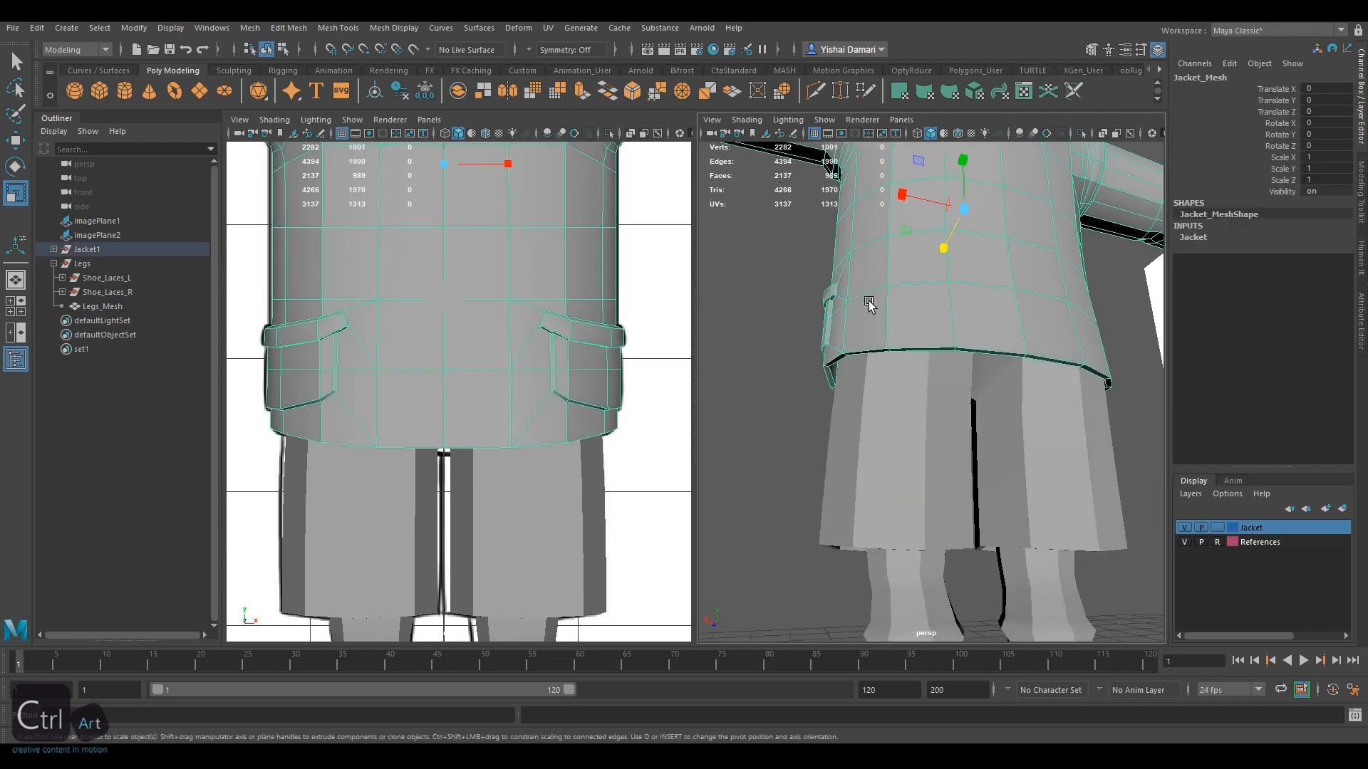
alt+drag(927, 361, 1104, 417)
alt+drag(855, 428, 967, 445)
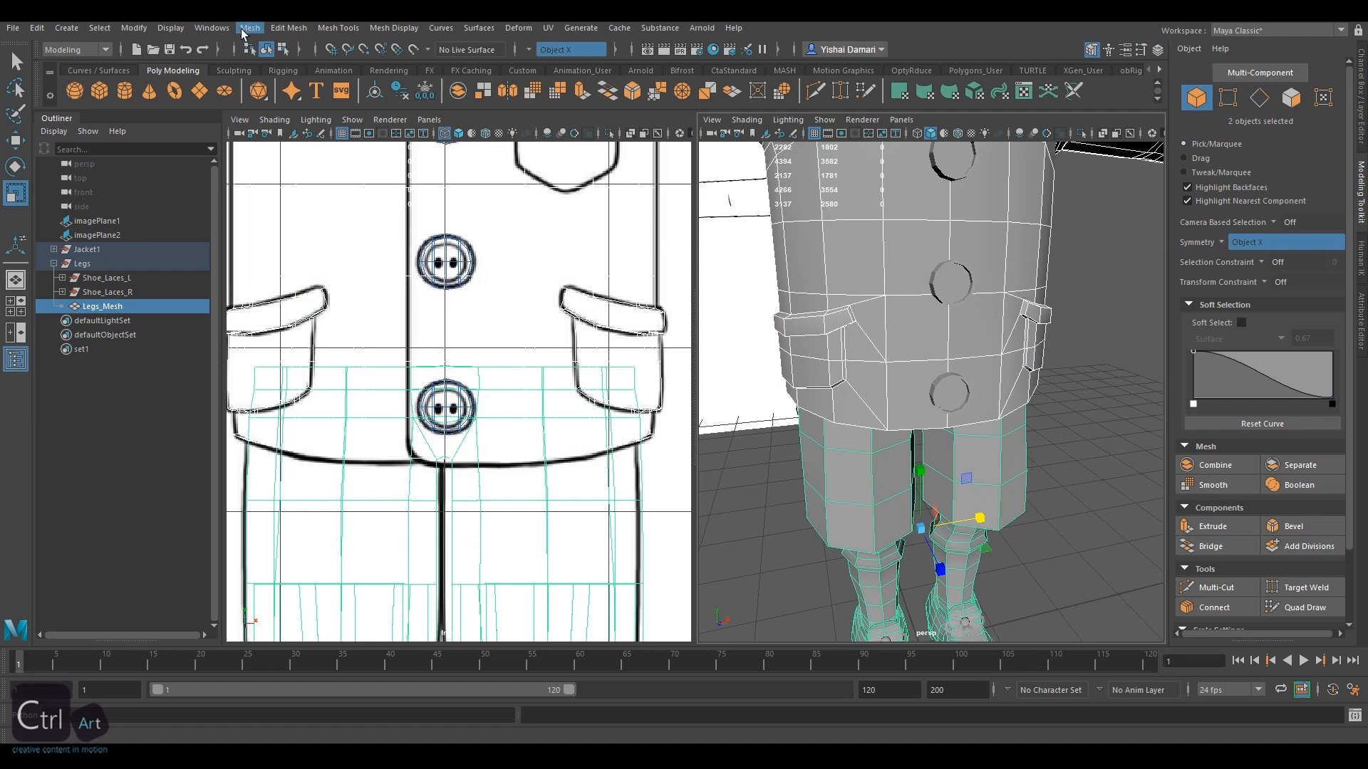
click(245, 29)
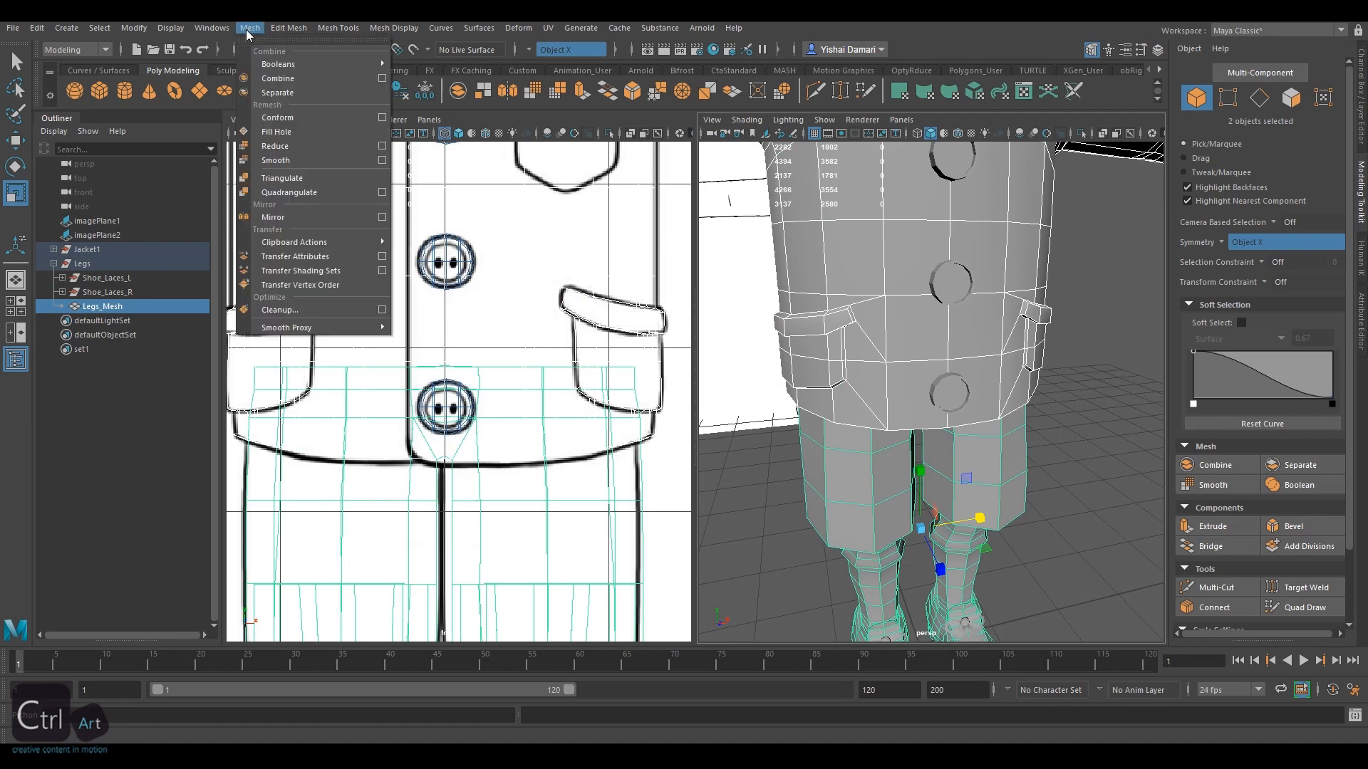
click(282, 84)
key(w)
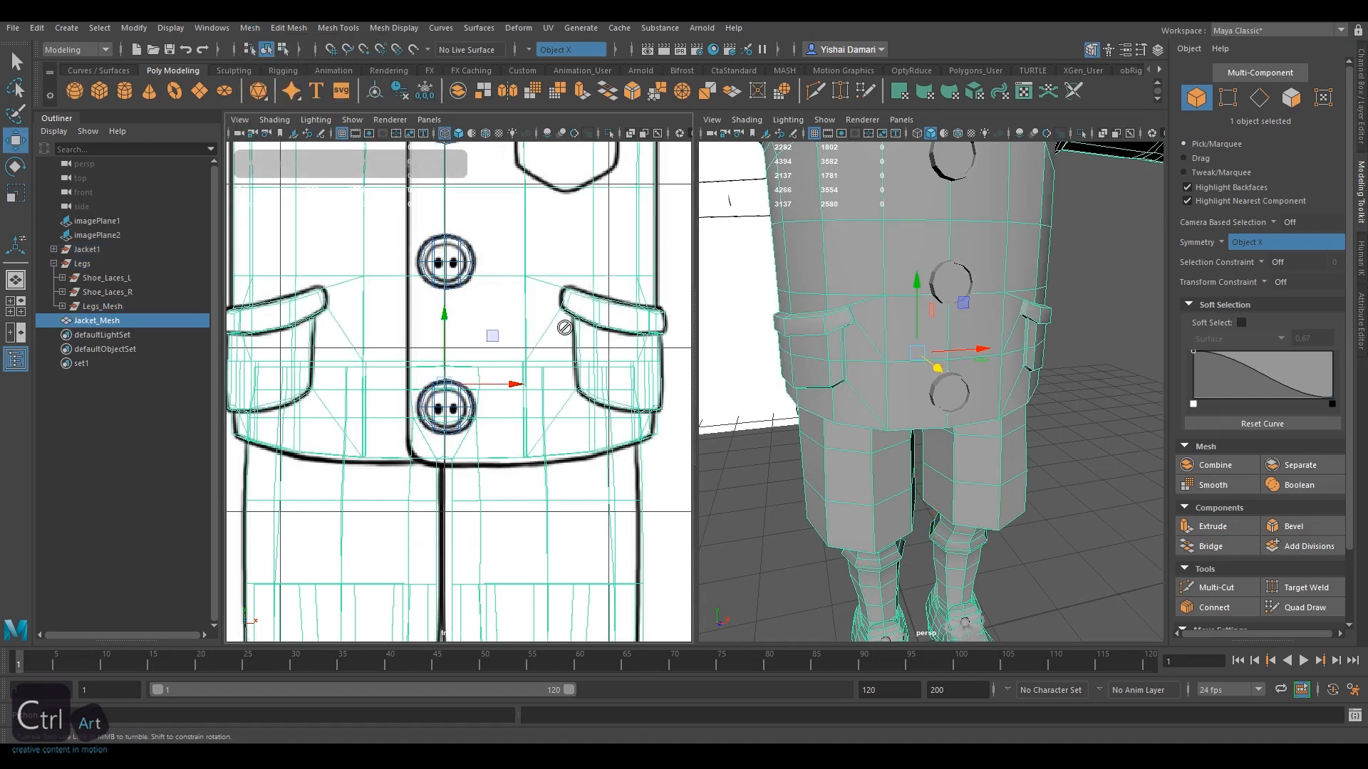
Select the shorts' top edge loop and snap it vertically to the height of the jacket's nearby horizontal edge row
key(f)
click(1249, 100)
alt+middle_drag(324, 348, 406, 348)
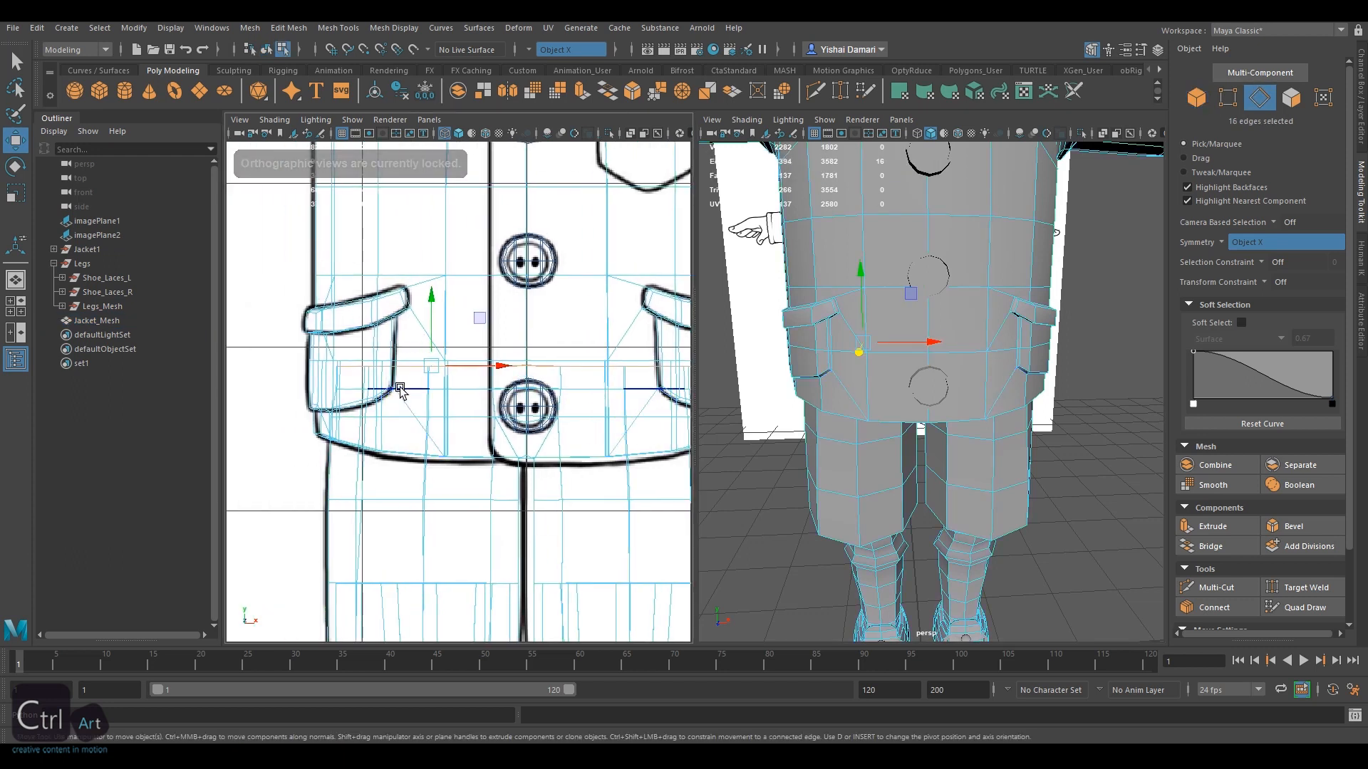
alt+middle_drag(517, 359, 442, 333)
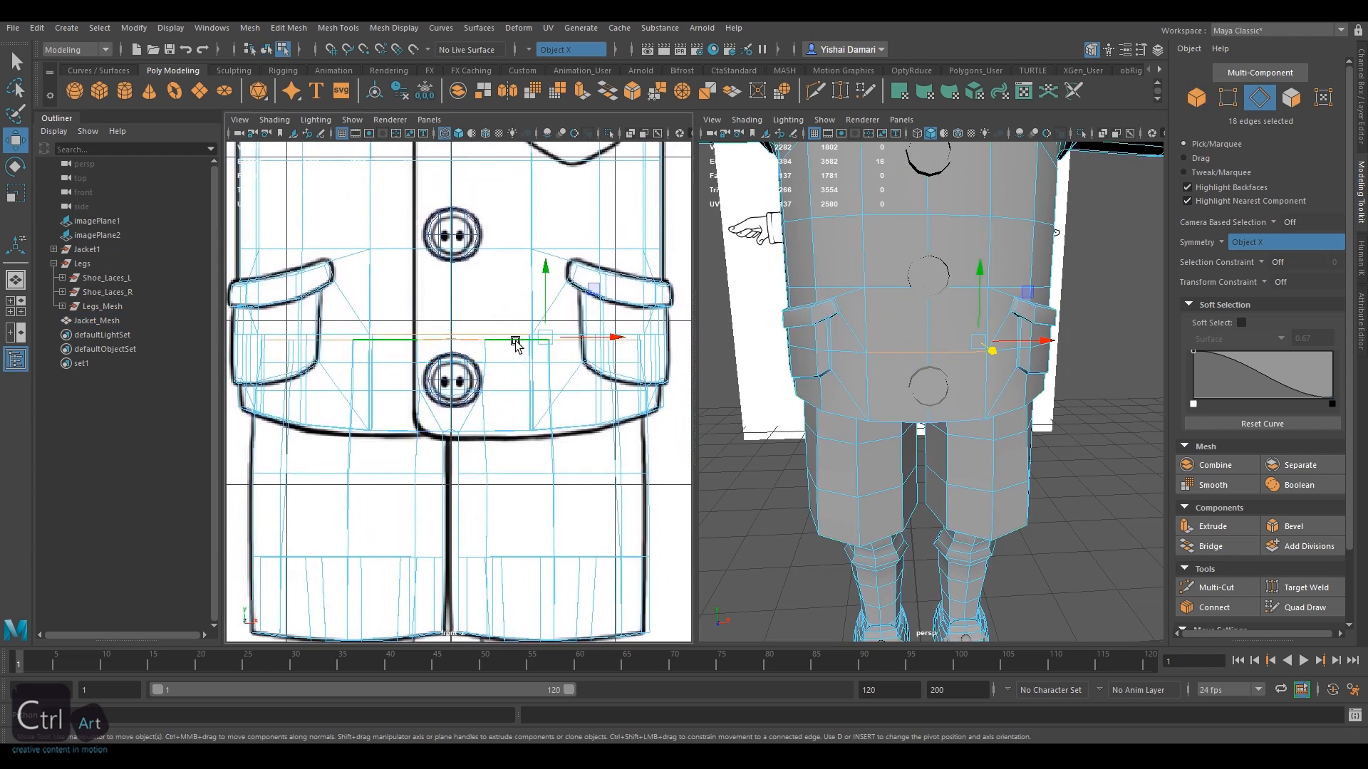
alt+right_drag(391, 350, 412, 342)
alt+middle_drag(413, 342, 437, 338)
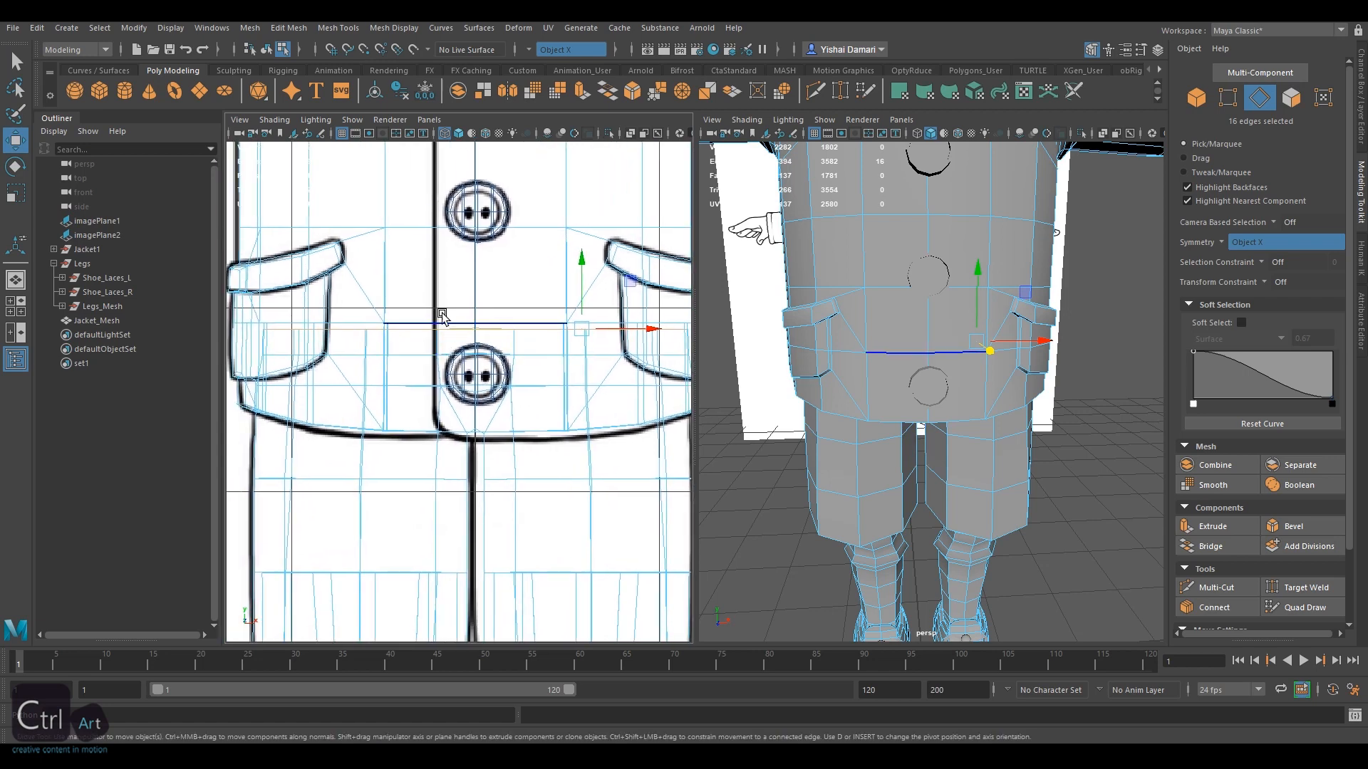
key(r)
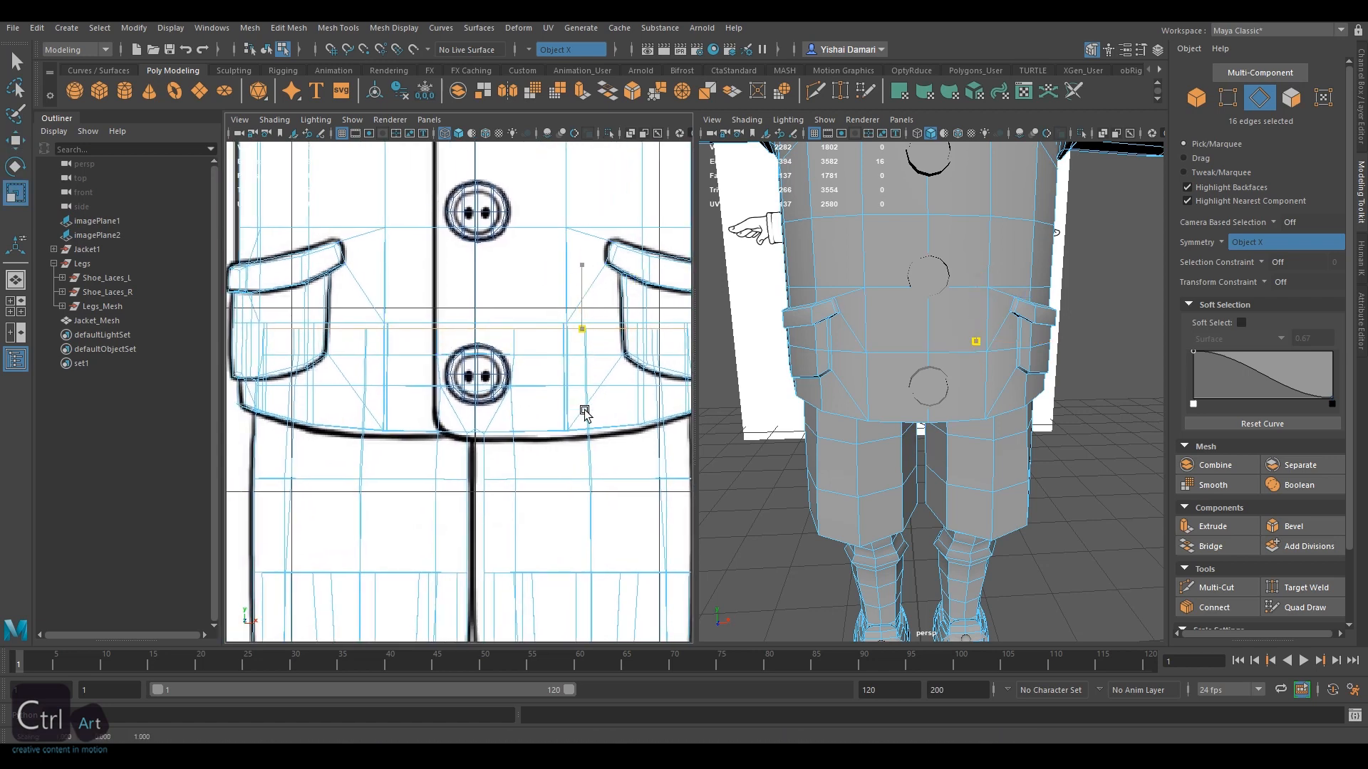
key(w)
key(v)
drag(581, 268, 550, 322)
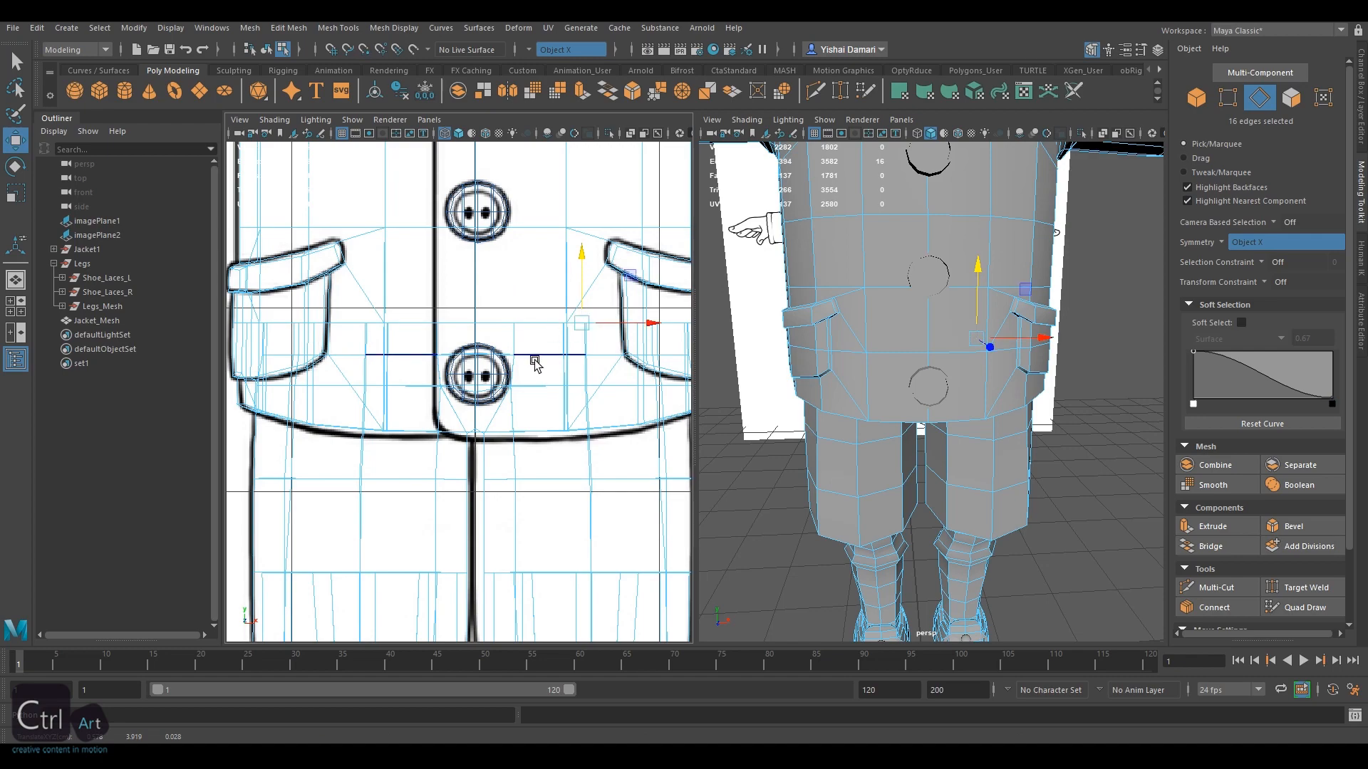
Scale the edge loop just below the shorts' top border slightly in the front view
double_click(534, 359)
scroll(555, 339, down, 3)
scroll(558, 331, up, 1)
key(r)
drag(619, 359, 612, 356)
Turn off symmetry and examine the gap between the jacket and the shorts' waist from inside the enlarged perspective view
alt+drag(1045, 291, 745, 245)
key(space)
alt+drag(904, 323, 800, 236)
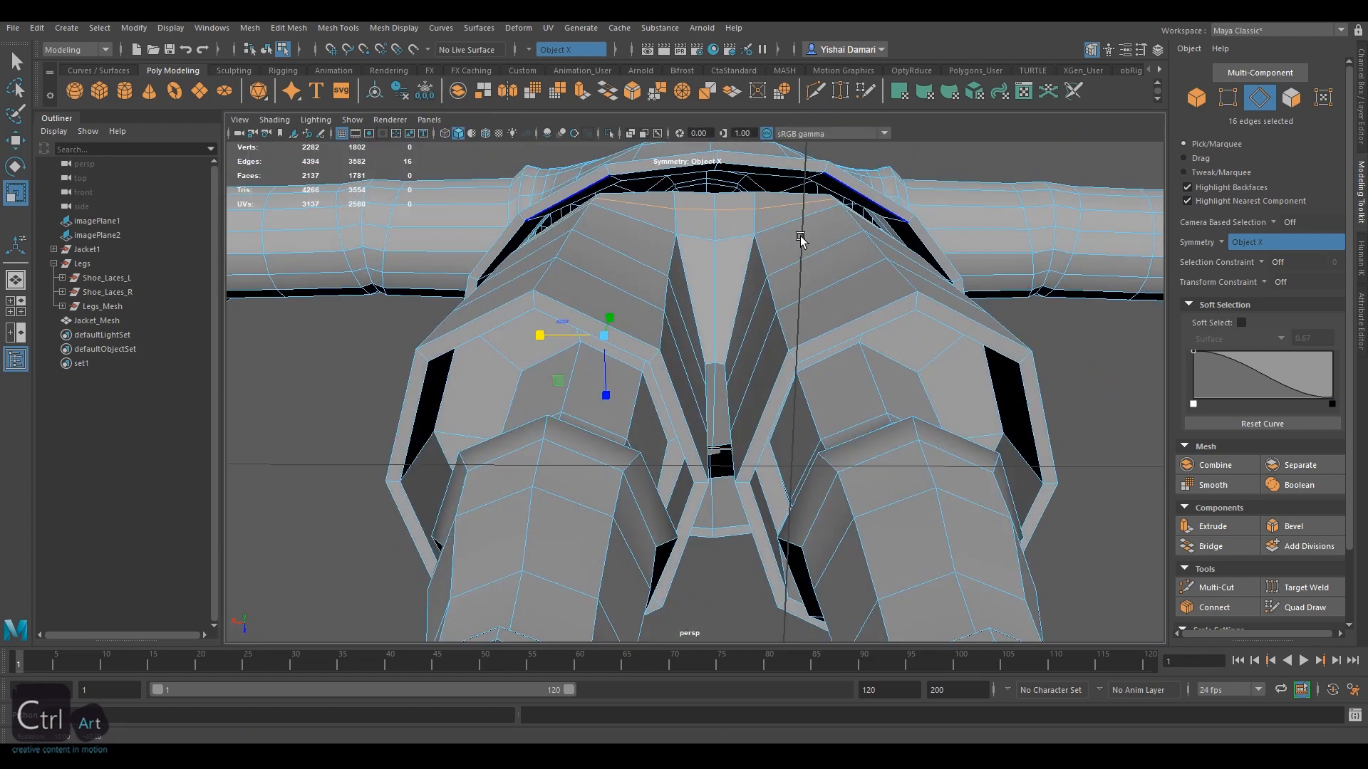
click(1248, 243)
click(1248, 252)
alt+drag(869, 172, 527, 274)
alt+right_drag(527, 274, 690, 271)
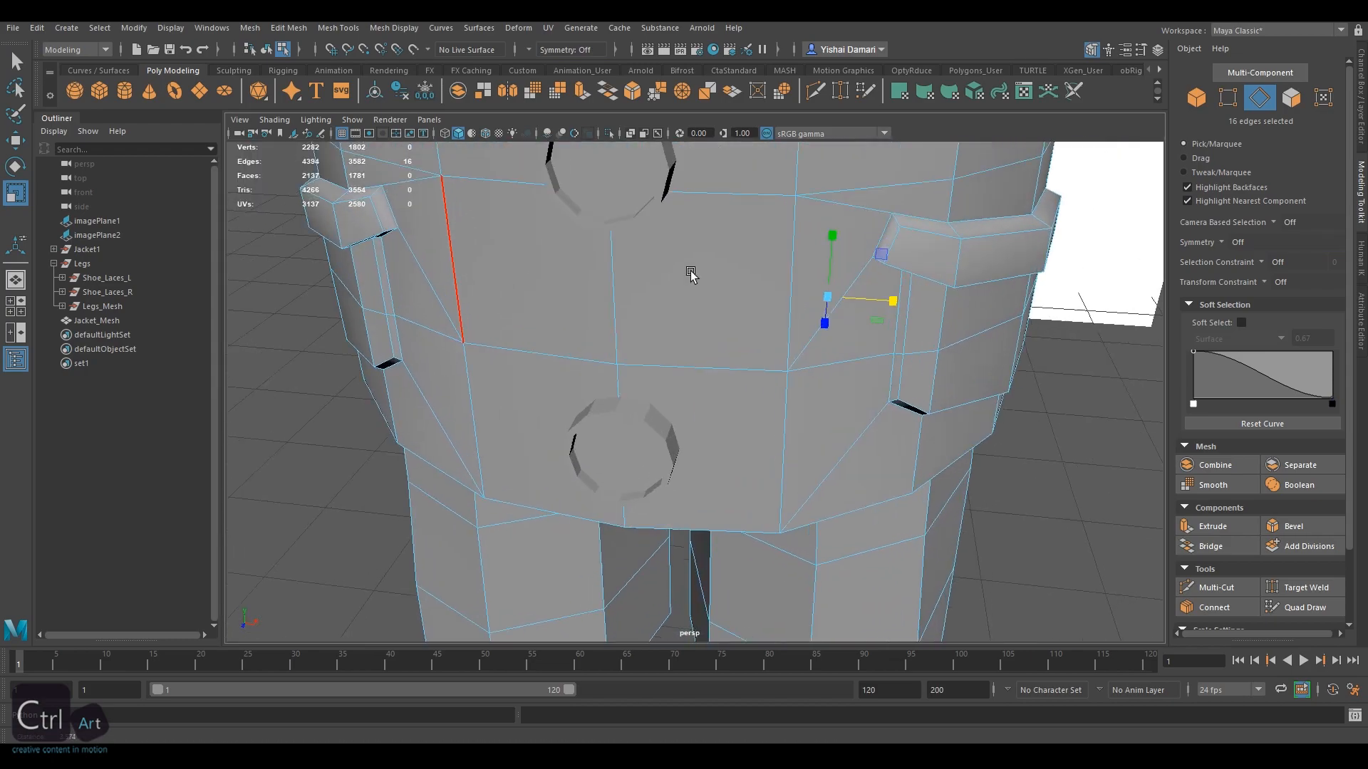
alt+middle_drag(690, 272, 731, 384)
alt+right_drag(552, 342, 769, 290)
alt+drag(769, 290, 742, 313)
alt+middle_drag(742, 314, 763, 450)
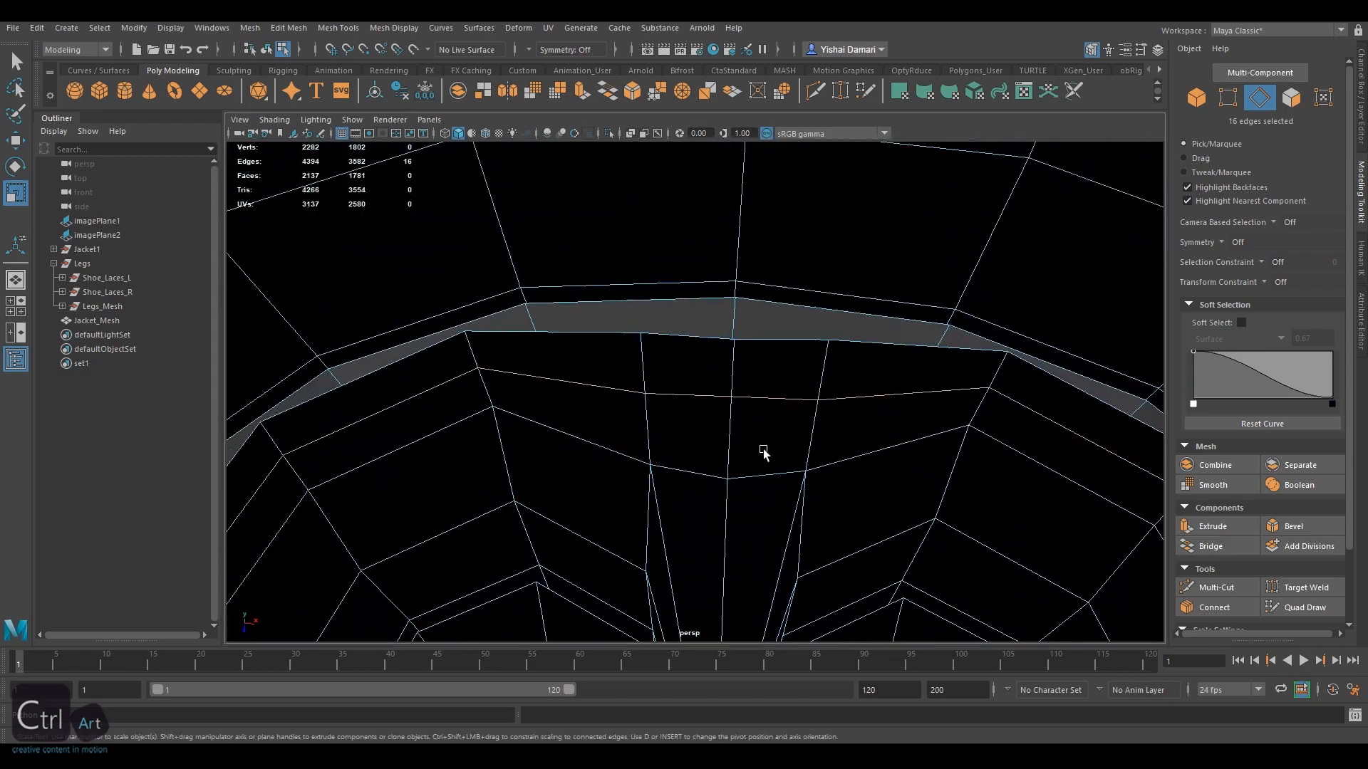
alt+drag(763, 450, 739, 335)
Turn on Object X symmetry and bridge the central open edges of the shorts' waist to the jacket's inner border
click(1221, 243)
click(1243, 258)
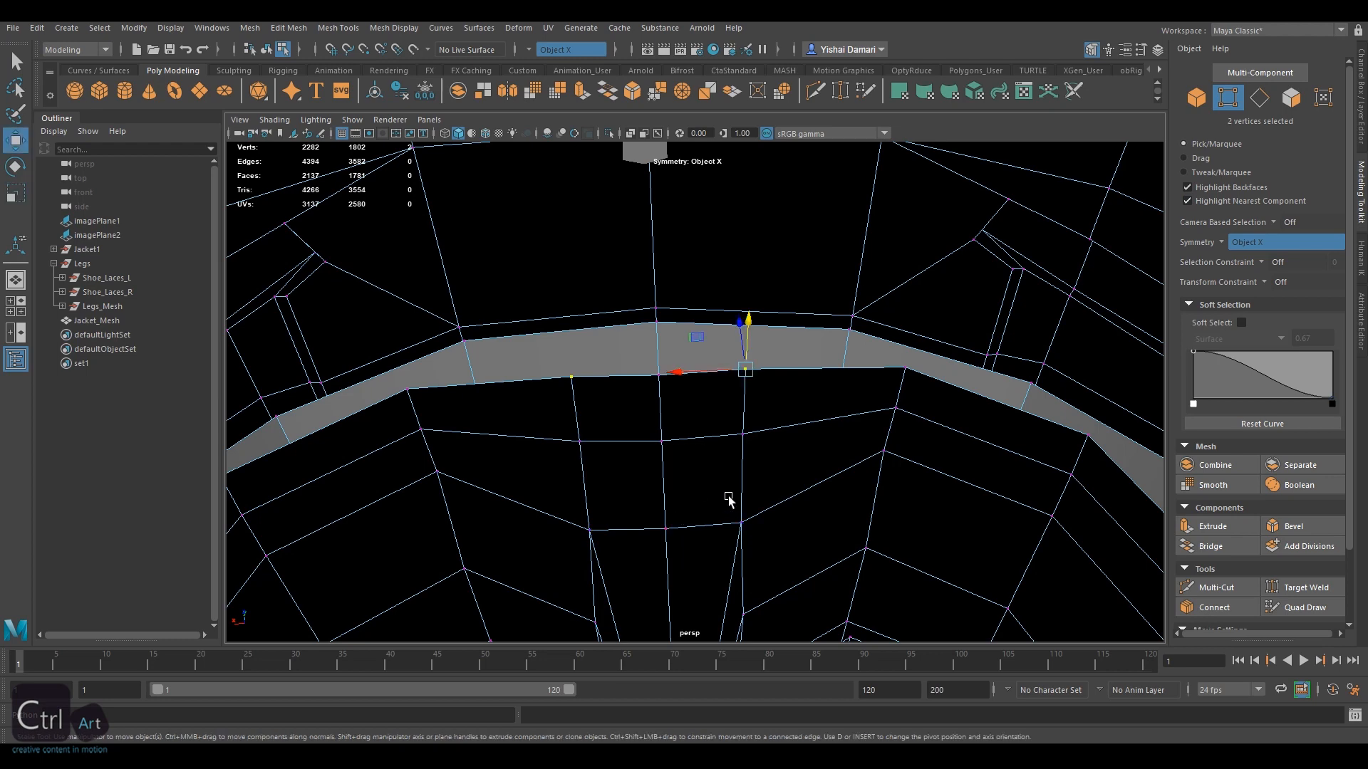
alt+drag(728, 496, 745, 449)
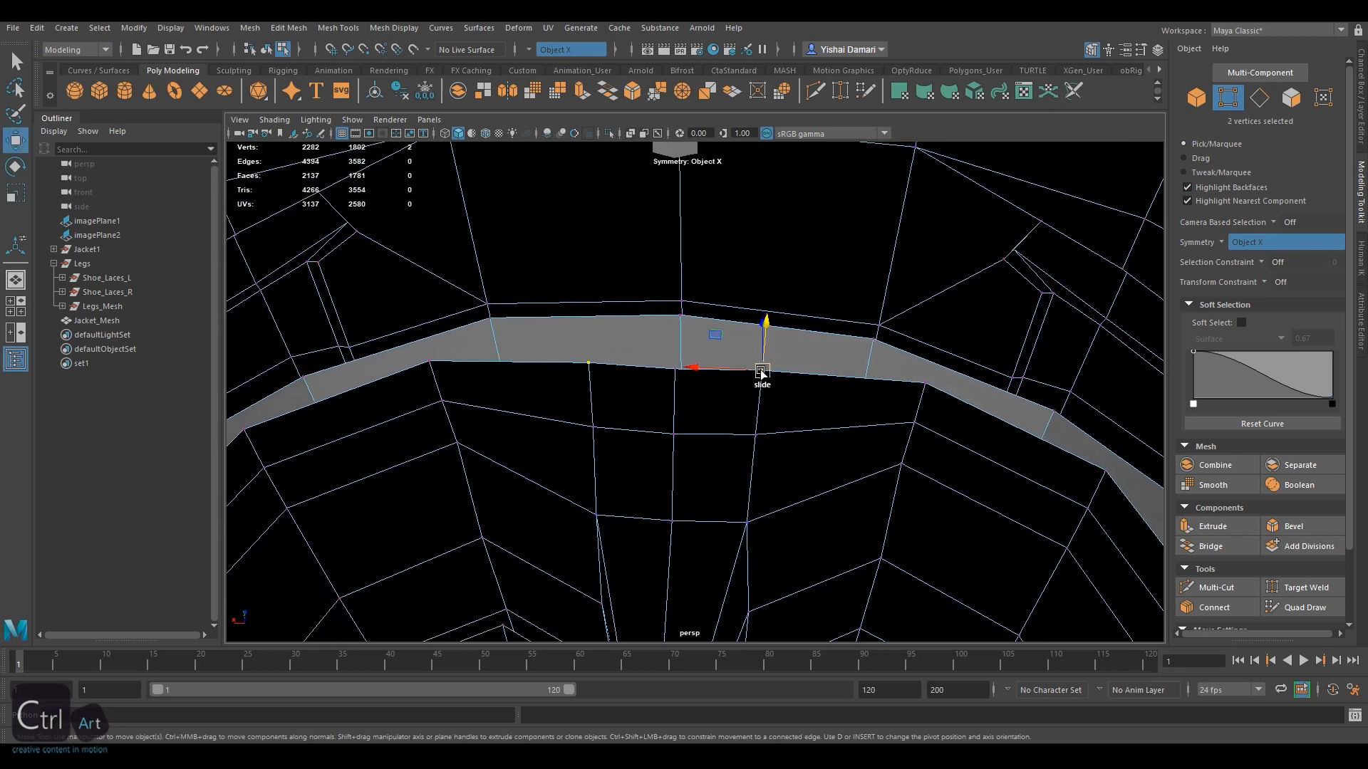
double_click(854, 308)
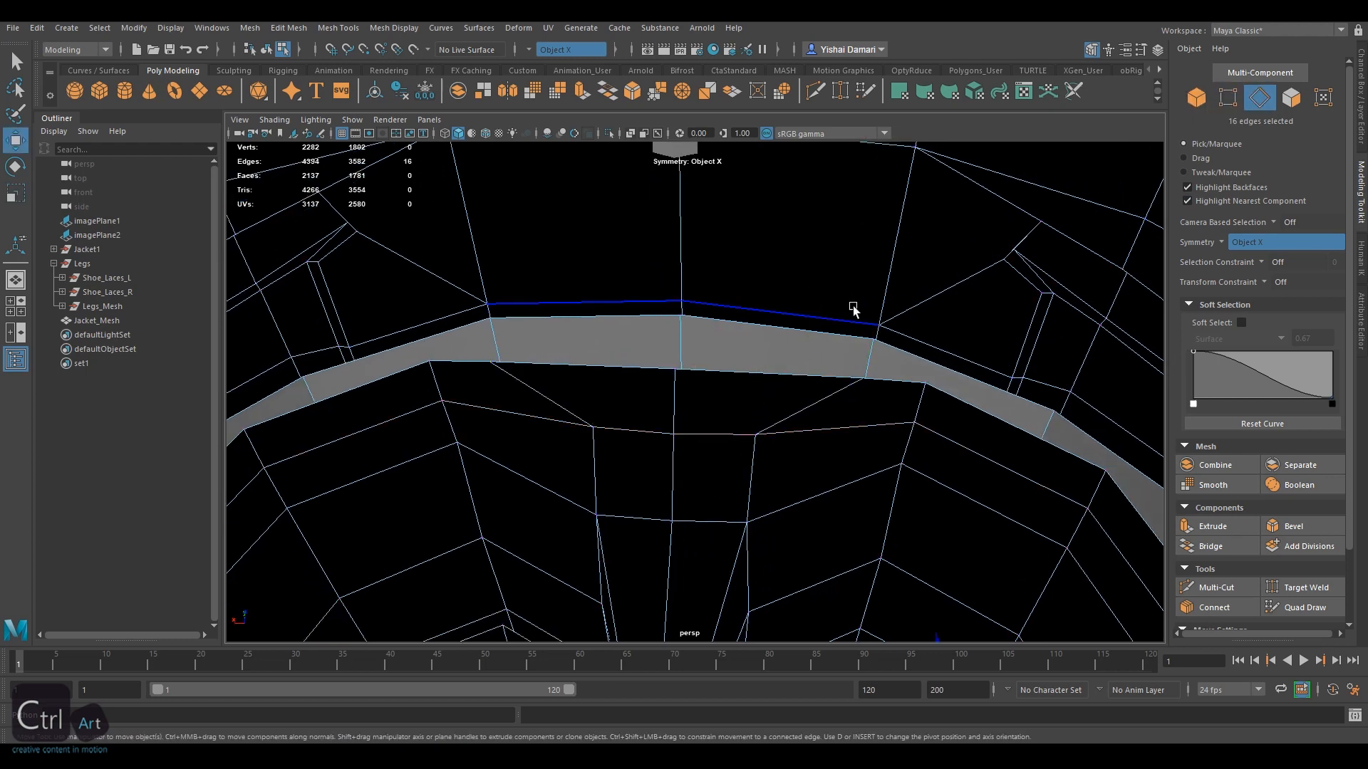
click(1211, 545)
alt+drag(769, 452, 736, 418)
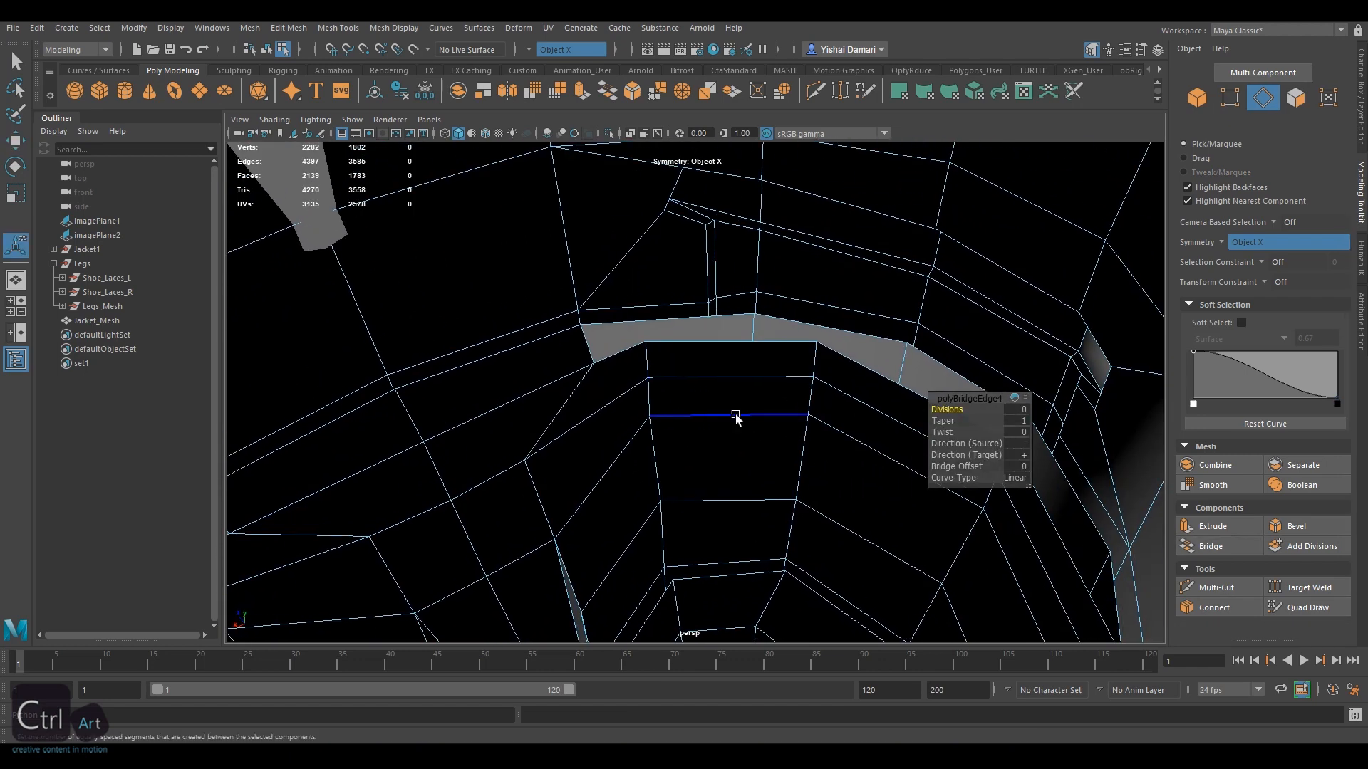
Slide the adjacent shorts' waist vertices along their edges to even the spacing, and bridge the neighbouring waist edges to the jacket
right_drag(756, 332, 708, 331)
click(646, 341)
key(w)
ctrl+shift+drag(645, 341, 739, 342)
click(524, 460)
ctrl+shift+drag(525, 460, 574, 439)
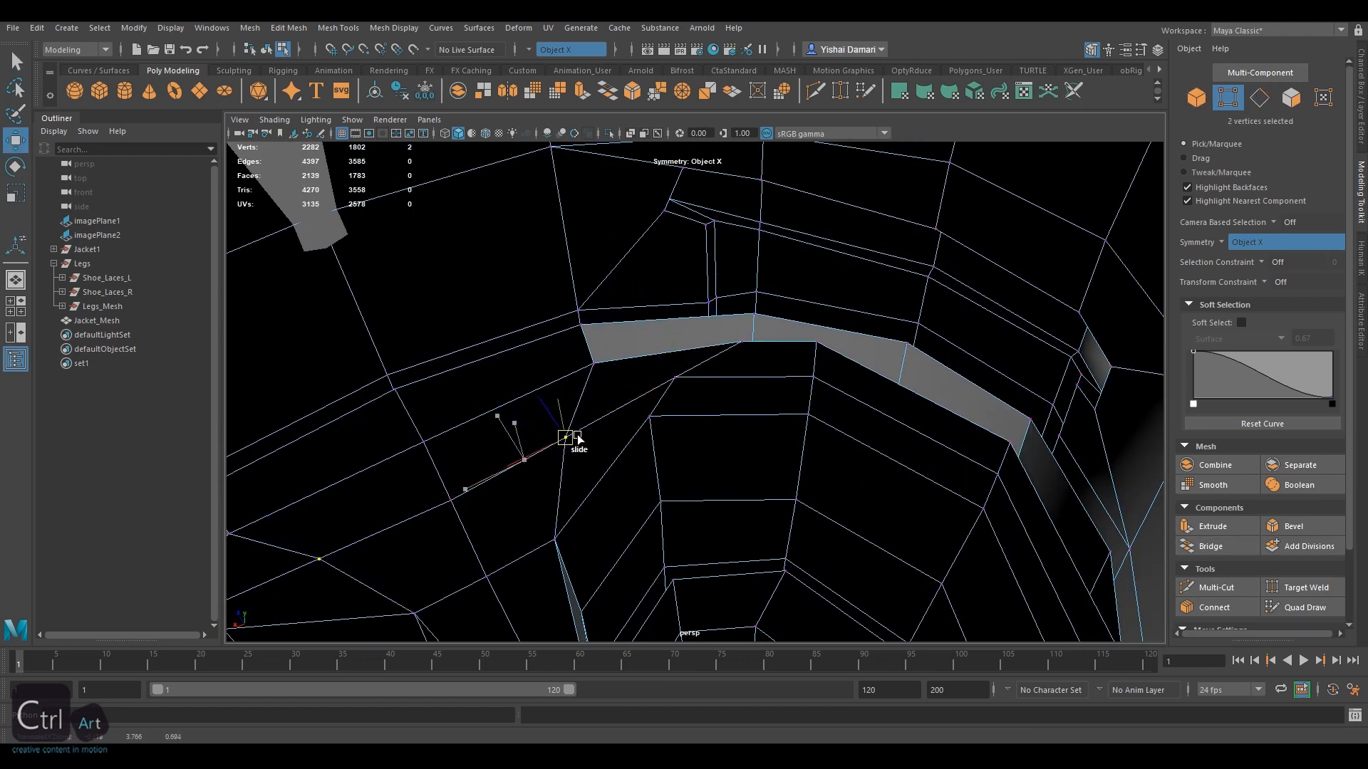
click(816, 342)
ctrl+shift+drag(816, 342, 841, 389)
click(813, 377)
alt+drag(891, 428, 855, 435)
click(1258, 97)
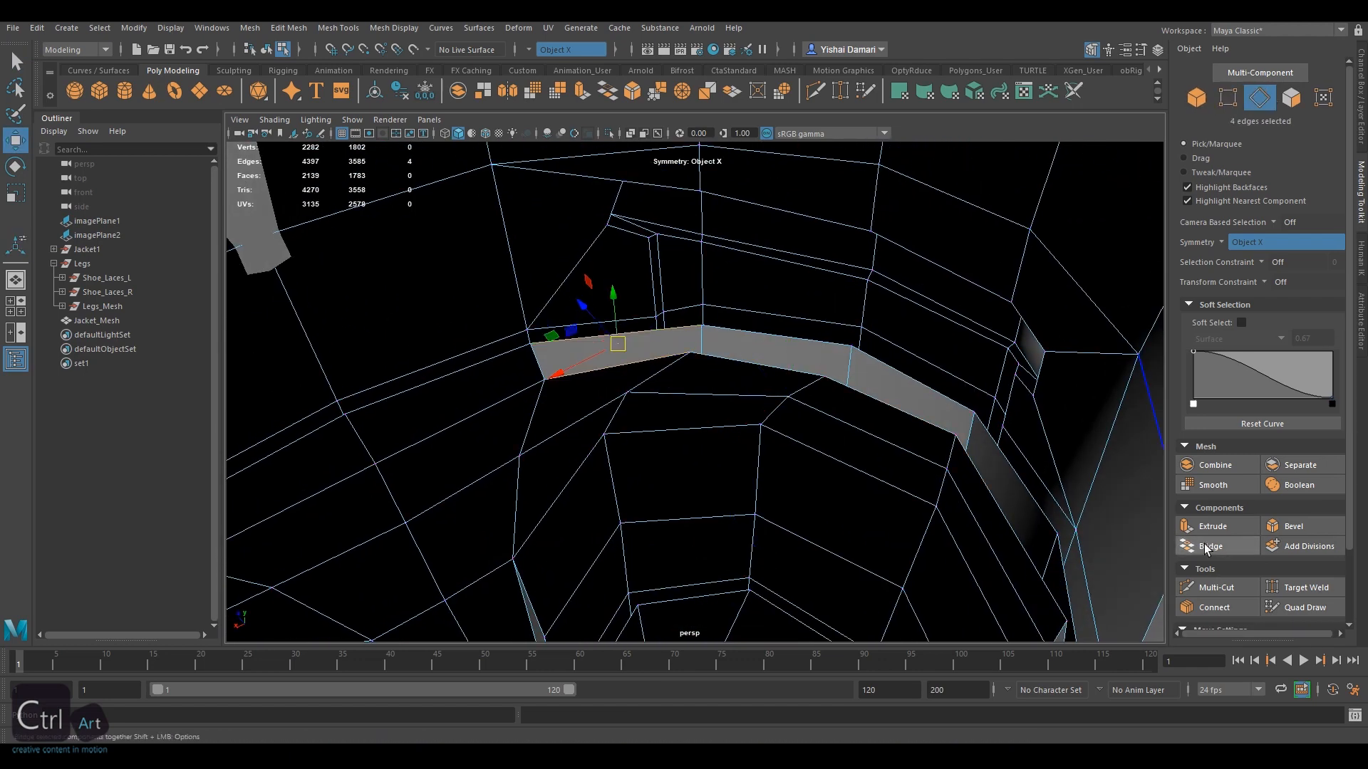
click(1209, 547)
Slide the vertices of the shorts' upper rows along their edges on the other side of the waist to align with the jacket
alt+drag(906, 389, 591, 389)
right_drag(591, 388, 540, 386)
key(w)
click(622, 356)
ctrl+shift+drag(622, 356, 601, 399)
ctrl+shift+drag(792, 379, 707, 378)
click(787, 417)
ctrl+shift+drag(787, 418, 749, 413)
ctrl+shift+drag(784, 458, 663, 403)
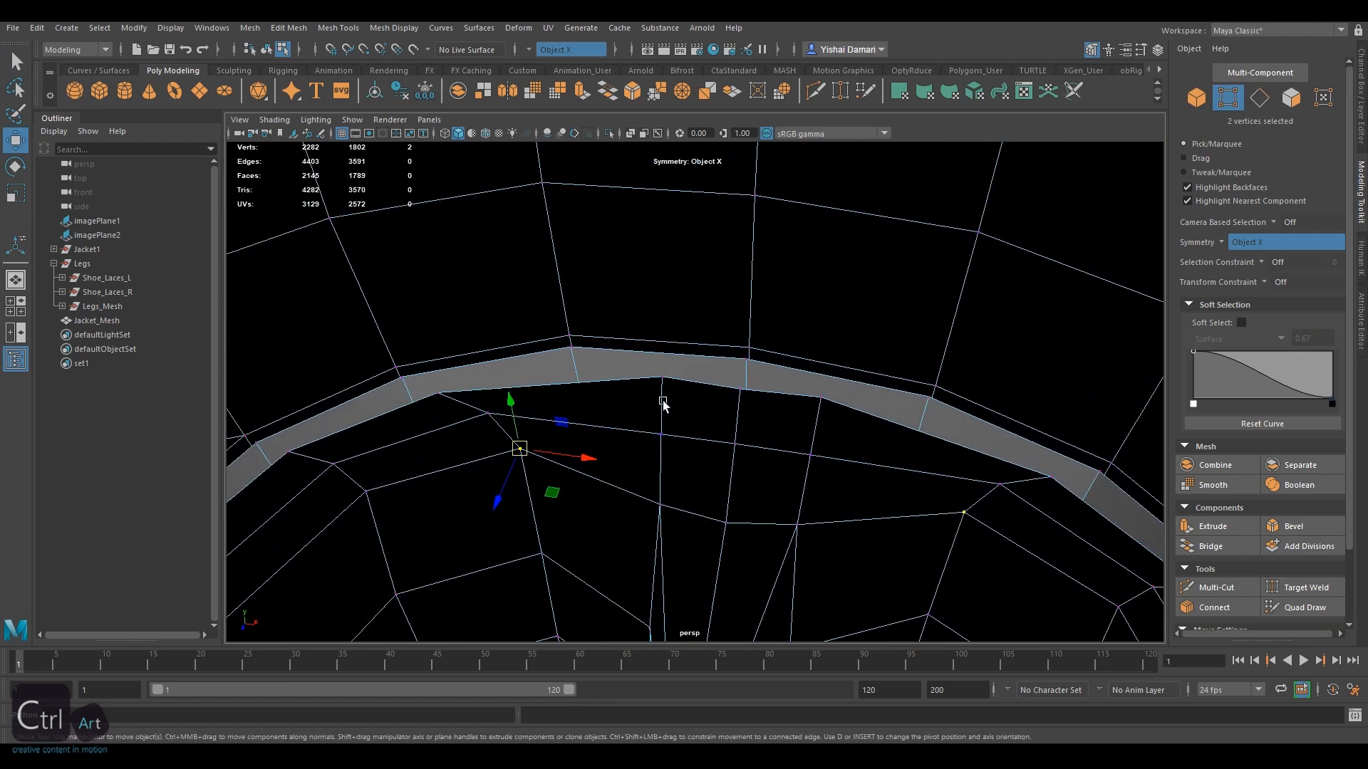
click(809, 455)
ctrl+shift+drag(809, 455, 855, 461)
Bridge the remaining open edges between the shorts' waist and the jacket's inner border
click(1258, 98)
alt+drag(399, 334, 474, 333)
shift+click(474, 332)
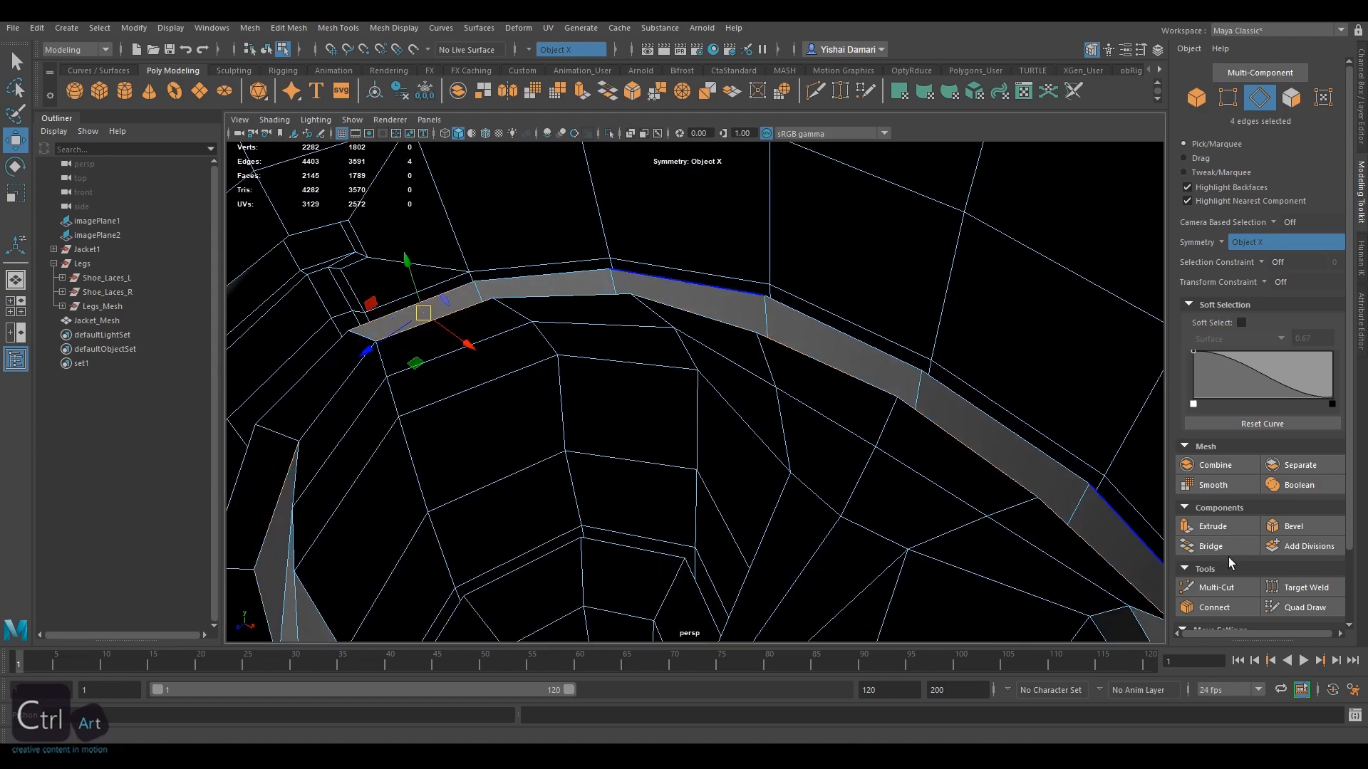
click(1209, 547)
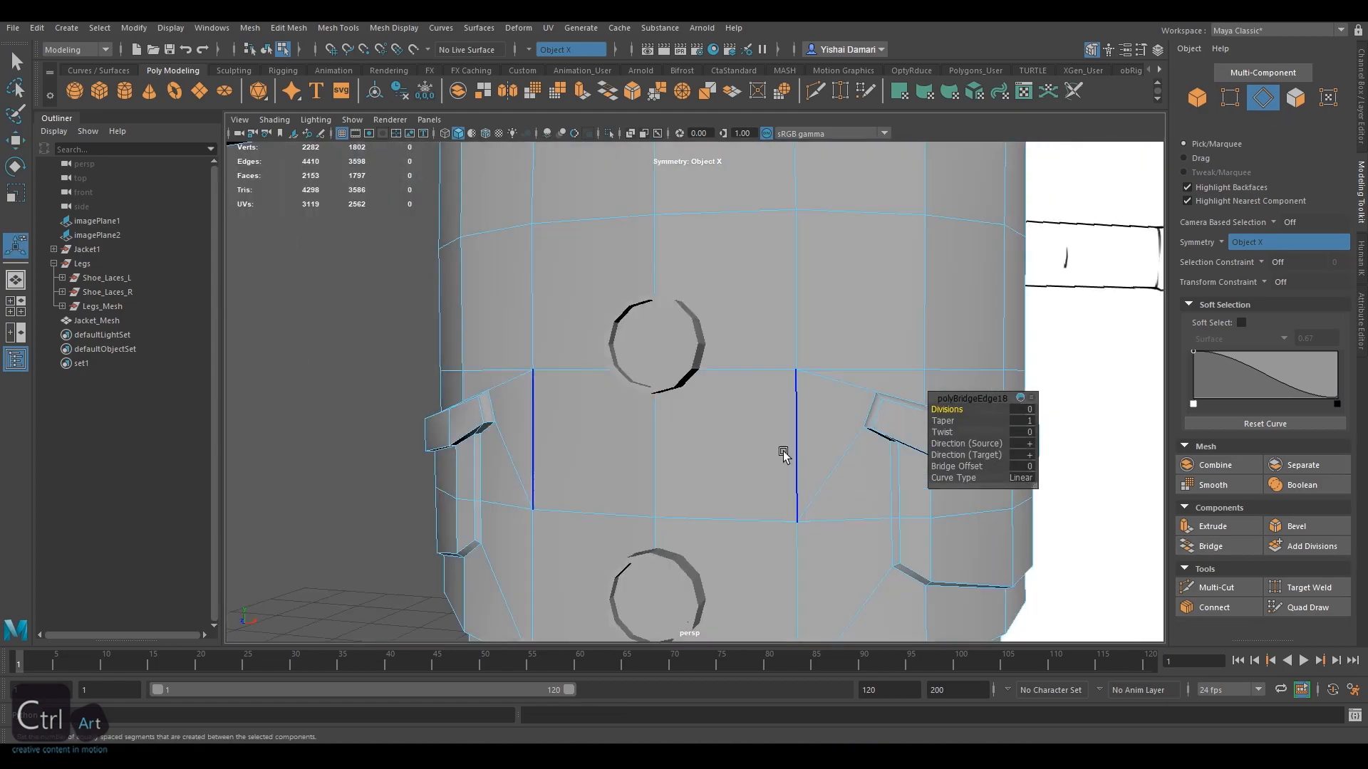
Smooth the symmetrical pair of vertices at the top of the shorts beneath the jacket hem with Average Vertices
alt+drag(784, 456, 473, 381)
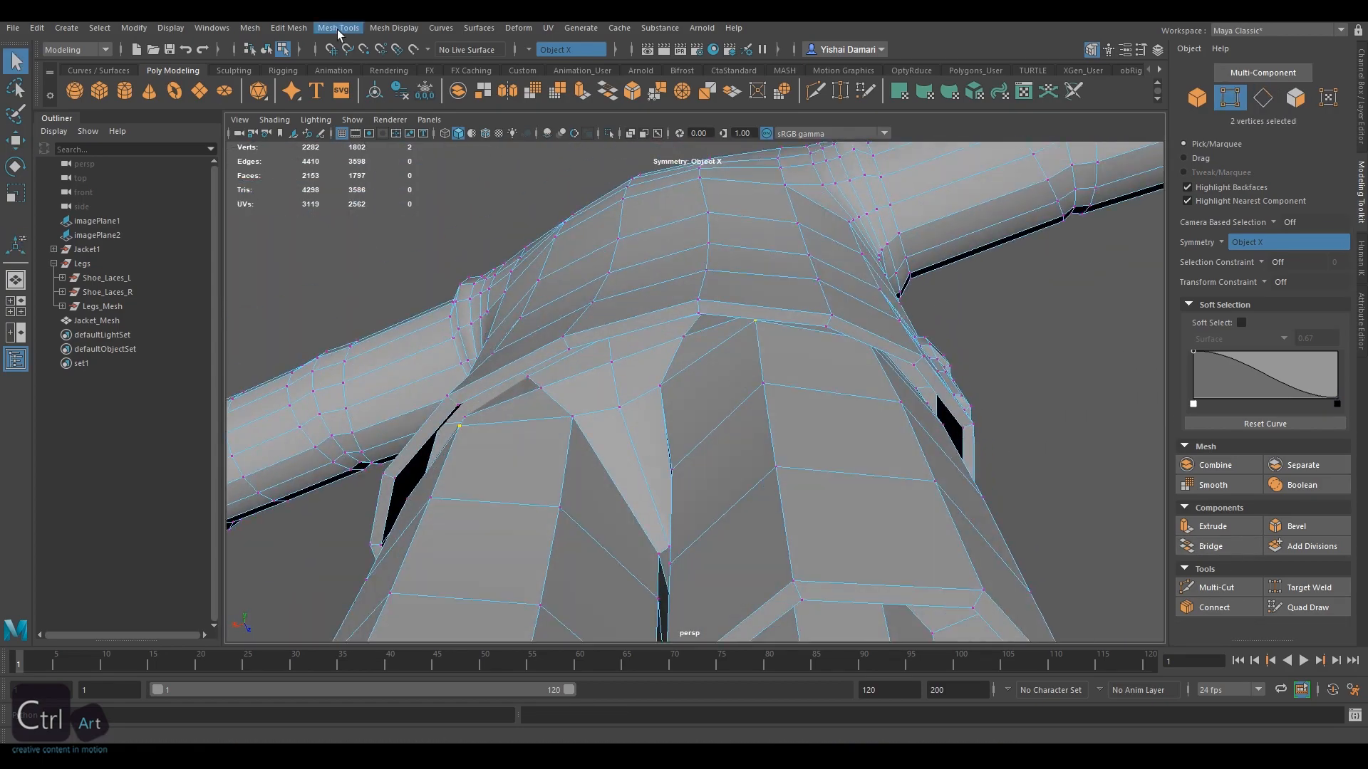
click(339, 28)
mouse_move(289, 28)
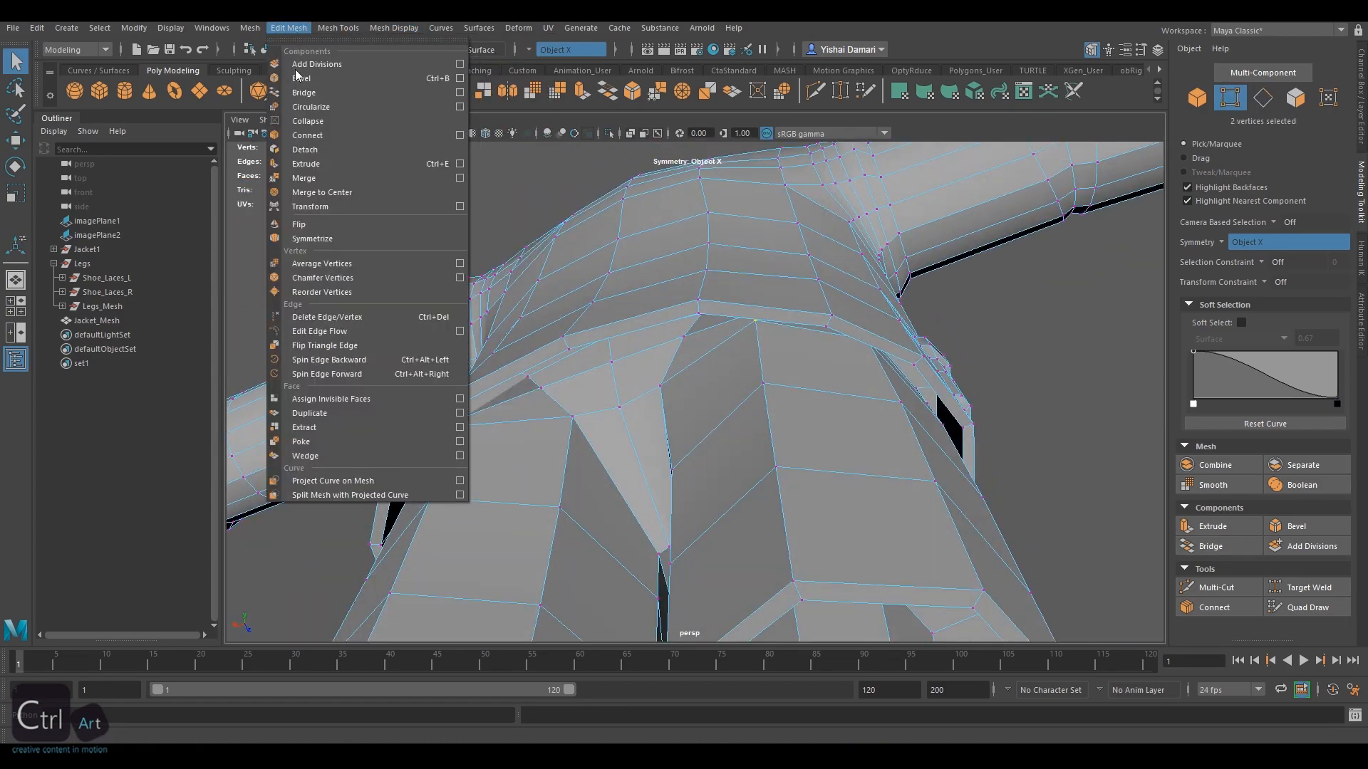
click(356, 265)
alt+drag(665, 314, 611, 263)
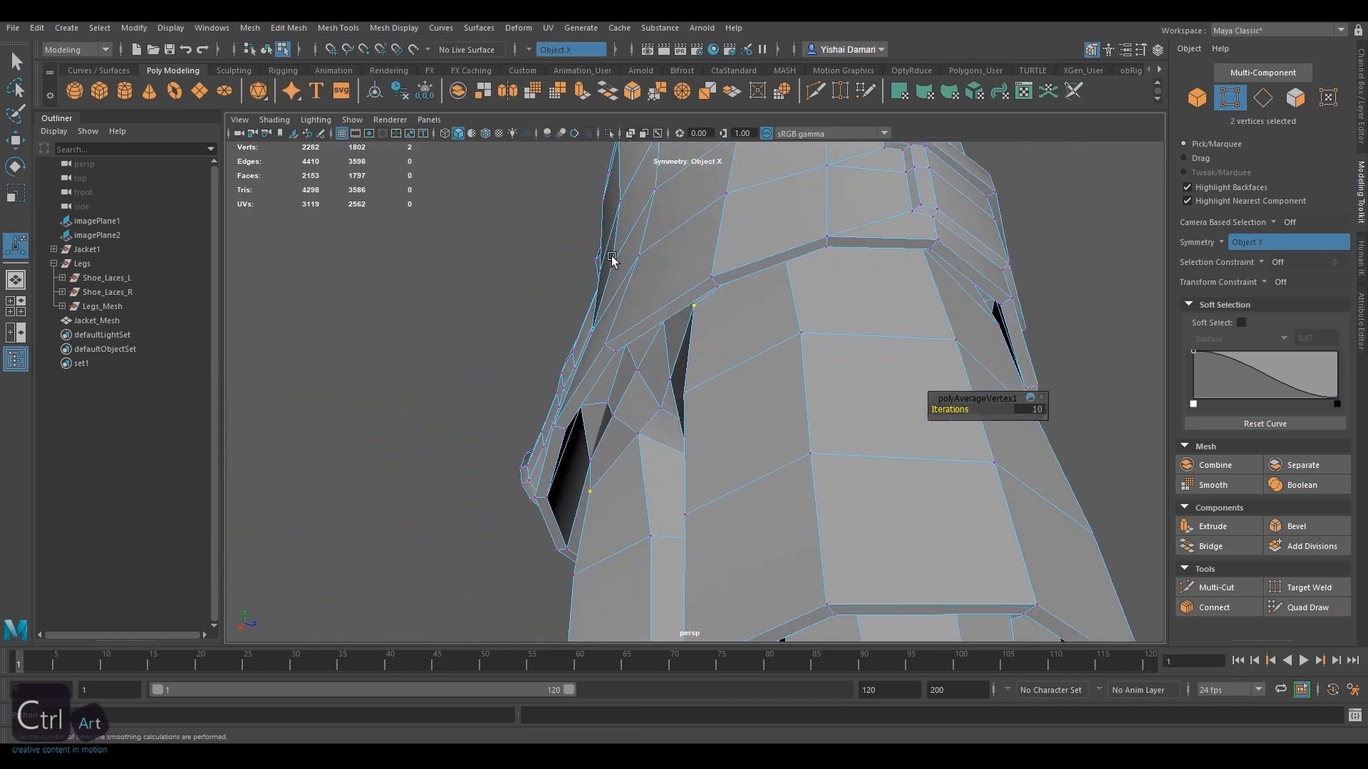
Return to object mode and rename the combined Jacket_Mesh as Body_Mesh
key(w)
mouse_move(750, 356)
alt+mouse_down()
mouse_move(885, 315)
mouse_move(811, 377)
mouse_move(1056, 418)
alt+mouse_up()
alt+right_drag(1056, 419, 791, 299)
alt+drag(791, 300, 876, 320)
key(F8)
alt+drag(955, 306, 889, 299)
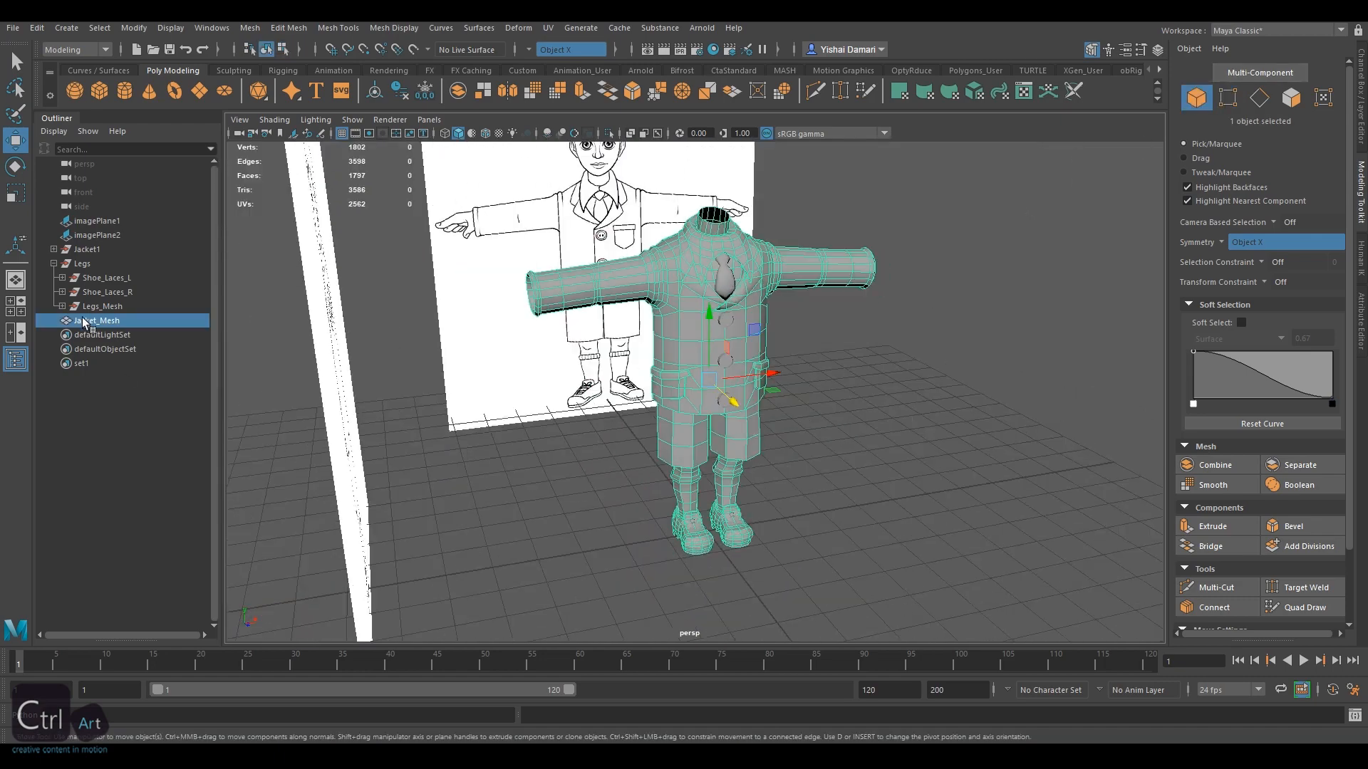
double_click(96, 321)
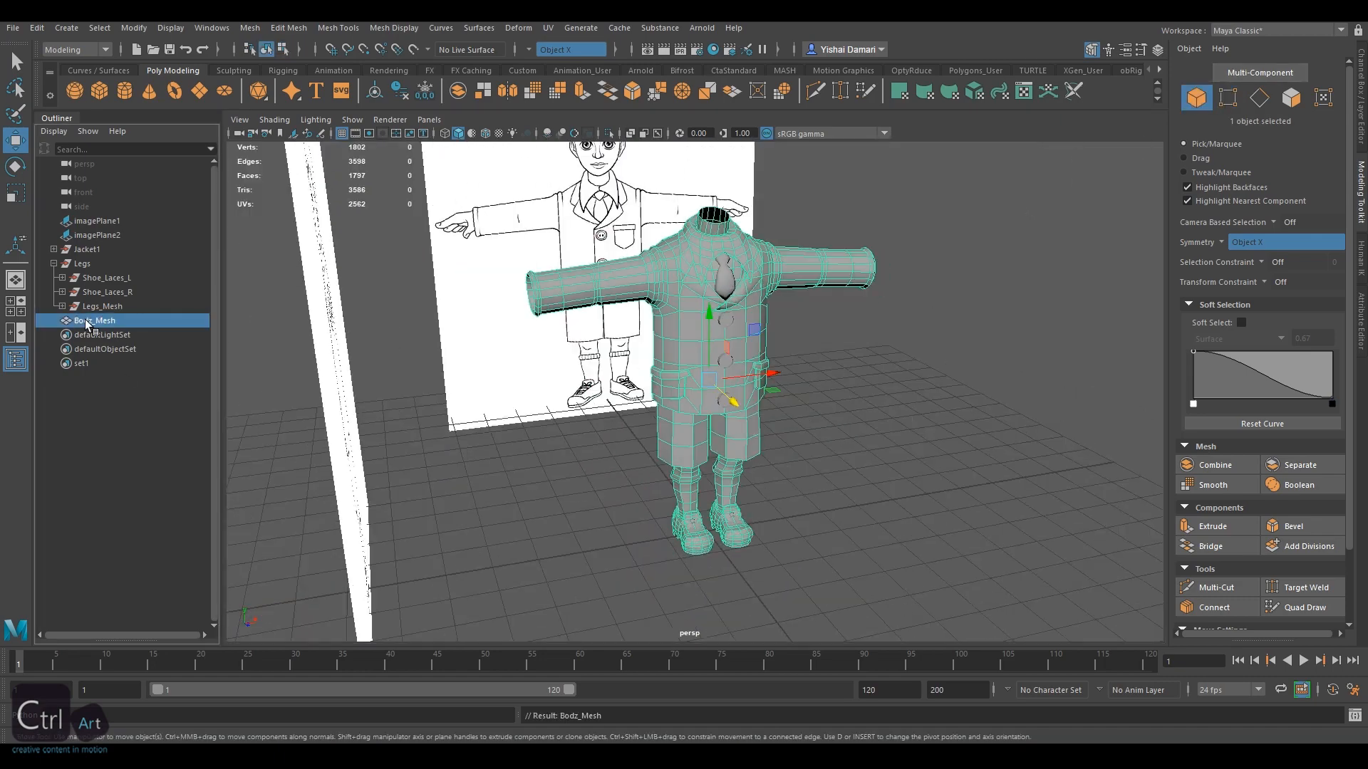
text(Bodz_Mesh)
key(Return)
double_click(92, 321)
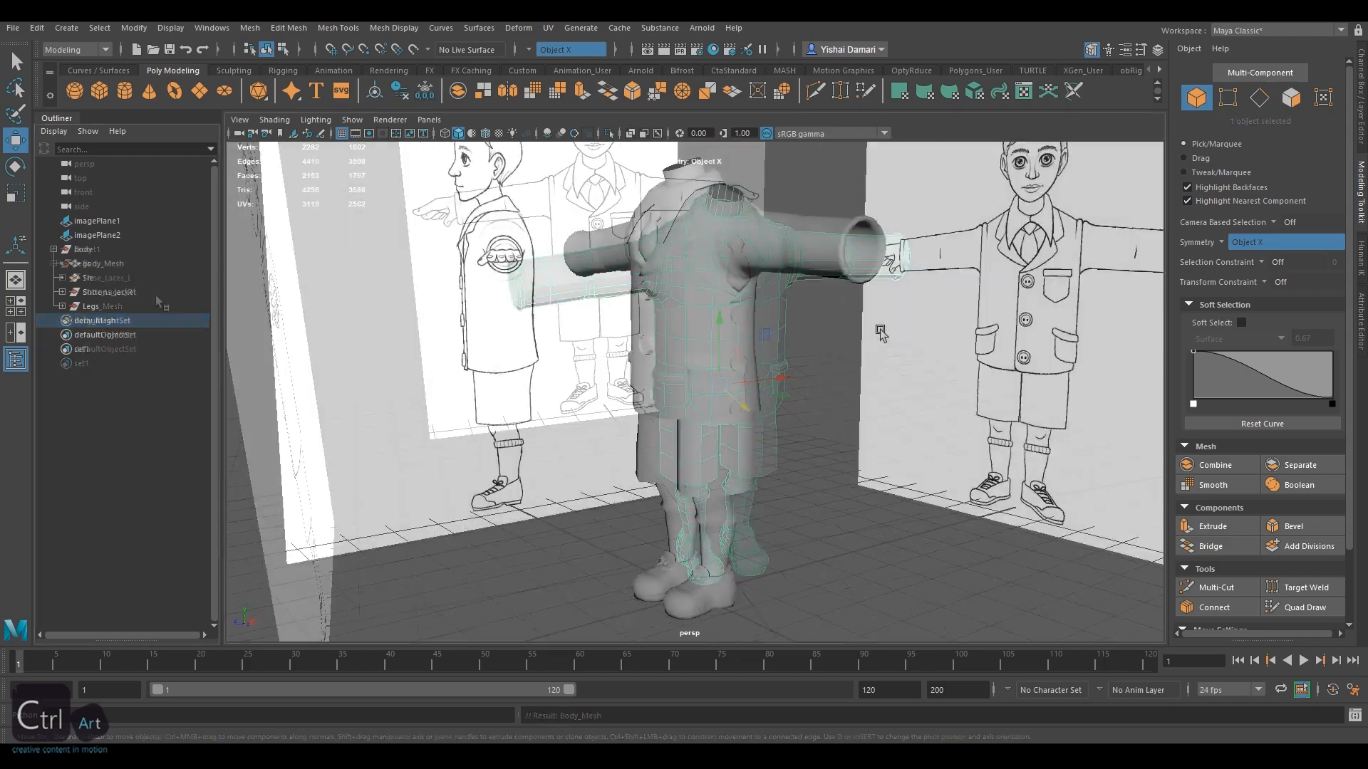
alt+drag(919, 322, 1033, 333)
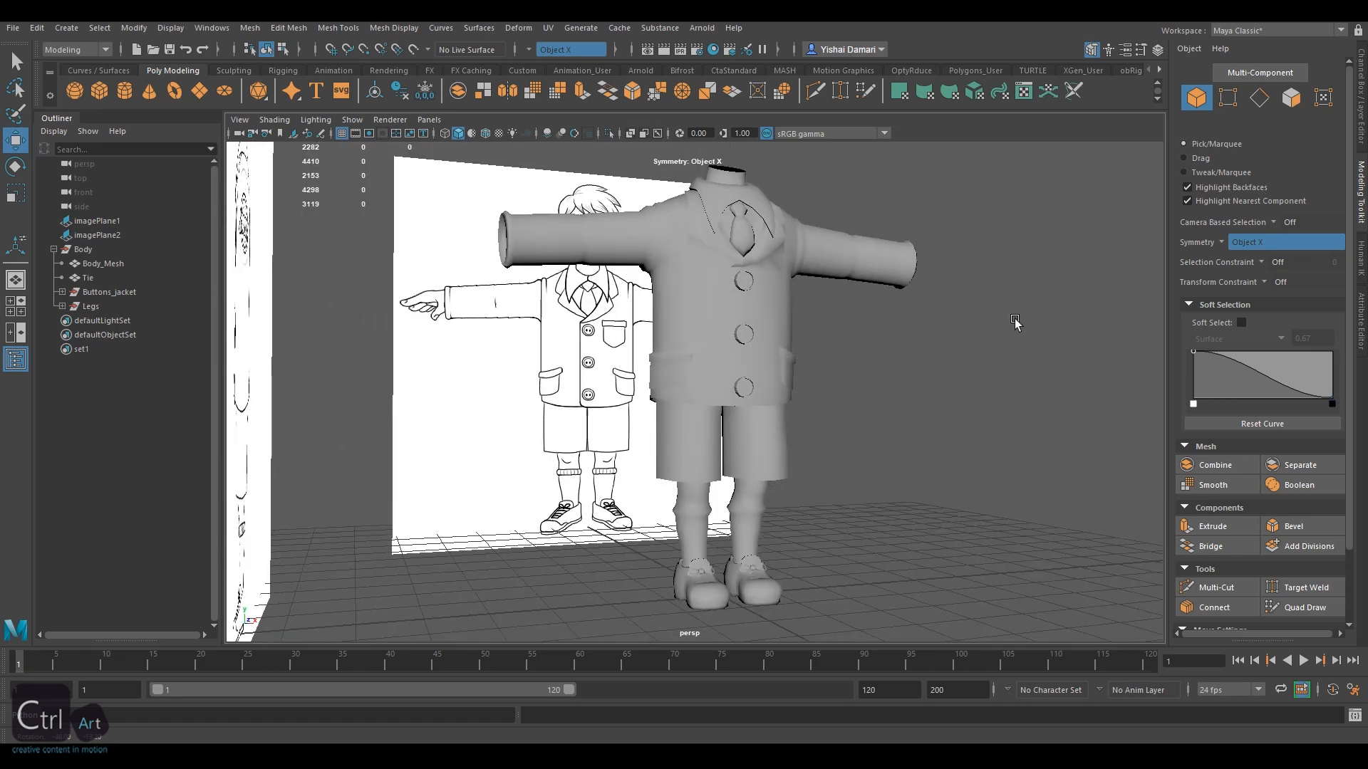
mouse_move(1022, 321)
alt+mouse_down()
mouse_move(961, 325)
mouse_move(992, 332)
mouse_move(989, 354)
mouse_move(954, 345)
alt+mouse_up()
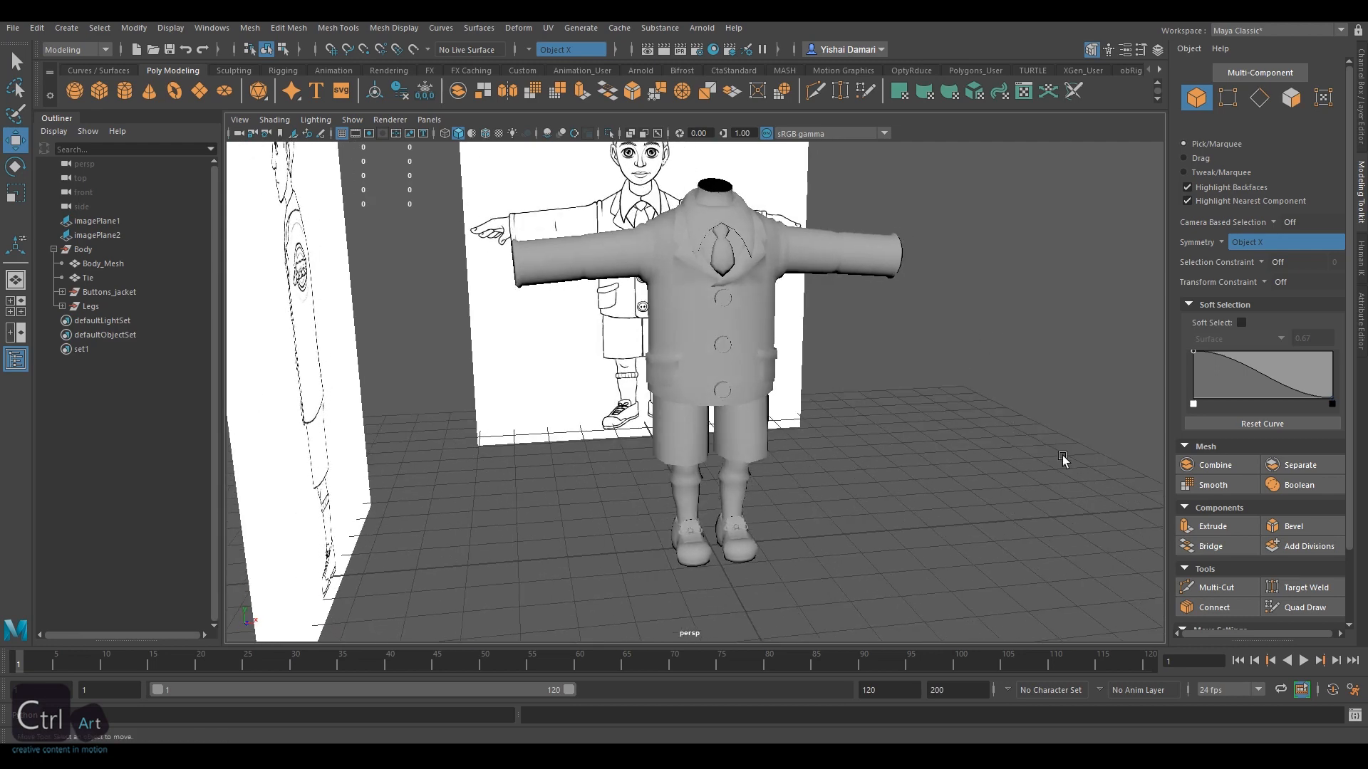